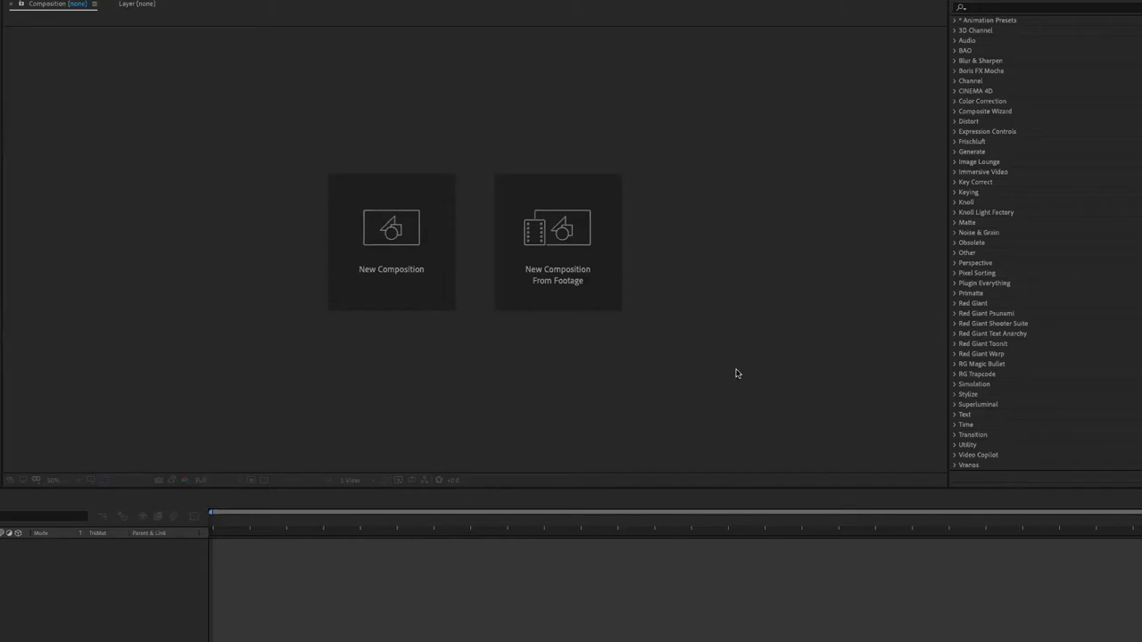
- Create a new composition, Comp 1, and start a text layer in it
key(ctrl+n)
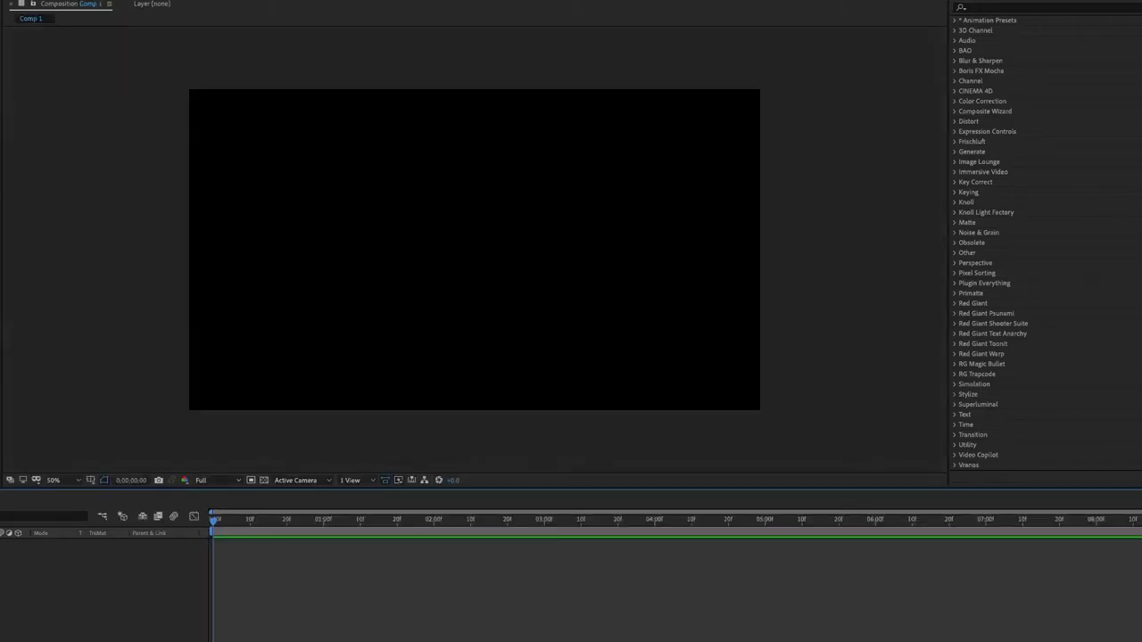
key(ctrl+t)
- Type 'Hello World', then remove the space so the text reads 'HelloWorld'
click(277, 251)
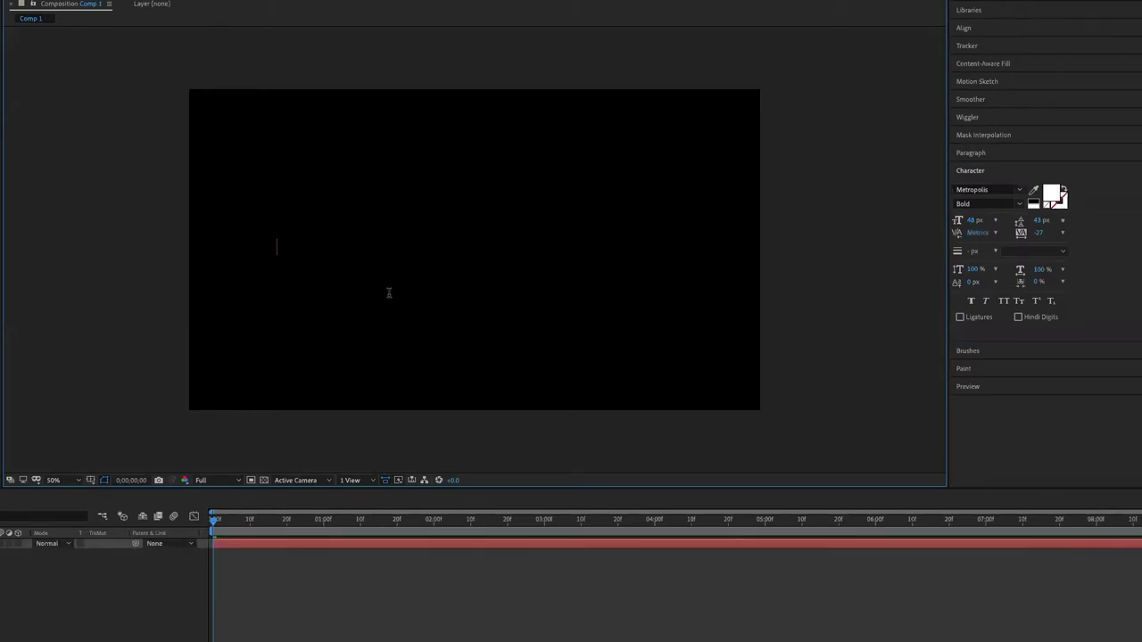
text(Hello World)
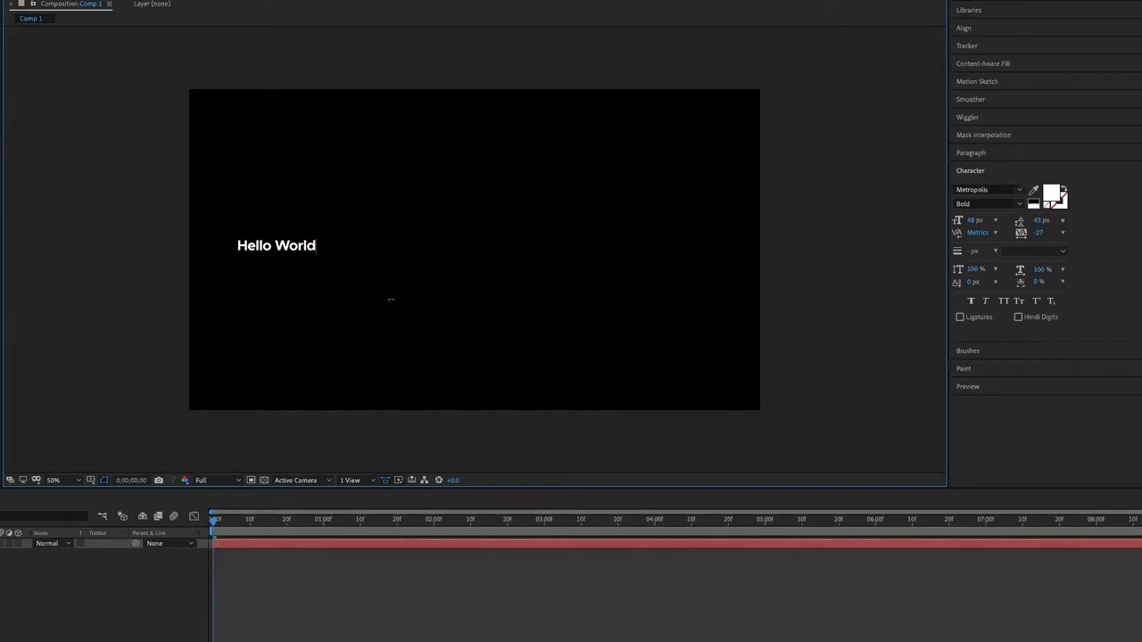
click(277, 249)
key(BackSpace)
key(Escape)
- Enlarge the HelloWorld text, centre it in the frame, then shrink it slightly
drag(316, 245, 575, 261)
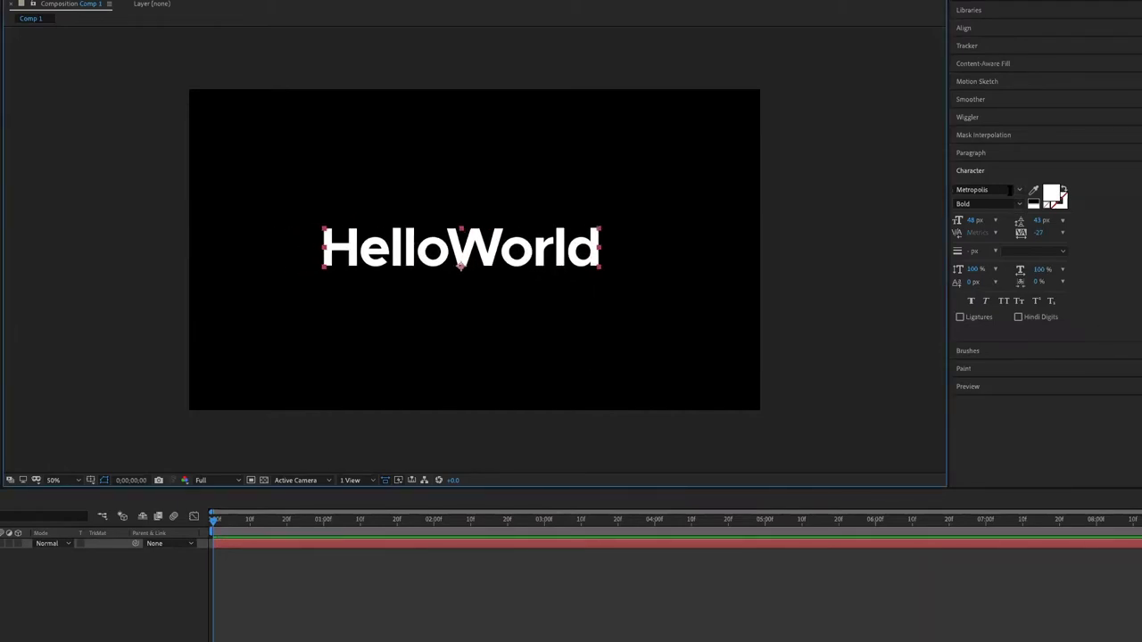
click(897, 188)
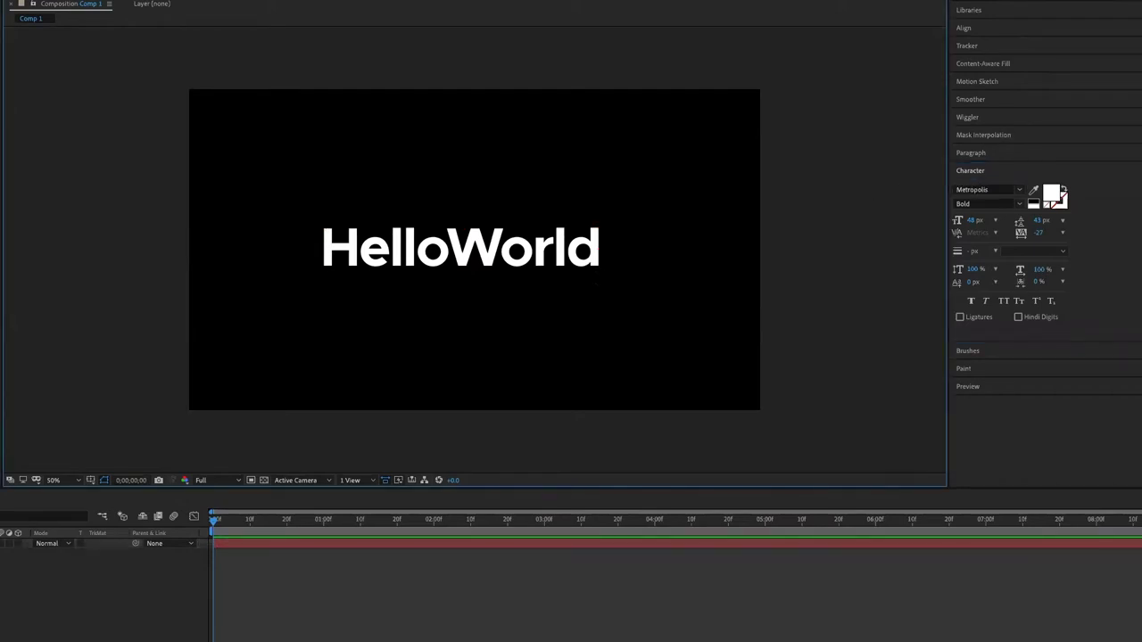
click(461, 248)
mouse_move(461, 227)
mouse_down()
mouse_move(461, 299)
mouse_move(460, 267)
mouse_up()
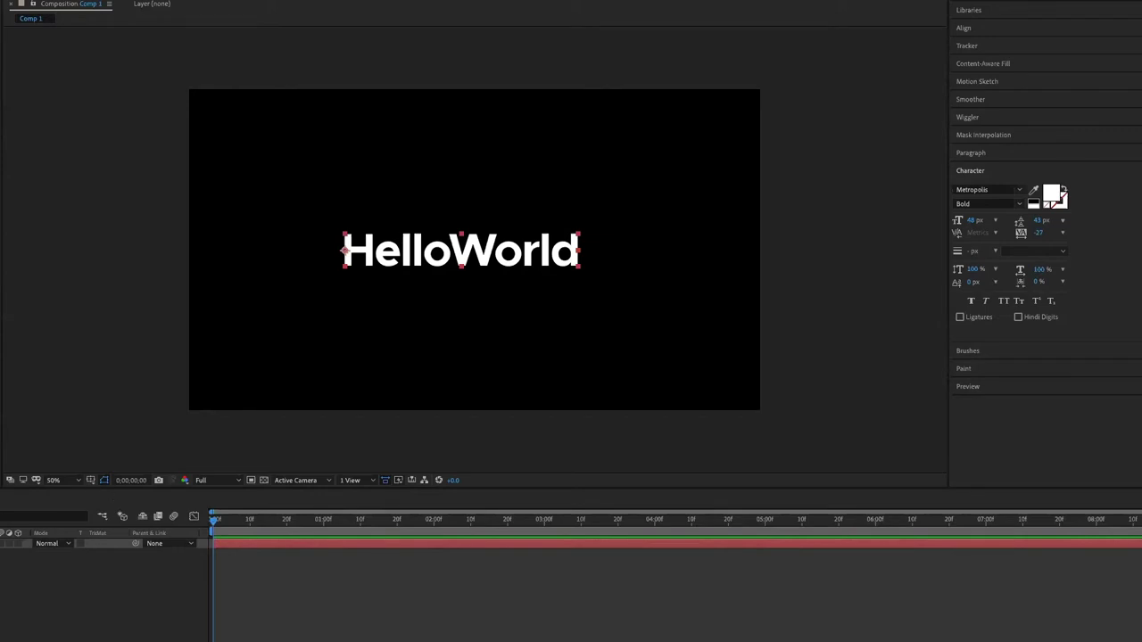
- Make the timeline panel active for the HelloWorld layer
click(212, 553)
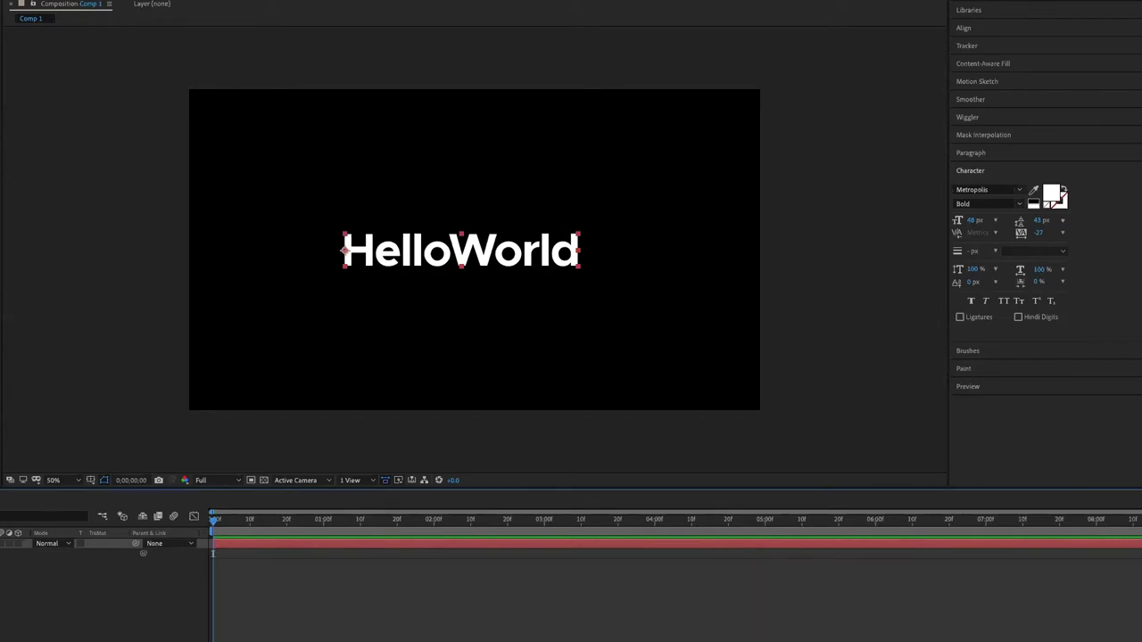
key(space)
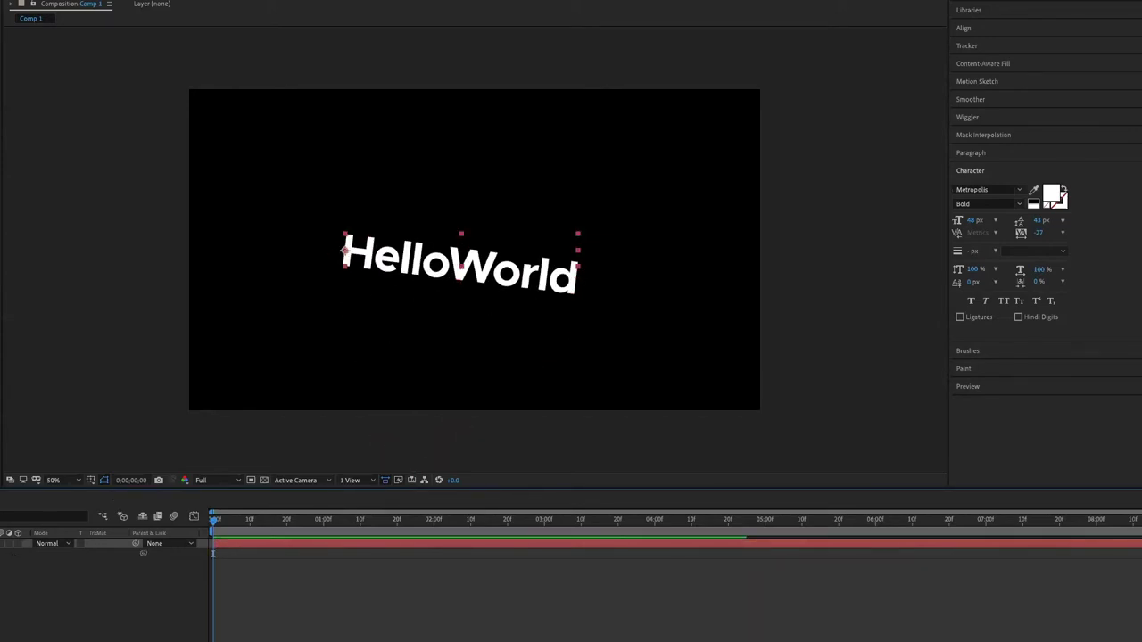
key(space)
click(18, 543)
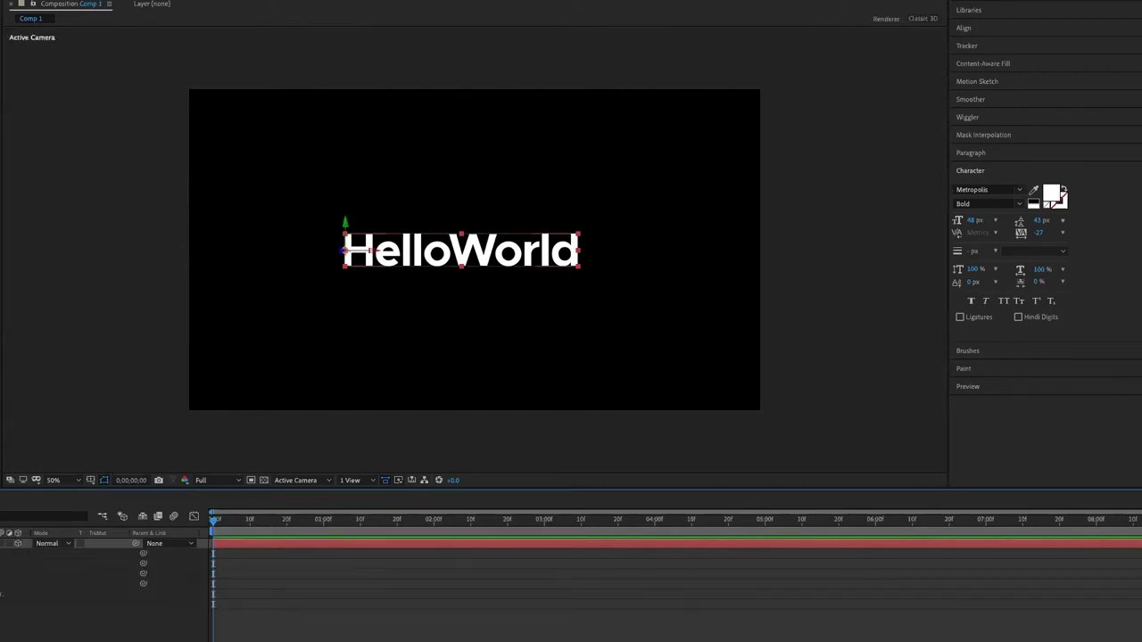
key(space)
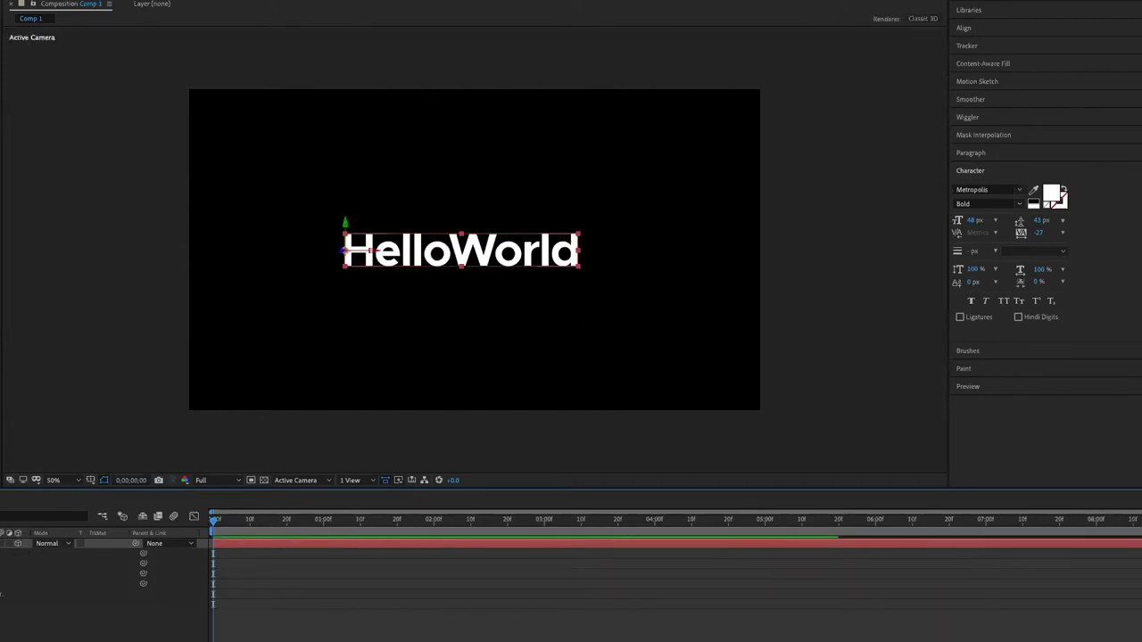
drag(14, 560, 143, 559)
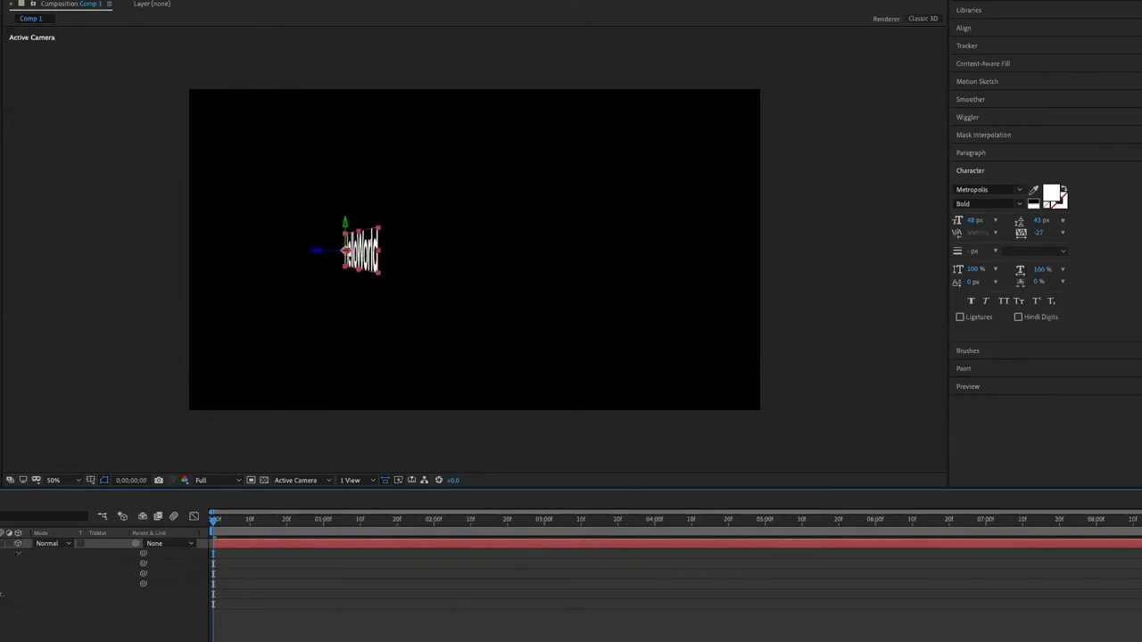
key(ctrl+z)
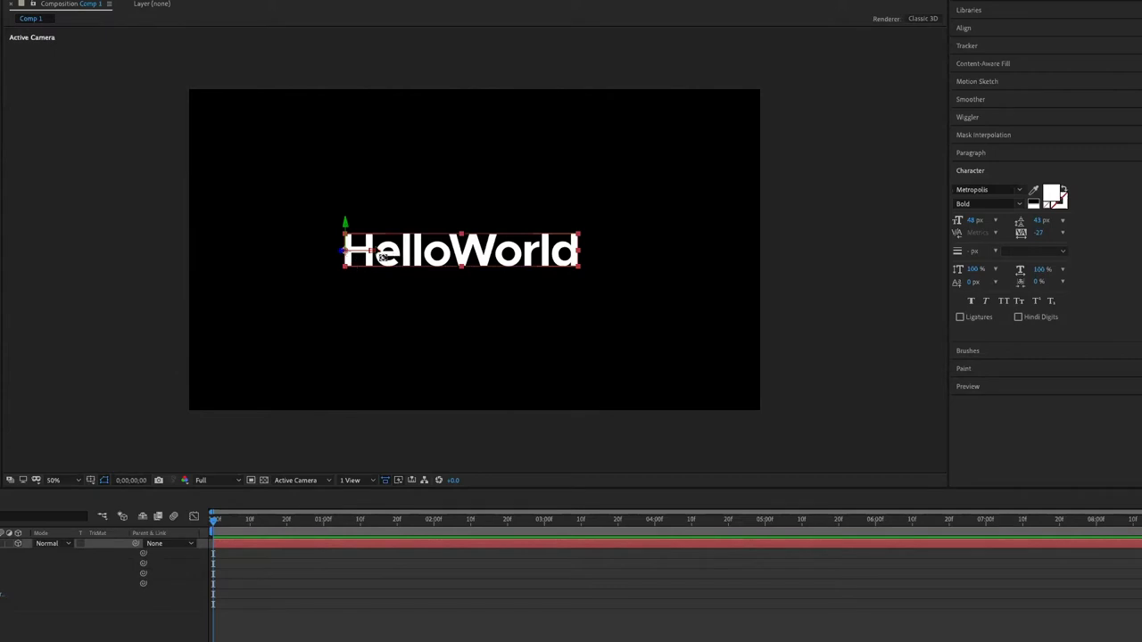
click(93, 493)
key(ctrl+z)
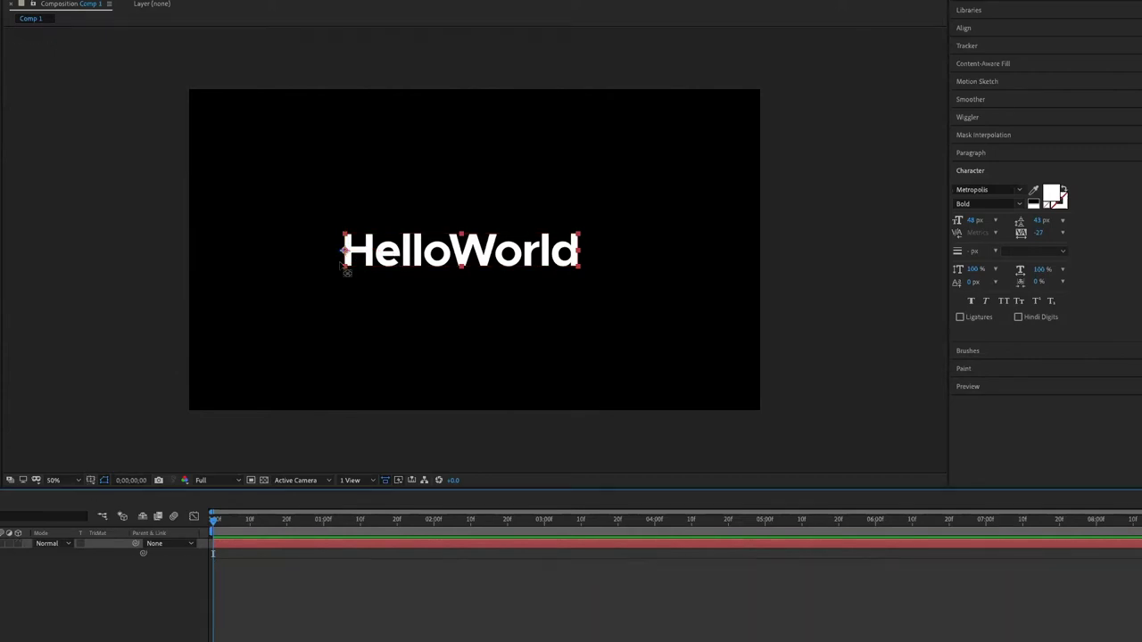
- Set HelloWorld to 0% scale at frame 0, against the 100% keyframe at frame 20, and preview
click(347, 256)
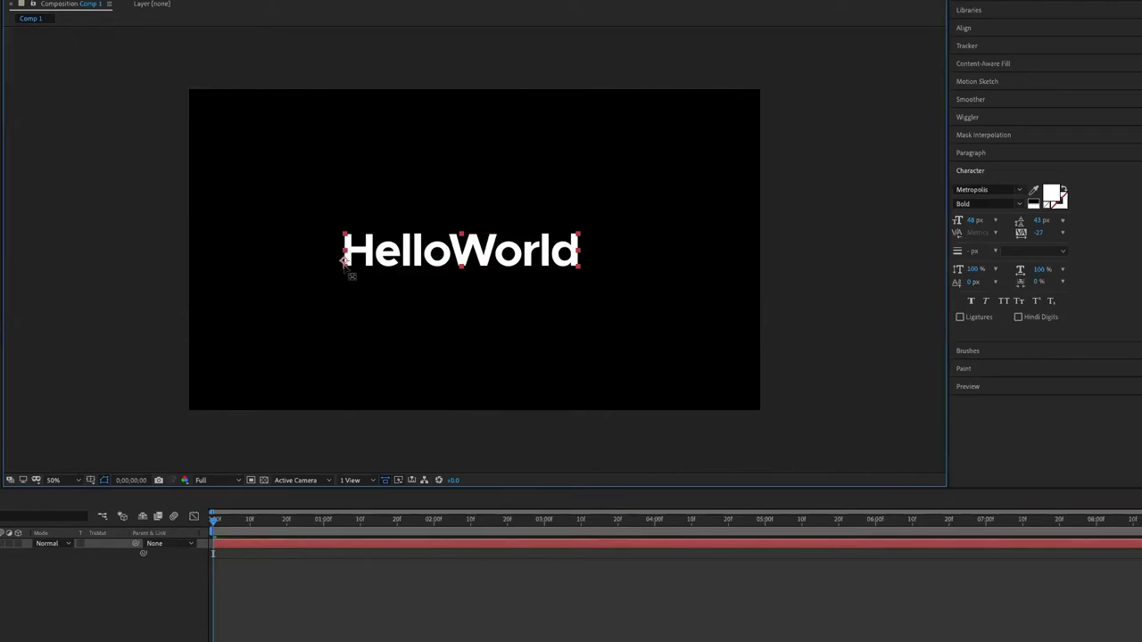
click(287, 520)
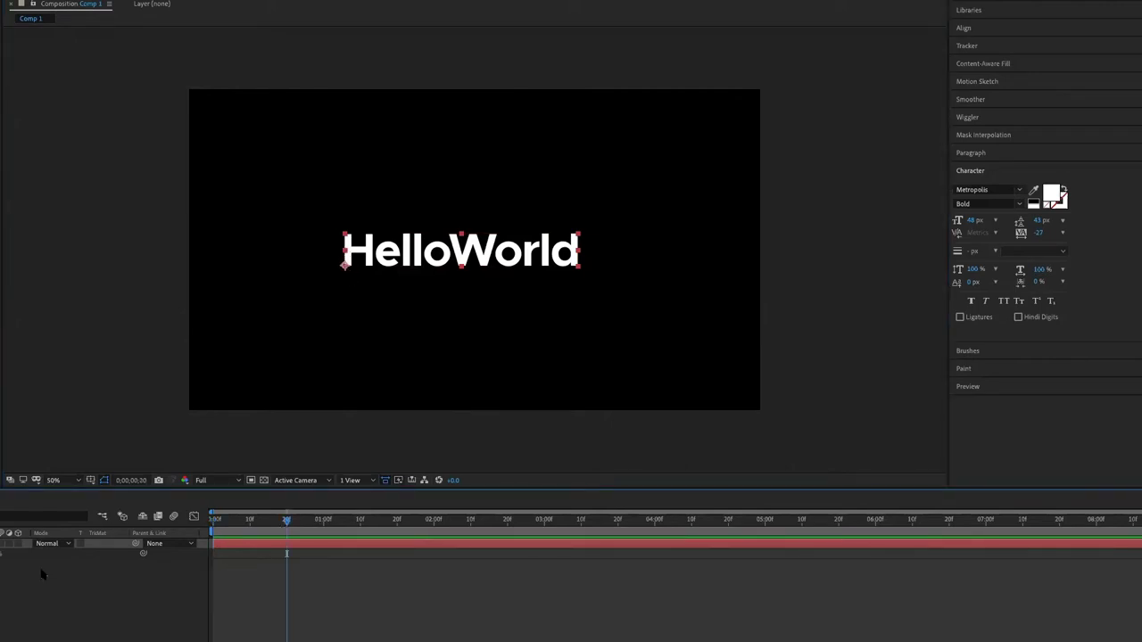
click(247, 520)
click(212, 522)
click(7, 553)
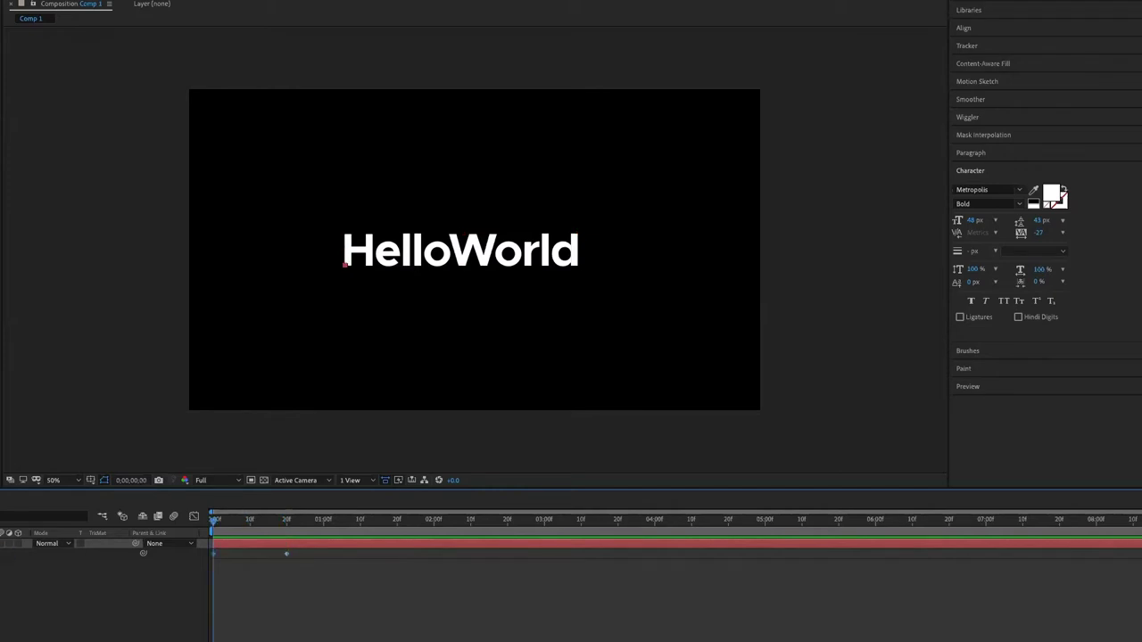
key(space)
key(space)
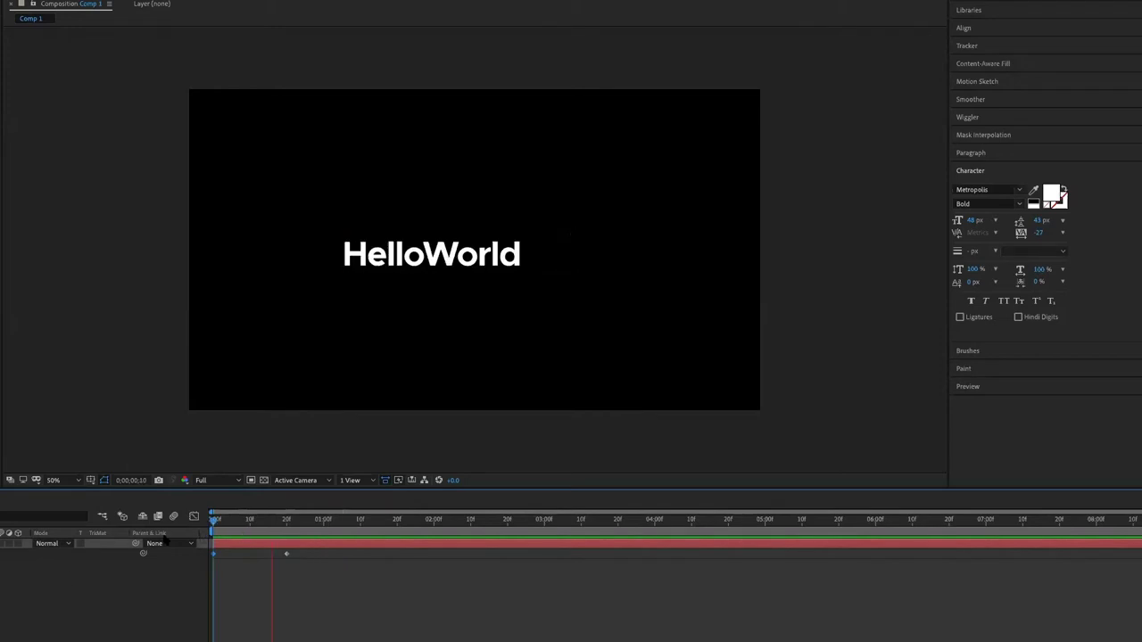
key(space)
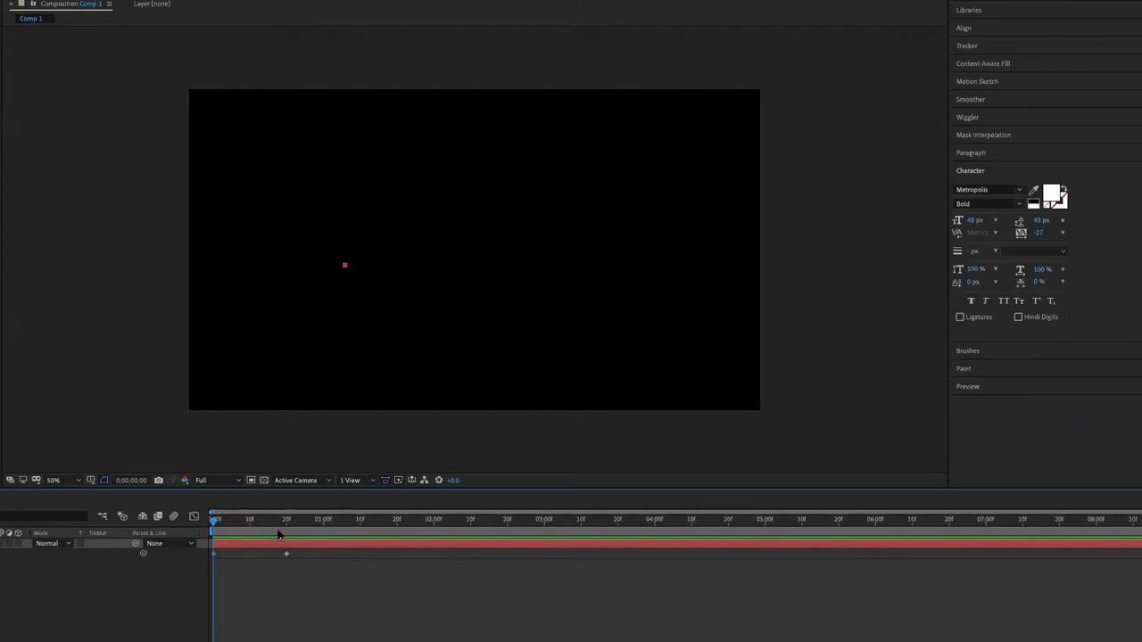
- Drag the end Scale keyframe earlier to speed up the scale-in, previewing the result
key(k)
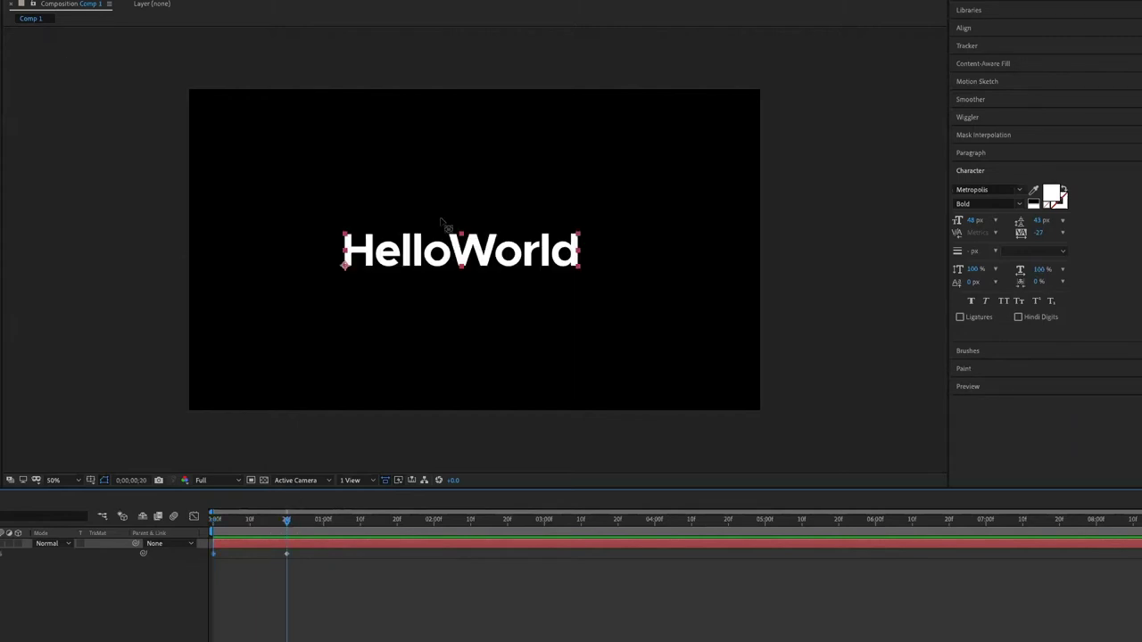
click(344, 266)
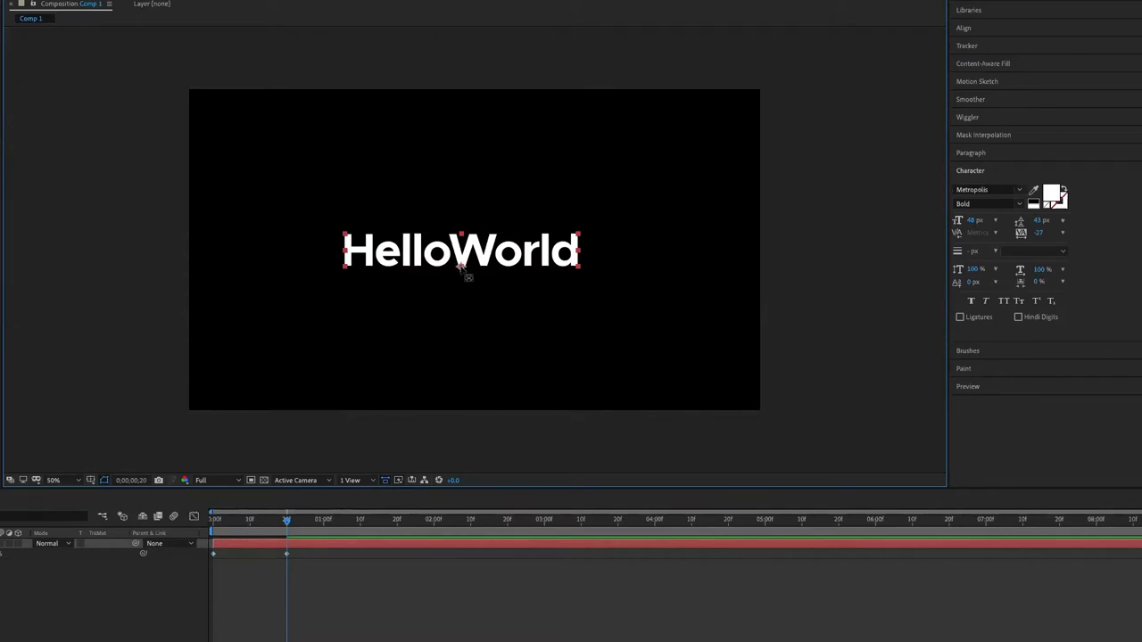
drag(254, 529, 176, 534)
key(space)
drag(313, 535, 185, 538)
key(space)
drag(282, 555, 253, 554)
key(space)
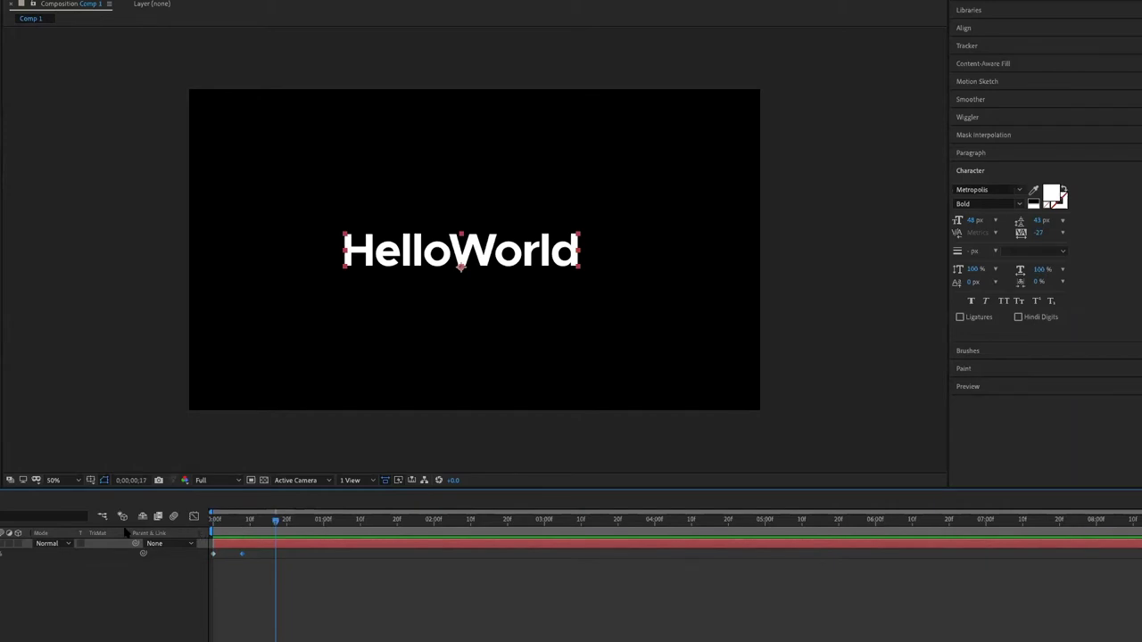
- Duplicate the HelloWorld layer and start the copy a few frames later, then preview both
key(space)
click(197, 592)
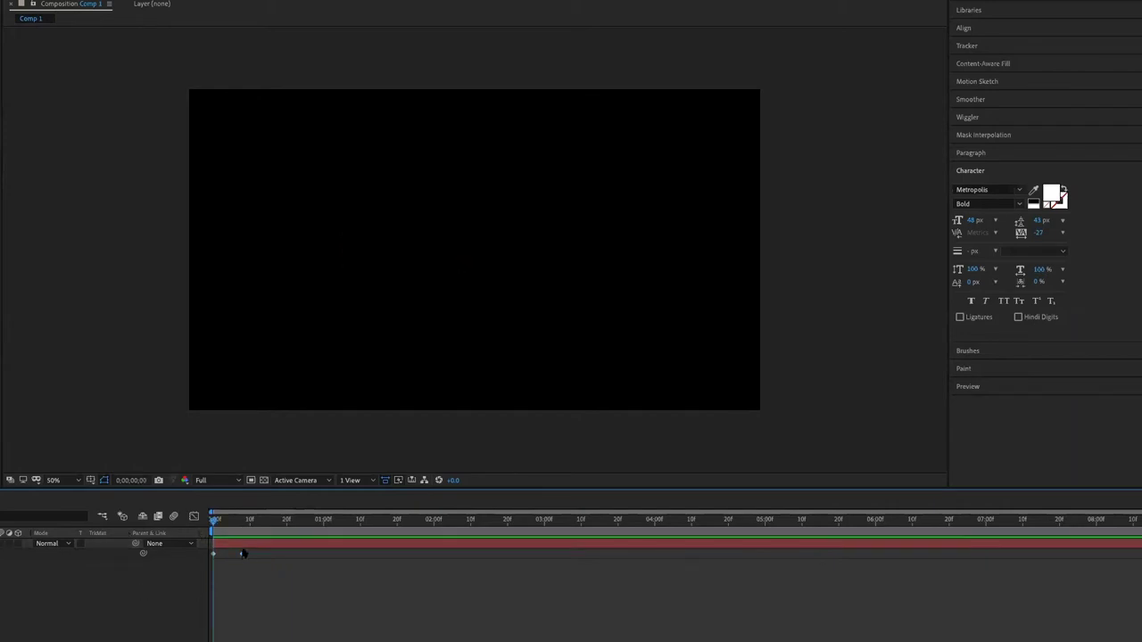
mouse_move(215, 526)
mouse_down()
mouse_move(174, 533)
mouse_move(204, 551)
mouse_move(261, 527)
mouse_up()
click(246, 544)
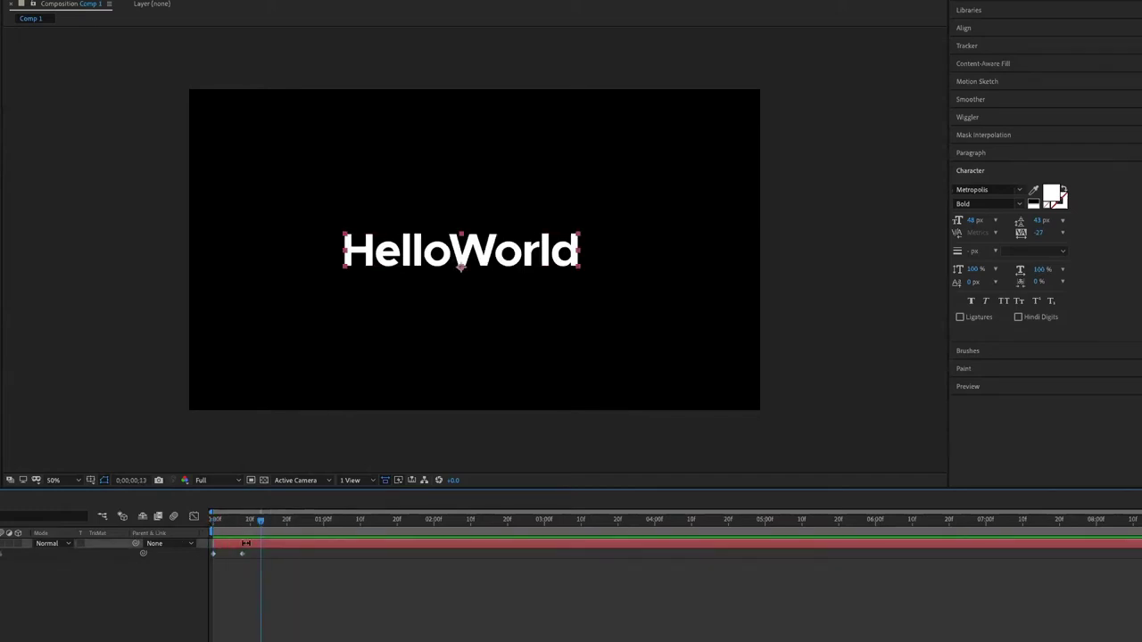
key(ctrl+d)
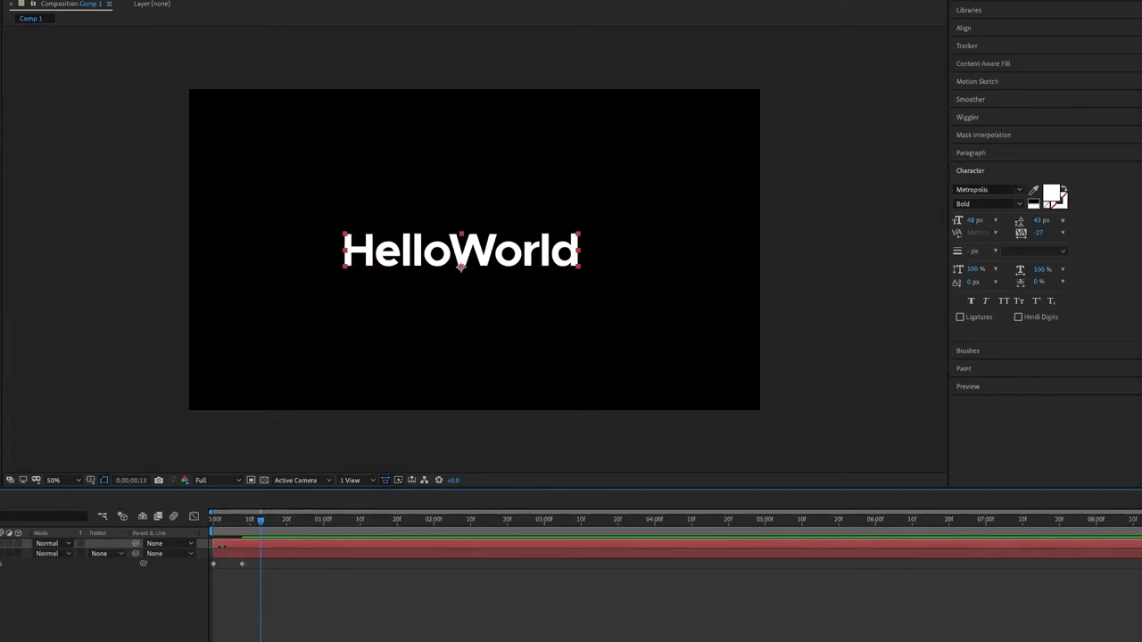
drag(221, 546, 244, 544)
drag(241, 520, 161, 534)
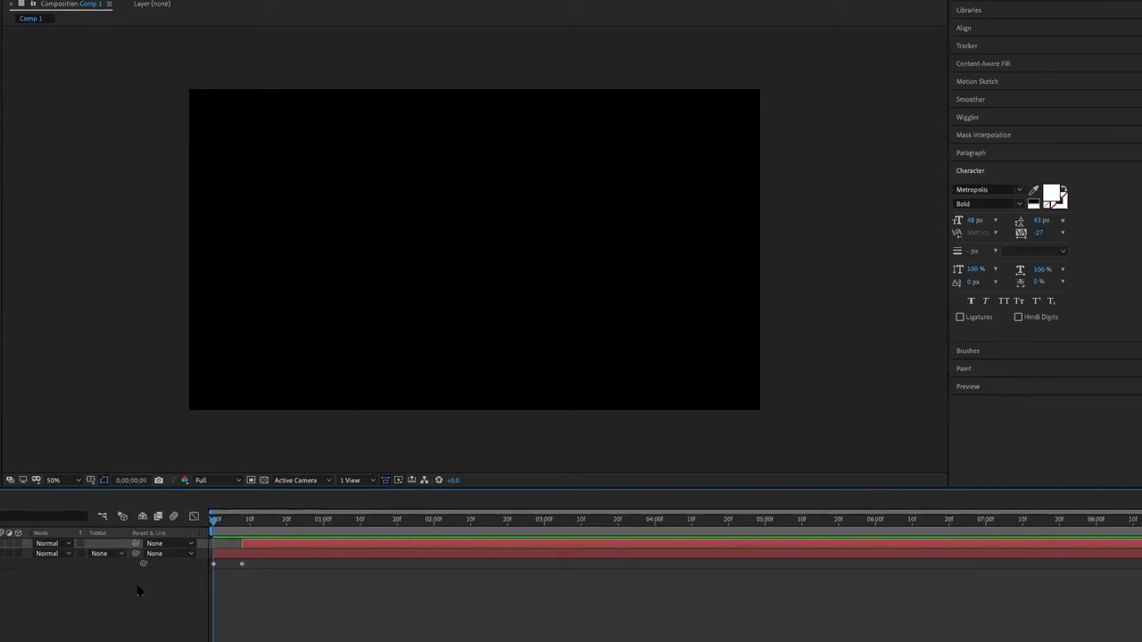
key(space)
key(space)
key(space)
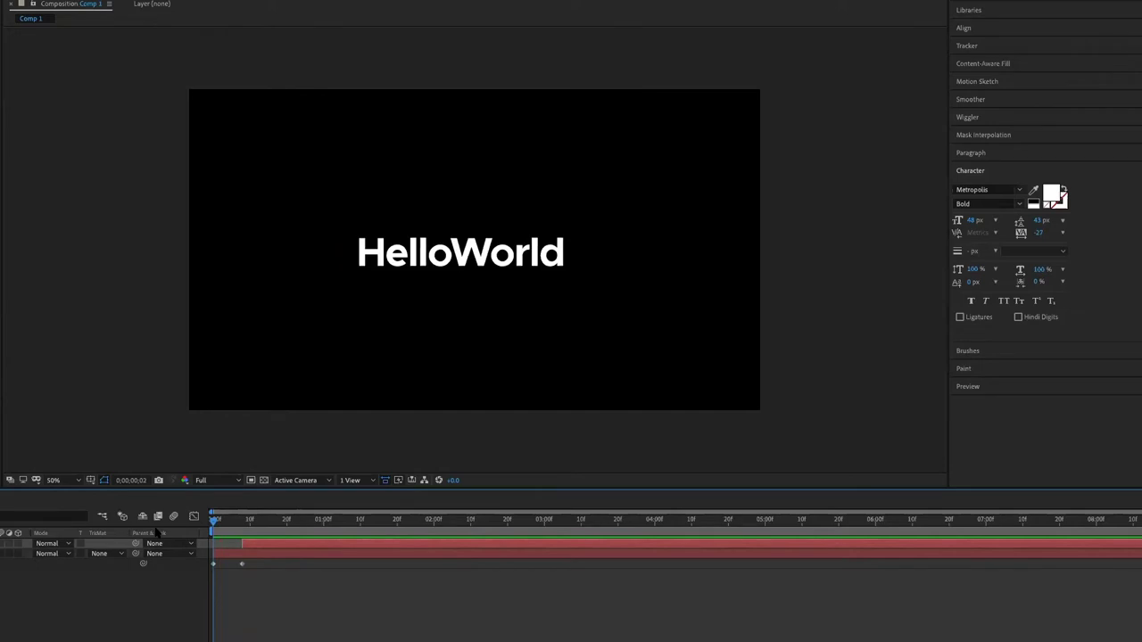
- Add a frame-24 keyframe spreading the top HelloWorld copy outward, then review from the start
click(260, 545)
key(u)
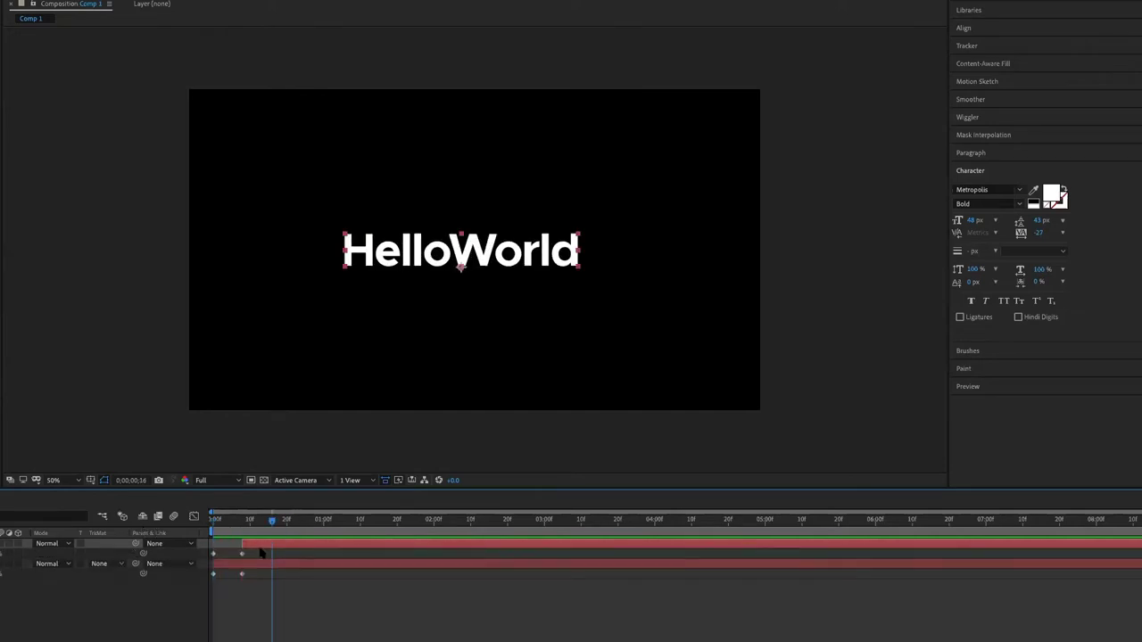
drag(246, 525, 242, 525)
click(302, 524)
drag(62, 553, 112, 553)
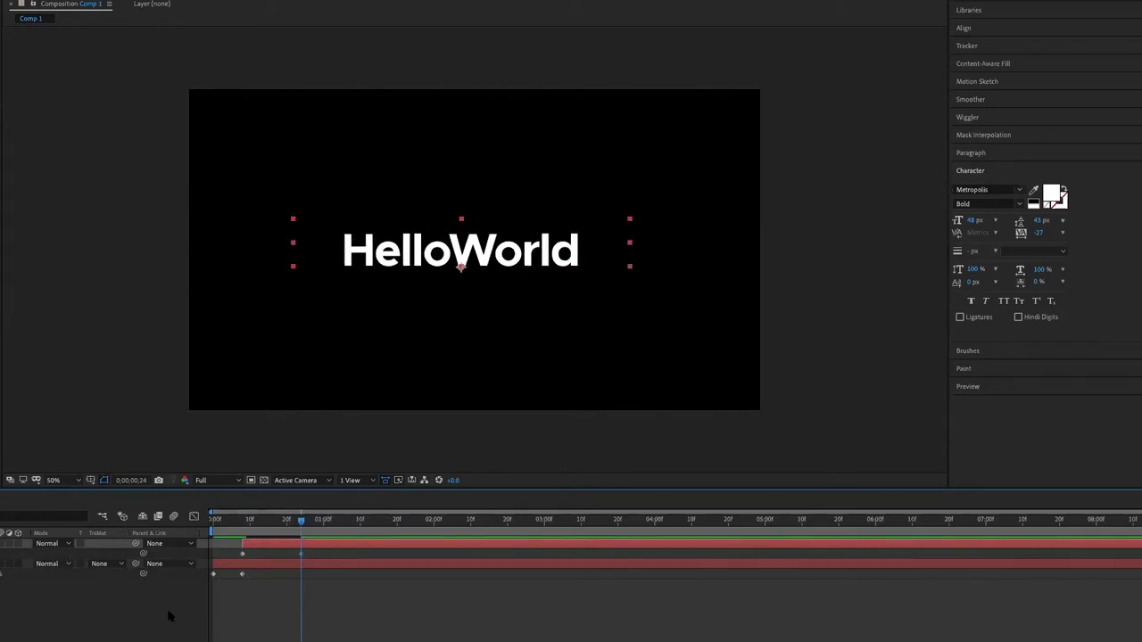
click(239, 559)
click(214, 521)
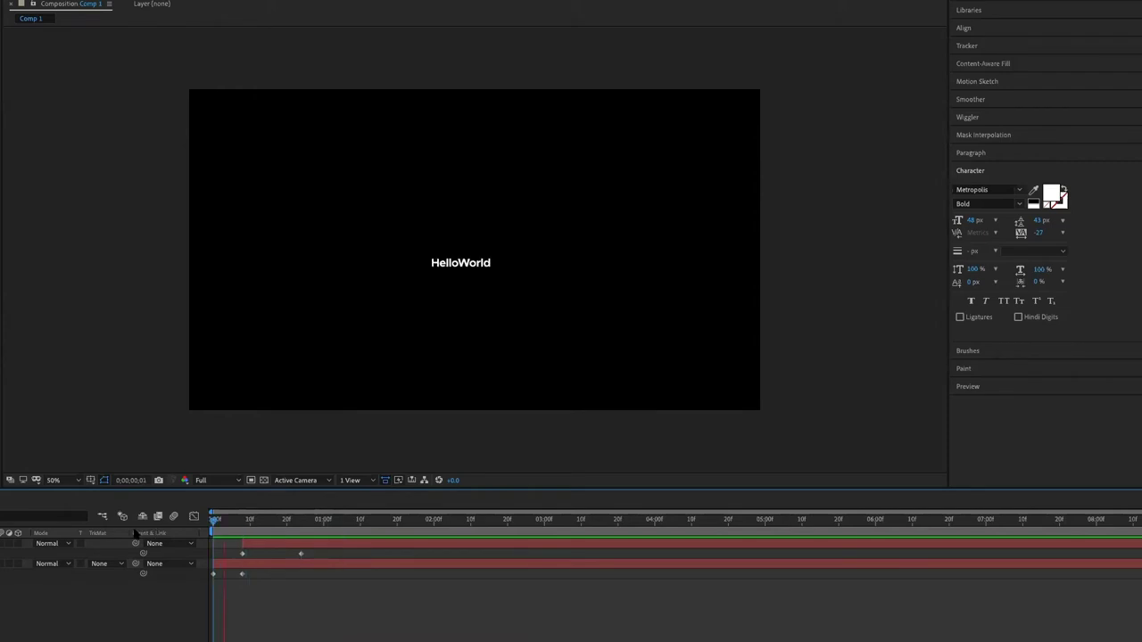
click(241, 524)
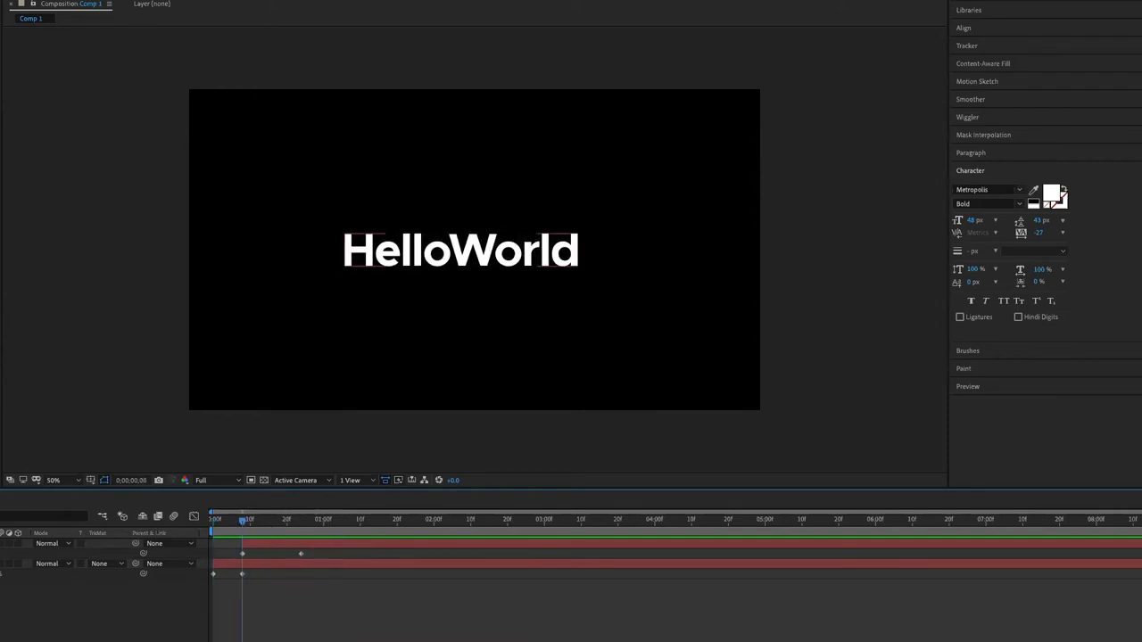
click(200, 543)
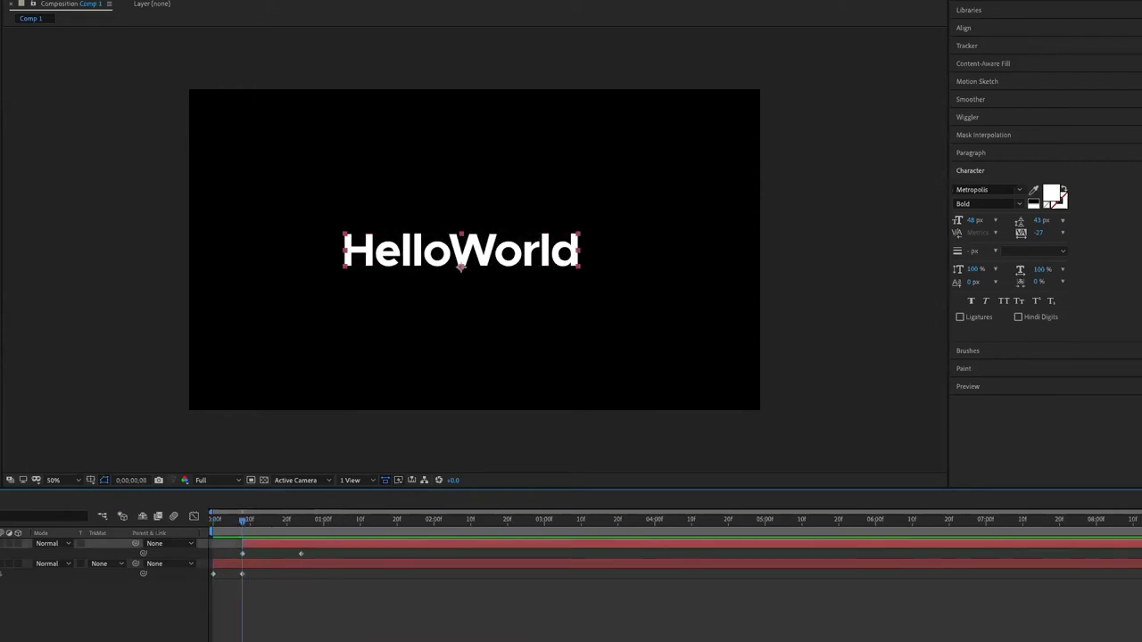
- Move the later keyframe to frame 8 and keyframe the anchor point shifted up at frame 24
drag(301, 554, 241, 553)
key(u)
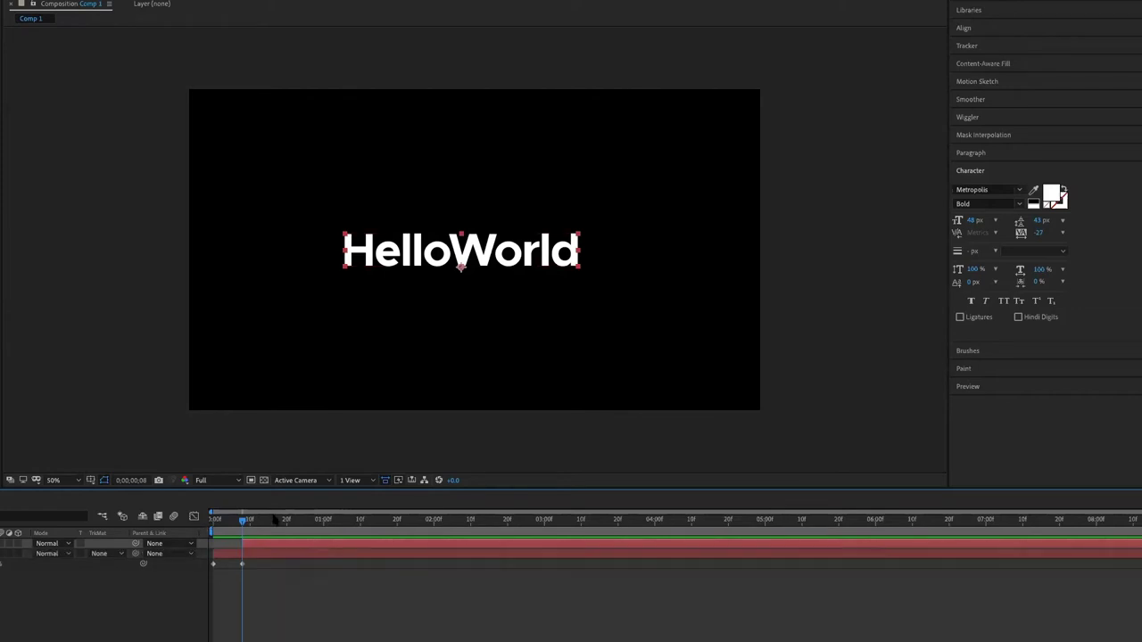
key(u)
drag(274, 519, 301, 519)
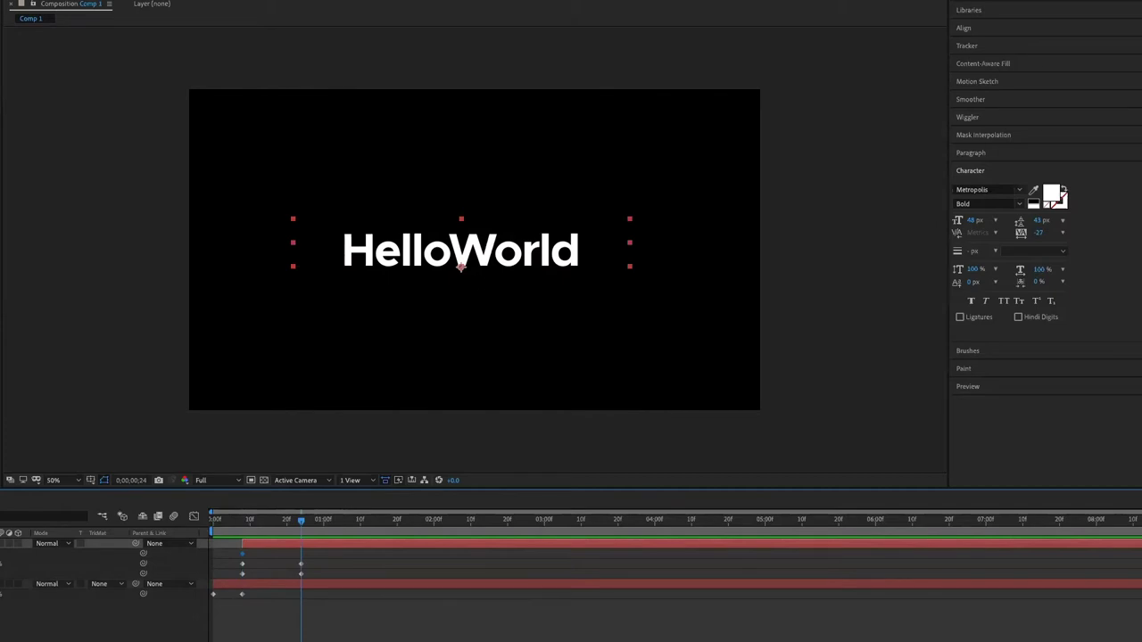
drag(461, 266, 461, 242)
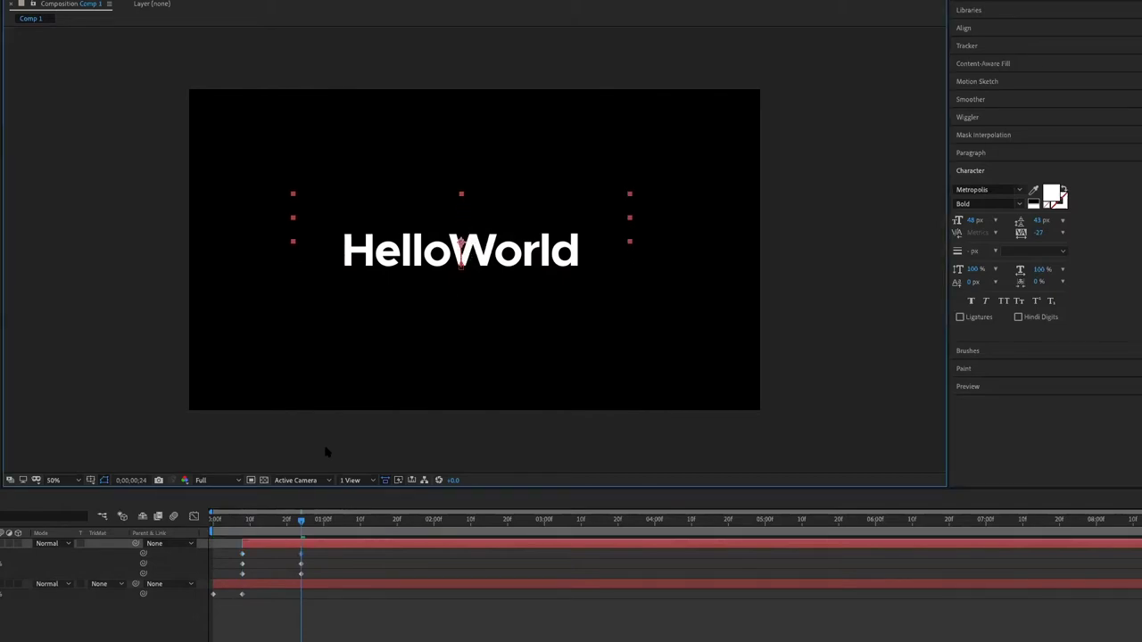
key(space)
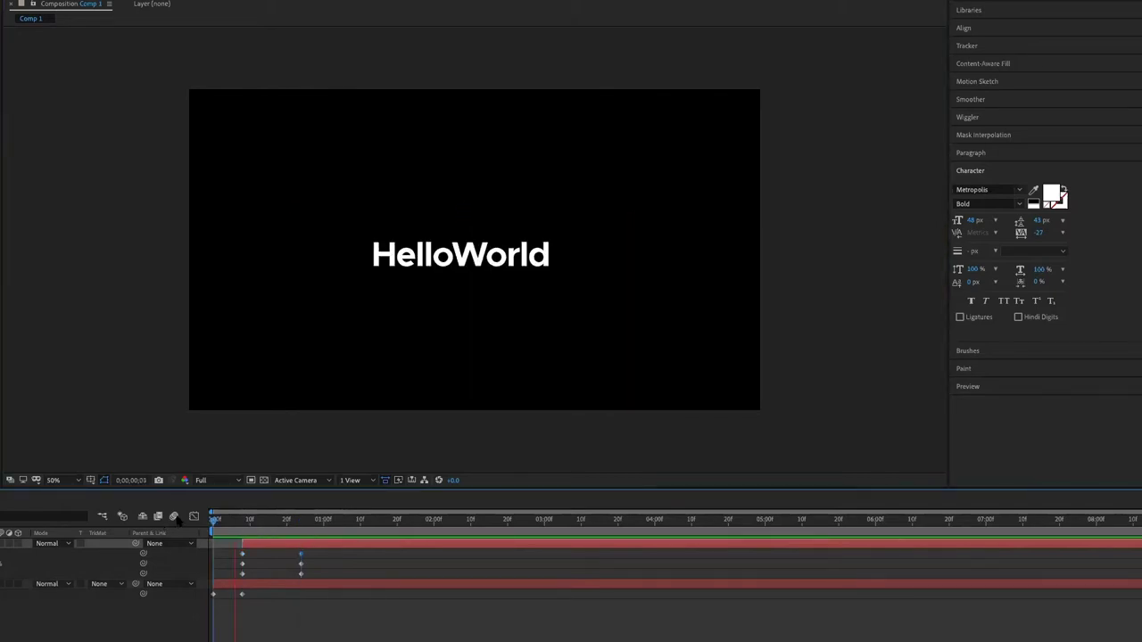
key(space)
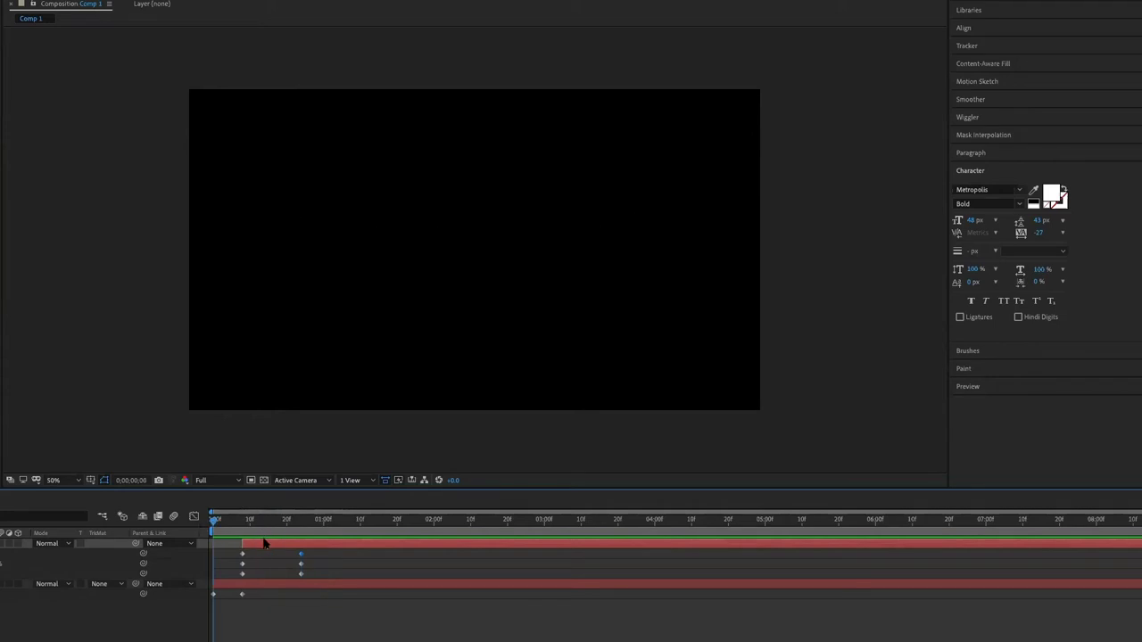
- Duplicate the layer, nudge the copy's anchor point down about 27 px, and pull end keyframes earlier
key(ctrl+d)
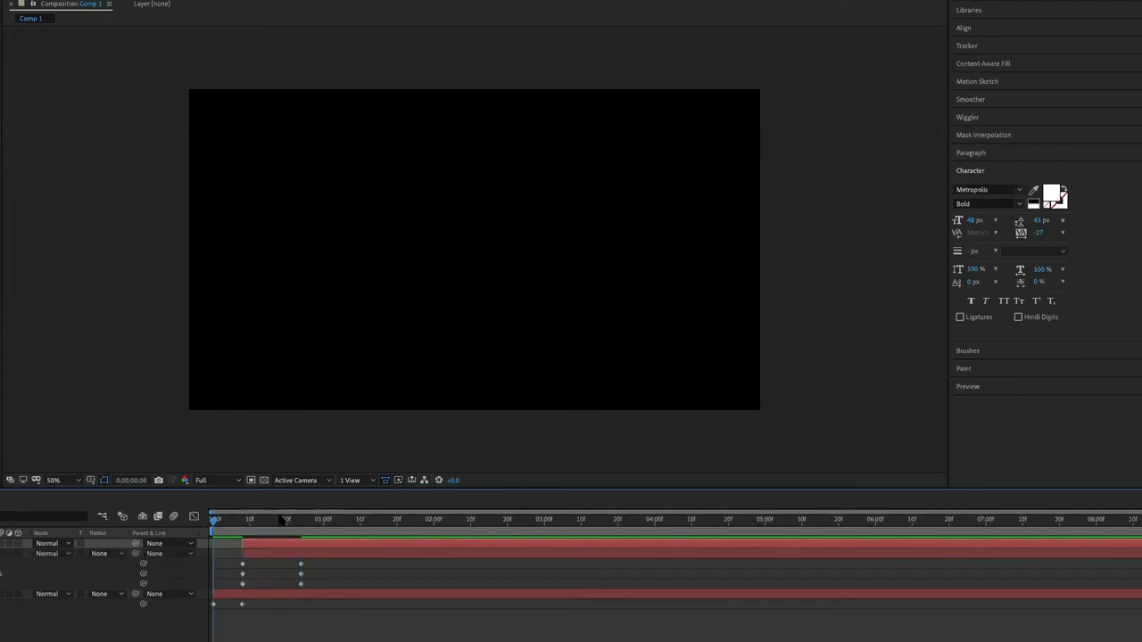
key(u)
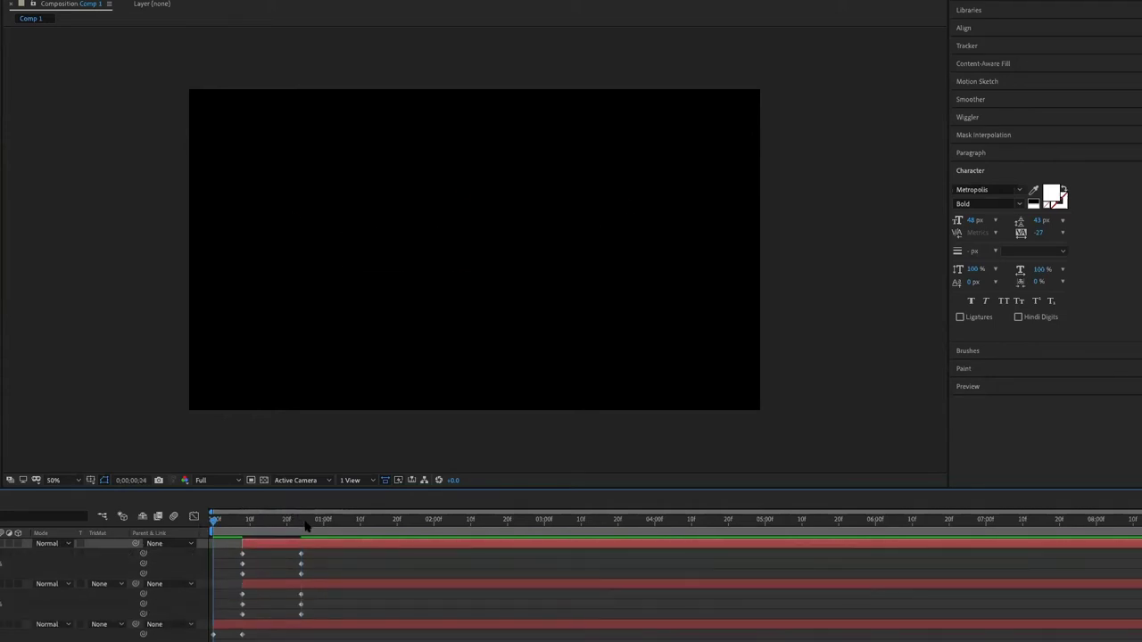
click(303, 521)
click(480, 293)
key(shift+Down)
key(shift+Down)
key(shift+Down)
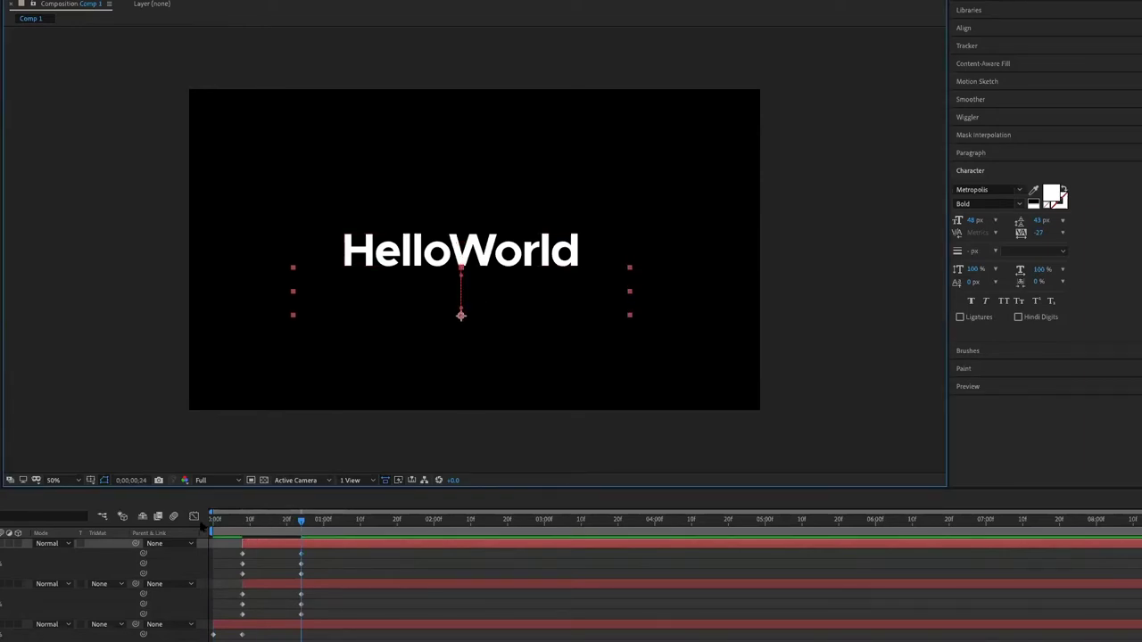
key(space)
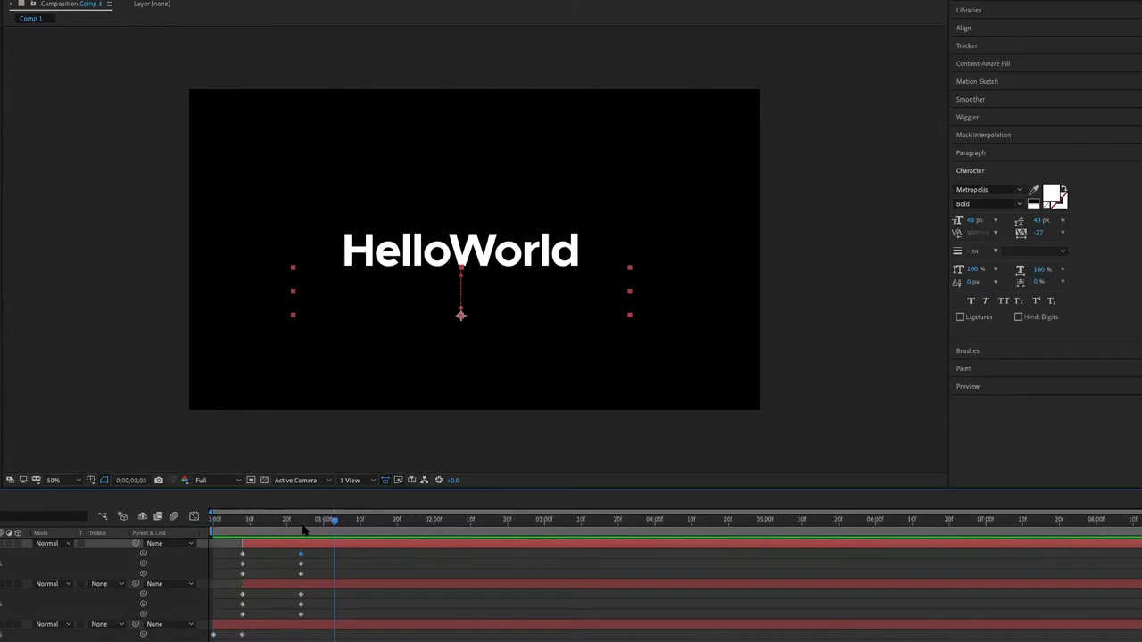
key(space)
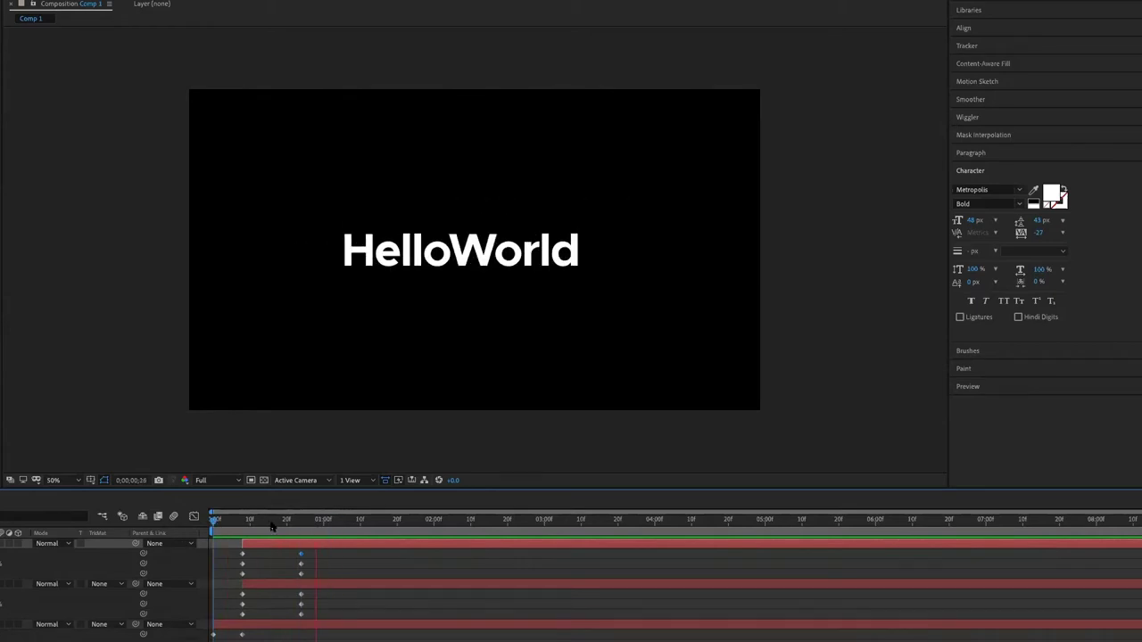
click(328, 596)
mouse_move(315, 620)
mouse_down()
mouse_move(284, 548)
mouse_move(277, 555)
mouse_up()
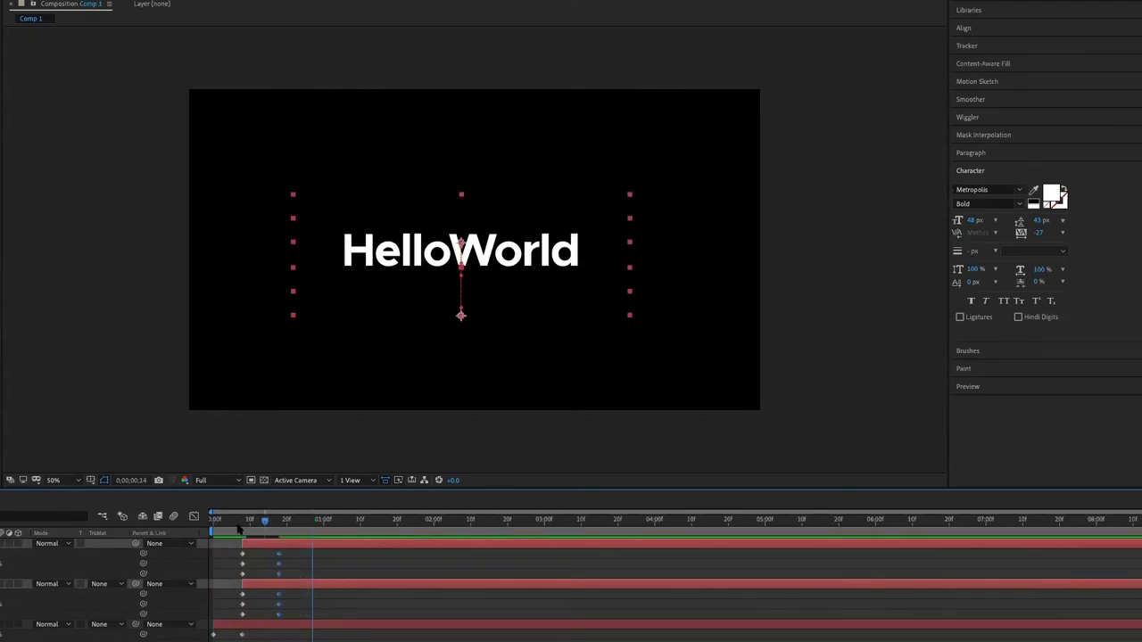
- Replay from the first frame and move the selected end keyframes slightly earlier
key(space)
mouse_move(258, 529)
mouse_down()
mouse_move(218, 530)
mouse_move(243, 529)
mouse_up()
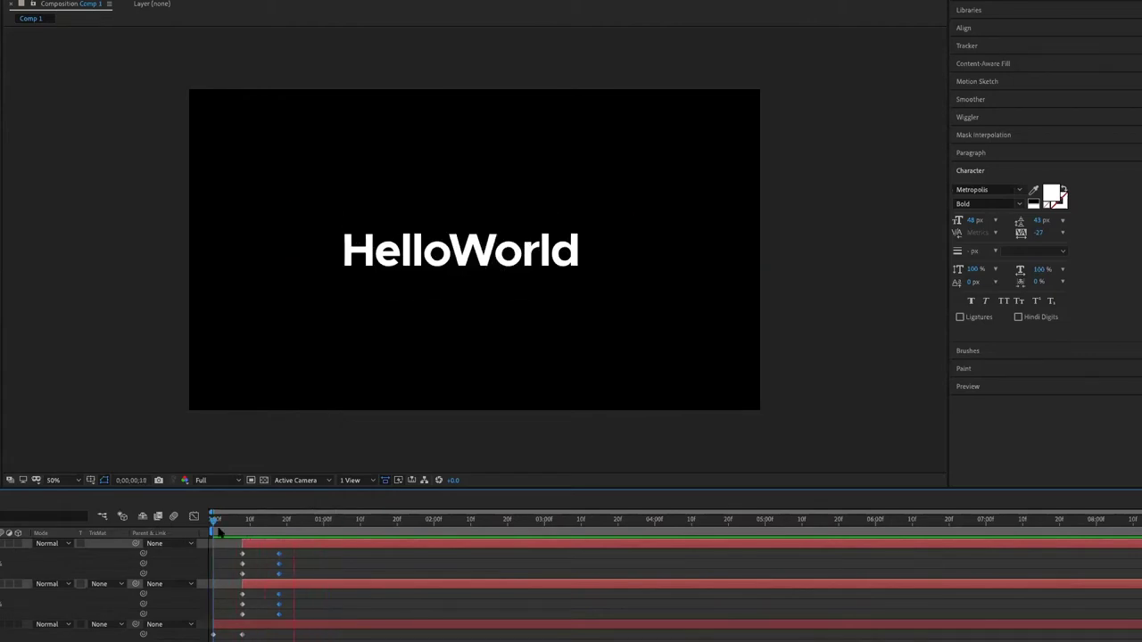
key(space)
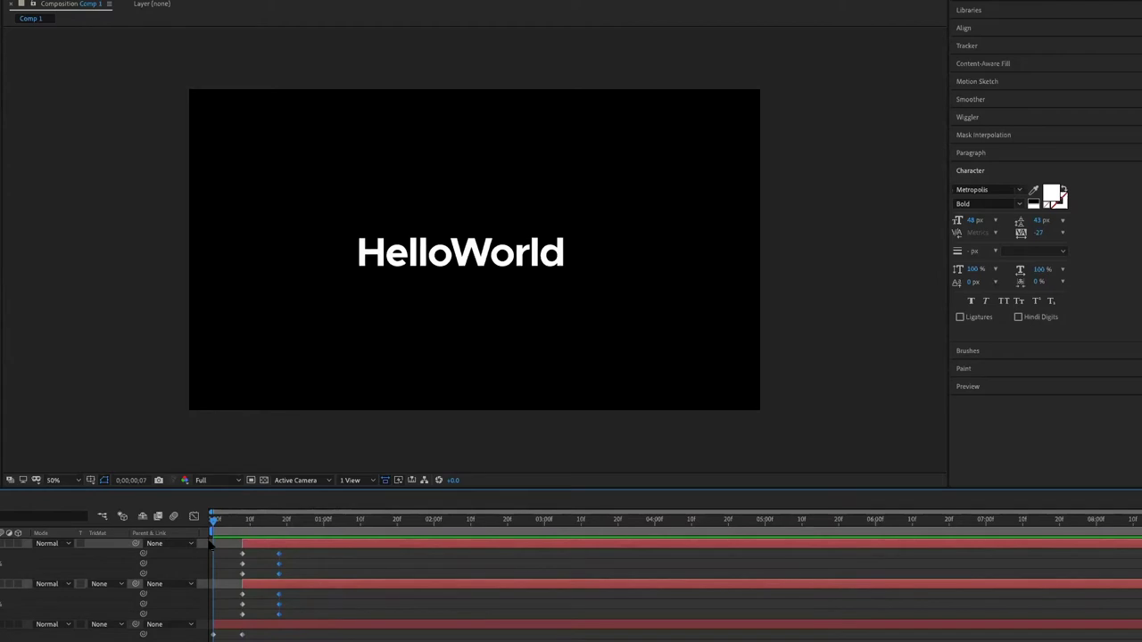
drag(279, 615, 268, 616)
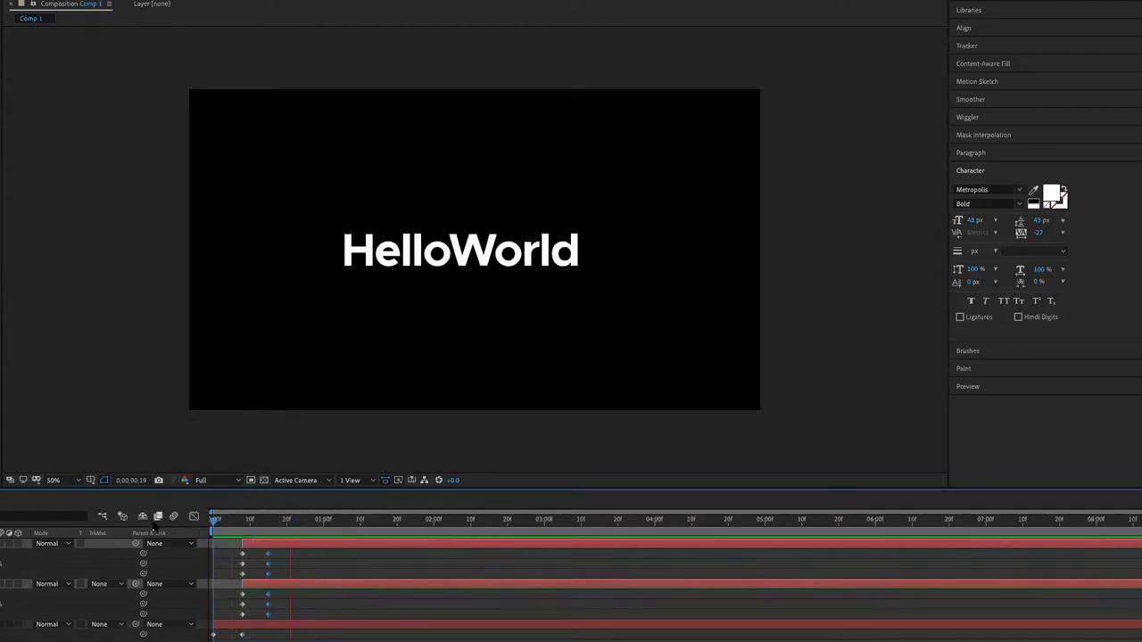
key(space)
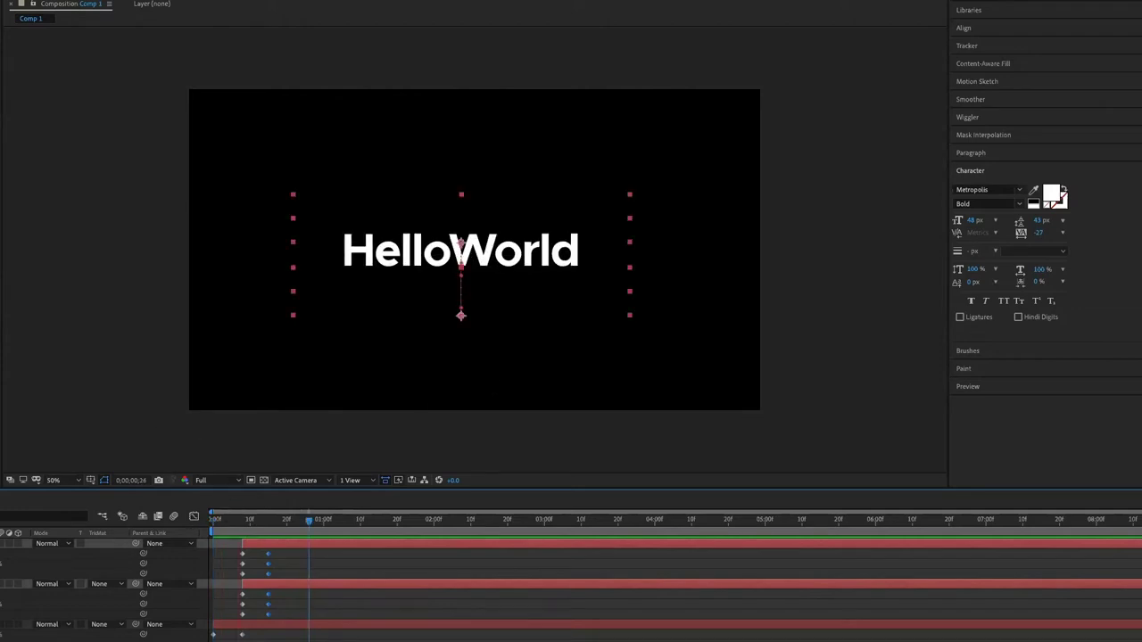
- Zoom the view to 25%, shift the end keyframes later and preview, then select all layers
key(comma)
key(comma)
key(comma)
key(comma)
click(457, 401)
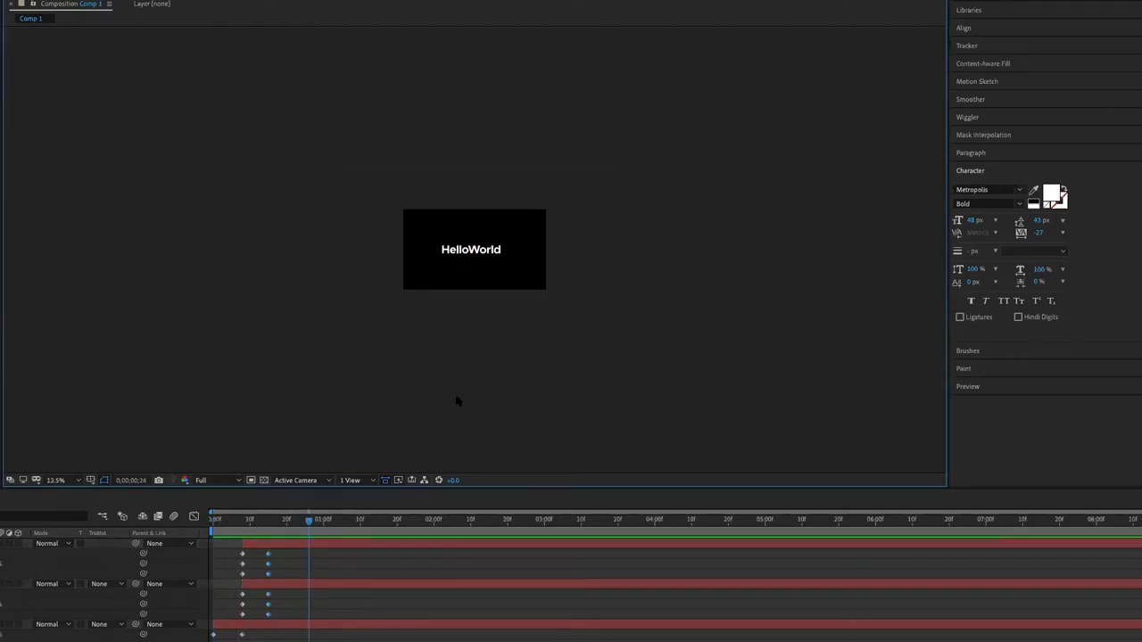
key(period)
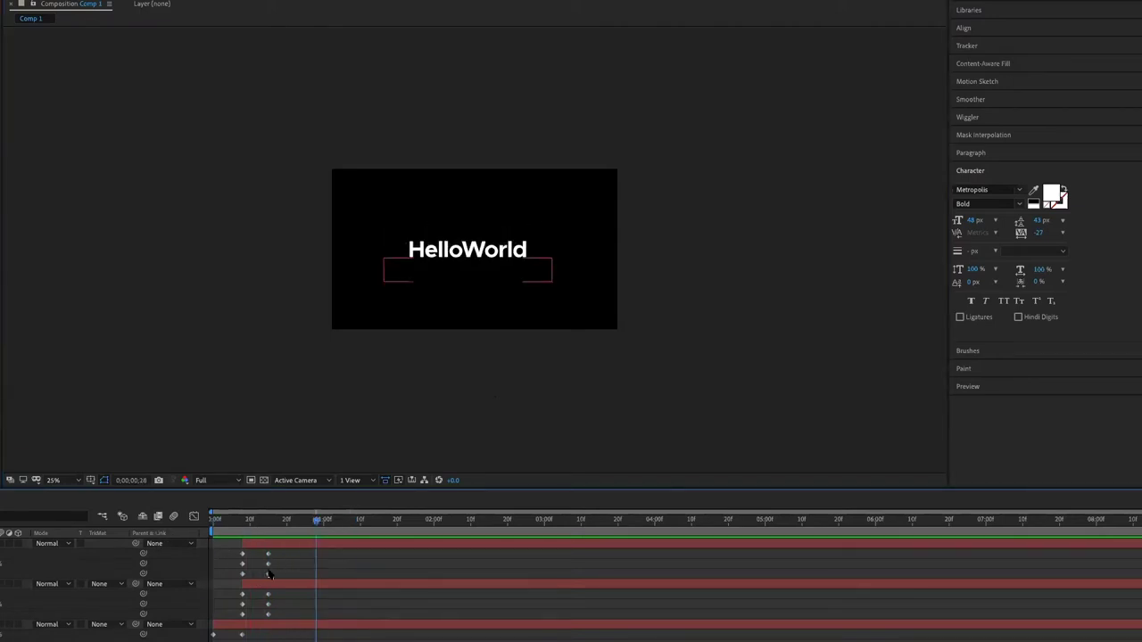
mouse_move(257, 547)
mouse_down()
mouse_move(275, 632)
mouse_move(309, 616)
mouse_up()
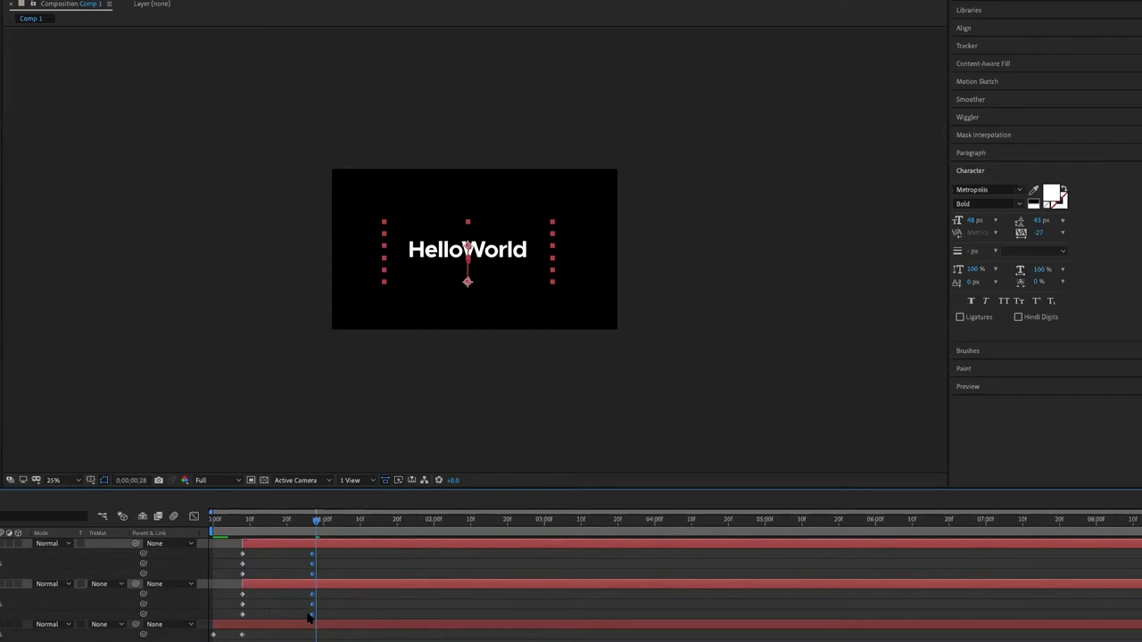
key(space)
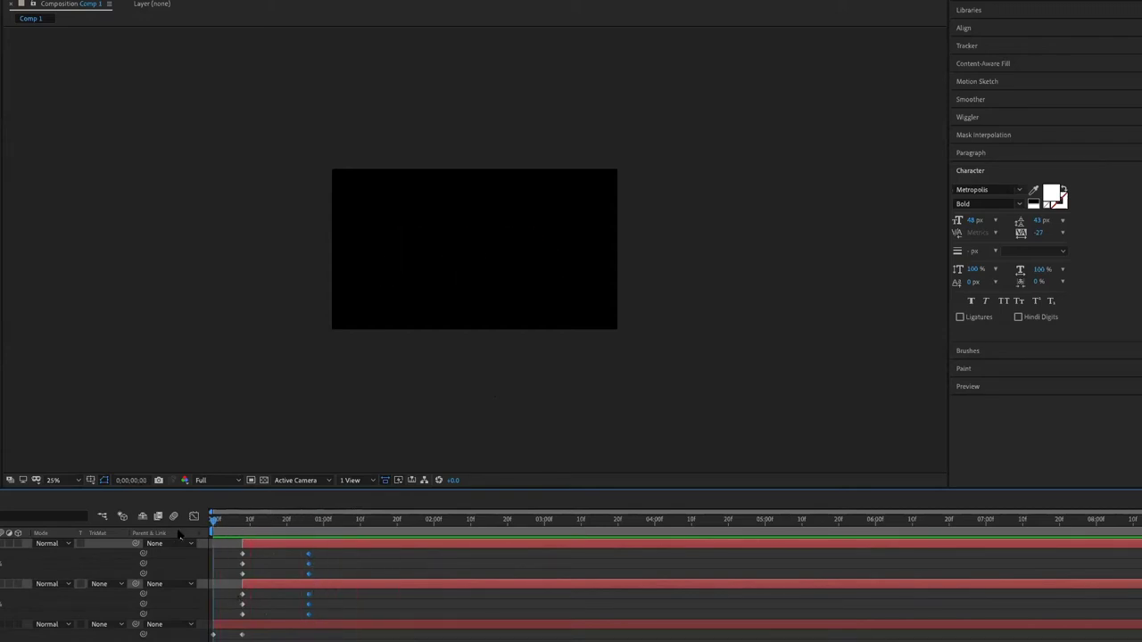
key(space)
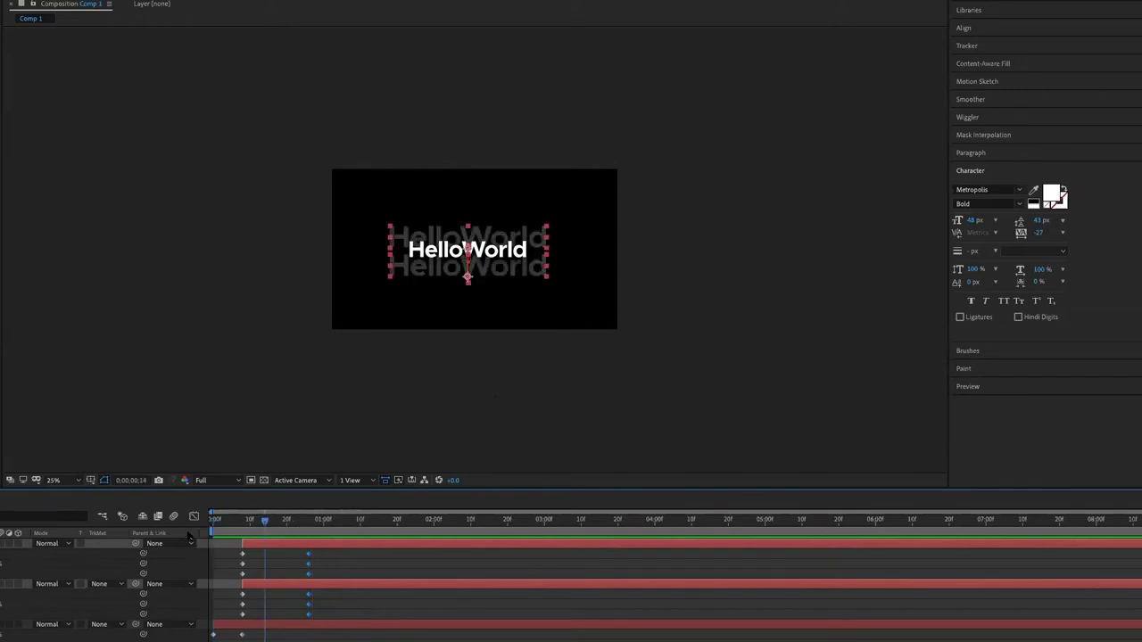
key(space)
key(space)
key(space)
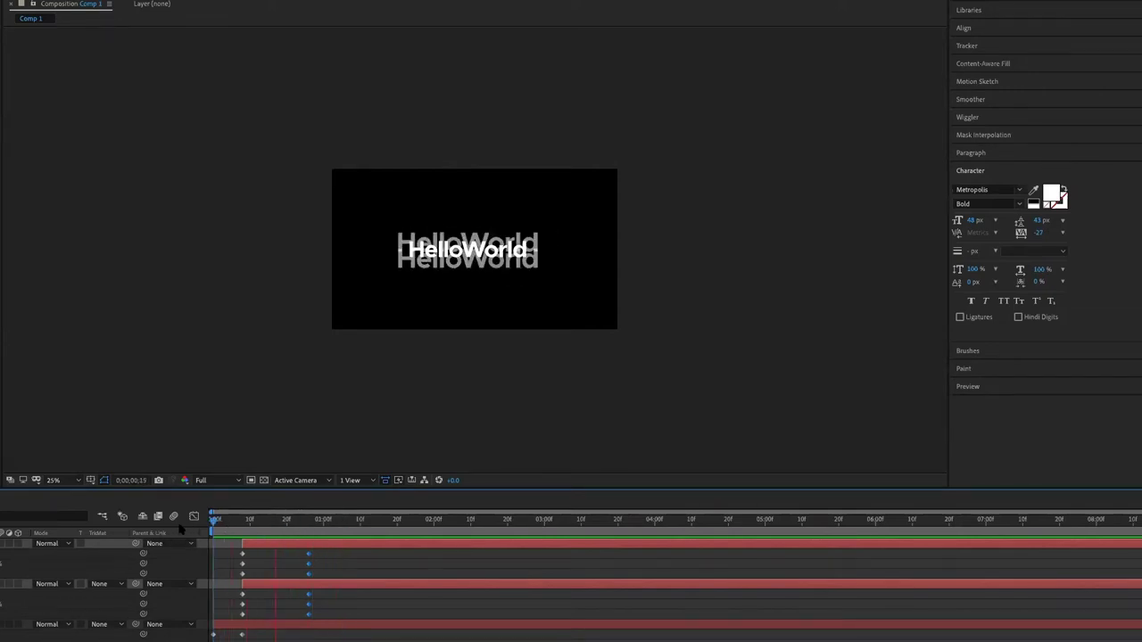
key(space)
key(space)
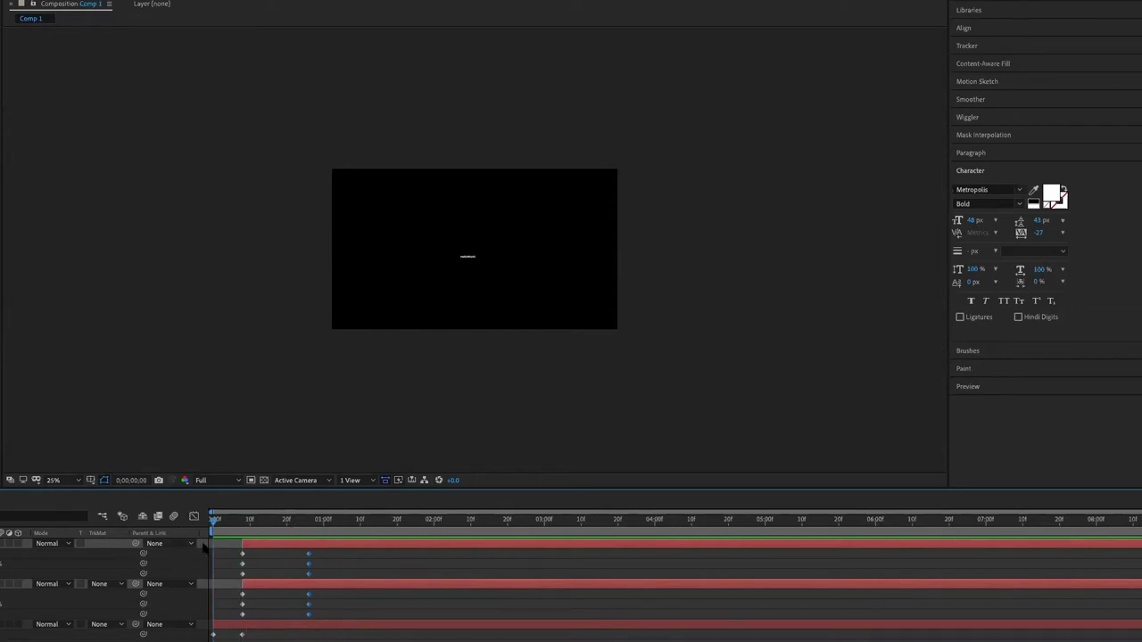
key(space)
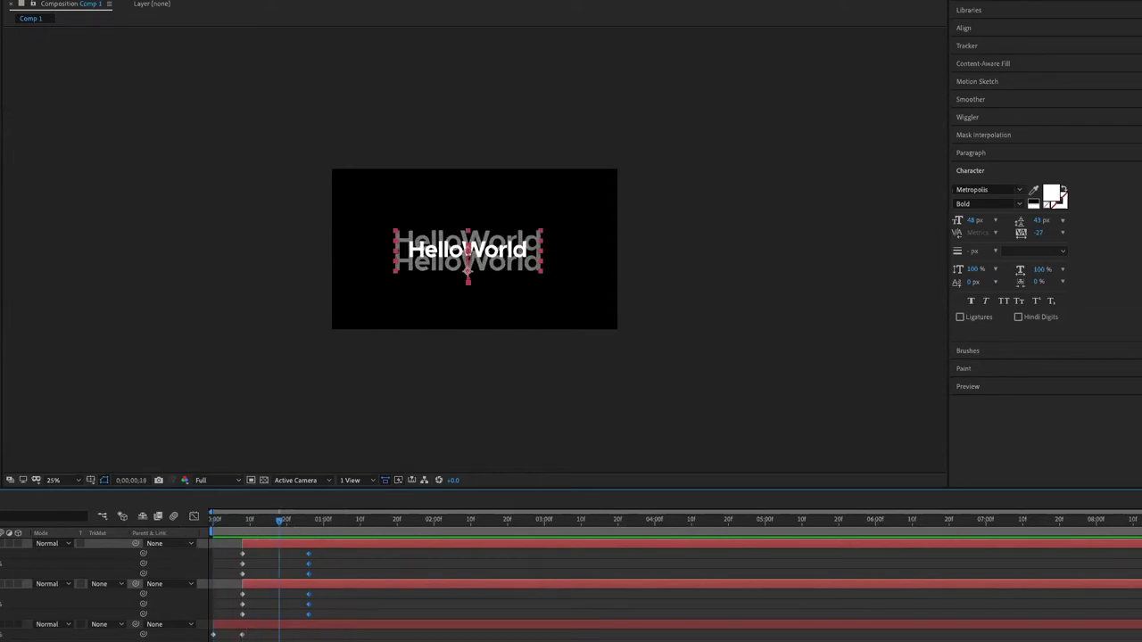
key(Delete)
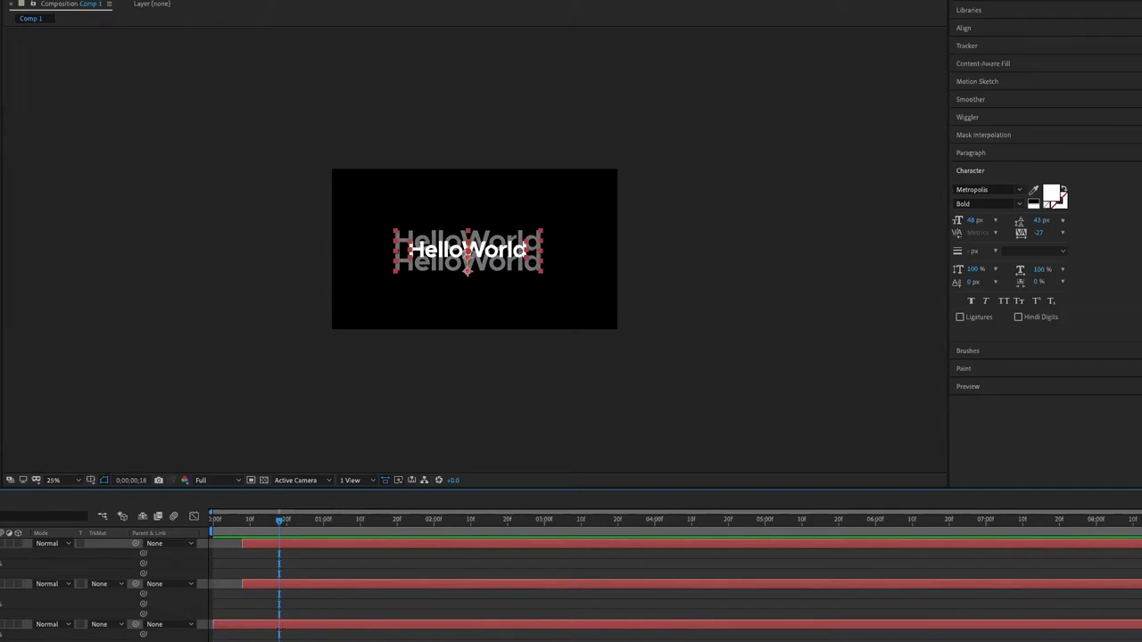
key(ctrl+a)
- Delete all the HelloWorld layers and set the view zoom back to 50%
key(Delete)
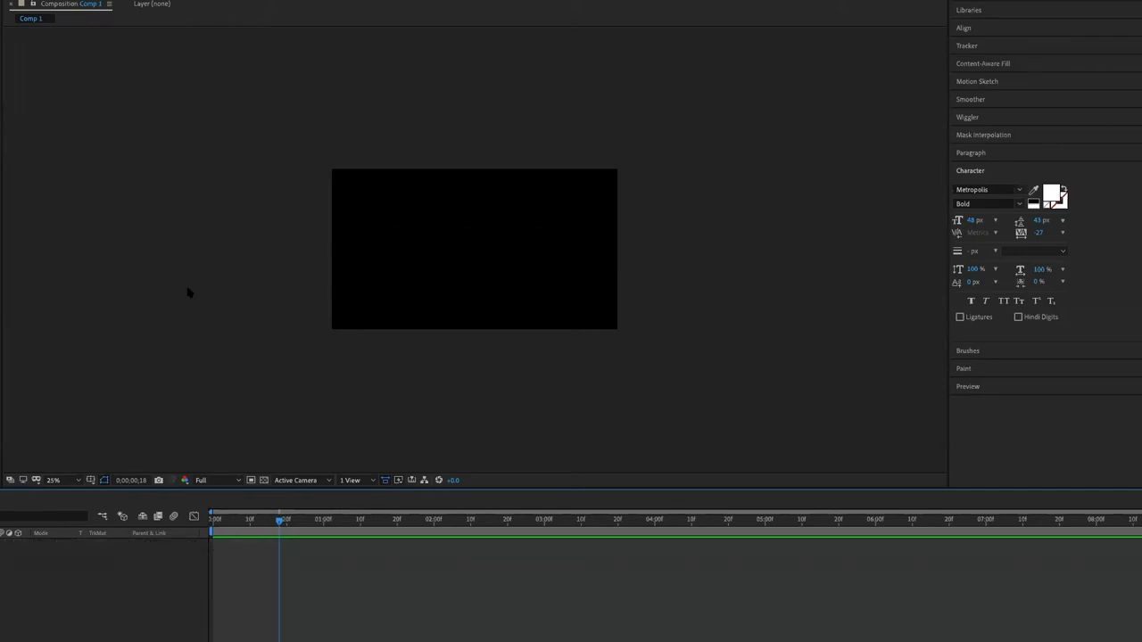
key(period)
key(period)
key(period)
key(period)
key(comma)
key(comma)
- Add a white 'think' text layer, scale it up and centre it in the composition
click(400, 247)
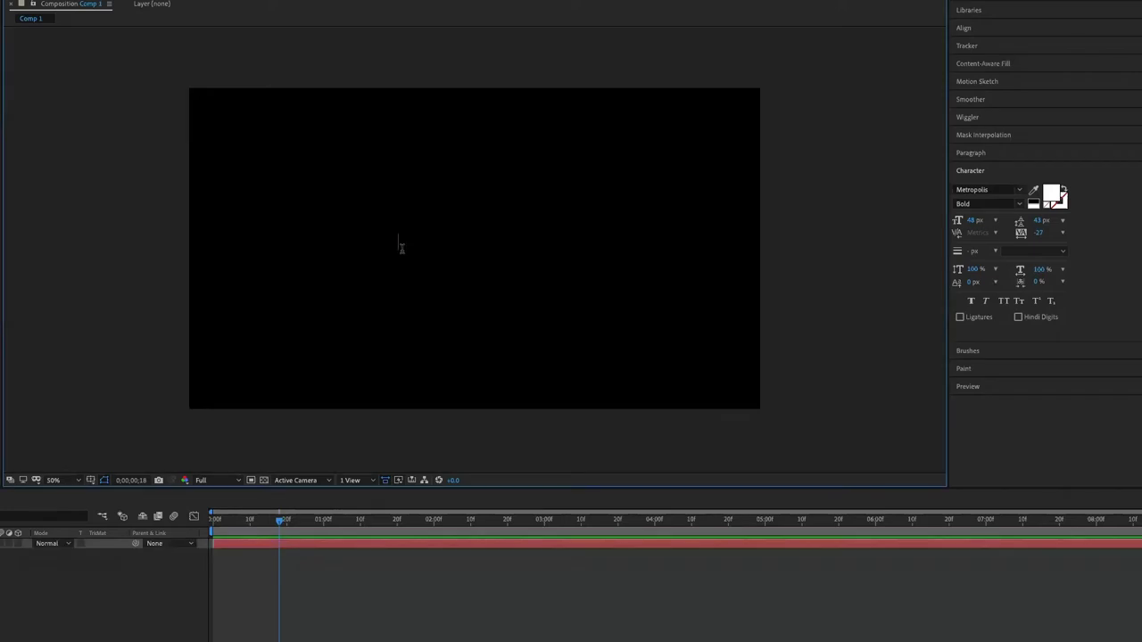
text(think)
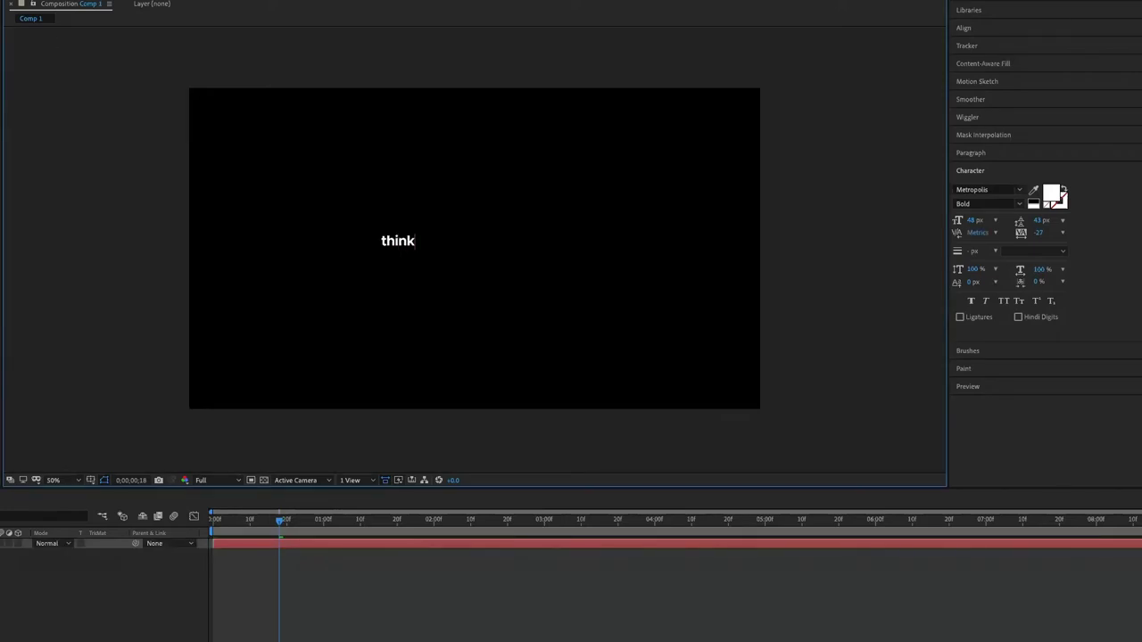
key(Escape)
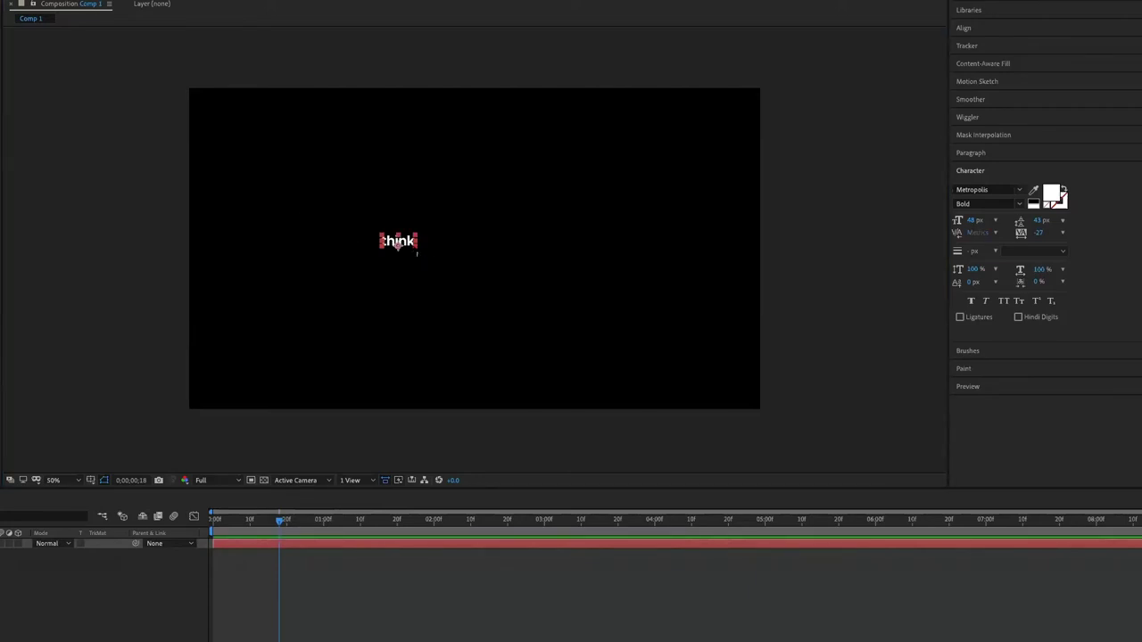
drag(417, 255, 476, 267)
mouse_move(404, 259)
mouse_down()
mouse_move(481, 261)
mouse_move(465, 257)
mouse_up()
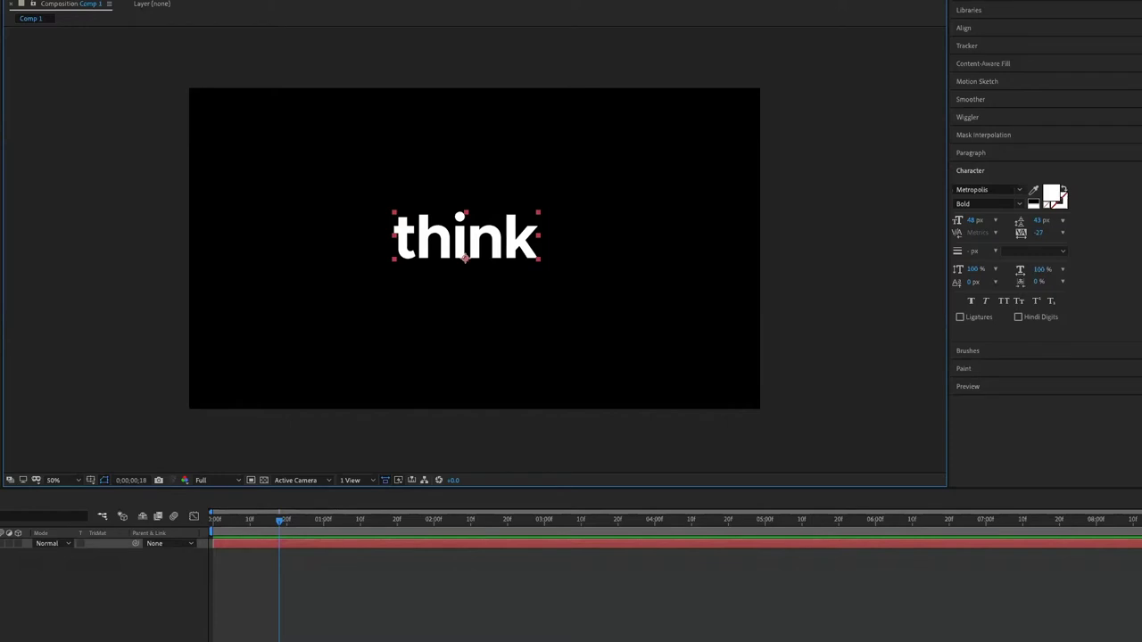
- Duplicate the think layer, move the copy below it, and retype it as 'design'
key(ctrl+d)
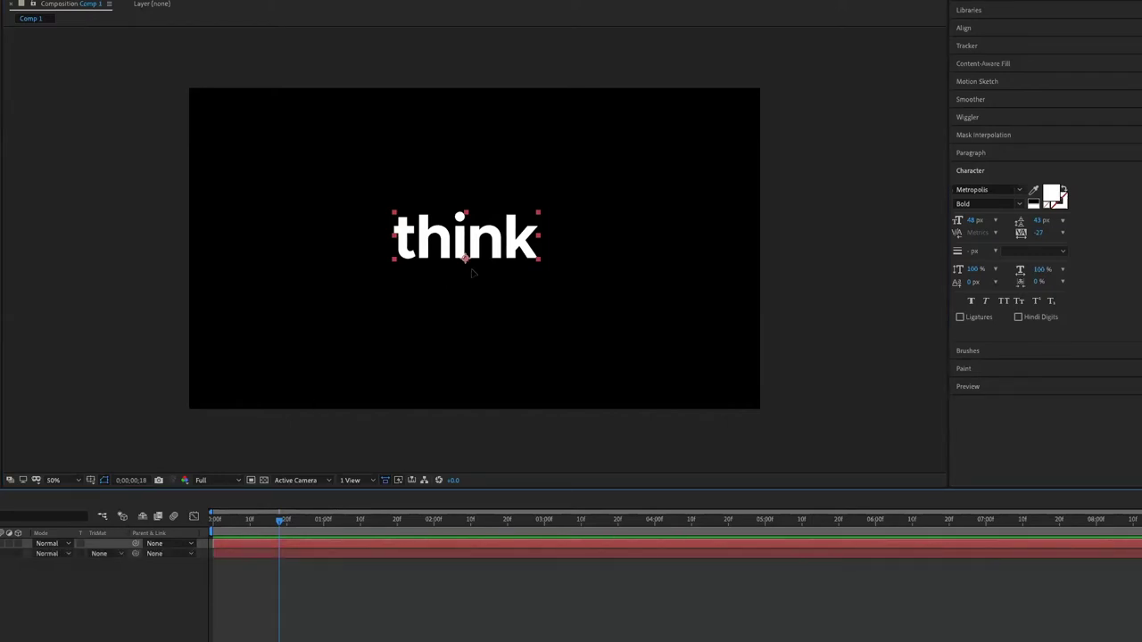
drag(472, 272, 472, 334)
double_click(468, 301)
text(desgi)
key(BackSpace)
key(BackSpace)
text(i)
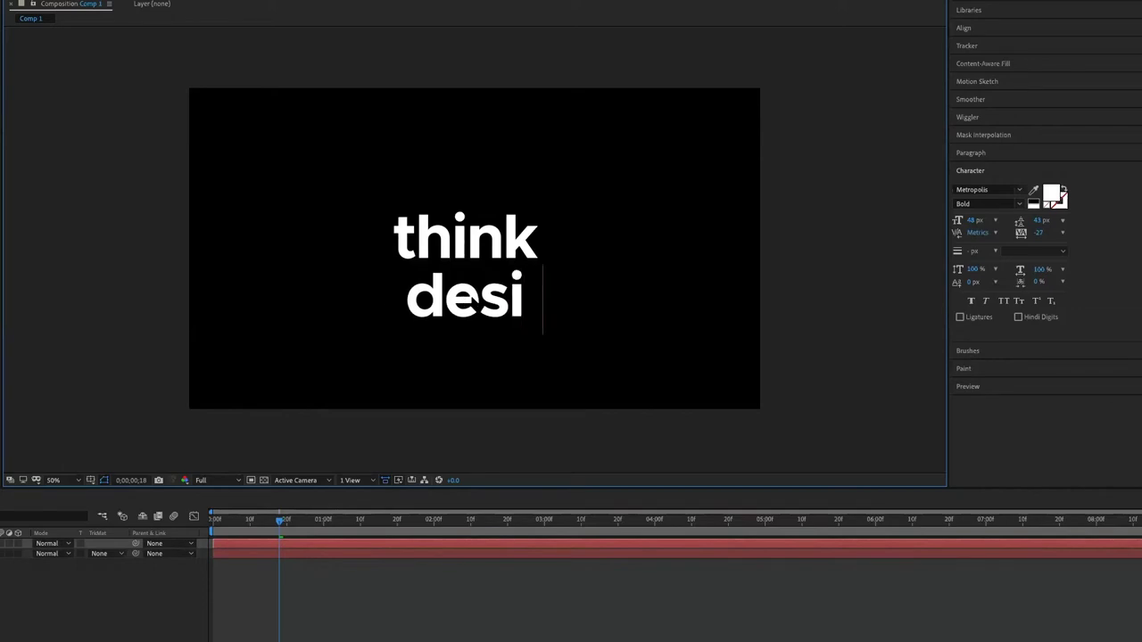
text(gn)
key(Escape)
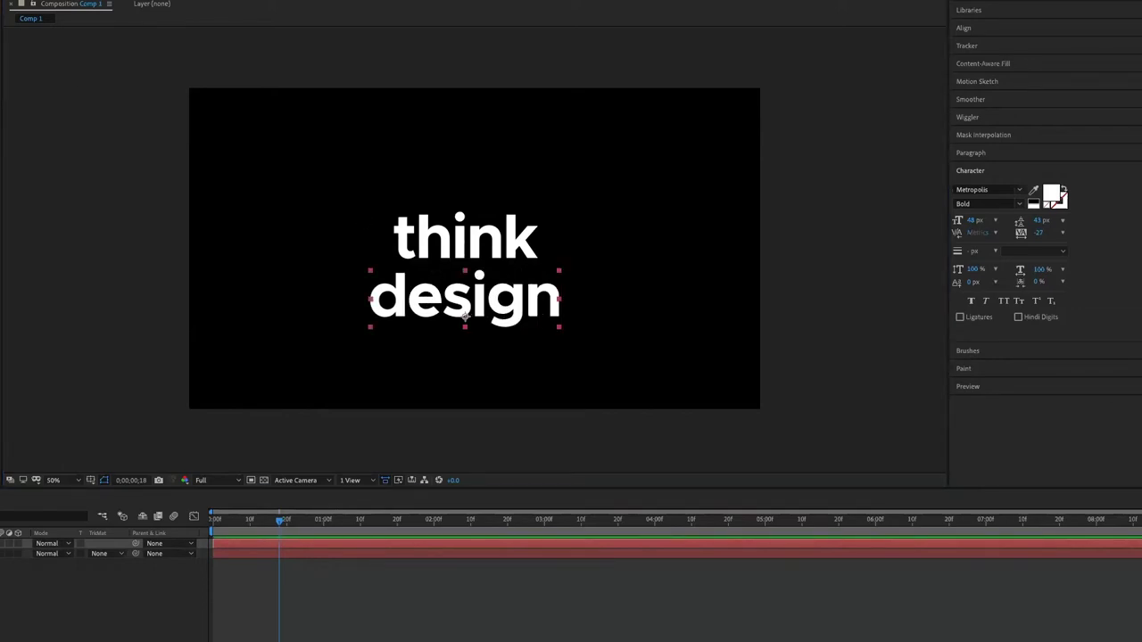
- Shrink the design text, tuck it just under think, and colour it red
key(ctrl+z)
key(ctrl+shift+z)
key(ctrl+z)
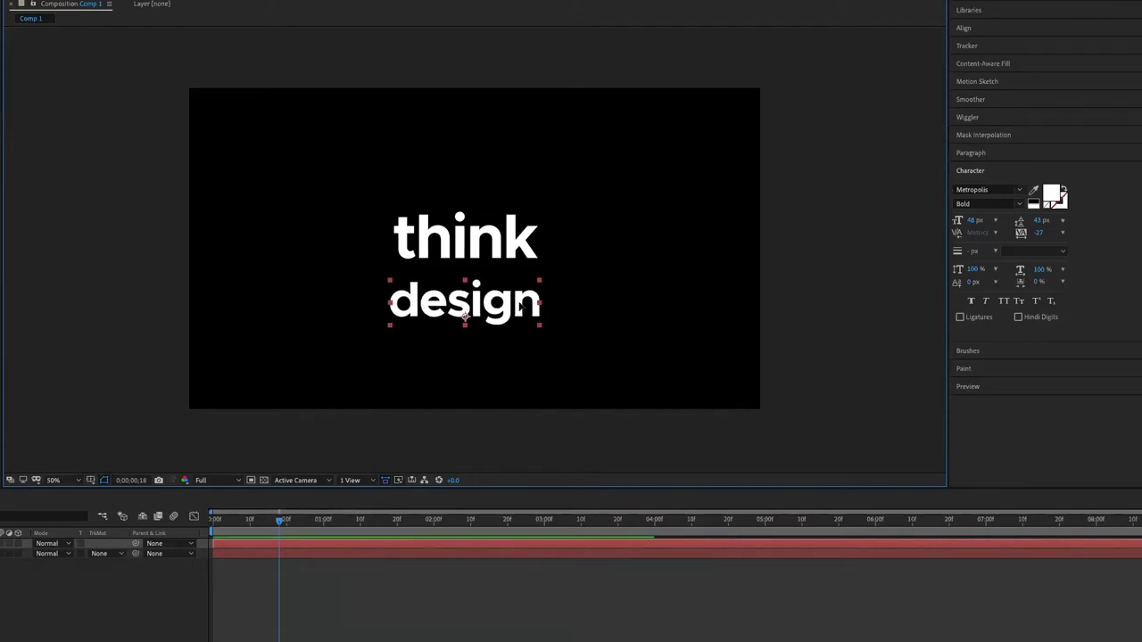
drag(515, 312, 516, 280)
key(ctrl+z)
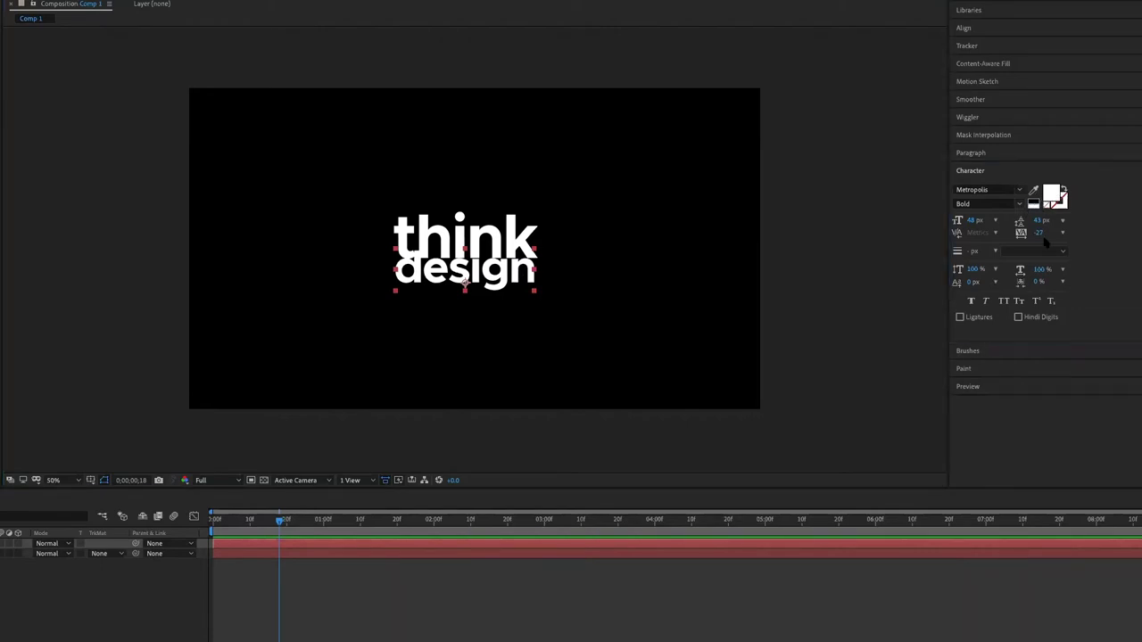
key(ctrl+z)
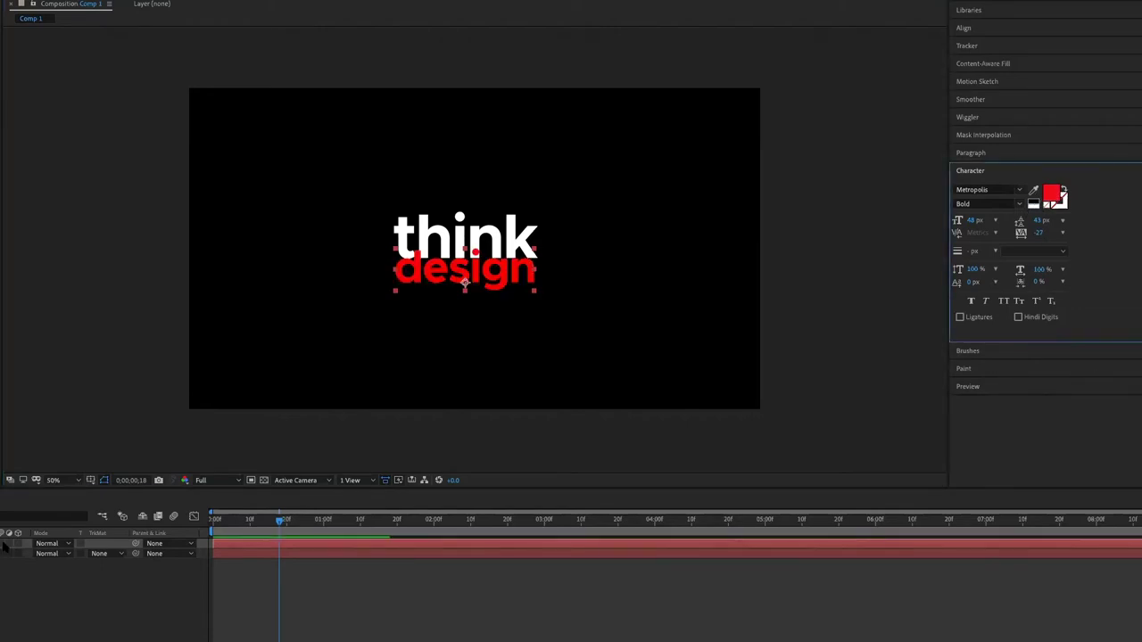
- Duplicate the design layer, move the copy below it, and retype it as 'animate'
key(ctrl+d)
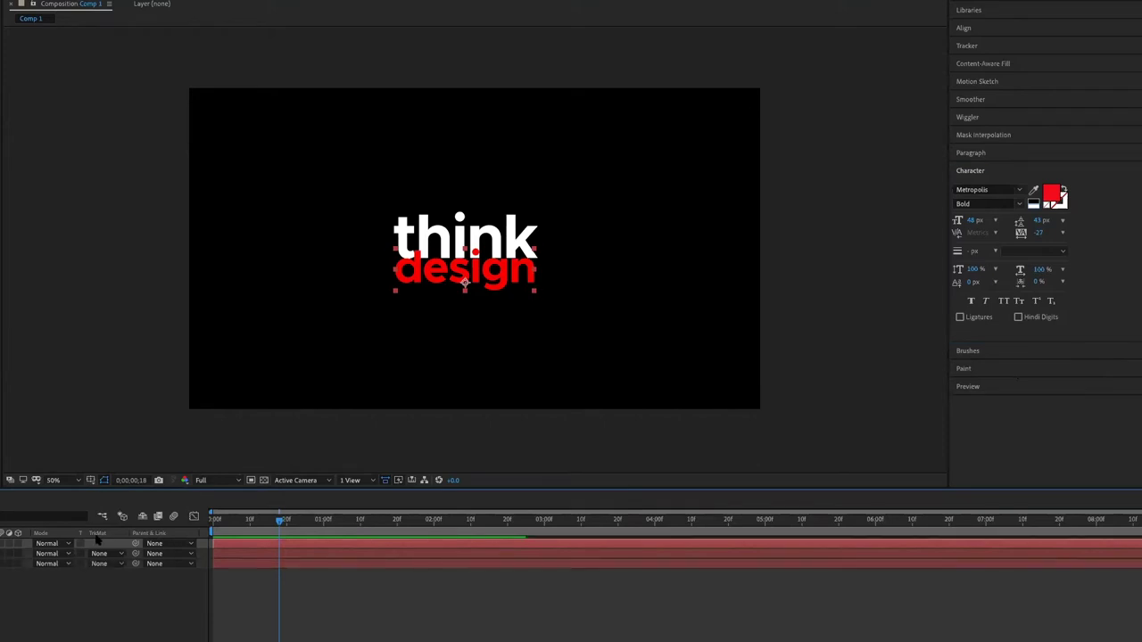
drag(535, 280, 532, 309)
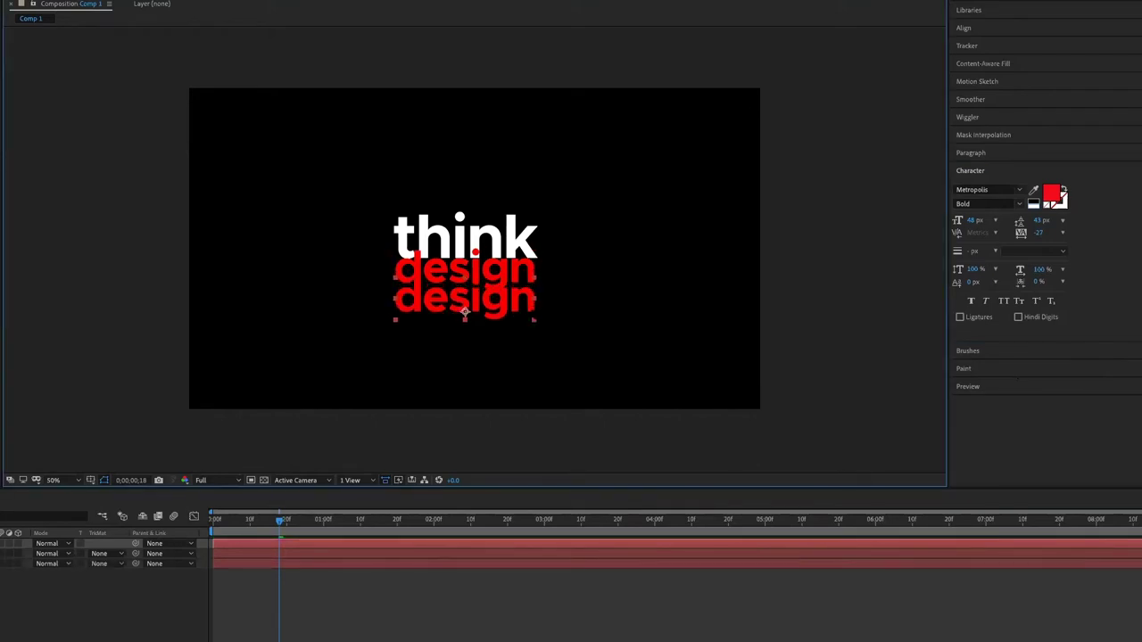
text(anima)
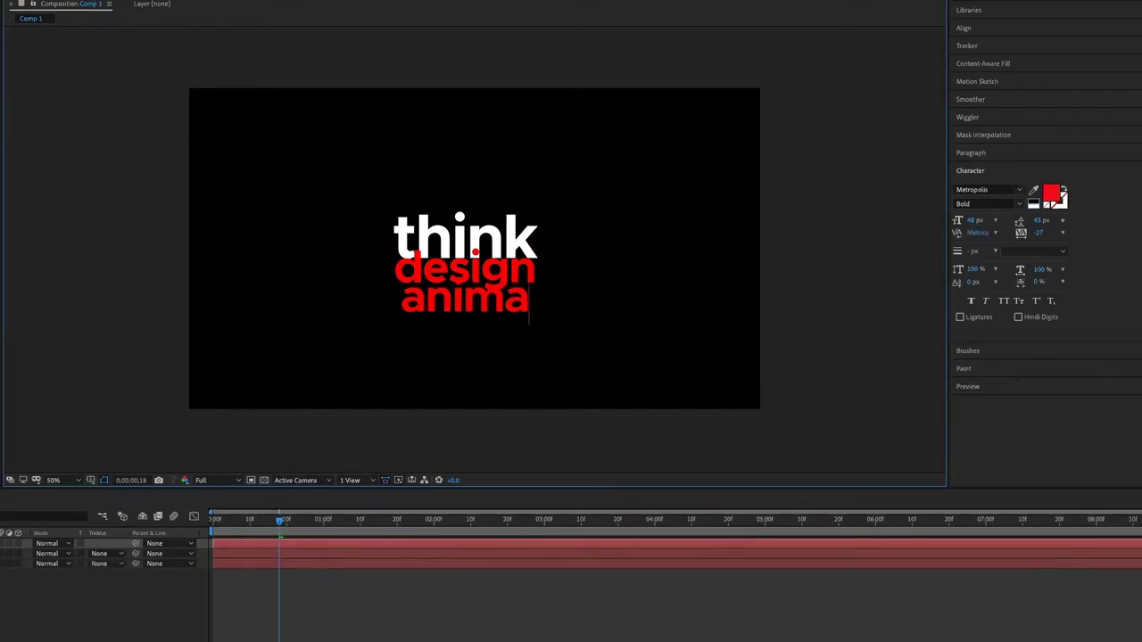
text(te)
key(Escape)
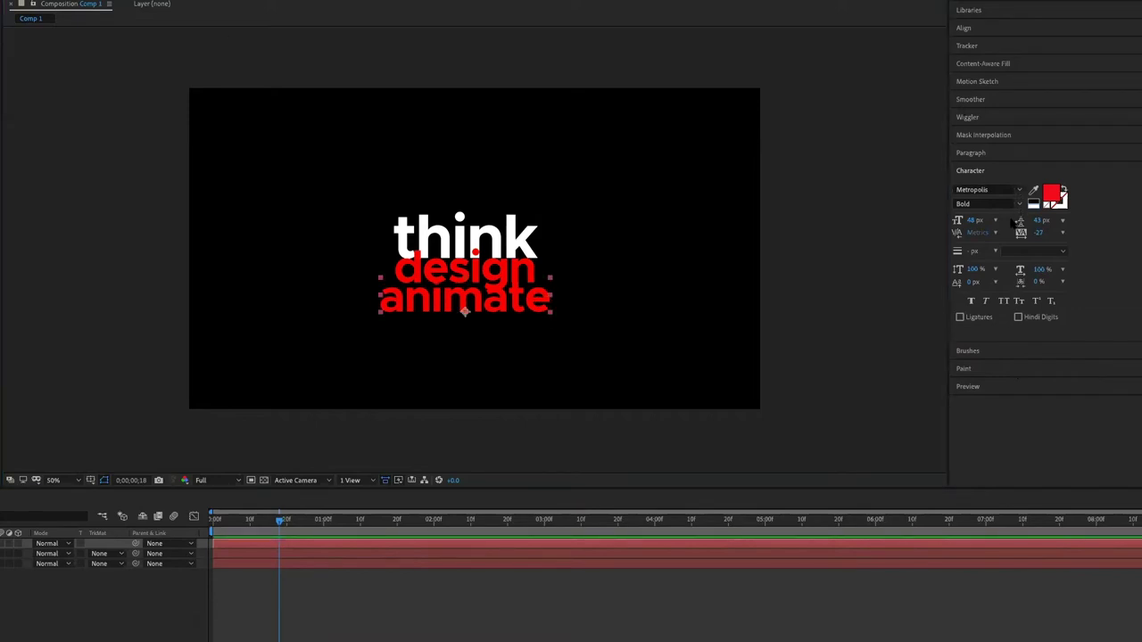
- Give 'animate' the Thin font style and a teal fill
click(959, 203)
text(Thin)
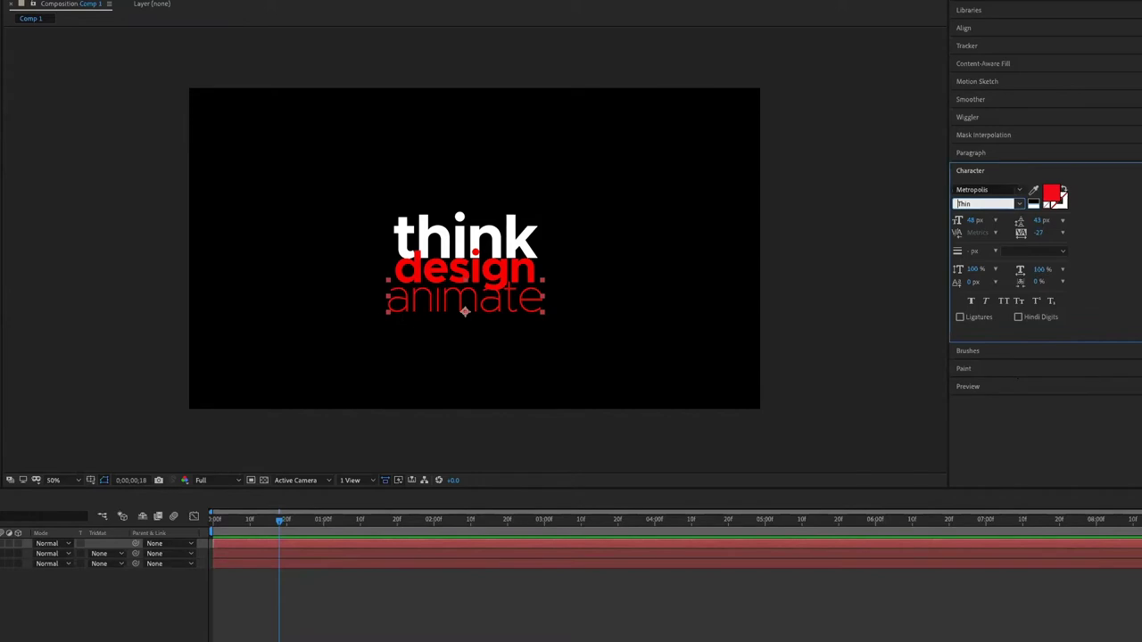
click(391, 319)
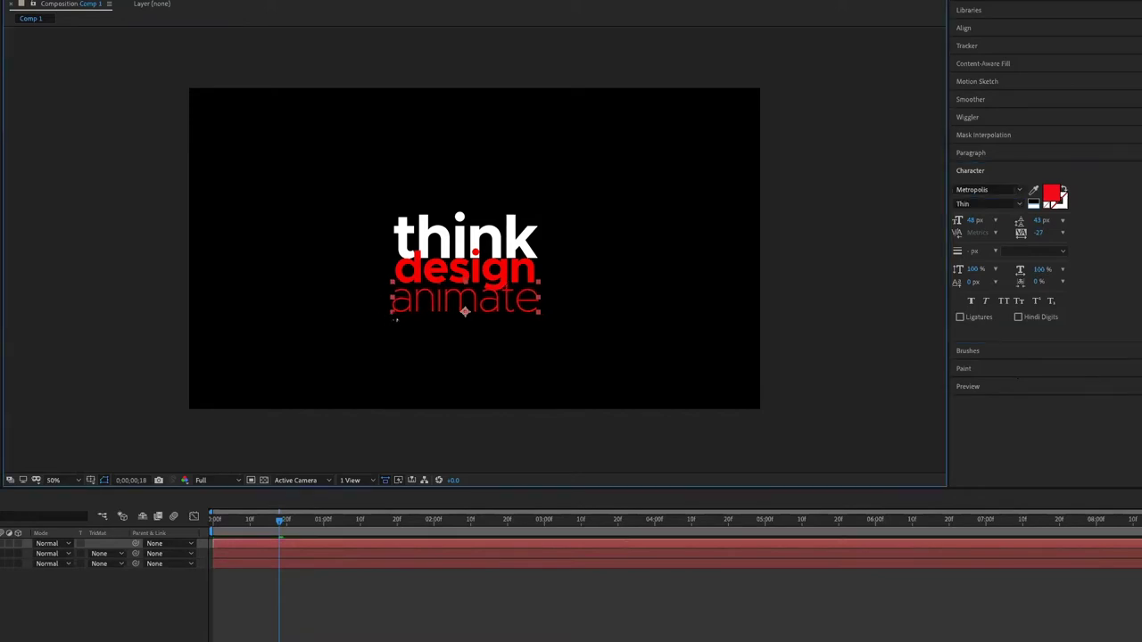
click(392, 319)
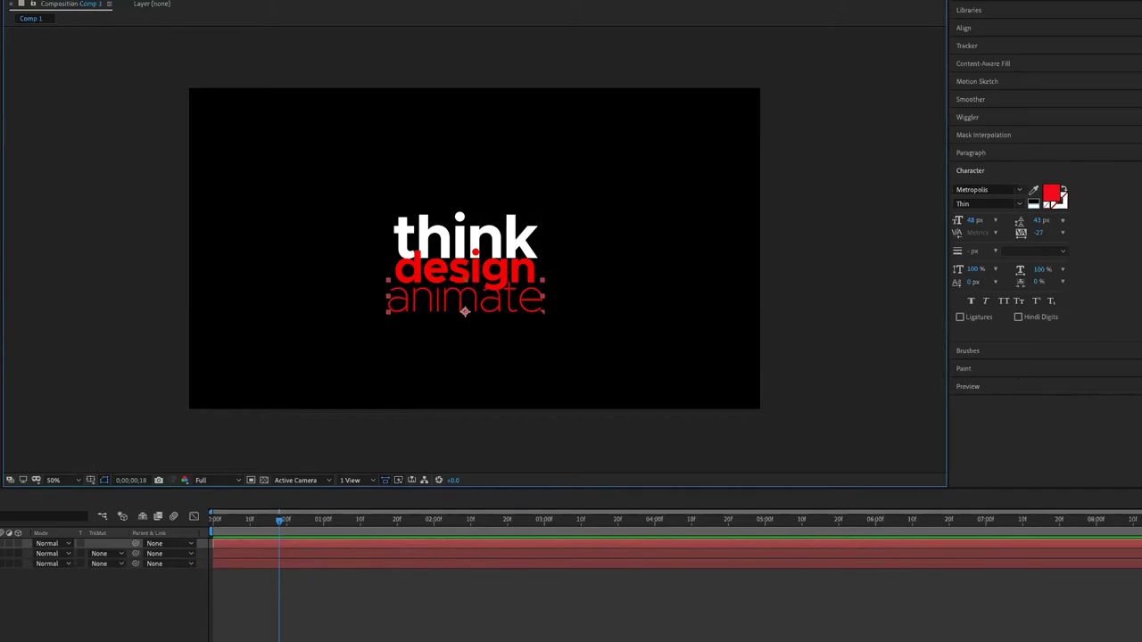
click(1053, 198)
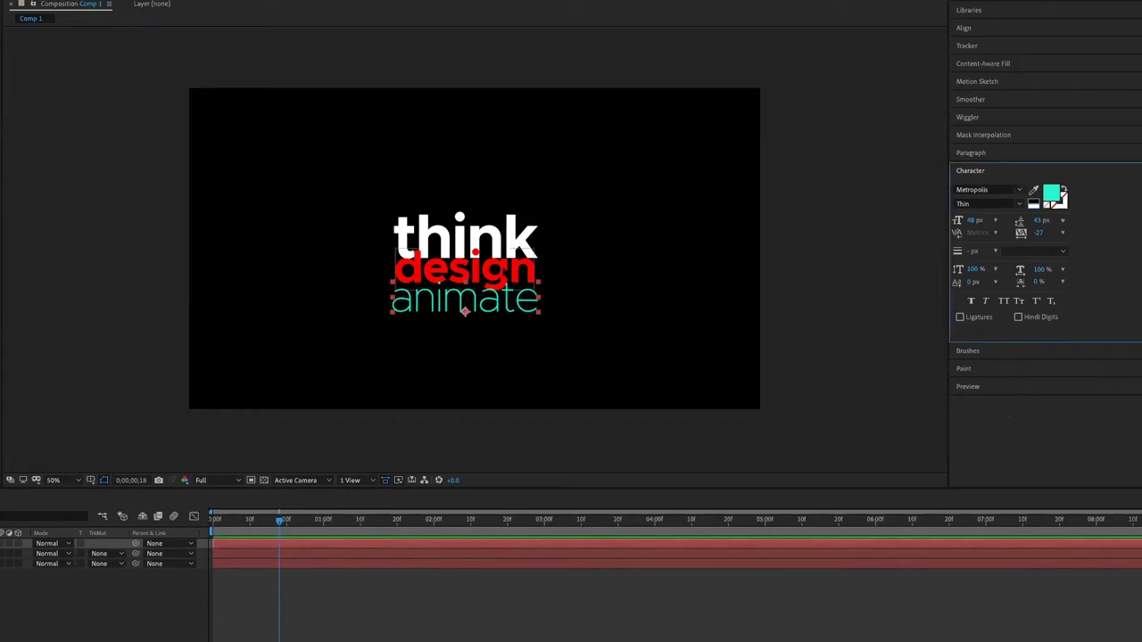
click(503, 272)
- Drag design and animate up so all three words overlap on think
drag(464, 279, 464, 252)
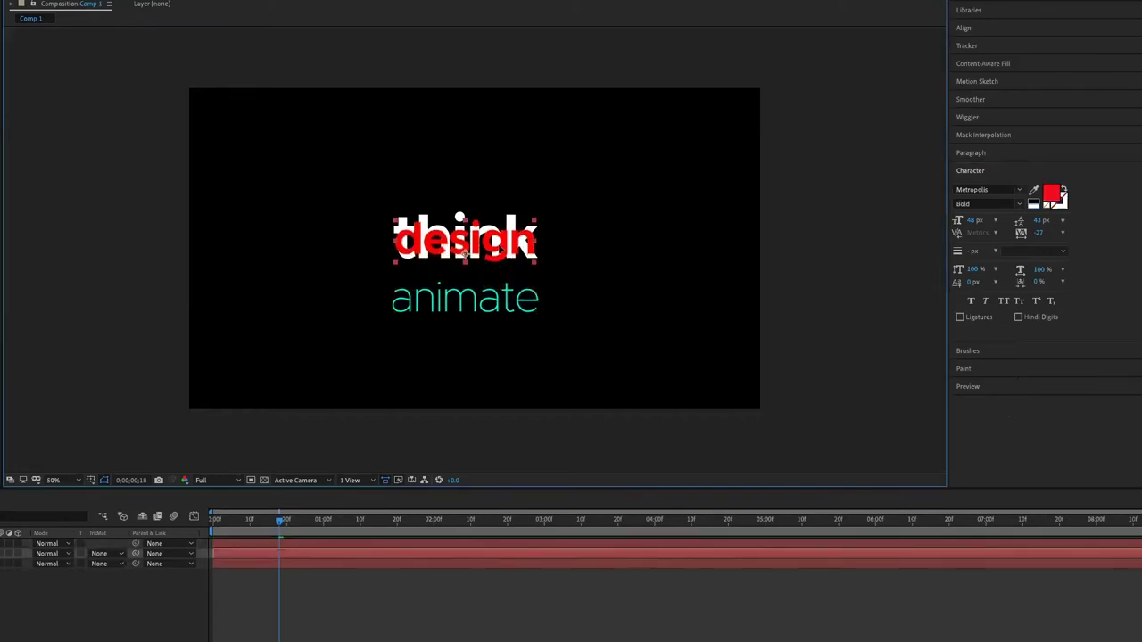
drag(509, 295, 509, 239)
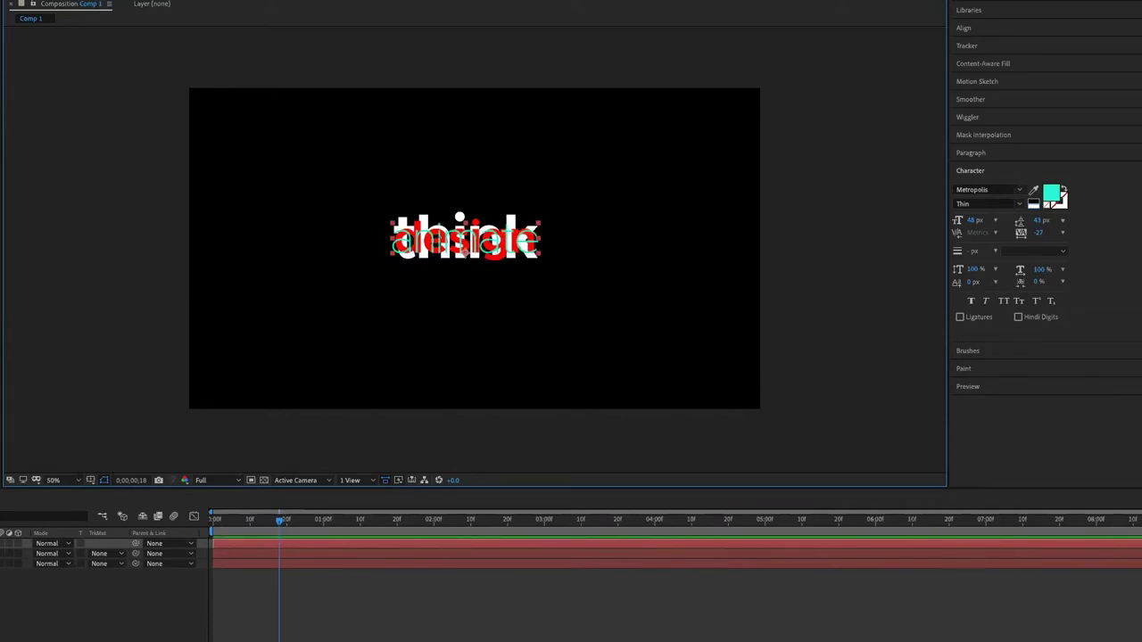
click(116, 598)
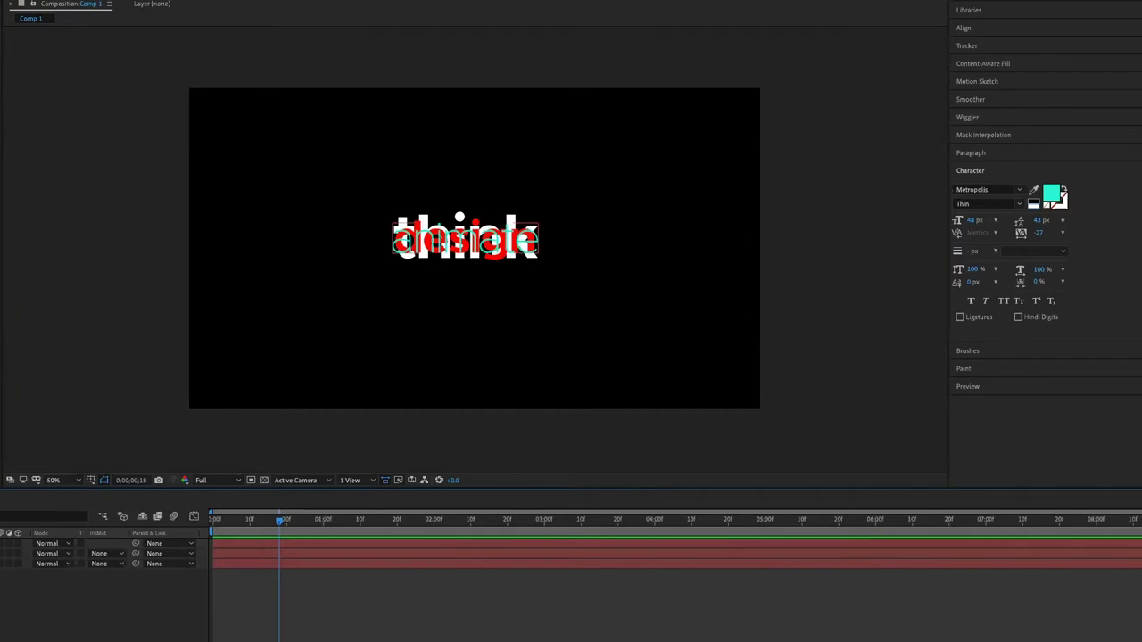
- Draw a rectangle shape layer over the overlapping words
click(464, 257)
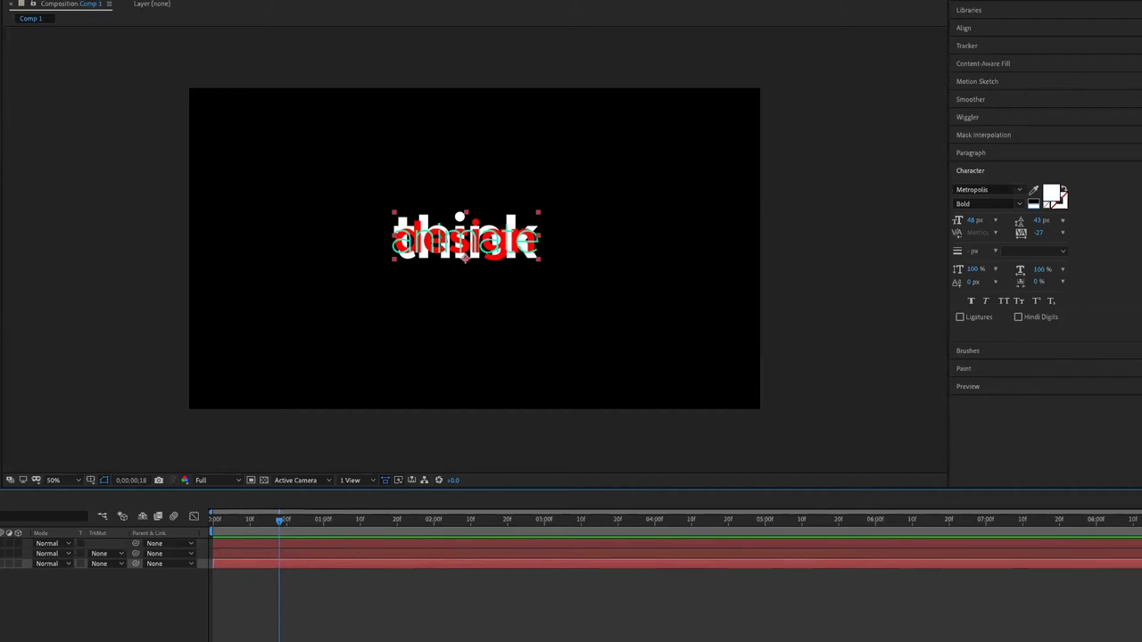
key(ctrl+shift+a)
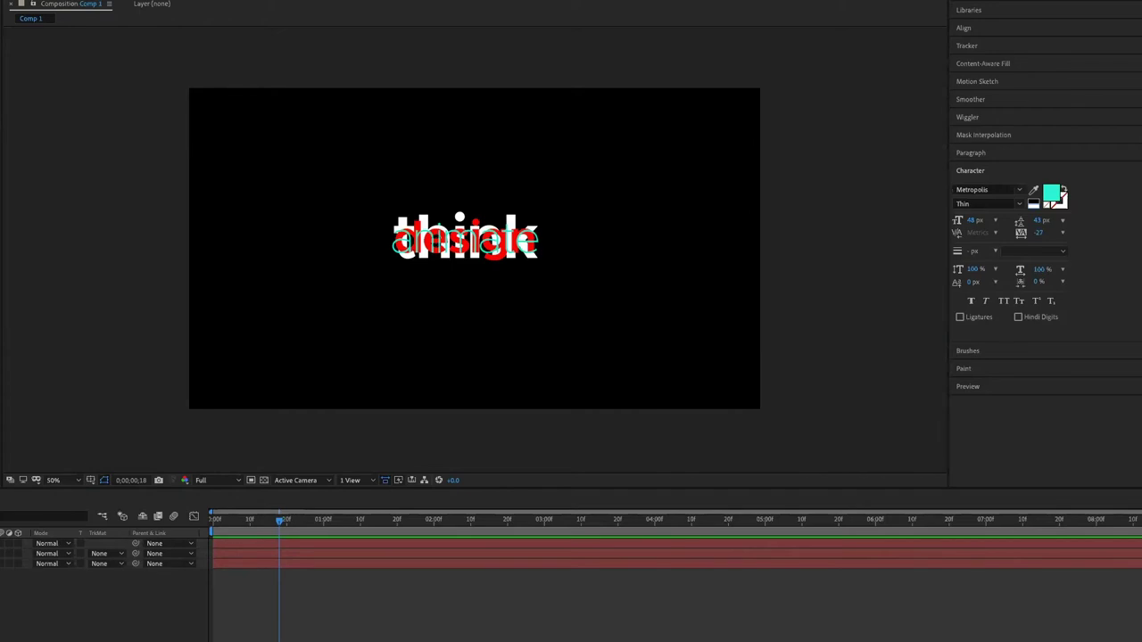
drag(387, 211, 544, 264)
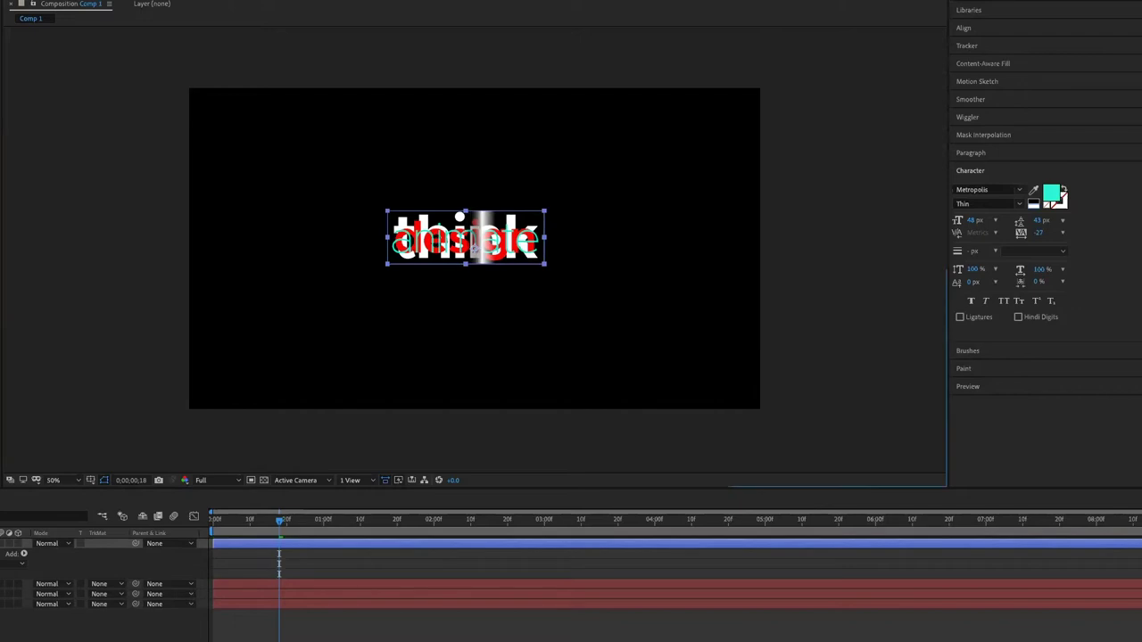
- Place the rectangle above the bottom text layer, make it that layer's Alpha matte, and rewind
click(474, 247)
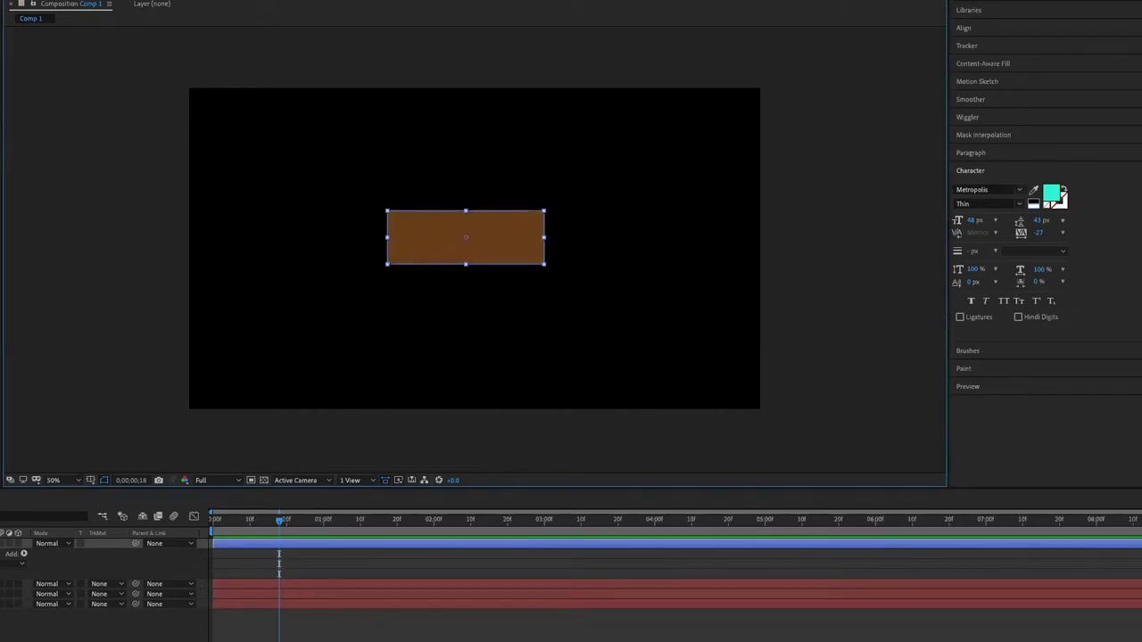
drag(54, 543, 51, 600)
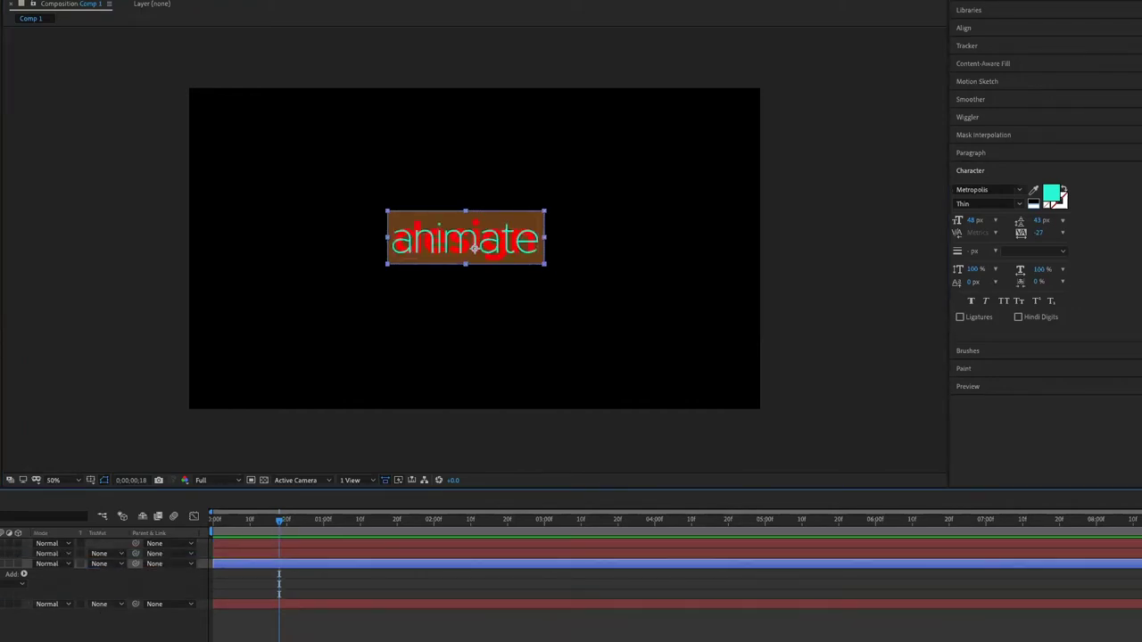
click(279, 584)
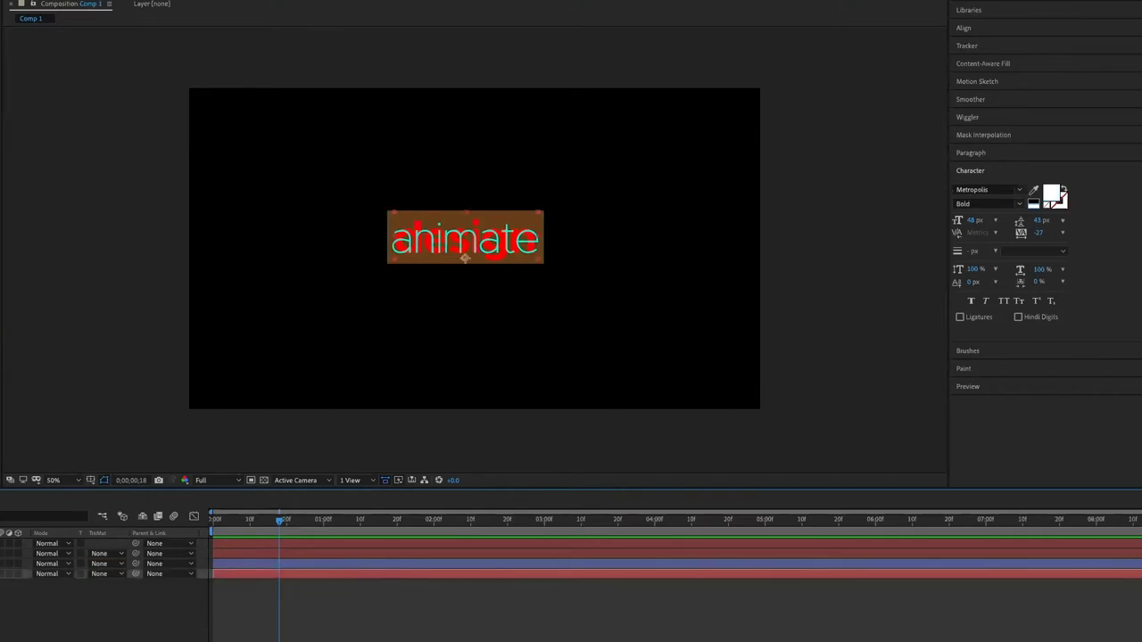
click(66, 565)
click(110, 609)
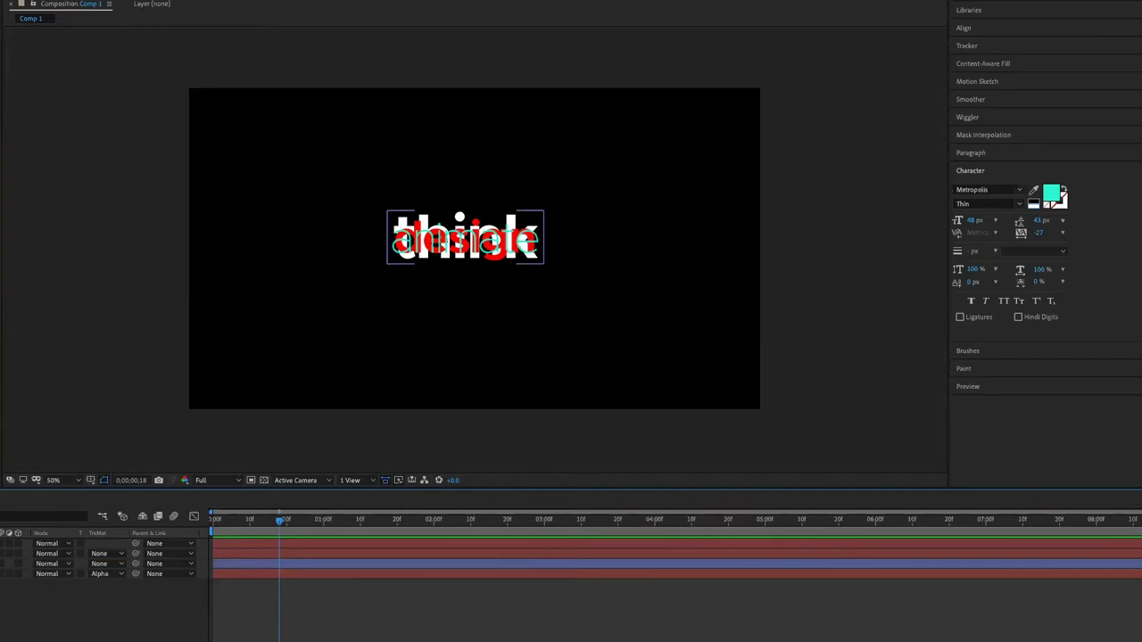
drag(280, 521, 192, 526)
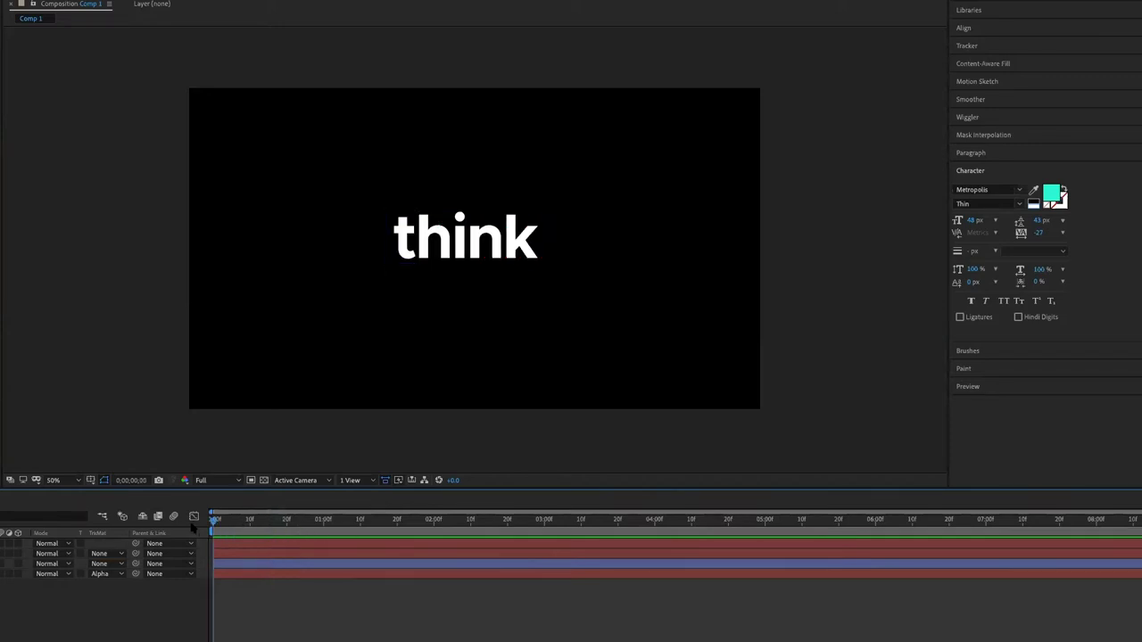
click(21, 574)
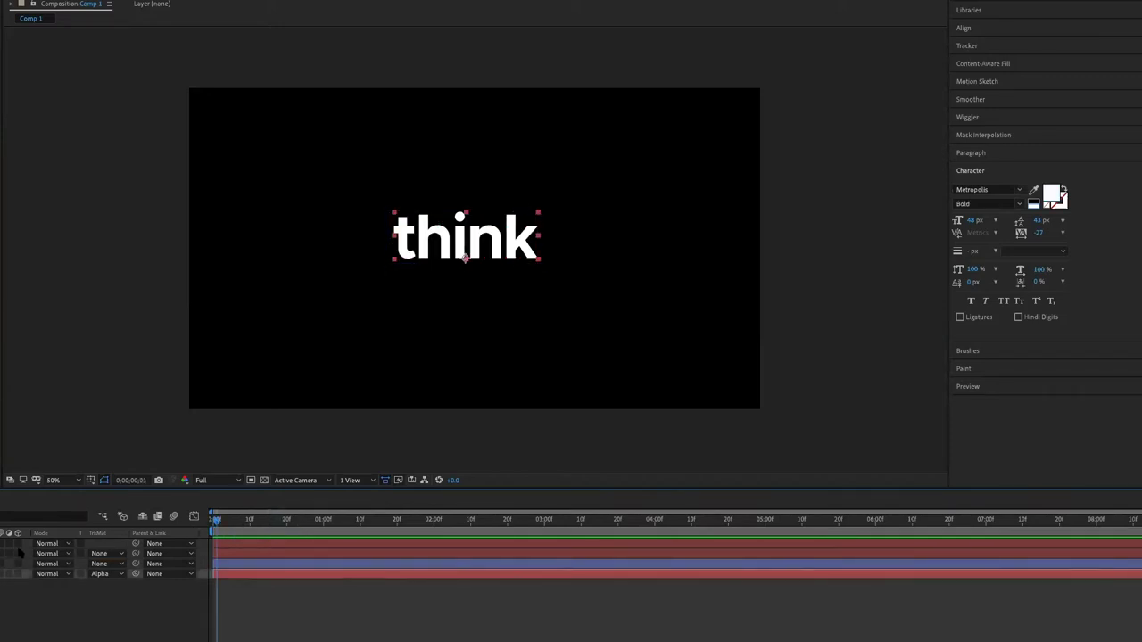
key(shift+Down)
key(shift+Down)
key(shift+Down)
key(shift+Down)
key(shift+Down)
key(shift+Down)
key(shift+Down)
key(shift+Down)
key(shift+Down)
key(shift+Up)
key(shift+Up)
key(shift+Up)
key(shift+Up)
key(shift+Up)
key(shift+Up)
key(shift+Up)
key(shift+Up)
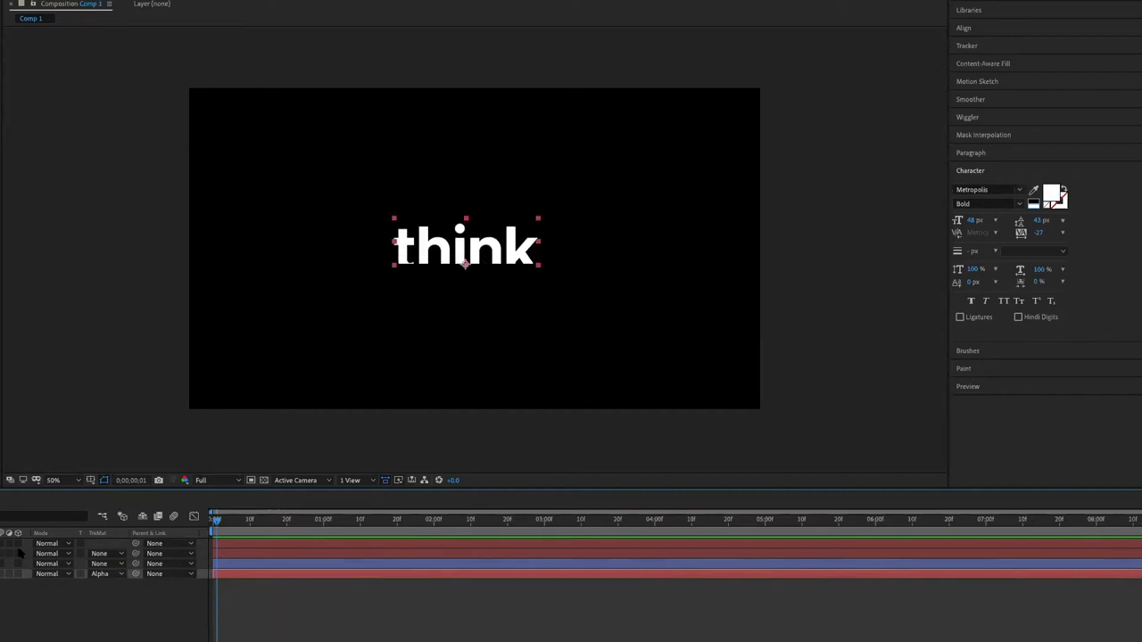
key(shift+Up)
key(shift+Up)
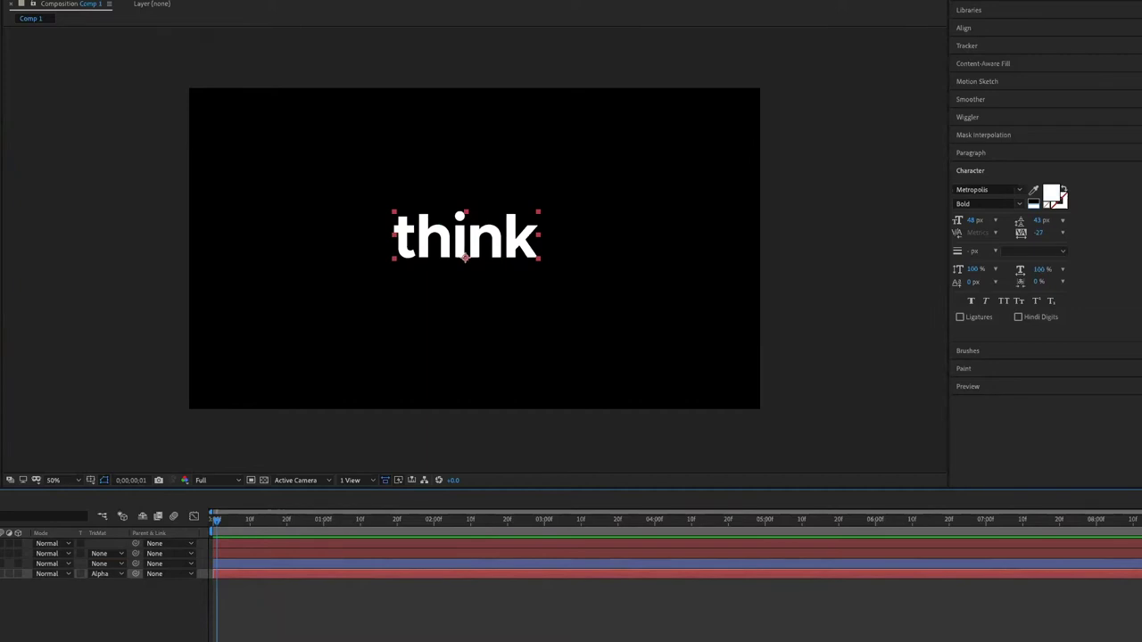
key(ctrl+shift+a)
click(467, 255)
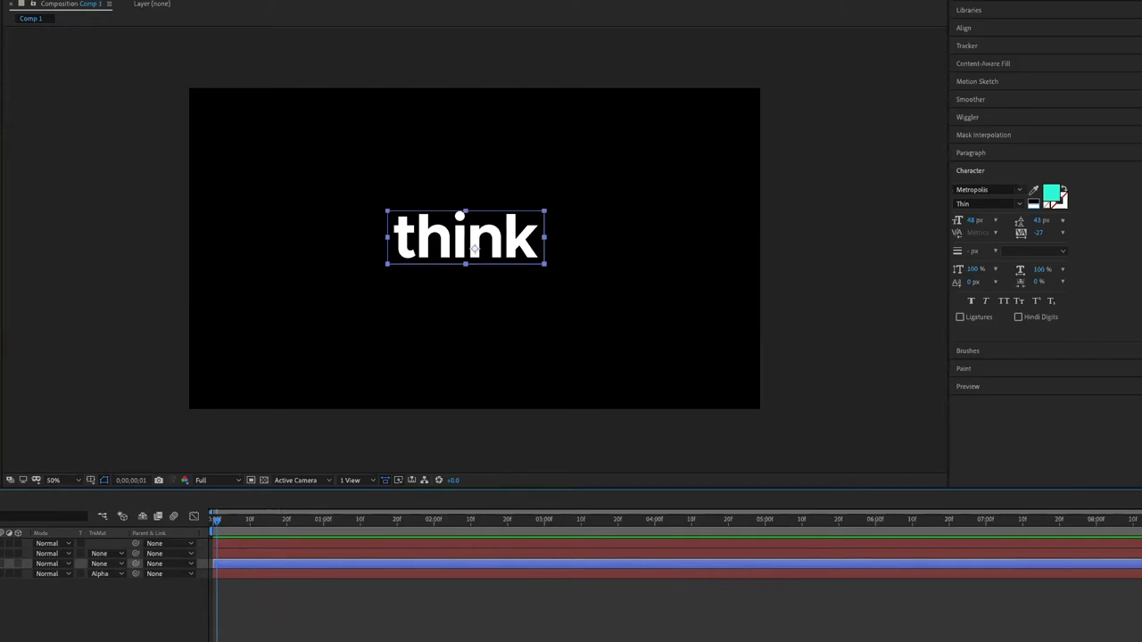
- Duplicate the matte rectangle and a text layer, moving the copy to the top
key(ctrl+d)
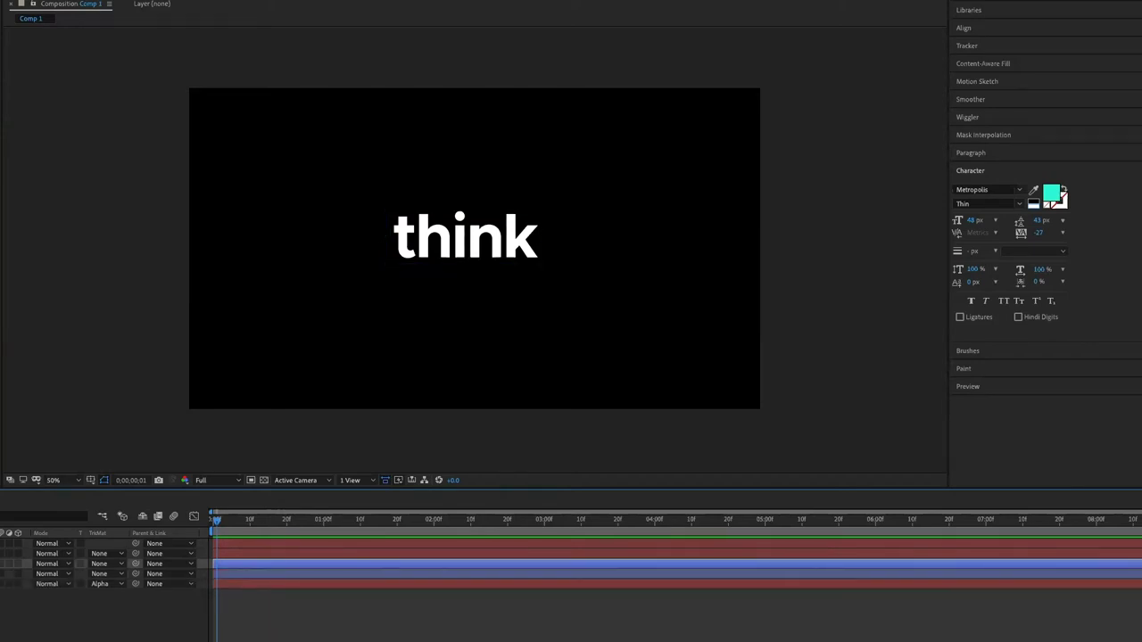
key(ctrl+d)
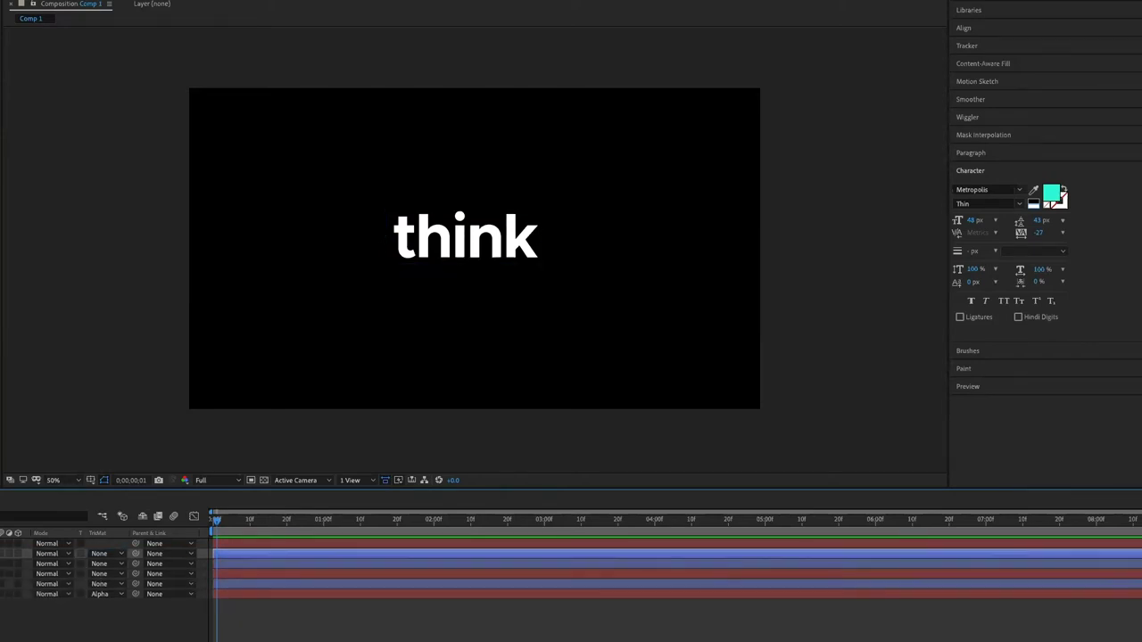
key(ctrl+bracketright)
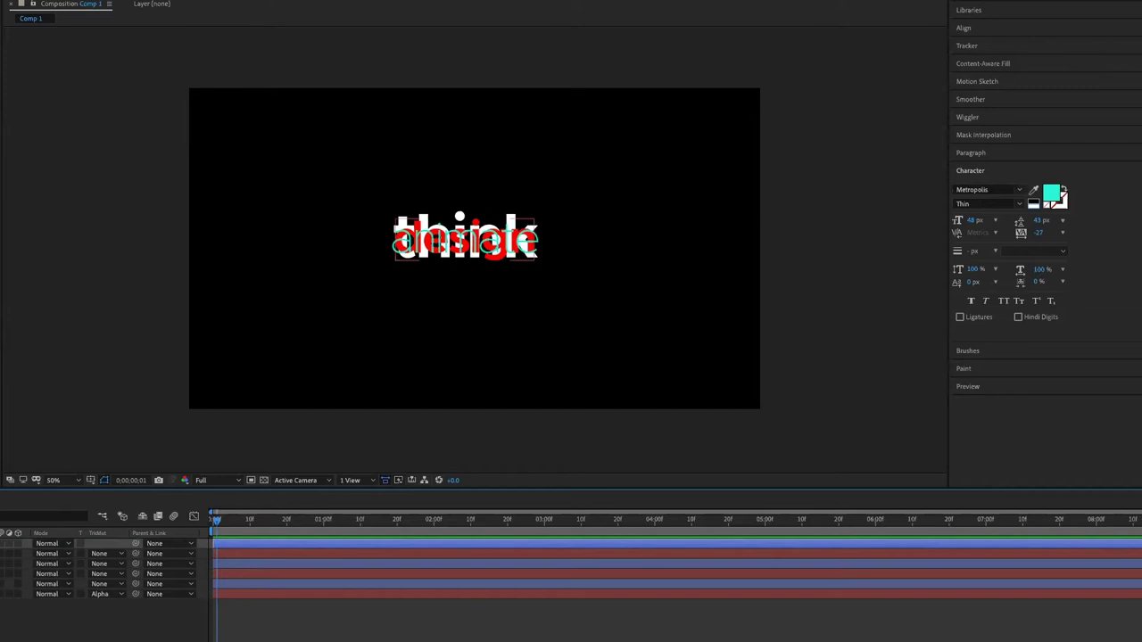
- Set Alpha Matte as the track matte on the text layers
key(ctrl+a)
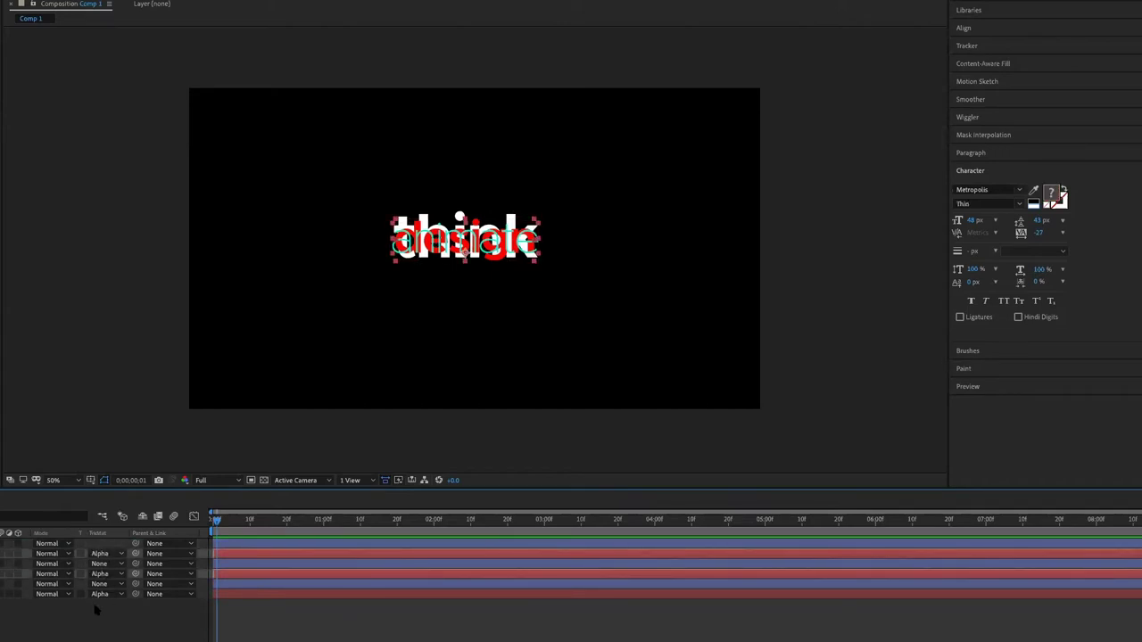
click(106, 573)
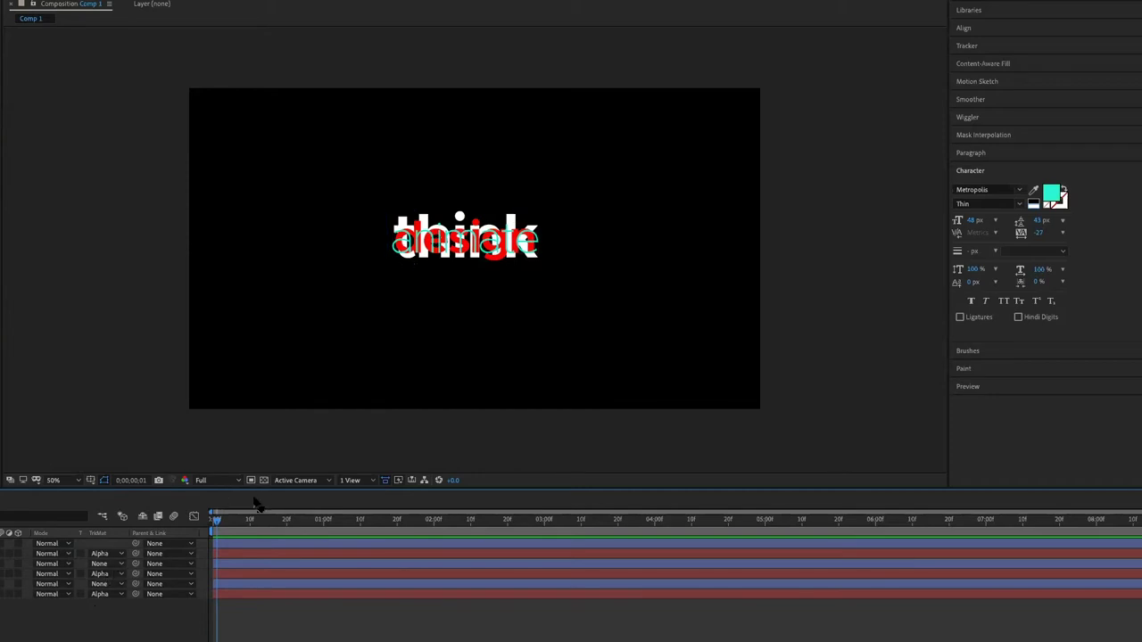
click(258, 553)
- Preview the animation to check that only white 'think' shows
key(space)
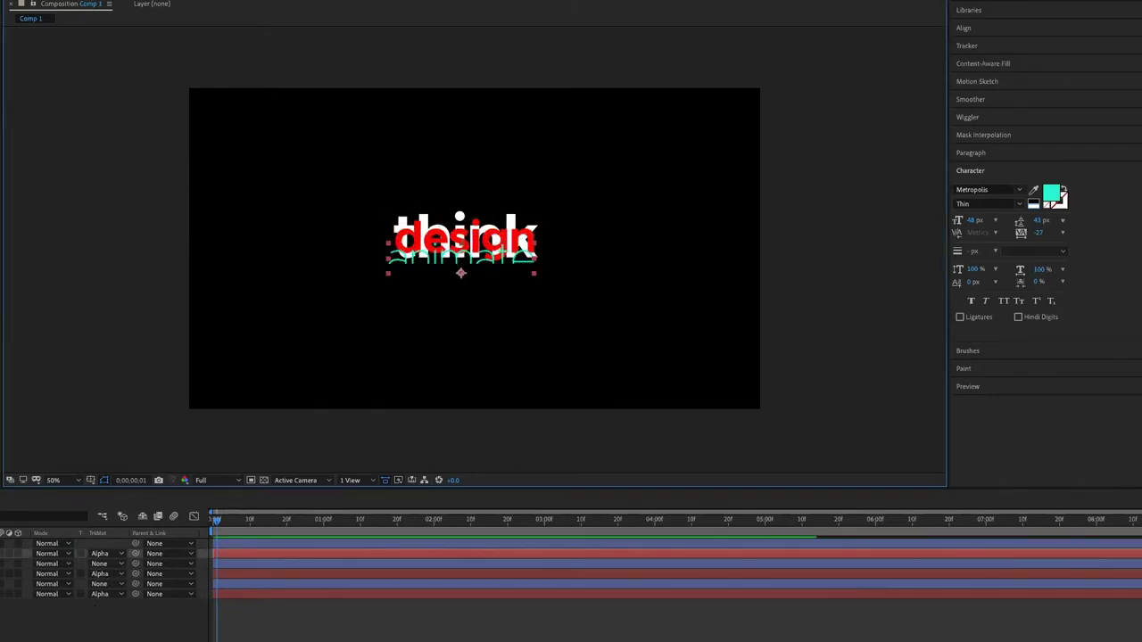
click(259, 574)
click(465, 230)
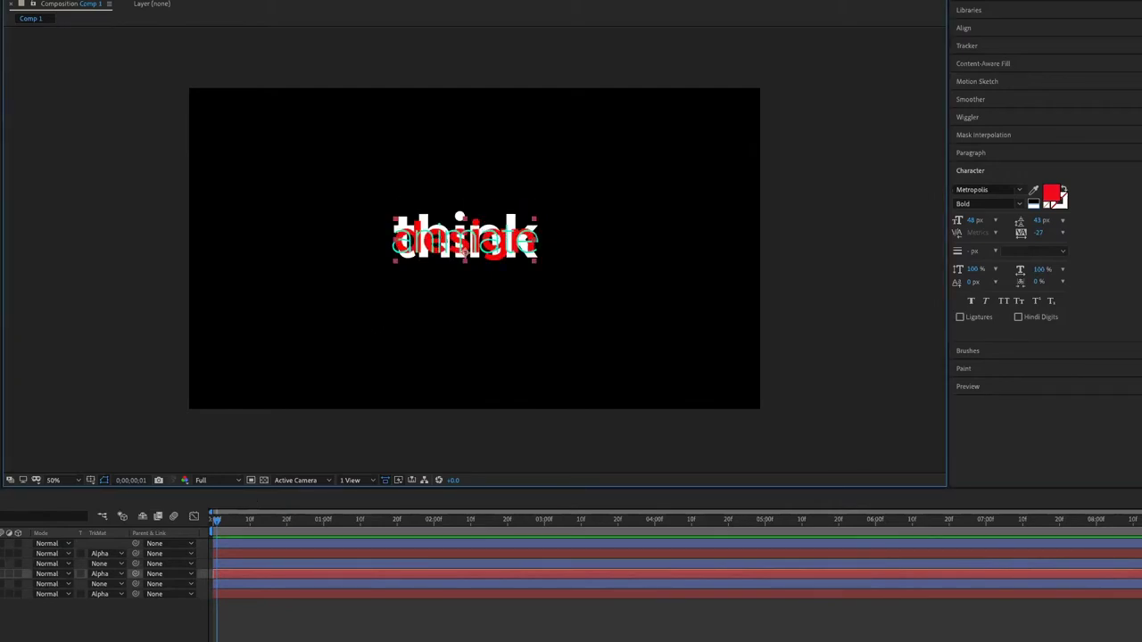
click(624, 616)
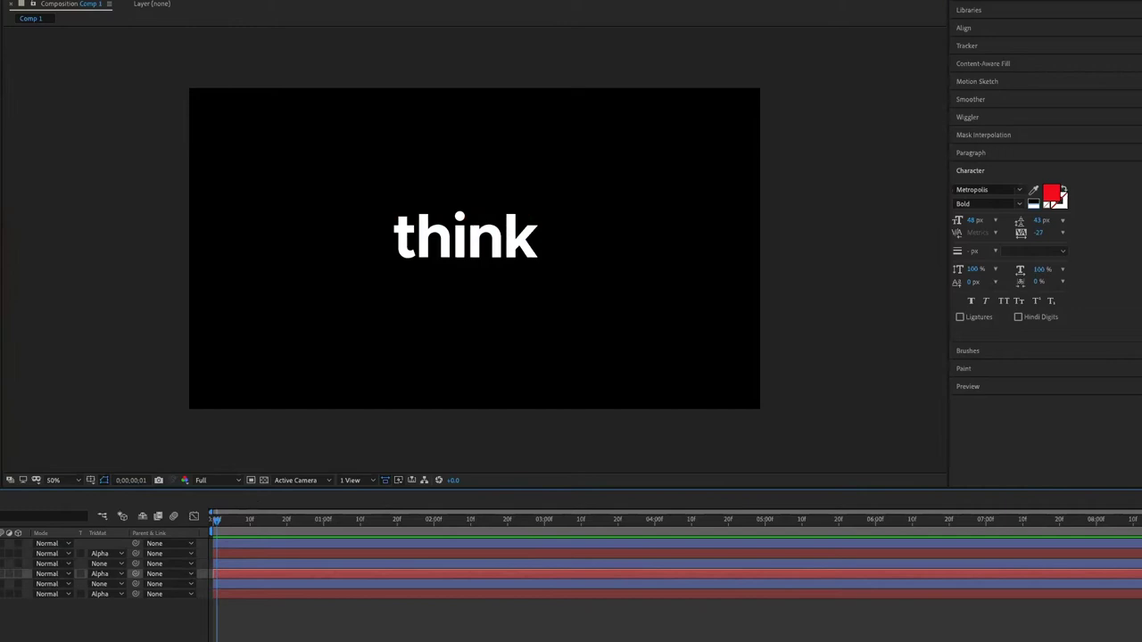
- Add a Position keyframe for think at 1;00 matching its frame-10 position
click(248, 524)
click(27, 594)
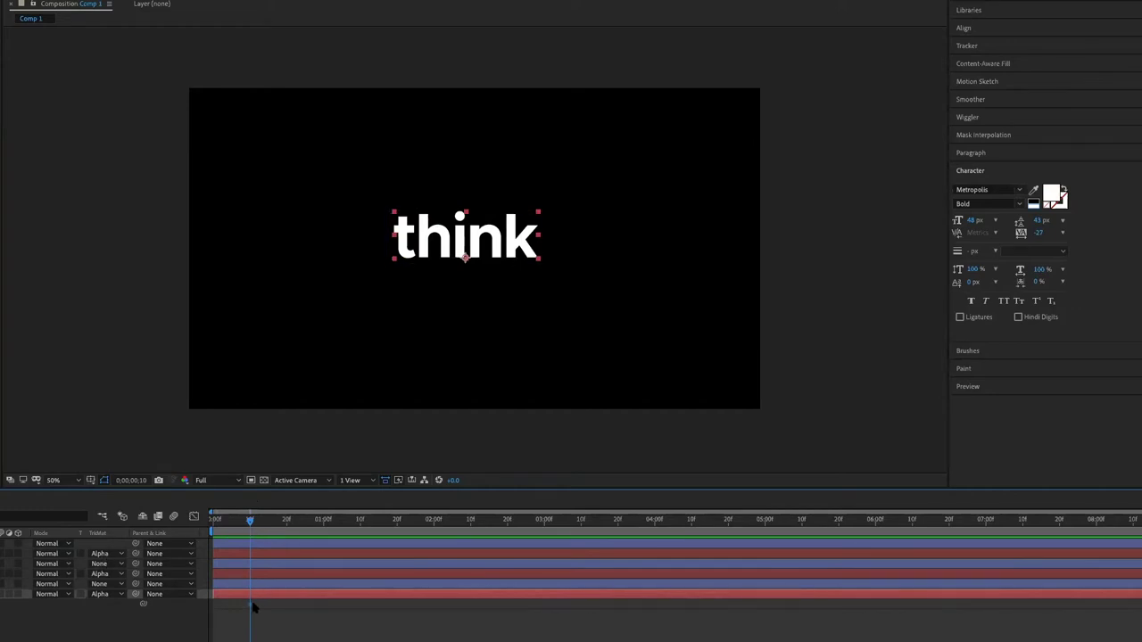
key(Home)
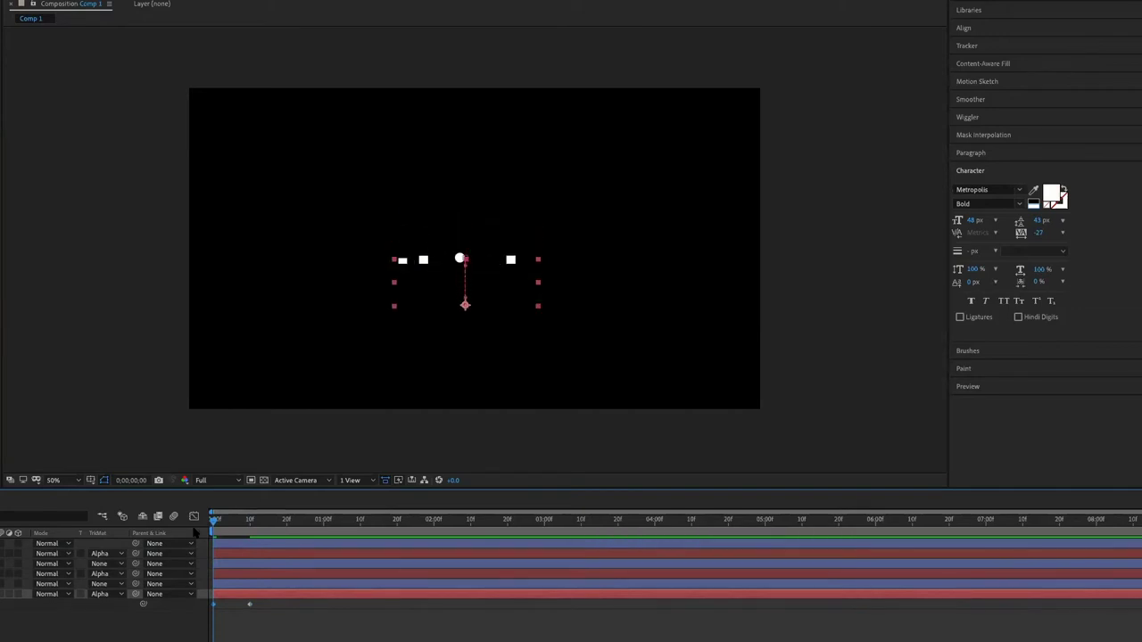
key(space)
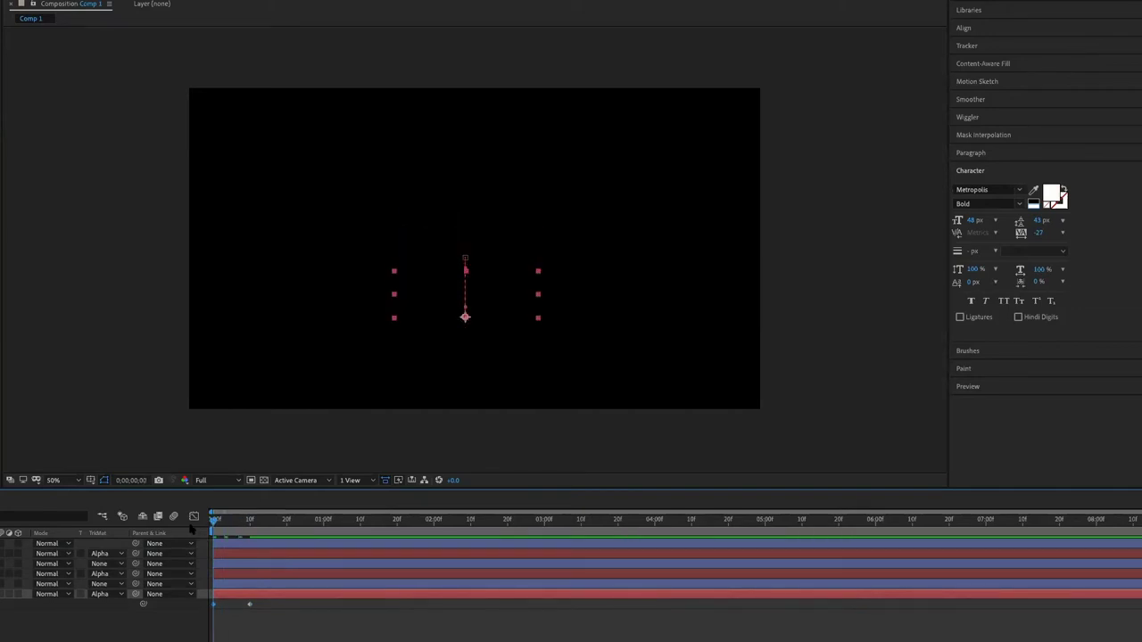
key(space)
click(324, 525)
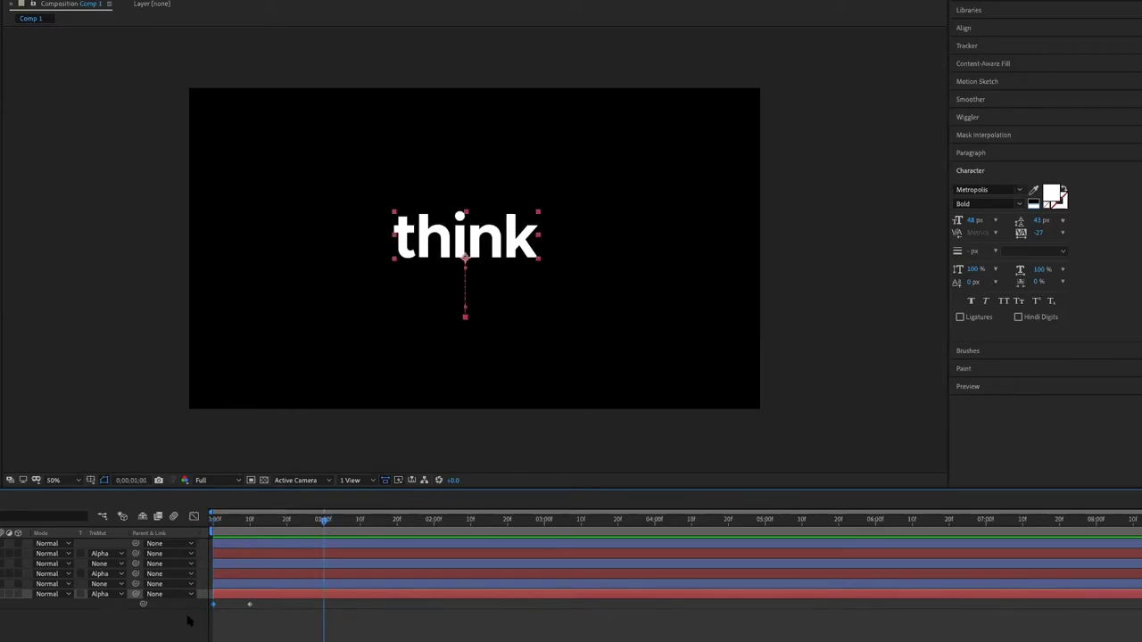
click(249, 605)
key(ctrl+v)
- At 1;10, move think up out of frame to key its exit
click(360, 521)
drag(241, 617, 213, 605)
drag(497, 233, 499, 193)
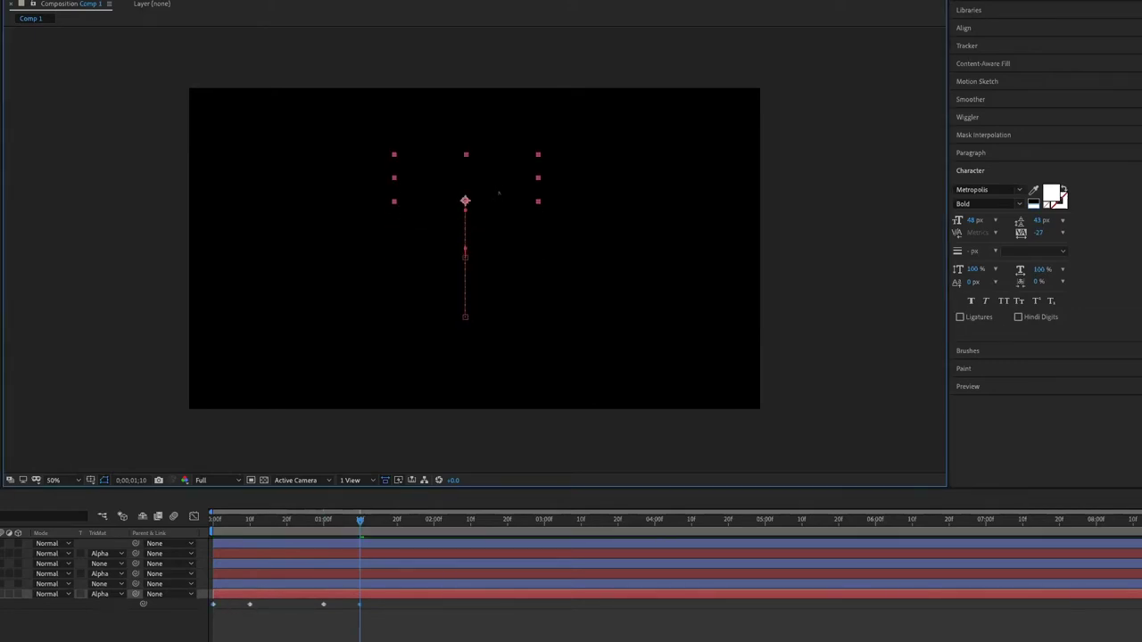
- Preview think sliding into view and up out of frame
key(Home)
click(178, 506)
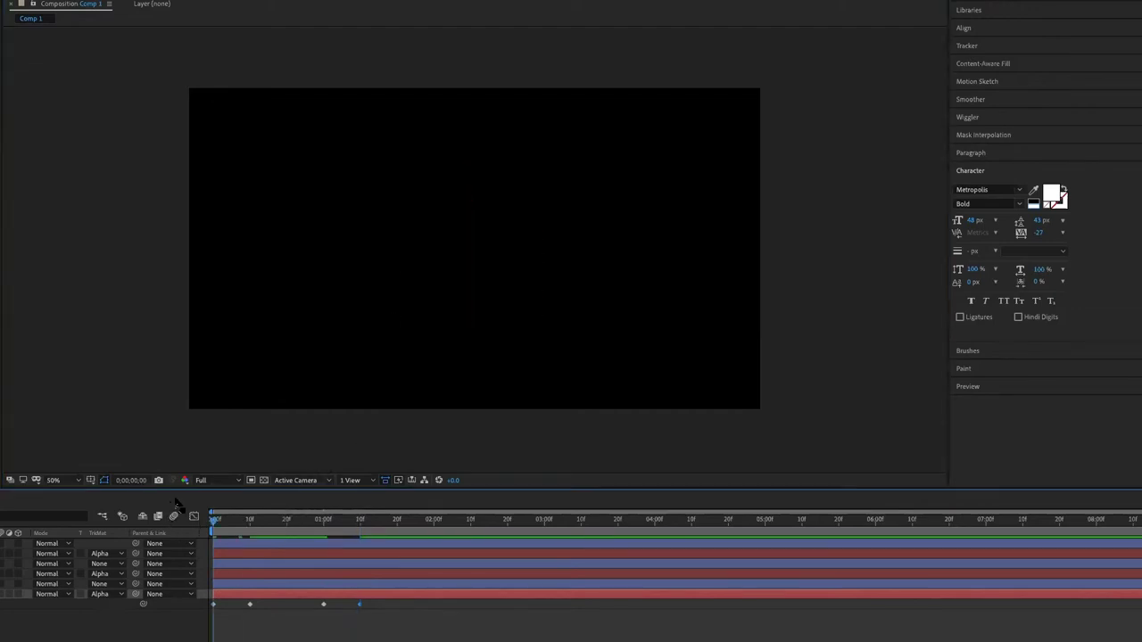
key(space)
click(284, 542)
key(space)
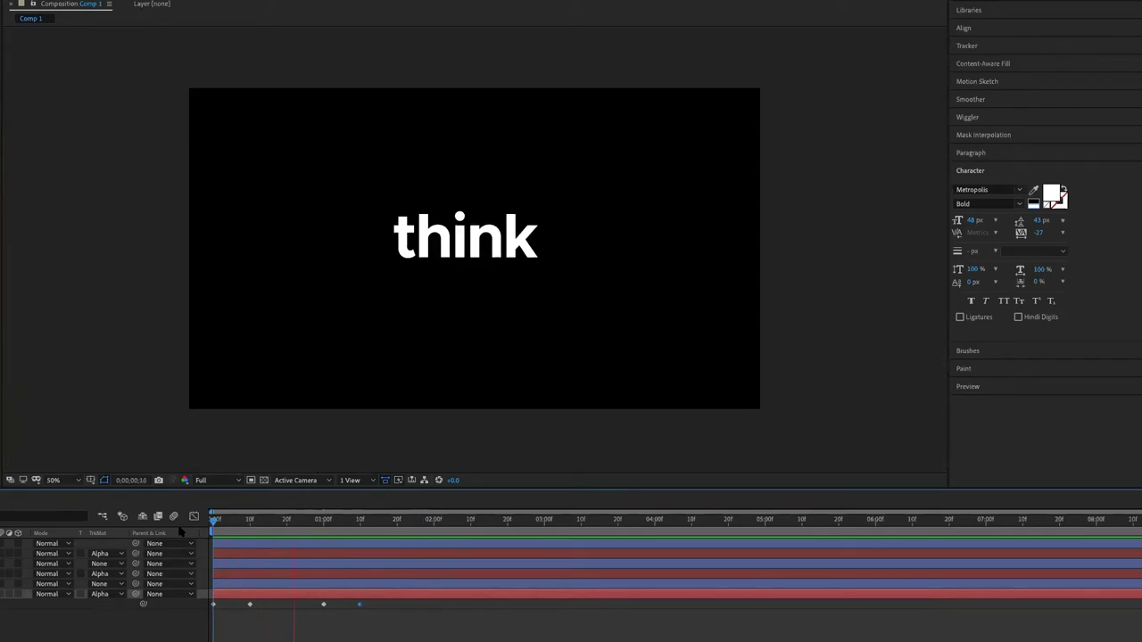
key(space)
click(251, 519)
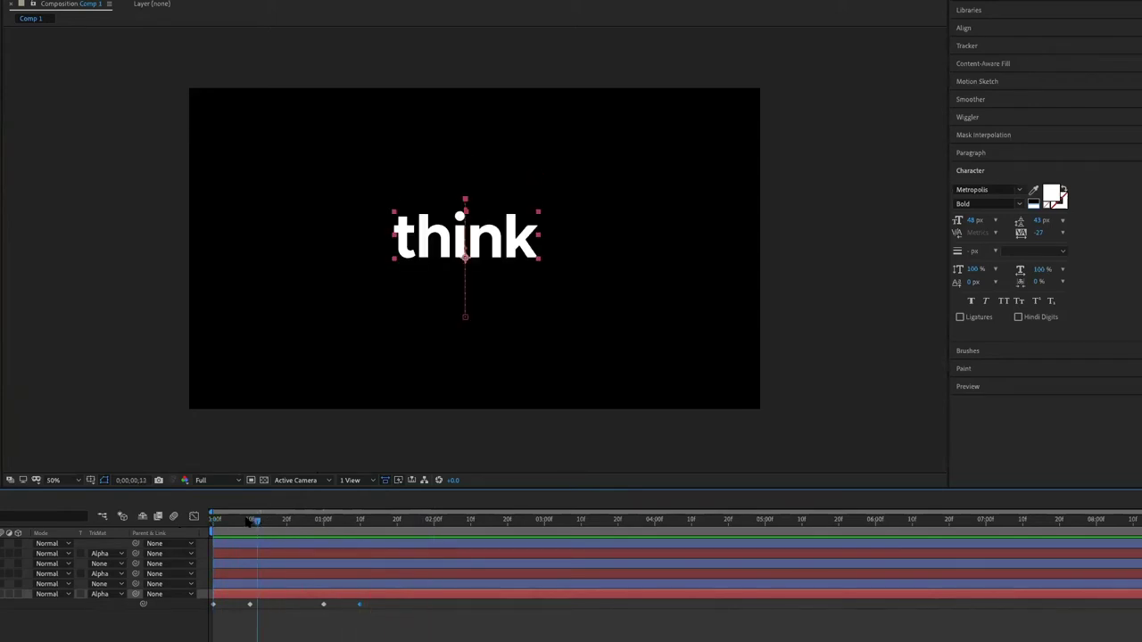
drag(251, 520, 360, 520)
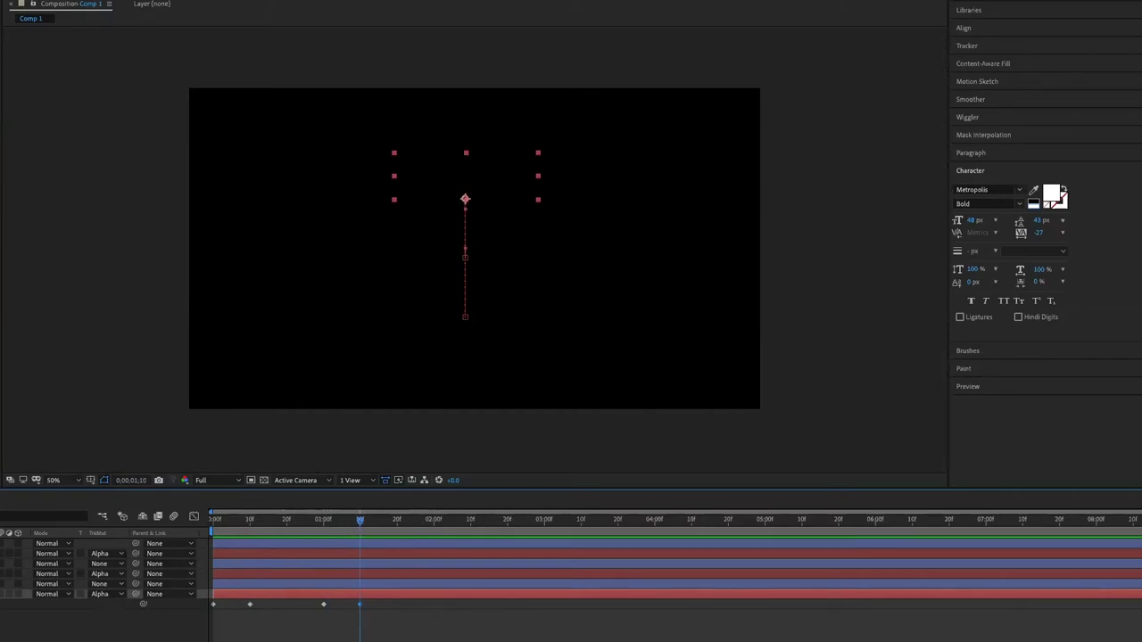
- Reveal the design layer's keyframes and preview the handoff from think to design
click(358, 585)
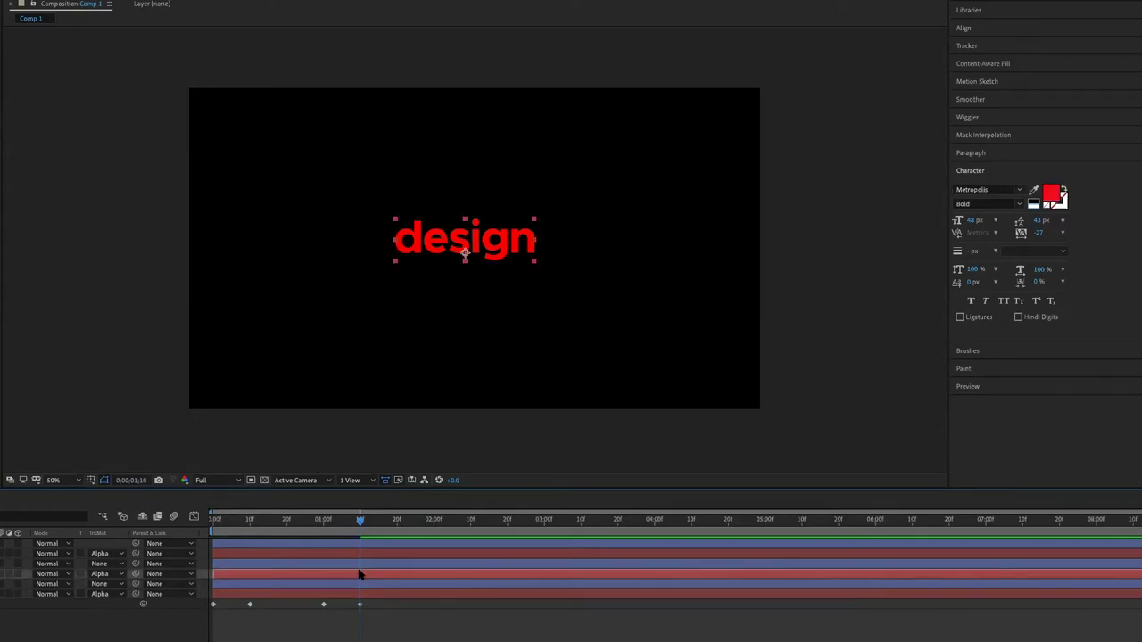
drag(358, 586, 279, 612)
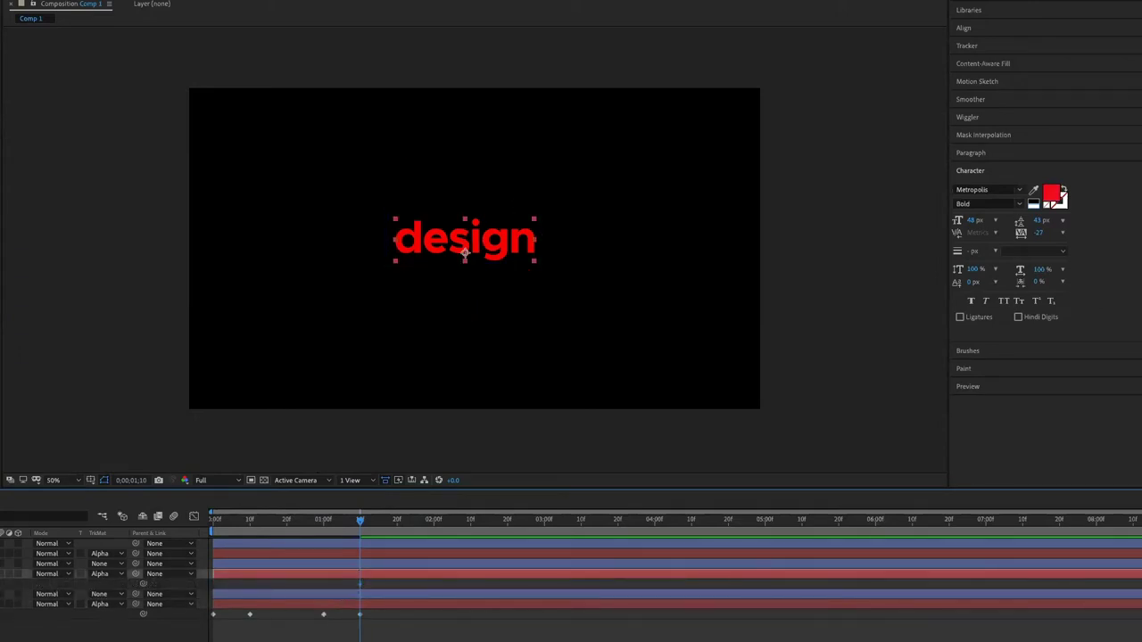
drag(355, 526, 325, 529)
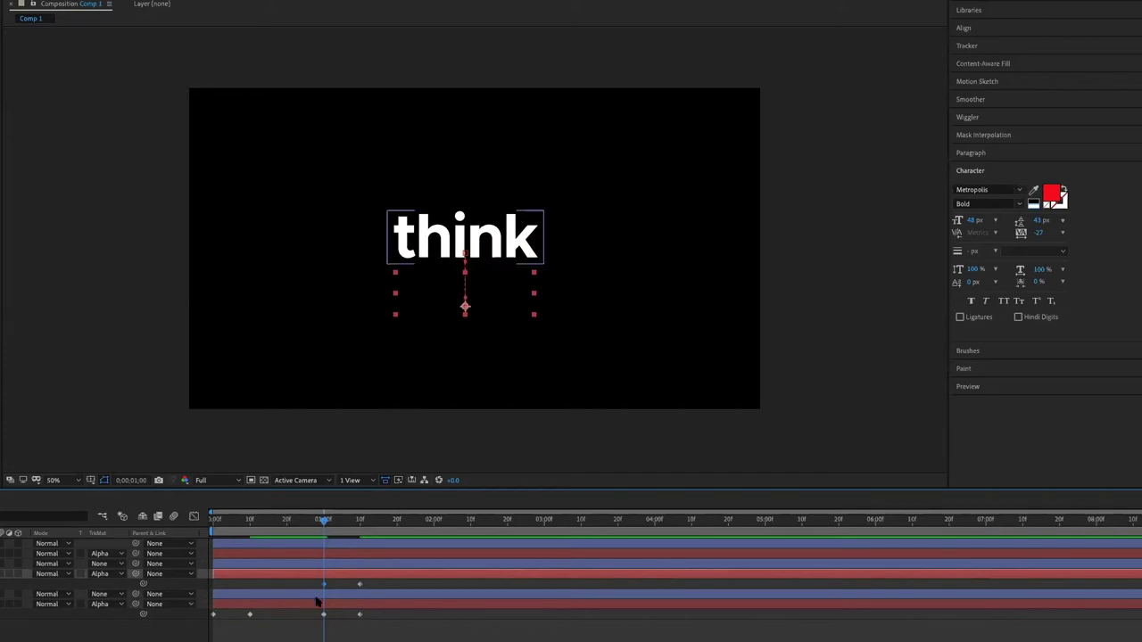
drag(267, 528, 182, 530)
key(space)
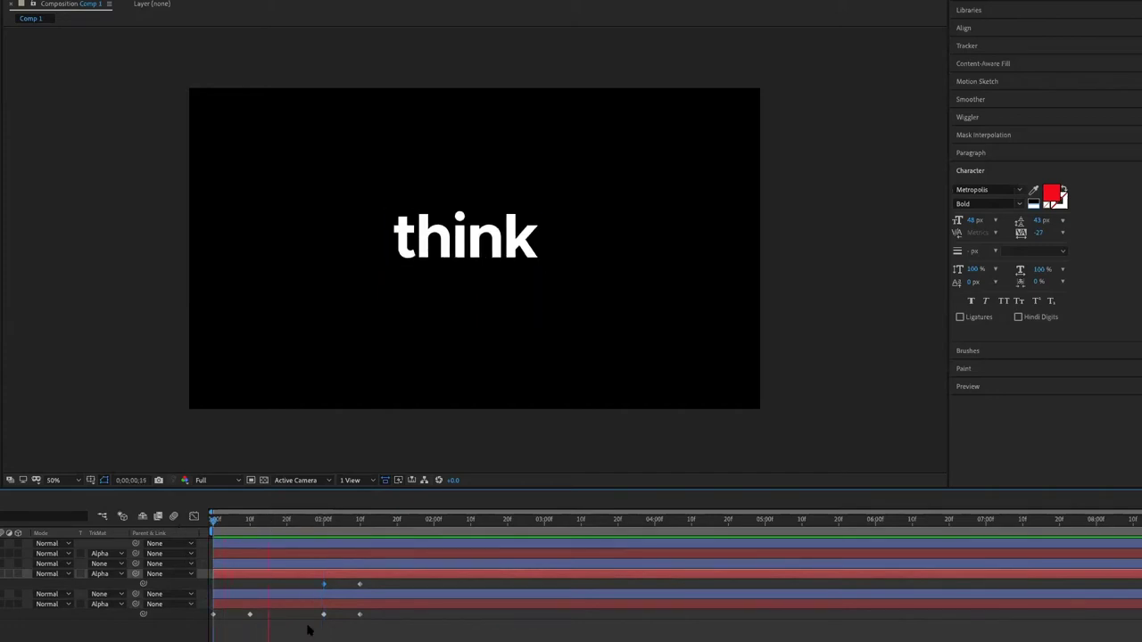
key(space)
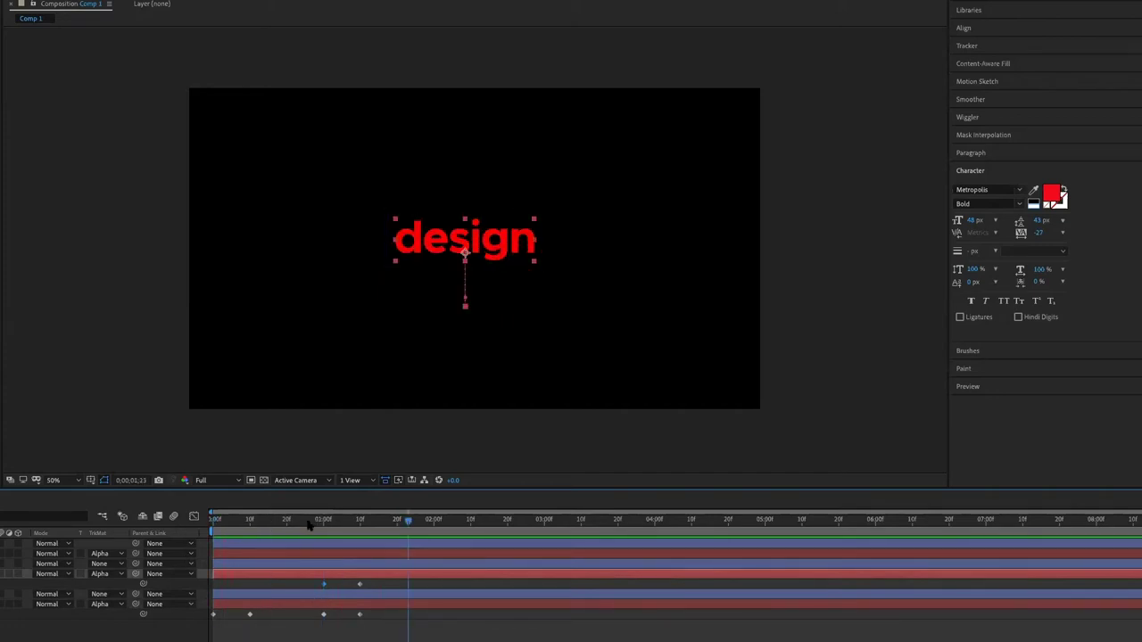
drag(311, 521, 147, 523)
key(space)
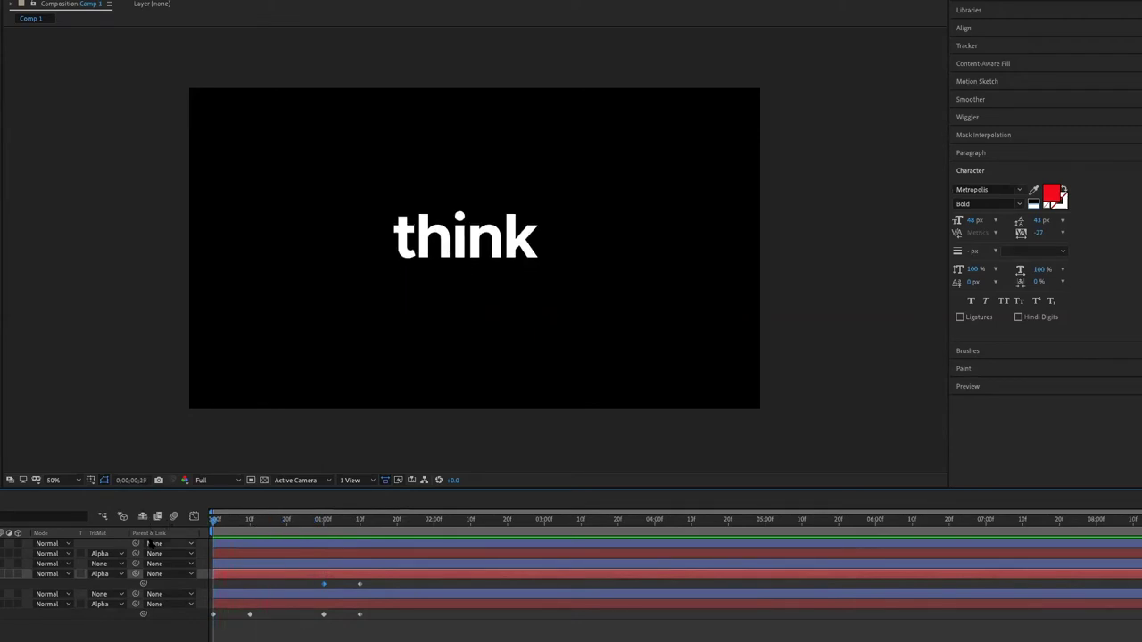
key(space)
drag(325, 521, 212, 527)
key(space)
drag(223, 532, 463, 532)
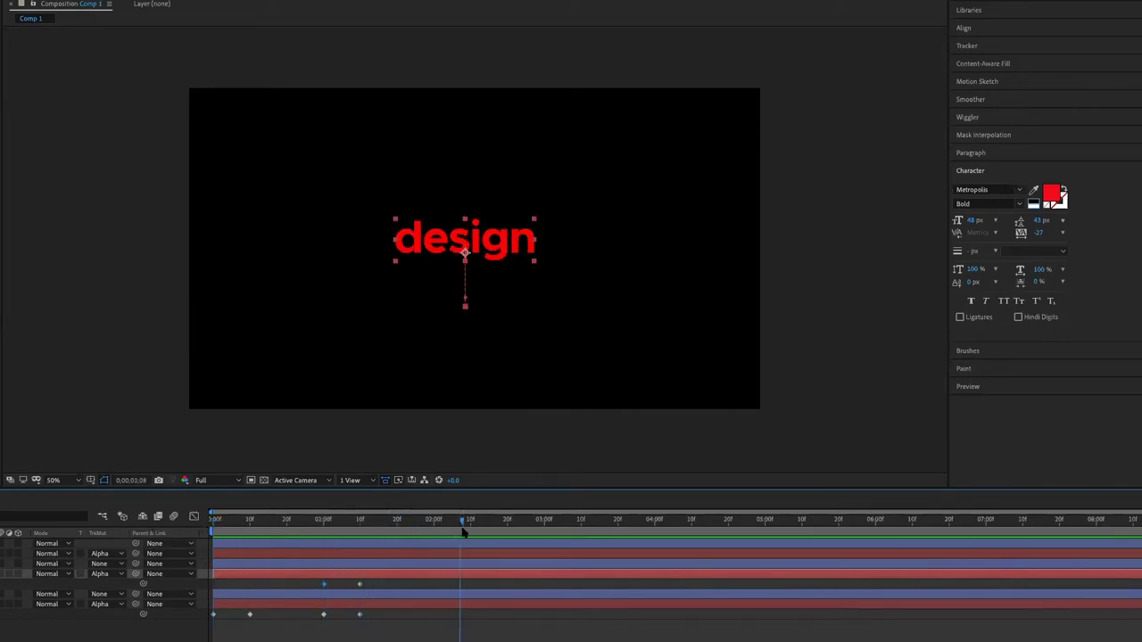
- Key design moving out of view at 2;20 and review the transition
click(362, 588)
click(360, 585)
click(507, 526)
click(323, 585)
key(ctrl+c)
key(ctrl+v)
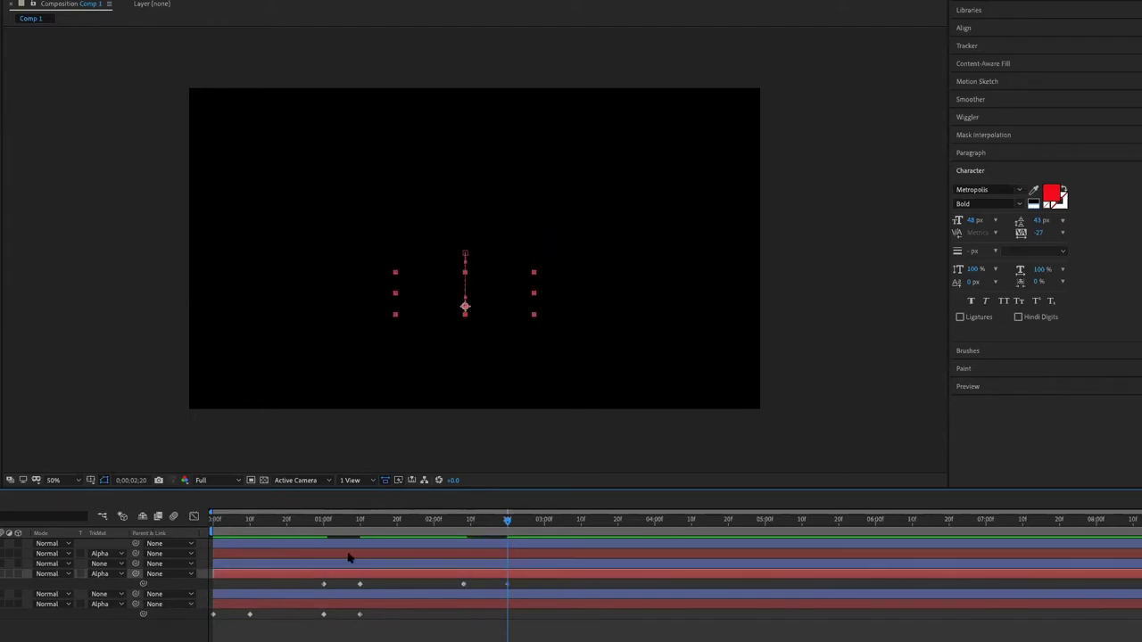
mouse_move(324, 523)
mouse_down()
mouse_move(443, 528)
mouse_move(336, 532)
mouse_move(348, 531)
mouse_up()
- Nudge the 1;10 handoff keyframes on both layers later, then scrub to check animate at 2;20
click(372, 617)
drag(355, 584, 357, 583)
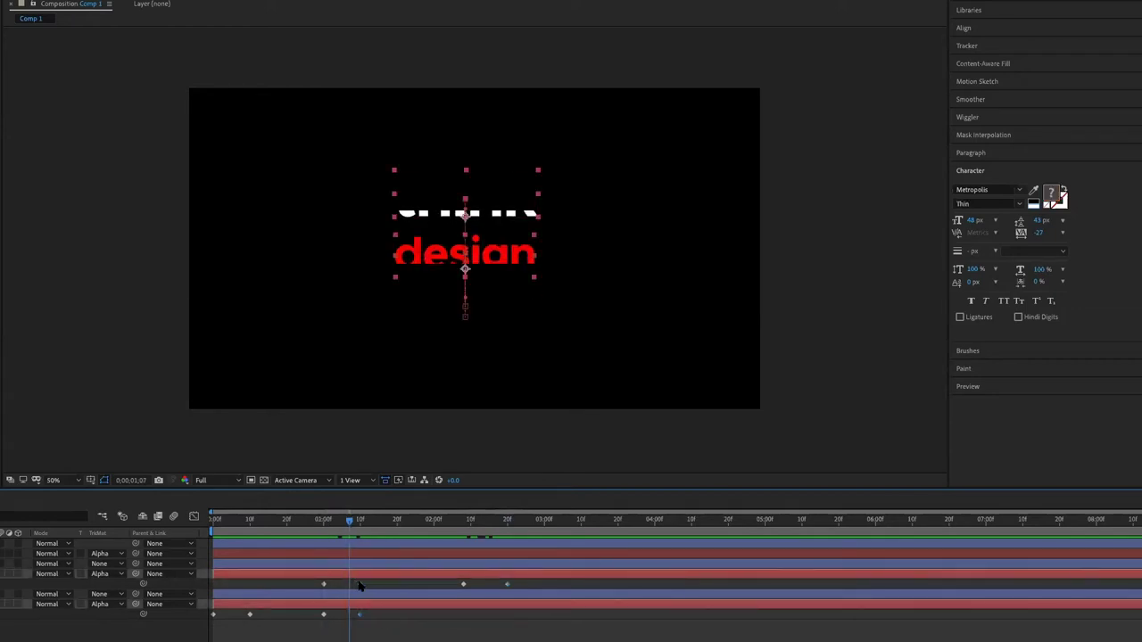
click(328, 521)
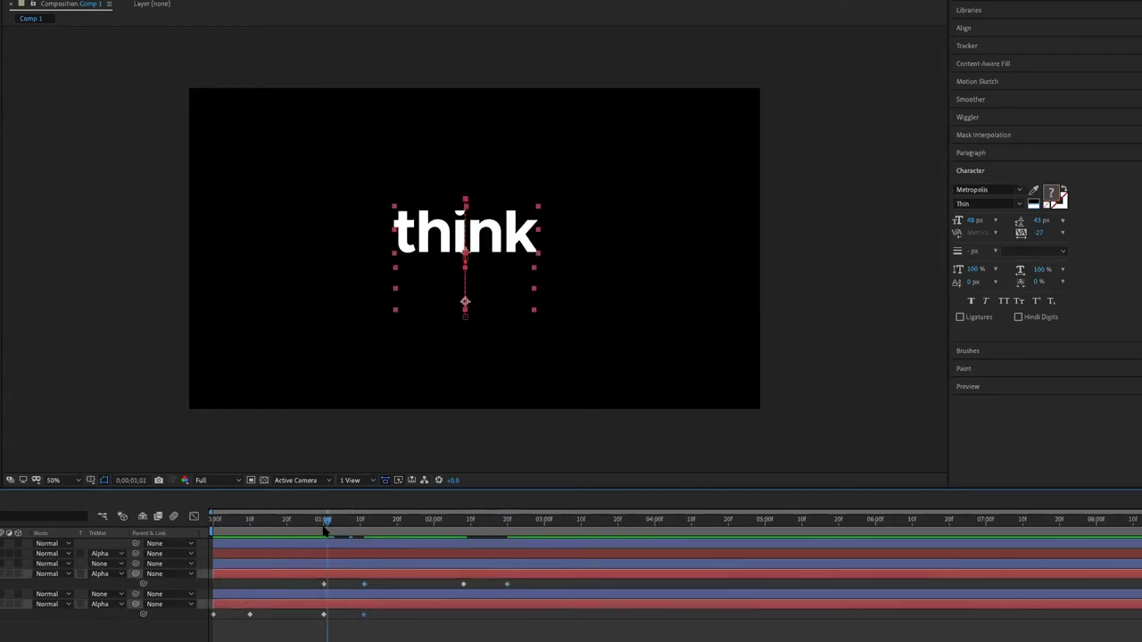
mouse_move(328, 530)
mouse_down()
mouse_move(477, 533)
mouse_move(224, 553)
mouse_move(523, 553)
mouse_up()
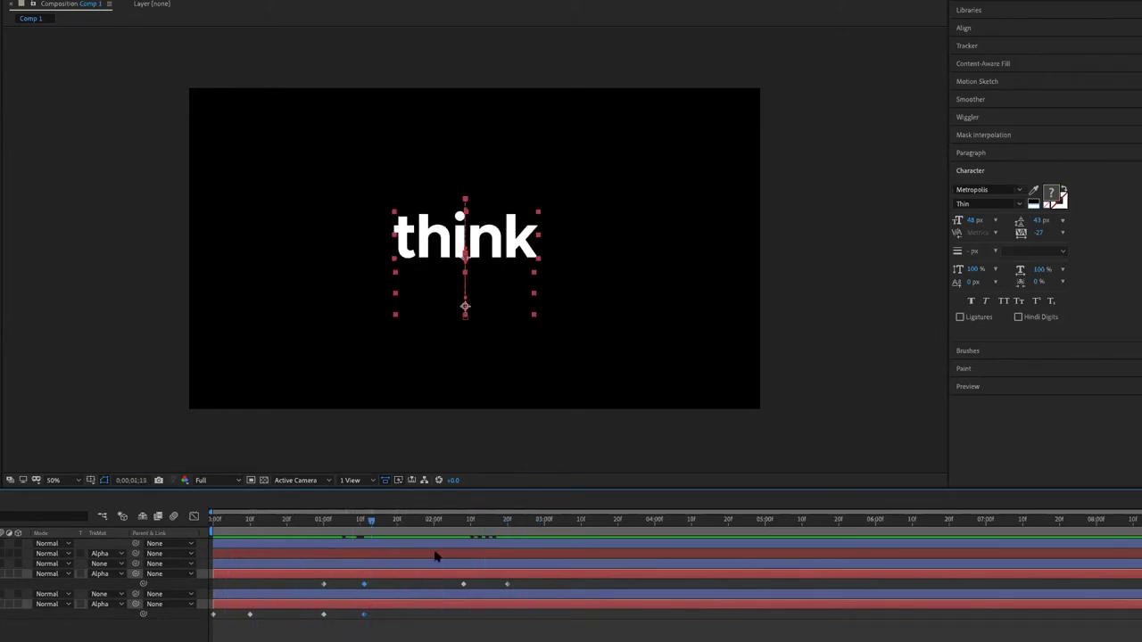
click(505, 585)
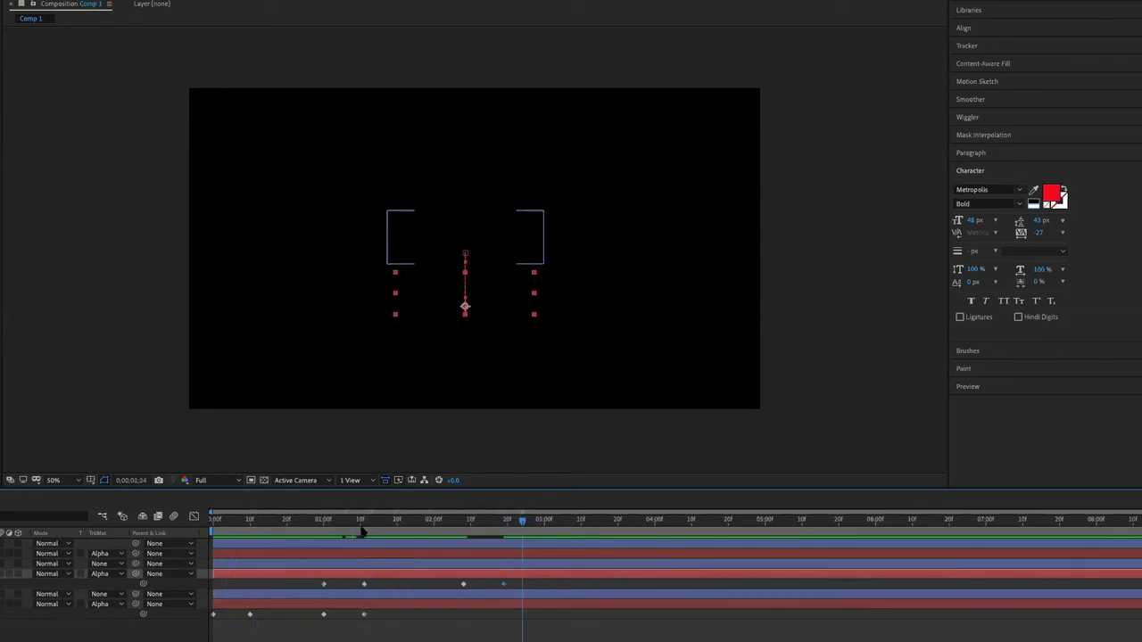
mouse_move(395, 527)
mouse_down()
mouse_move(523, 531)
mouse_move(270, 544)
mouse_move(508, 540)
mouse_up()
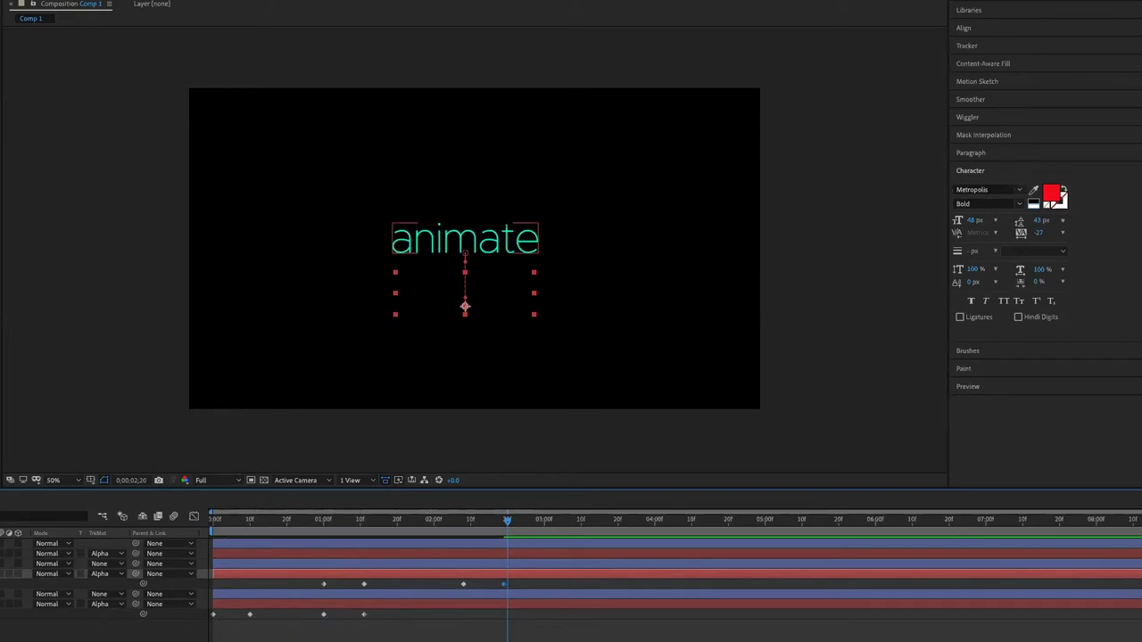
click(27, 554)
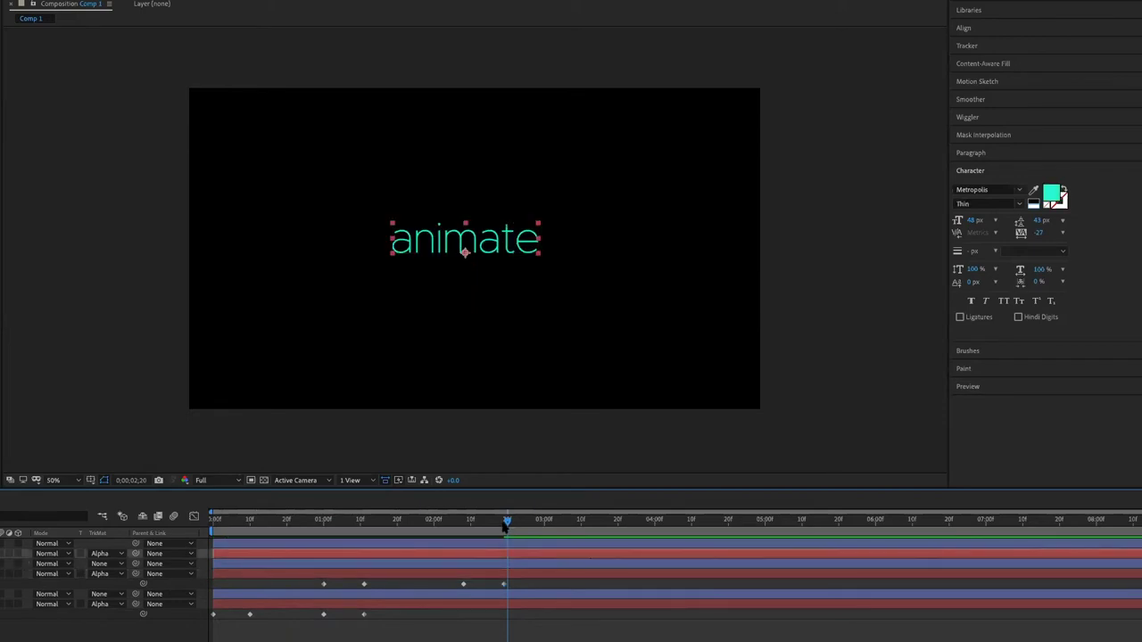
- At 02;09, raise 'animate' about 45 px above design to key its position
mouse_move(505, 524)
mouse_down()
mouse_move(469, 527)
mouse_move(505, 531)
mouse_up()
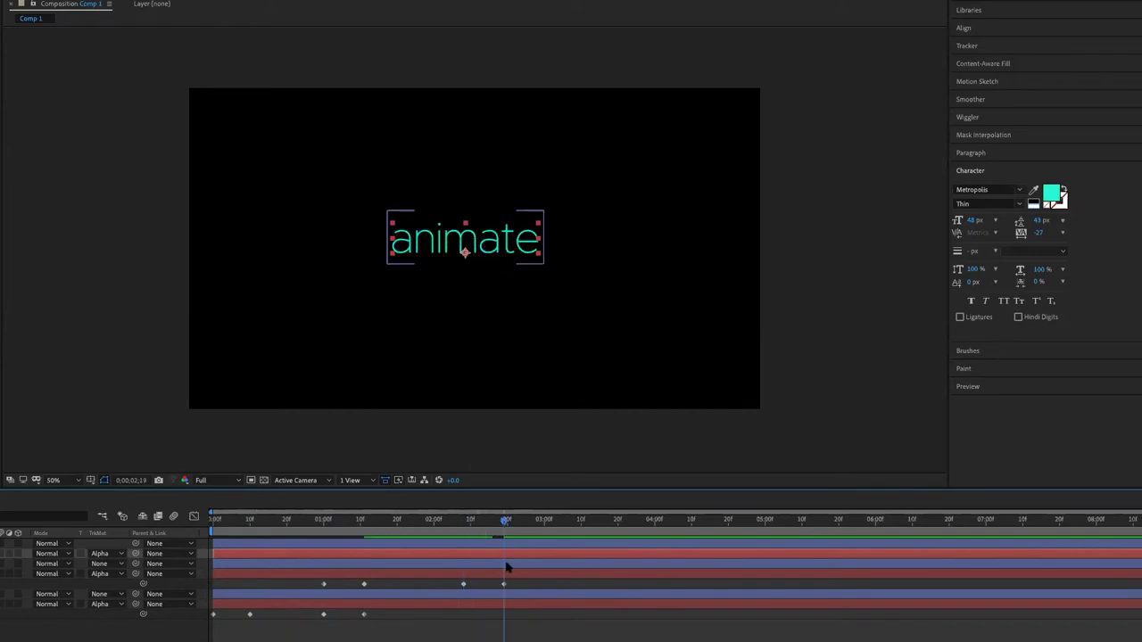
key(u)
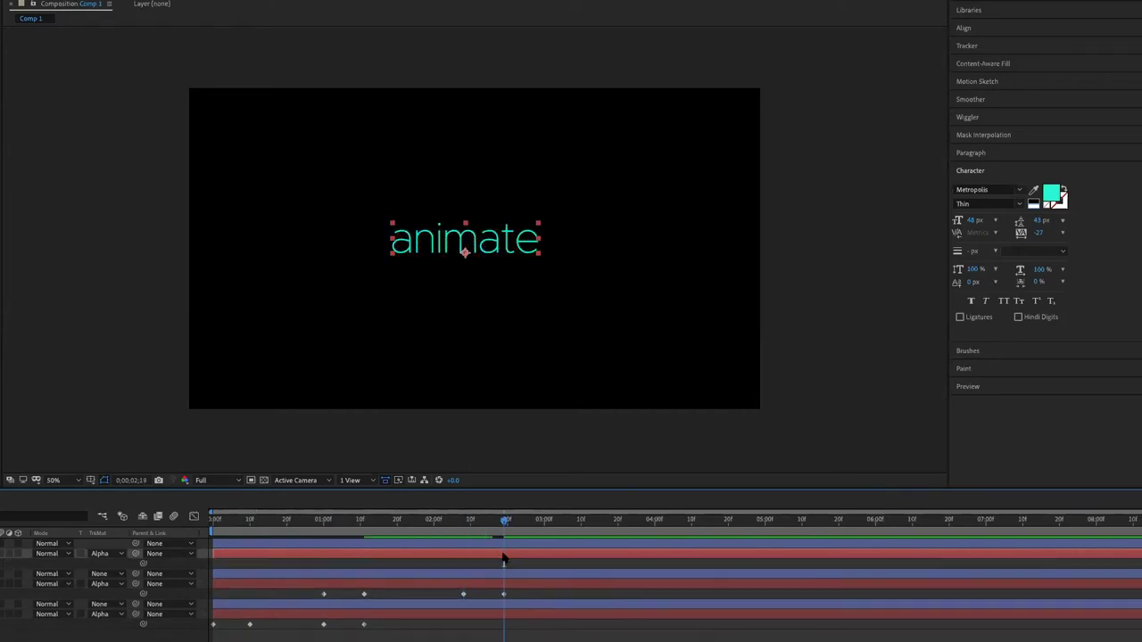
click(464, 522)
drag(464, 252, 465, 207)
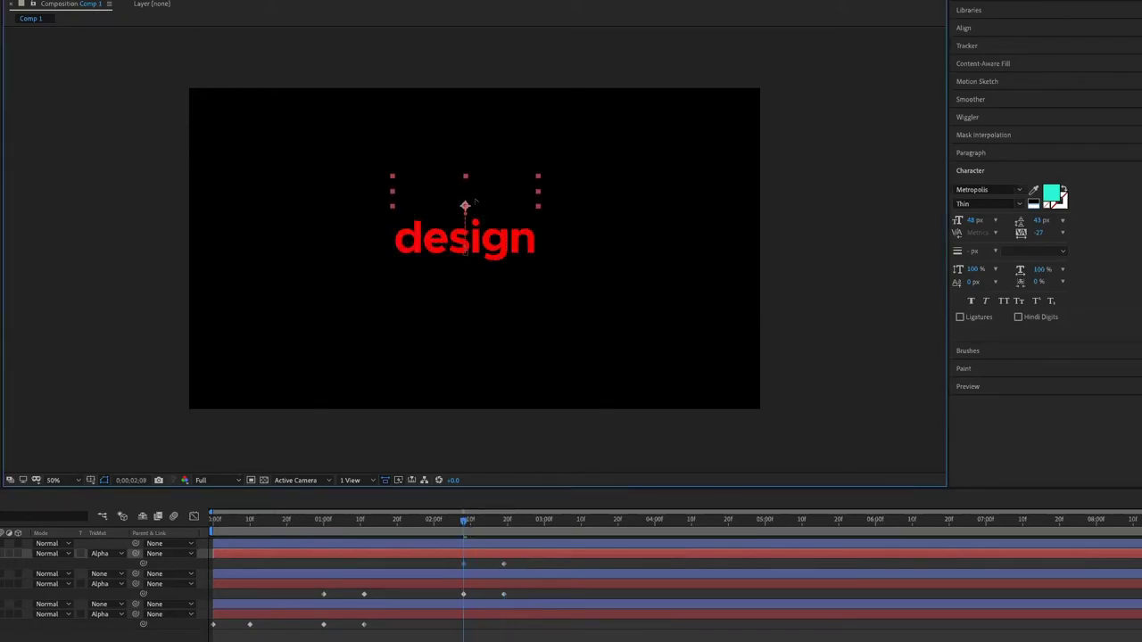
- End the work area at 4;08 and preview the think-design-animate sequence
drag(311, 528, 214, 522)
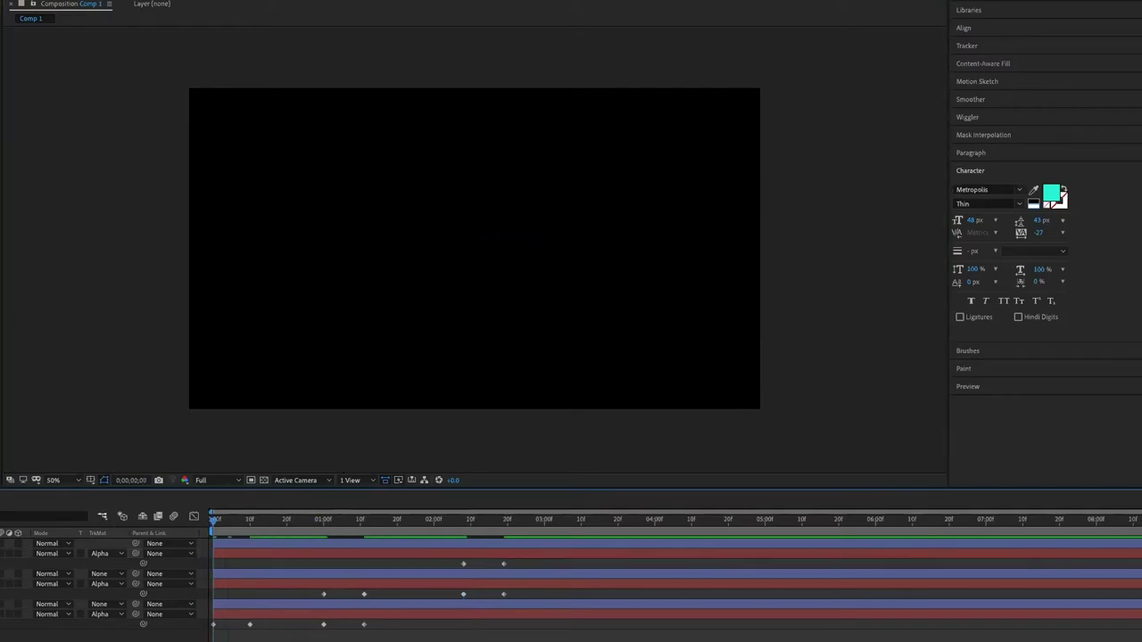
key(space)
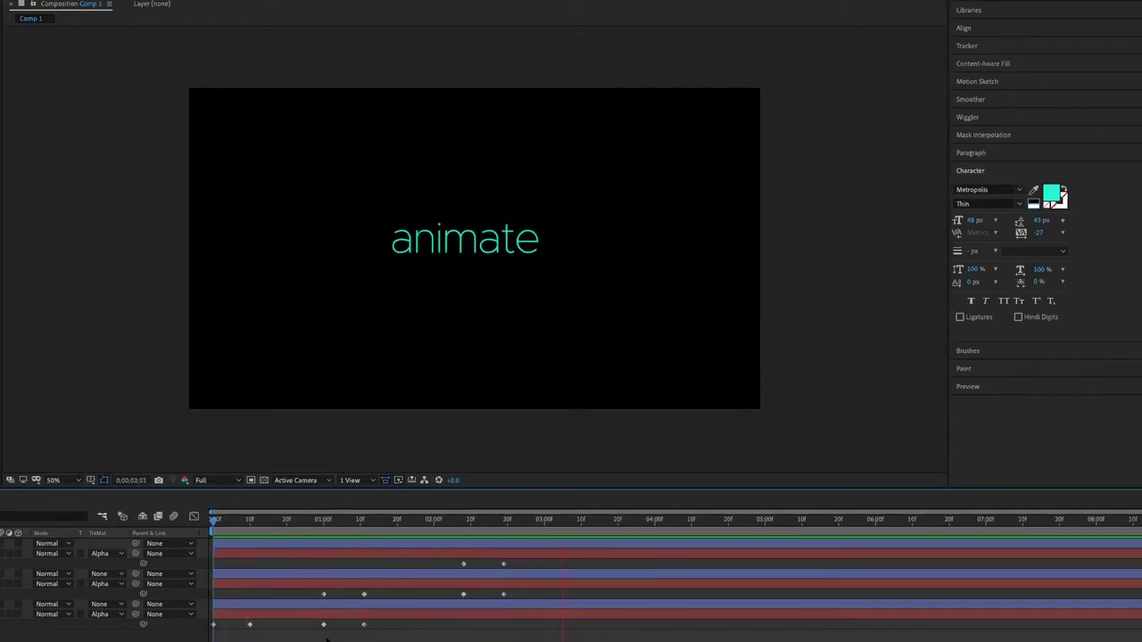
drag(581, 528, 685, 527)
key(n)
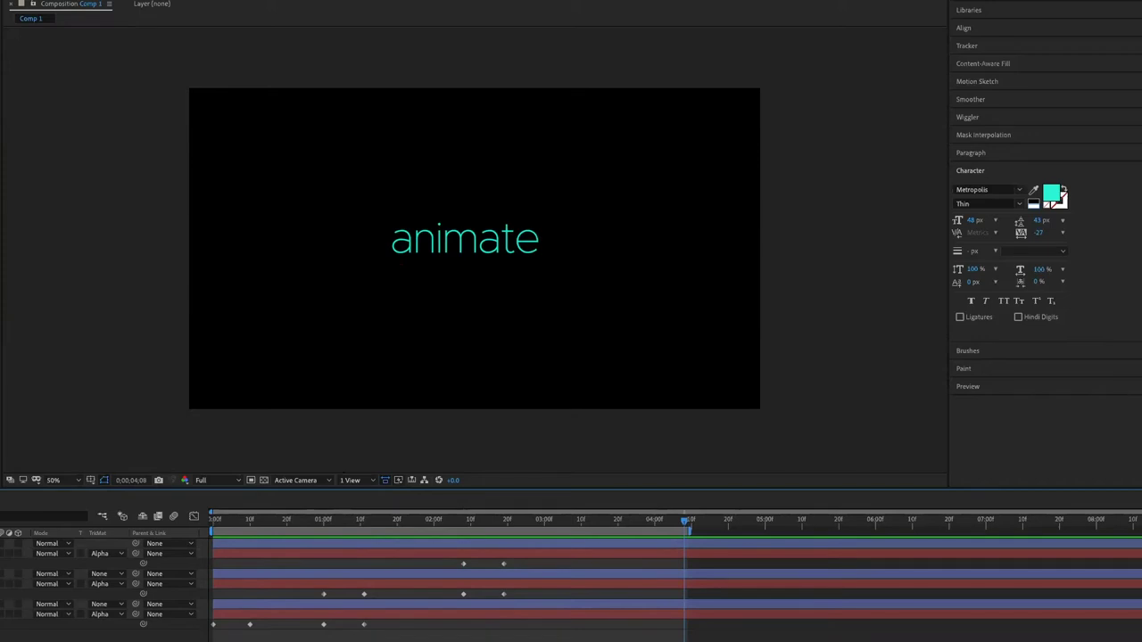
key(=)
key(space)
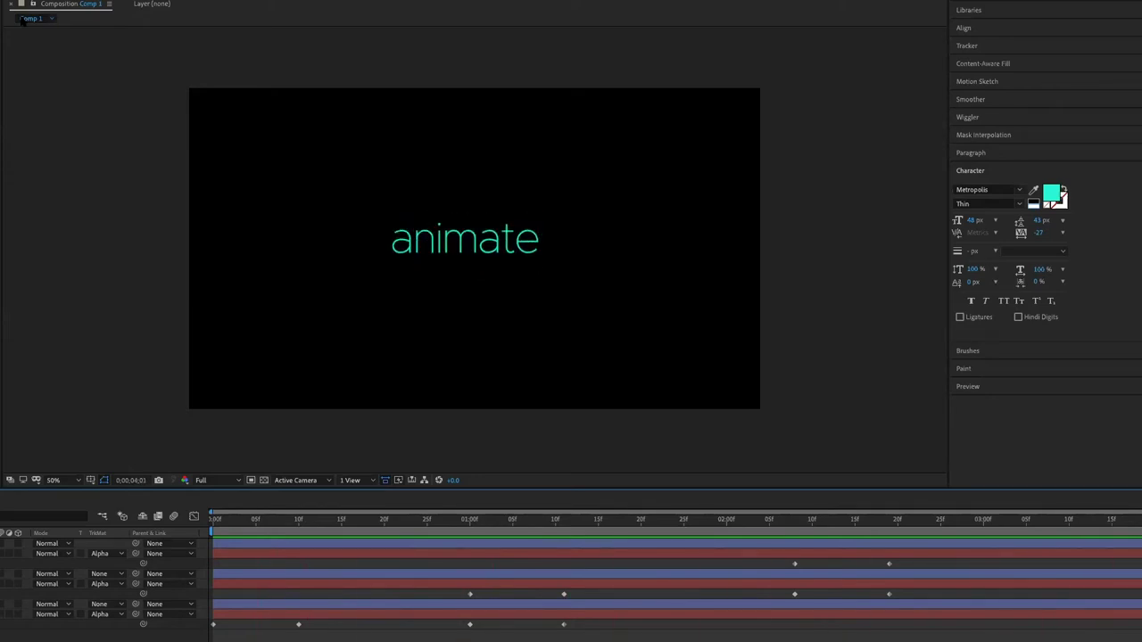
- Stop playback and duplicate the think text layer
key(space)
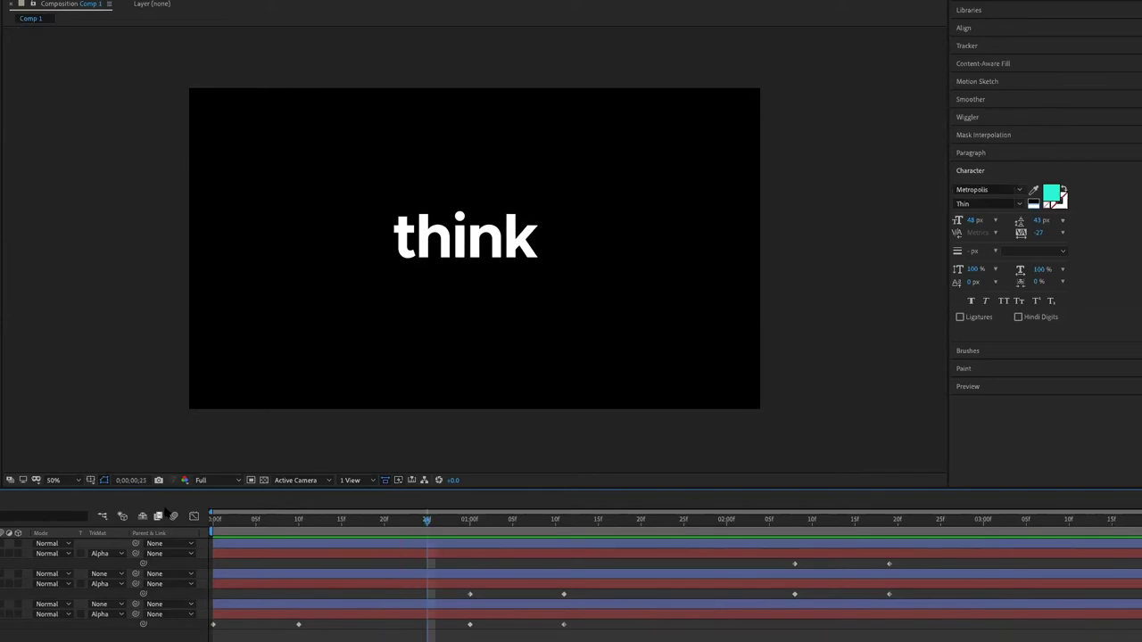
click(28, 614)
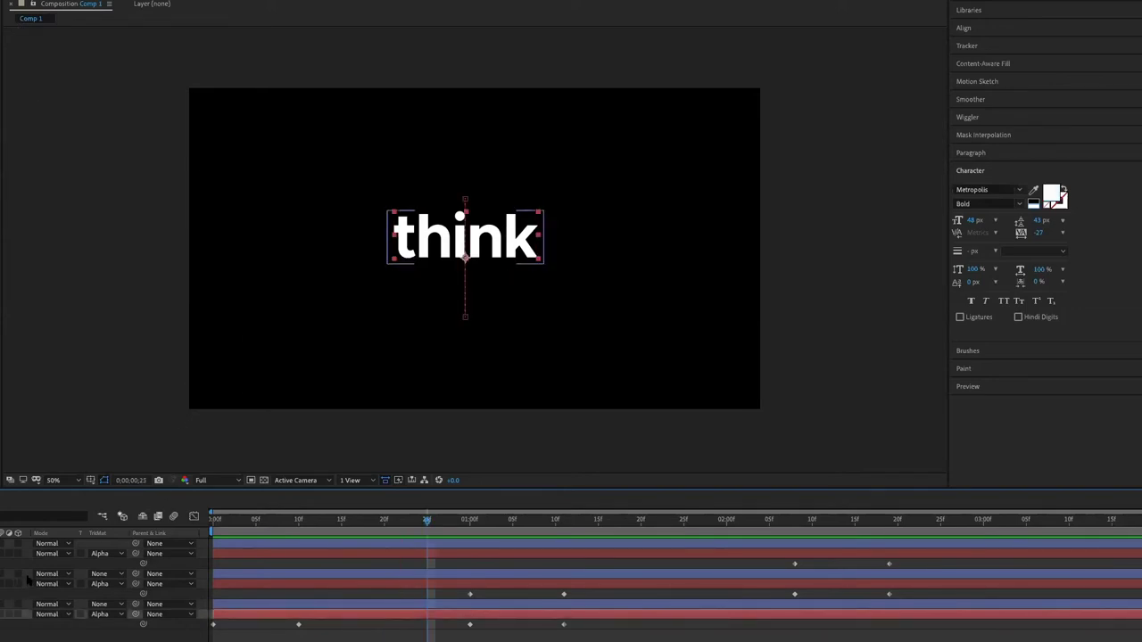
key(ctrl+d)
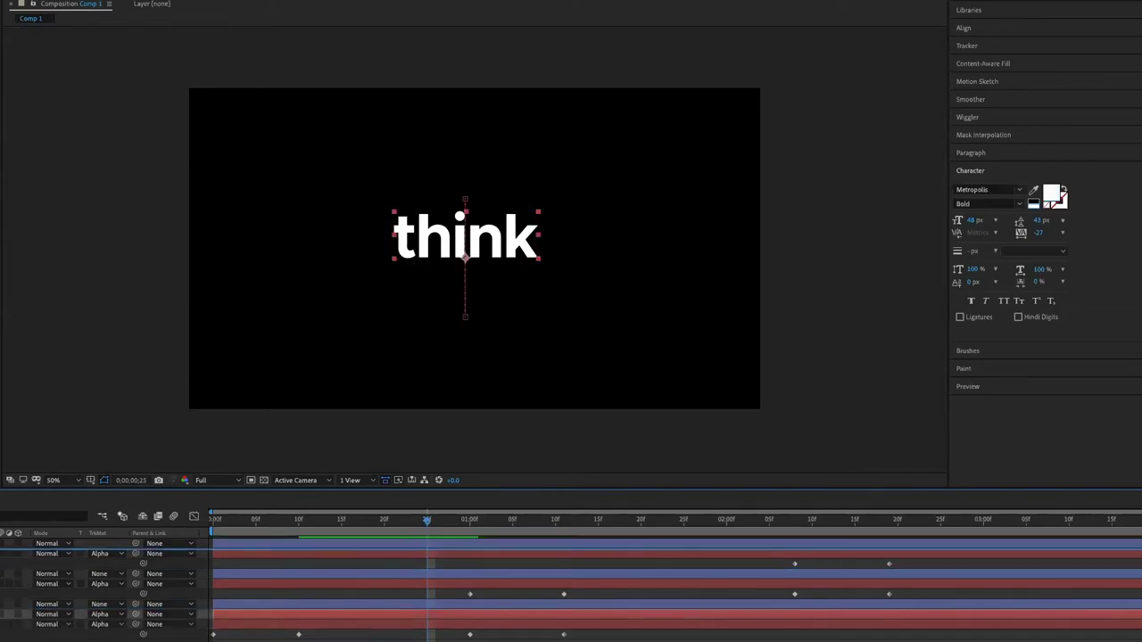
- Shift the copy's keyframes later and nudge one think word down so they stack
scroll(606, 550, up, 1)
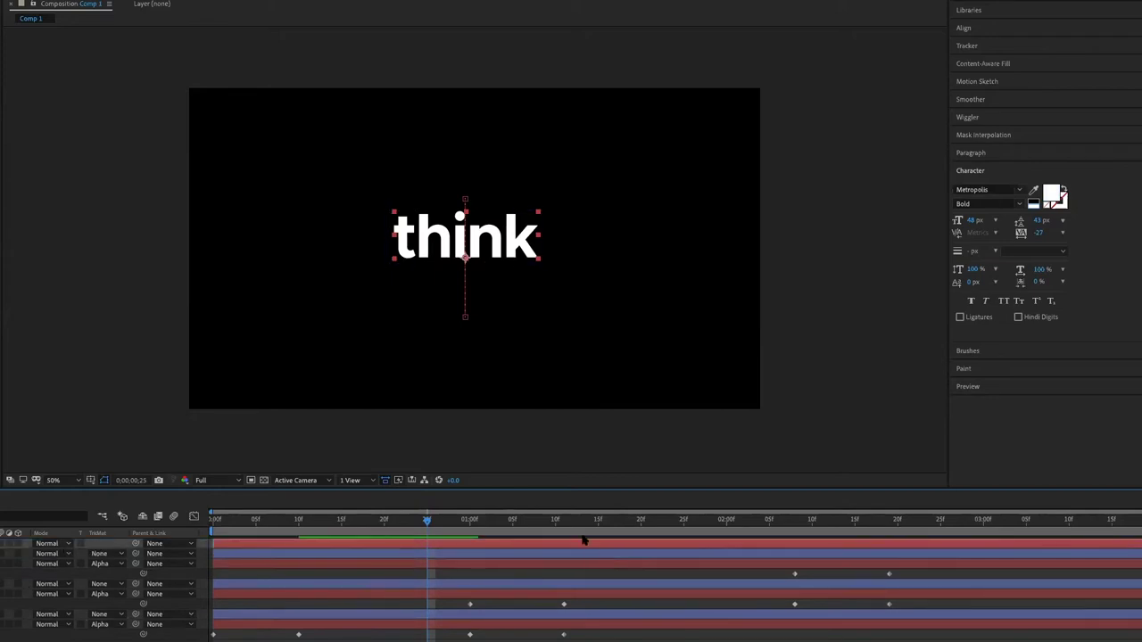
key(u)
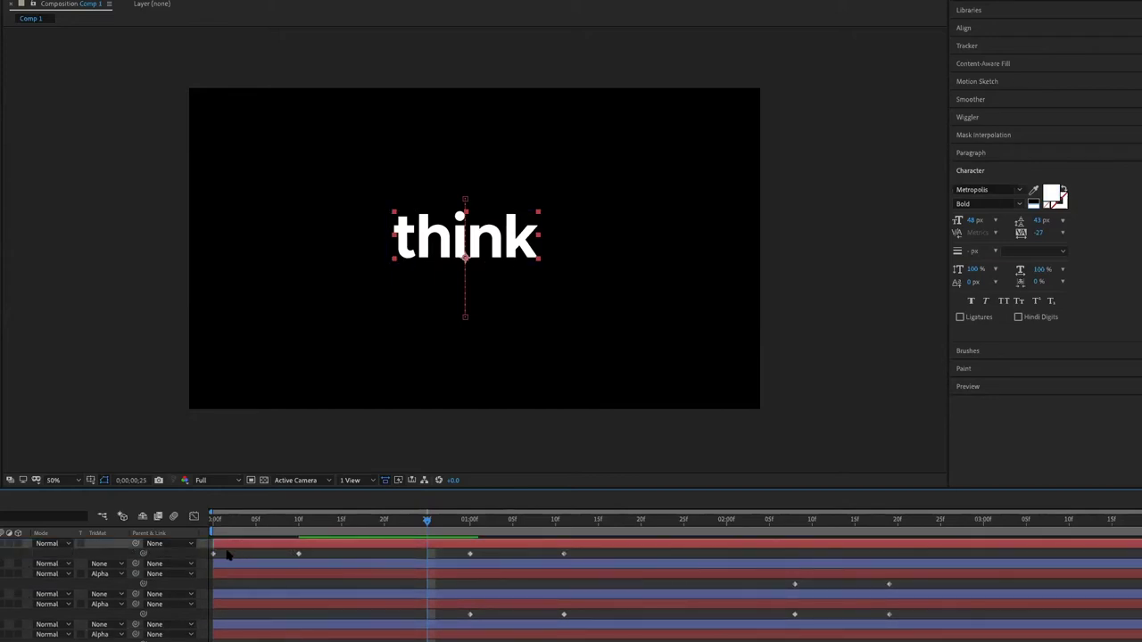
drag(482, 553, 201, 565)
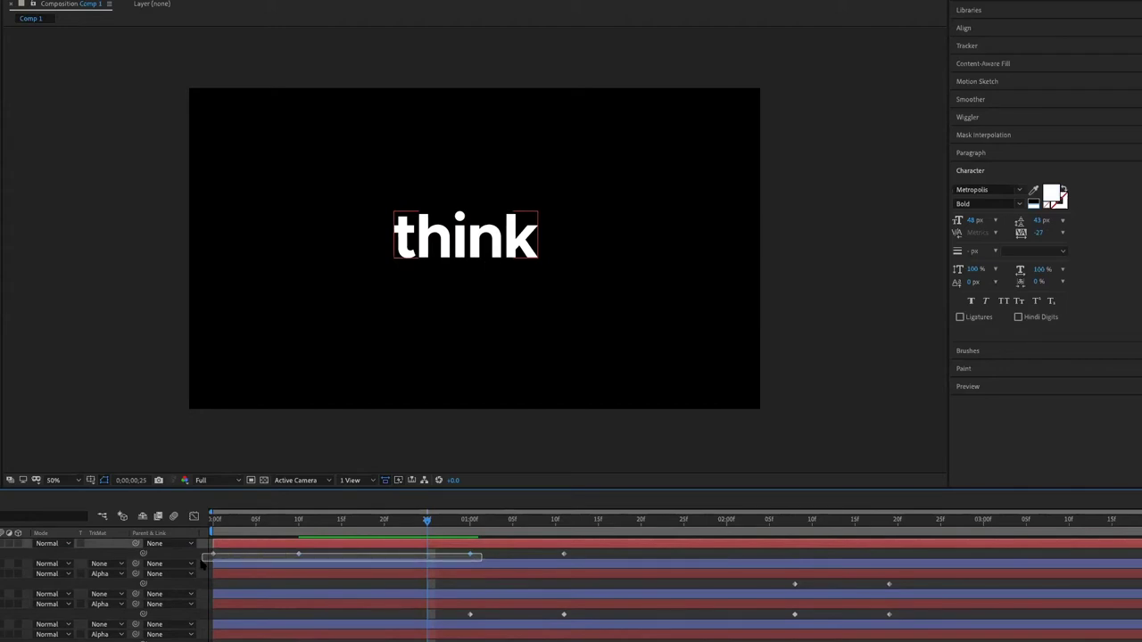
drag(470, 554, 564, 557)
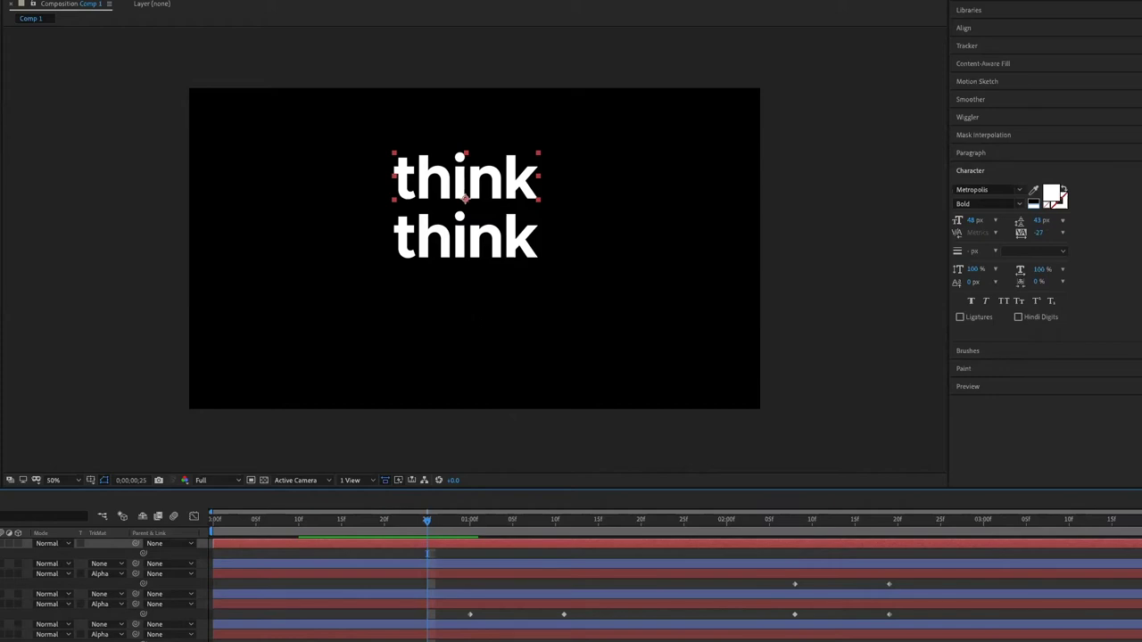
drag(464, 199, 465, 207)
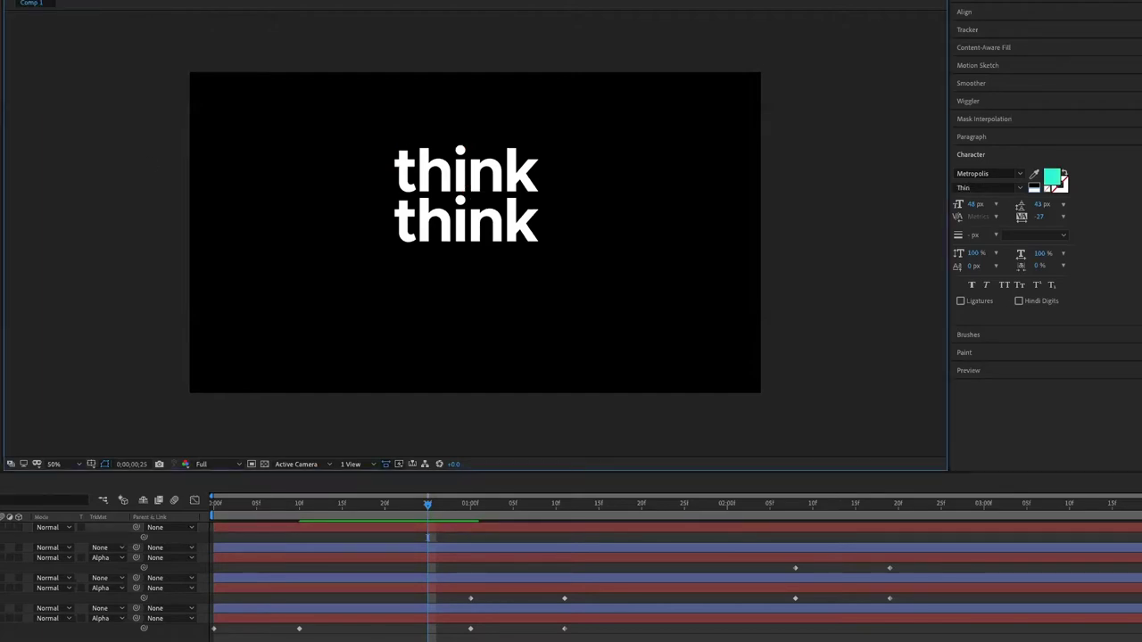
- Apply Effect > Distort > CC Tiler to the think layer
click(463, 170)
click(463, 170)
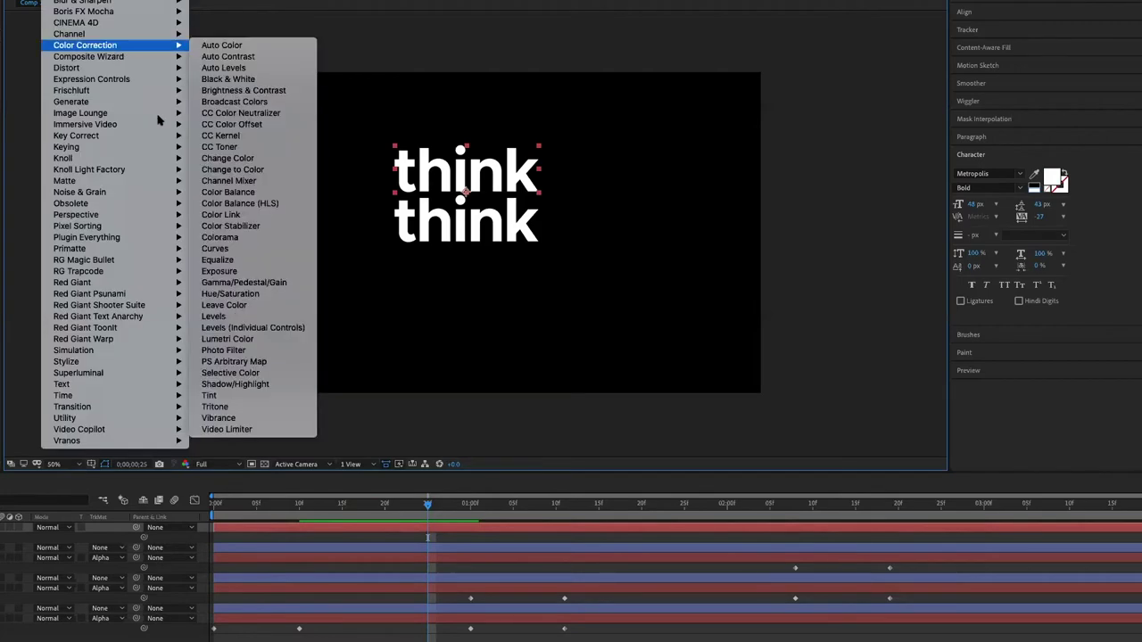
mouse_move(137, 133)
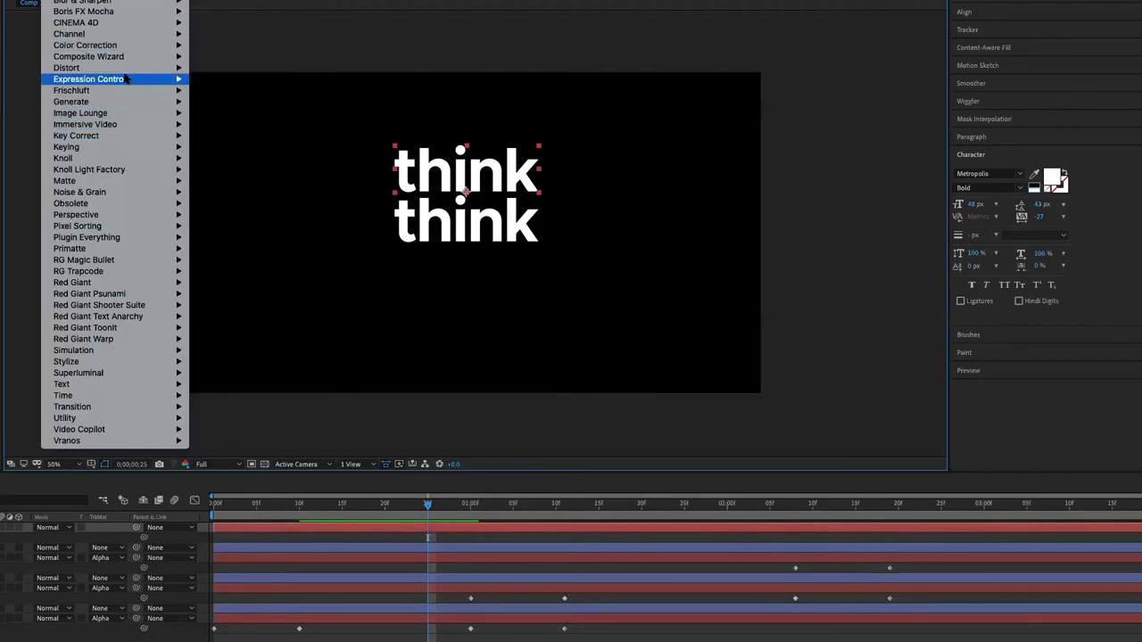
mouse_move(130, 70)
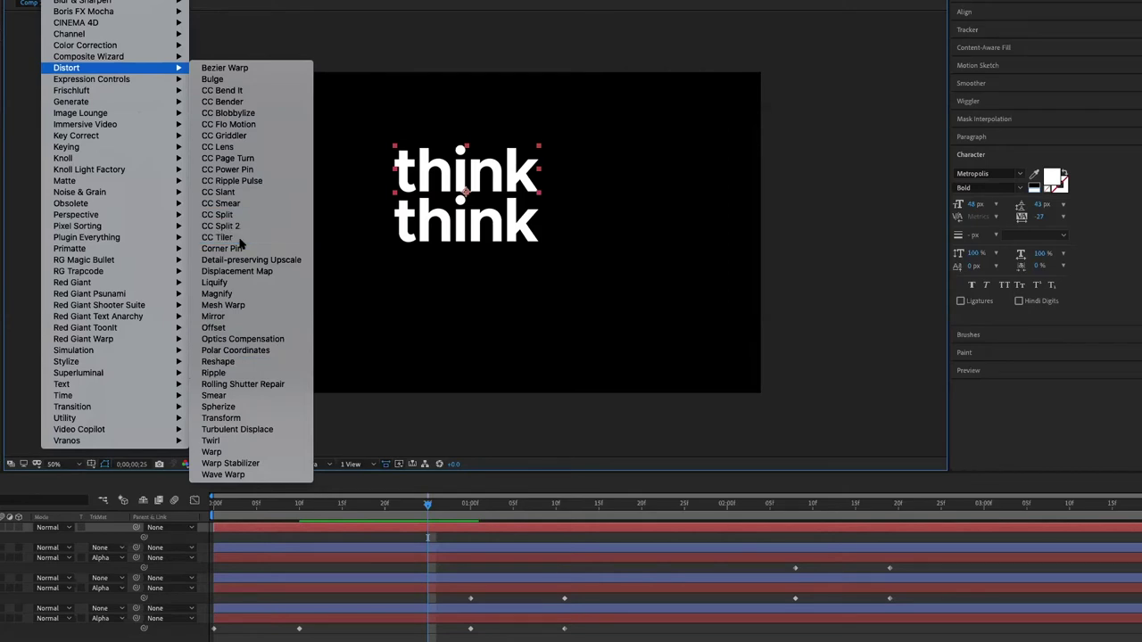
click(242, 239)
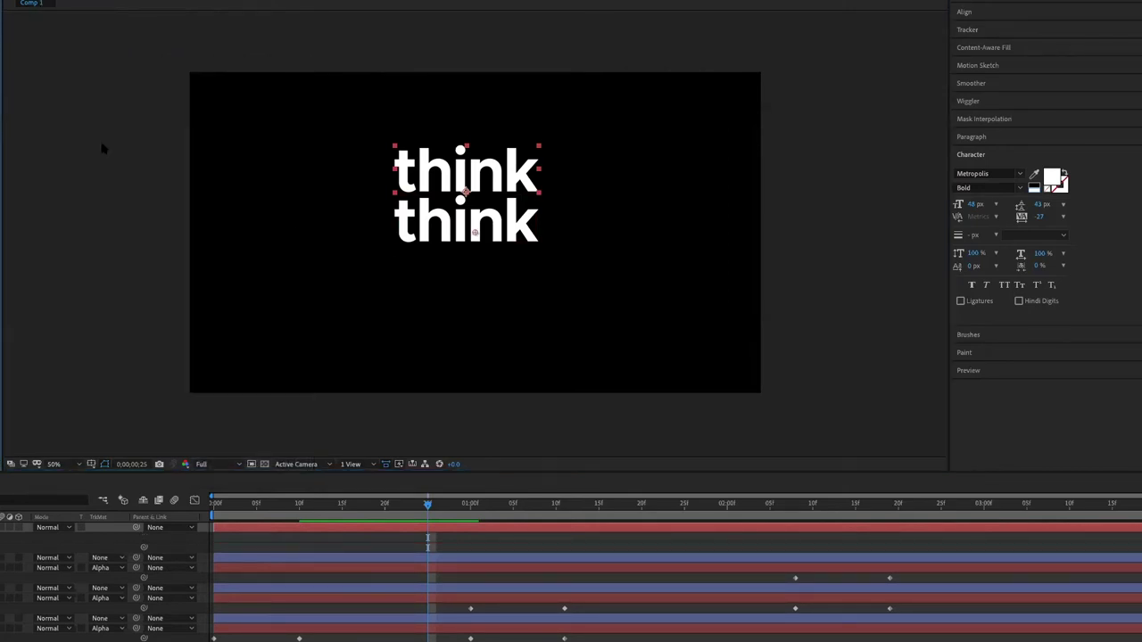
- Remove CC Tiler from the lower think and close the effects list
click(465, 191)
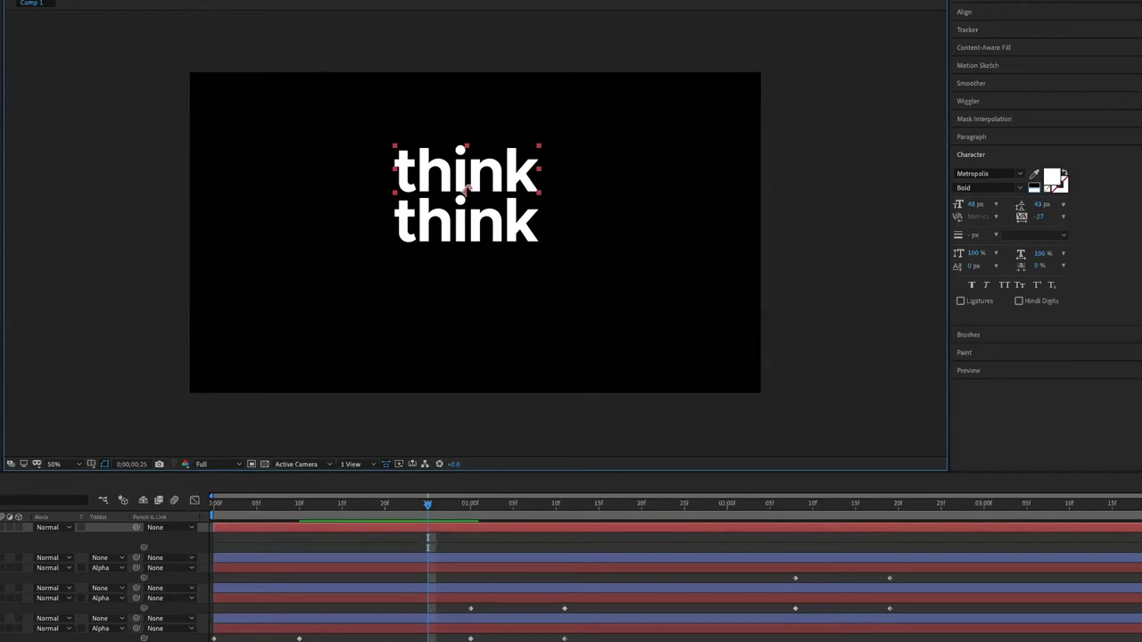
key(u)
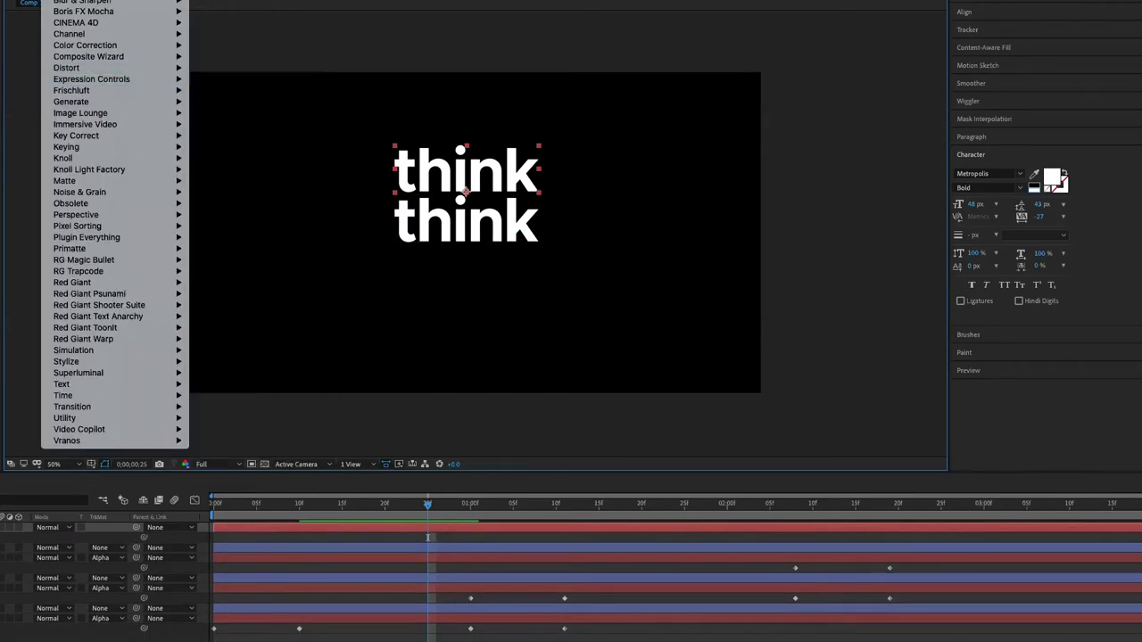
key(Escape)
- Move one 'think' copy to the lower left, then undo a trial downward nudge and the 3D tilt
drag(446, 167, 348, 332)
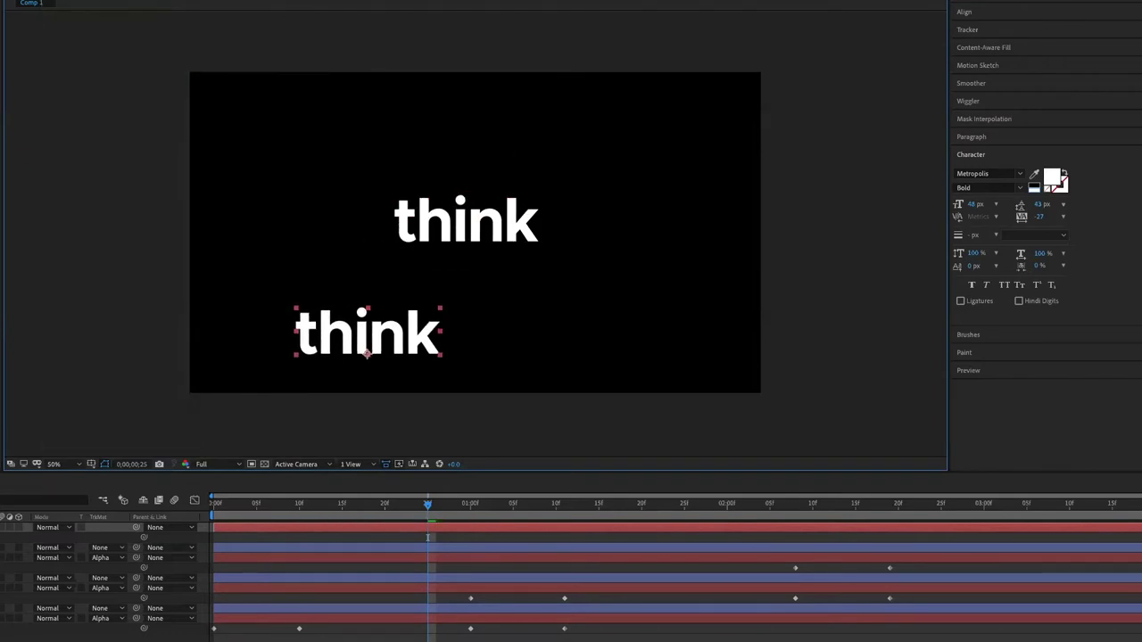
click(17, 527)
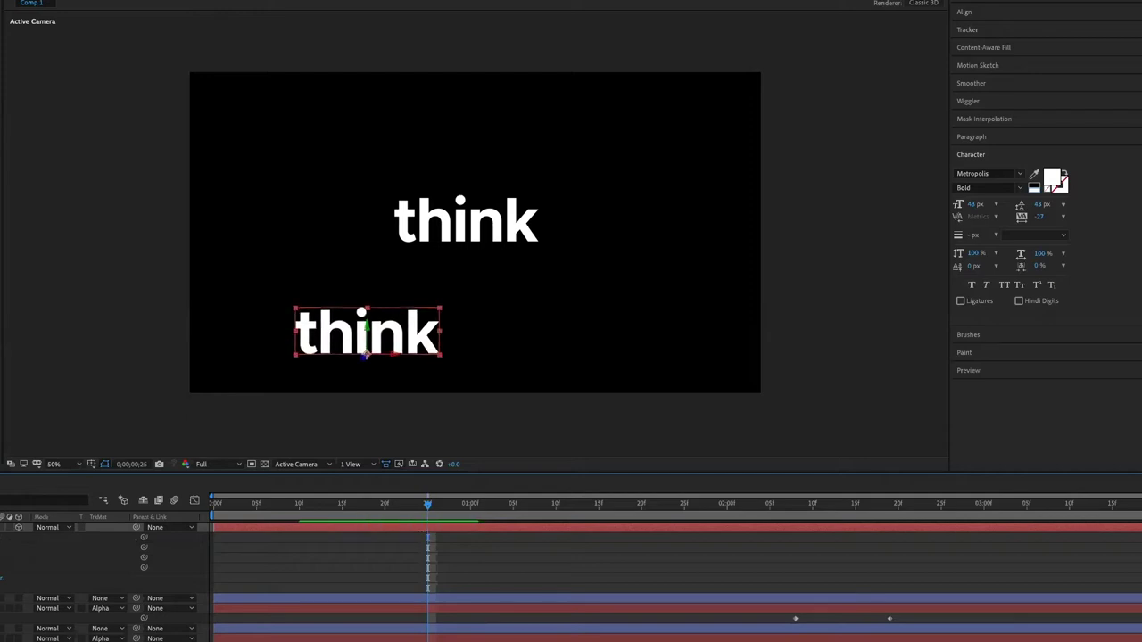
drag(366, 342, 366, 350)
key(ctrl+z)
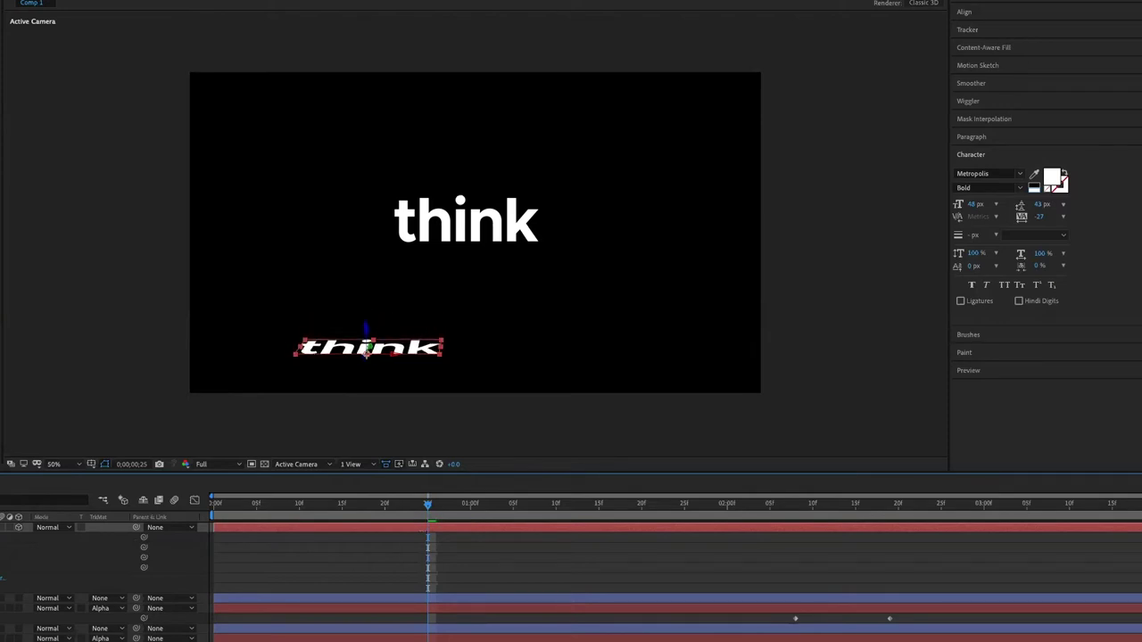
key(ctrl+z)
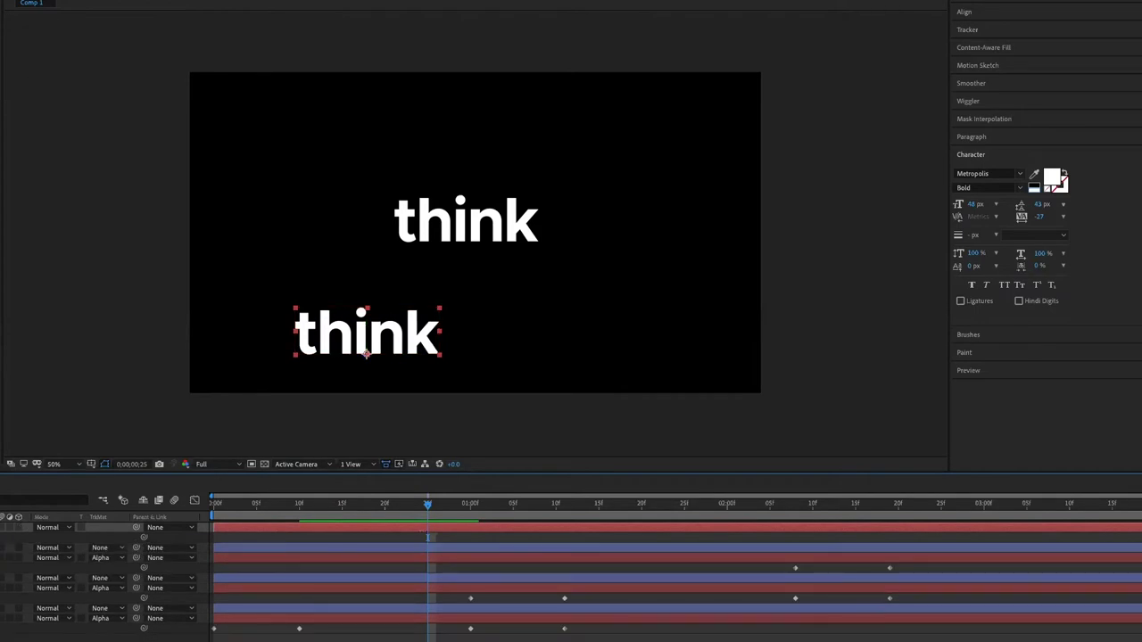
- Apply the Bezier Warp distortion to the lower 'think'
click(27, 0)
mouse_move(86, 67)
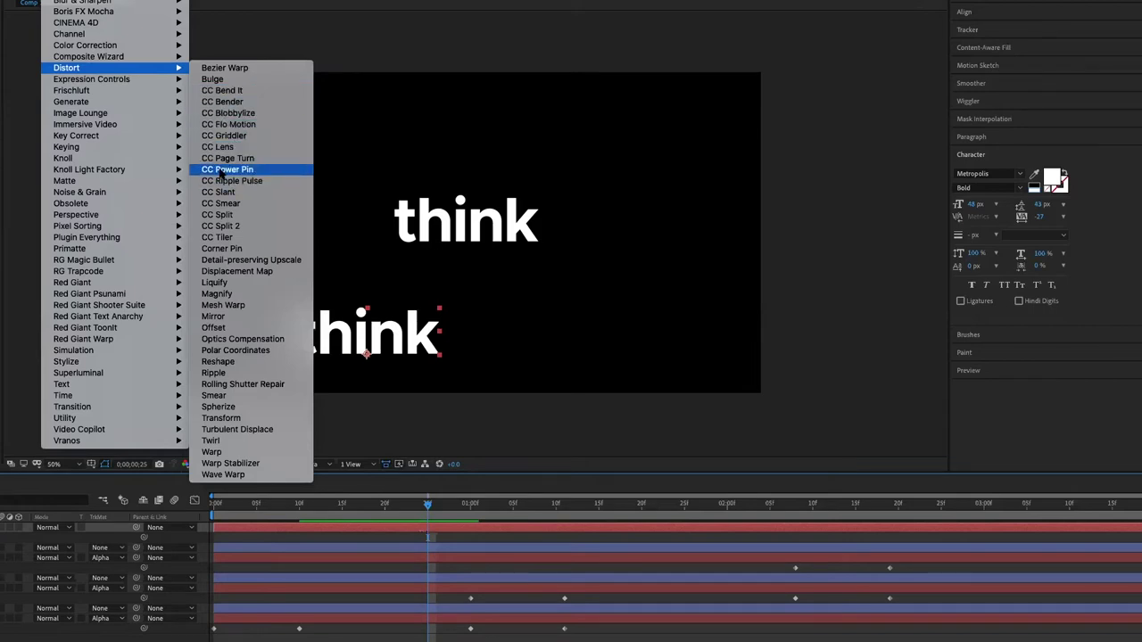
click(223, 67)
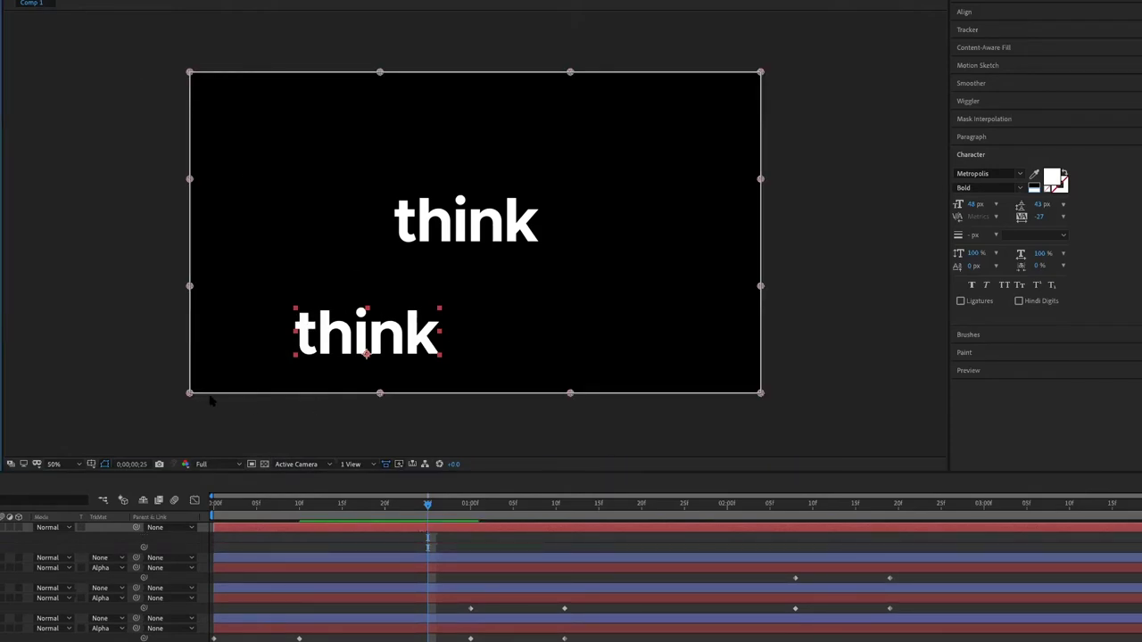
- Pull the warp's corners and left edge outward, then undo those warp edits
drag(189, 394, 107, 391)
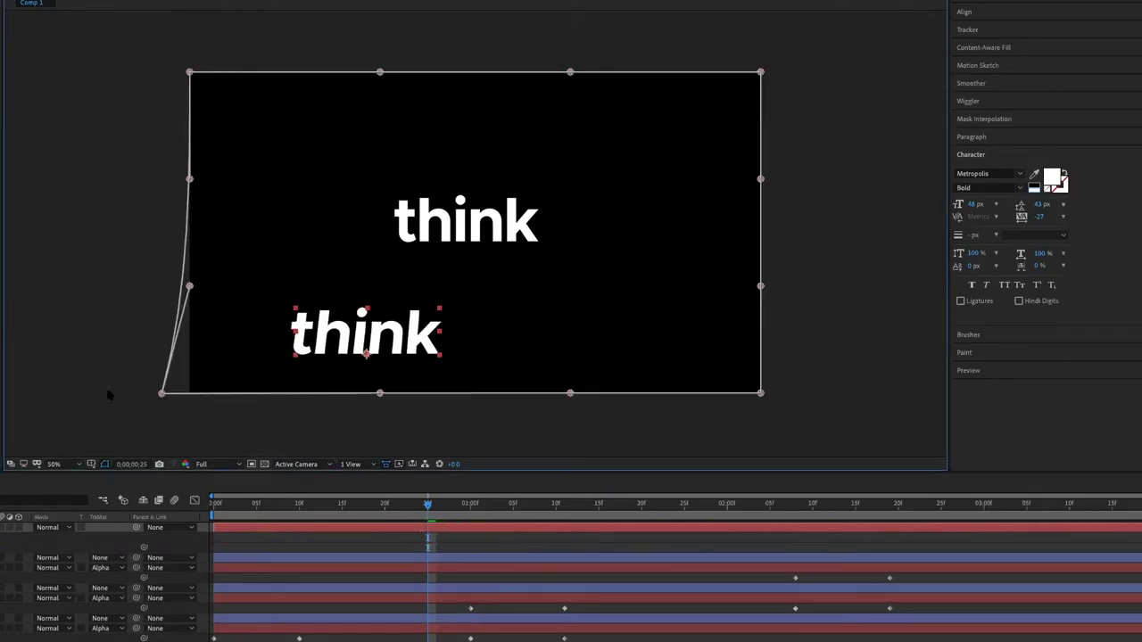
drag(761, 393, 838, 398)
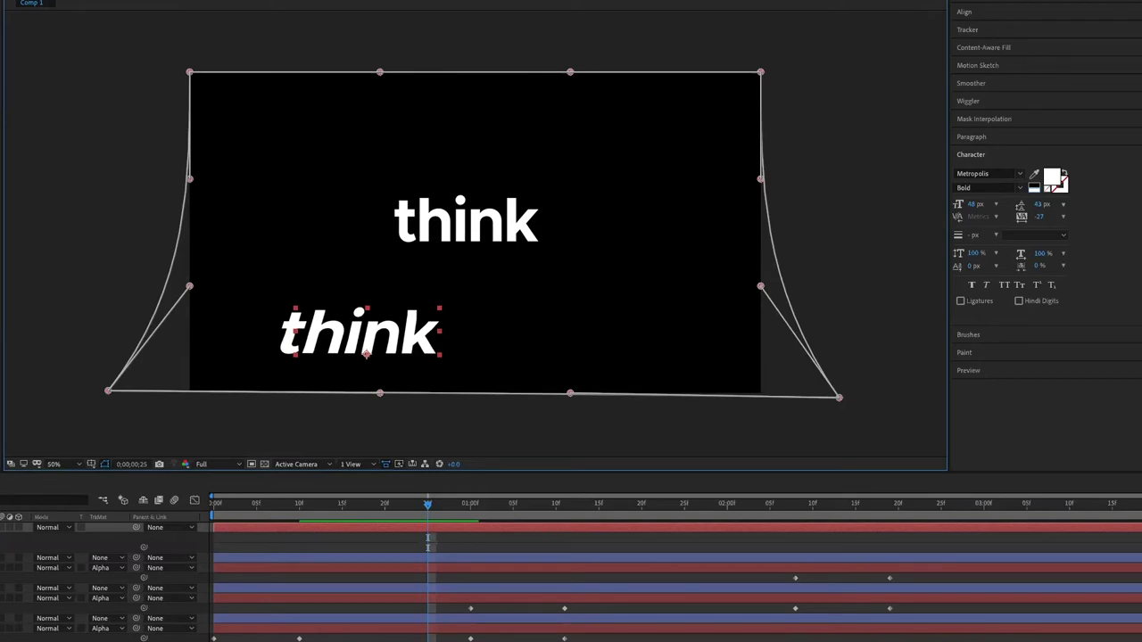
drag(189, 72, 89, 70)
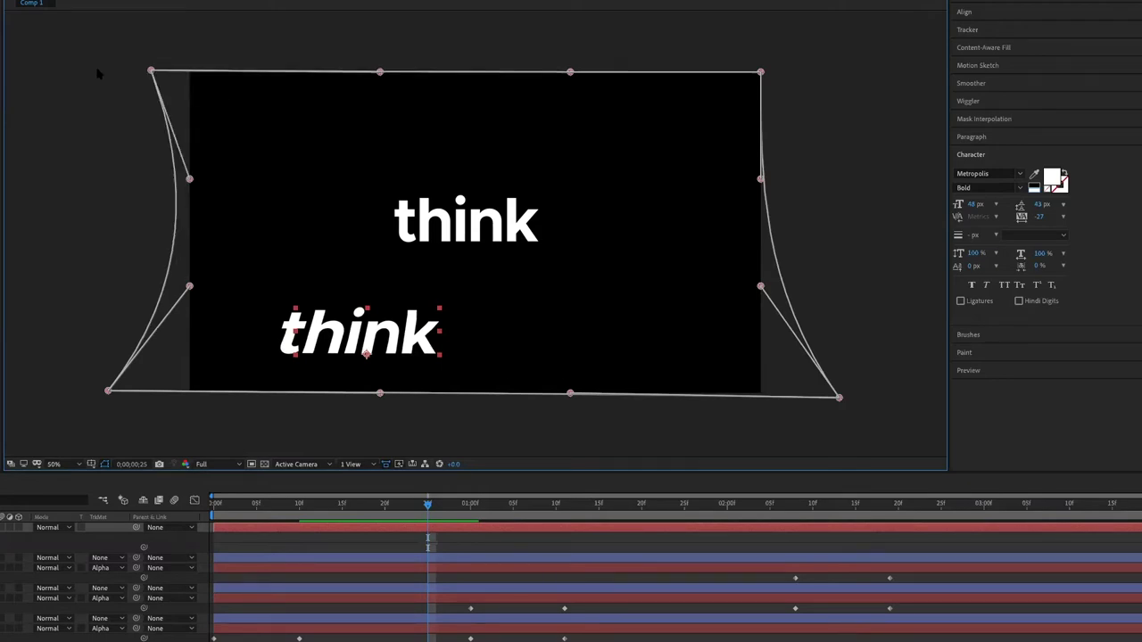
drag(161, 185, 79, 185)
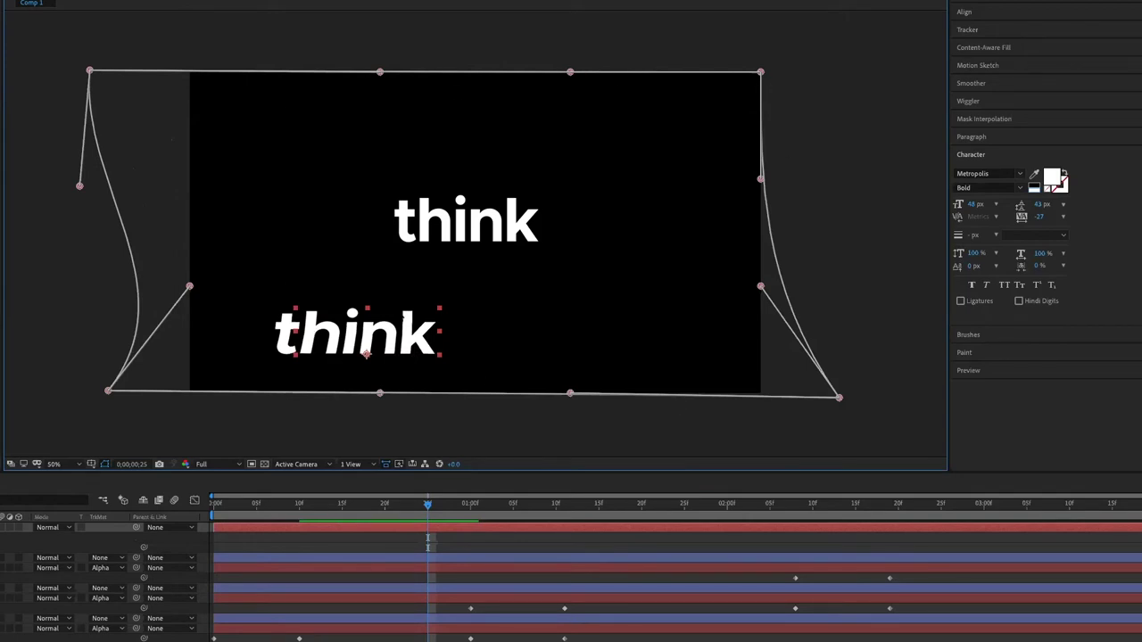
key(ctrl+z)
key(ctrl+z)
key(ctrl+z)
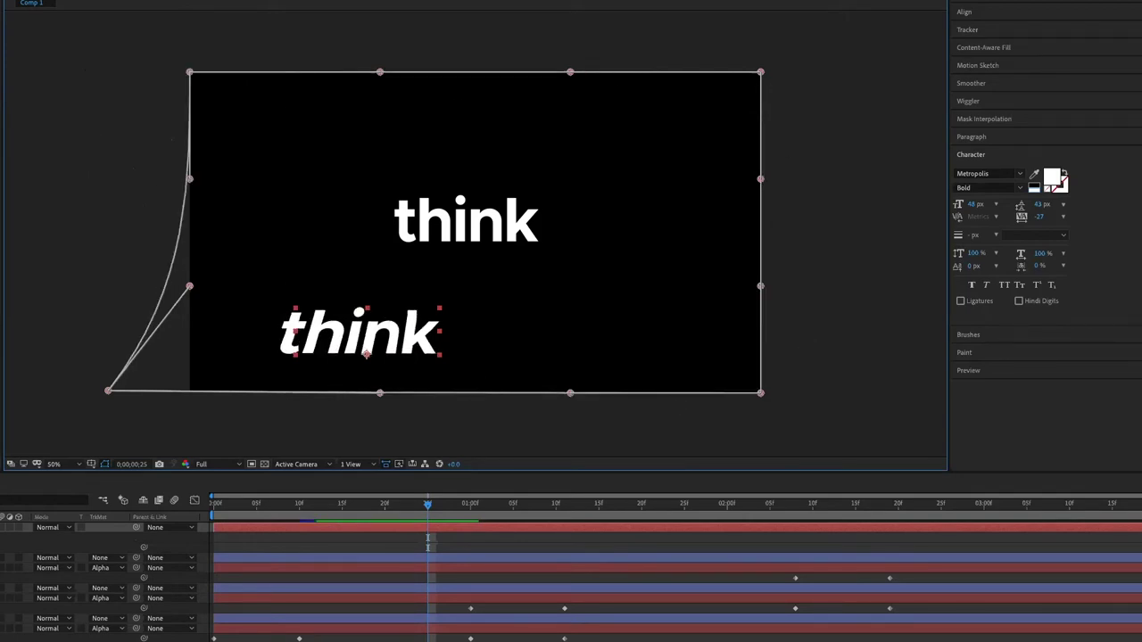
key(ctrl+z)
key(ctrl+z)
key(ctrl+z)
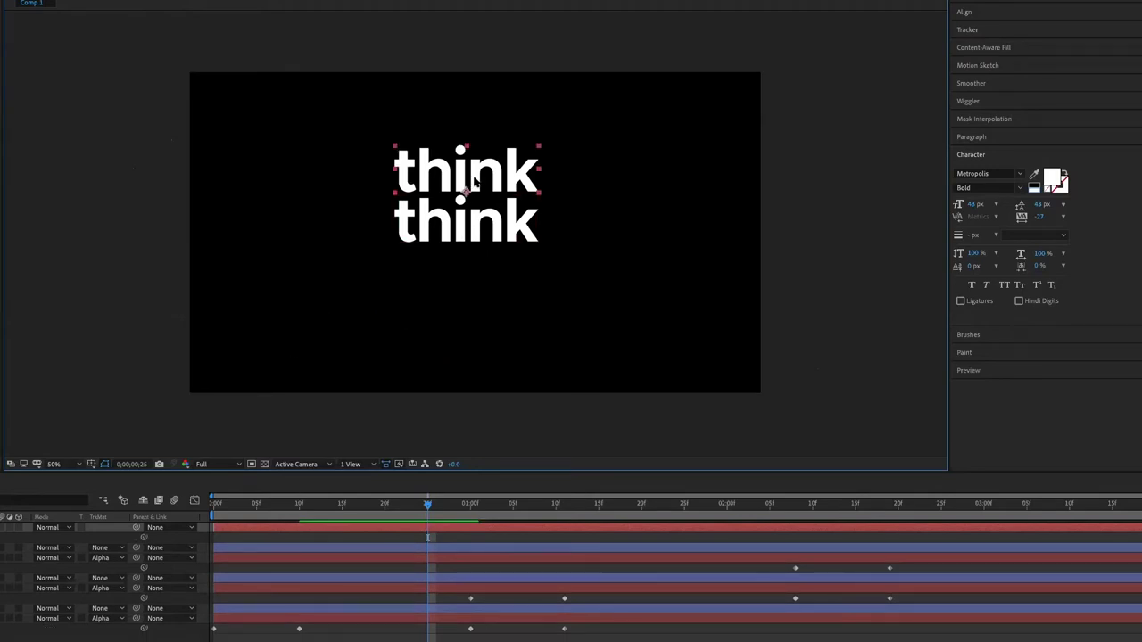
- Precompose the selected 'think' layers into 'think 2 Comp 1'
right_click(18, 528)
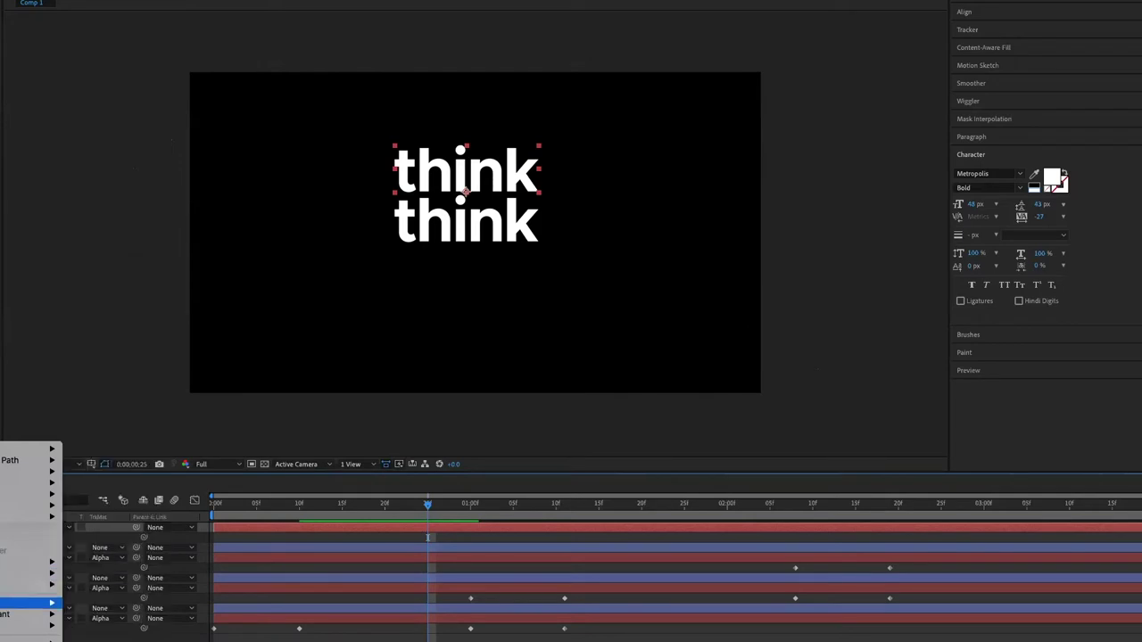
key(ctrl+shift+c)
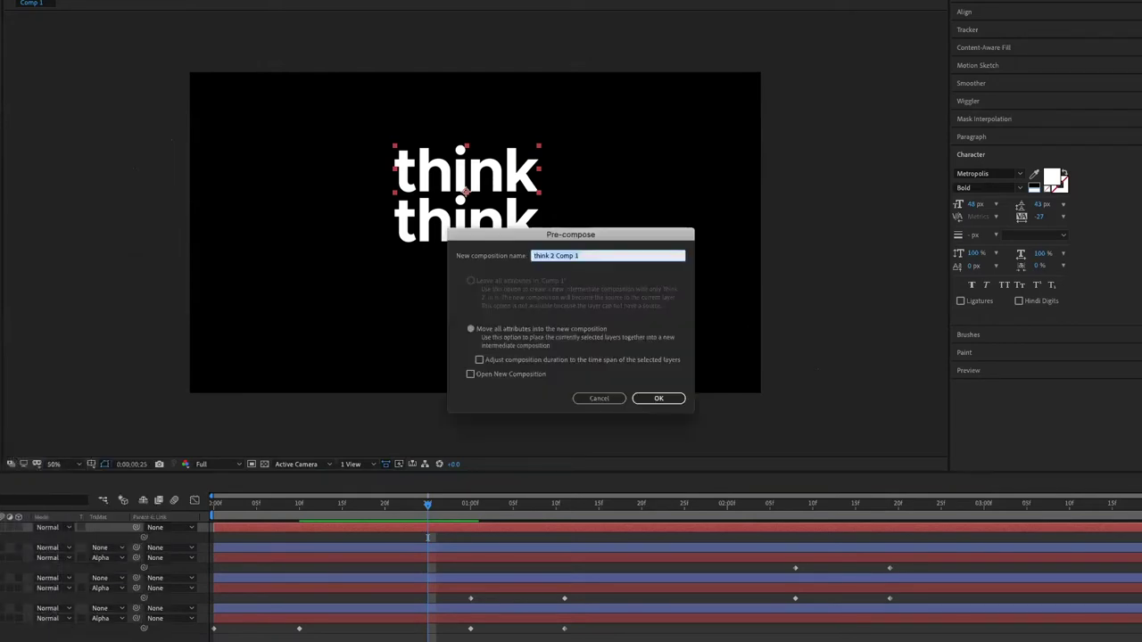
click(660, 399)
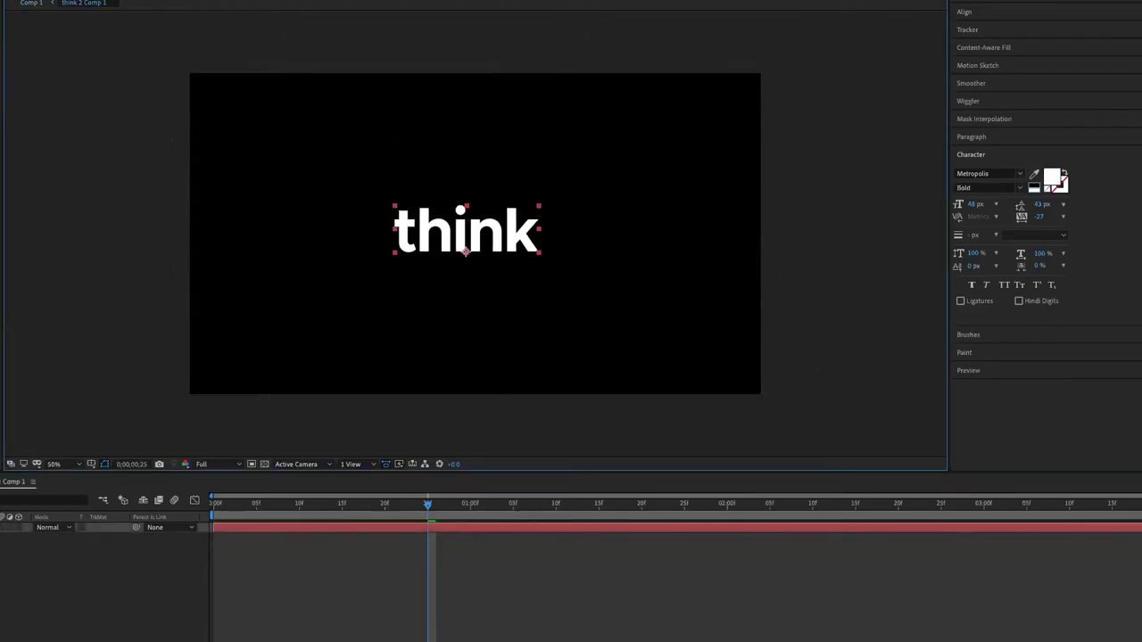
- Shrink think 2 Comp 1 to about 605×213 px around the word, then play back
right_click(678, 266)
click(718, 290)
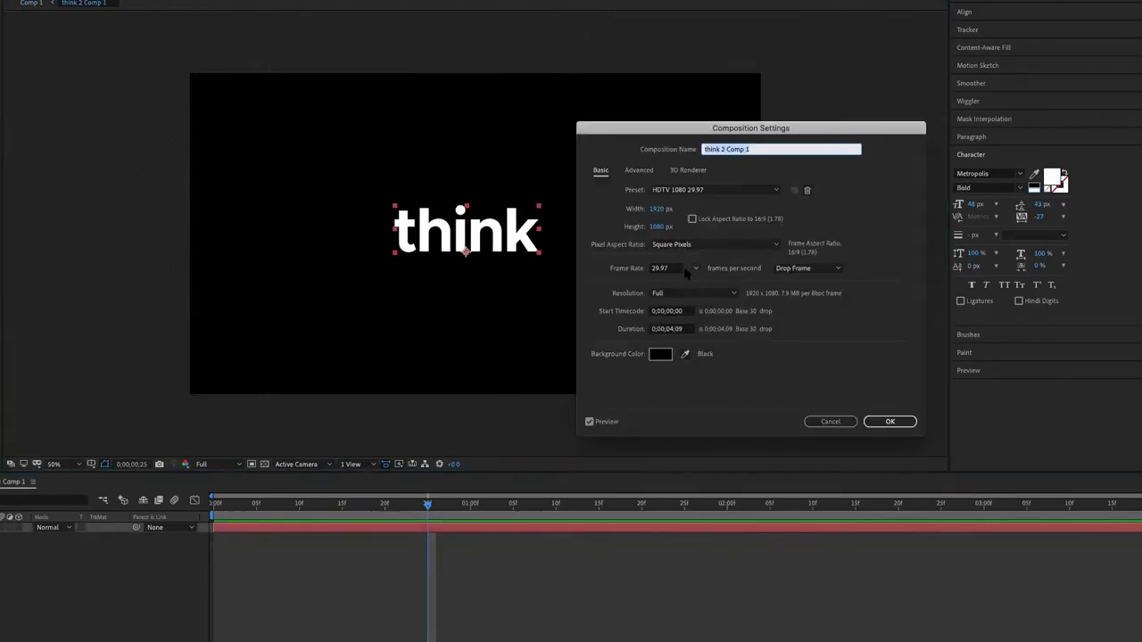
mouse_move(658, 227)
mouse_down()
mouse_move(662, 211)
mouse_move(624, 211)
mouse_up()
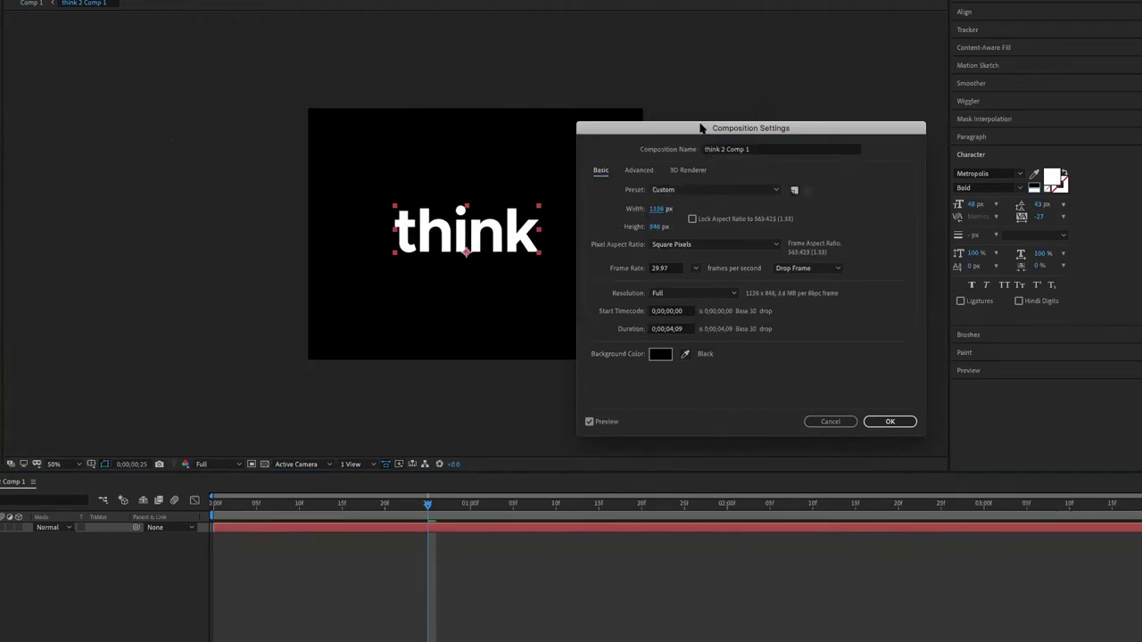
drag(702, 128, 947, 150)
drag(901, 231, 719, 228)
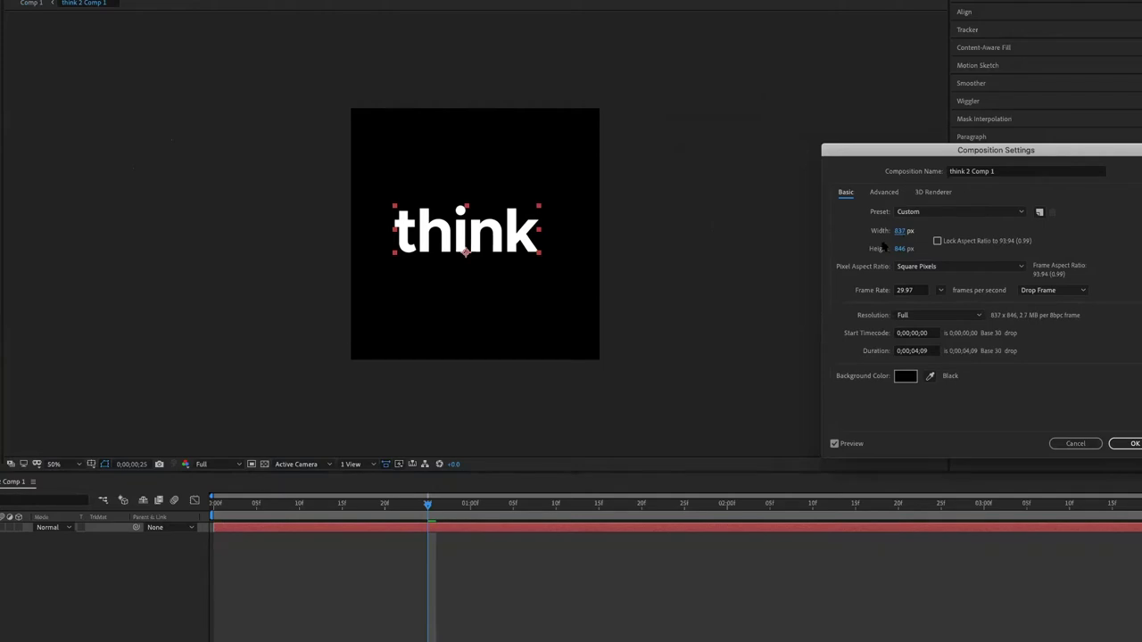
drag(886, 234, 839, 240)
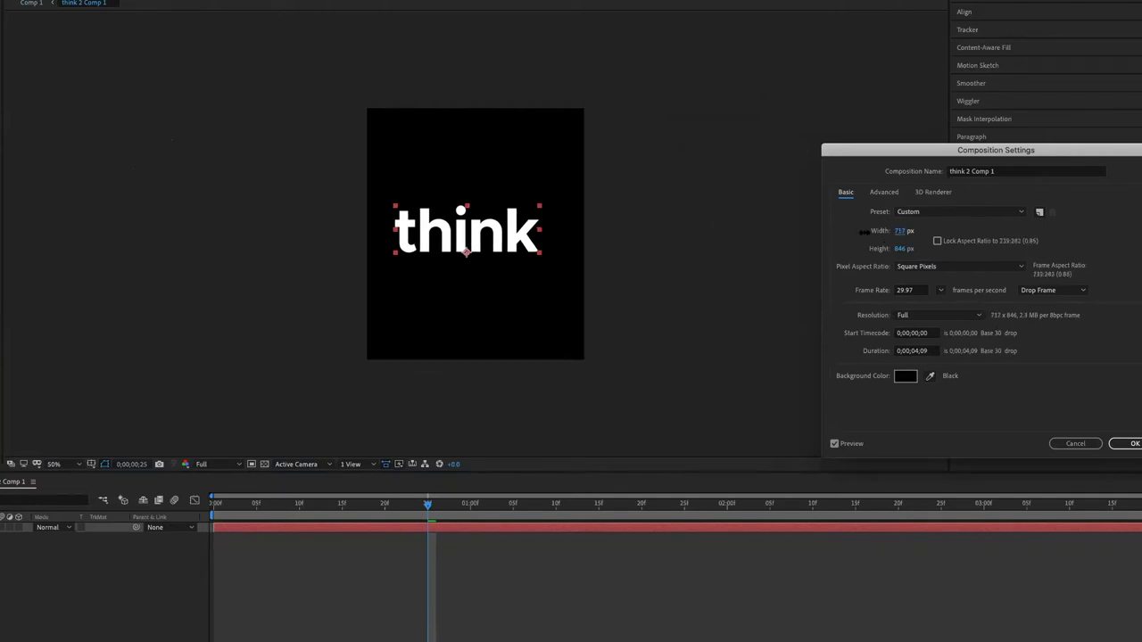
drag(898, 234, 650, 260)
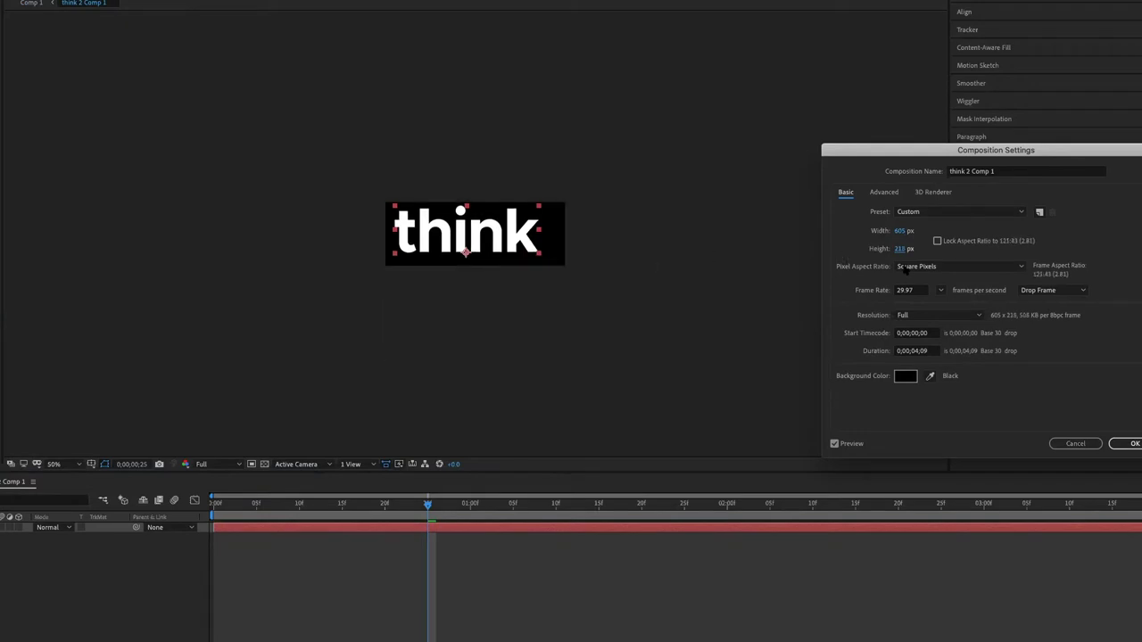
click(1126, 444)
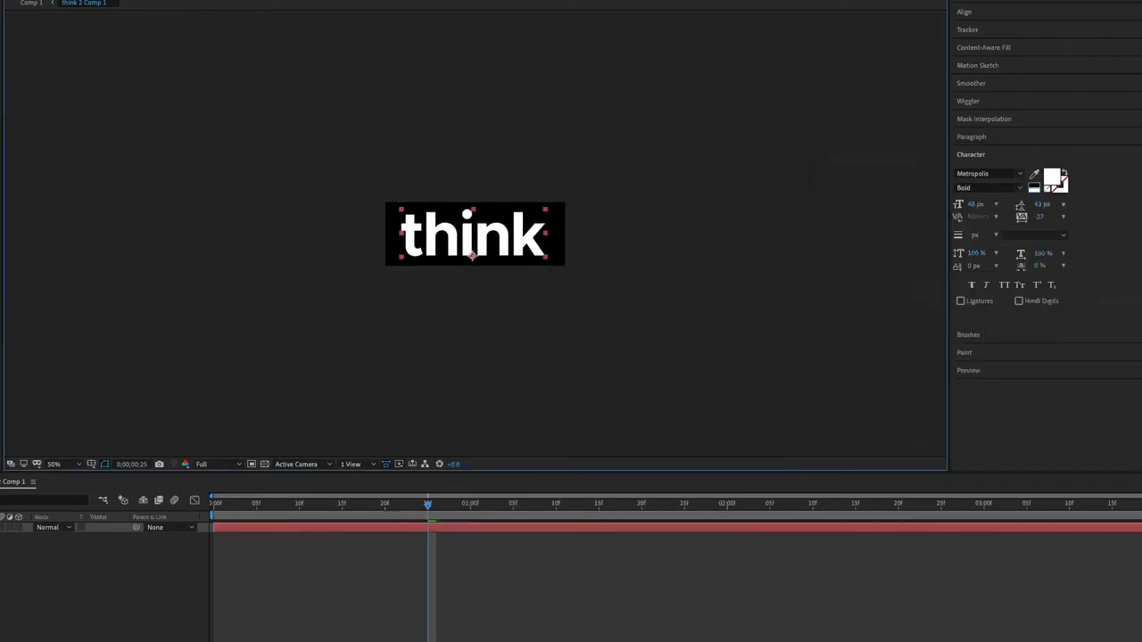
key(space)
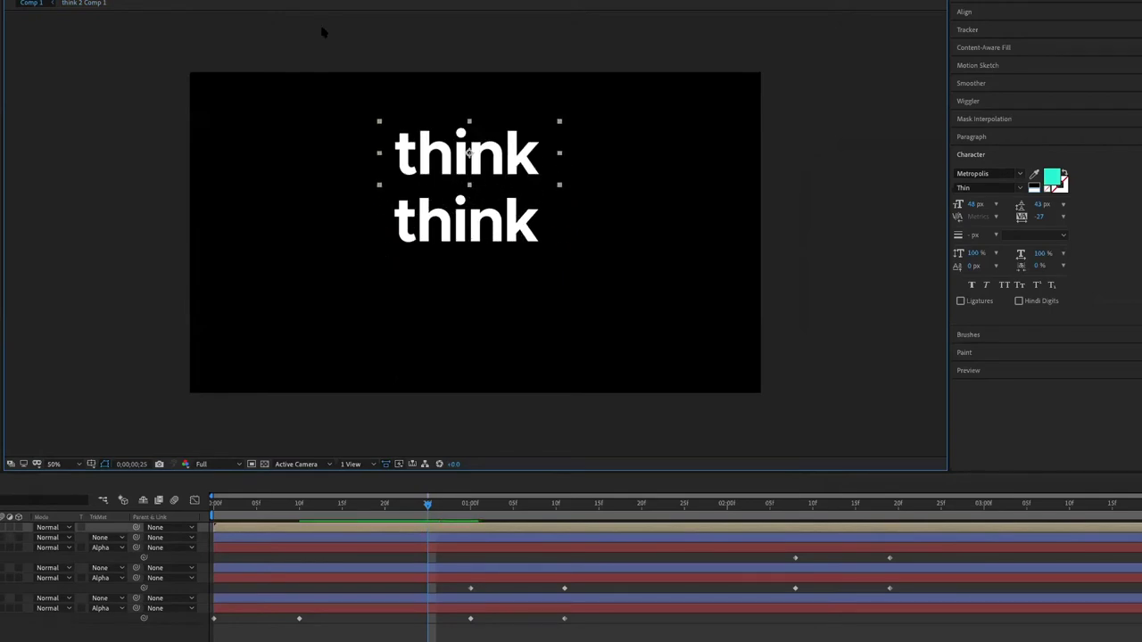
- Apply Bezier Warp to the top 'think', slanting it, widening its bottom right and sagging its top
click(54, 1)
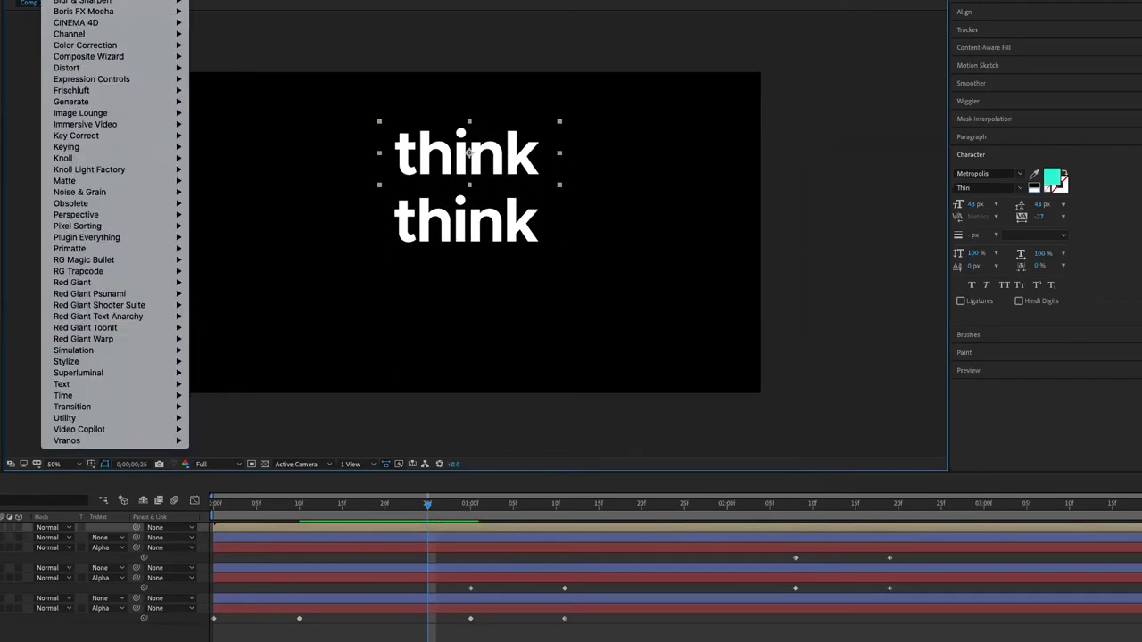
click(468, 153)
drag(380, 121, 412, 118)
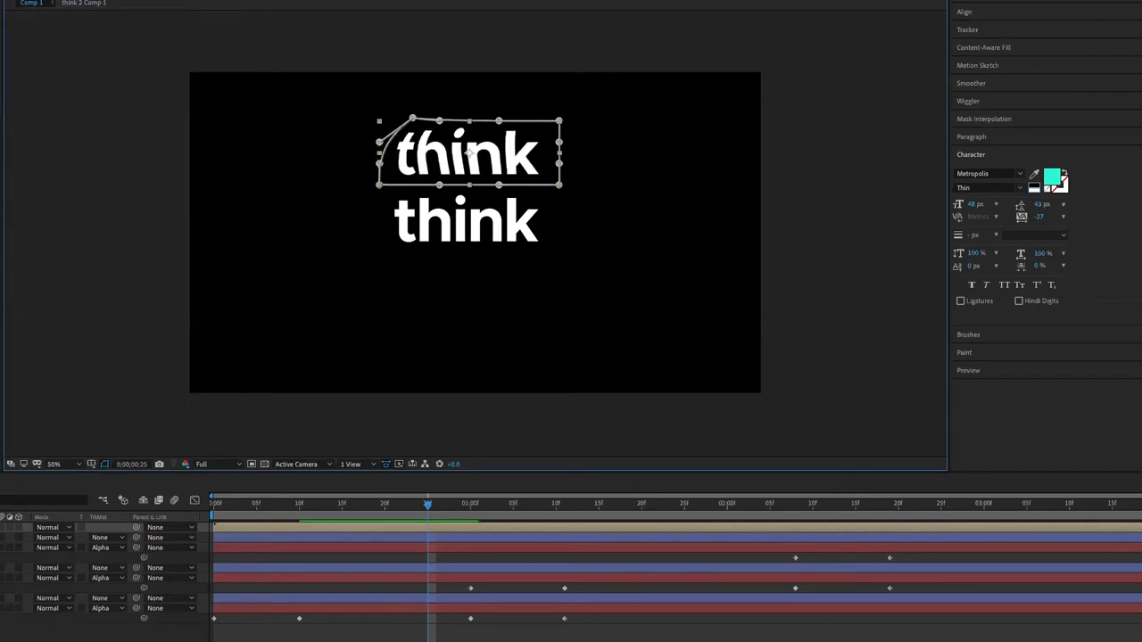
drag(379, 186, 339, 186)
drag(560, 186, 604, 193)
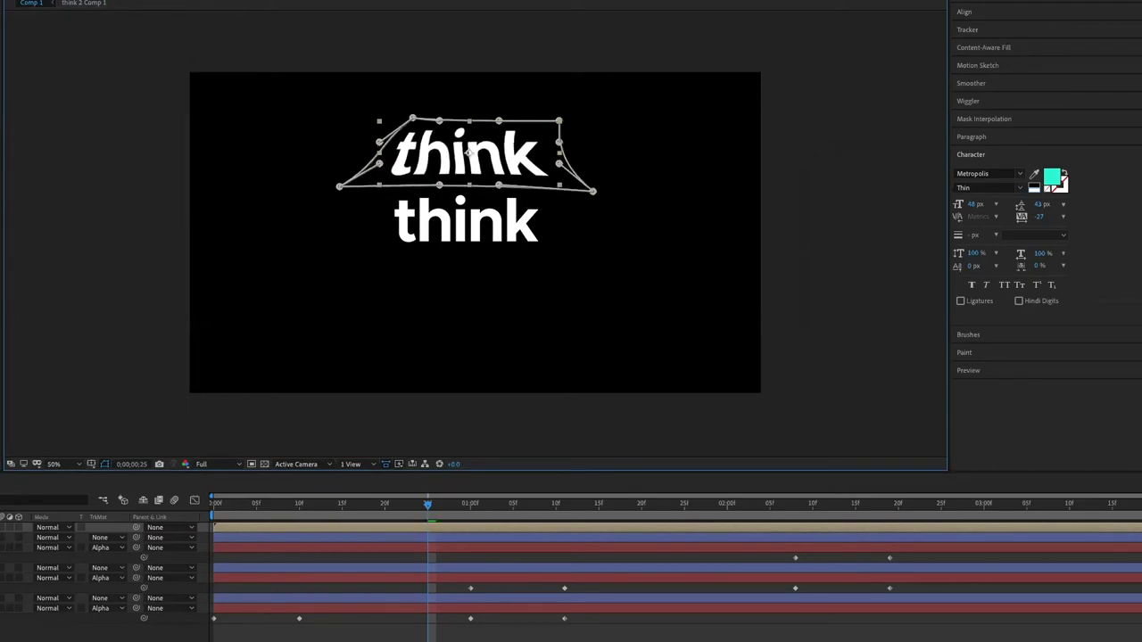
mouse_move(497, 119)
mouse_down()
mouse_move(498, 134)
mouse_move(409, 133)
mouse_up()
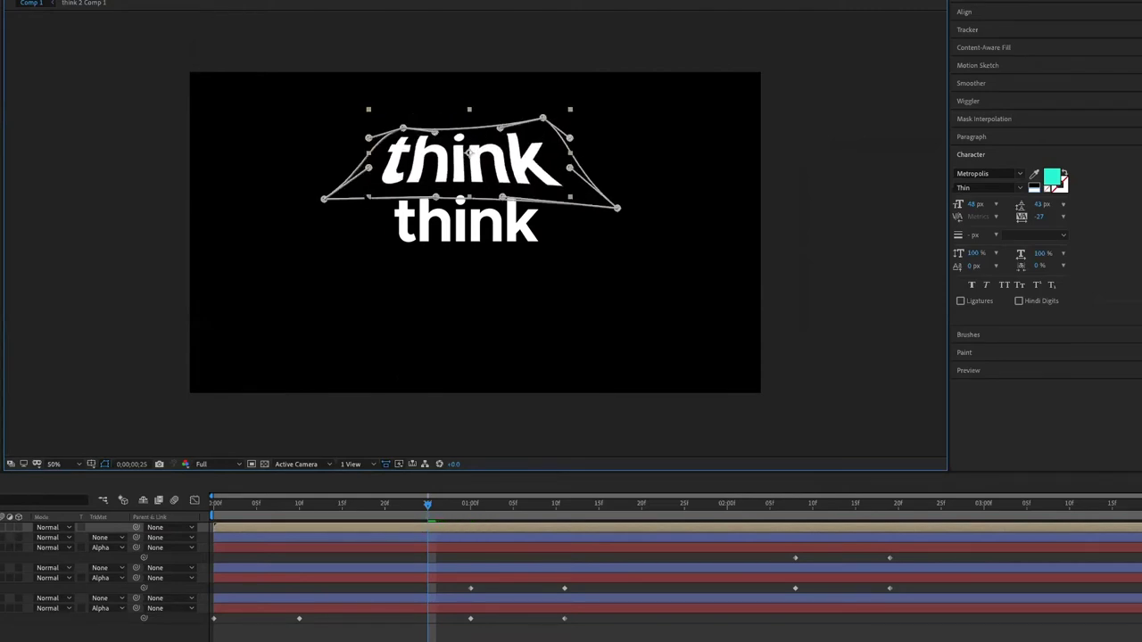
- Stretch the warped 'think' further left, reshape its left side, and return to frame 0
key(ctrl+z)
key(ctrl+shift+z)
drag(339, 186, 272, 189)
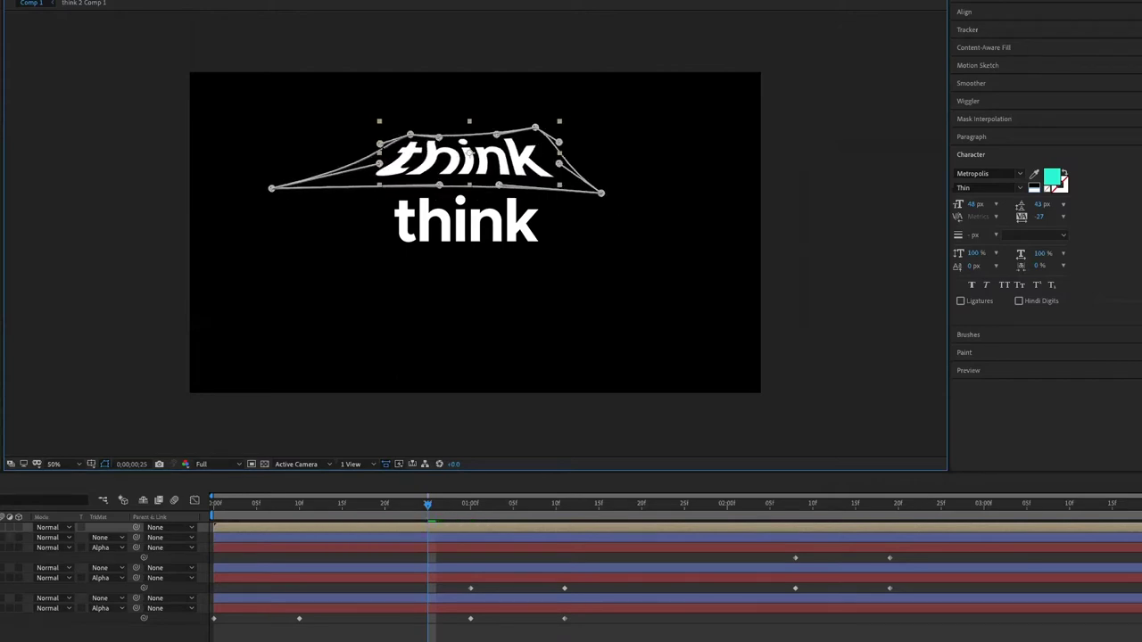
drag(380, 142, 371, 150)
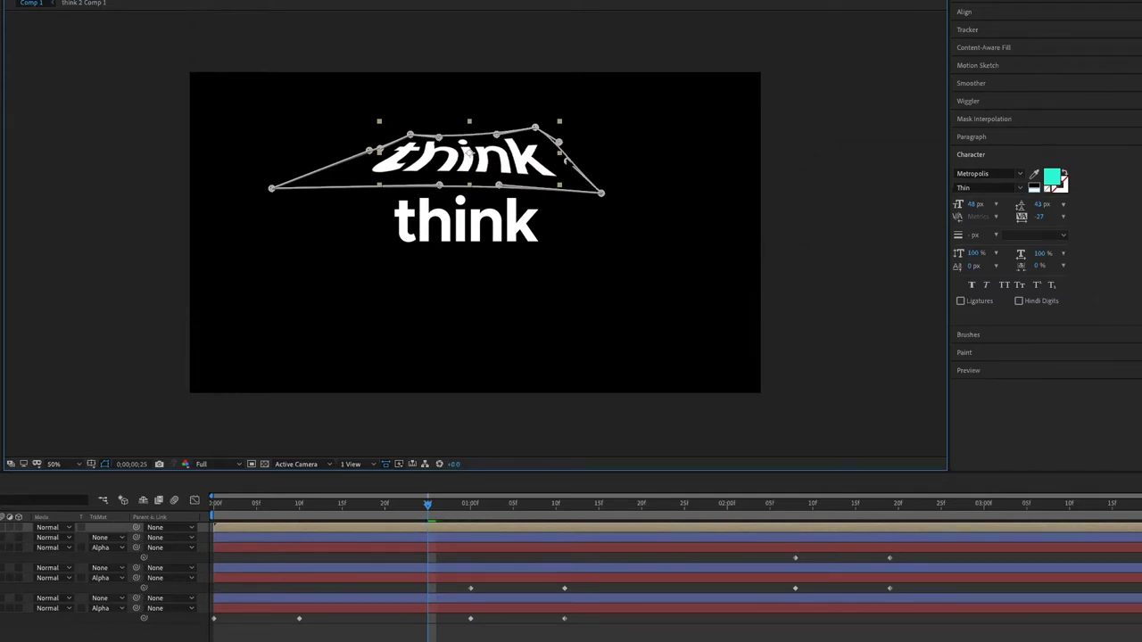
key(Home)
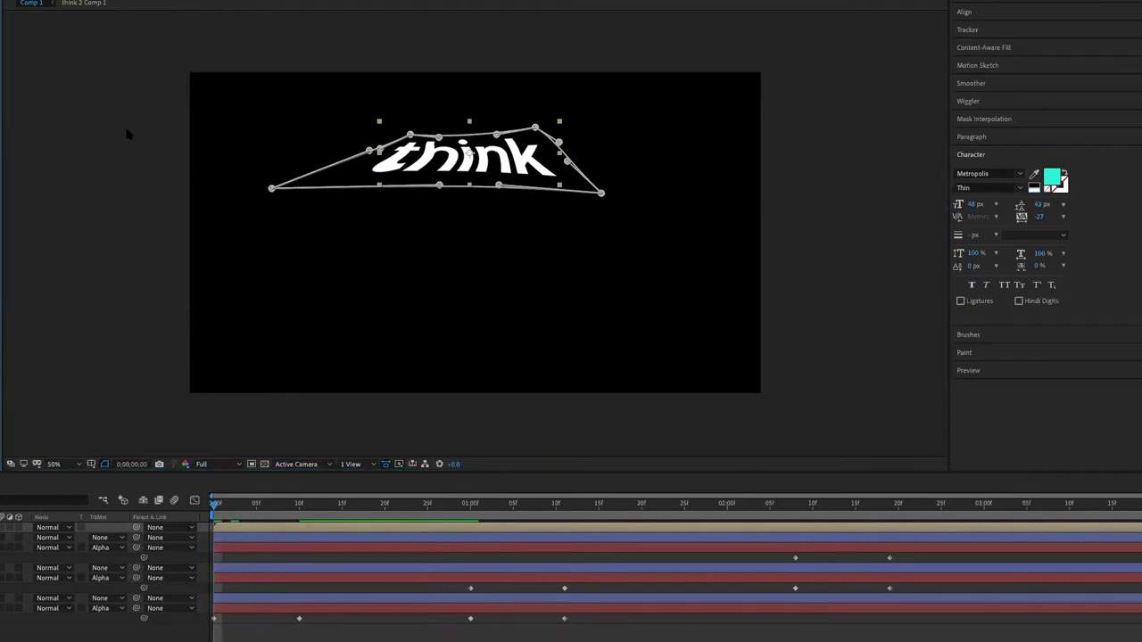
- At frame 23, curve the top think's left edge upward and preview the warp
click(411, 505)
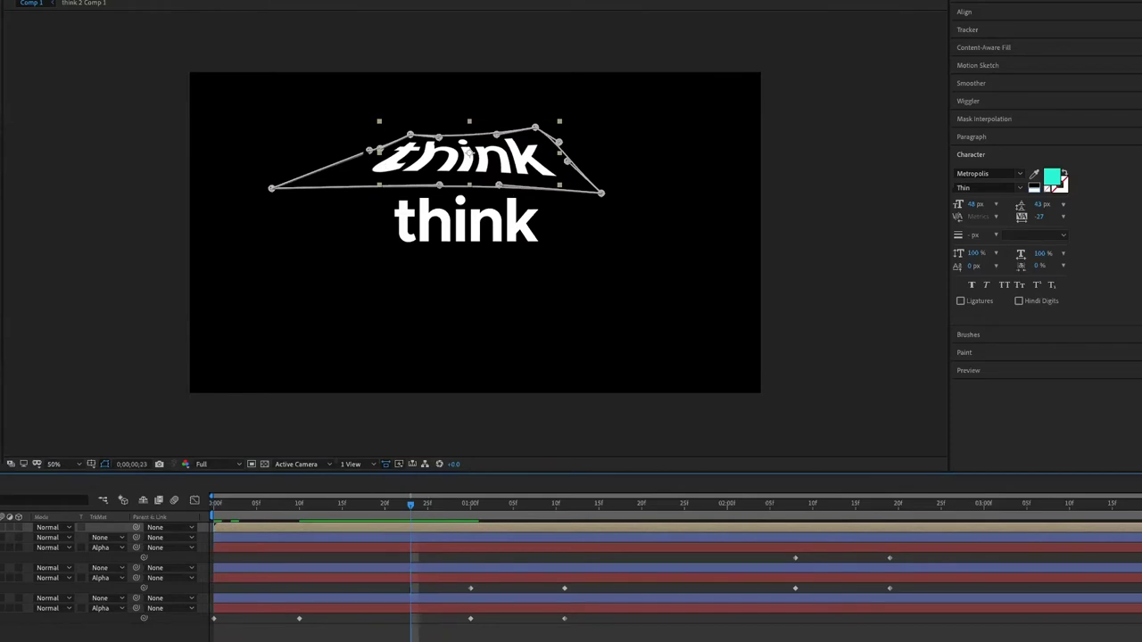
drag(271, 187, 340, 83)
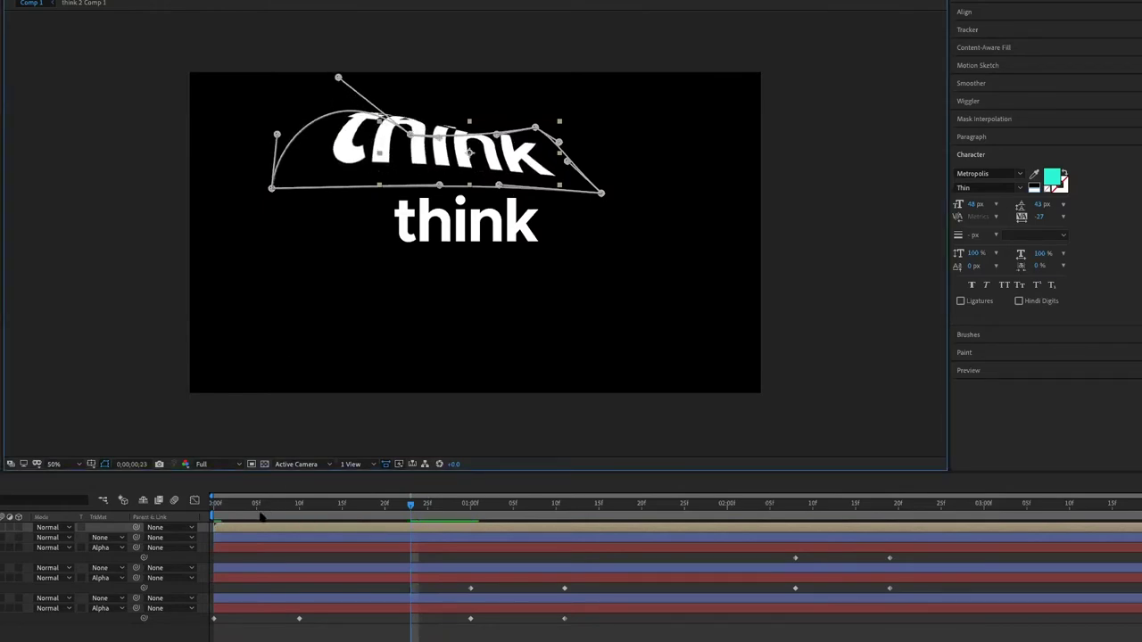
click(215, 505)
key(space)
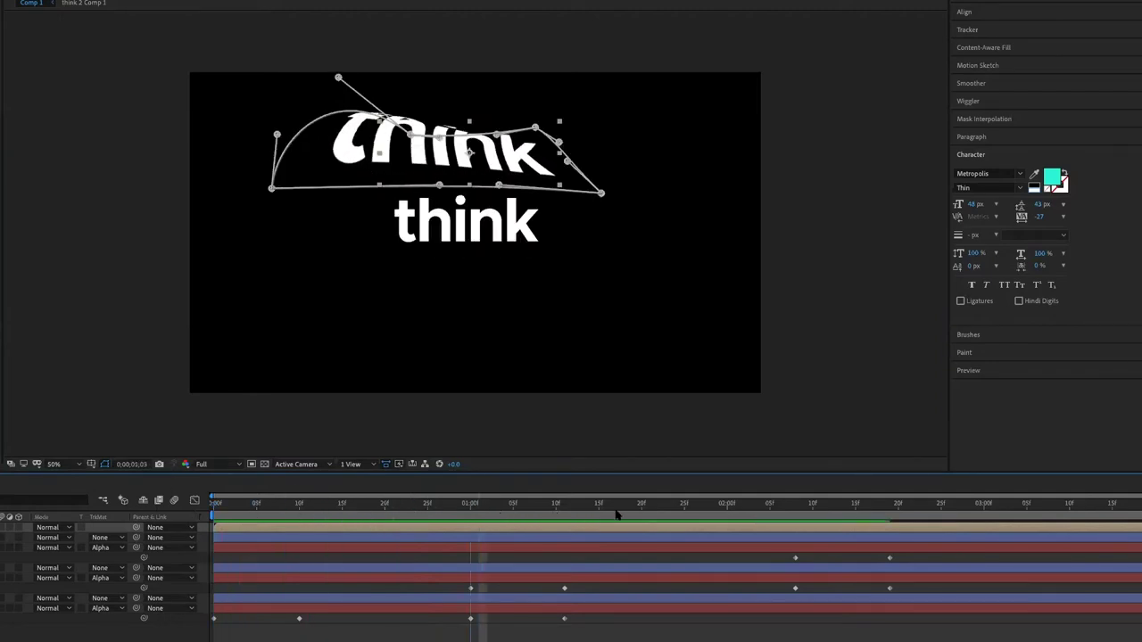
key(space)
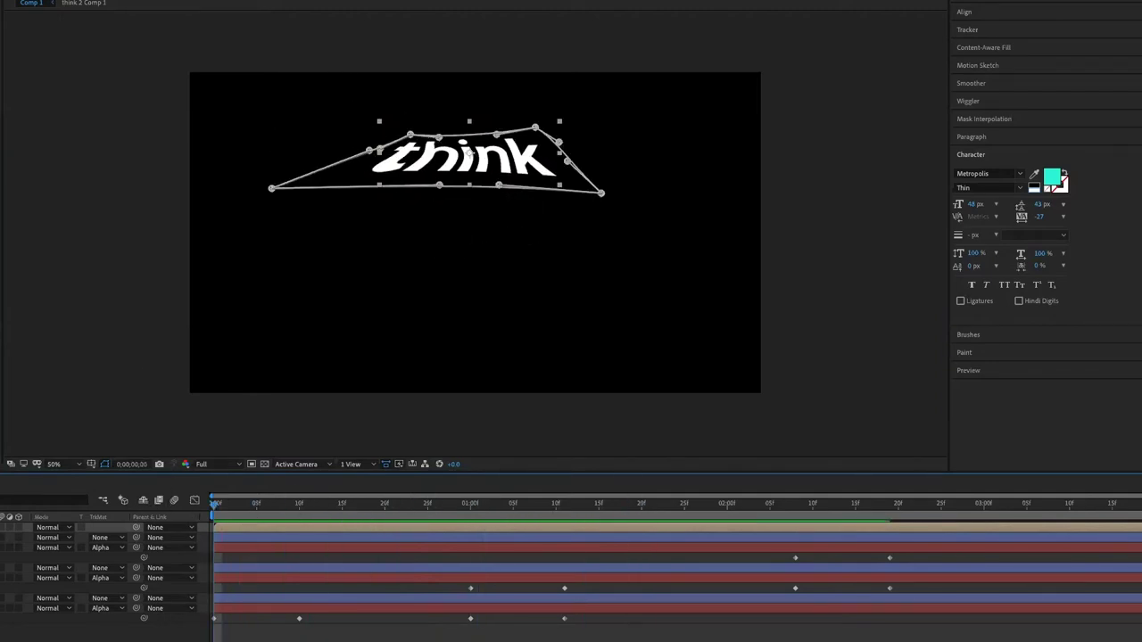
- Remove the warp and the test 'think' layer, then check the 'animate' ending at 2;26
key(ctrl+z)
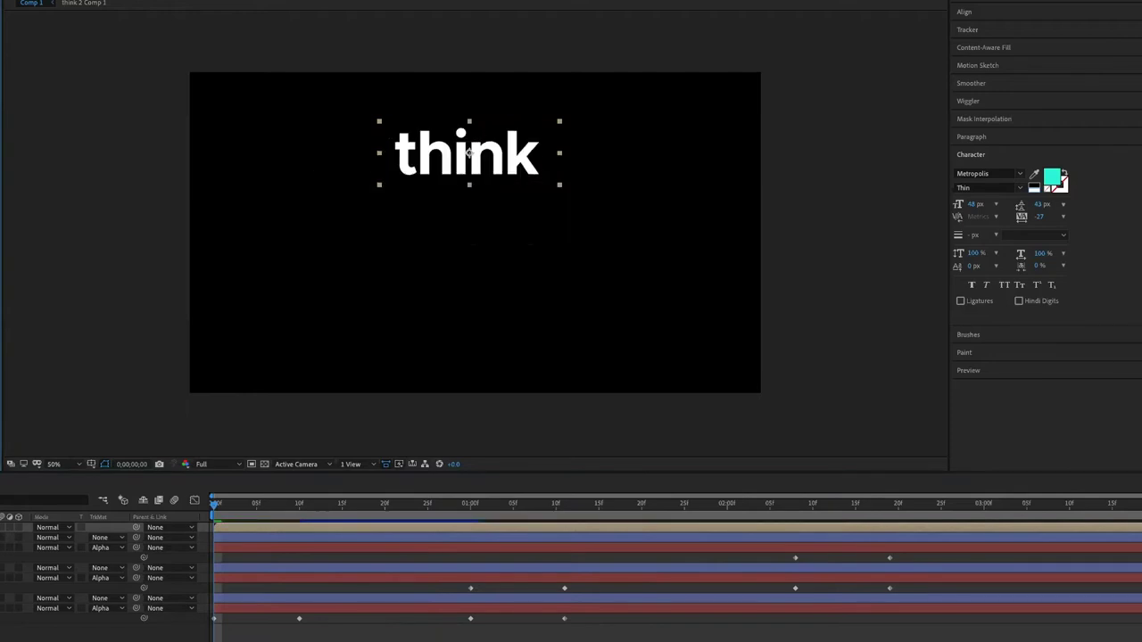
click(201, 515)
key(Delete)
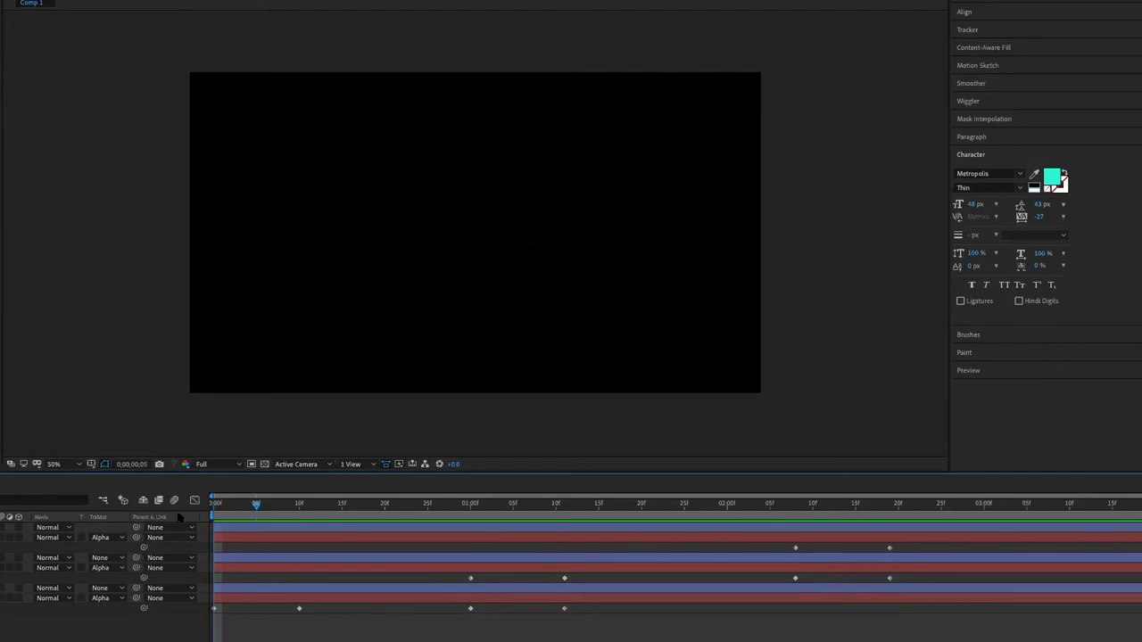
key(space)
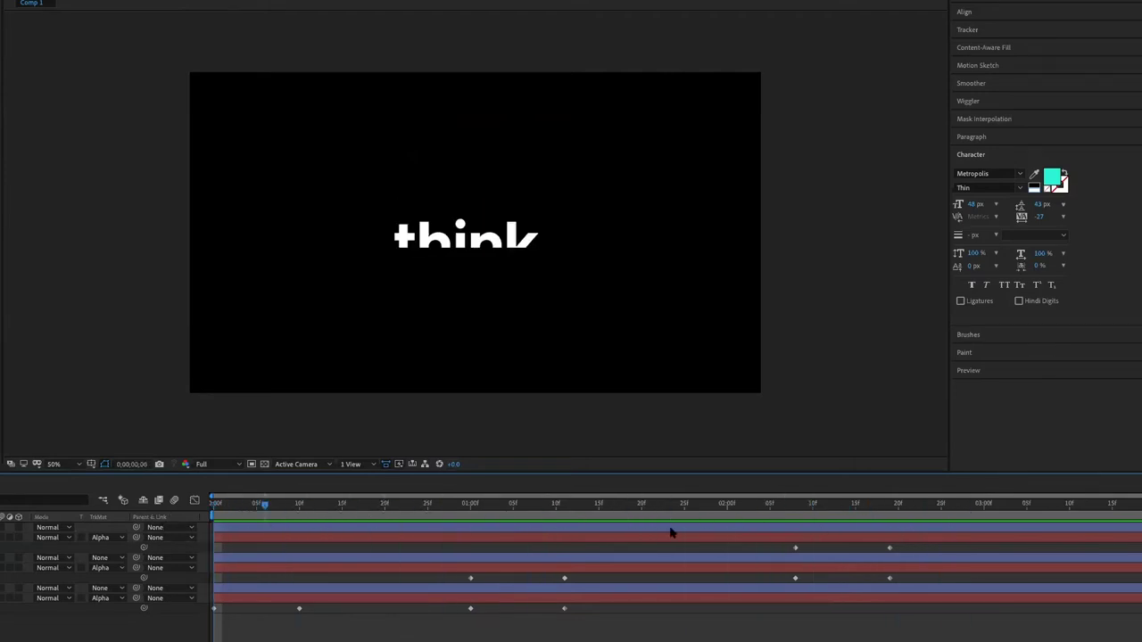
drag(925, 505, 950, 505)
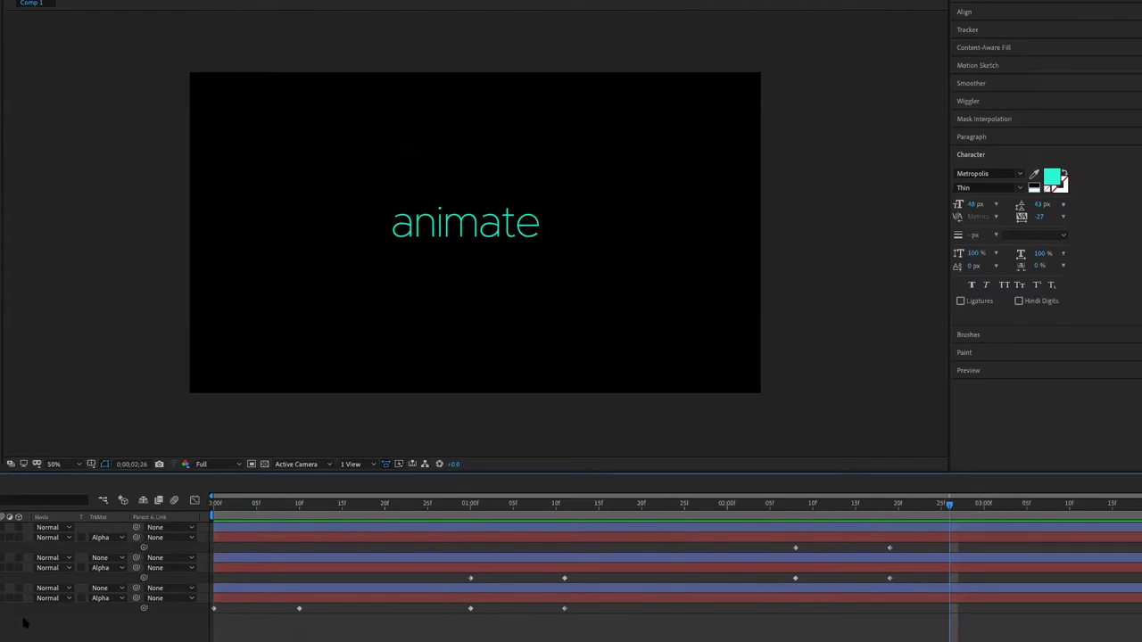
- Delete every layer in Comp 1
key(ctrl+a)
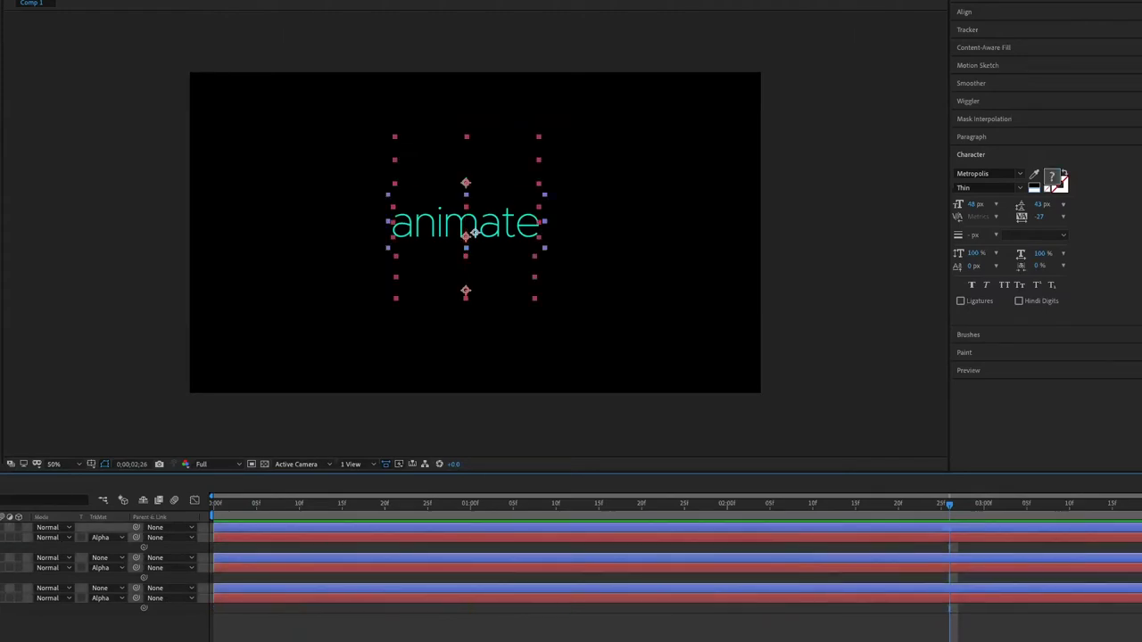
key(ctrl+shift+a)
key(ctrl+a)
key(Delete)
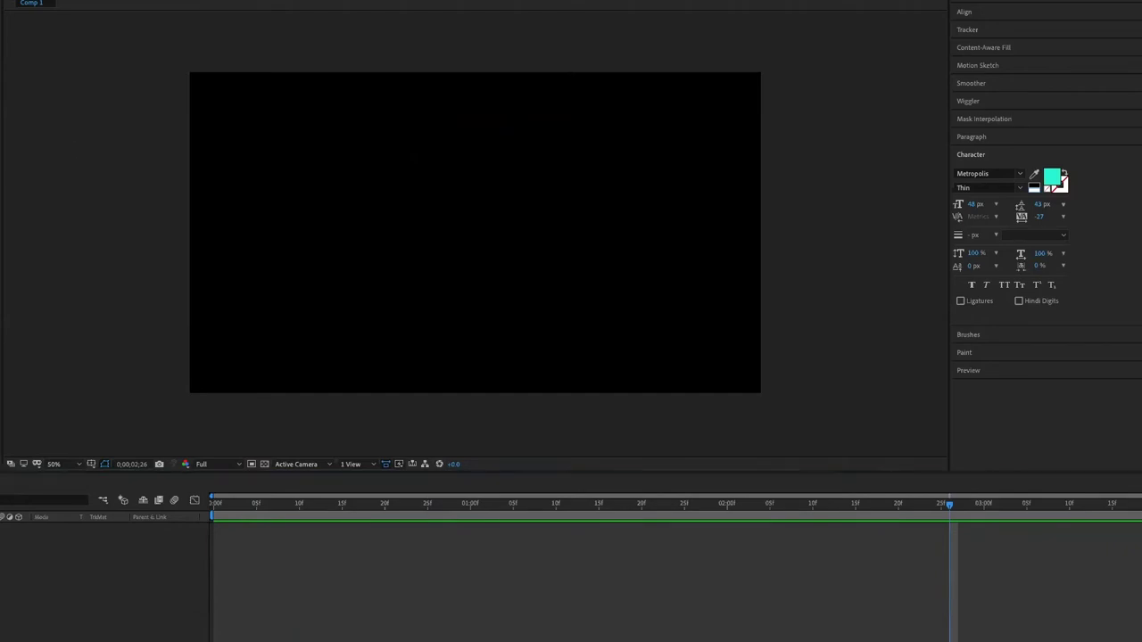
- Create a text layer reading 'Upcreate' and scale it up about 4.5 times
click(347, 241)
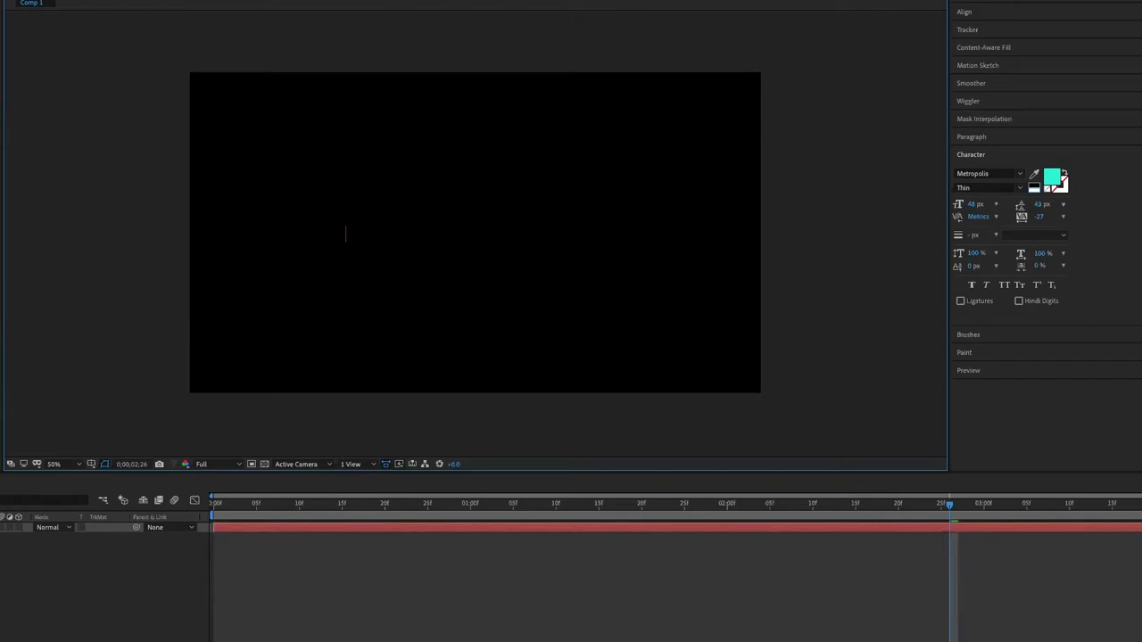
text(Upcreate)
key(Escape)
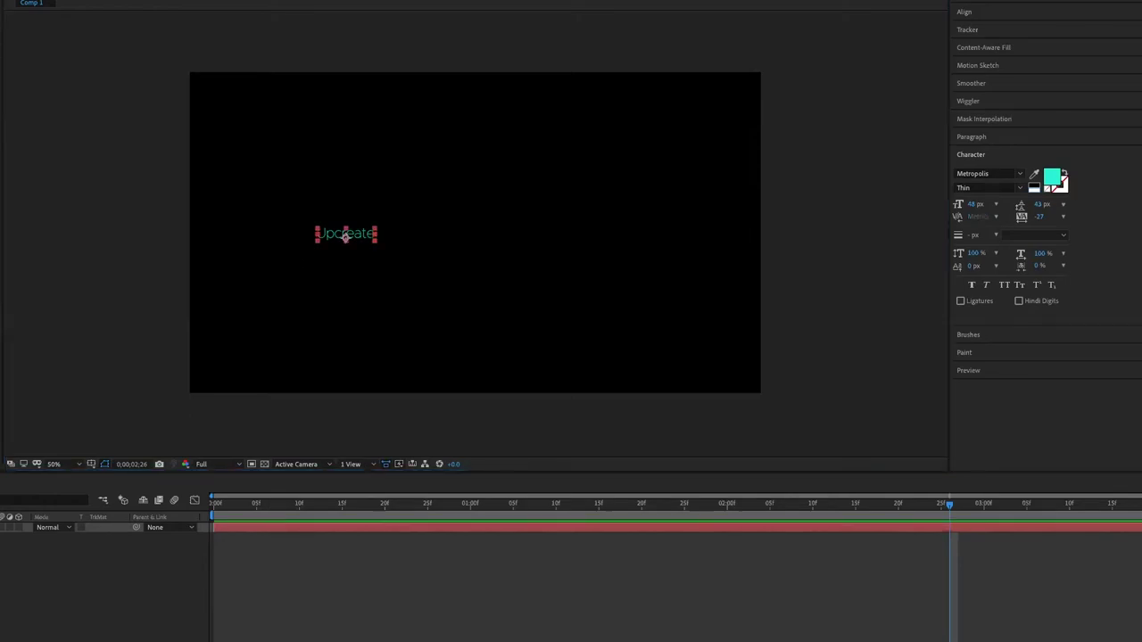
drag(376, 234, 595, 228)
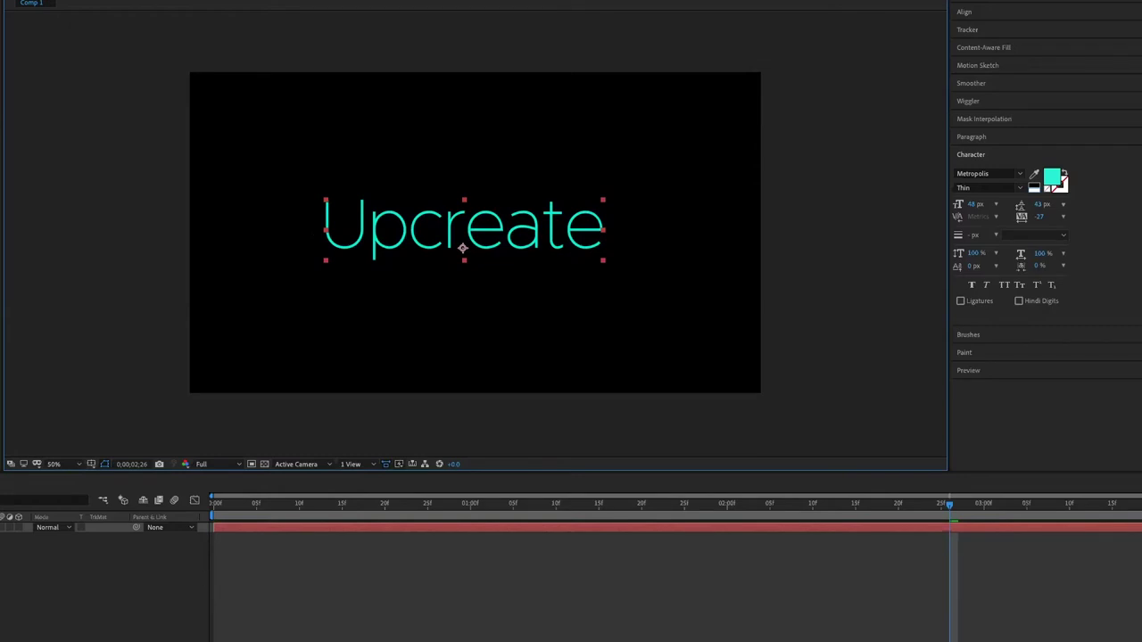
- Change the font style from Thin to Bold and zoom the viewer to 200%
click(1000, 188)
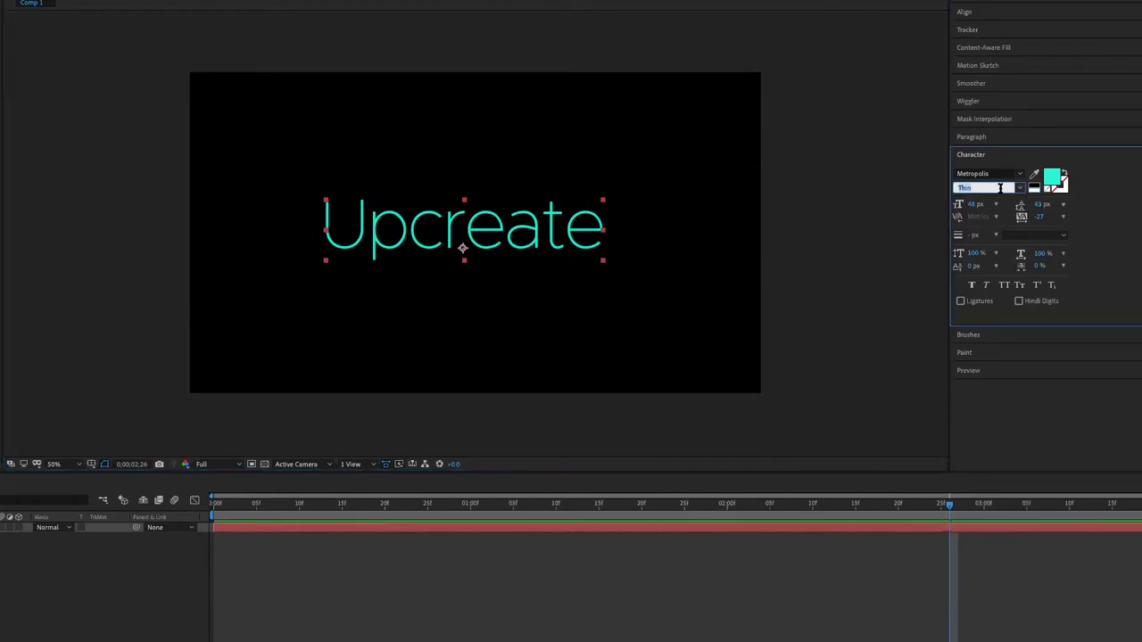
key(Down)
key(Down)
key(Down)
key(Down)
key(Down)
key(Down)
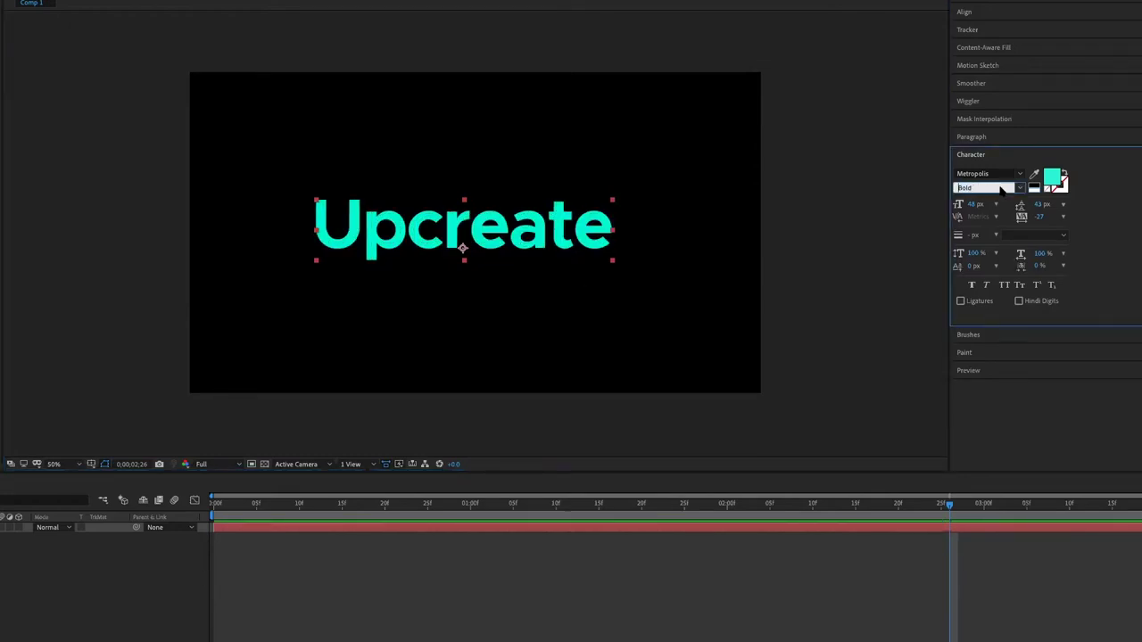
key(Return)
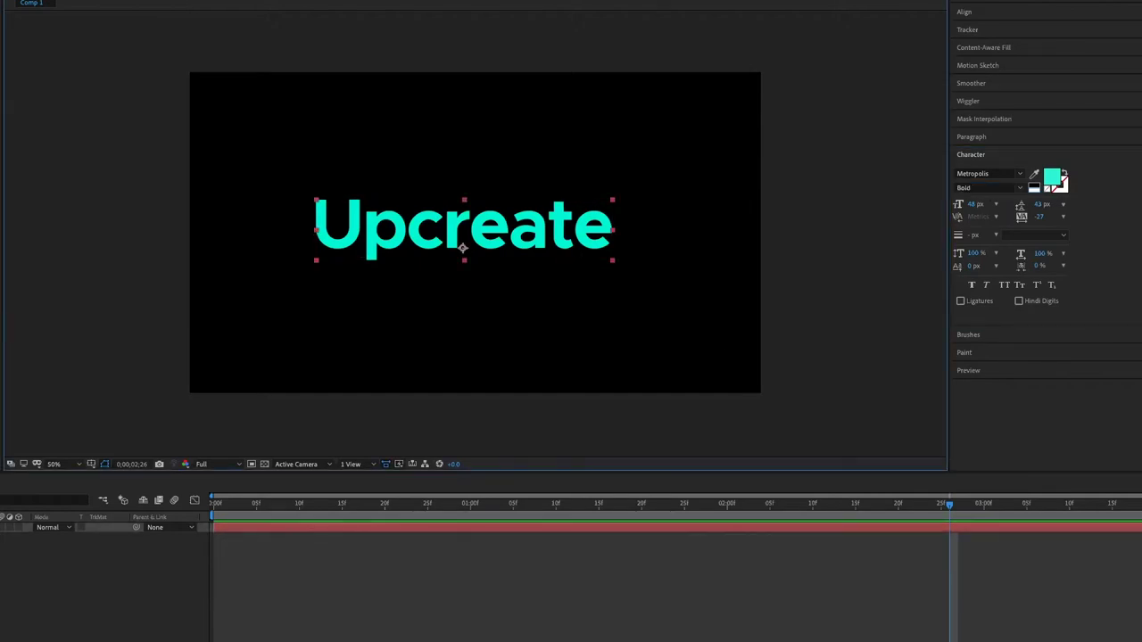
key(period)
- Nudge Upcreate right and down, then draw and undo trial rectangular masks
drag(542, 288, 579, 326)
key(q)
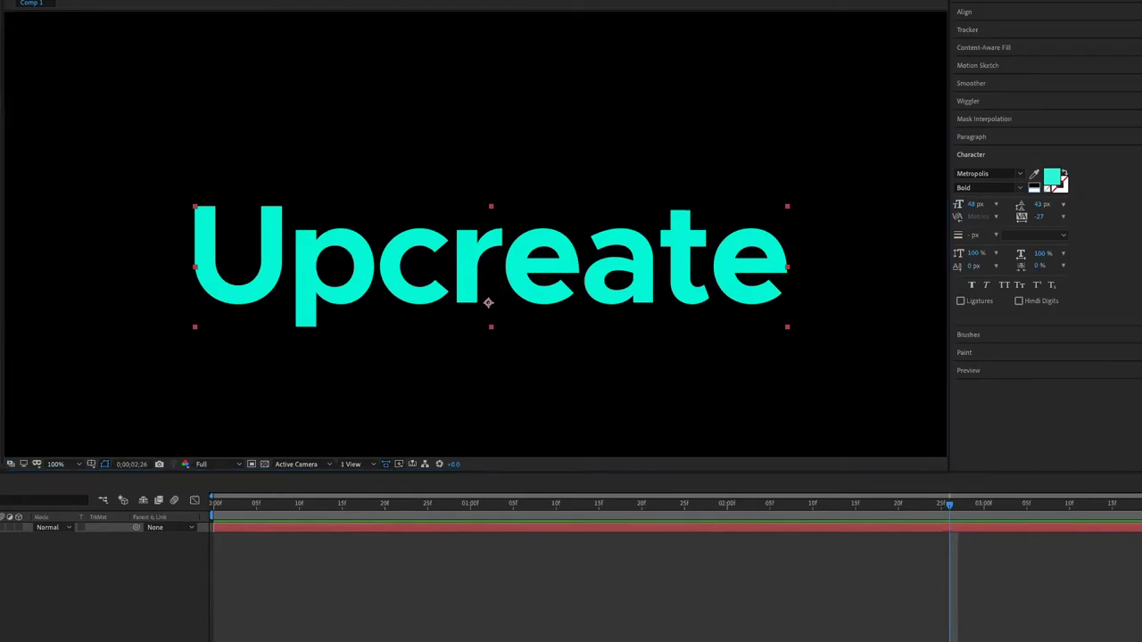
drag(137, 169, 332, 297)
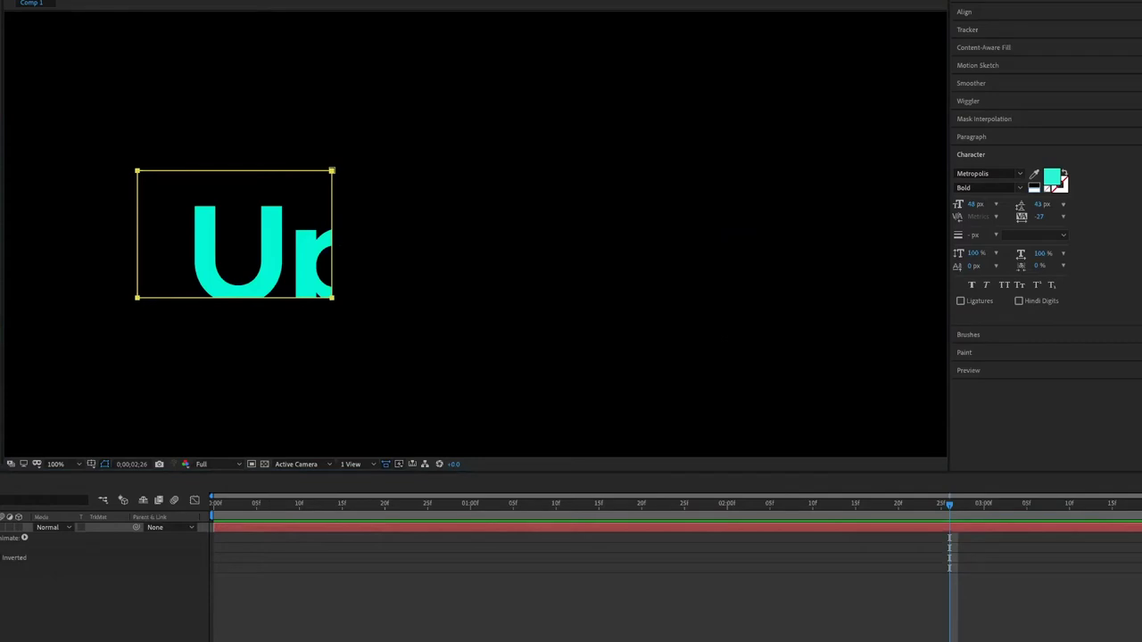
key(ctrl+z)
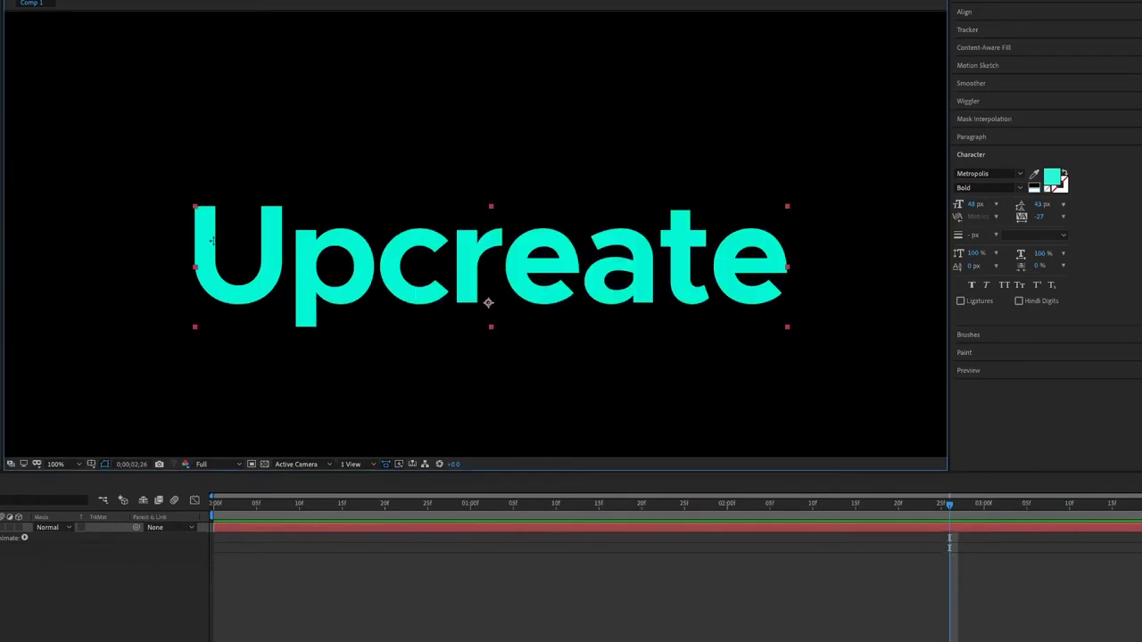
drag(149, 180, 567, 361)
key(ctrl+z)
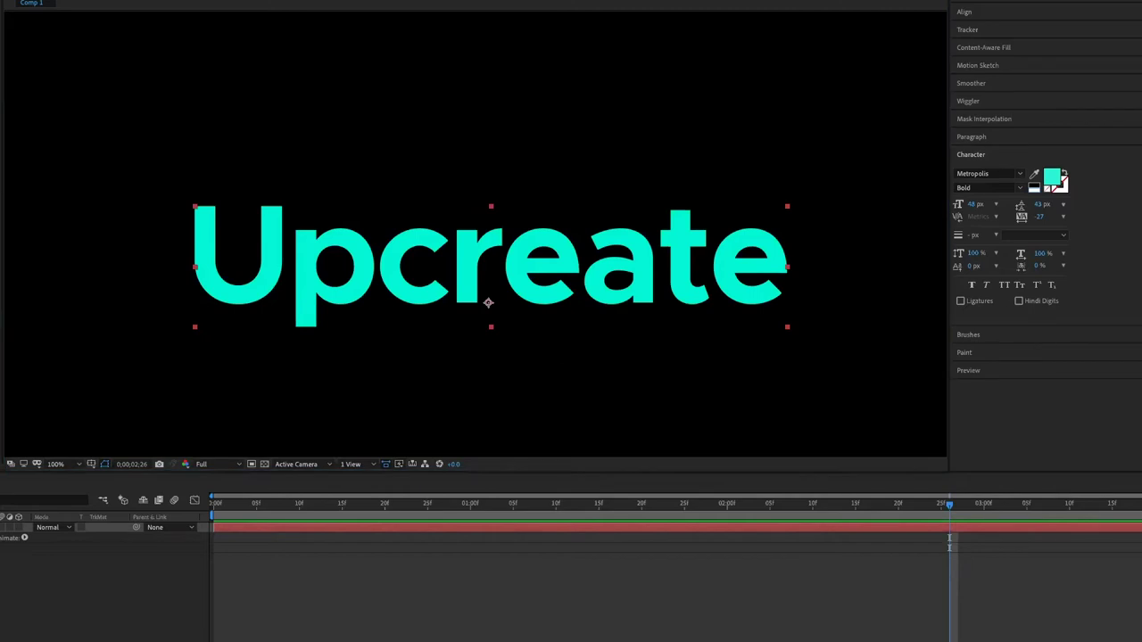
- Zoom in on the word's start and place a first path point above the U
key(ctrl+z)
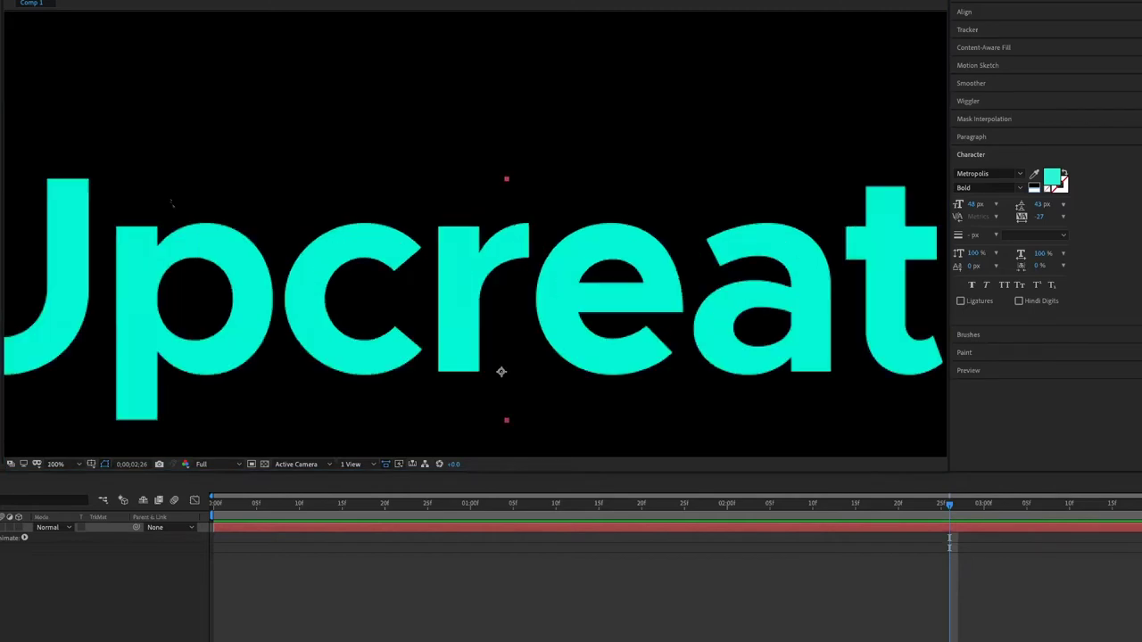
key(ctrl+z)
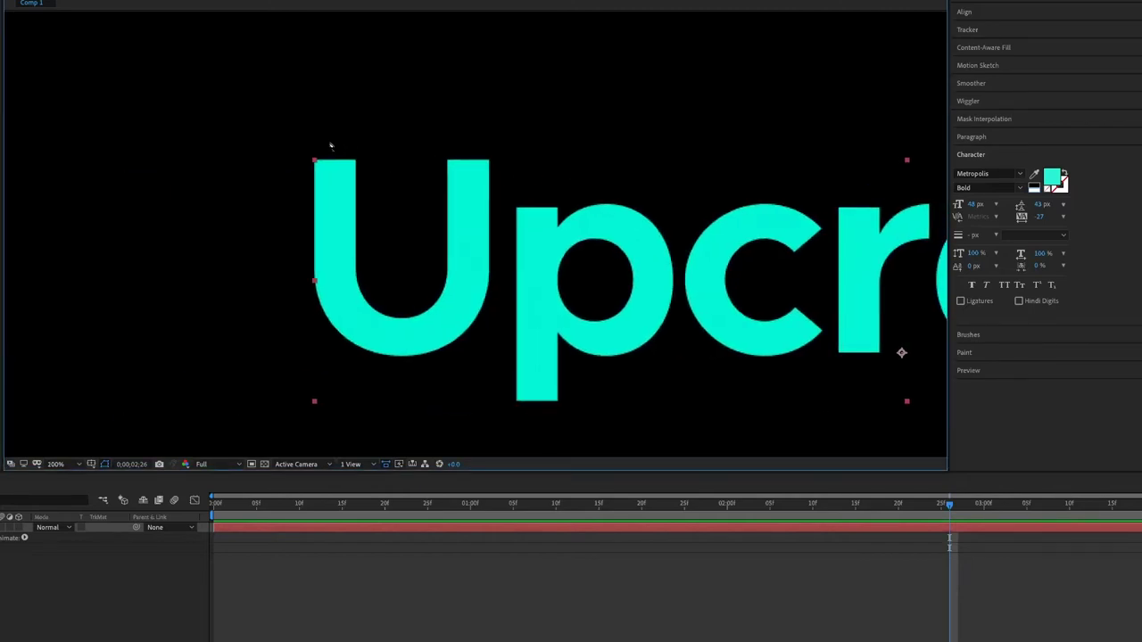
click(332, 119)
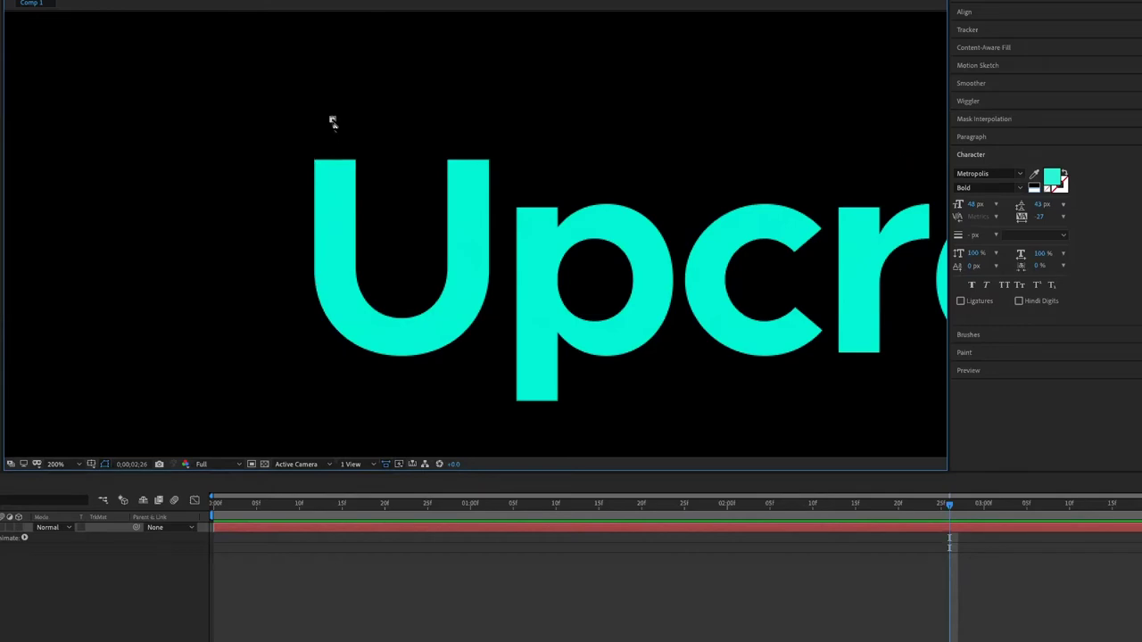
- Trace the path down the U's left arm, around its bottom and up the right arm
click(332, 266)
drag(401, 347, 408, 343)
key(ctrl+z)
click(397, 340)
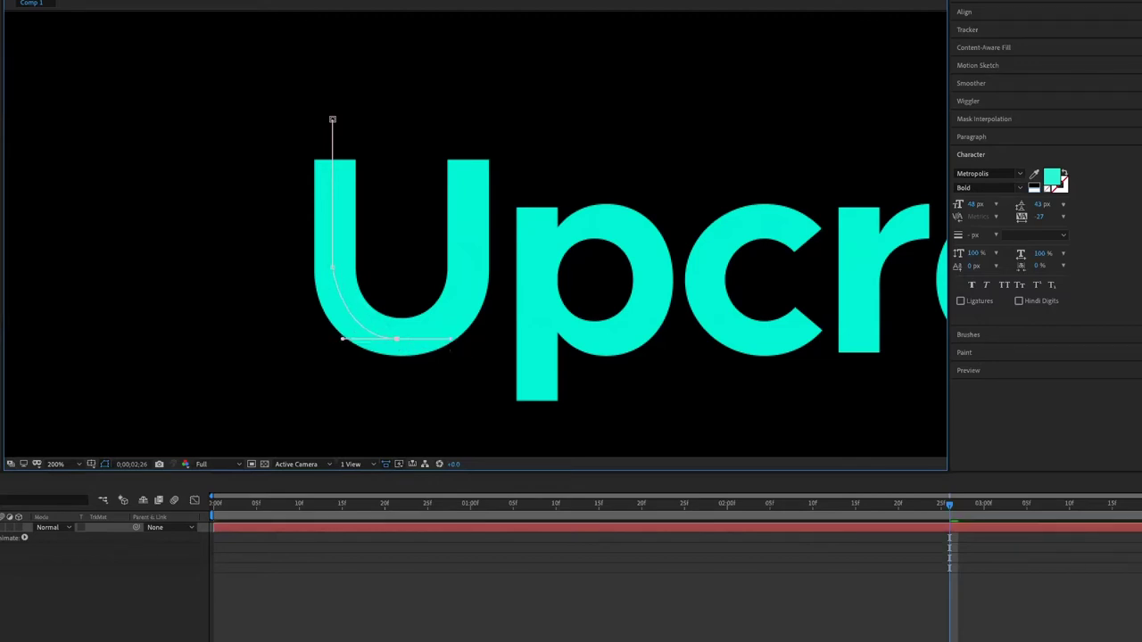
drag(466, 267, 468, 257)
click(467, 124)
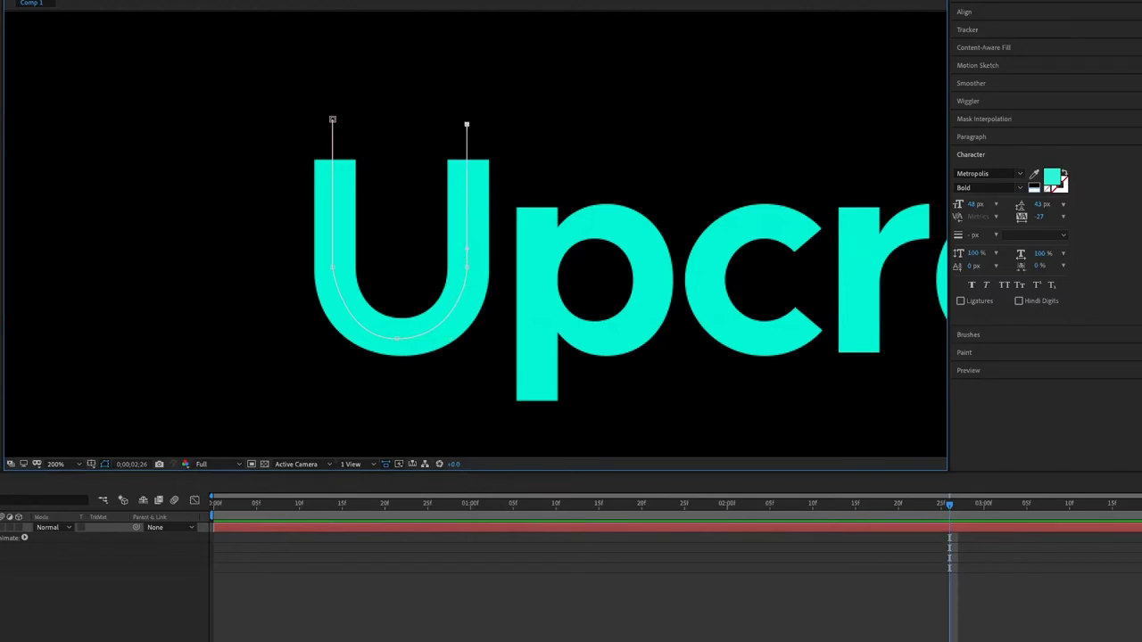
click(402, 133)
click(404, 418)
scroll(441, 332, down, 2)
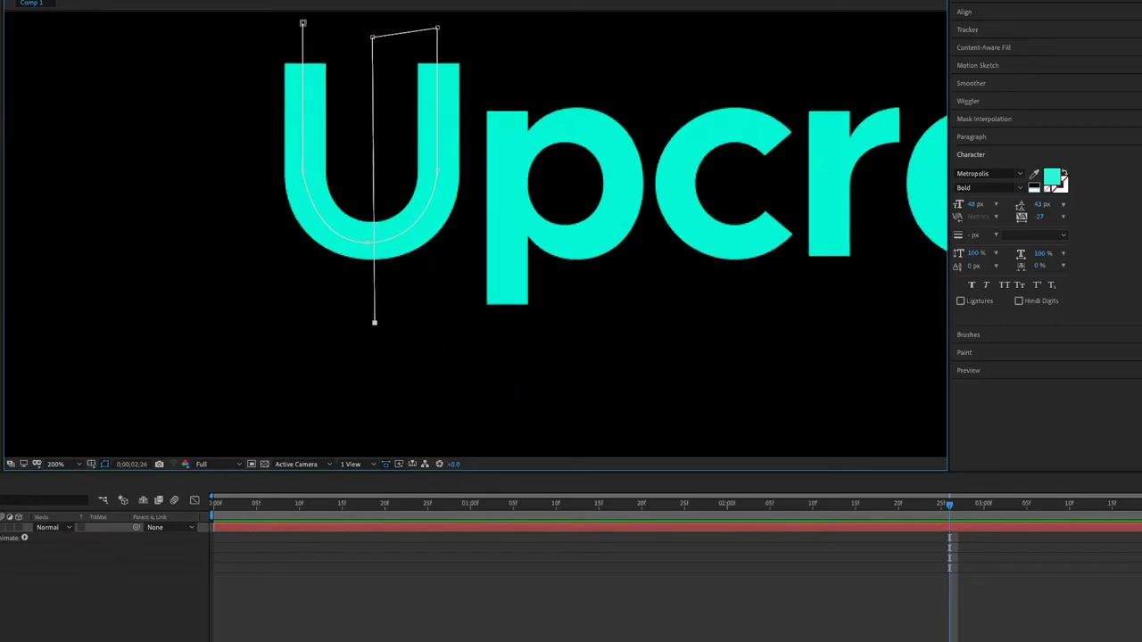
key(ctrl+z)
- Extend the path up the p's stem and curve it around the p's bowl
shift+click(510, 384)
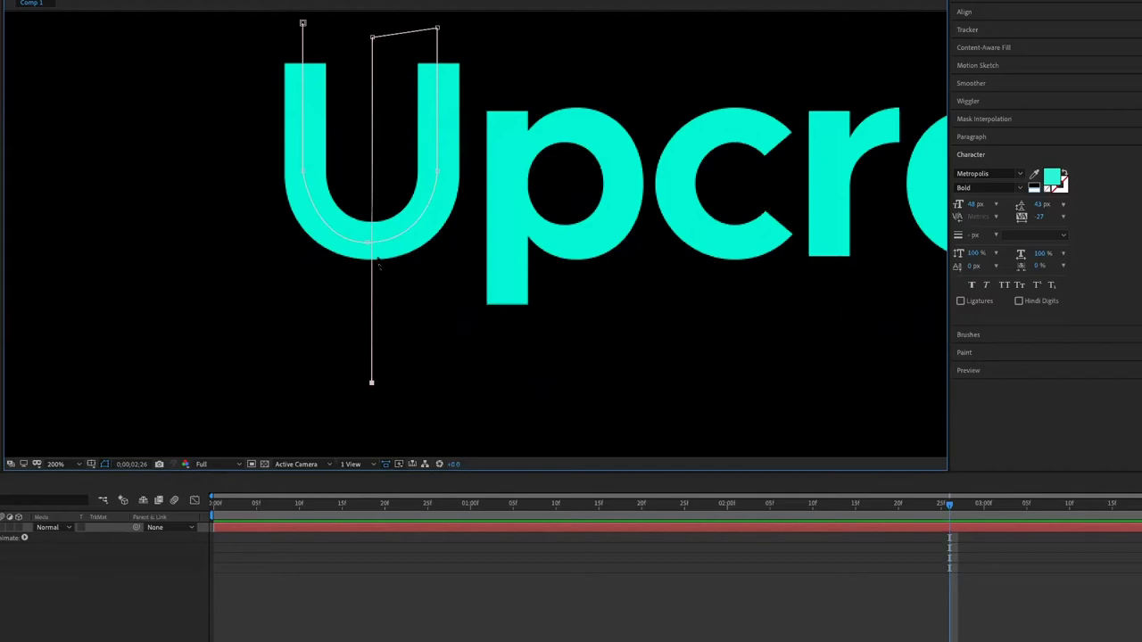
click(505, 373)
shift+click(503, 92)
drag(503, 138, 506, 138)
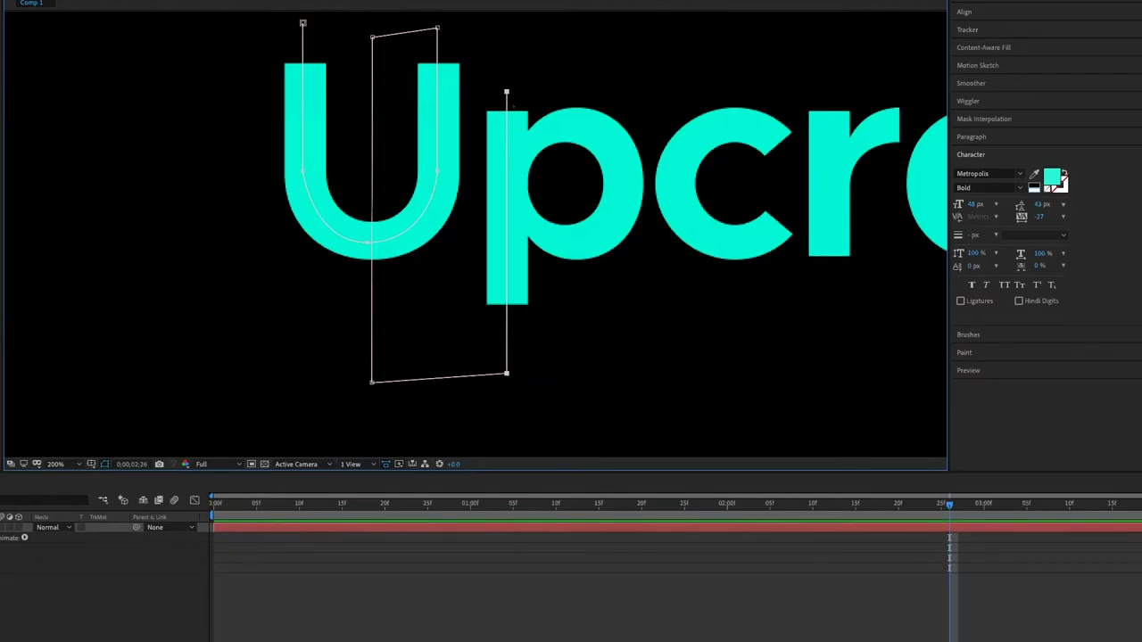
key(v)
mouse_move(518, 161)
mouse_down()
mouse_move(502, 177)
mouse_move(606, 126)
mouse_up()
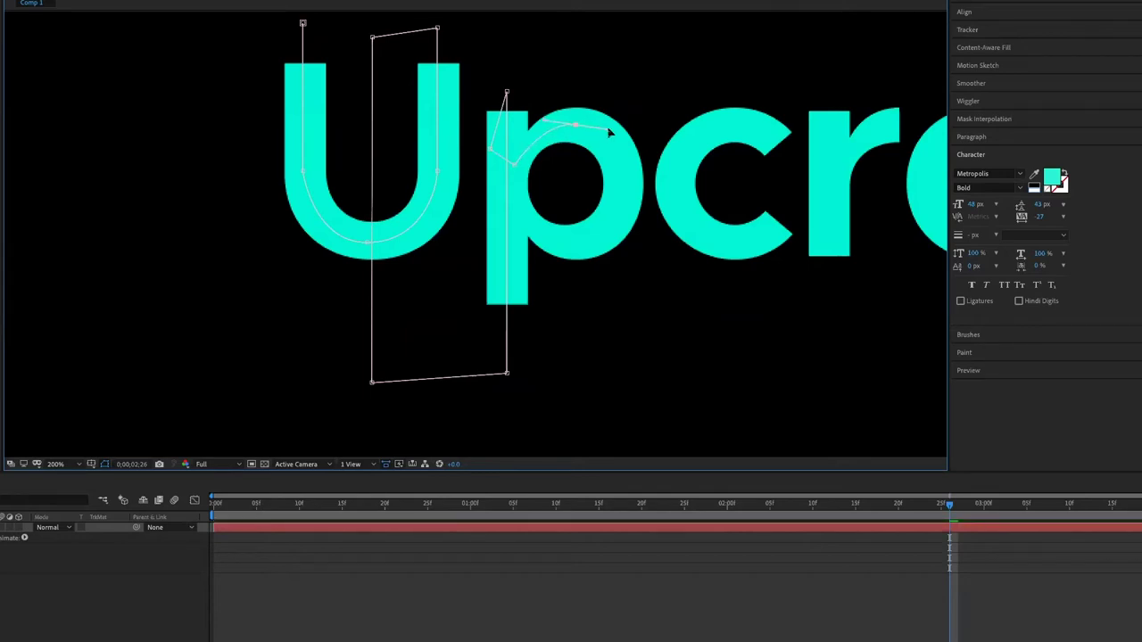
drag(621, 184, 620, 218)
mouse_move(541, 231)
mouse_down()
mouse_move(603, 264)
mouse_move(621, 331)
mouse_up()
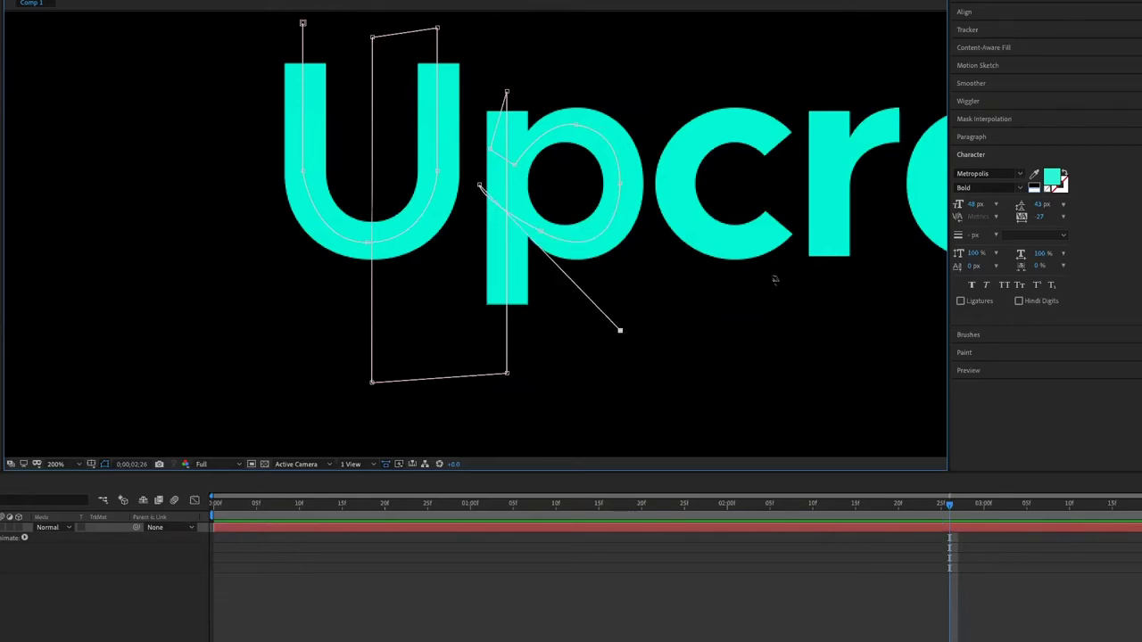
- Continue the path around the c, then delete the extra points beyond the U
click(774, 229)
key(ctrl+z)
click(765, 300)
click(776, 226)
drag(718, 239, 679, 225)
click(674, 159)
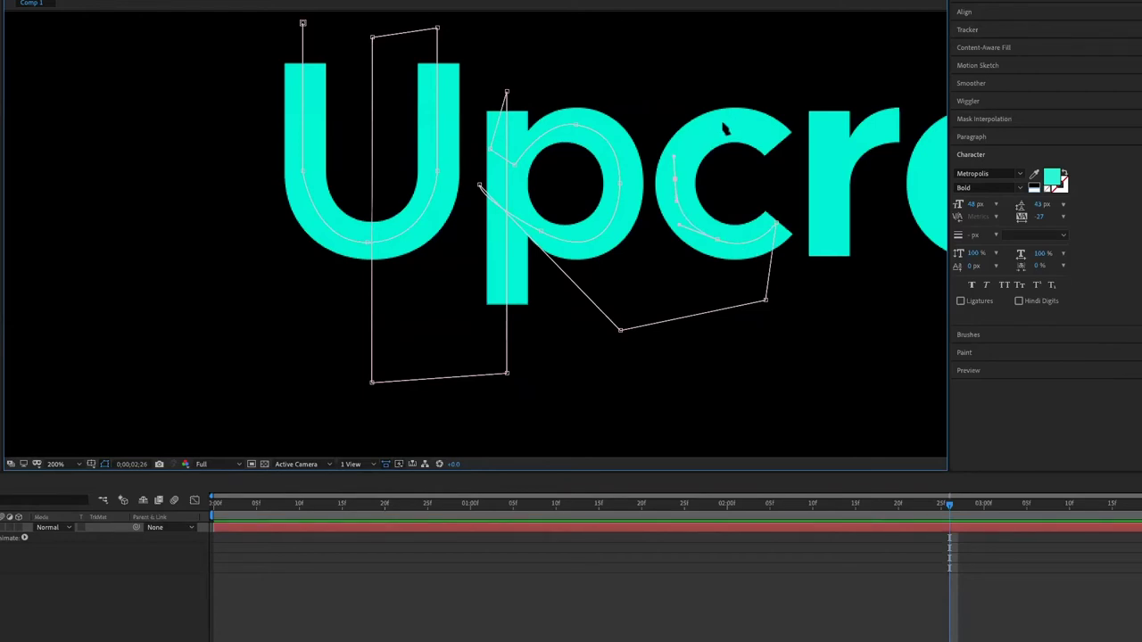
drag(724, 125, 754, 128)
click(775, 144)
key(ctrl+z)
key(ctrl+z)
key(ctrl+z)
key(ctrl+z)
key(ctrl+z)
key(ctrl+z)
key(ctrl+z)
key(ctrl+z)
key(ctrl+z)
key(ctrl+z)
key(ctrl+z)
key(ctrl+z)
key(ctrl+z)
key(ctrl+z)
key(ctrl+z)
key(ctrl+z)
key(ctrl+z)
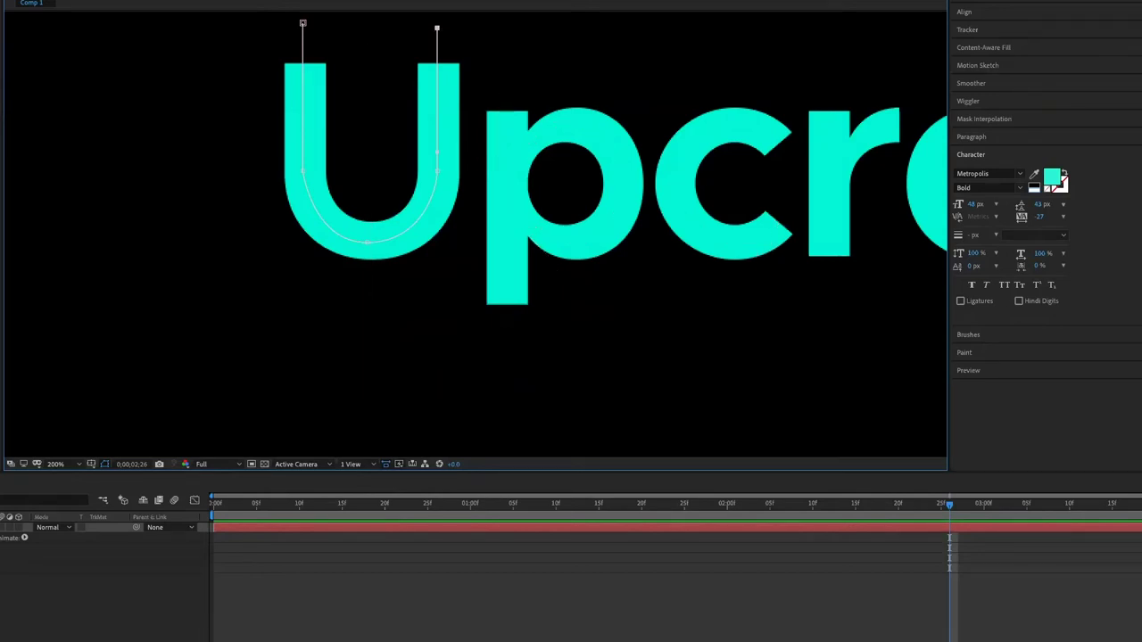
- With the Upcreate layer selected, draw a Pen path down the p's stem
click(320, 546)
click(318, 528)
click(318, 582)
click(322, 530)
key(g)
click(507, 324)
click(460, 561)
- Draw a curved path around the p's bowl, closing it at the stem
click(459, 530)
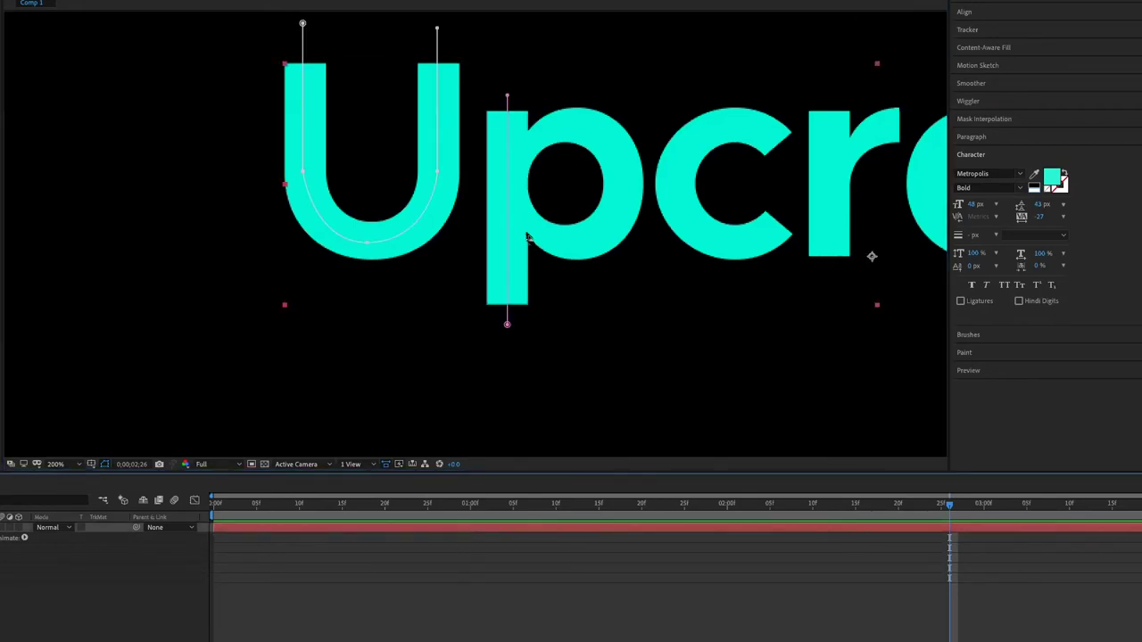
drag(559, 125, 589, 120)
drag(619, 173, 621, 212)
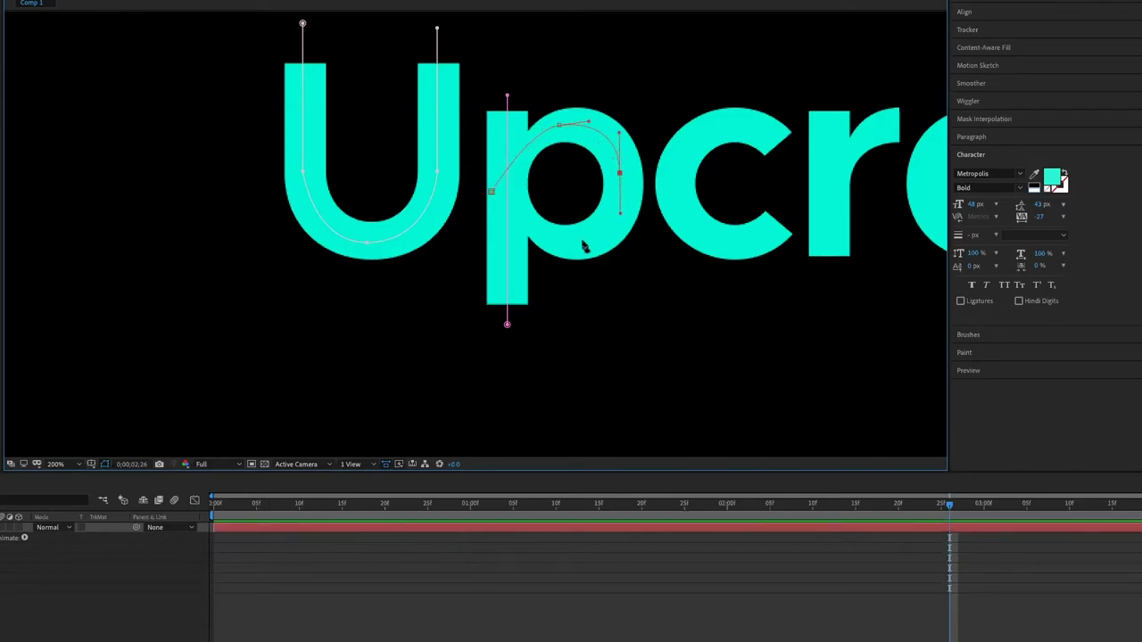
drag(574, 242, 538, 244)
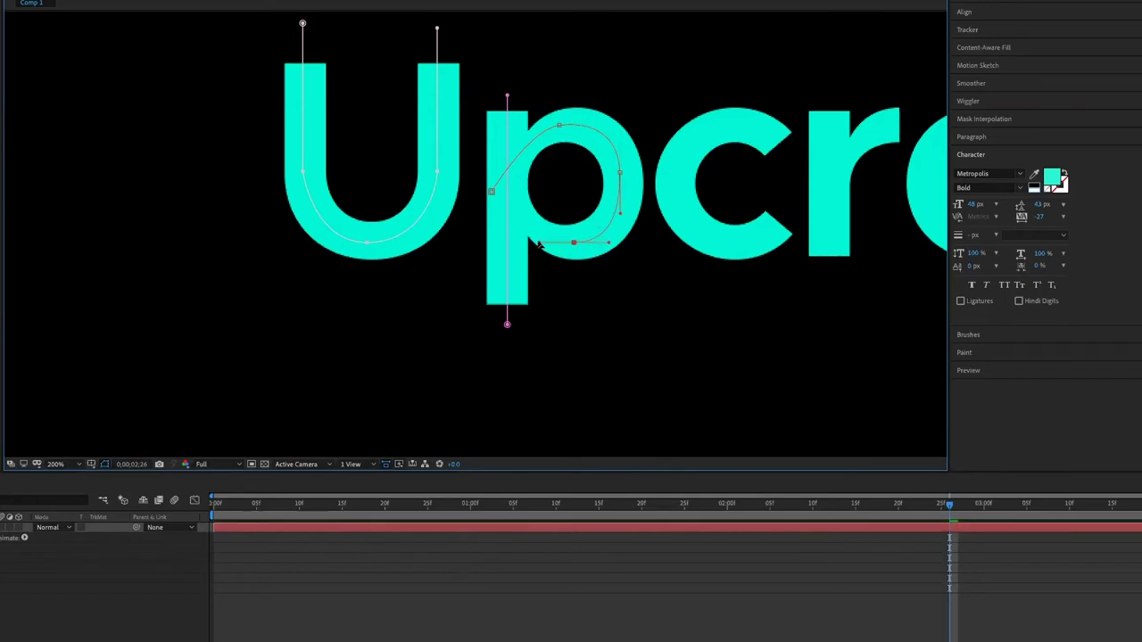
click(506, 186)
click(545, 578)
- Trace a curved path around the c, then start a new path at the r stem's top
click(551, 528)
drag(872, 256, 748, 299)
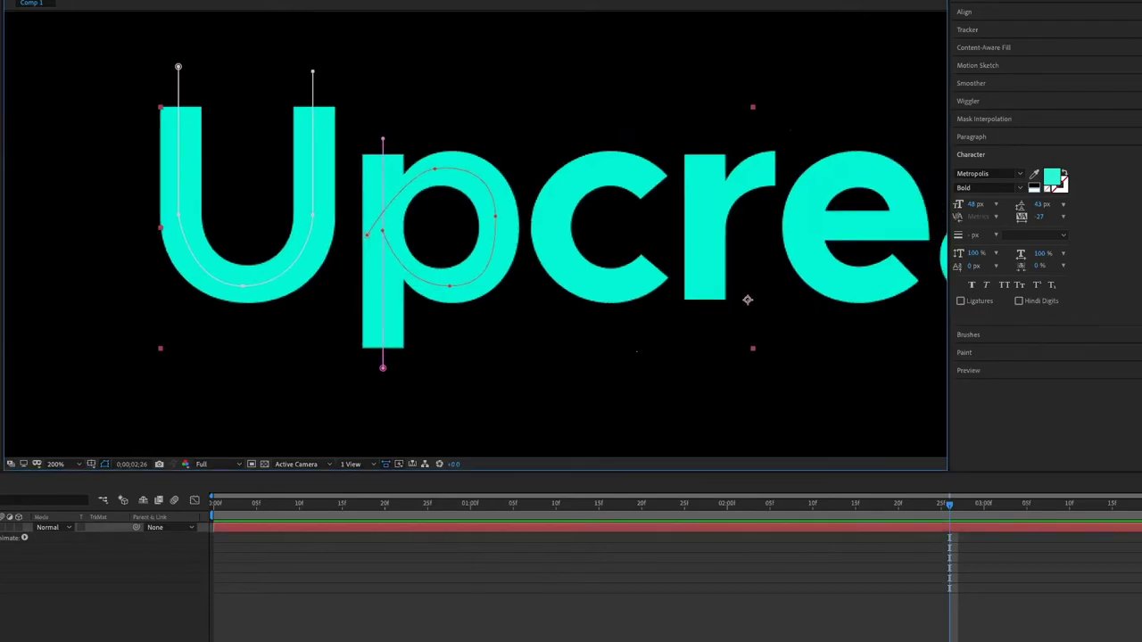
click(658, 193)
drag(607, 167, 571, 172)
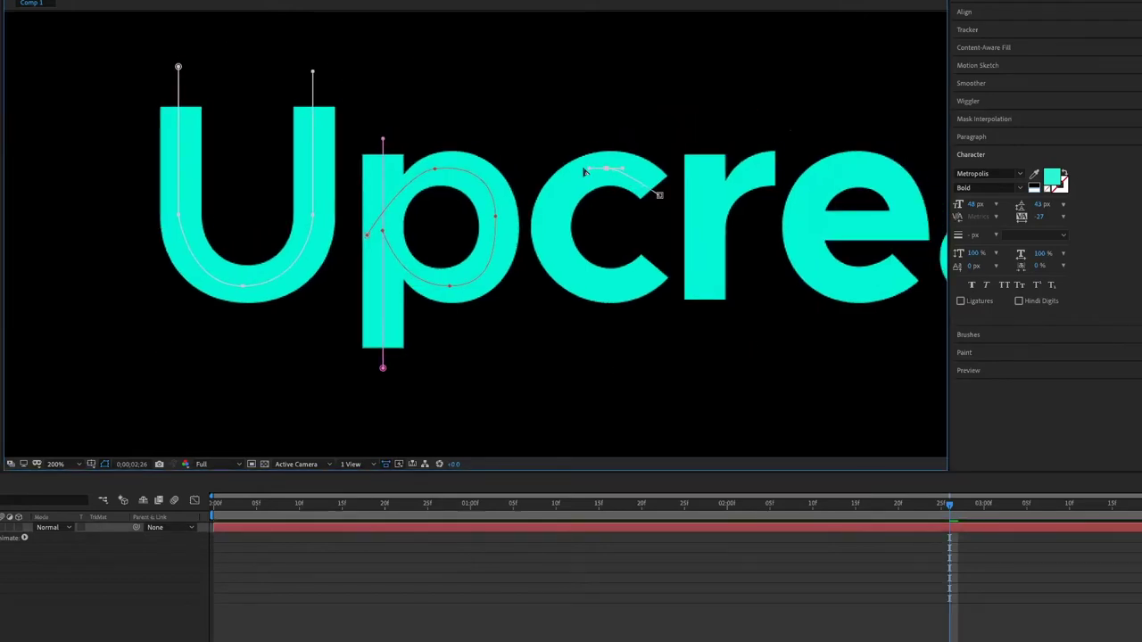
mouse_move(550, 229)
mouse_down()
mouse_move(551, 261)
mouse_move(623, 291)
mouse_move(660, 256)
mouse_up()
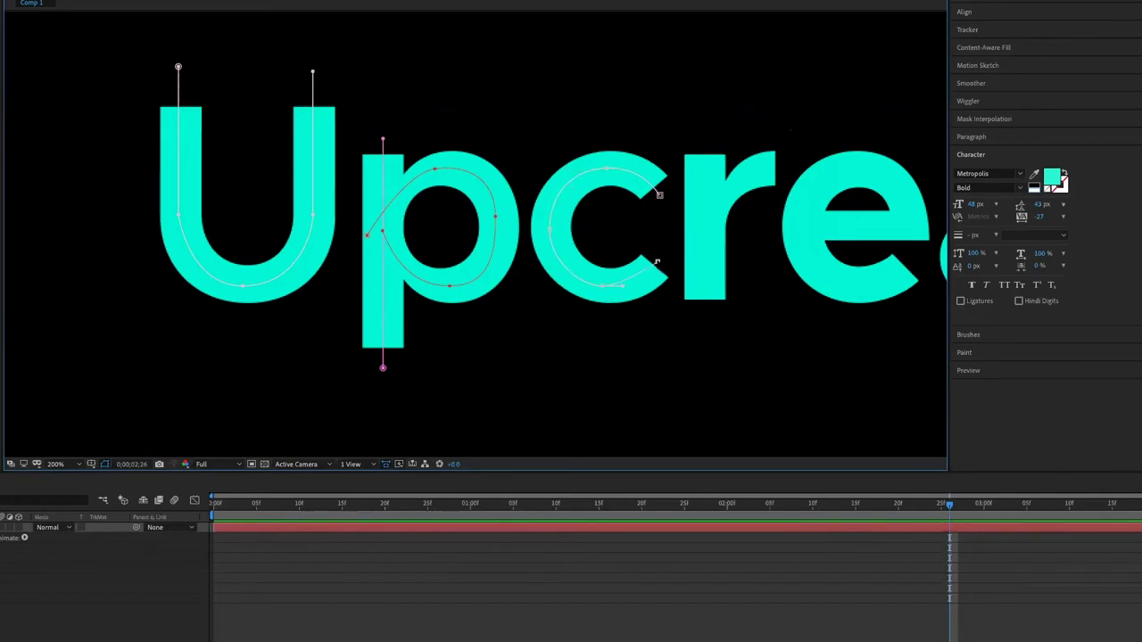
key(v)
drag(707, 172, 567, 226)
key(g)
click(561, 371)
- Finish the r's paths by ending its stem at the base and curving over its arm
key(v)
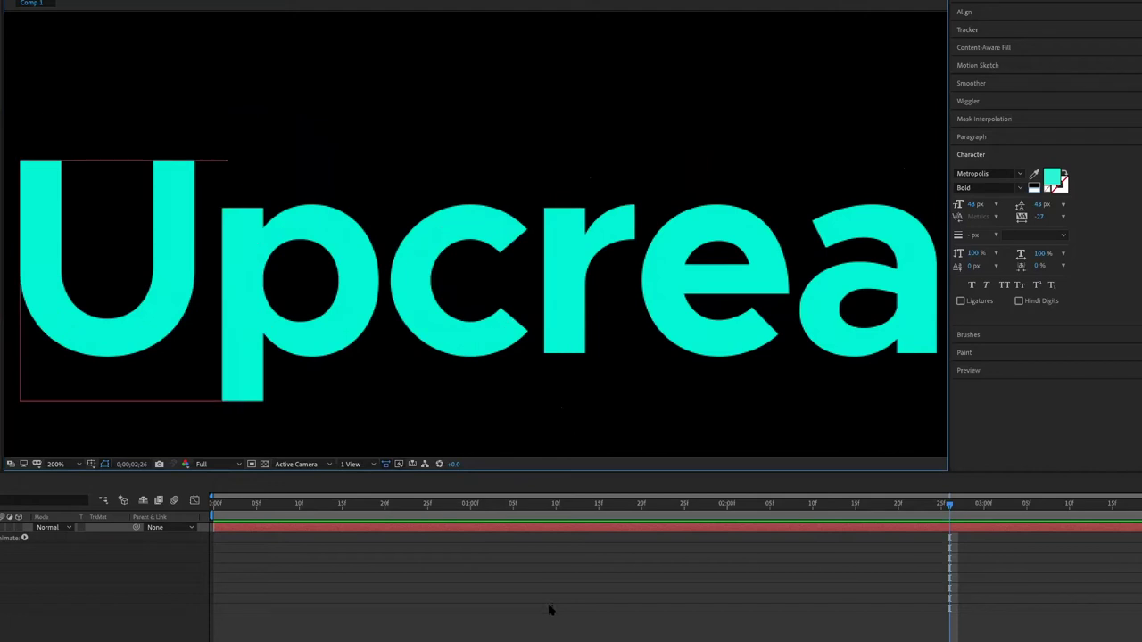
click(556, 528)
click(569, 279)
drag(639, 219, 692, 219)
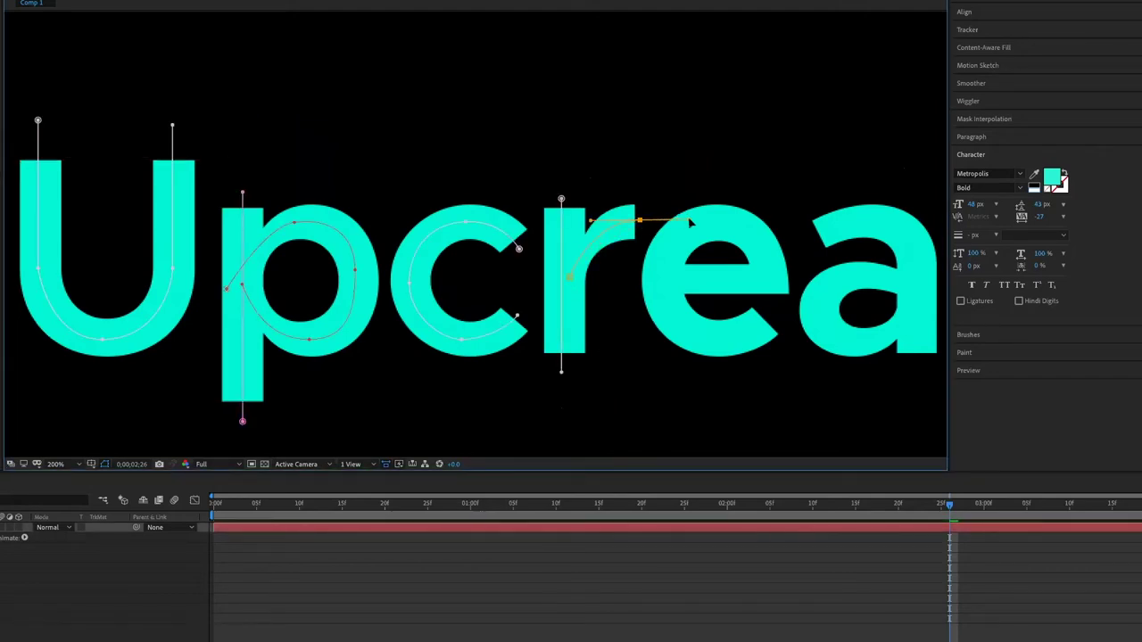
- Trace a curving path through the second e, from its crossbar over the top and round the bowl
click(584, 534)
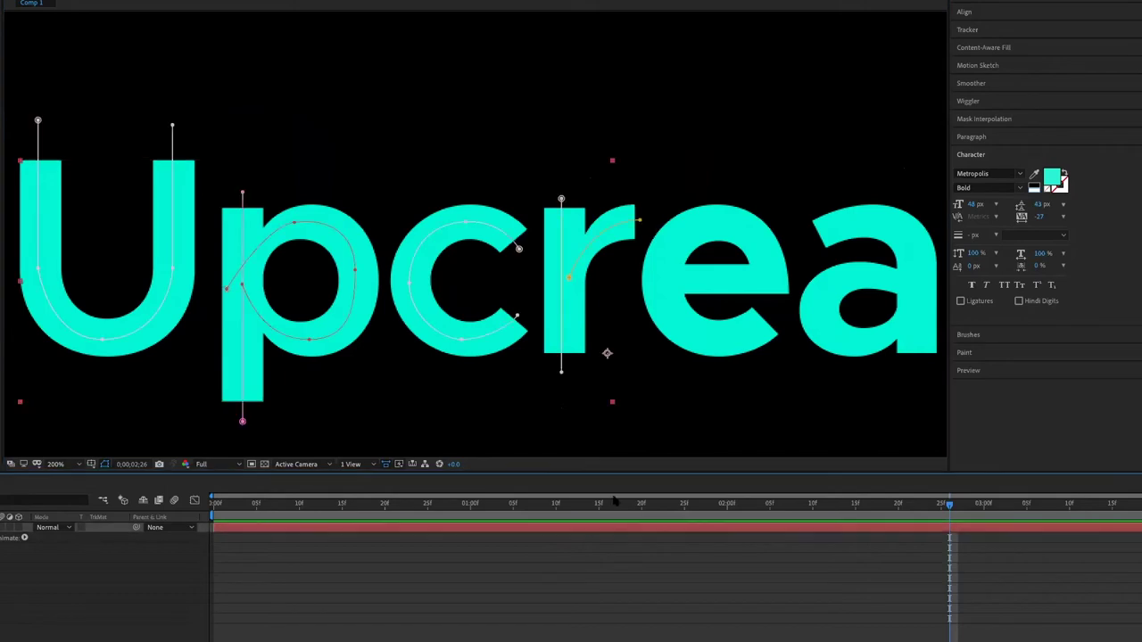
drag(667, 286, 531, 297)
click(527, 289)
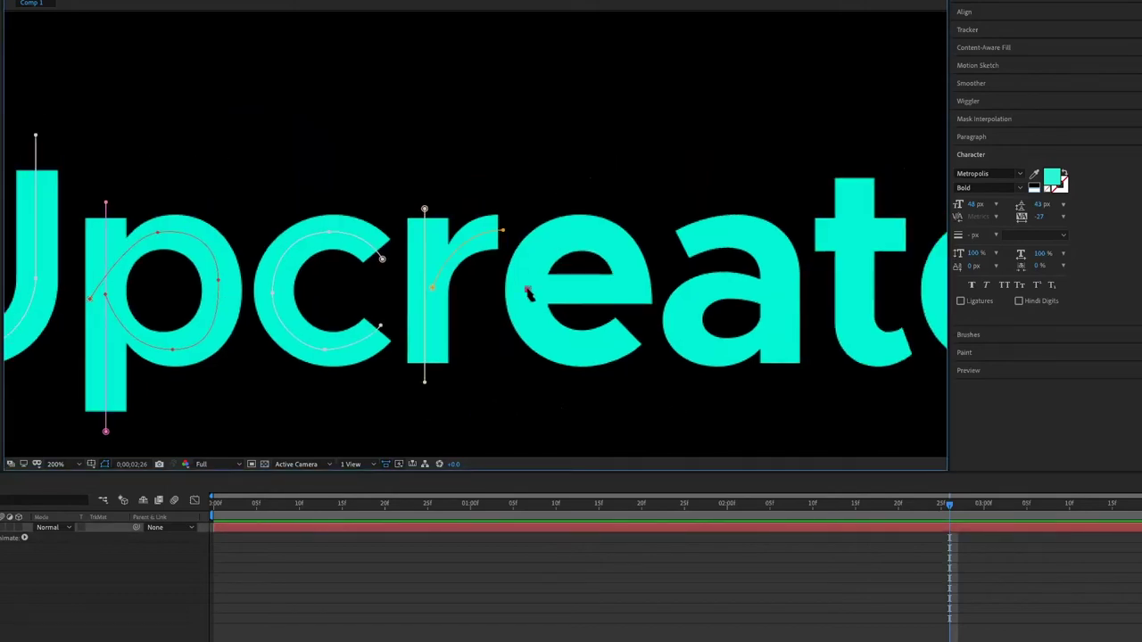
click(632, 289)
drag(575, 232, 520, 232)
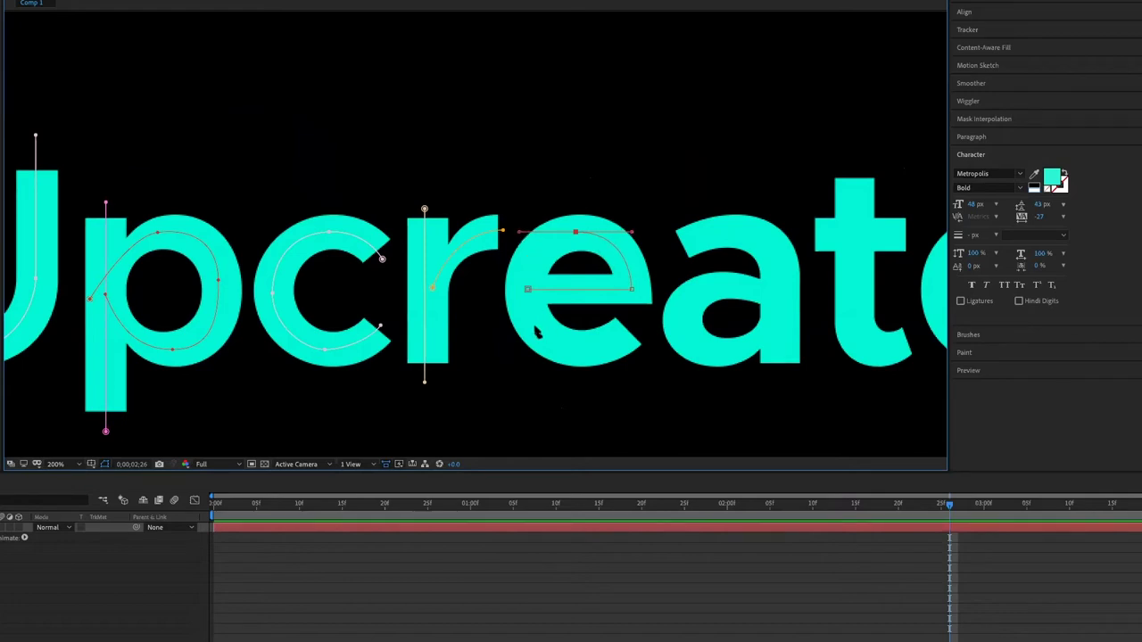
mouse_move(535, 325)
mouse_down()
mouse_move(549, 355)
mouse_move(551, 346)
mouse_up()
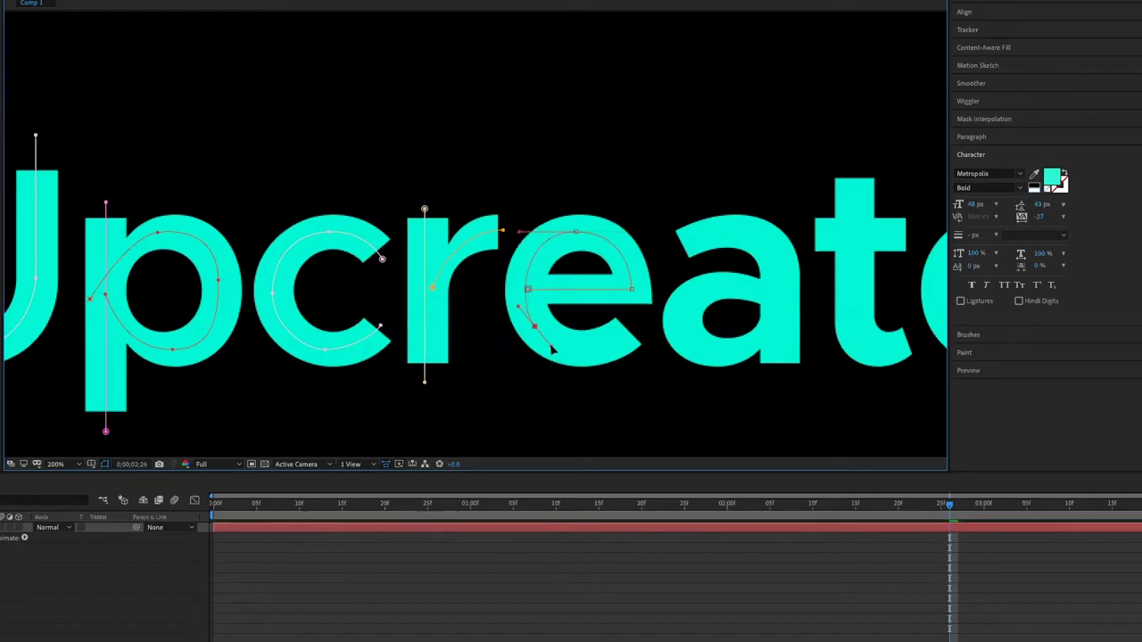
drag(630, 331, 670, 296)
click(563, 530)
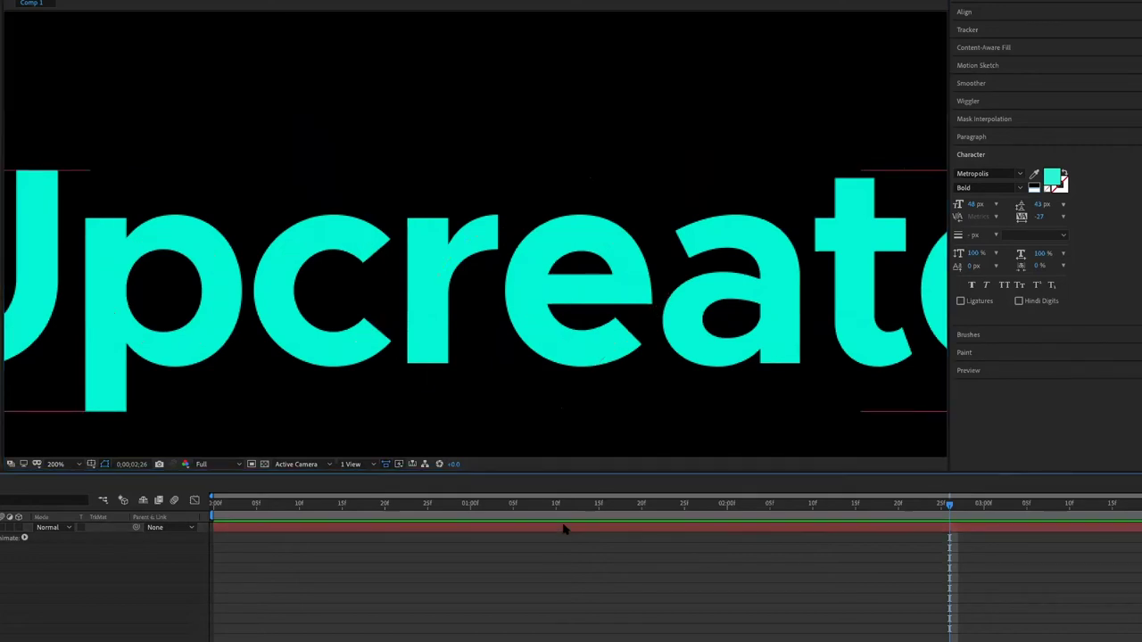
- Draw a path over the top of the a and down its right stem
drag(694, 260, 487, 261)
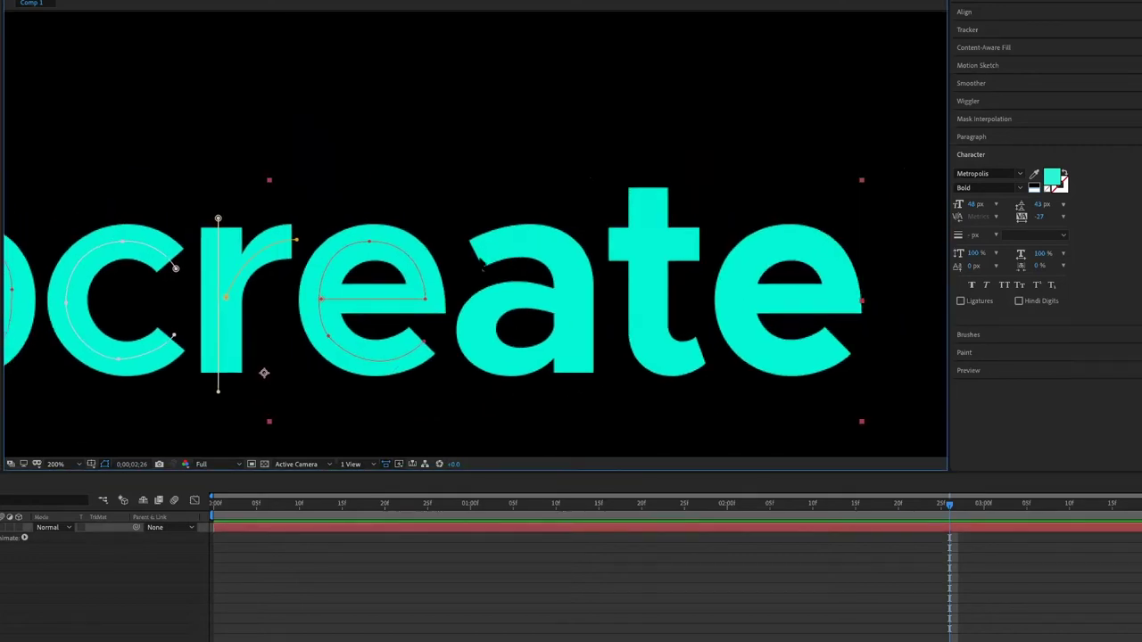
click(467, 257)
drag(549, 243, 576, 262)
drag(573, 312, 573, 331)
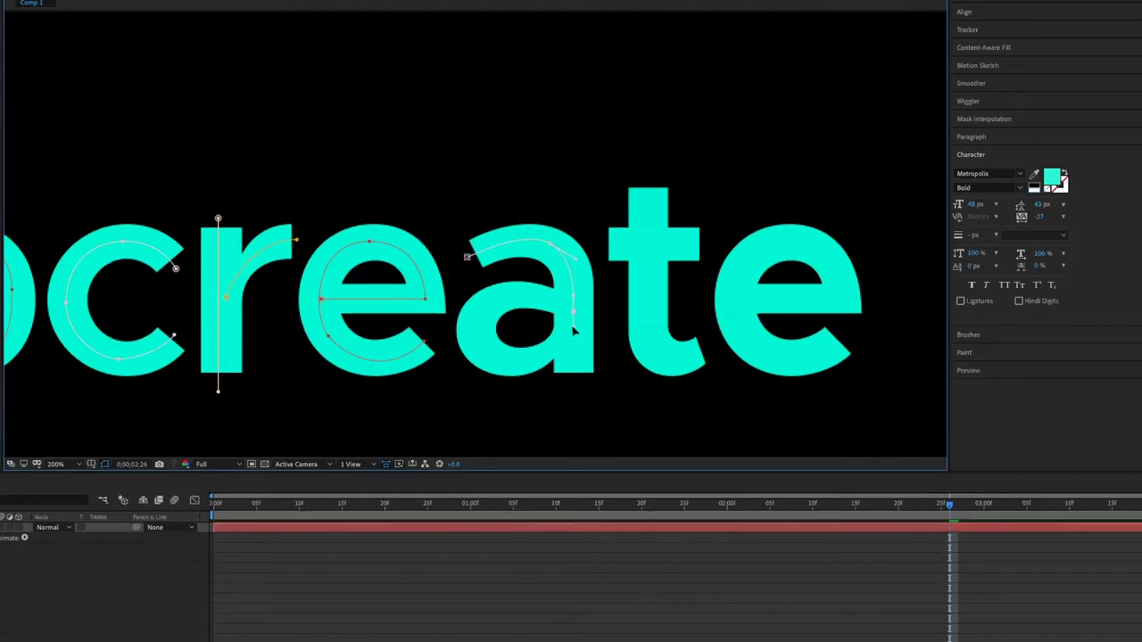
click(573, 387)
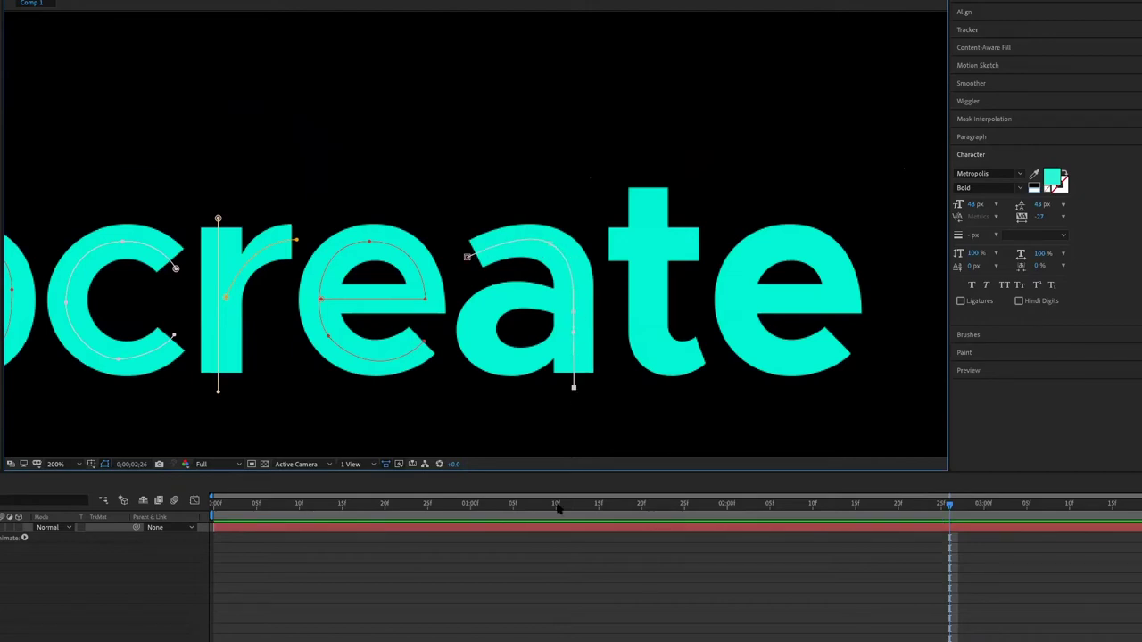
click(564, 553)
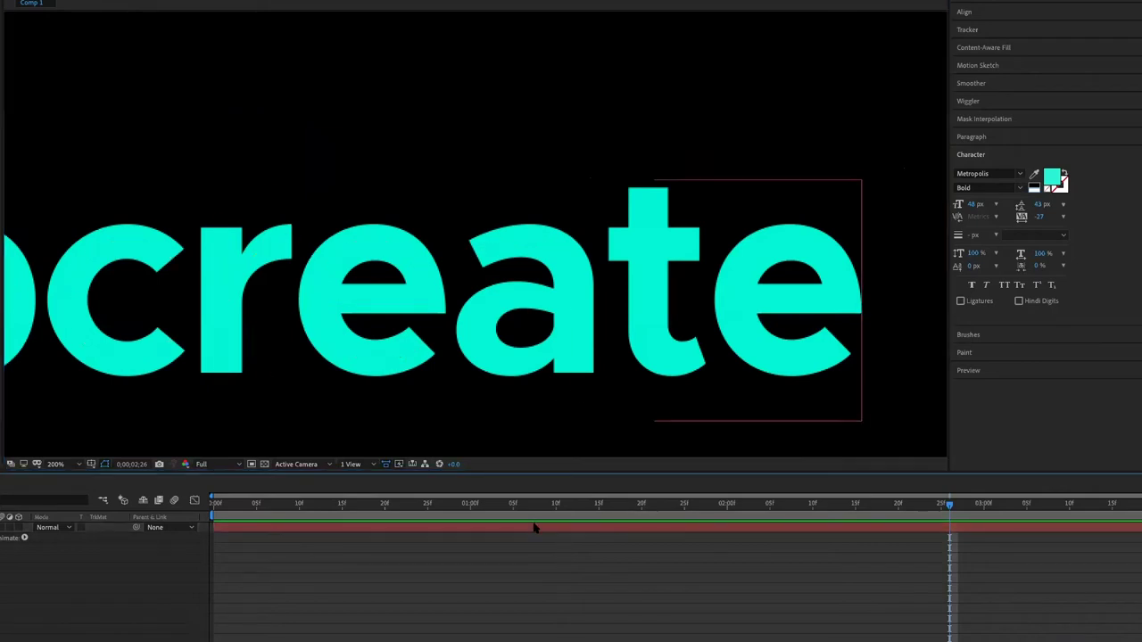
click(534, 527)
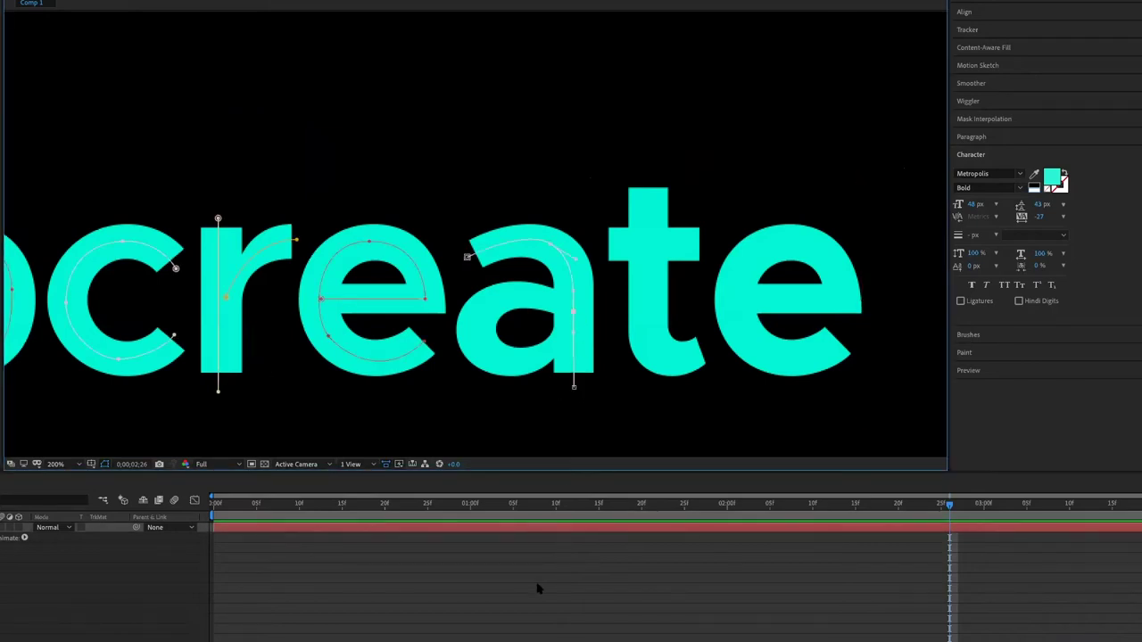
- Draw a closed path around the a's bowl
click(584, 315)
drag(521, 296, 486, 293)
drag(478, 334, 479, 349)
drag(552, 351, 592, 318)
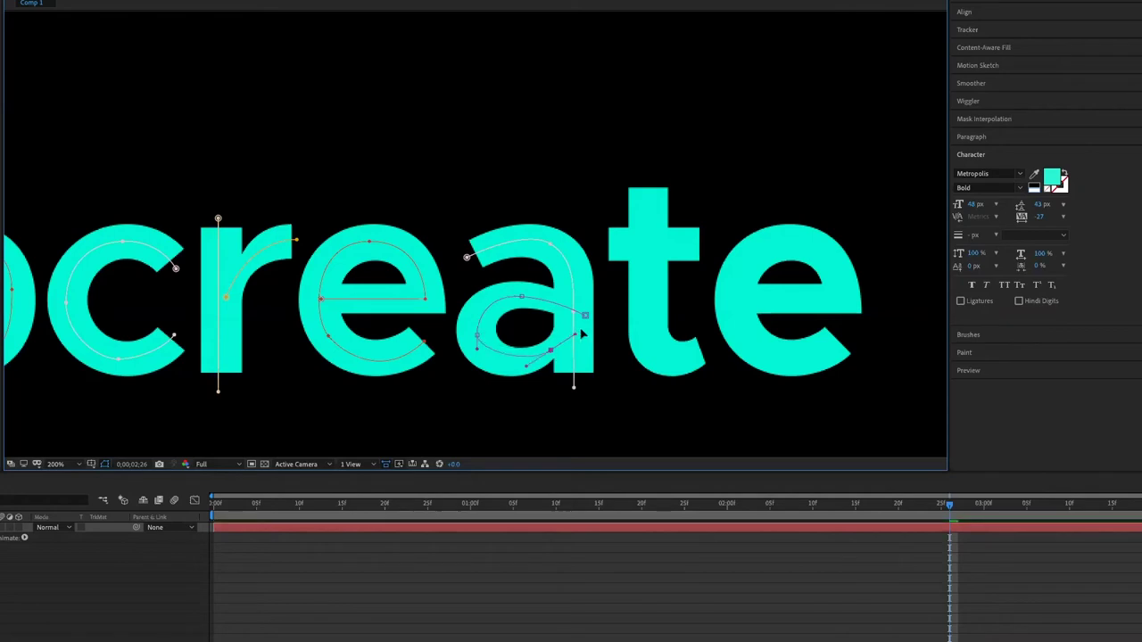
click(584, 315)
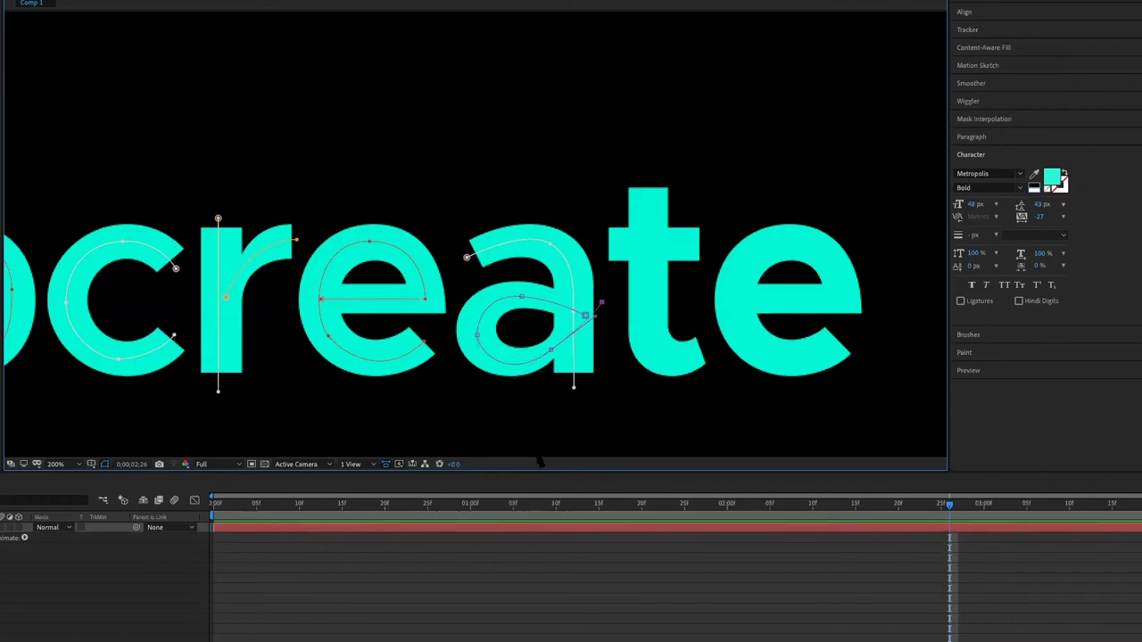
click(489, 553)
click(498, 530)
- Trace the t's curved stem and a line across its crossbar
mouse_move(648, 192)
mouse_down()
mouse_move(495, 191)
mouse_move(496, 315)
mouse_up()
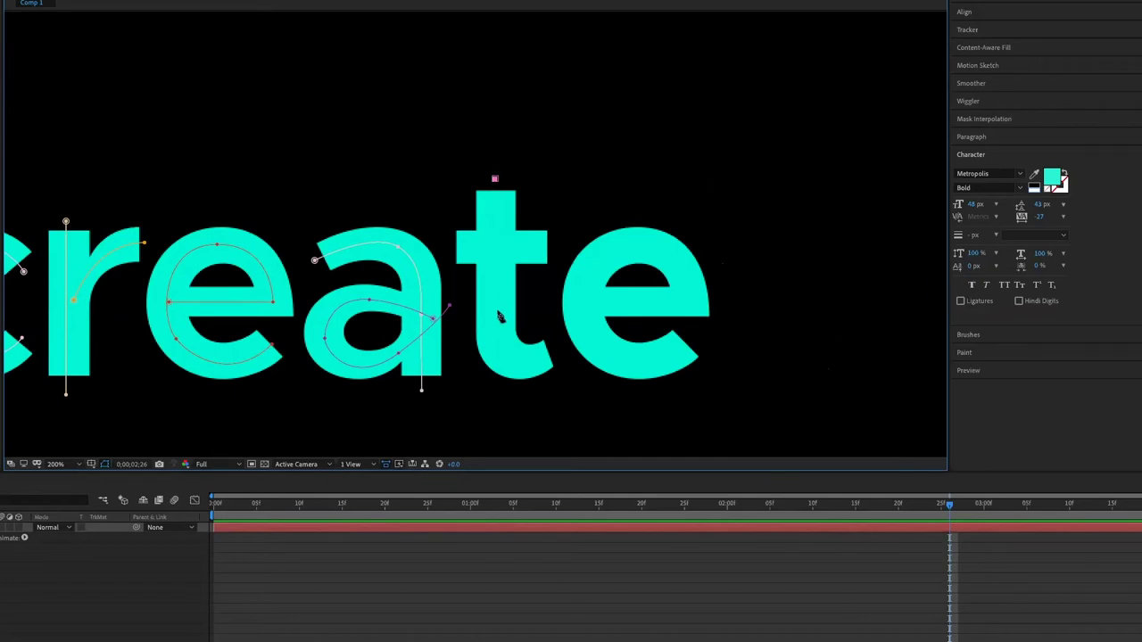
drag(519, 364, 536, 371)
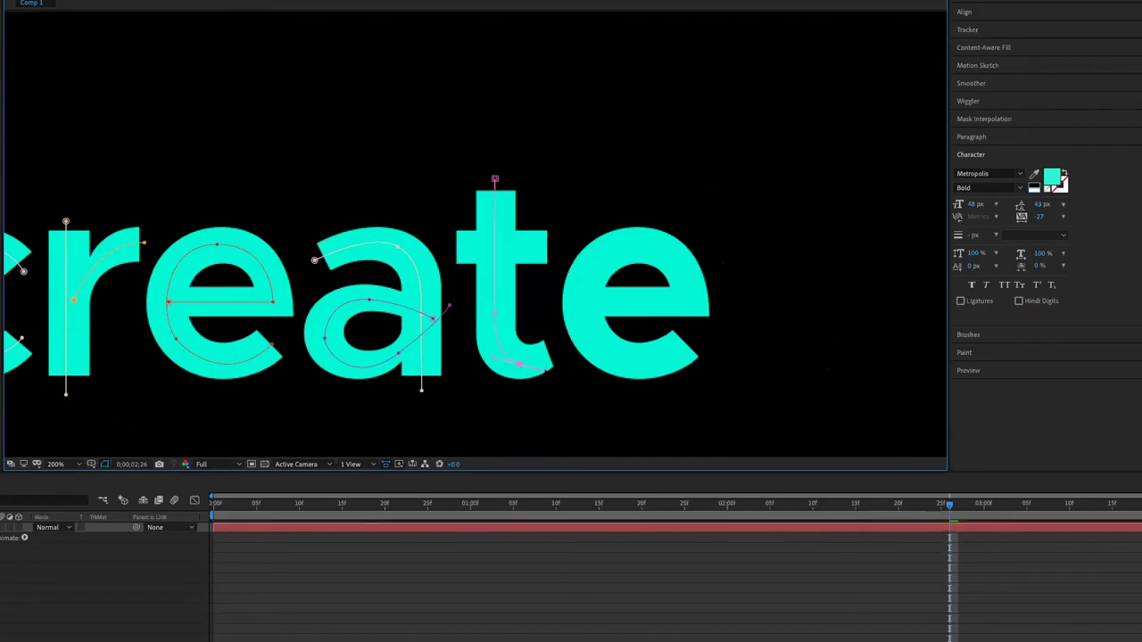
click(485, 541)
click(484, 526)
click(538, 256)
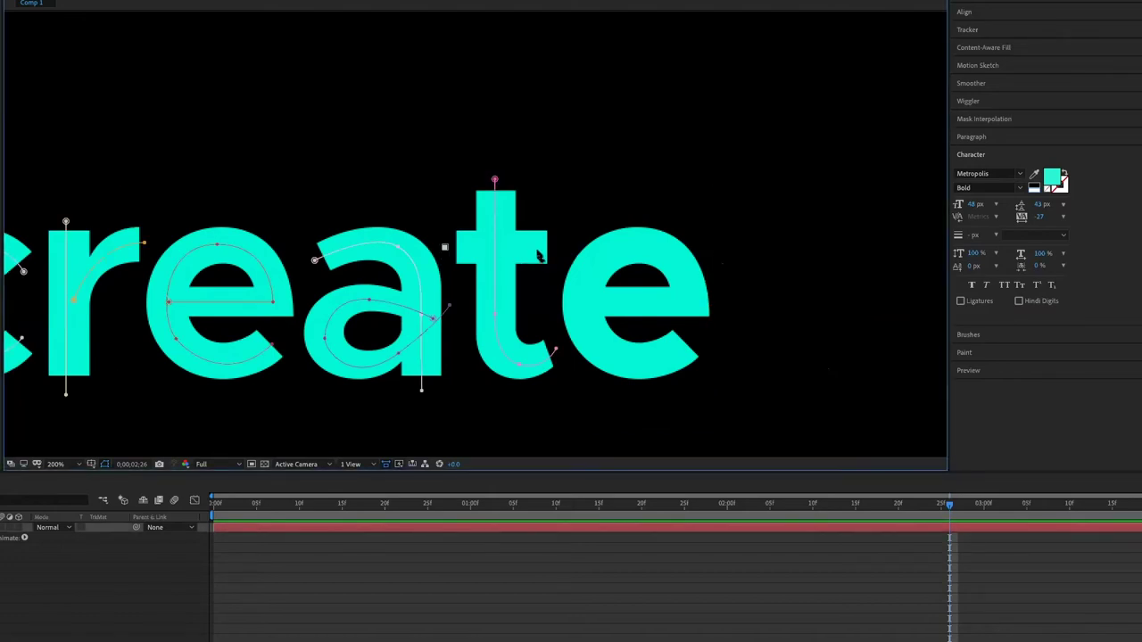
click(494, 565)
click(500, 529)
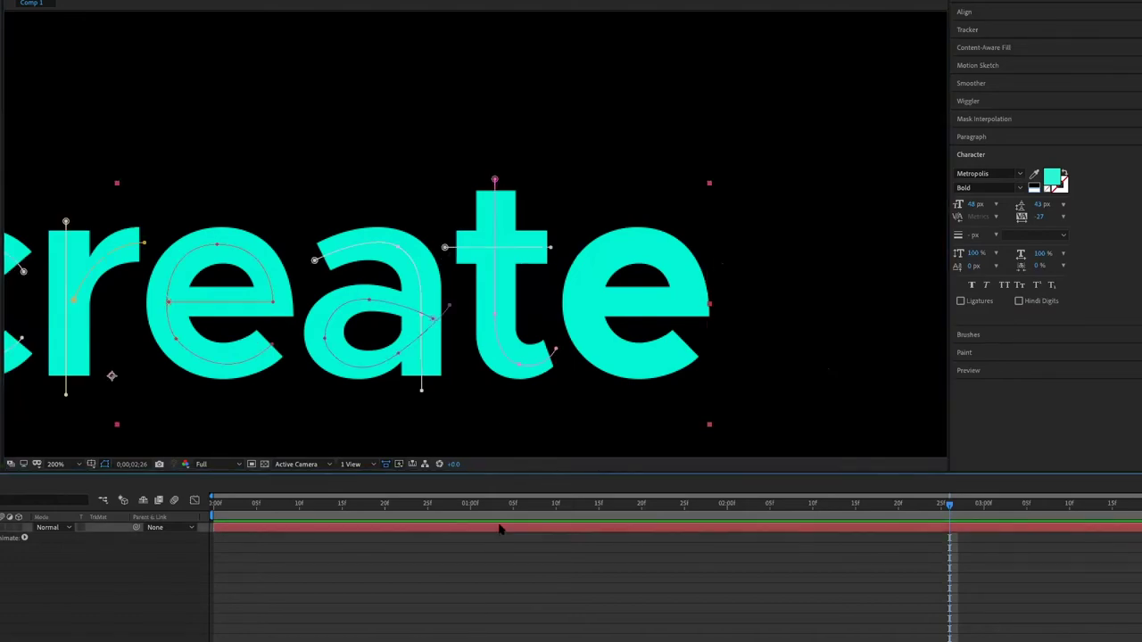
- Trace a path through the last e, then zoom out to 100% to see the whole word
click(588, 303)
click(689, 302)
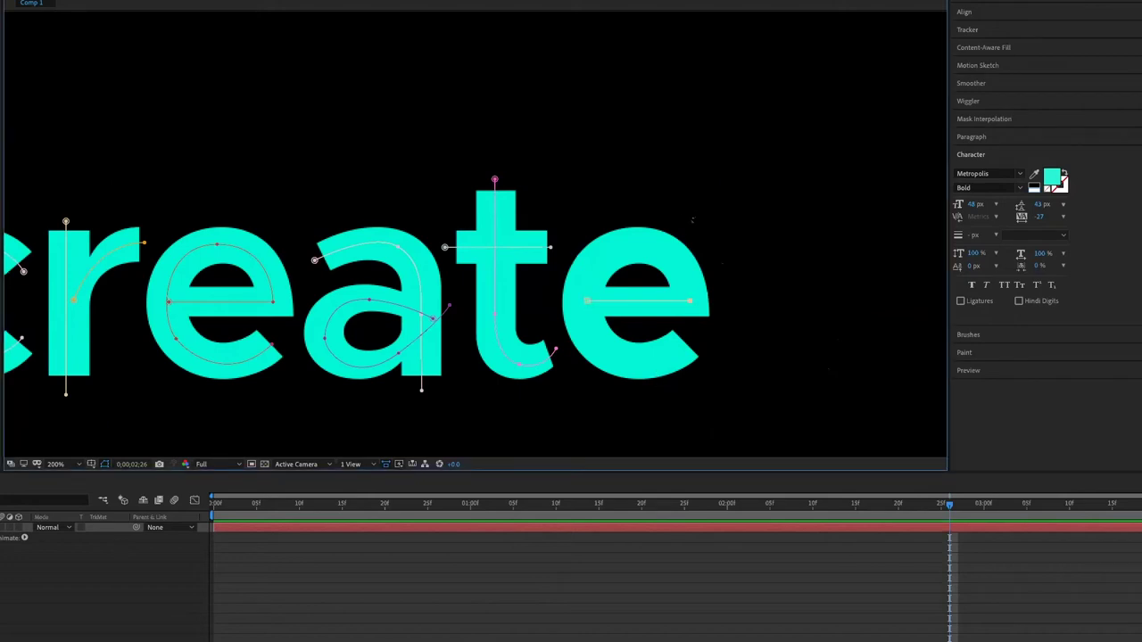
drag(635, 245, 585, 247)
drag(593, 340, 612, 375)
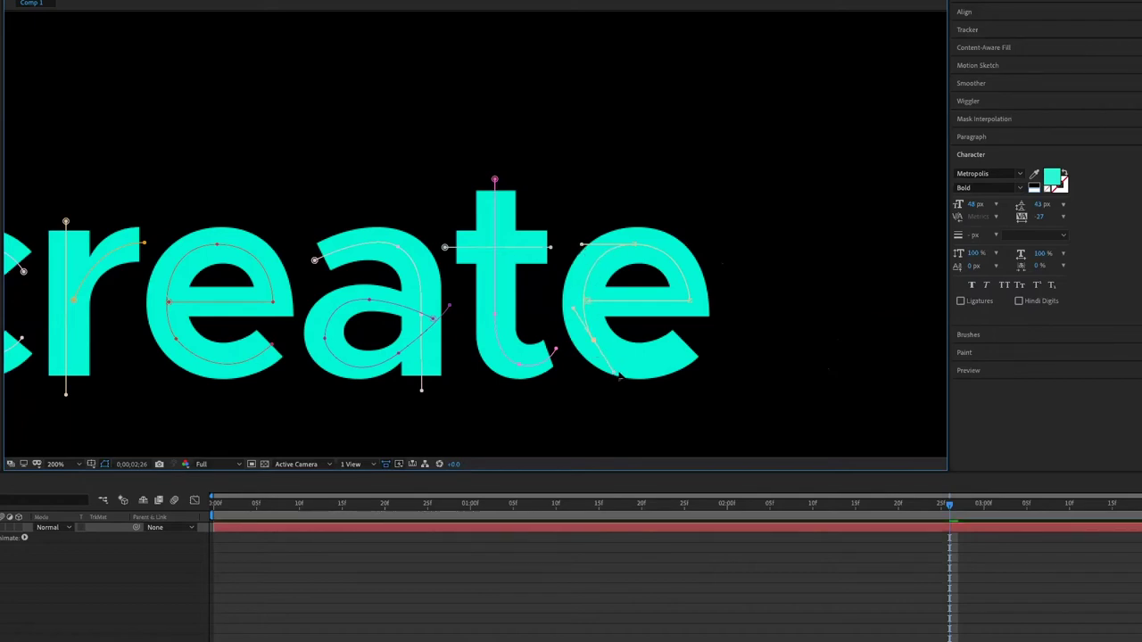
drag(690, 344, 716, 323)
key(comma)
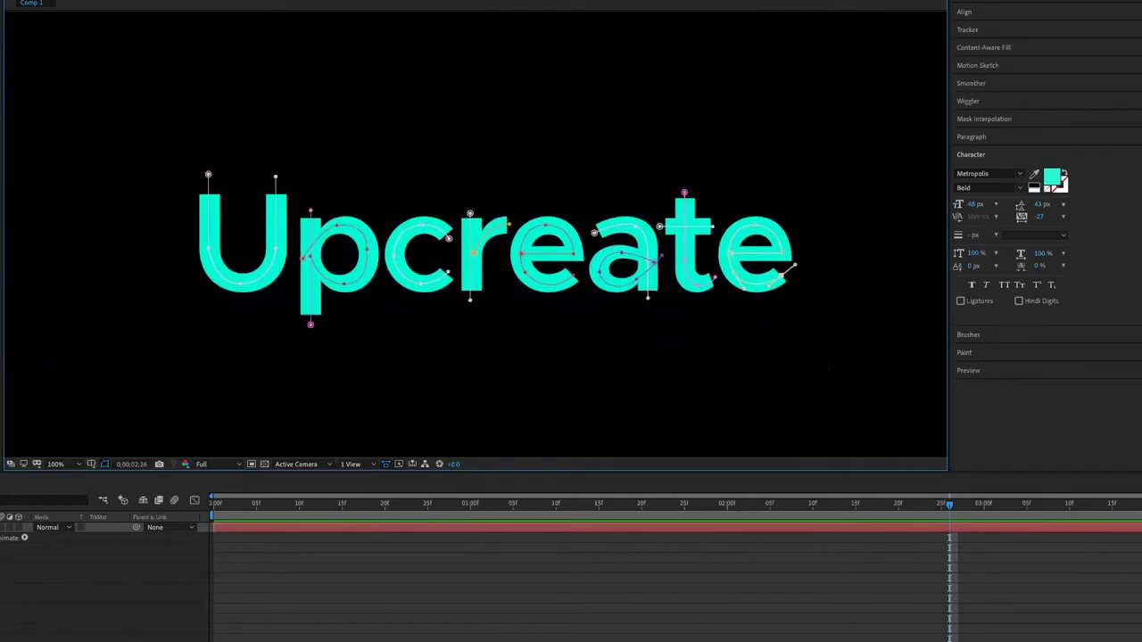
- Search Effects & Presets for 'stroke' and drag Generate > Stroke onto the Upcreate text layer
click(273, 533)
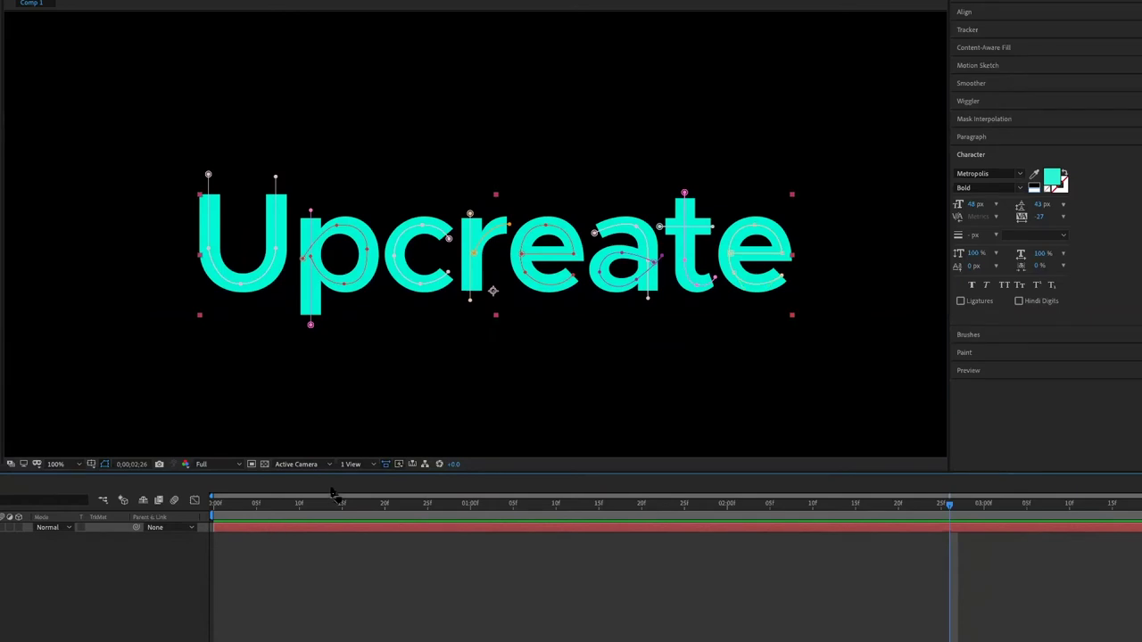
click(968, 3)
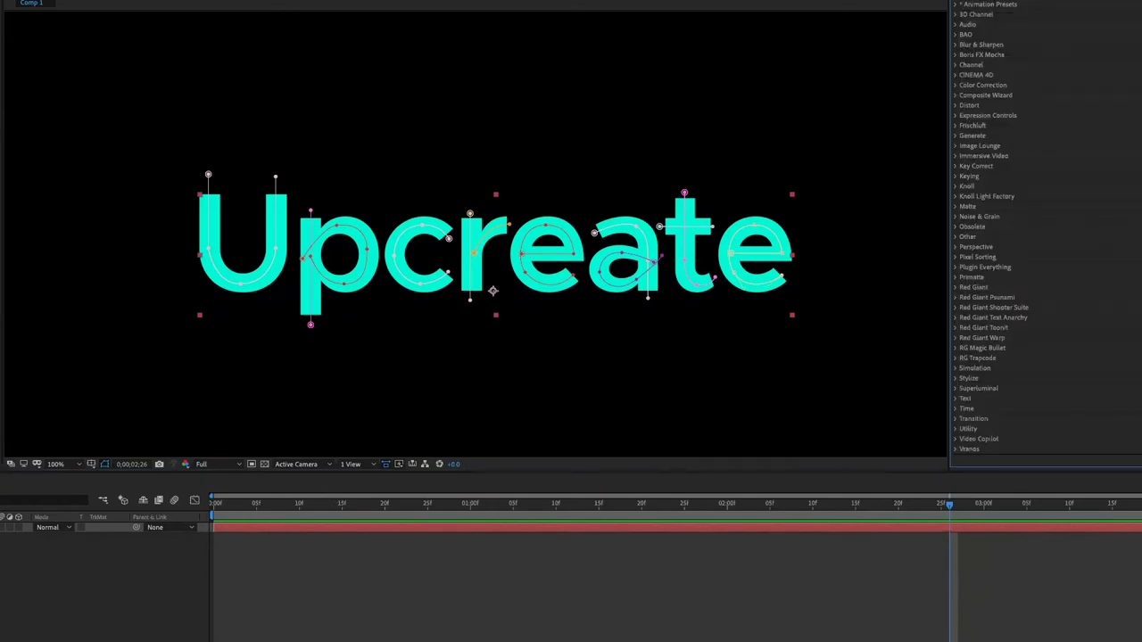
text(path)
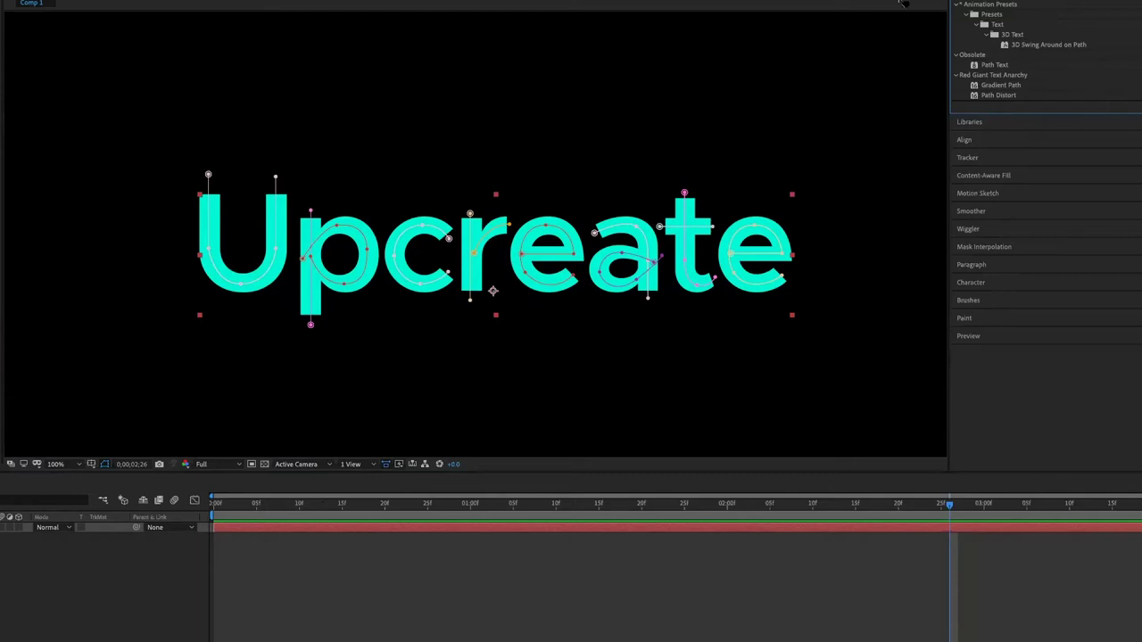
text(stroke)
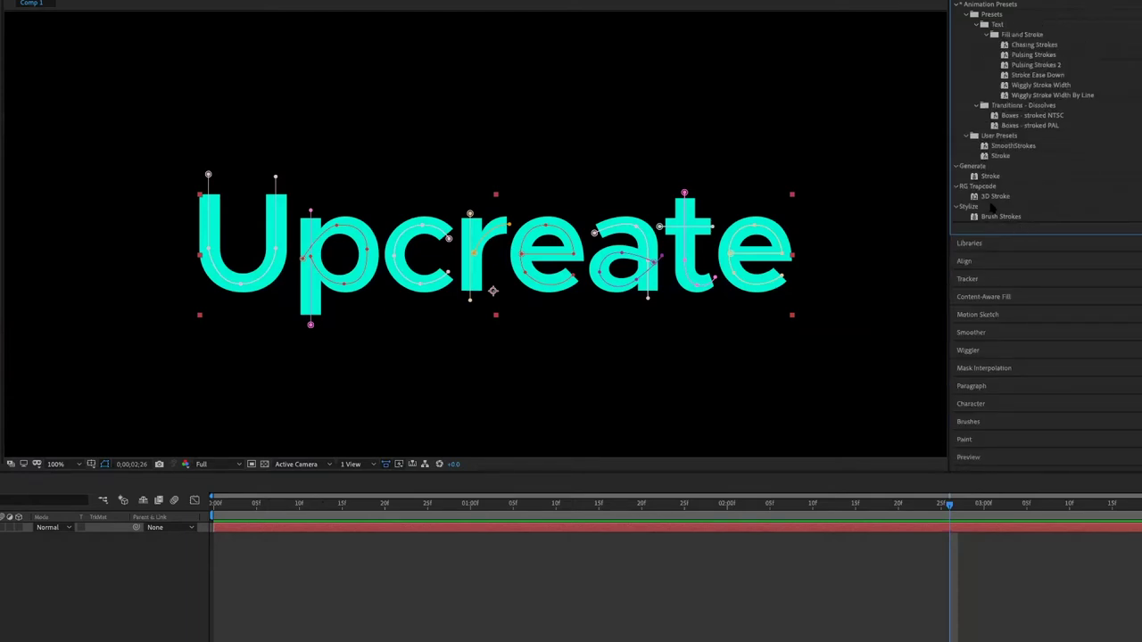
drag(988, 176, 379, 533)
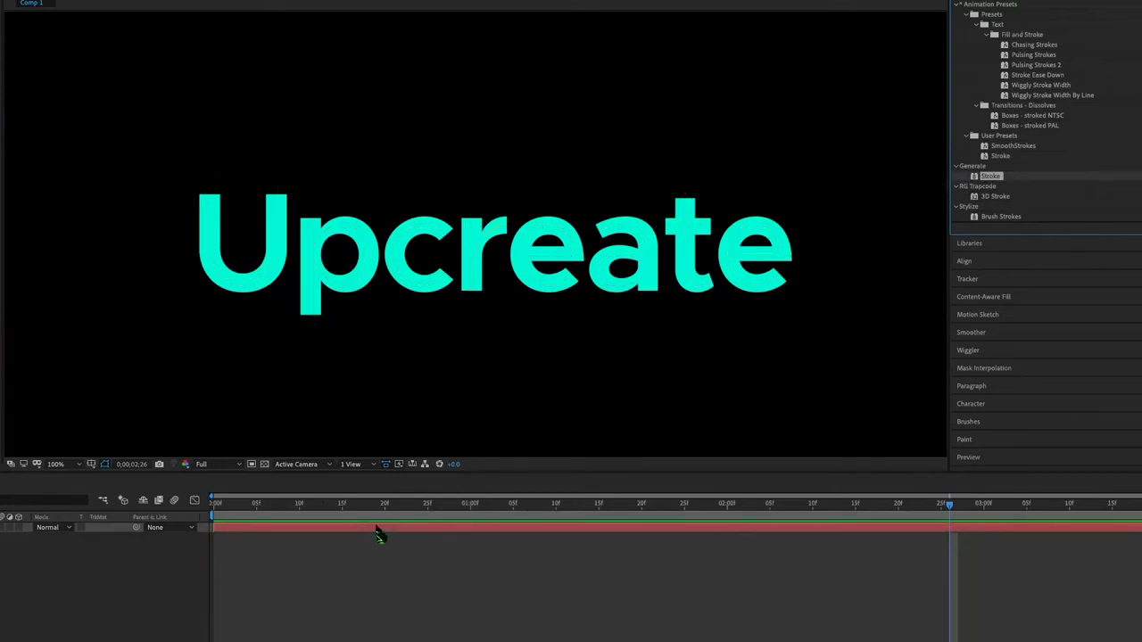
drag(378, 534, 376, 532)
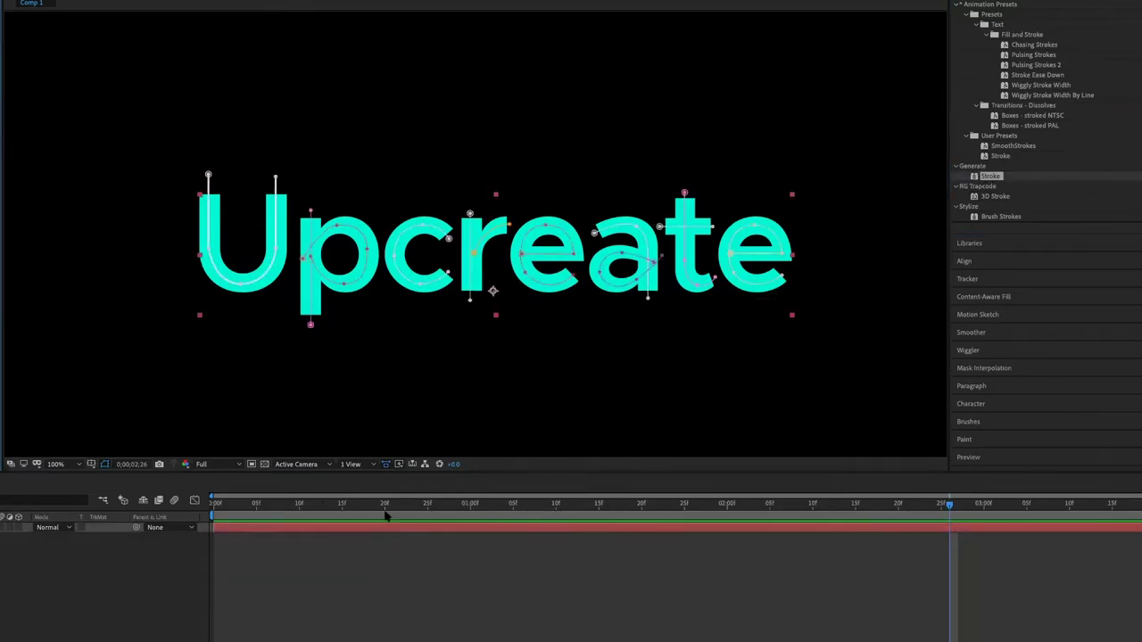
- Move the playhead to frame 0;00;00;24 and open the Stroke Color swatch to pick the line colour
drag(201, 510, 419, 505)
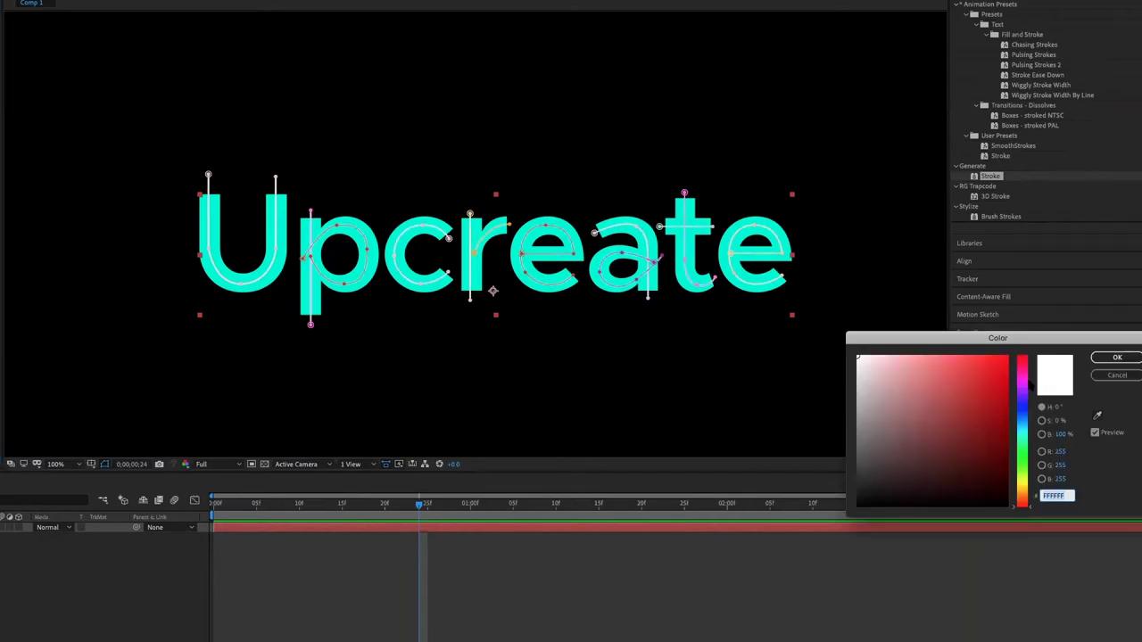
click(1008, 357)
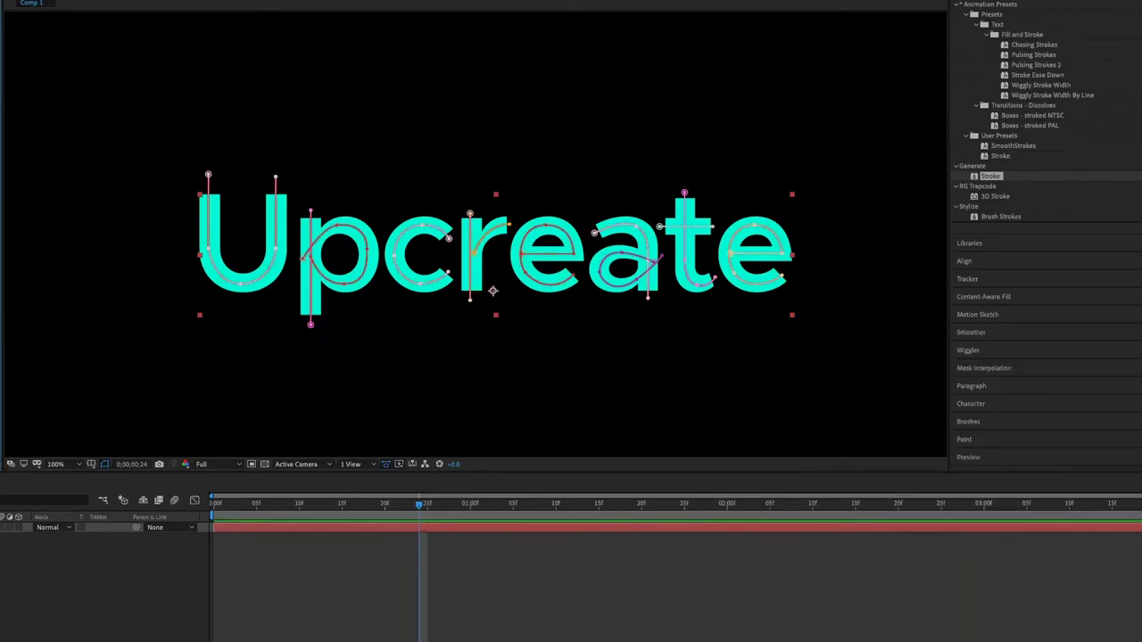
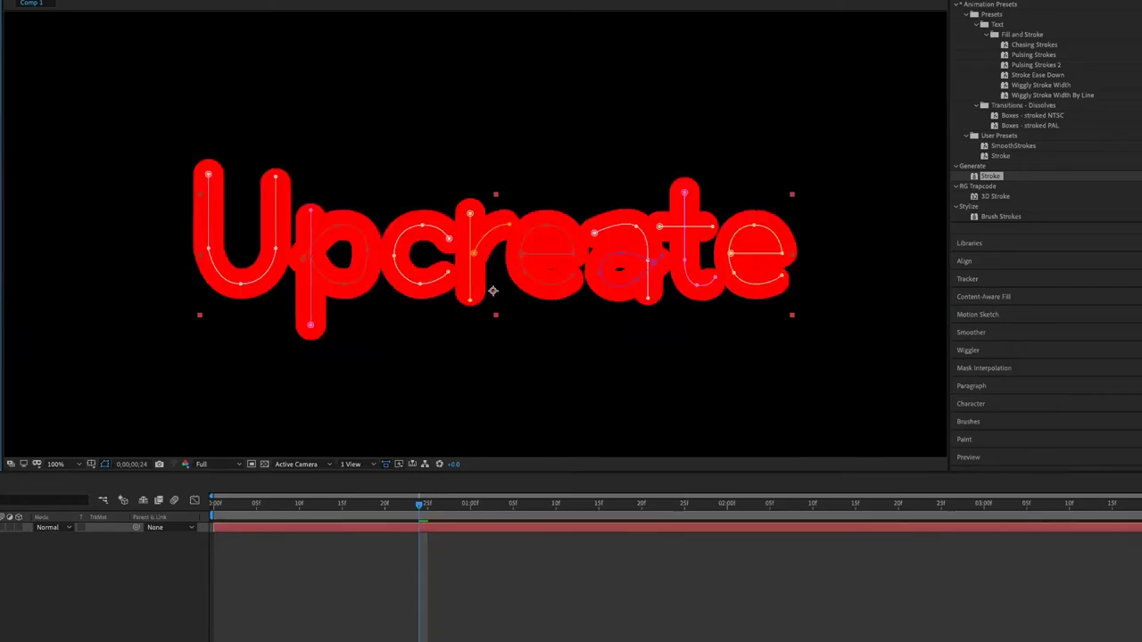
- Return to the first frame and scrub to frame 20 to check the Upcreate stroke reveal
click(241, 512)
key(Home)
click(364, 446)
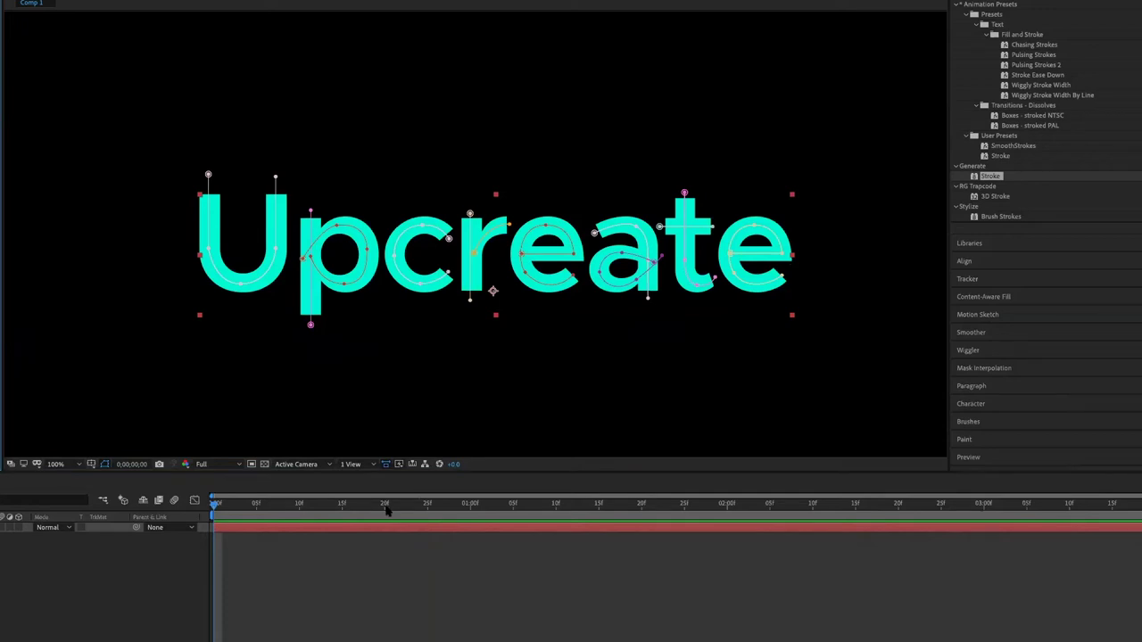
click(386, 509)
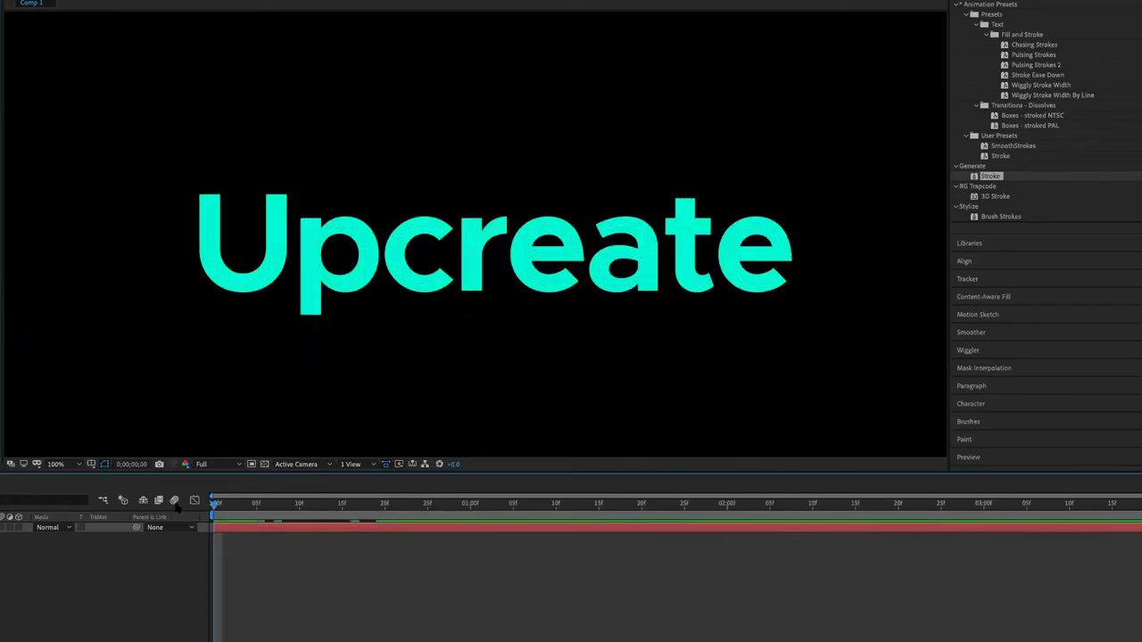
key(space)
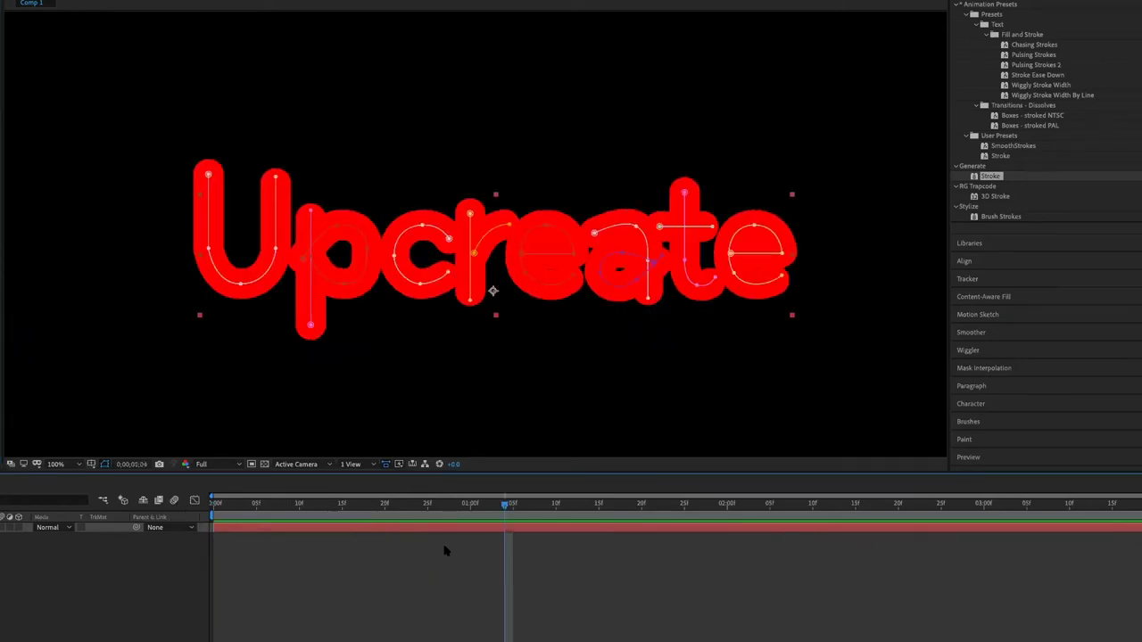
- Show the layer's two keyframes with U, replay the reveal, and zoom the viewer to 25%
key(u)
key(space)
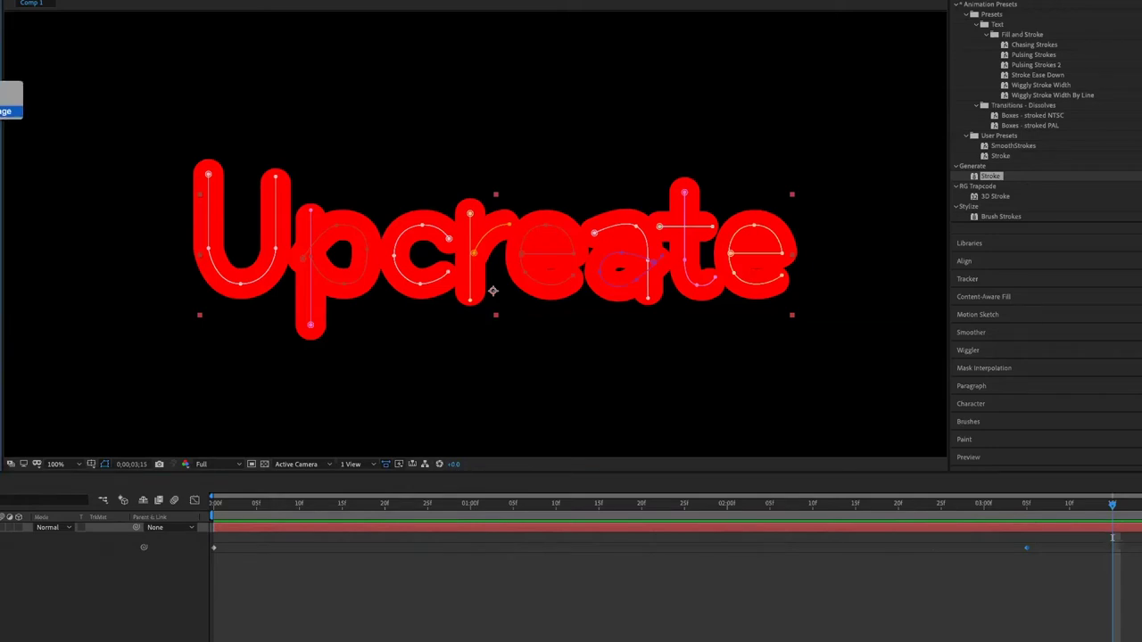
key(Return)
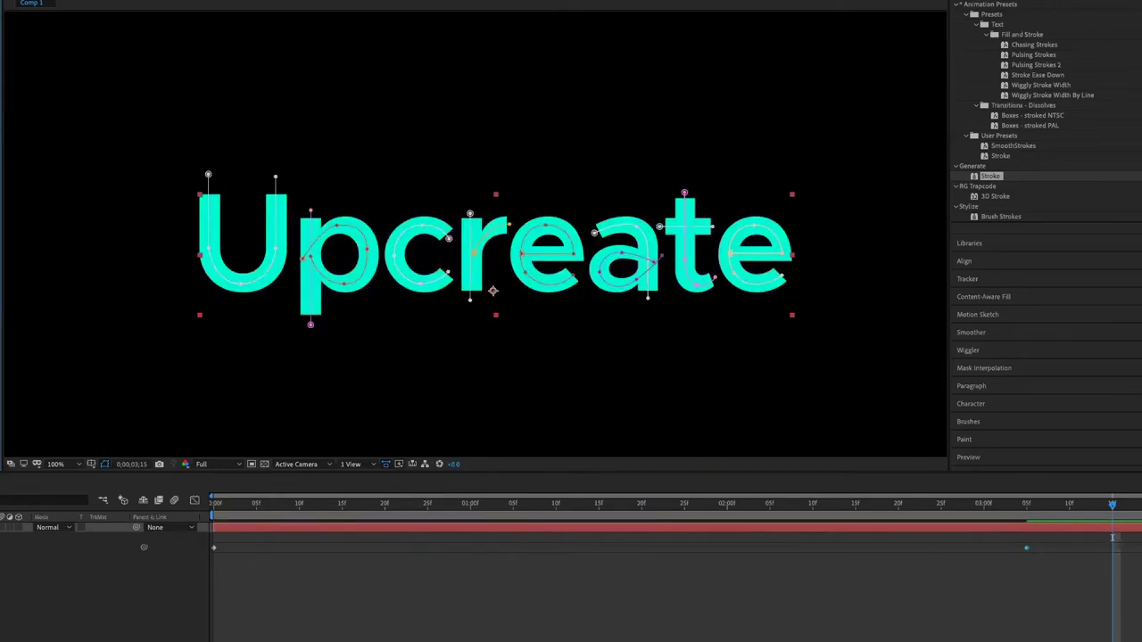
key(space)
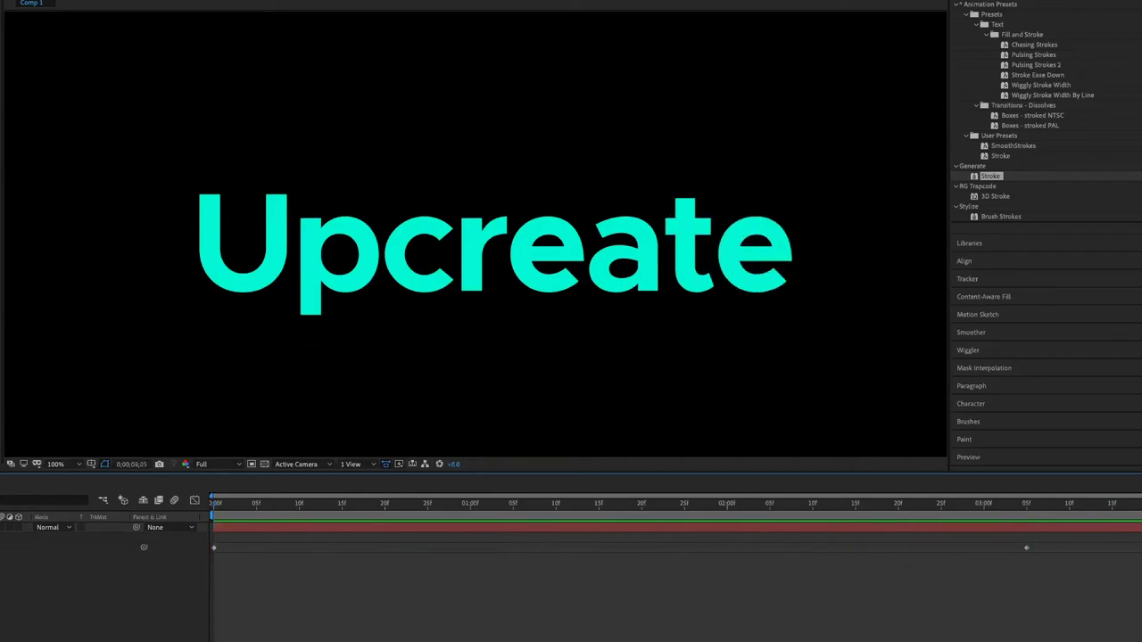
key(comma)
key(comma)
key(comma)
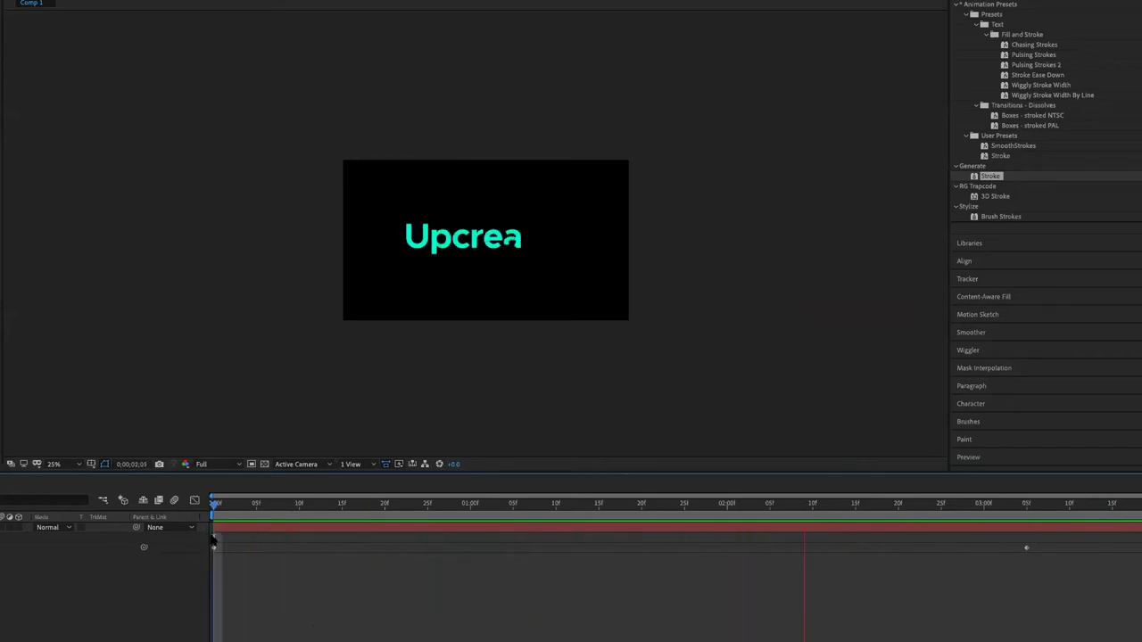
- Replay the reveal preview at full view size and reselect the Upcreate text layer
key(space)
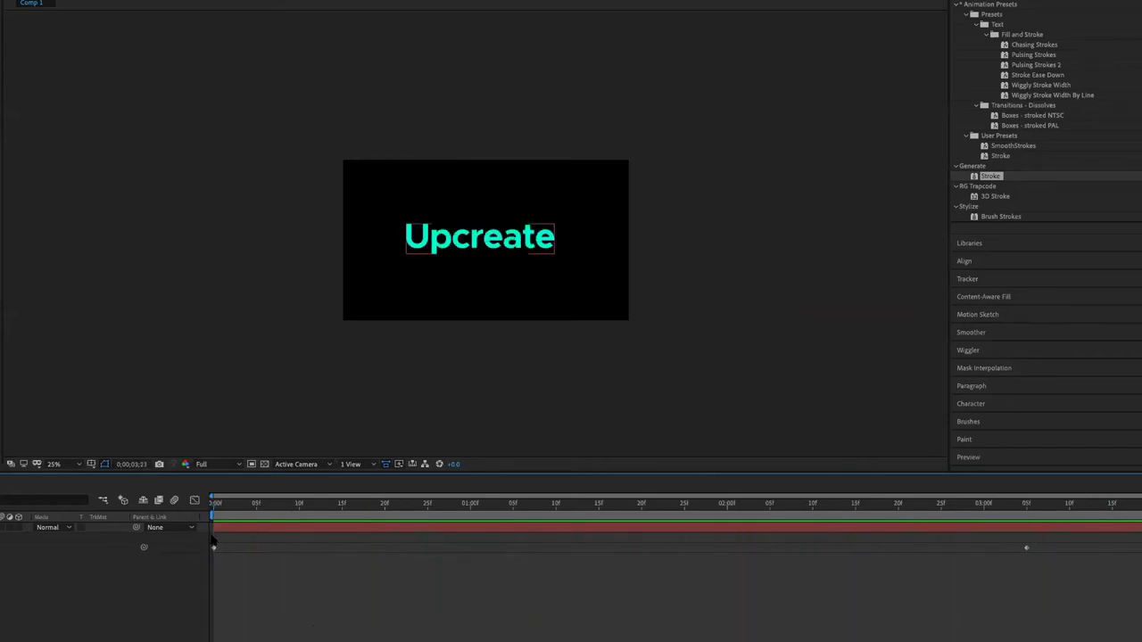
key(space)
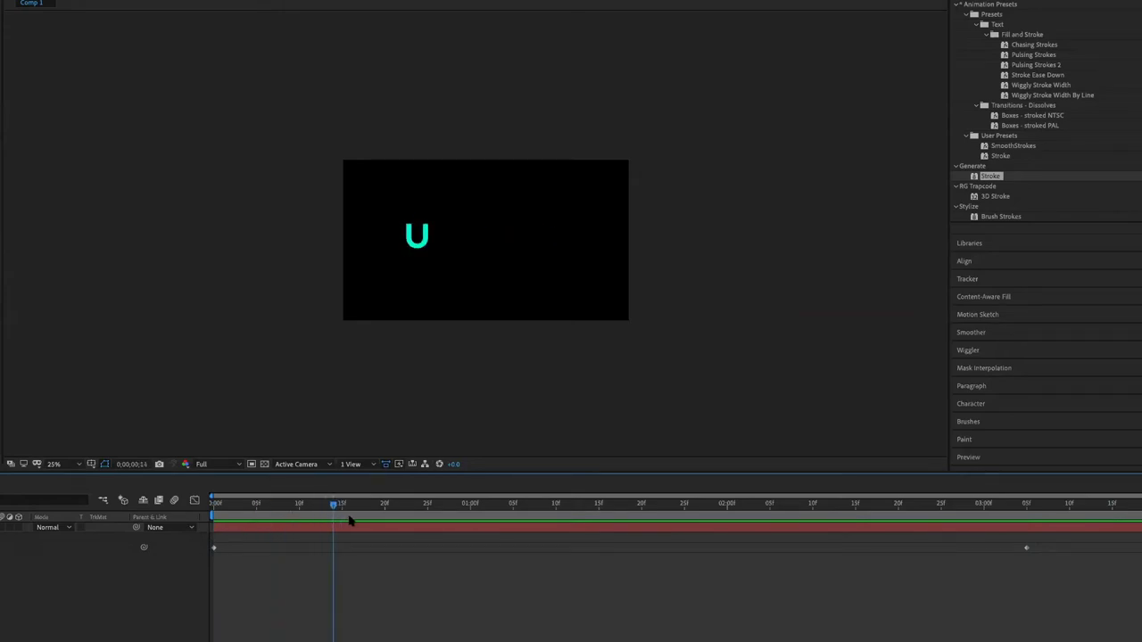
key(space)
key(period)
key(period)
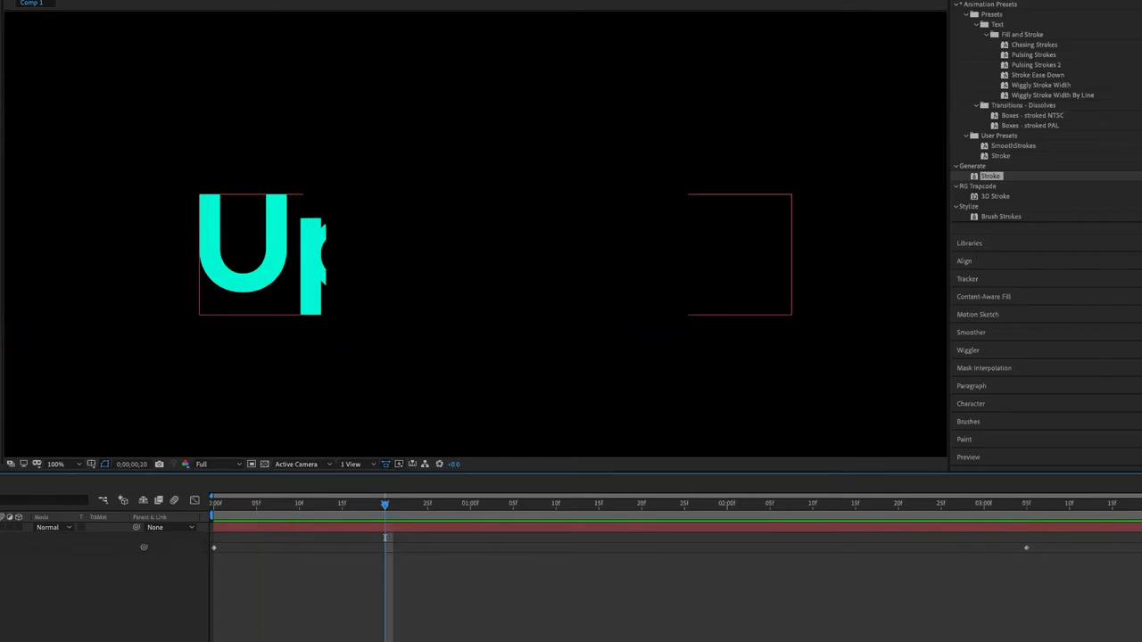
key(ctrl+shift+a)
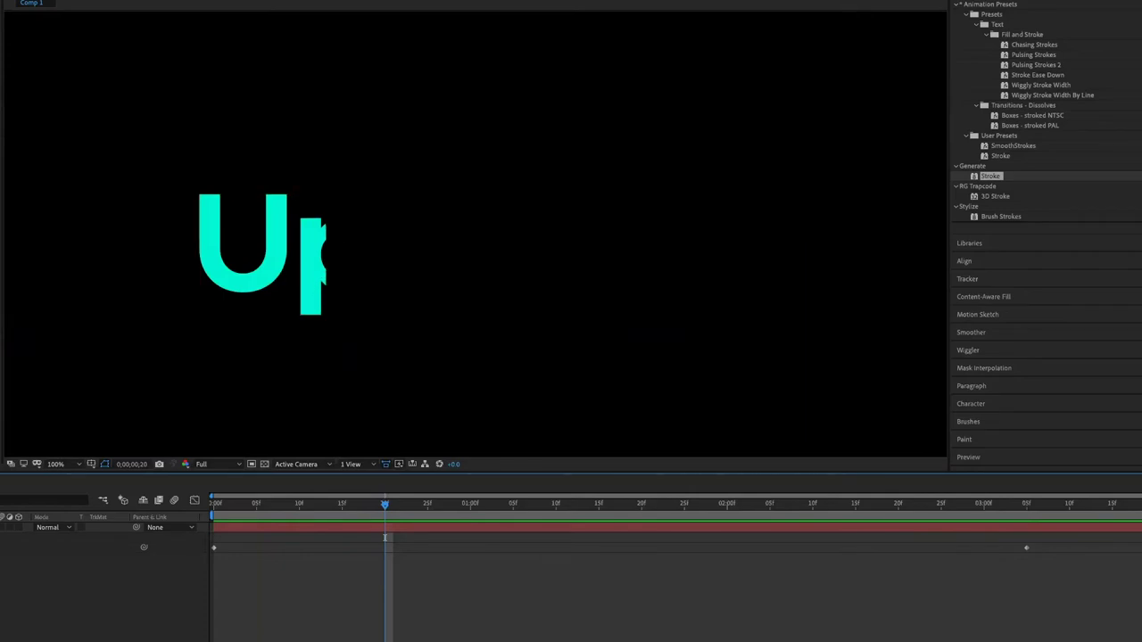
click(493, 291)
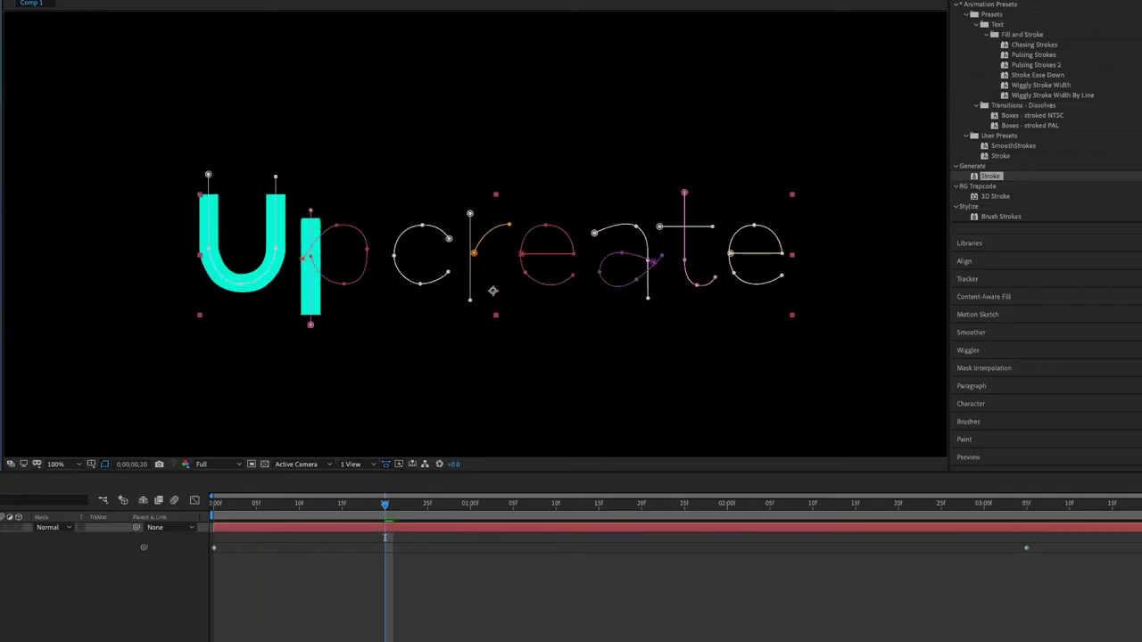
- Move the reveal's end keyframe earlier to about 2:15 and close Effects & Presets
key(F2)
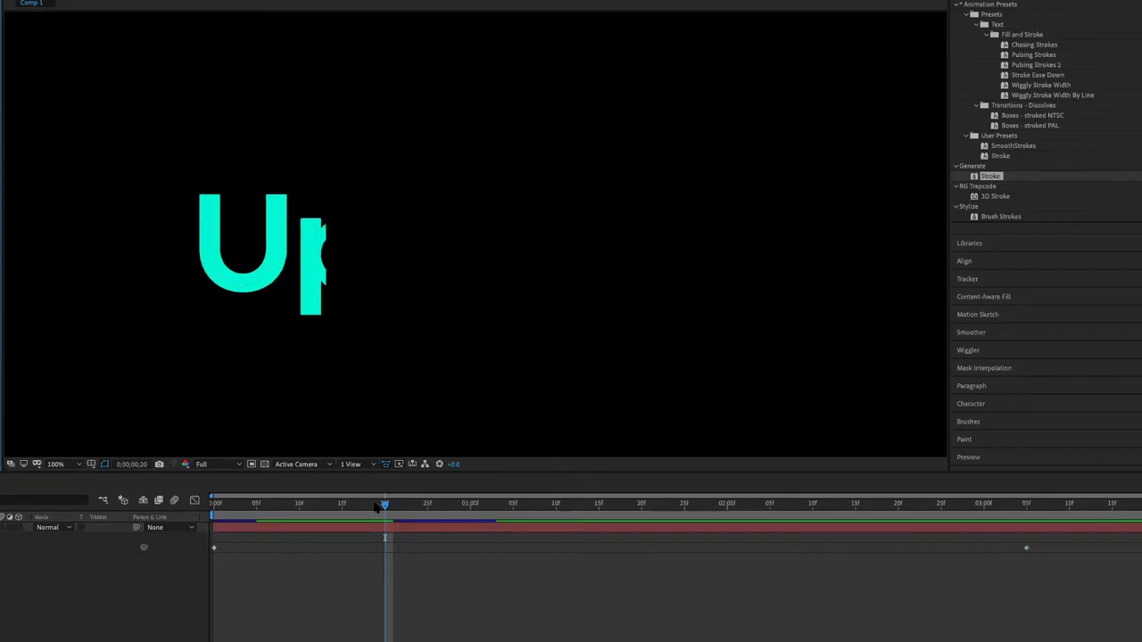
key(space)
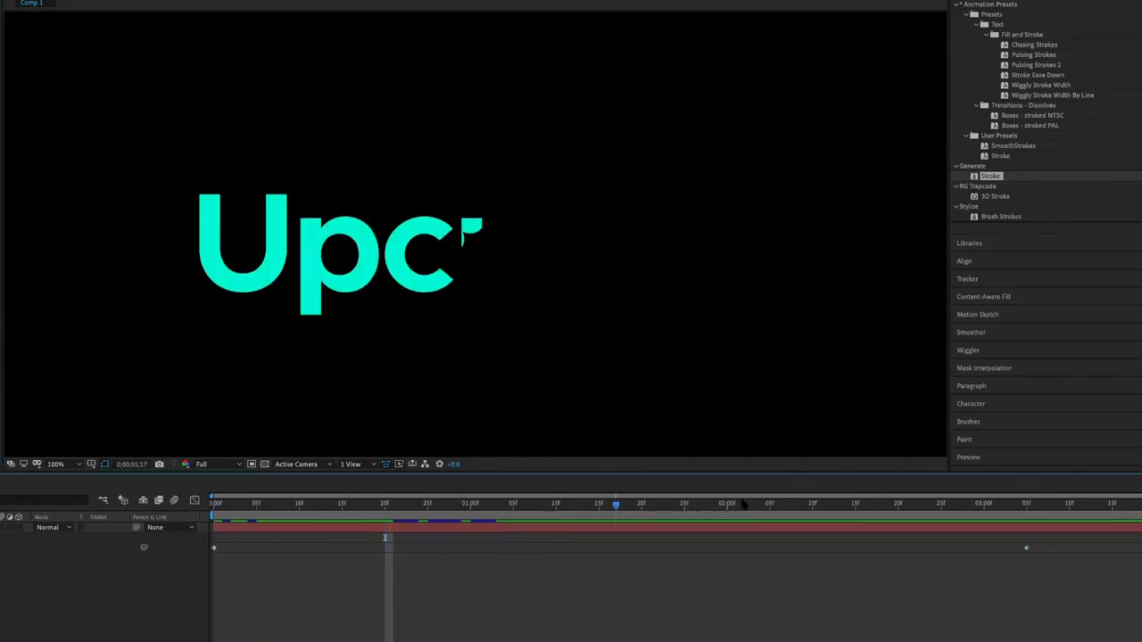
key(space)
key(F2)
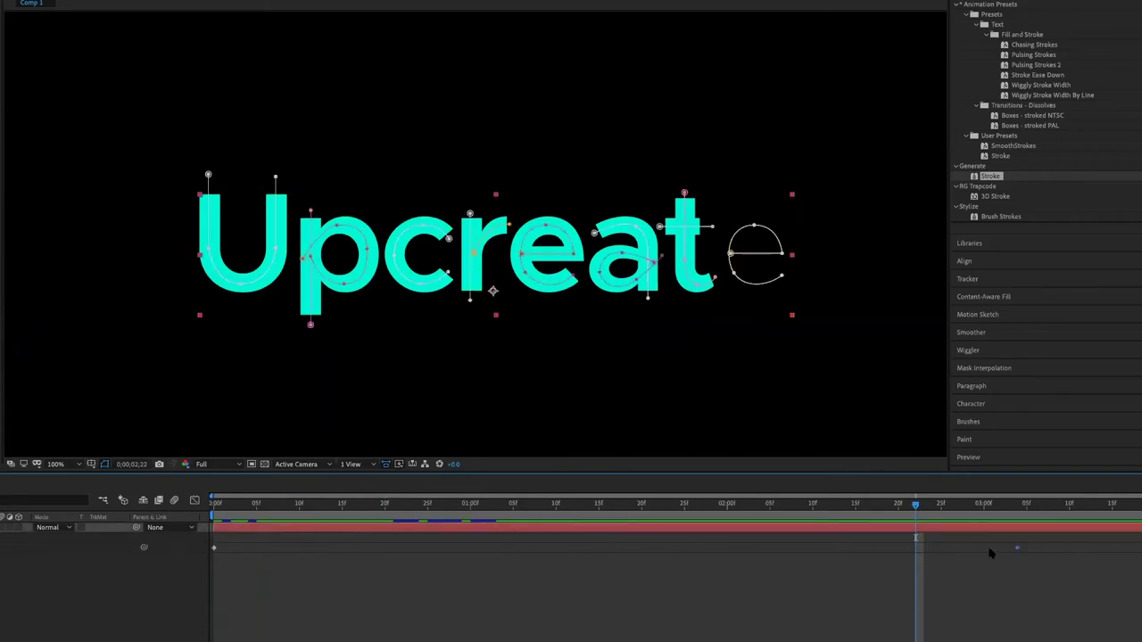
click(789, 518)
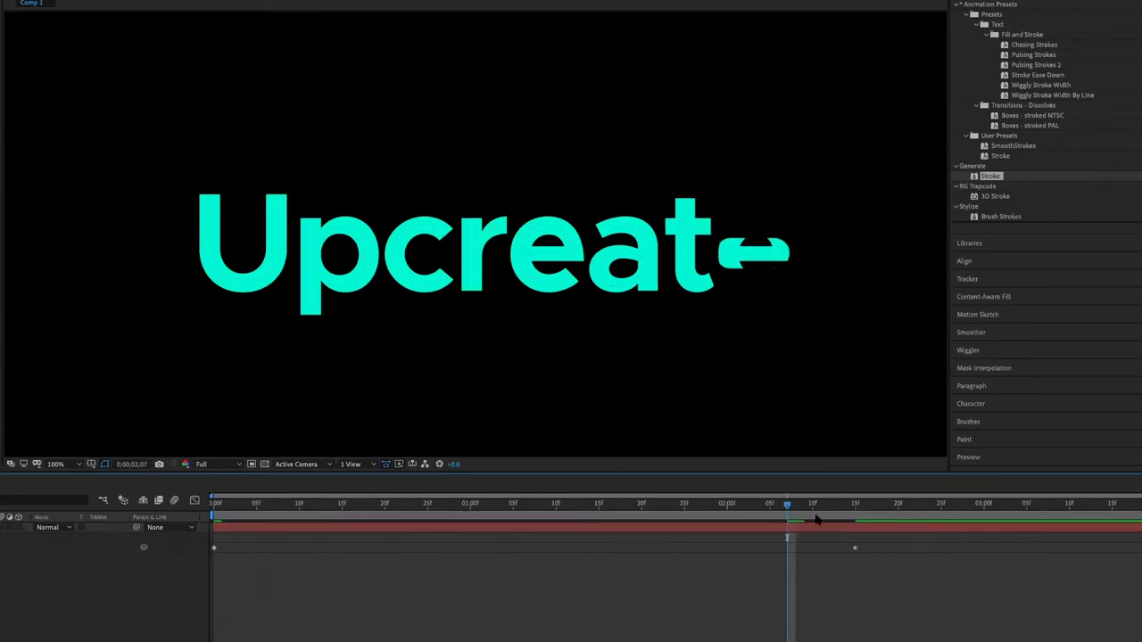
click(760, 527)
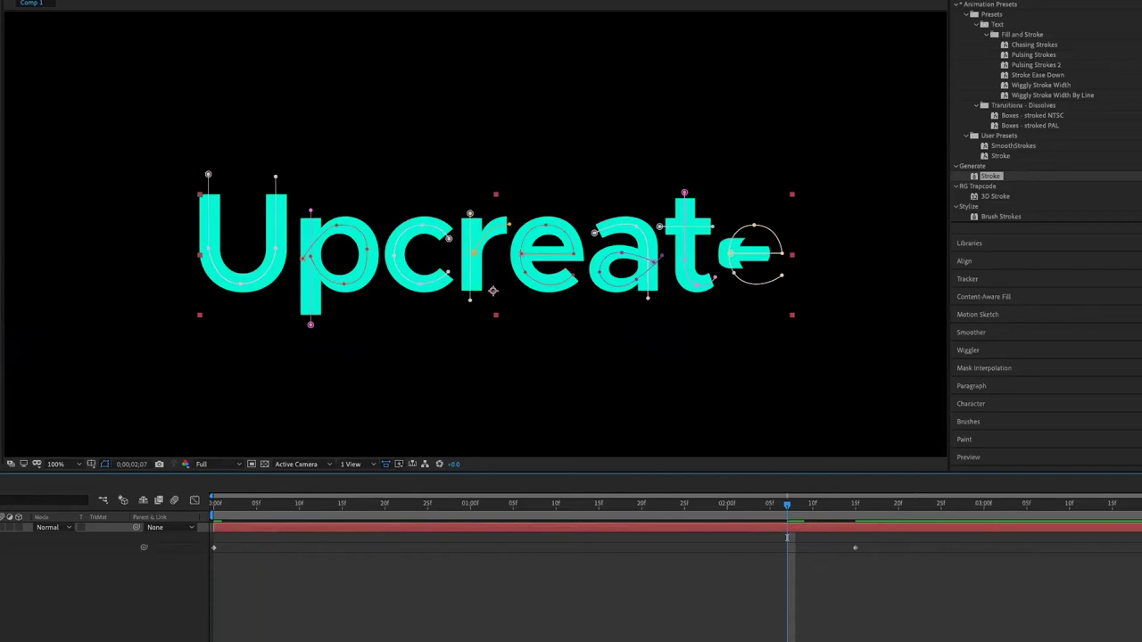
key(ctrl+5)
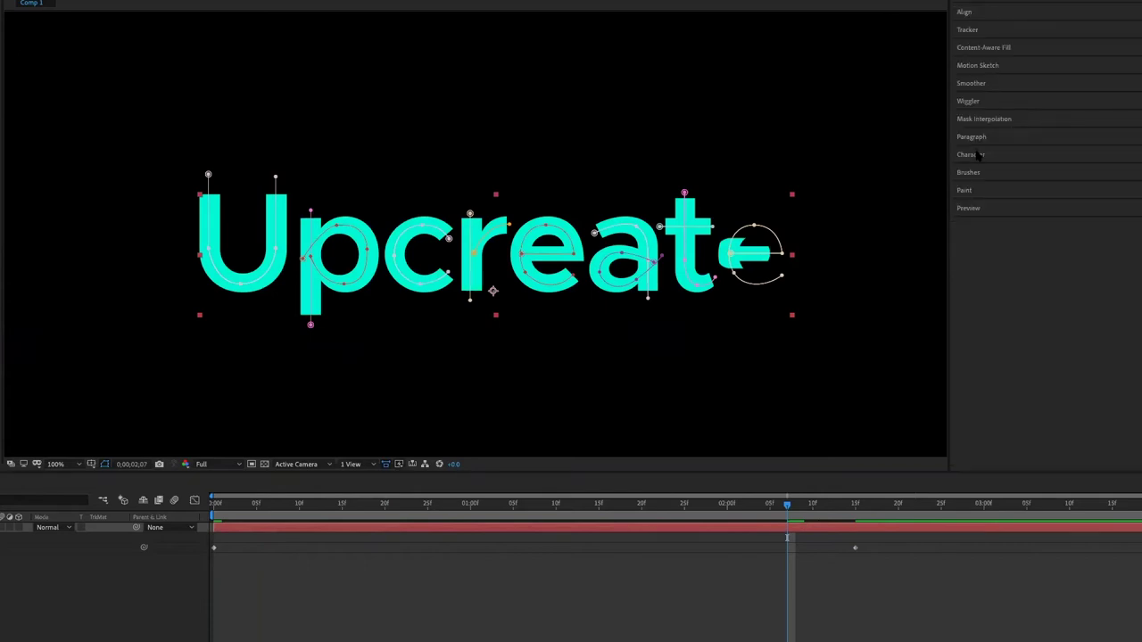
- Duplicate the Upcreate text layer and give the copy a magenta fill
click(977, 156)
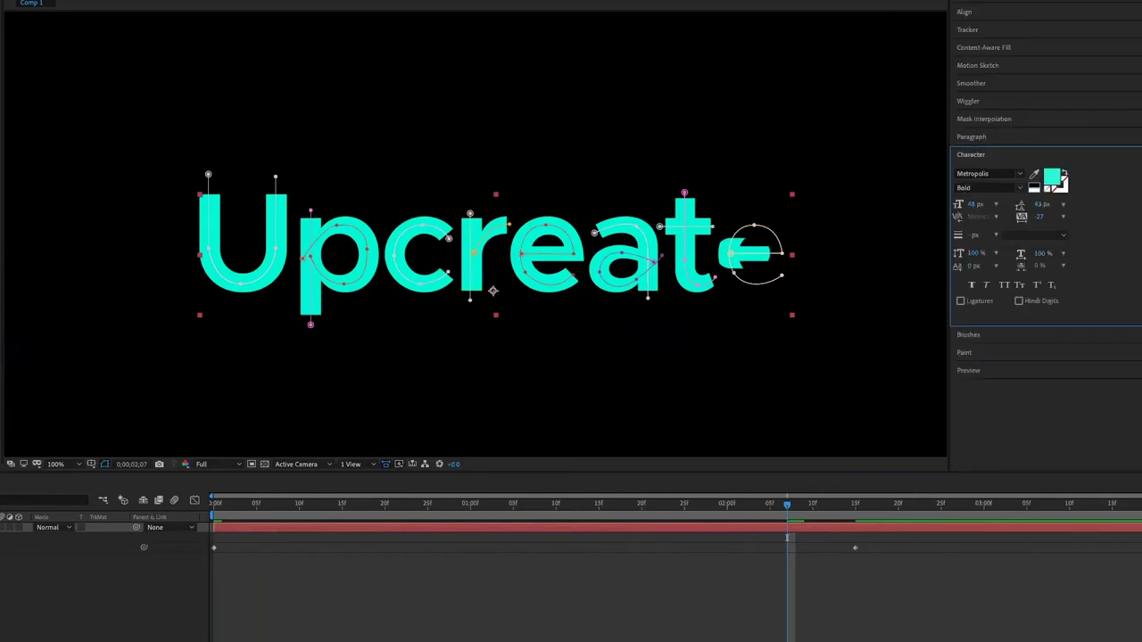
click(141, 538)
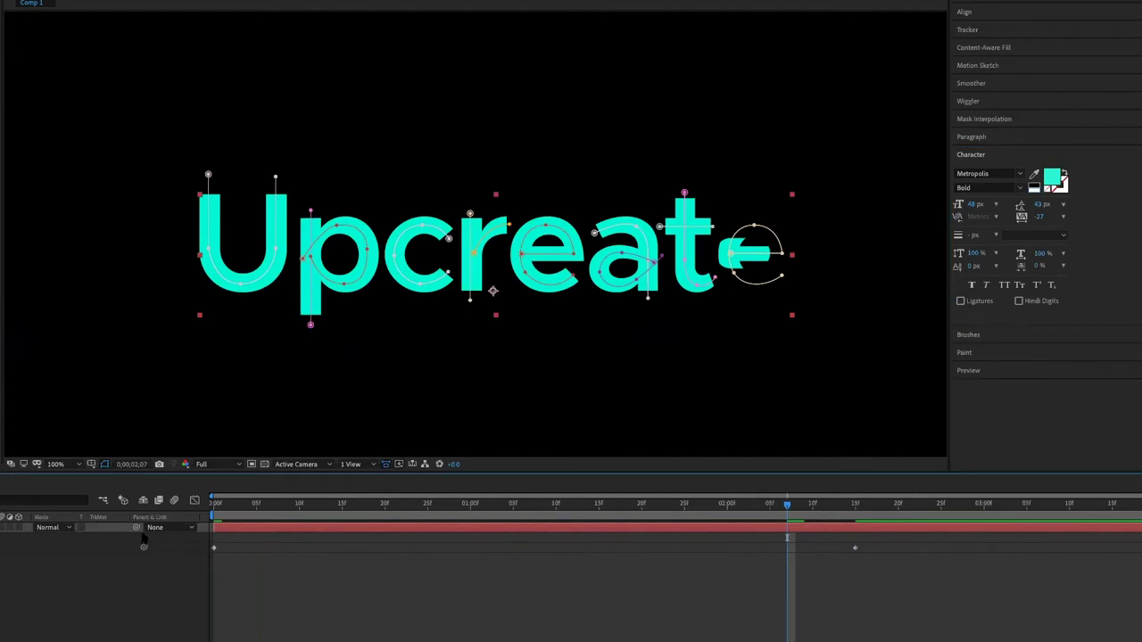
key(ctrl+d)
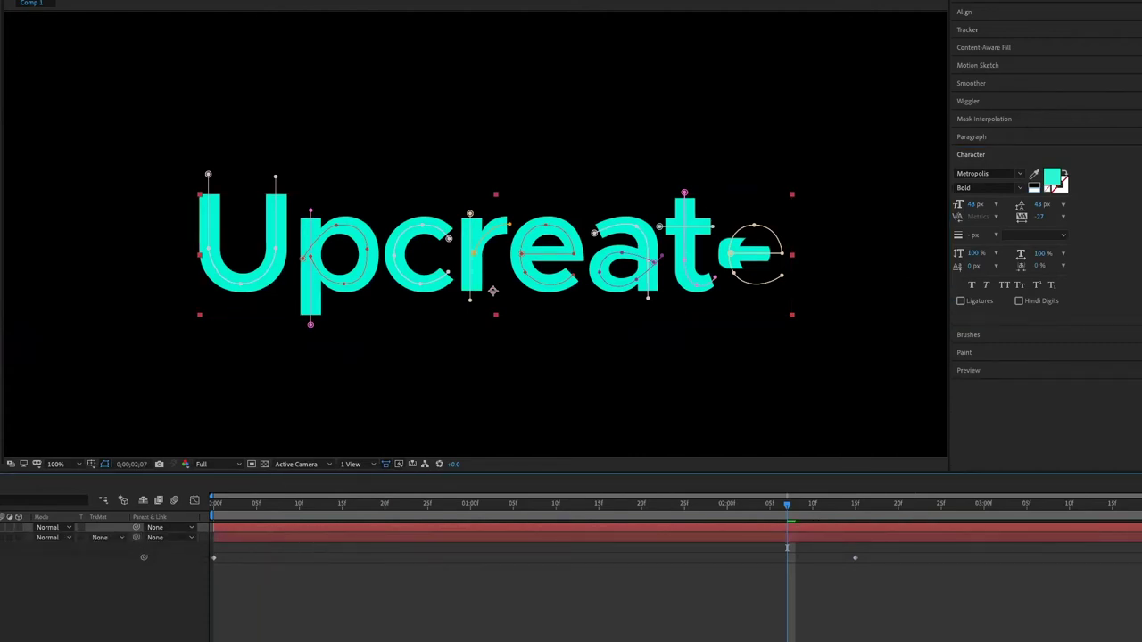
click(1053, 177)
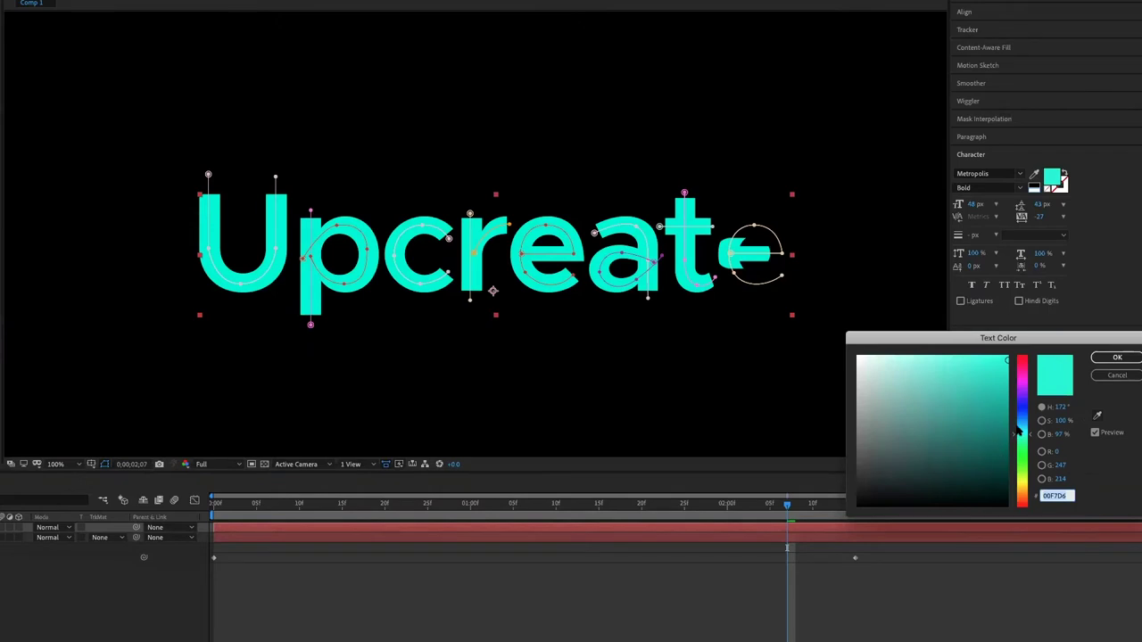
drag(1025, 395, 1025, 372)
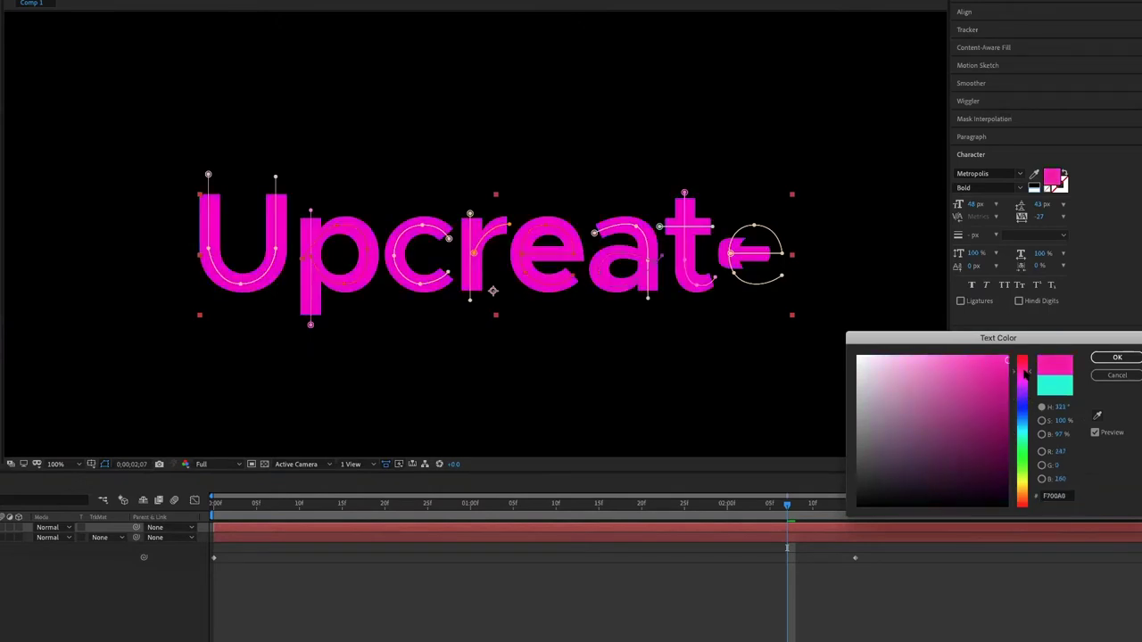
click(1116, 357)
- Delay the magenta copy's start by a few frames and preview the two-colour reveal
drag(290, 505, 452, 528)
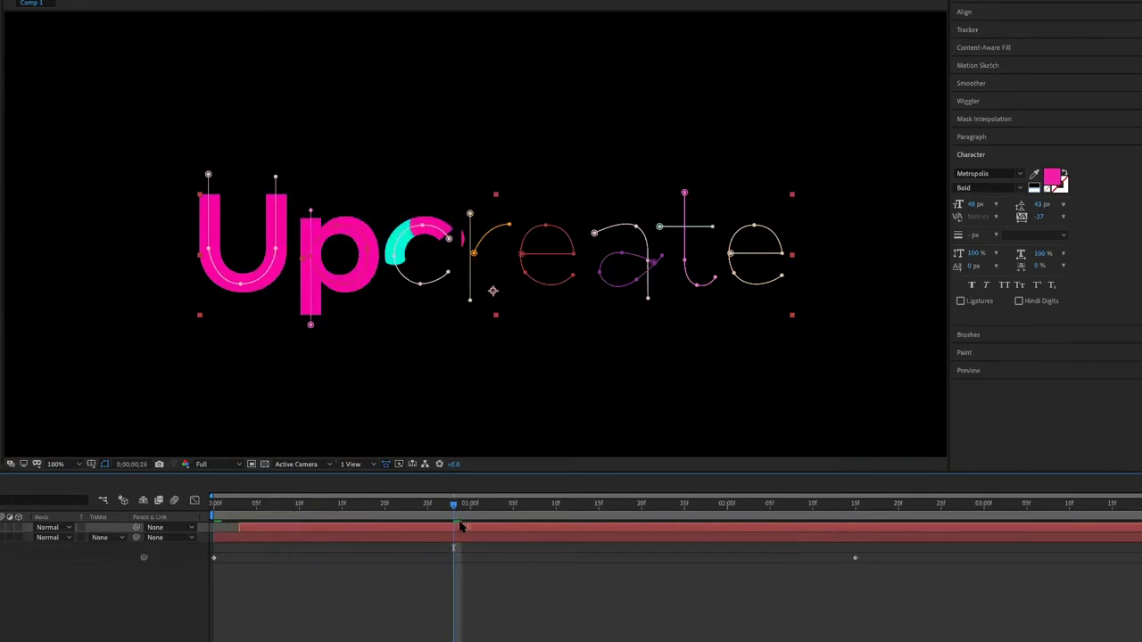
mouse_move(215, 505)
mouse_down()
mouse_move(299, 505)
mouse_move(350, 529)
mouse_up()
key(Home)
key(space)
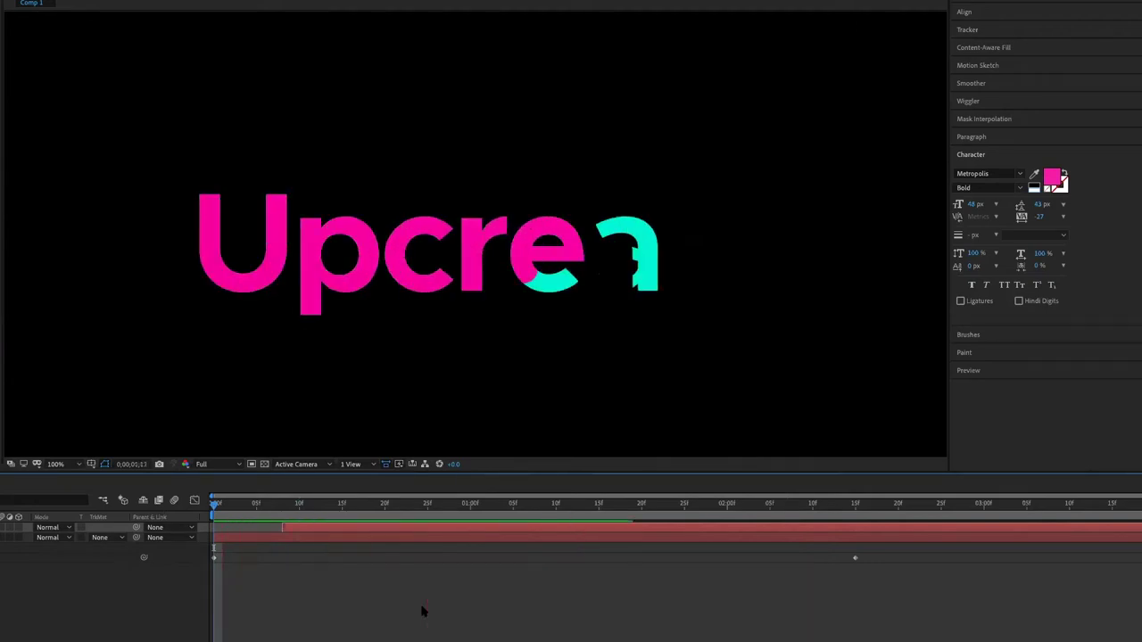
key(space)
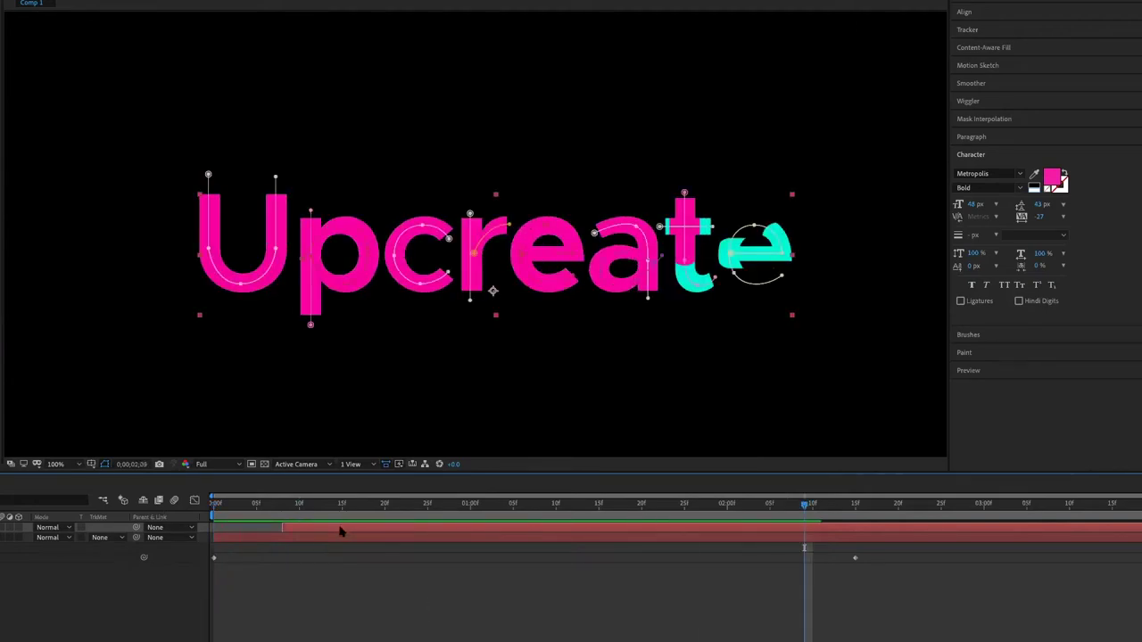
drag(339, 532, 390, 532)
key(Home)
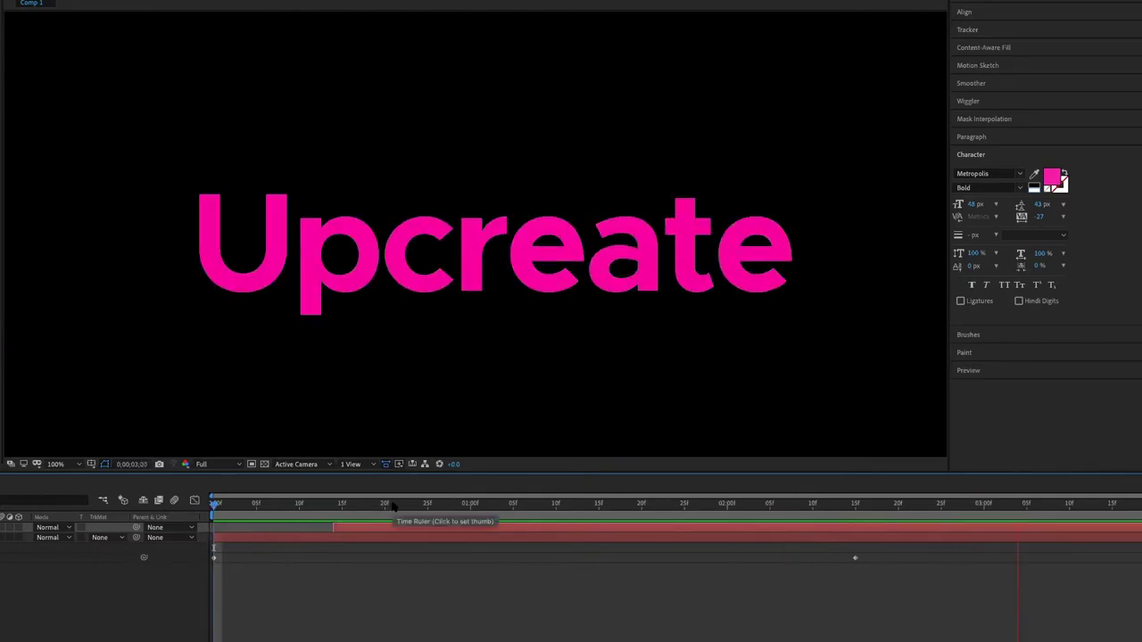
click(398, 525)
key(space)
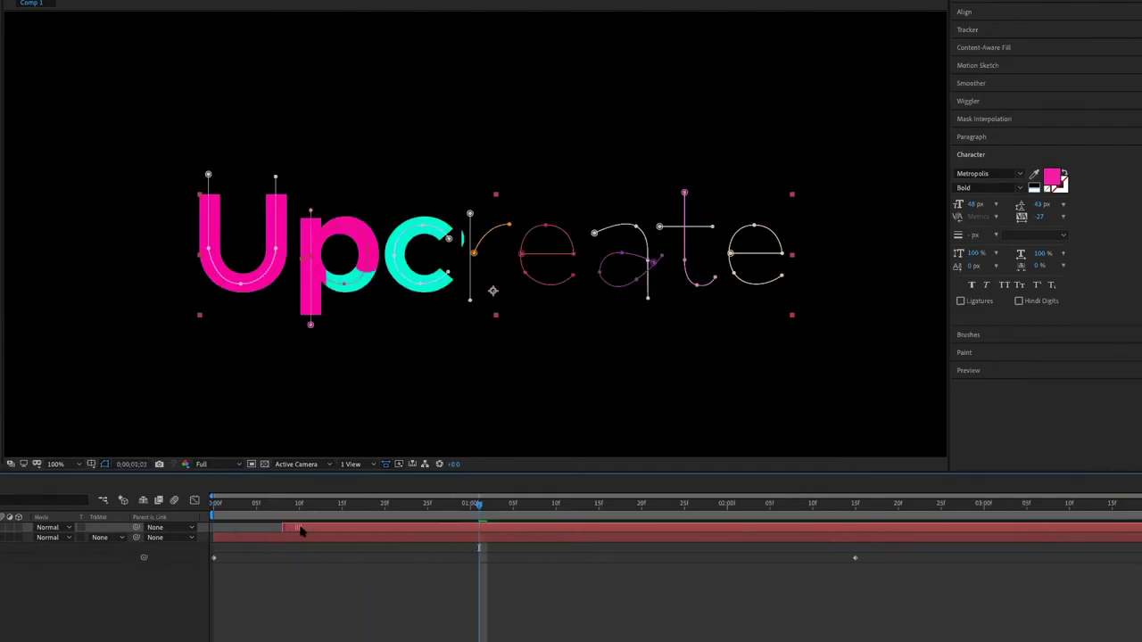
- Change the text fill to a darker teal shade
key(space)
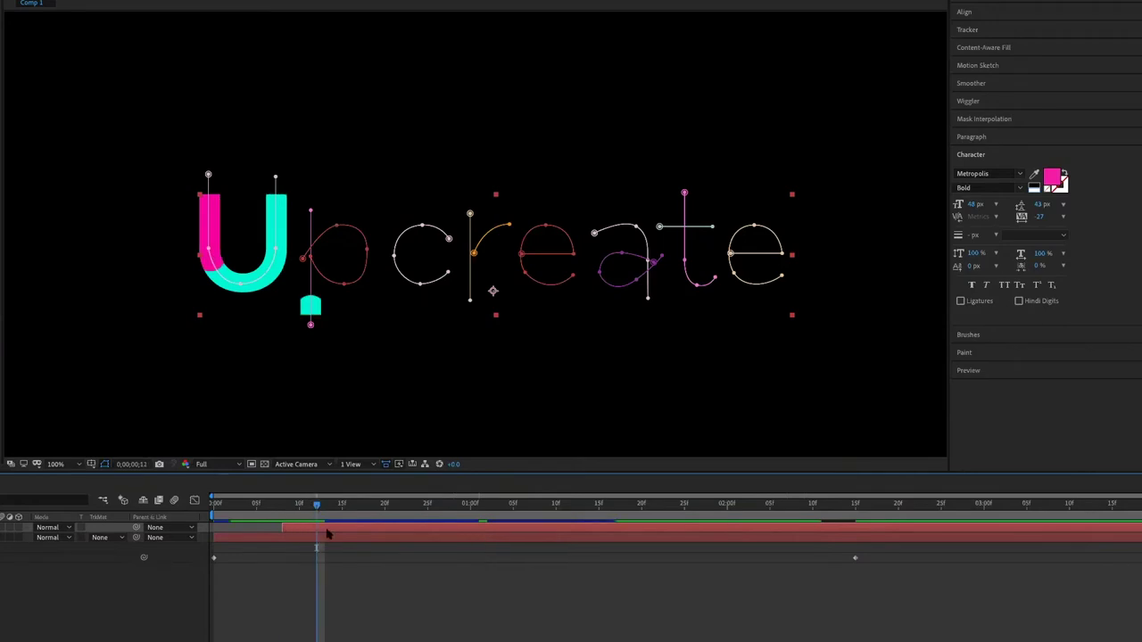
click(1056, 181)
click(1021, 427)
click(992, 417)
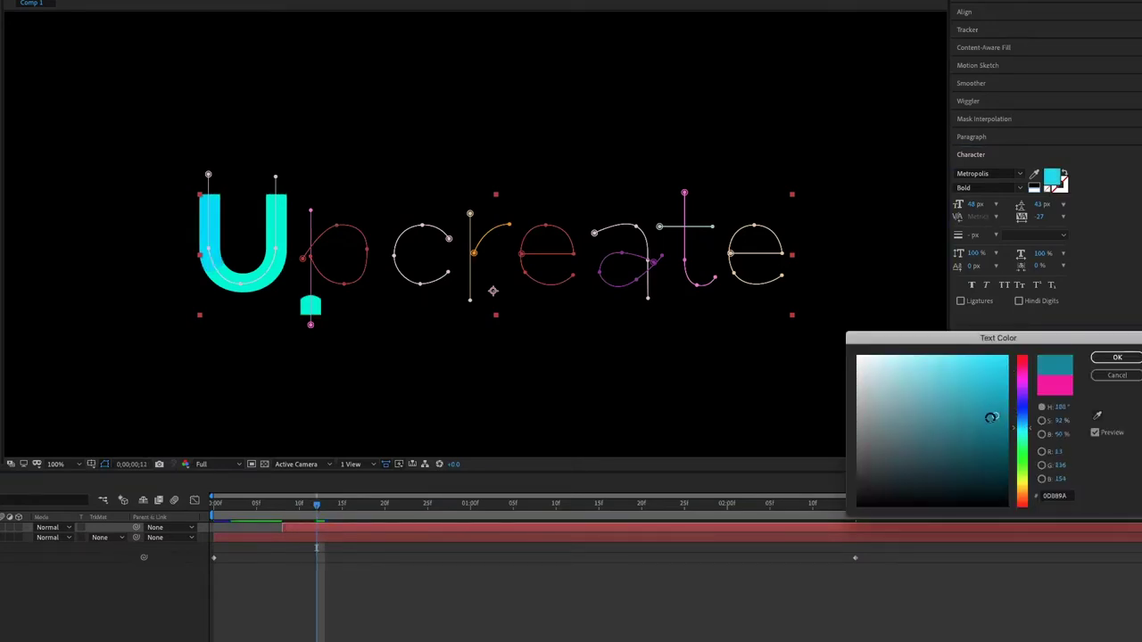
click(989, 425)
click(1115, 357)
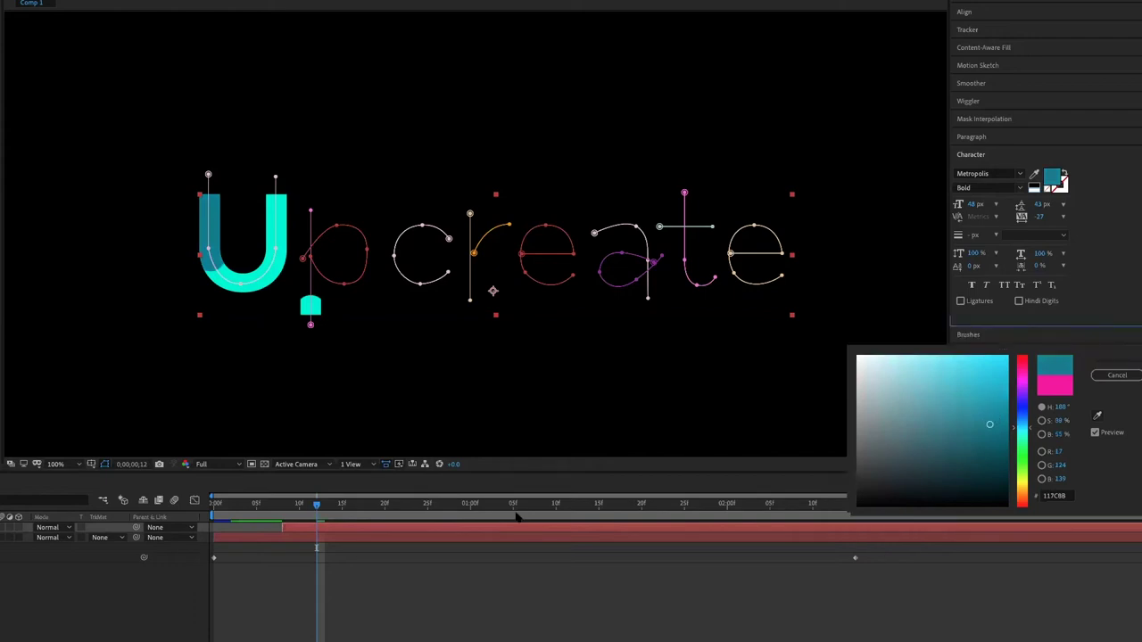
- Start the top text layer later and set its fill to dark blue 11428B
drag(512, 522, 544, 525)
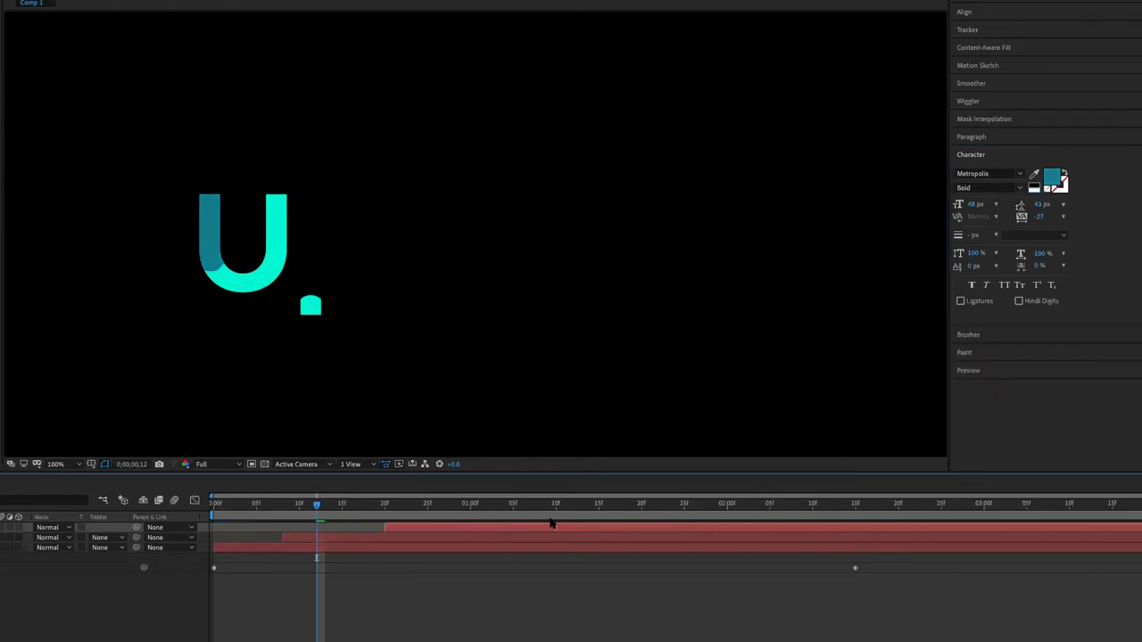
click(1053, 178)
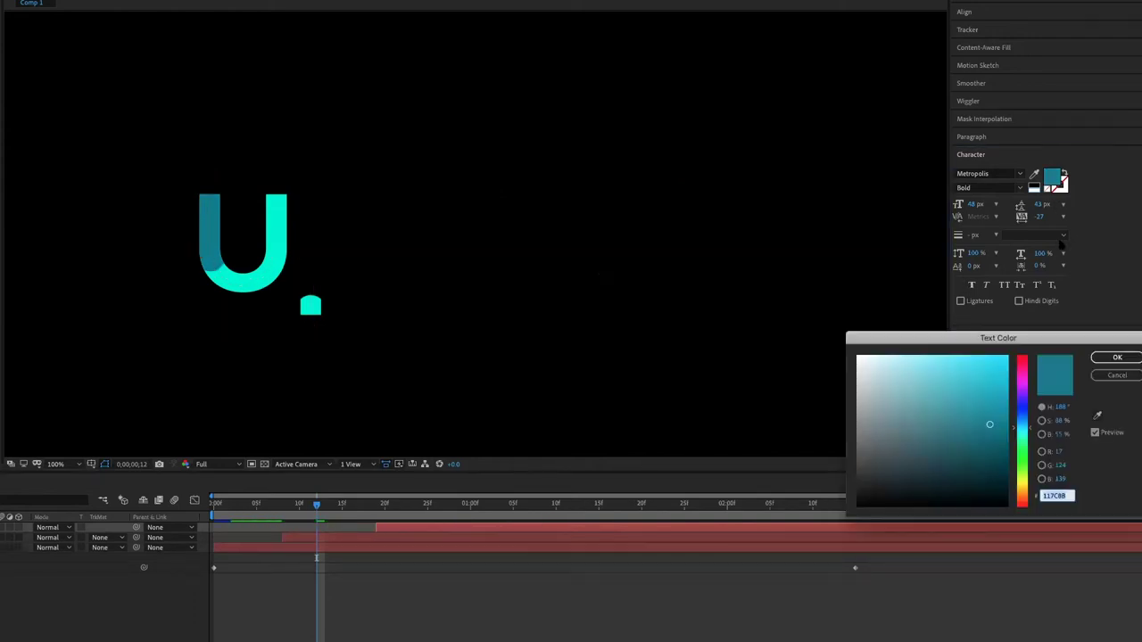
drag(1022, 424, 1023, 417)
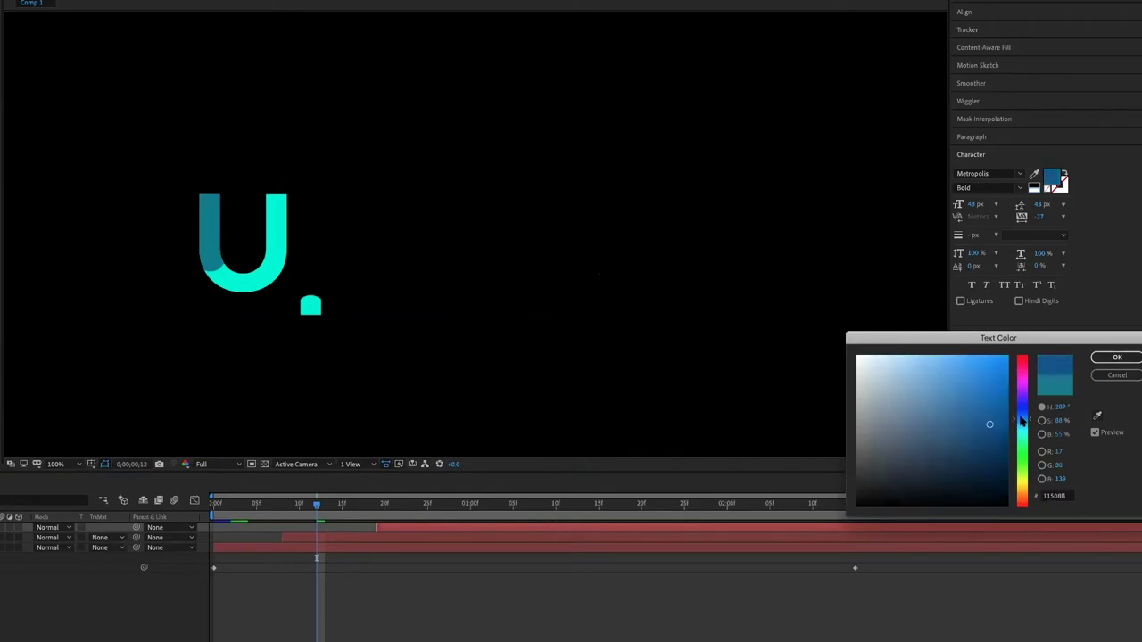
click(1115, 356)
- Preview the blue-trailing reveal from the start with the whole frame in view
drag(276, 505, 395, 505)
key(space)
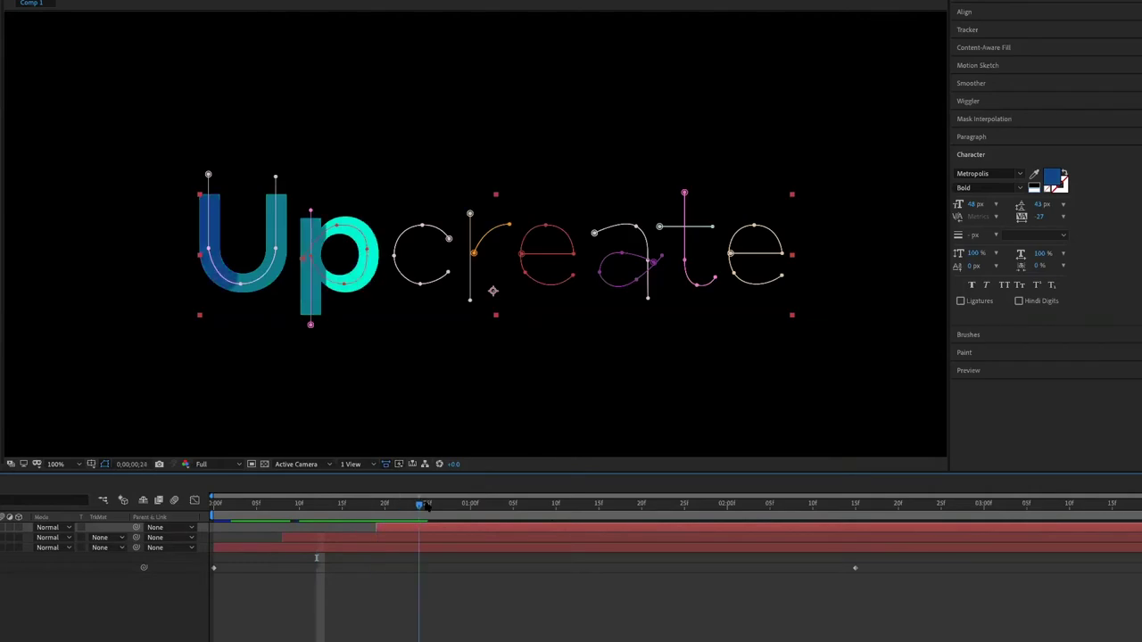
key(Home)
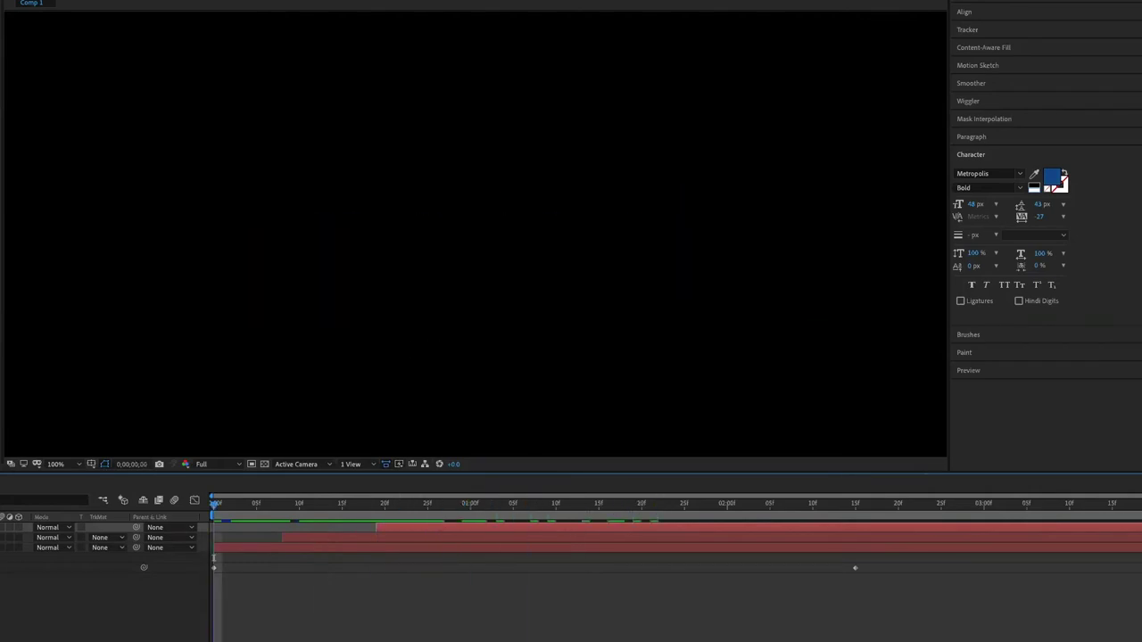
key(comma)
click(575, 436)
key(space)
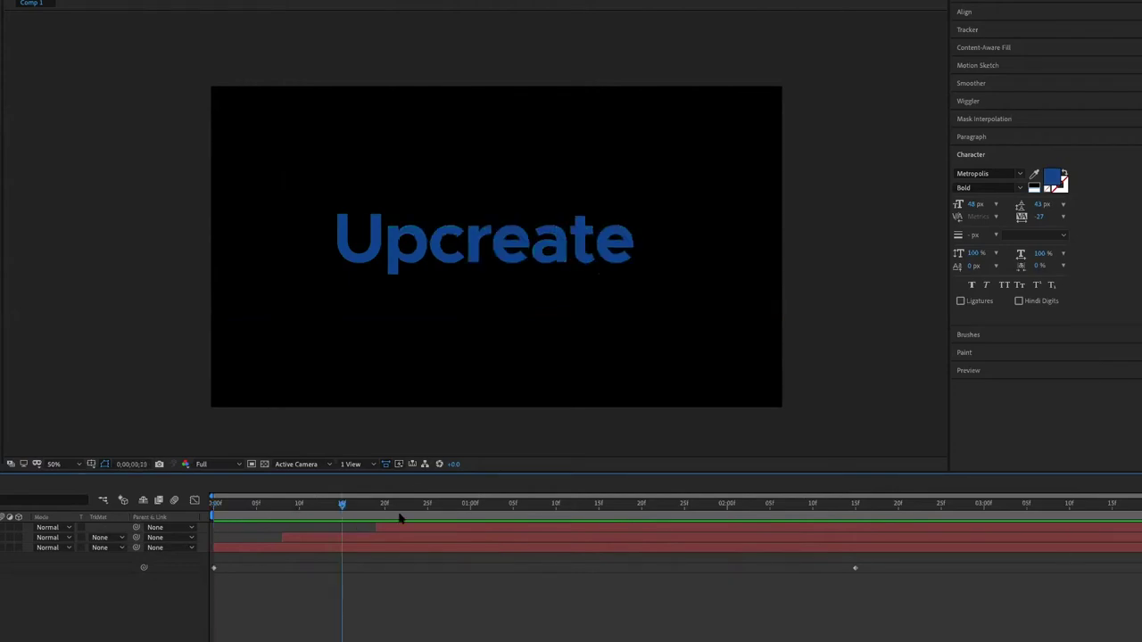
- Replay the reveal from the start, checking the letters around frame 19
key(ctrl+shift+a)
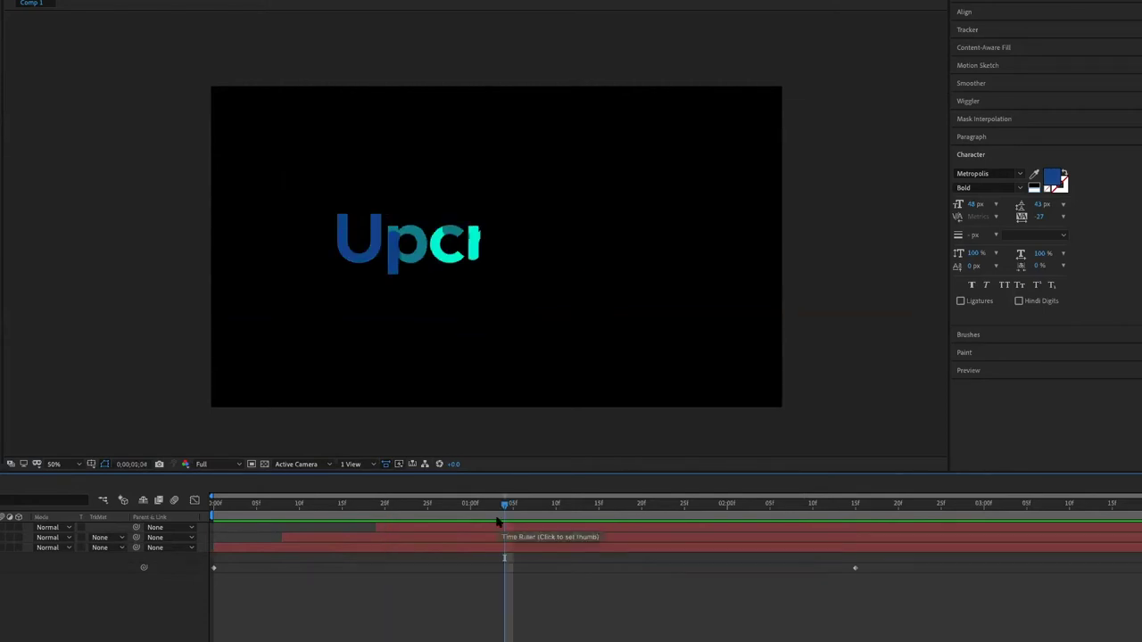
key(space)
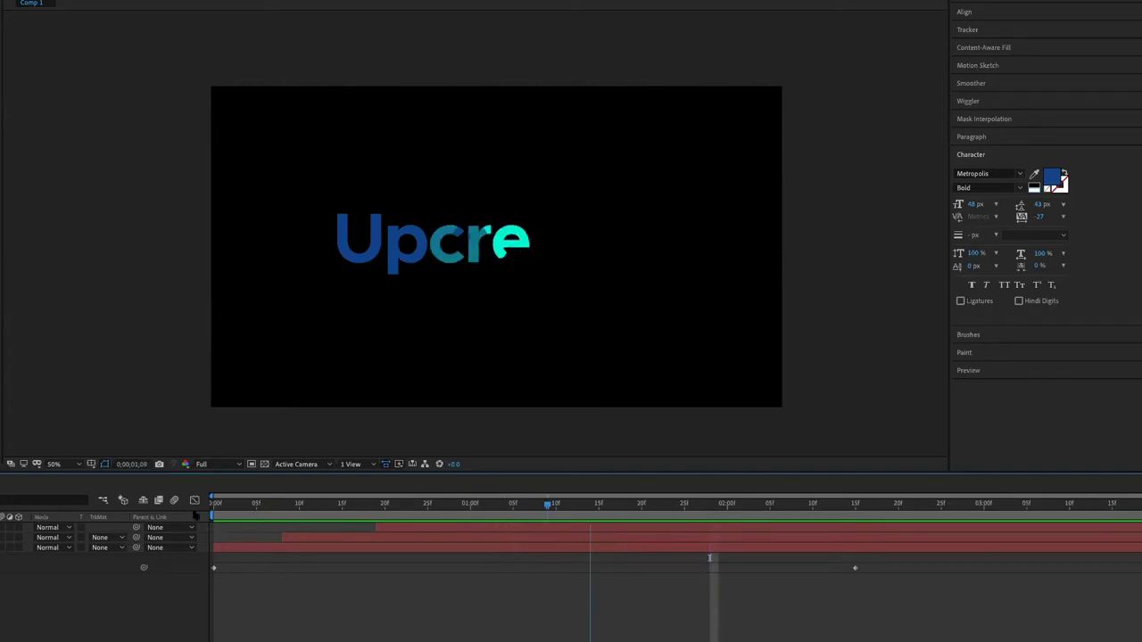
key(Home)
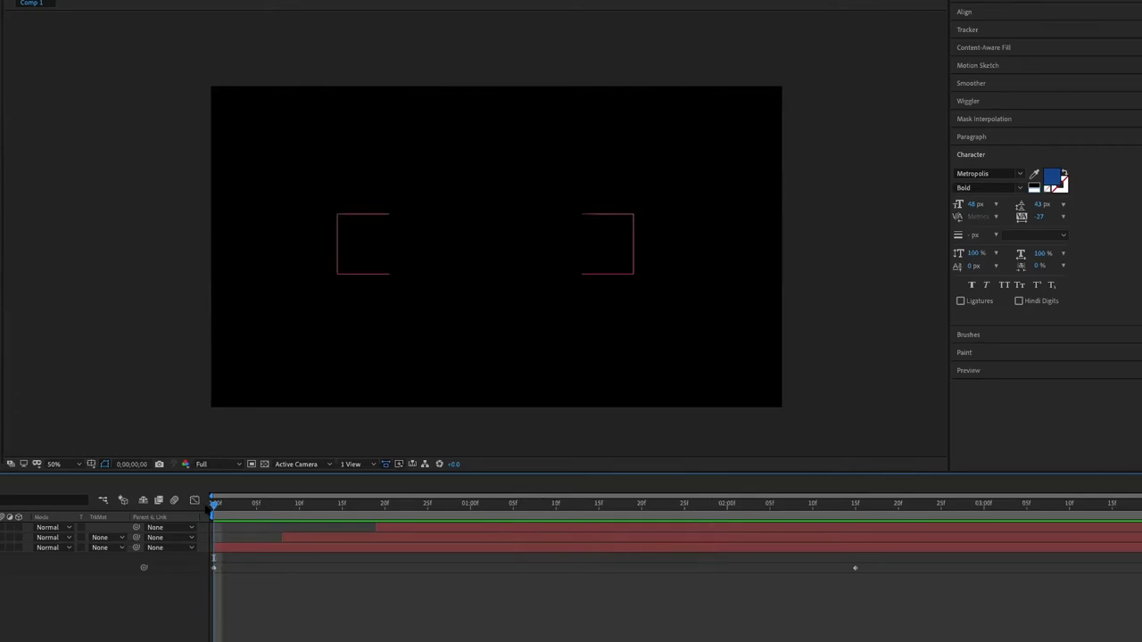
drag(213, 506, 274, 506)
click(378, 510)
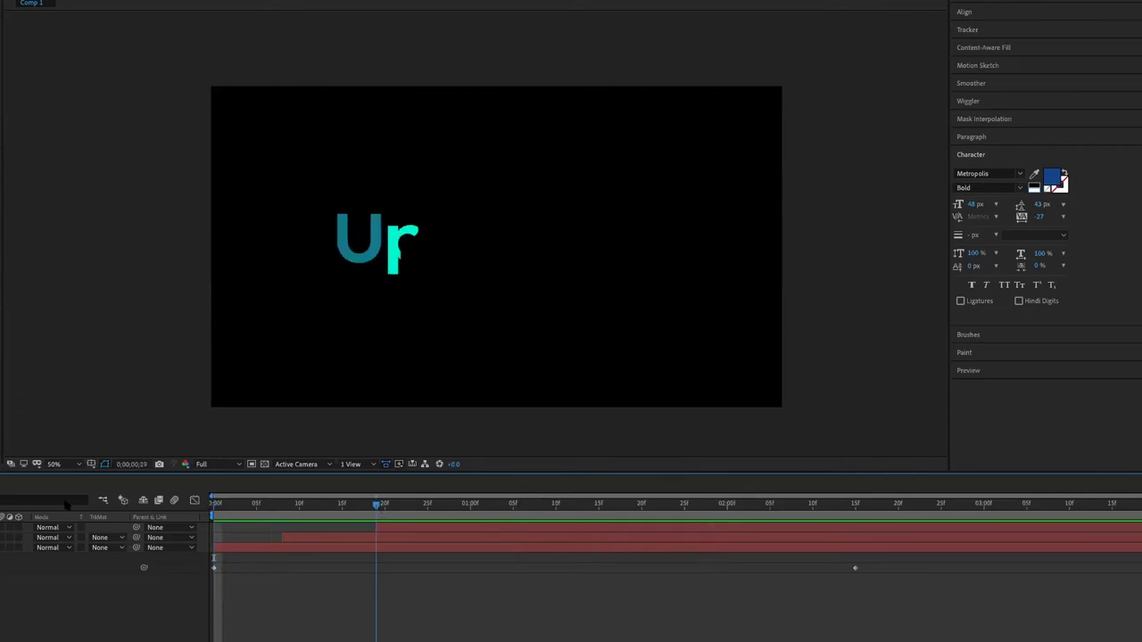
key(Home)
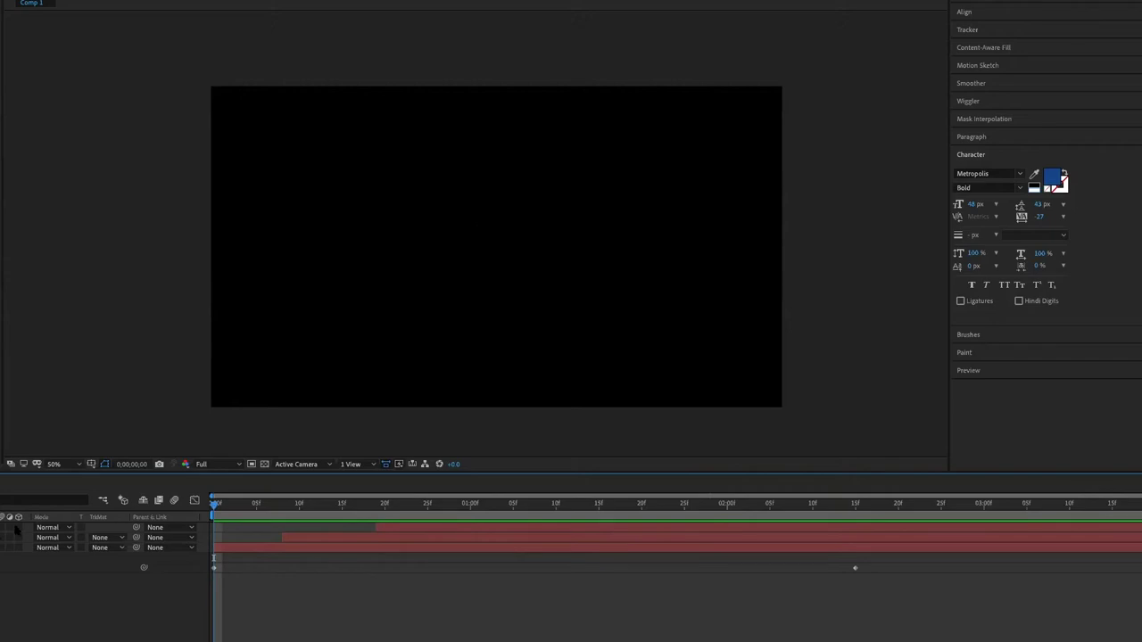
key(space)
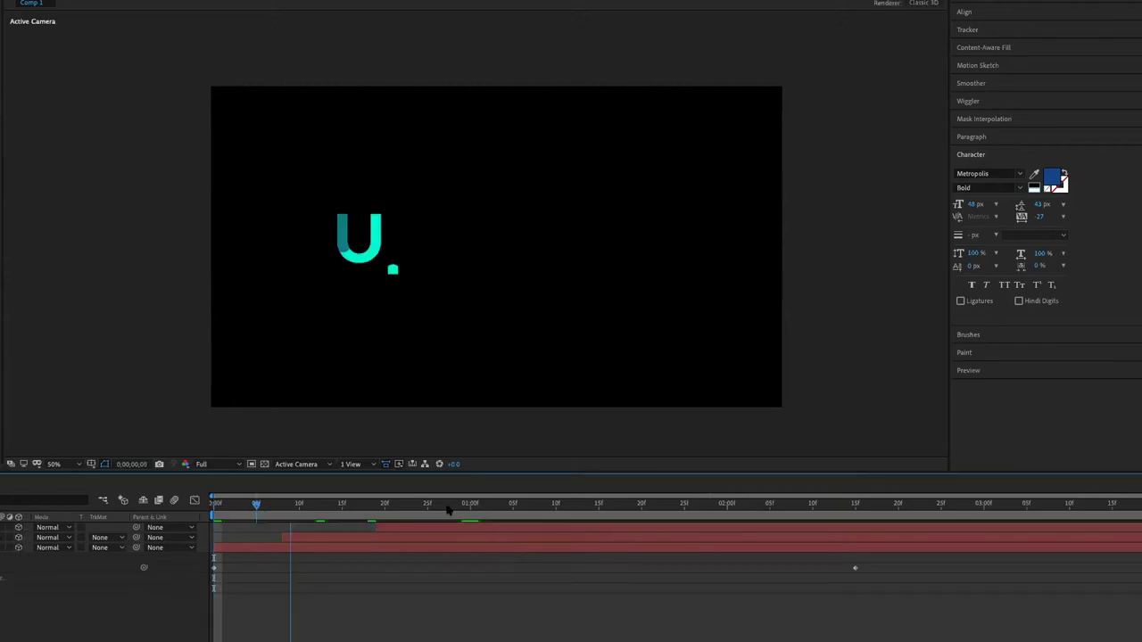
- Add a new Two-Node Camera, Camera 1, with the 50mm preset
right_click(102, 622)
mouse_move(160, 619)
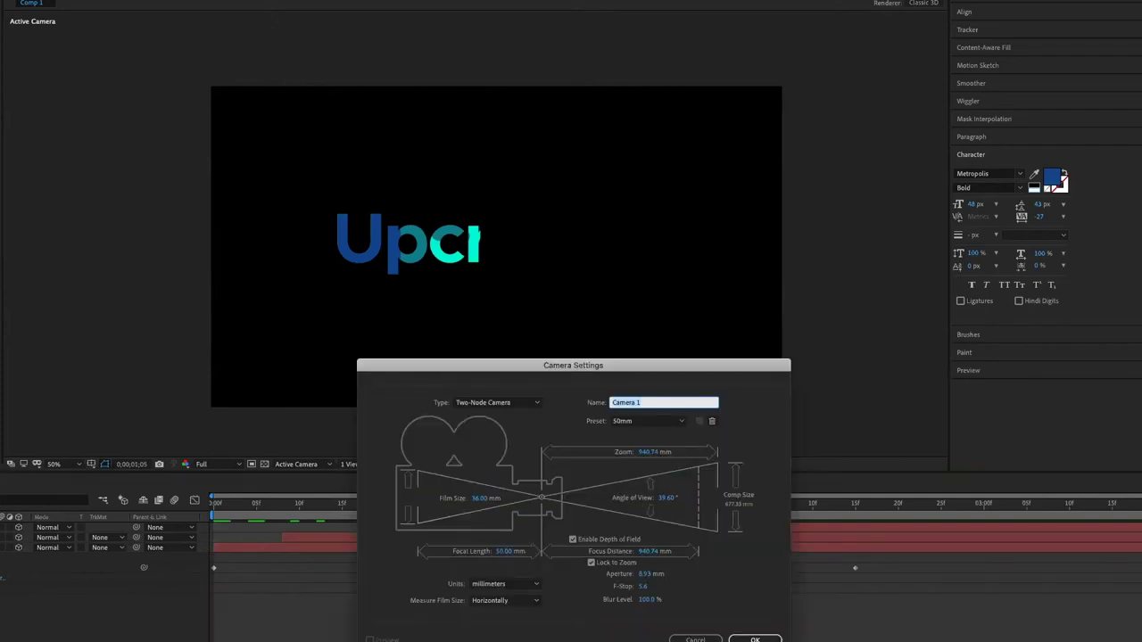
key(Return)
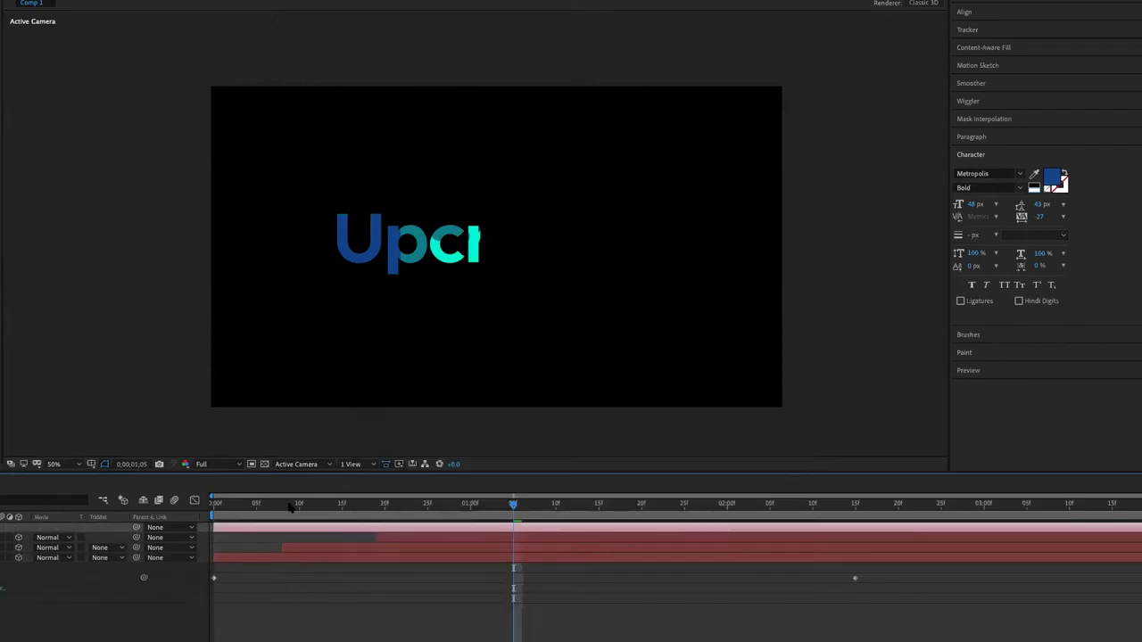
- At about 2;11, reveal Camera 1's keyframed transform properties, then return to the start
click(624, 505)
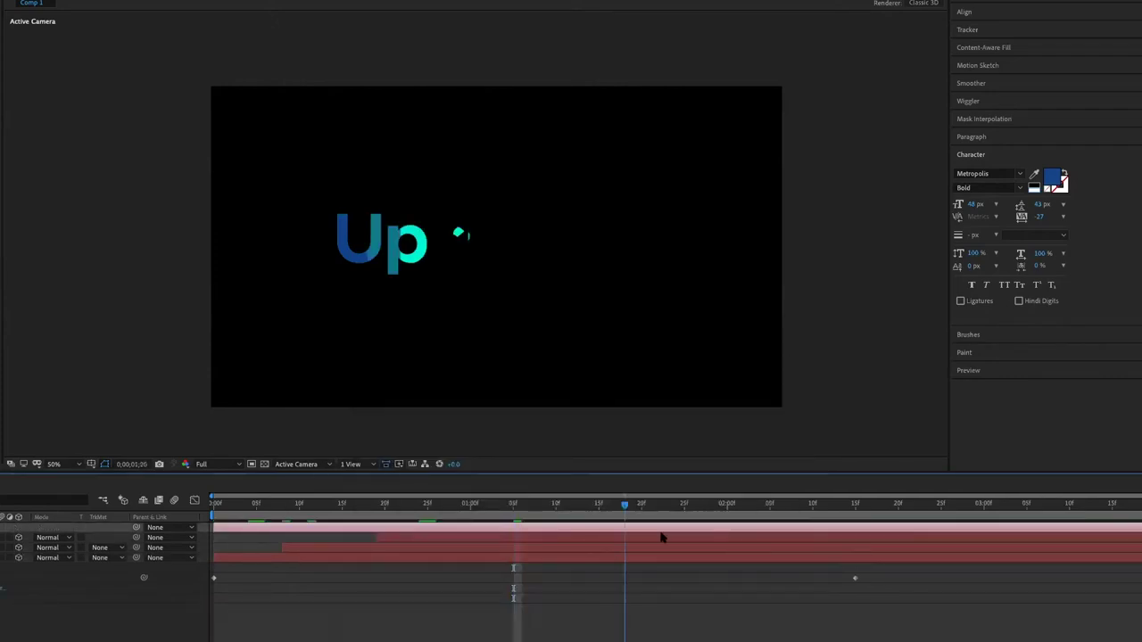
click(924, 528)
click(993, 511)
click(1053, 510)
click(888, 511)
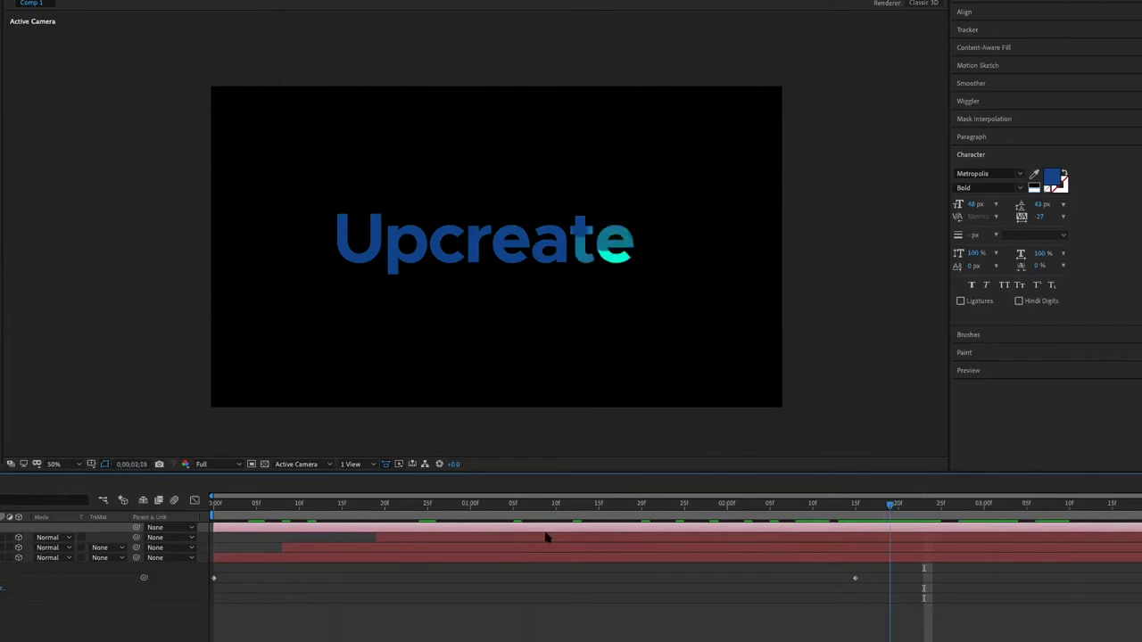
click(820, 510)
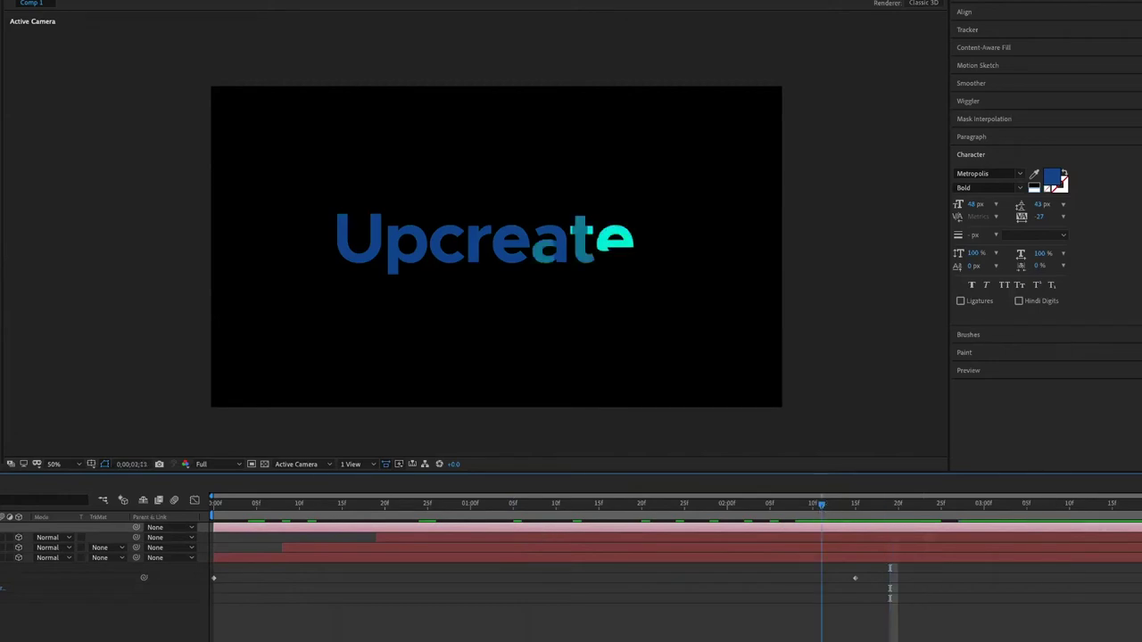
key(u)
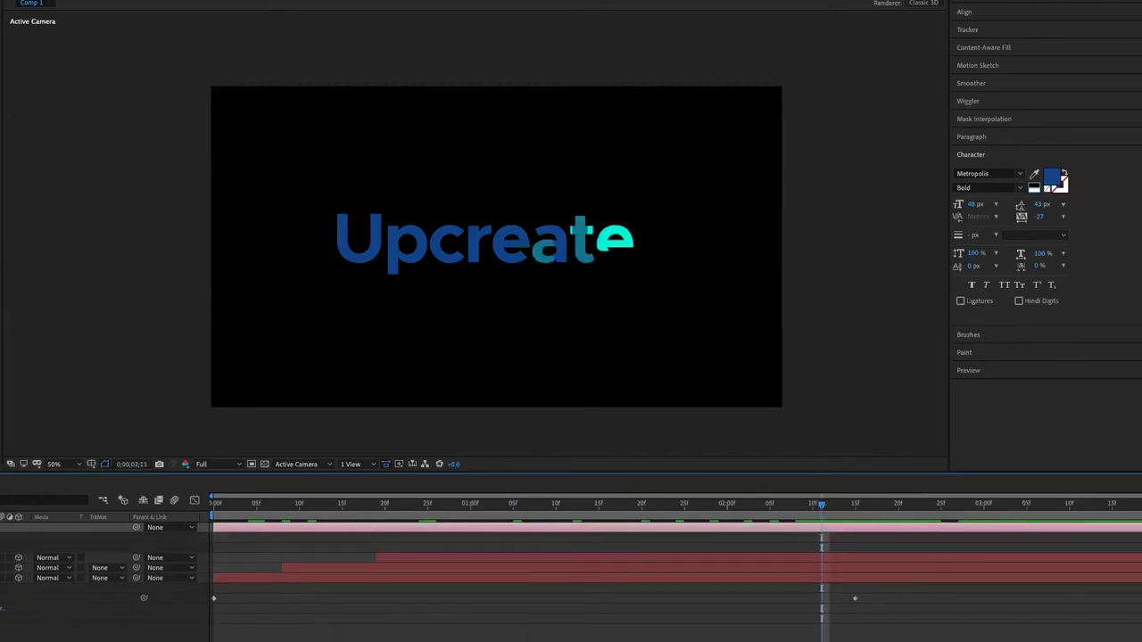
key(u)
click(139, 574)
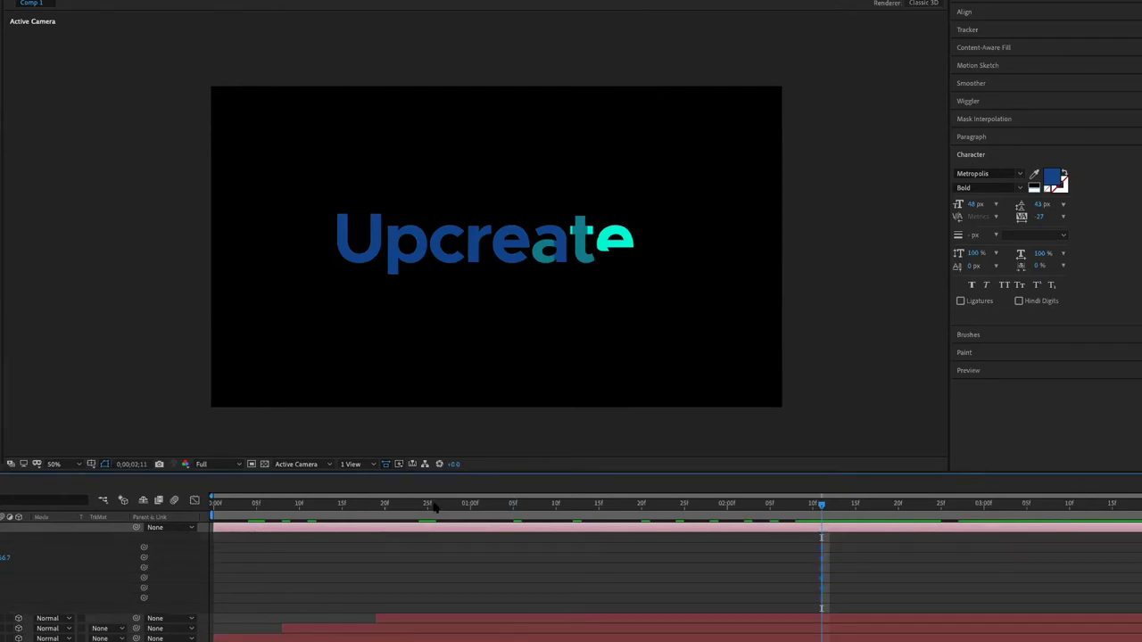
key(Home)
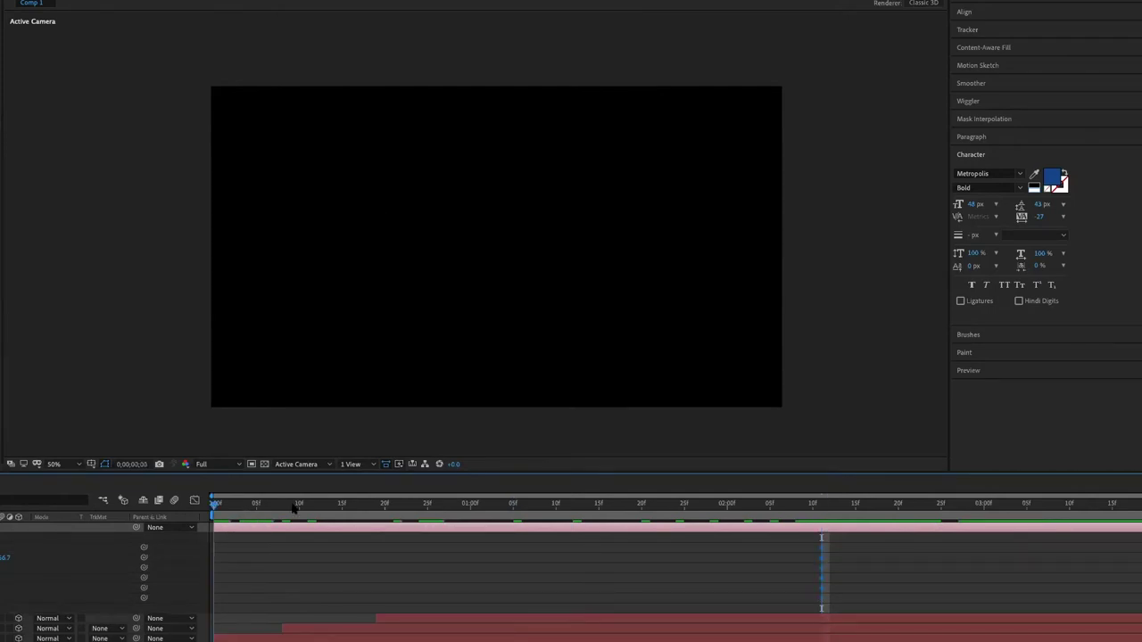
- Paste camera keyframes at frame 11 and push in to centre on a large U, value 0
click(306, 505)
key(ctrl+v)
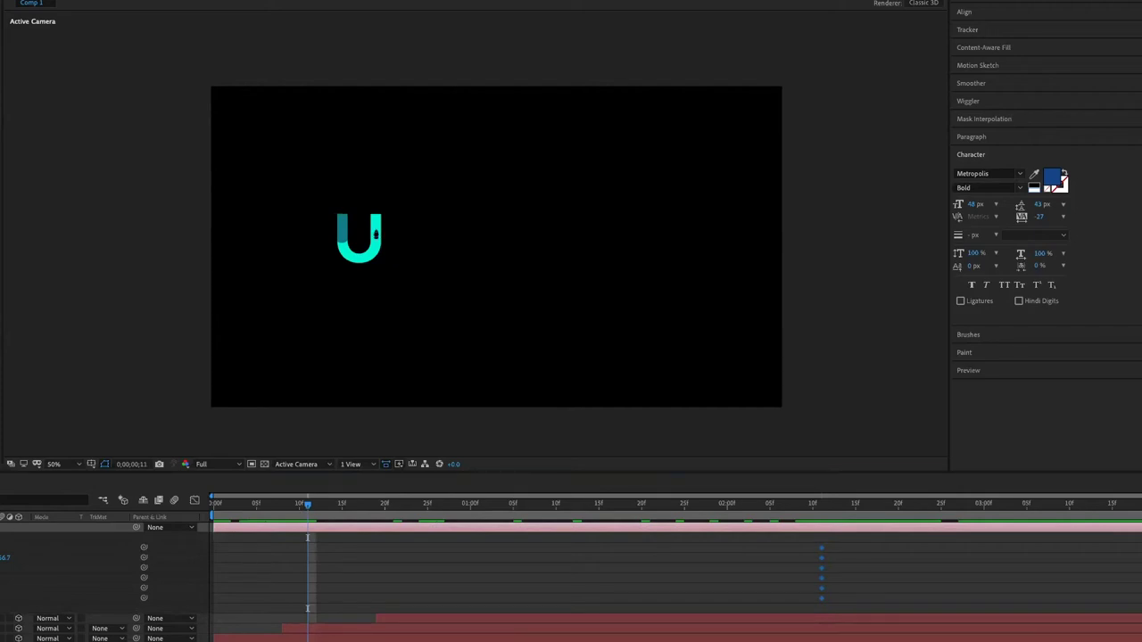
drag(376, 234, 413, 237)
drag(4, 558, 27, 558)
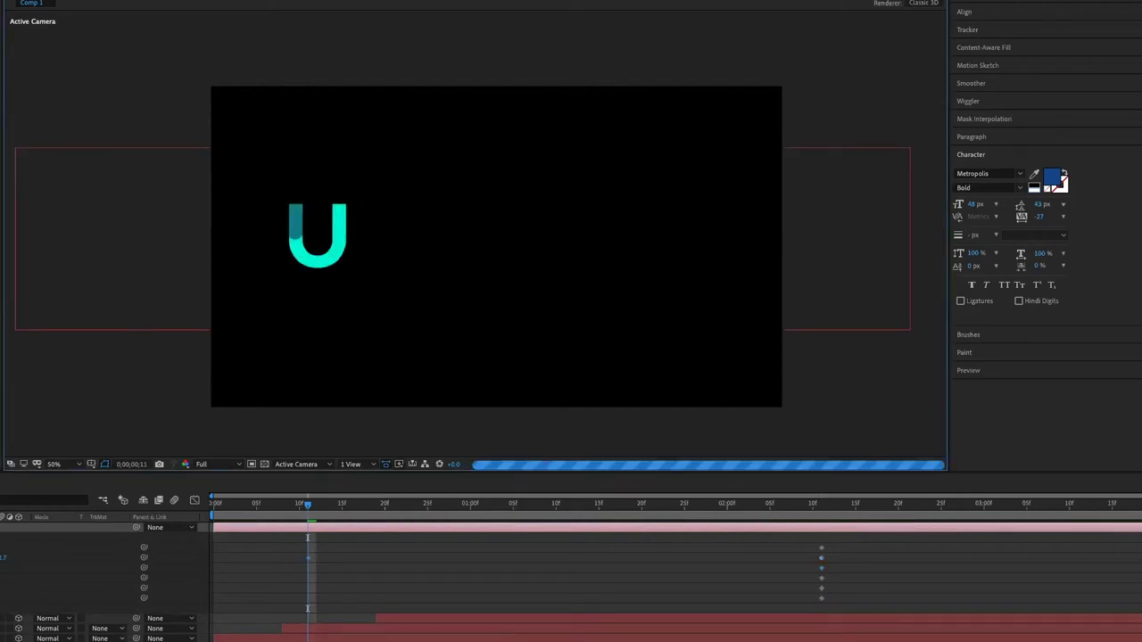
text(0)
key(Return)
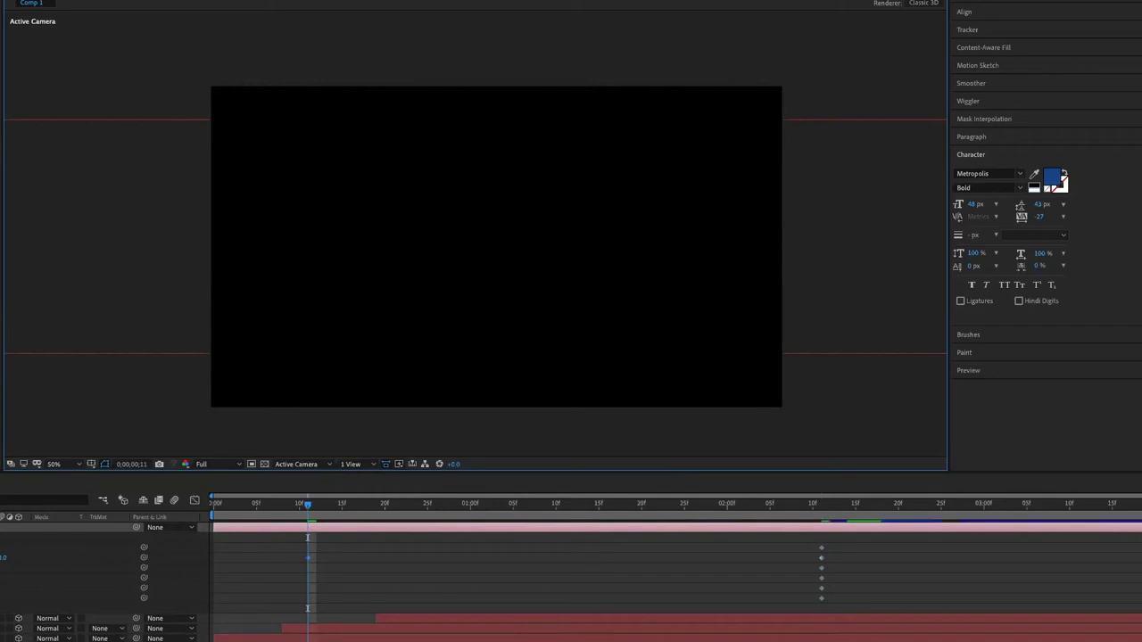
click(654, 240)
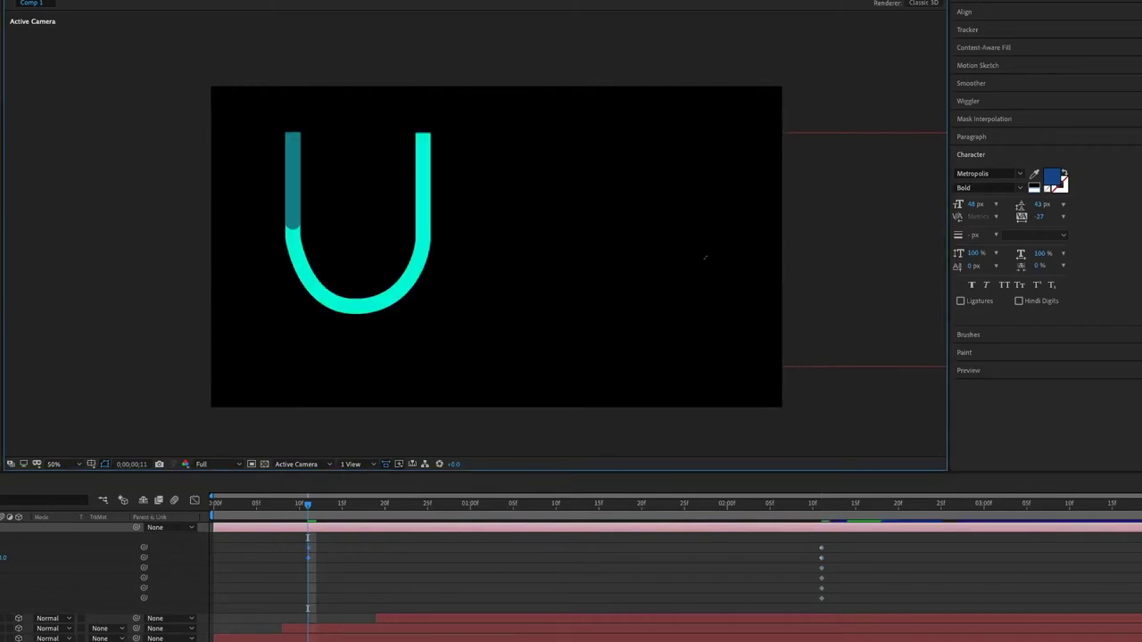
drag(659, 249, 684, 249)
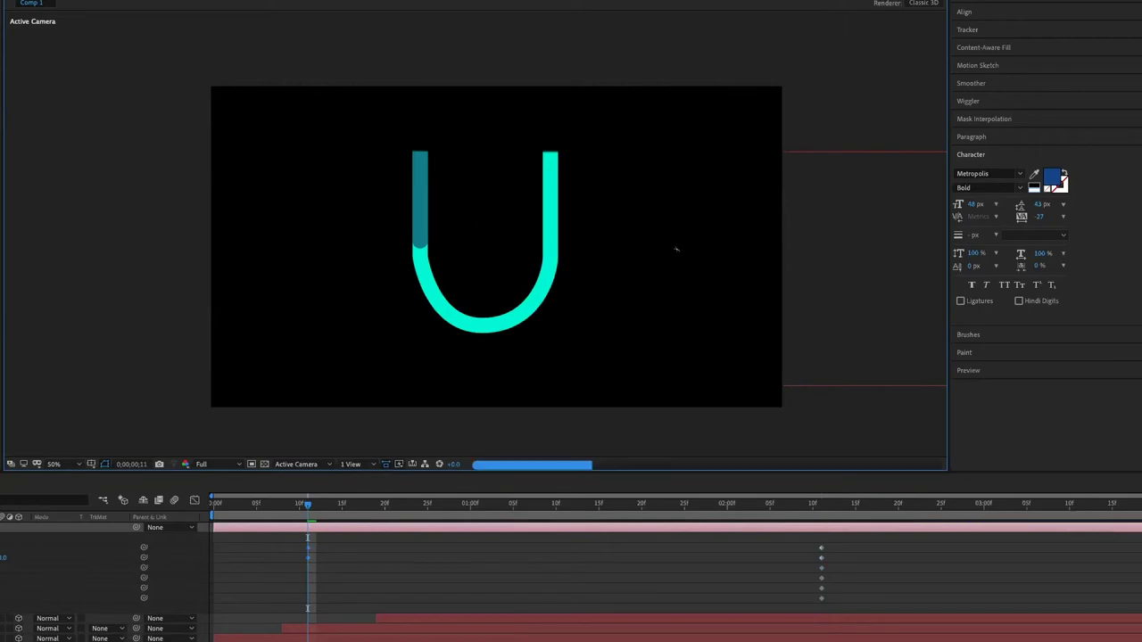
- Check frames 3 to 20 and preview the camera pulling back from the U
click(230, 508)
click(301, 513)
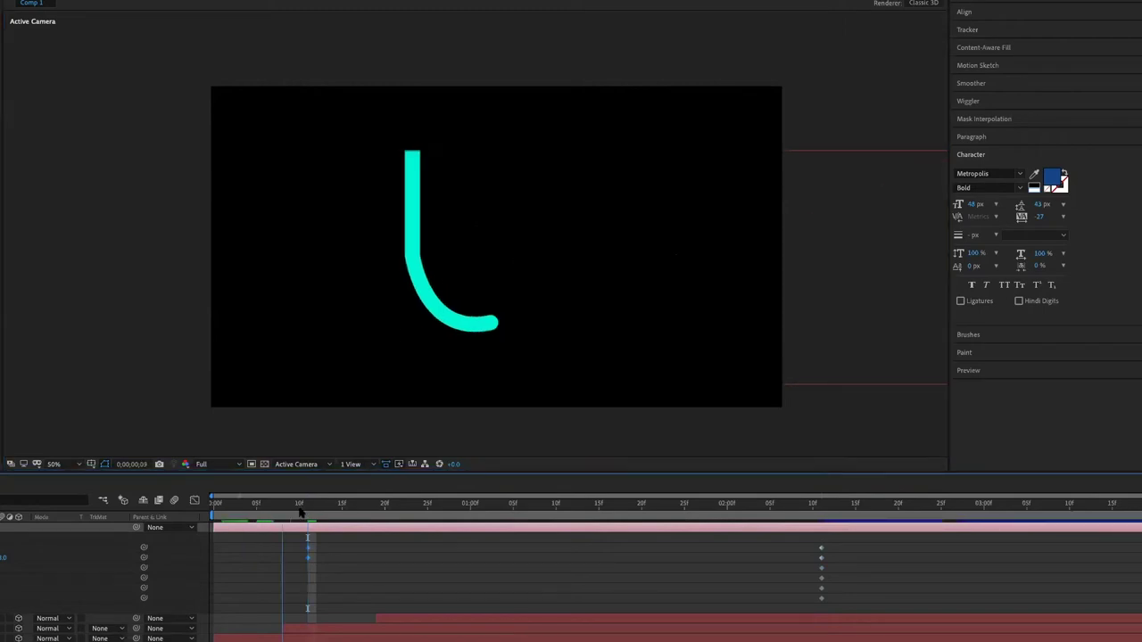
click(382, 513)
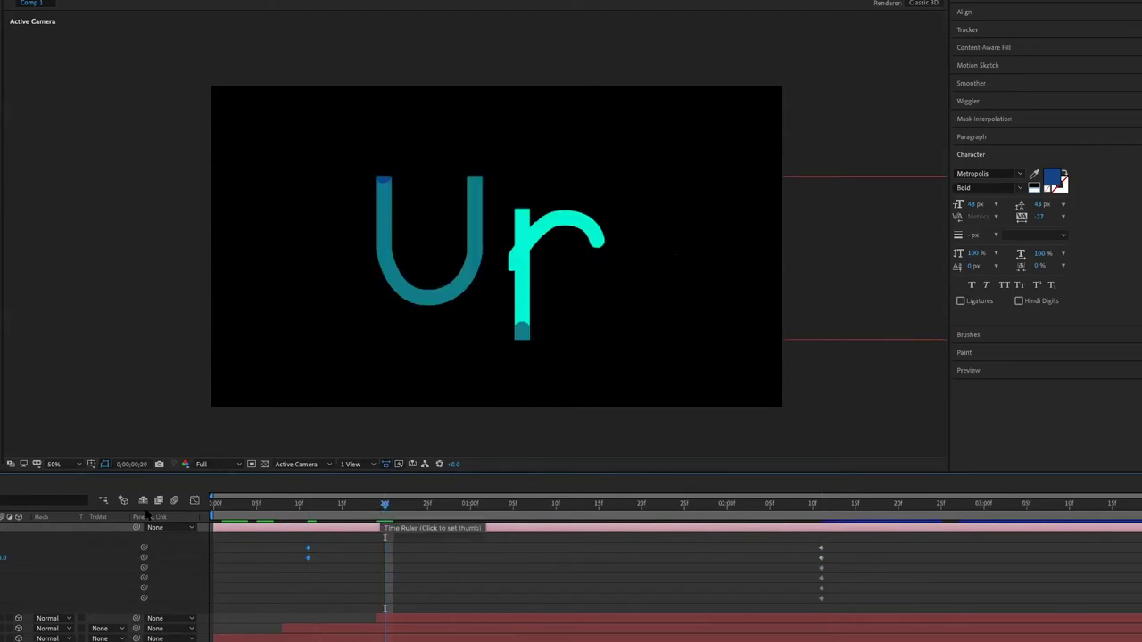
key(Home)
key(space)
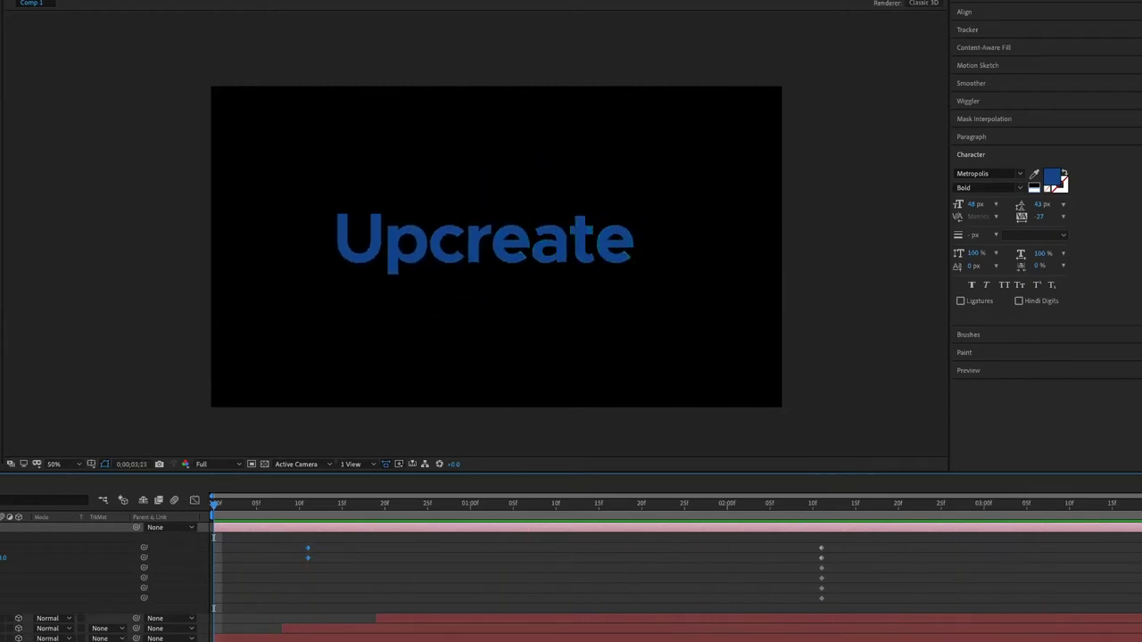
key(space)
click(274, 504)
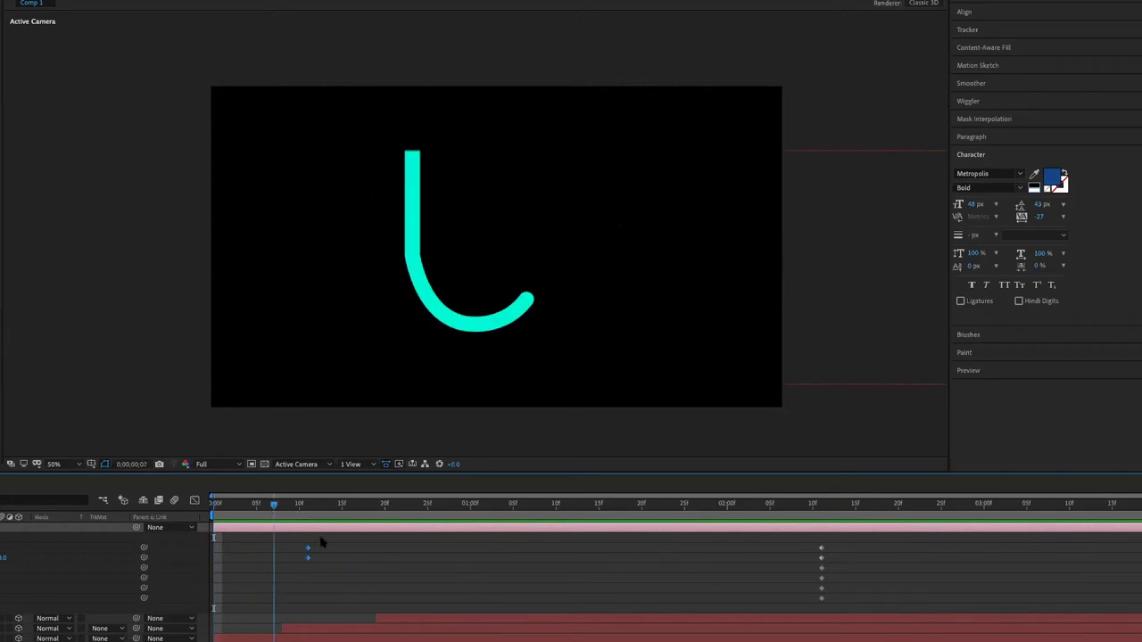
click(398, 621)
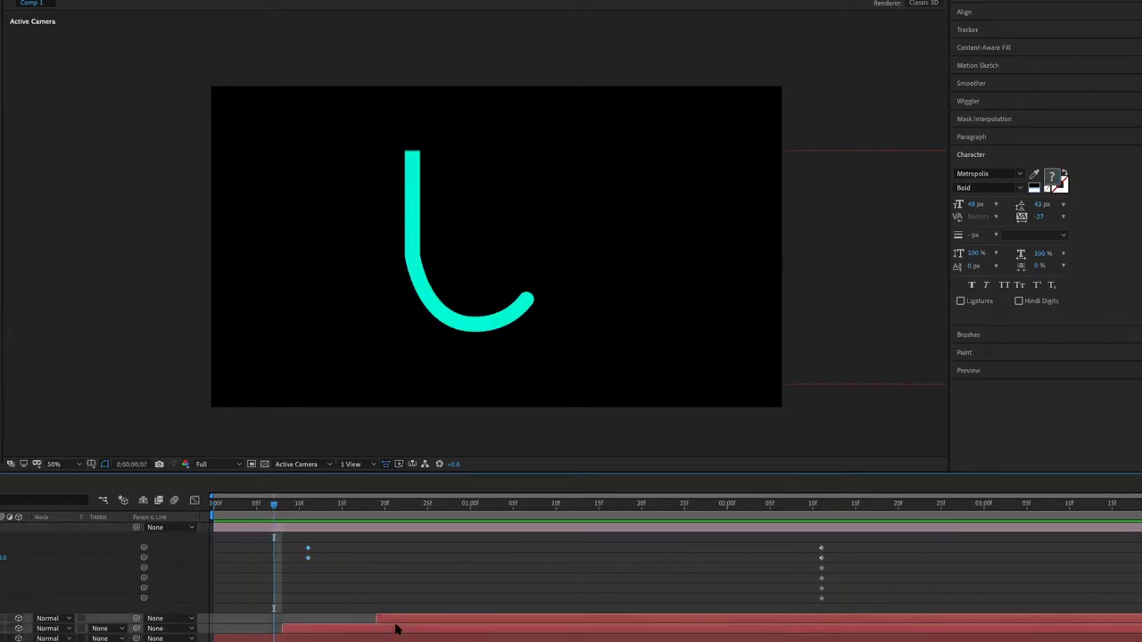
key(u)
click(86, 541)
click(85, 528)
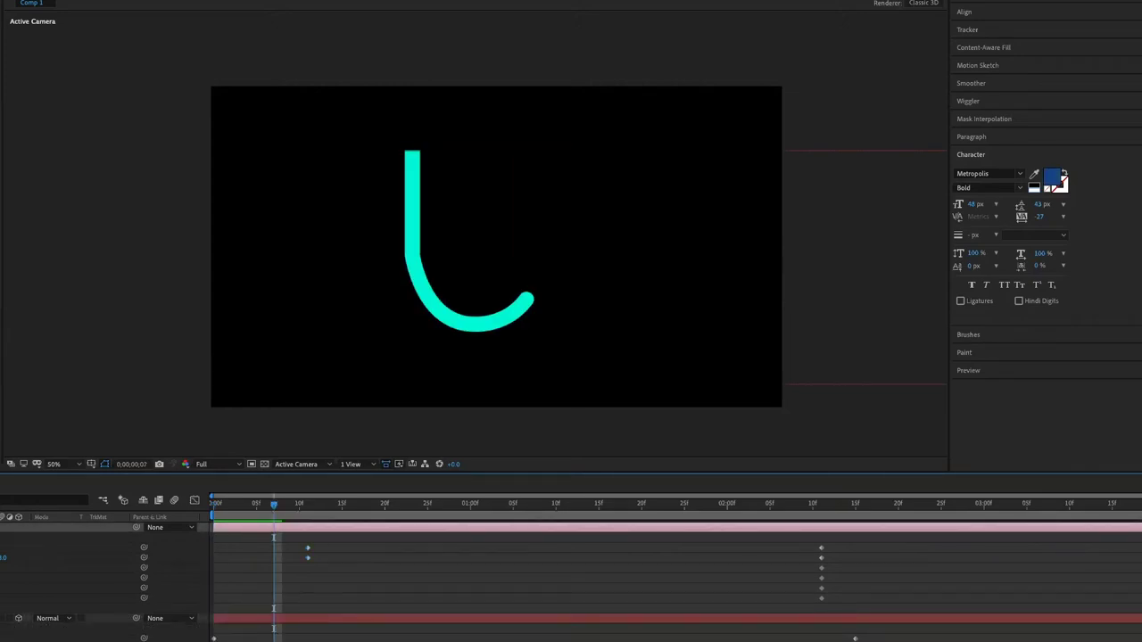
key(Delete)
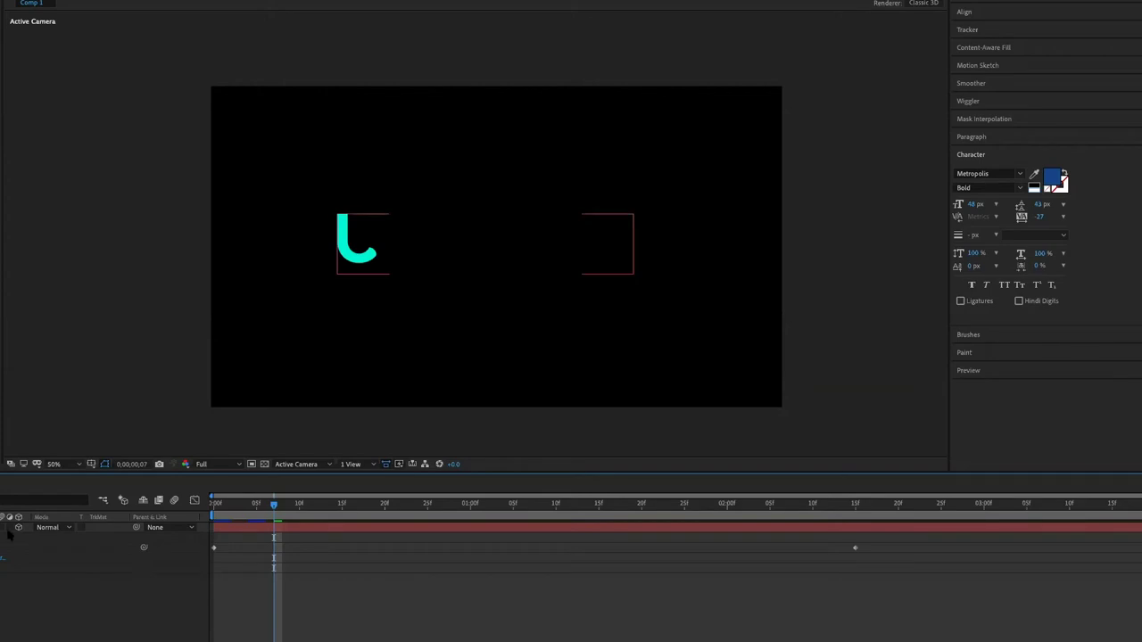
click(25, 536)
drag(255, 525, 445, 523)
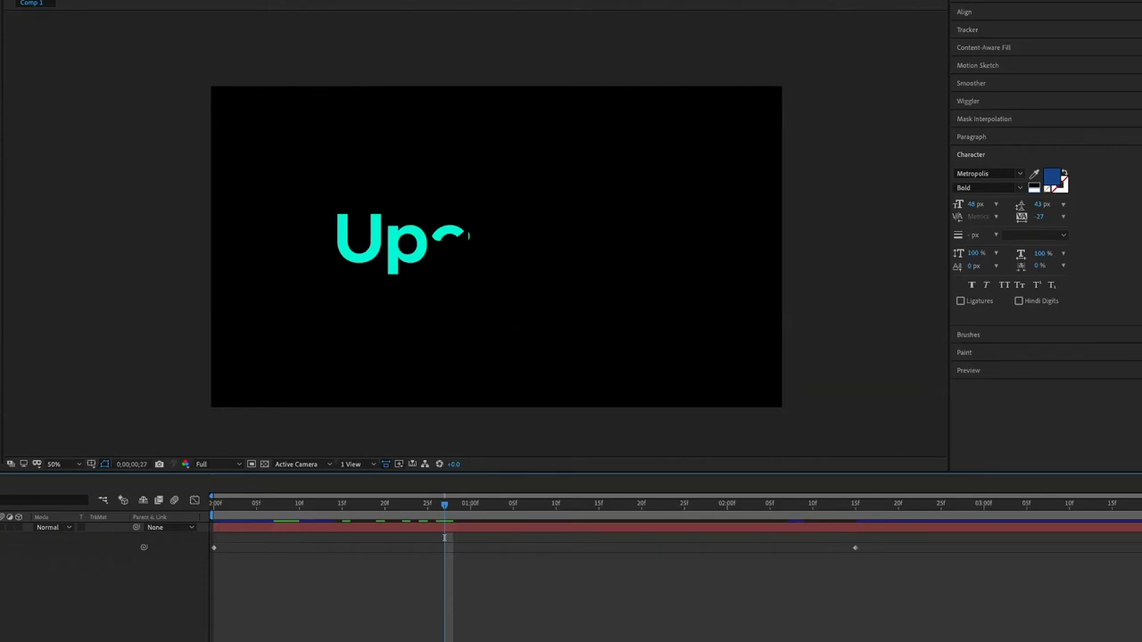
click(586, 527)
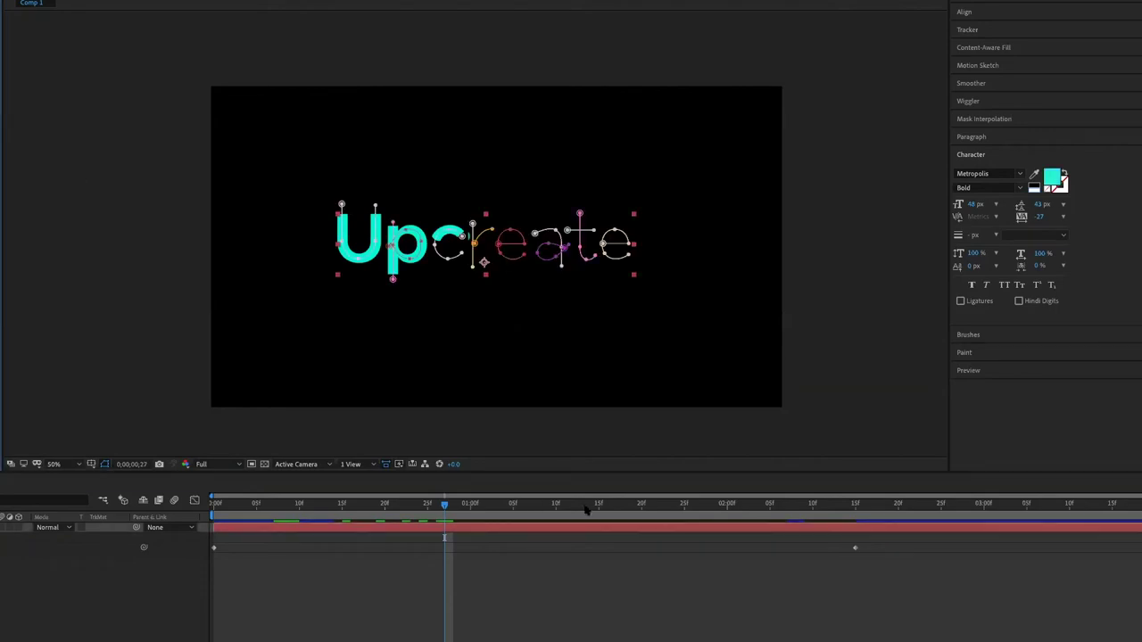
click(560, 574)
click(274, 504)
key(space)
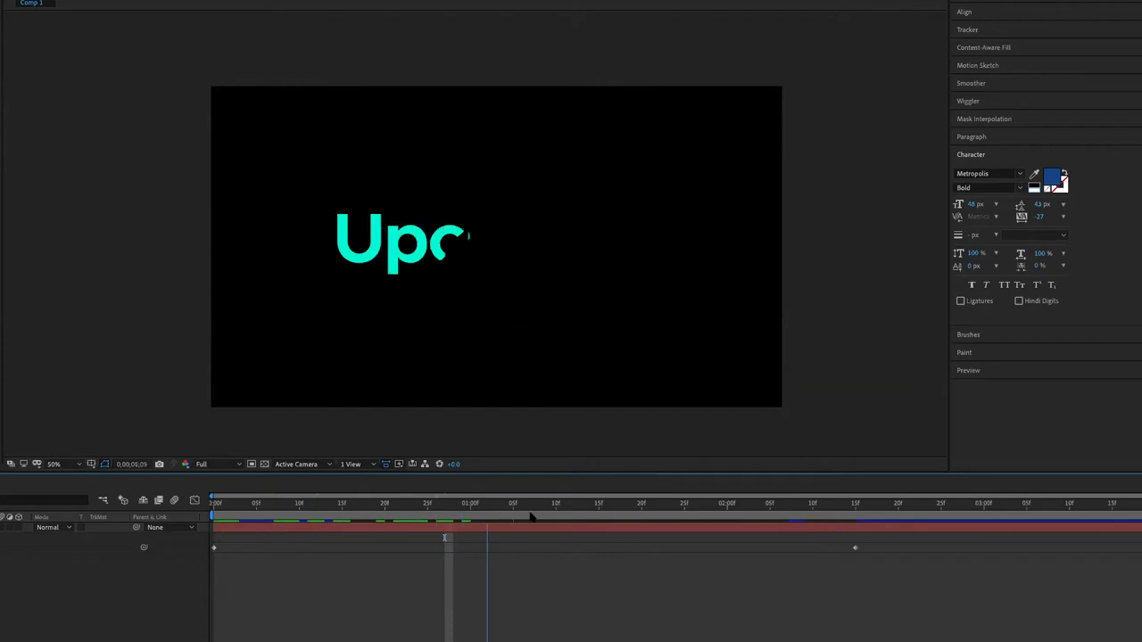
click(294, 527)
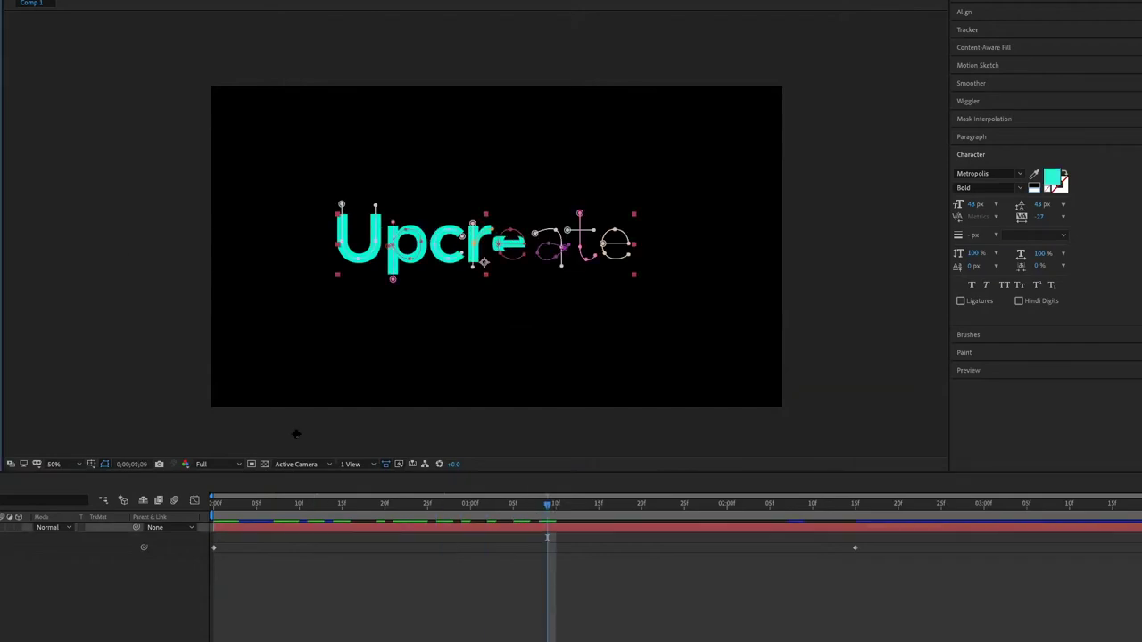
click(336, 612)
key(space)
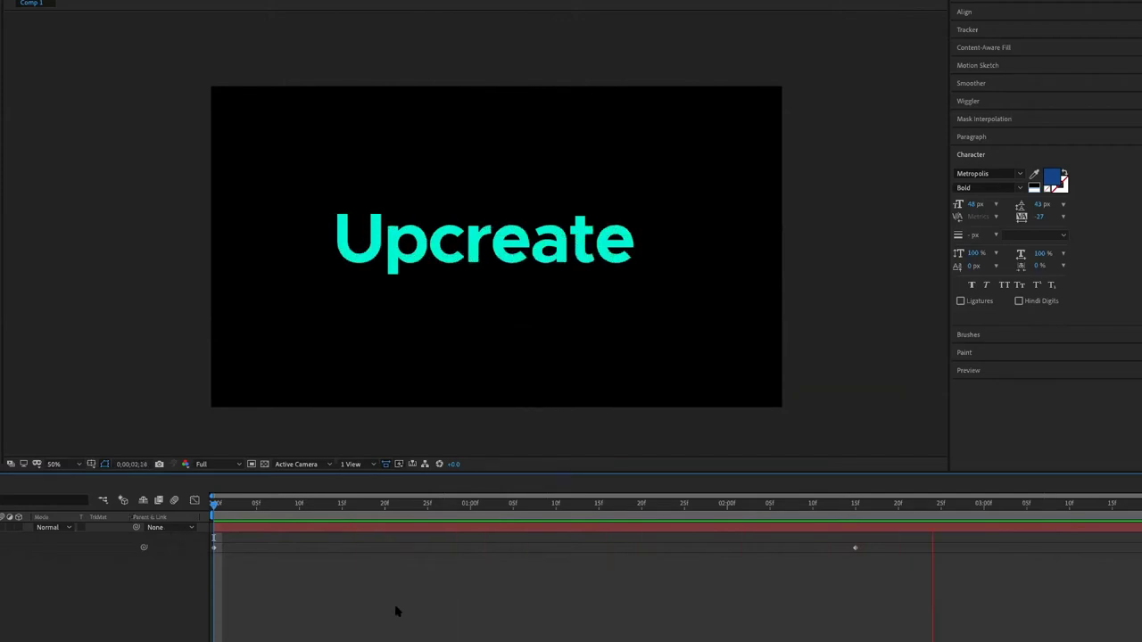
- Change the Upcreate font style from Bold to Metropolis Regular
click(1020, 187)
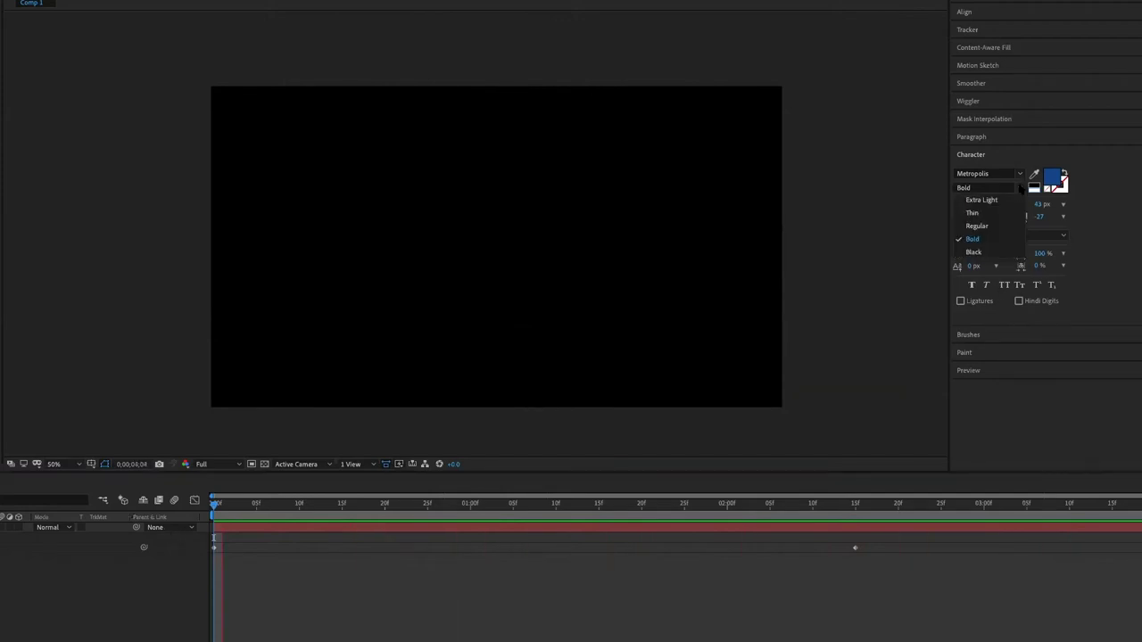
click(977, 223)
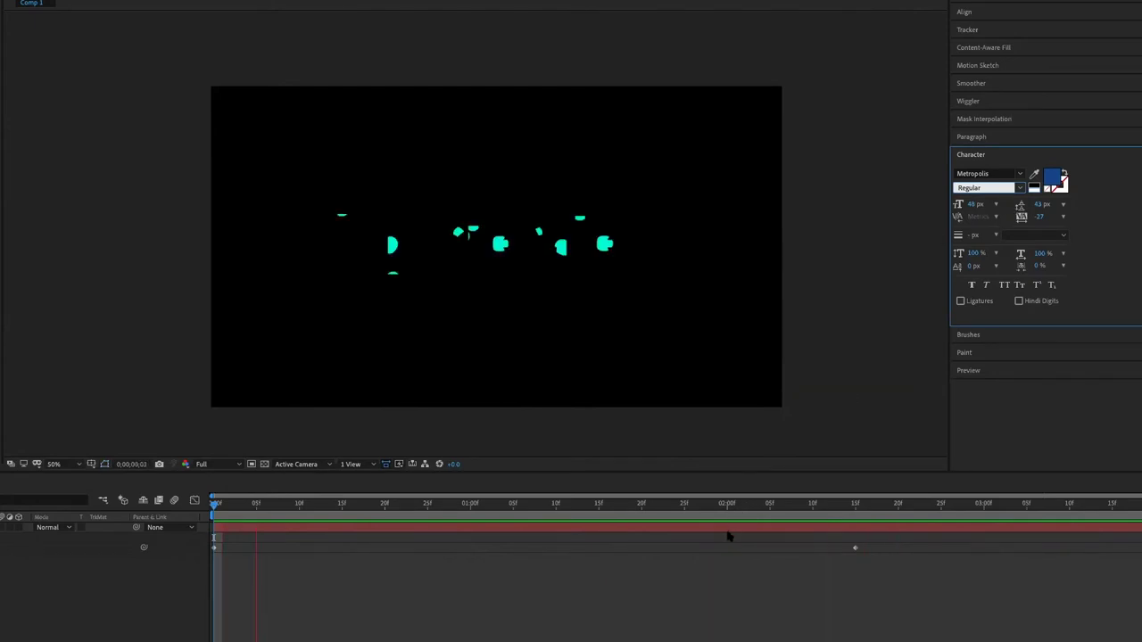
key(Down)
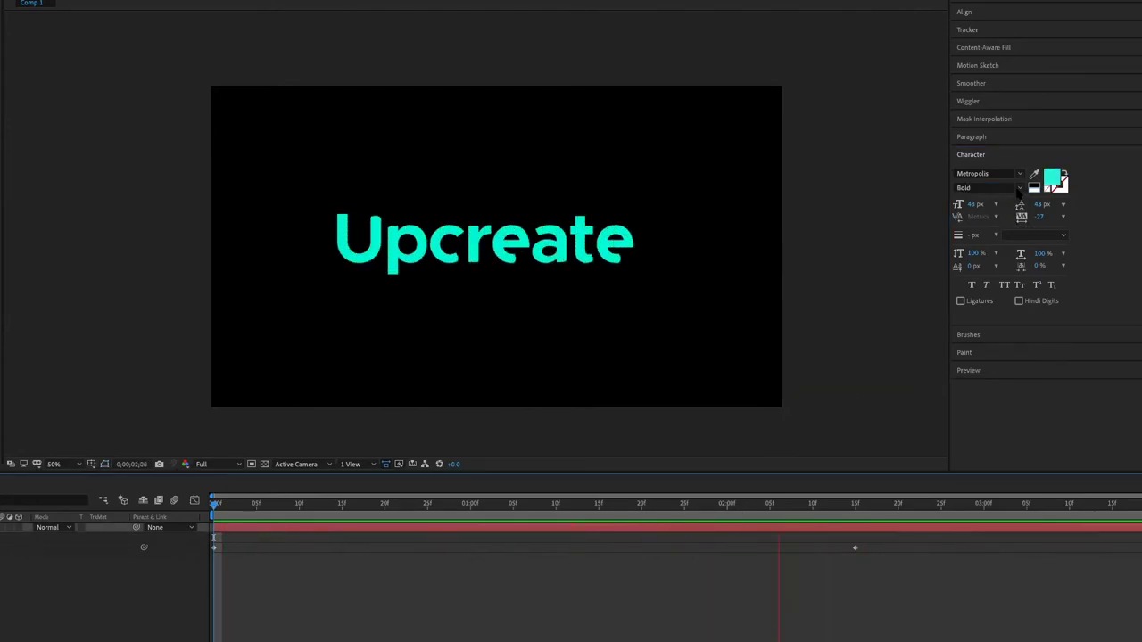
click(1020, 187)
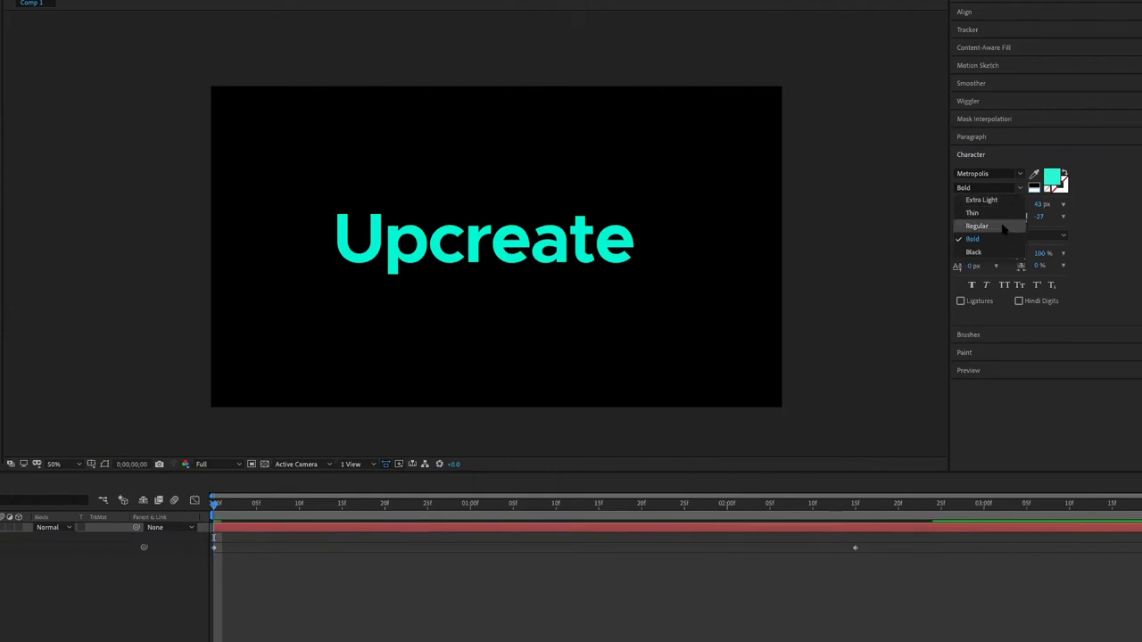
click(1003, 228)
- Preview the Regular-weight stroke reveal from the start
key(space)
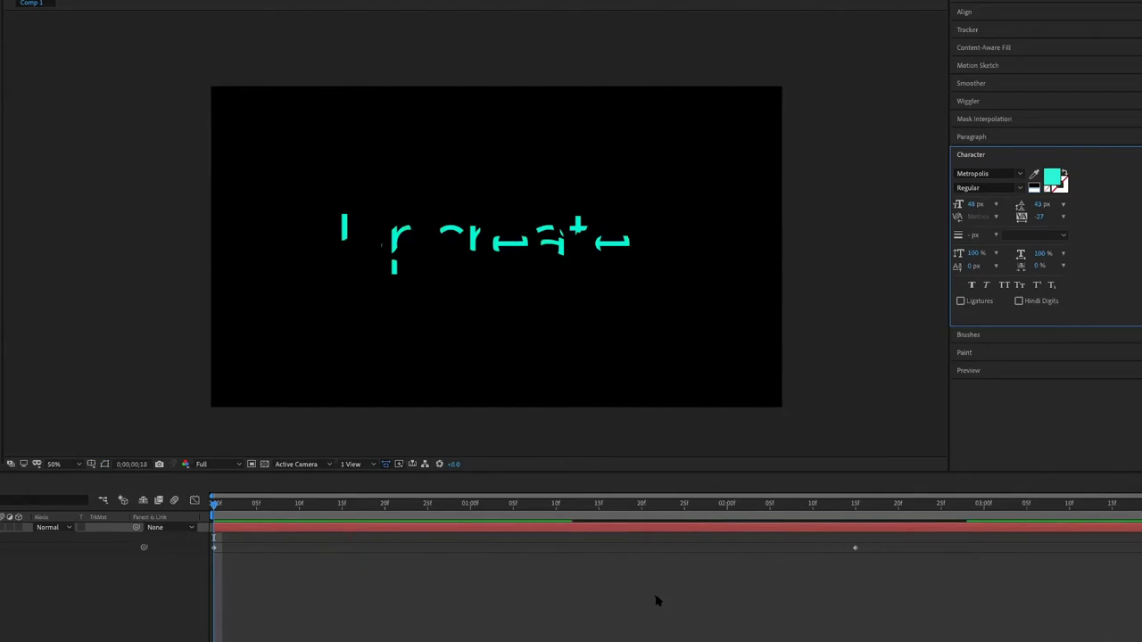
click(615, 584)
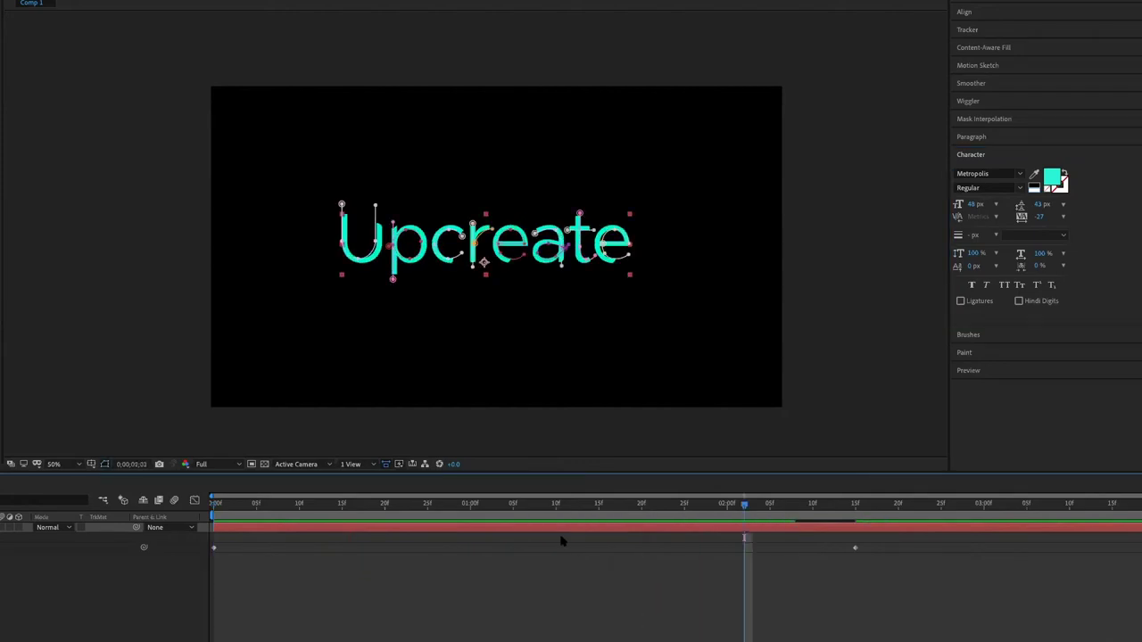
click(231, 507)
key(space)
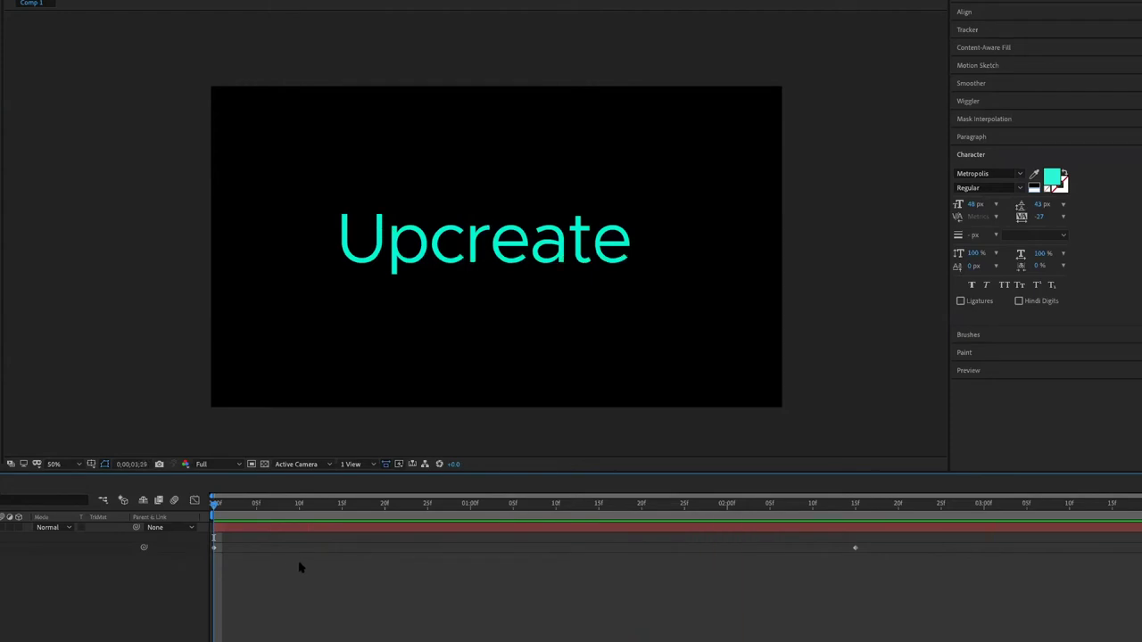
key(space)
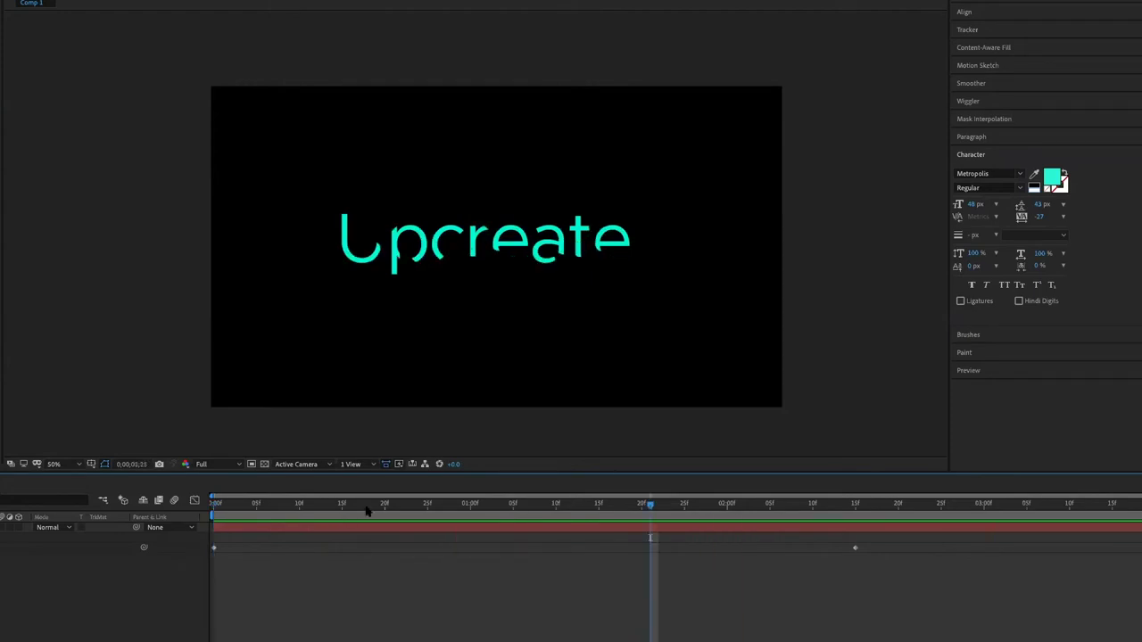
- Turn the Upcreate text fill white
click(1051, 178)
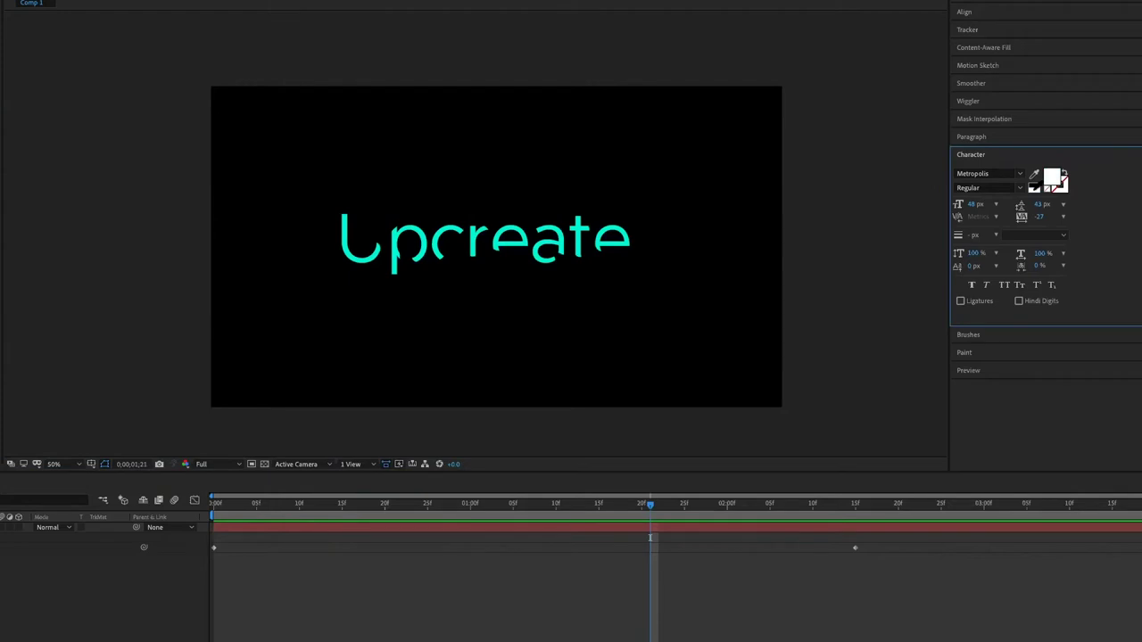
click(506, 527)
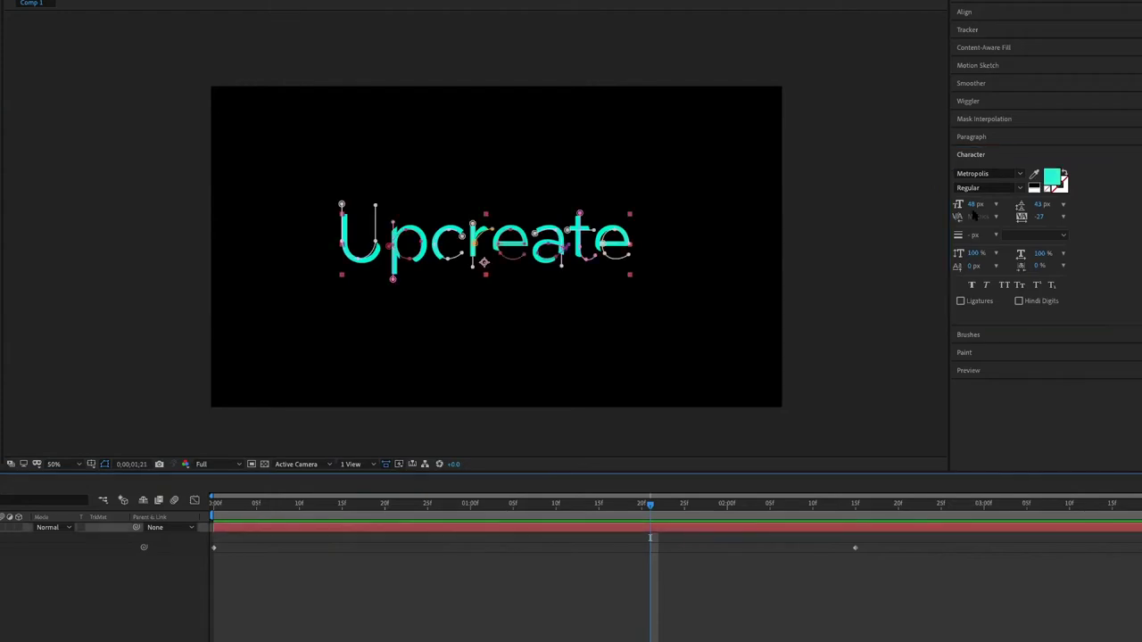
click(1035, 187)
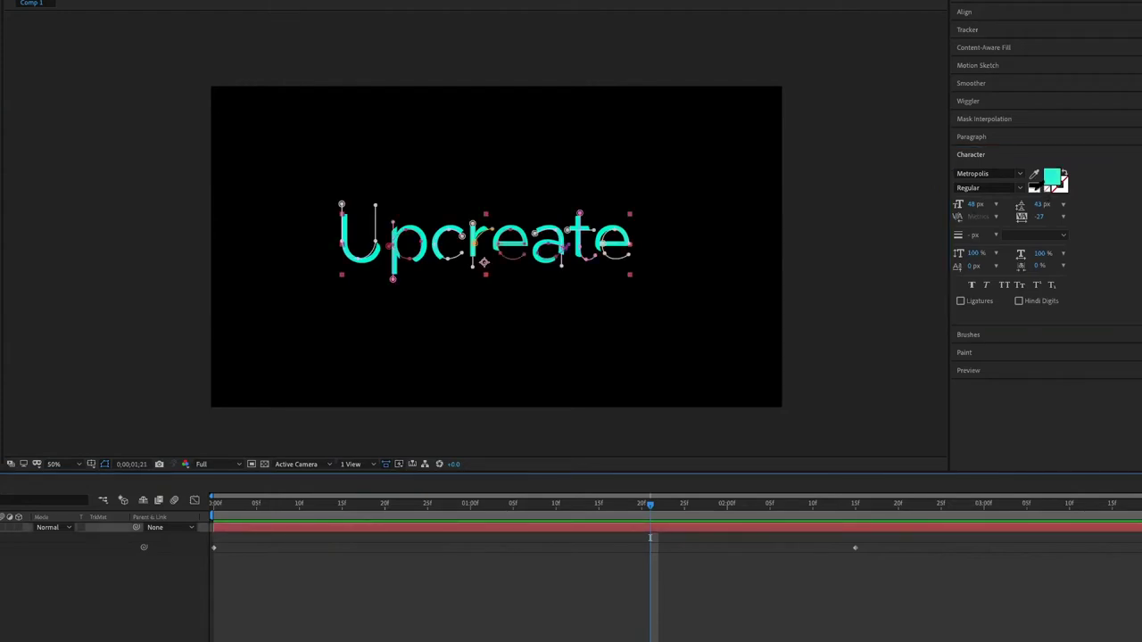
click(604, 572)
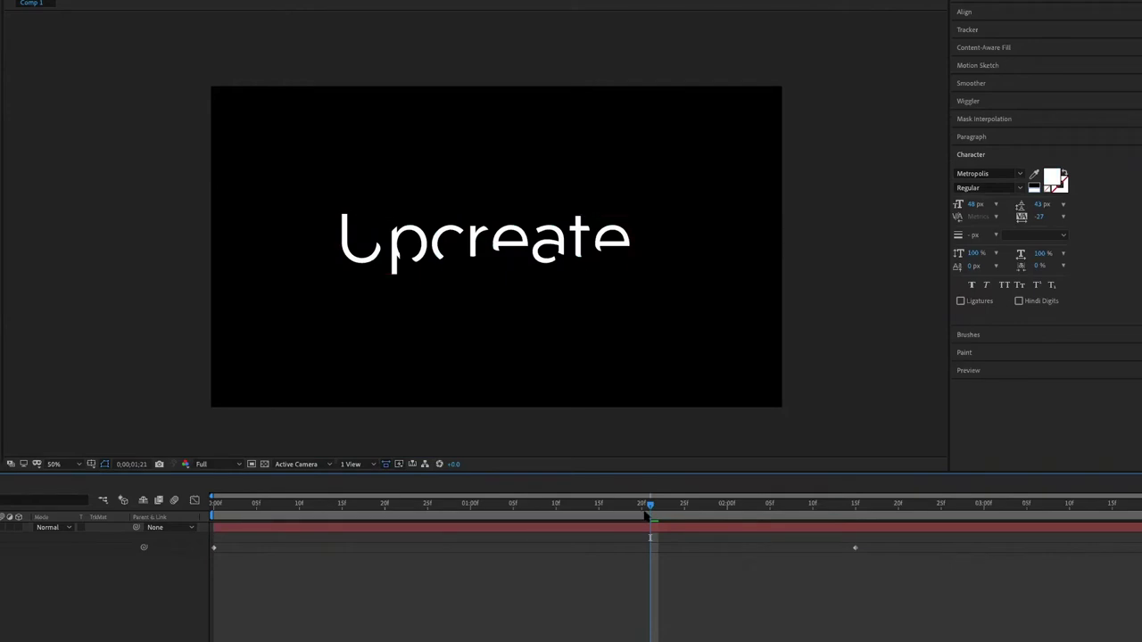
click(630, 277)
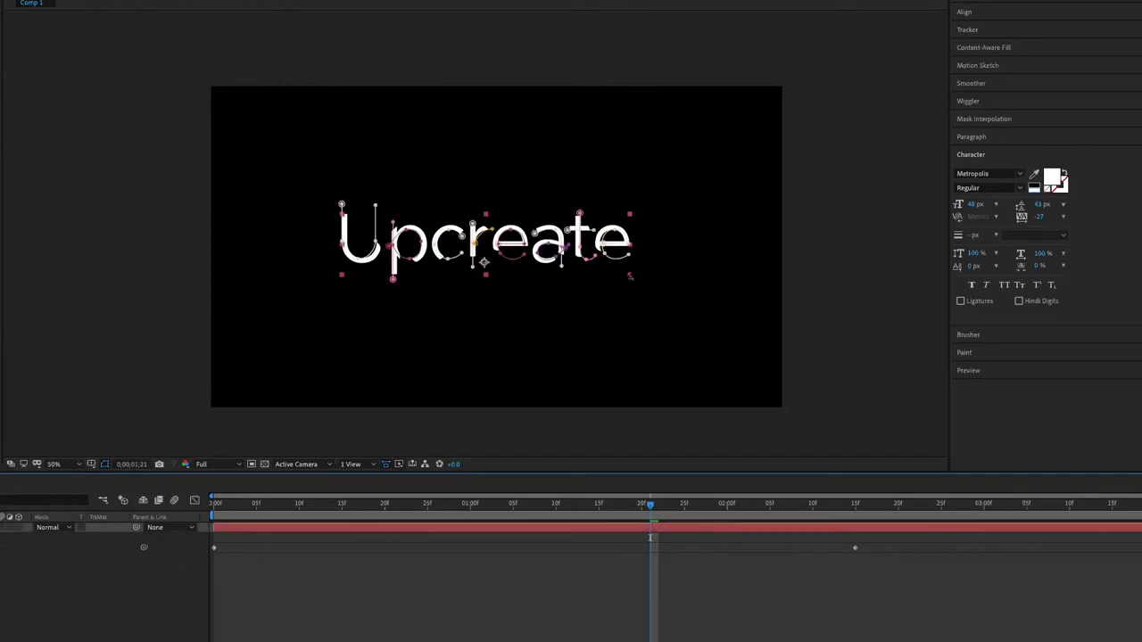
- Scale the text layer to about 50% and nudge it slightly higher in the frame
key(u)
key(u)
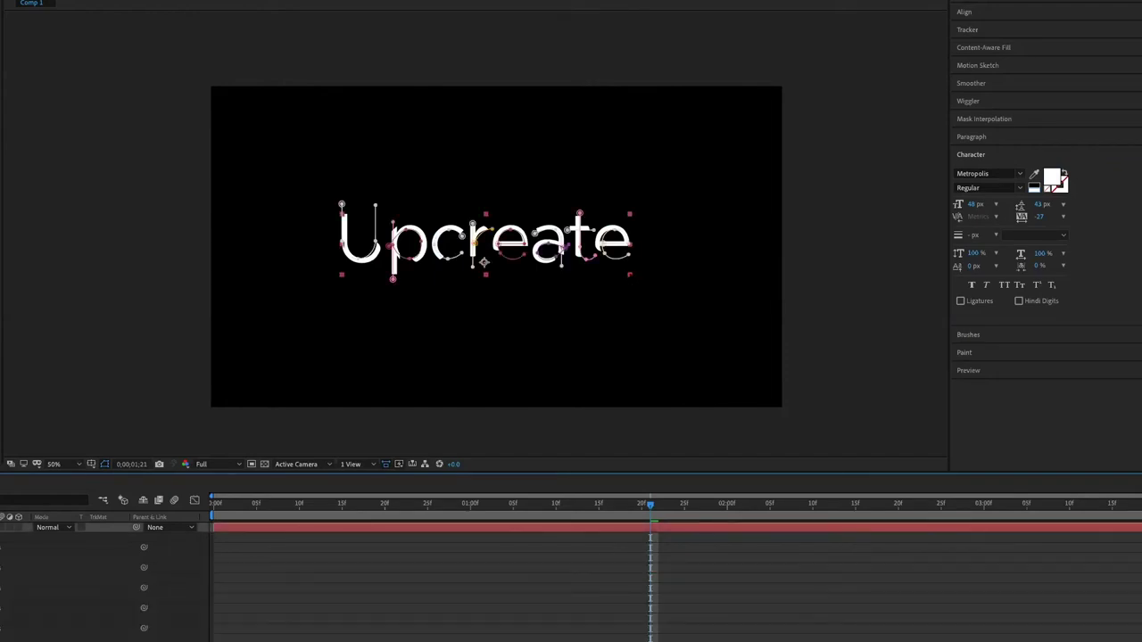
key(ctrl+z)
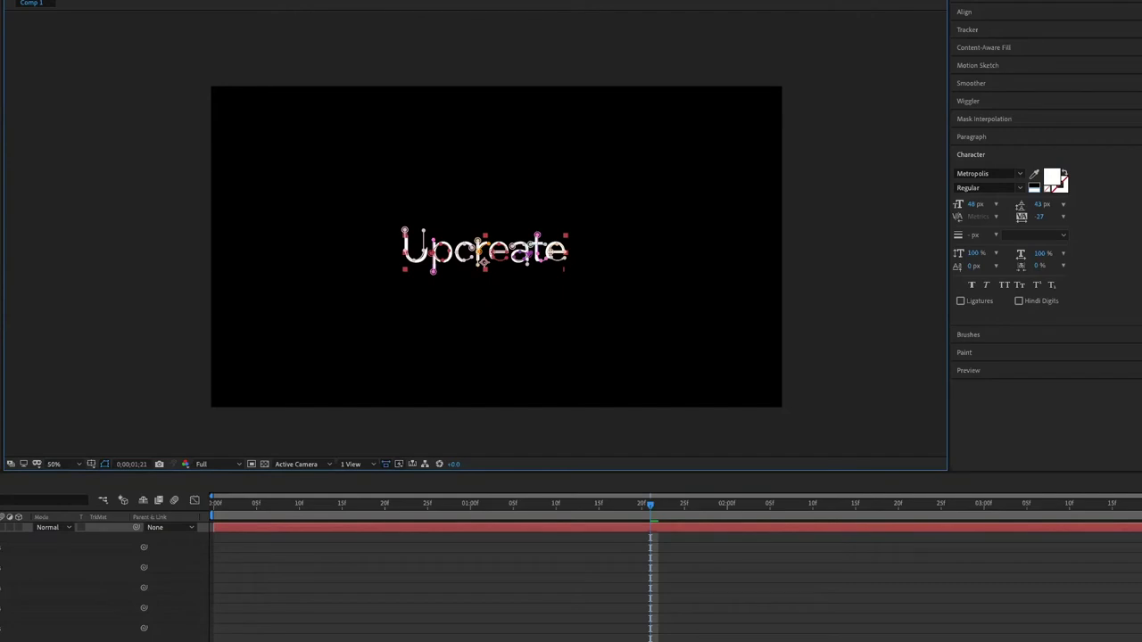
drag(482, 259, 482, 250)
drag(236, 514, 437, 517)
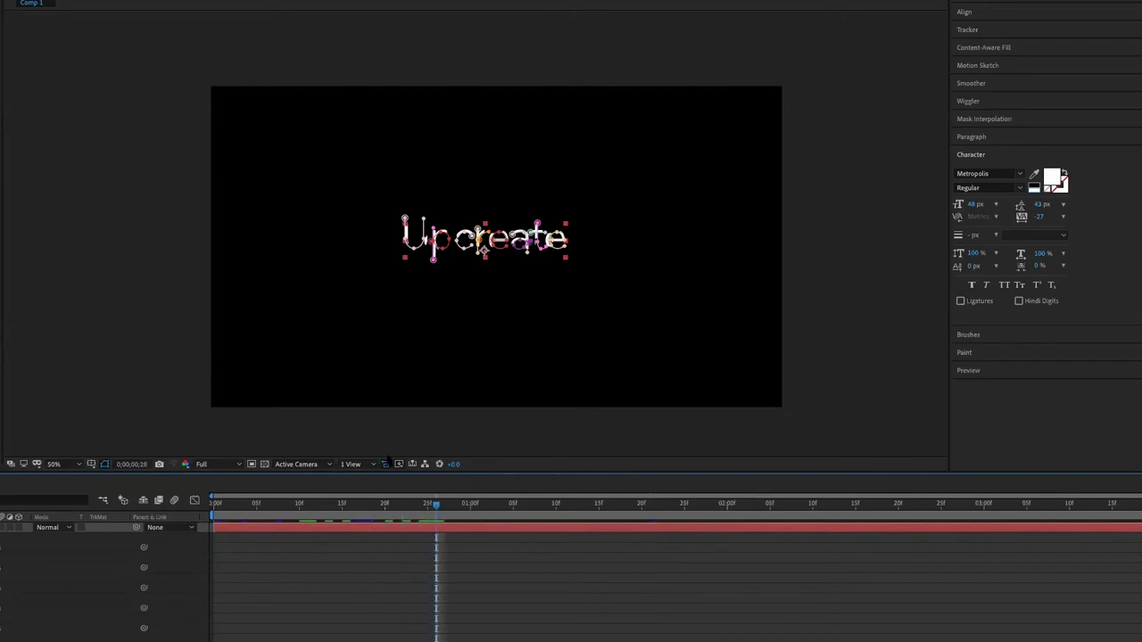
click(389, 441)
click(41, 560)
key(u)
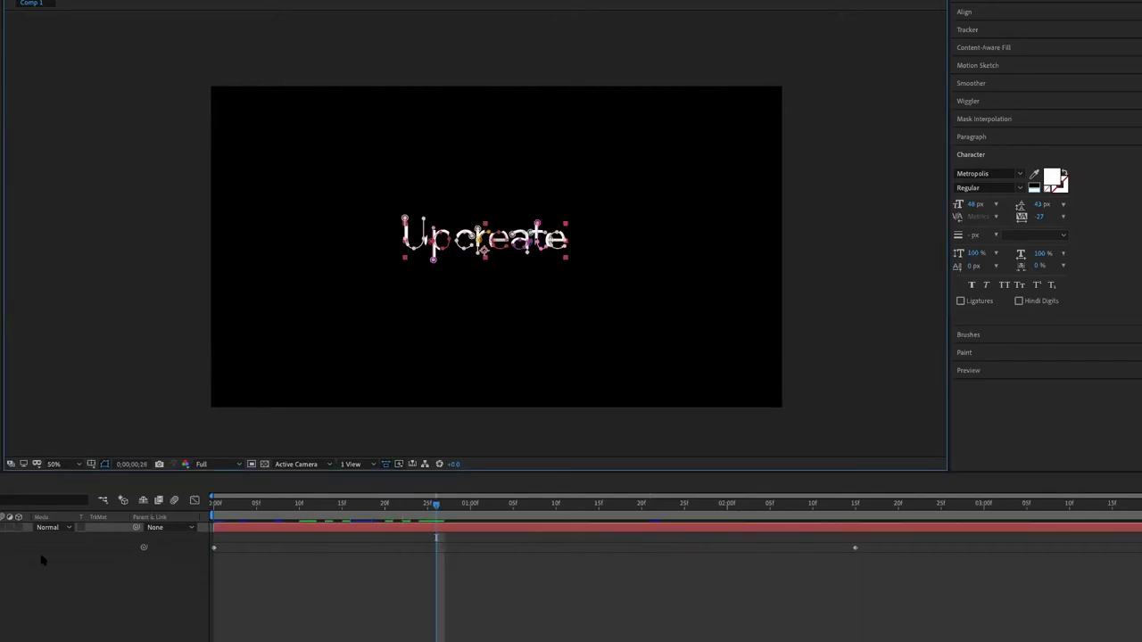
click(259, 617)
click(251, 529)
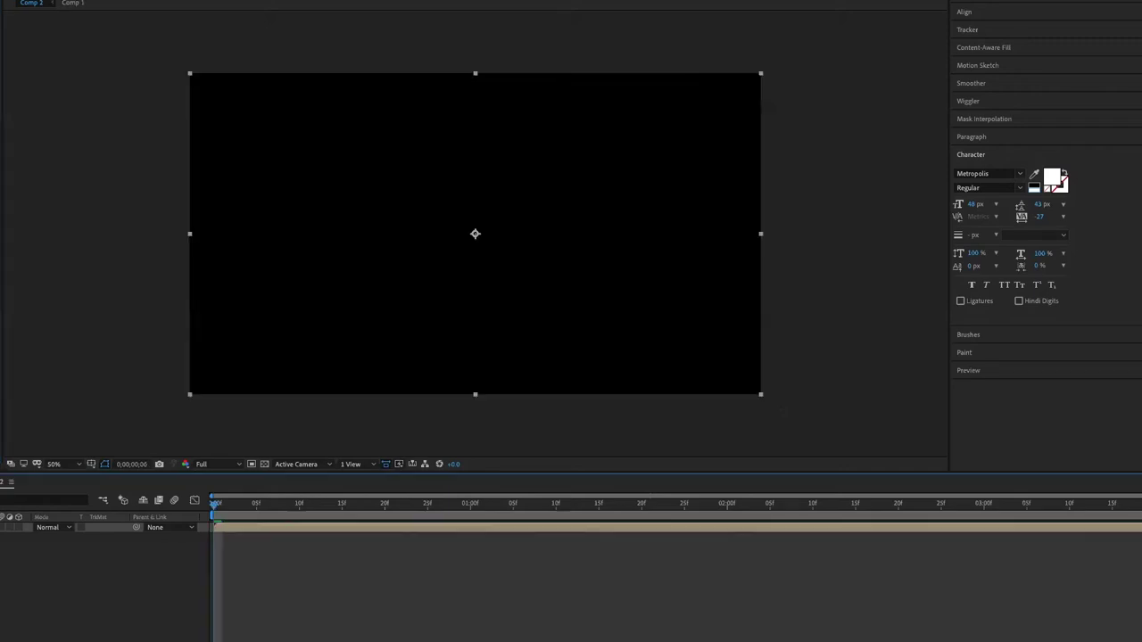
- Open Comp 2 and preview the text reveal to about 1;15
click(316, 565)
drag(223, 520, 674, 520)
key(space)
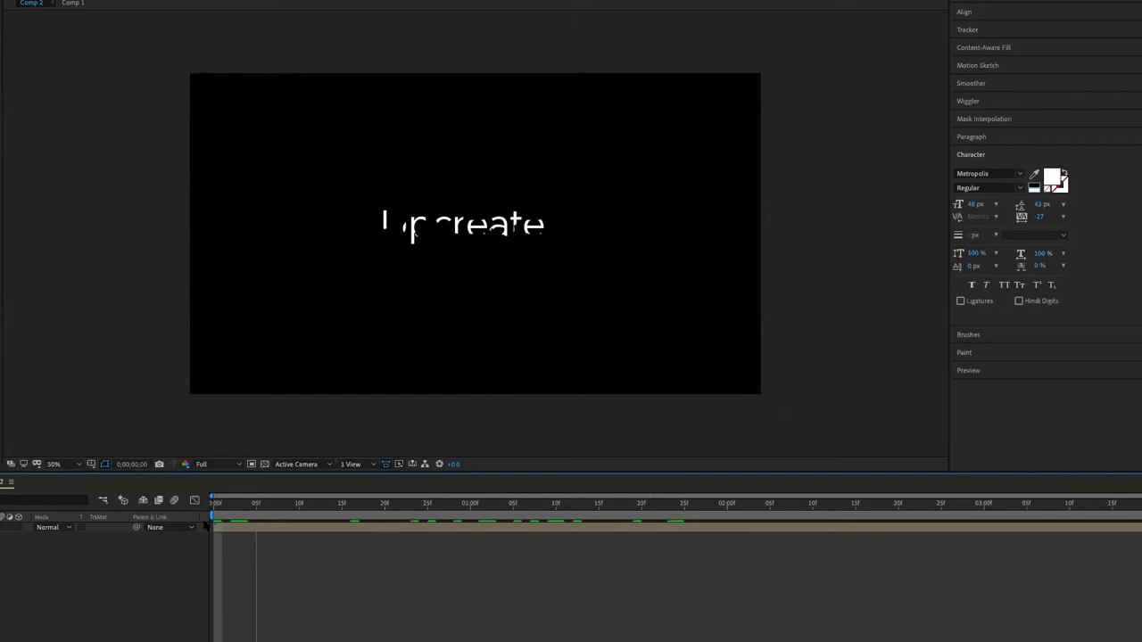
key(space)
- Apply Effect > RG Trapcode > Shine to the full-frame text layer
click(475, 230)
click(53, 0)
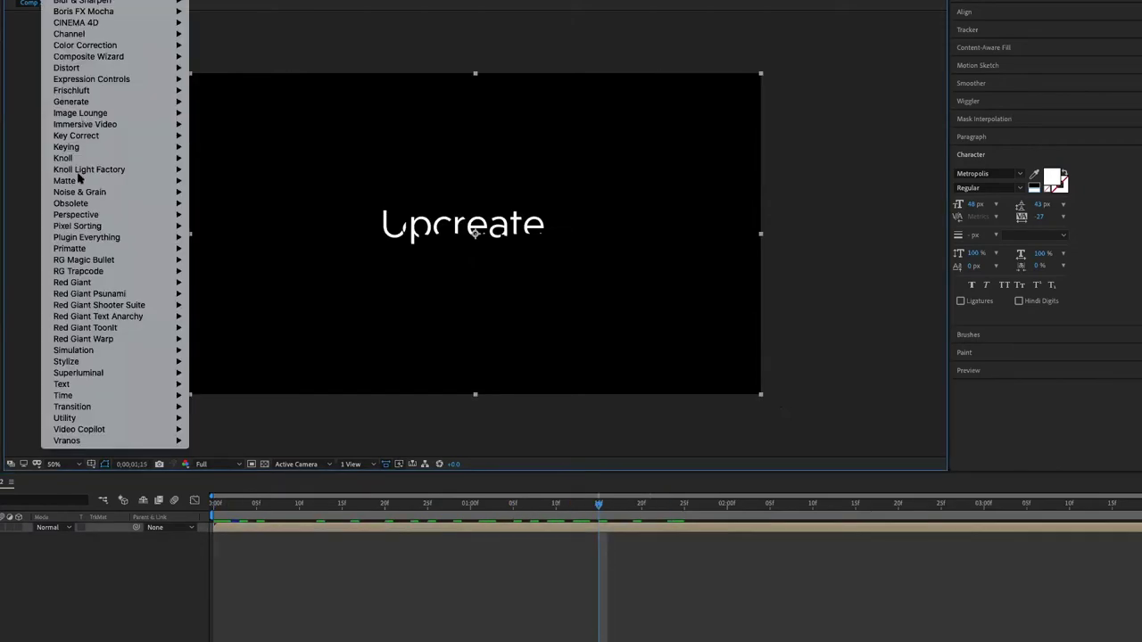
mouse_move(102, 264)
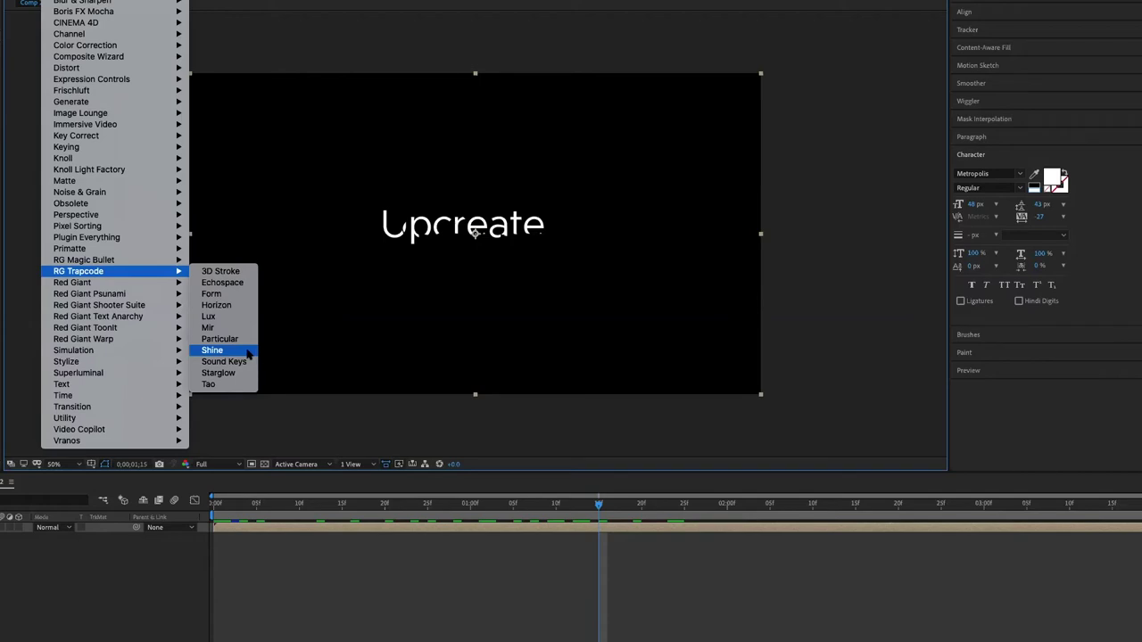
click(239, 351)
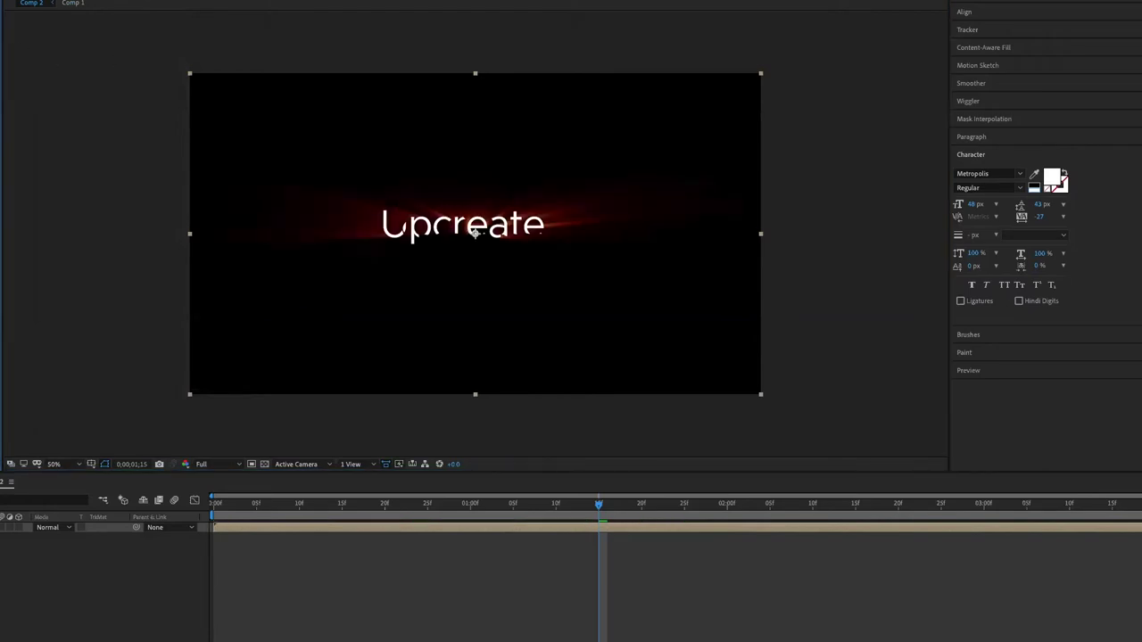
drag(475, 231, 473, 229)
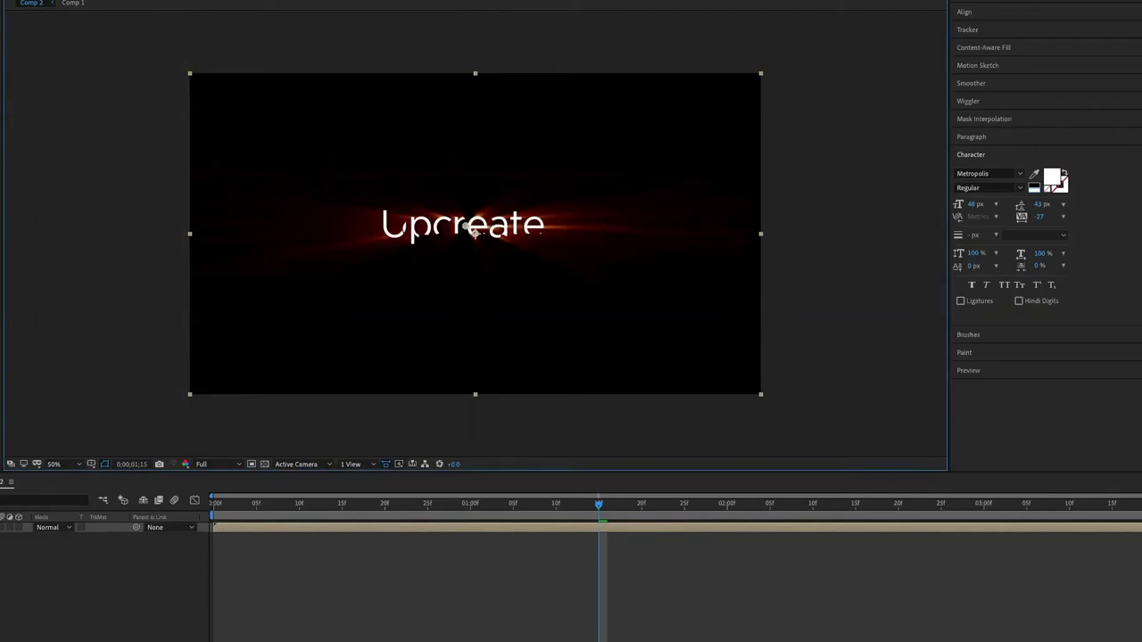
drag(474, 230, 474, 228)
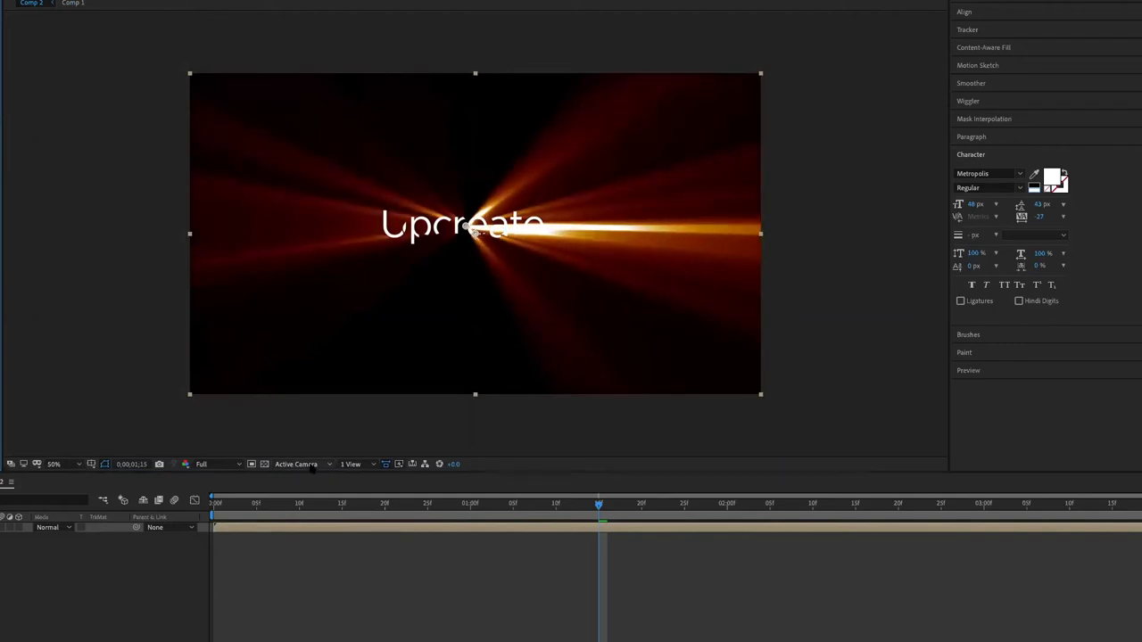
drag(450, 507, 718, 519)
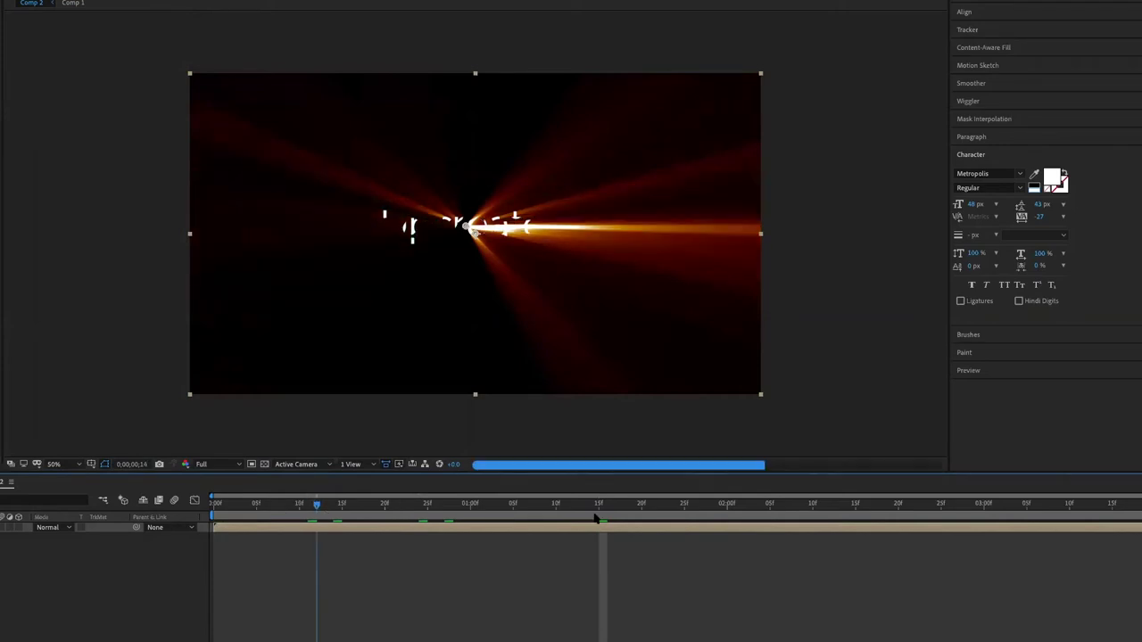
drag(718, 519, 1069, 505)
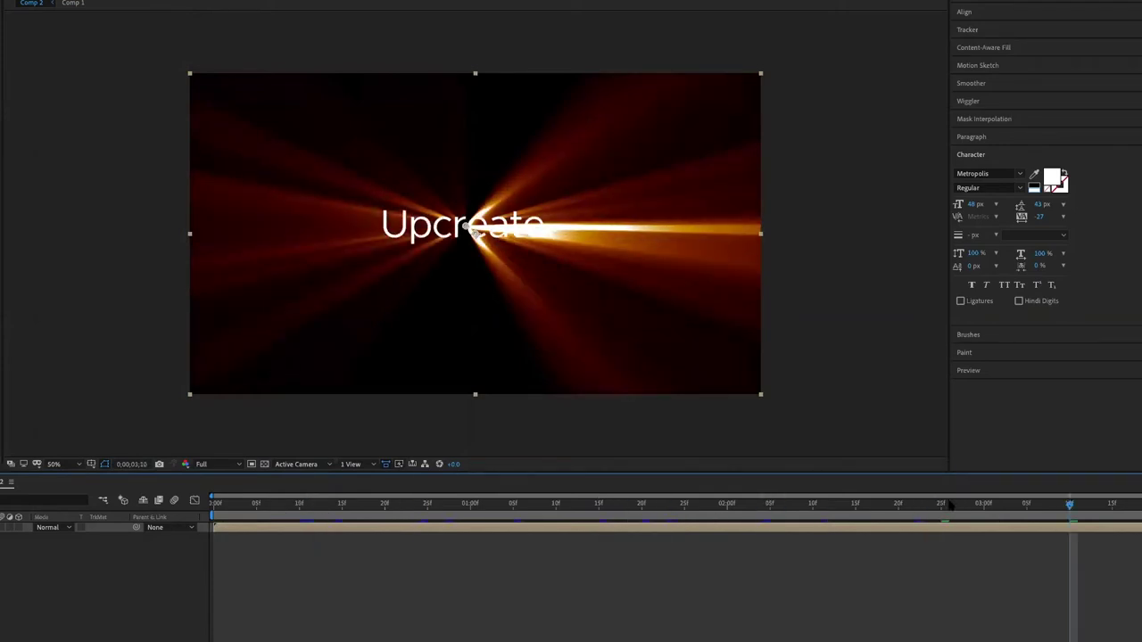
drag(760, 505, 215, 505)
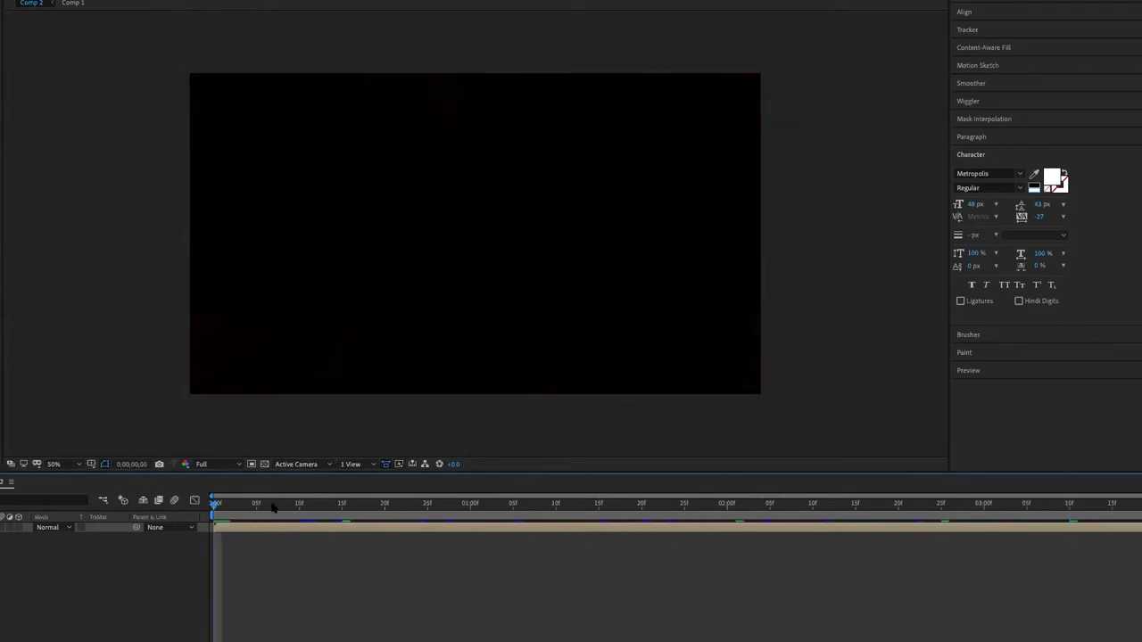
key(space)
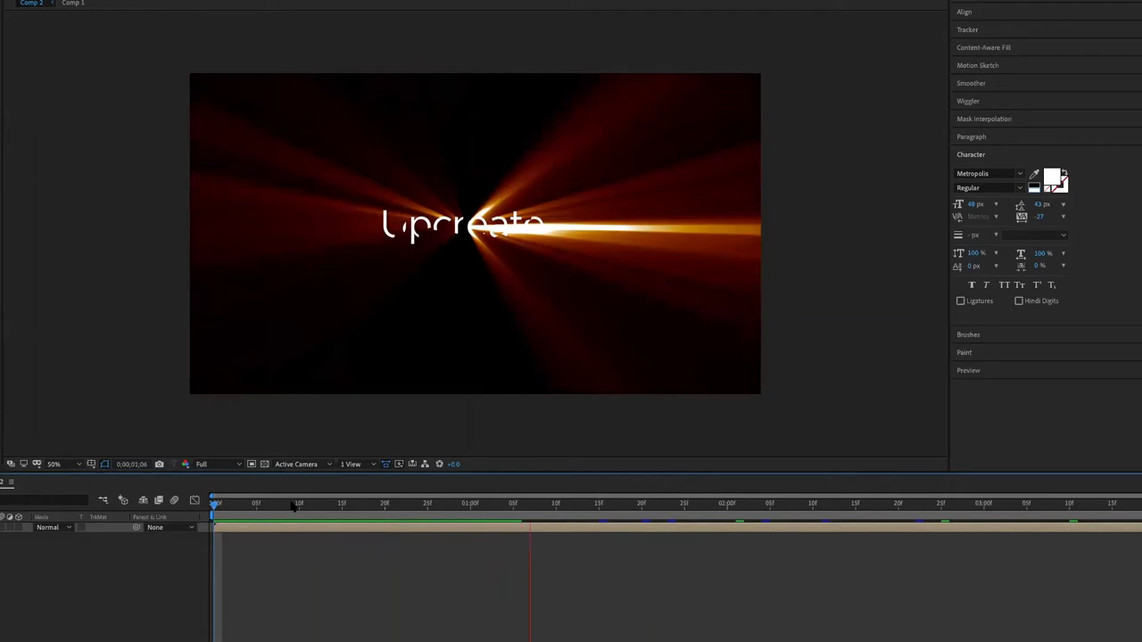
key(space)
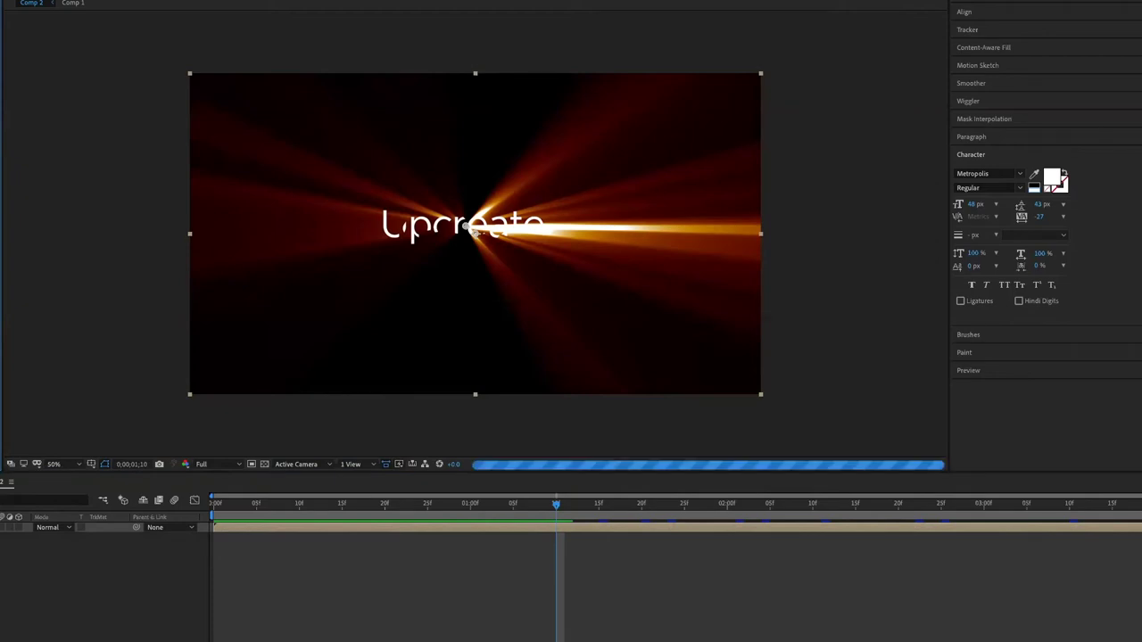
key(space)
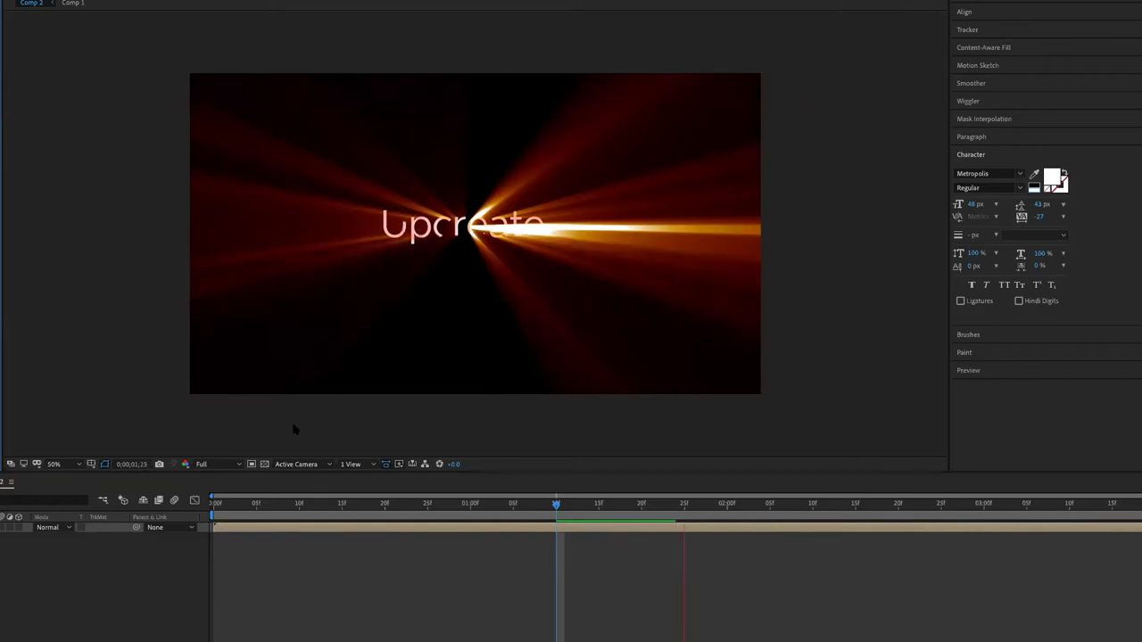
key(space)
click(491, 505)
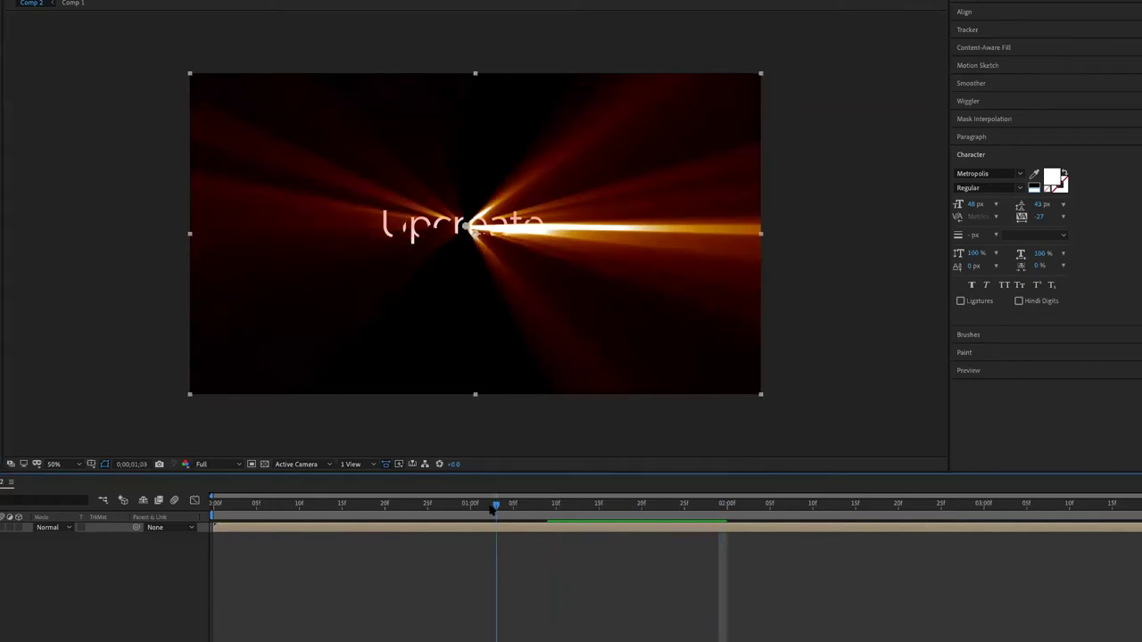
key(space)
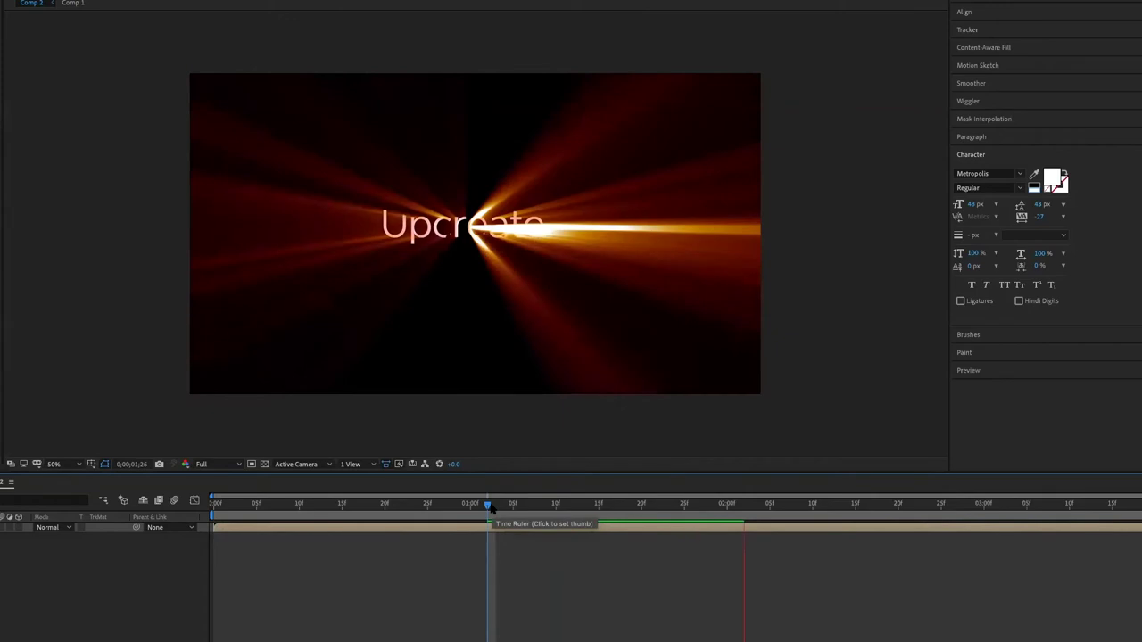
key(space)
double_click(491, 527)
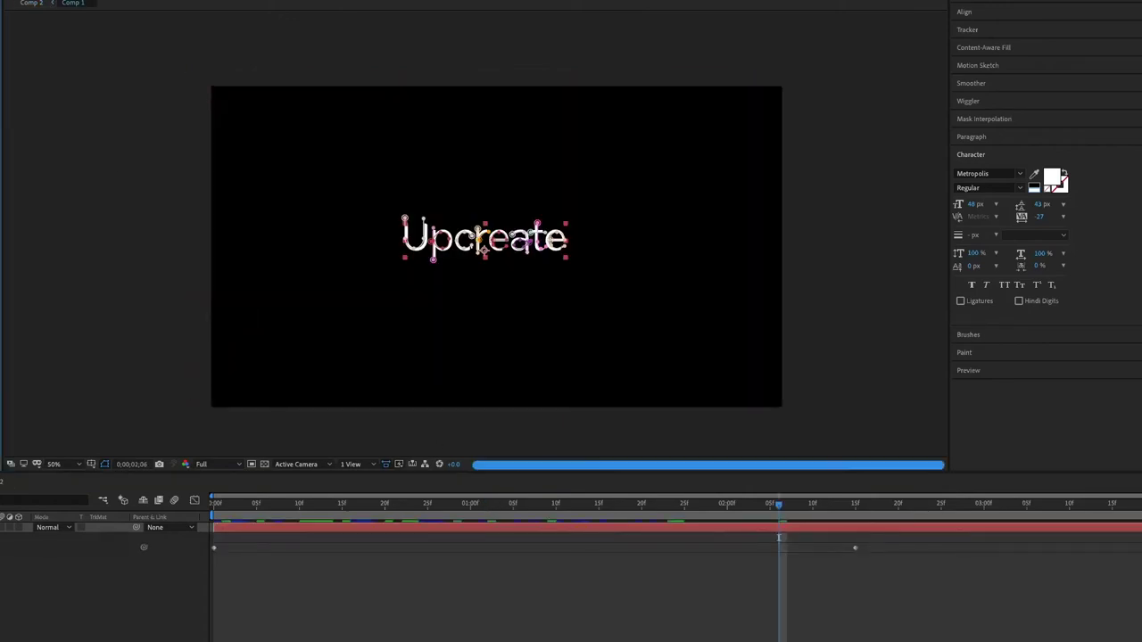
click(566, 610)
click(330, 516)
key(space)
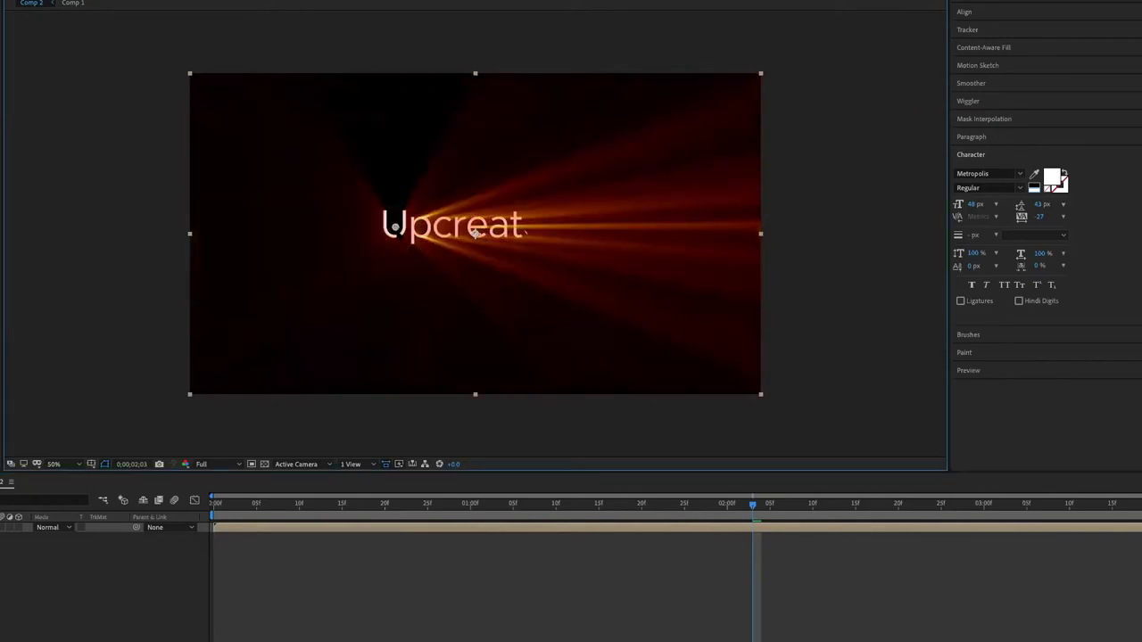
drag(332, 507, 215, 507)
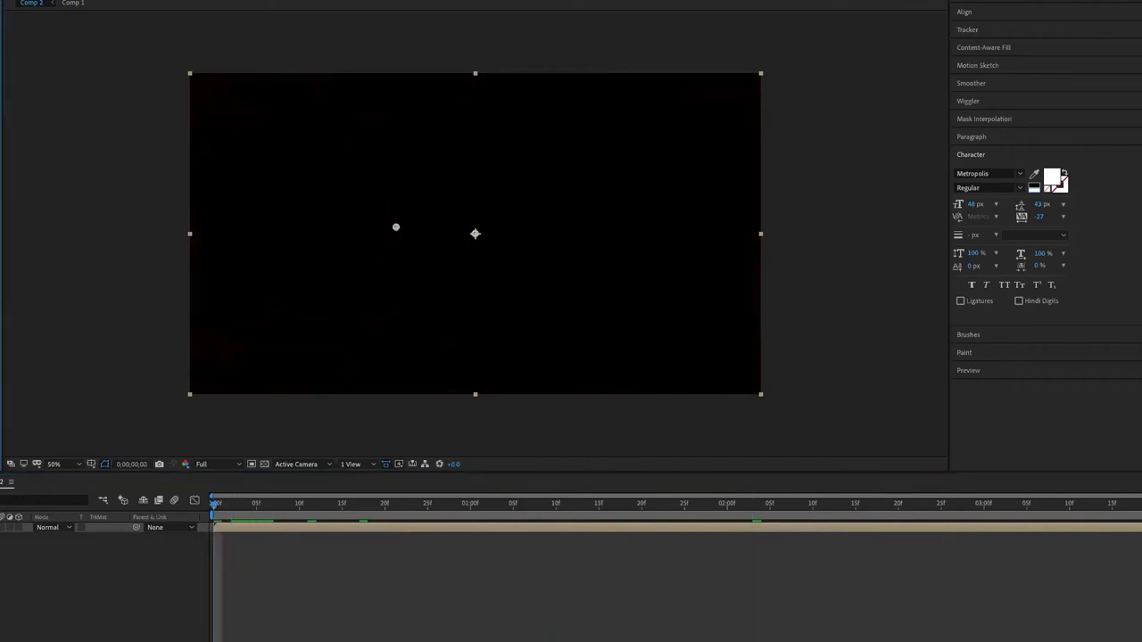
mouse_move(364, 505)
mouse_down()
mouse_move(571, 517)
mouse_move(968, 514)
mouse_up()
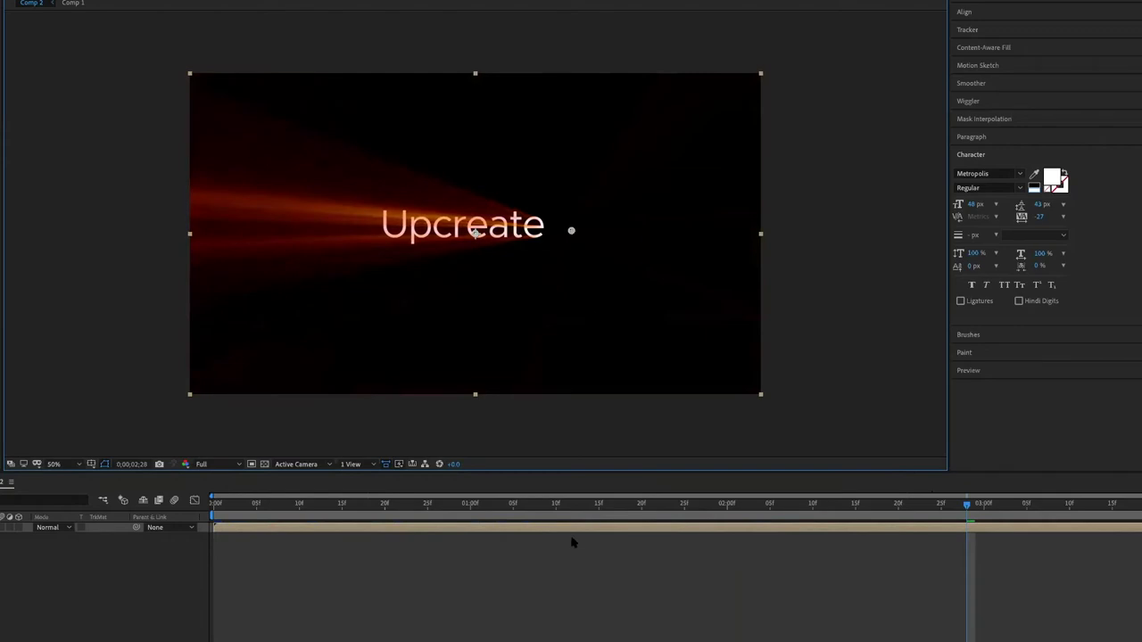
key(Home)
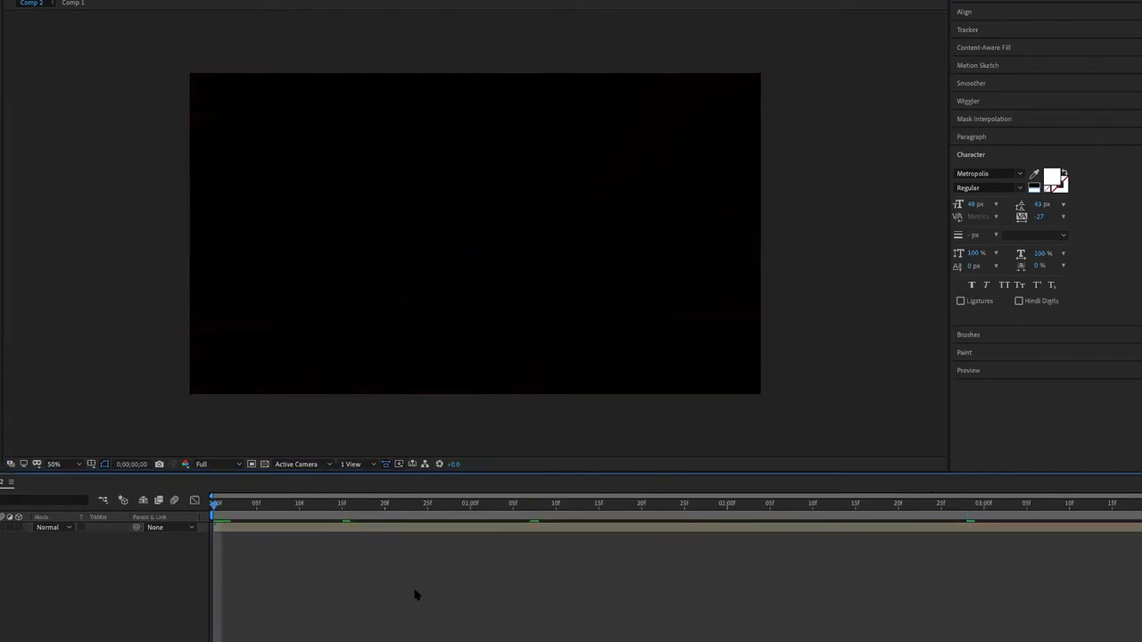
key(space)
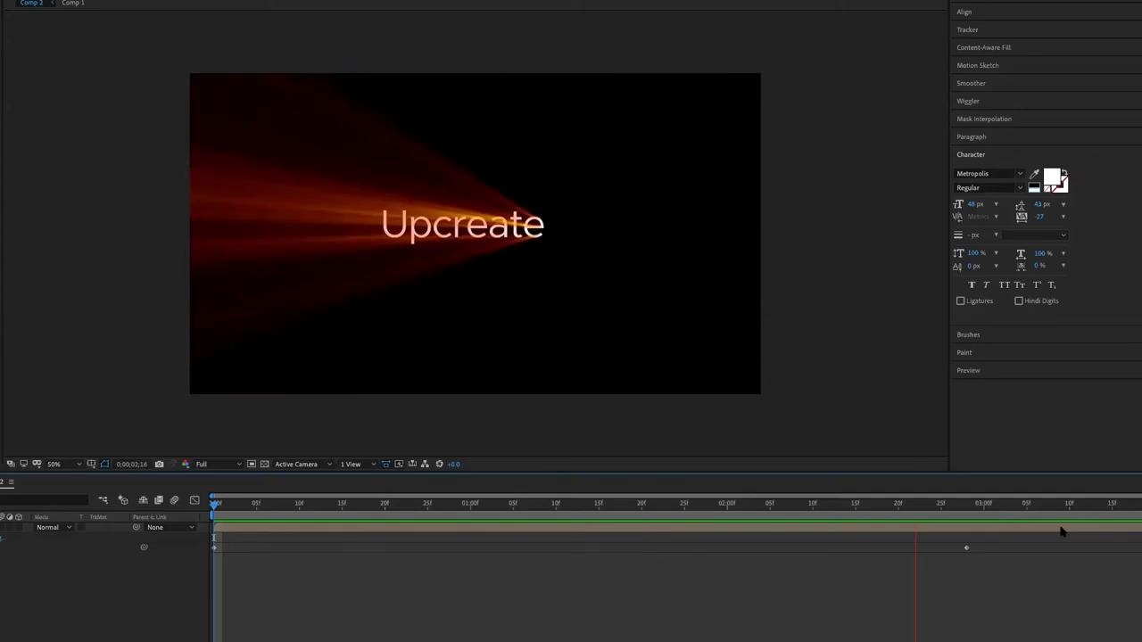
- Cut the Shine ray layer off at the last frame, 3;17, and preview Comp 2 from the start
drag(1055, 504, 1077, 507)
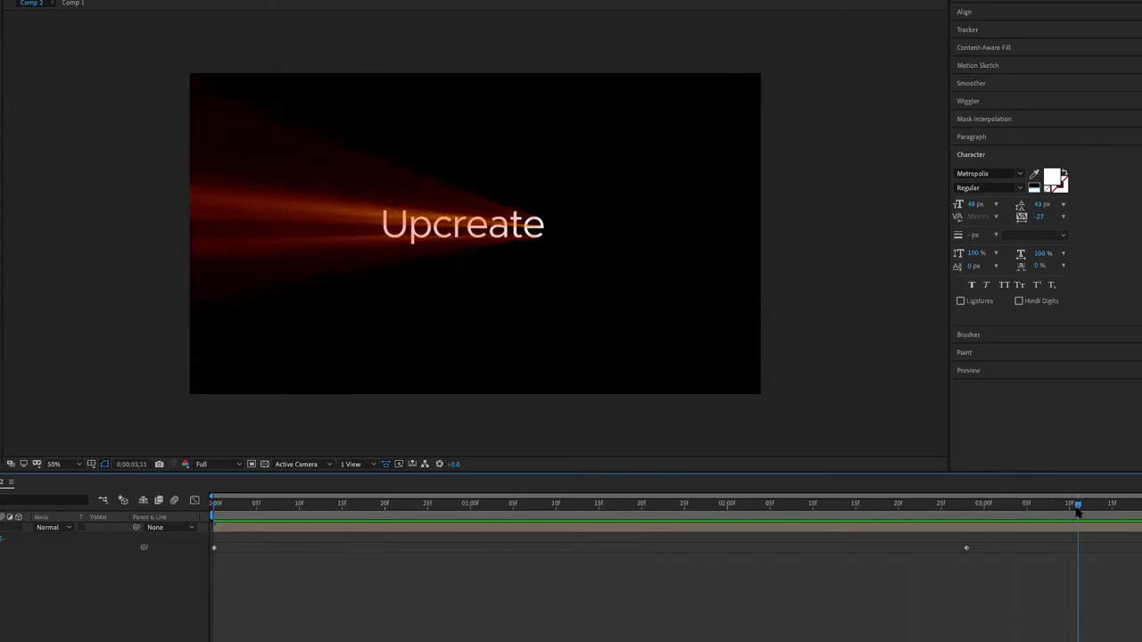
click(966, 504)
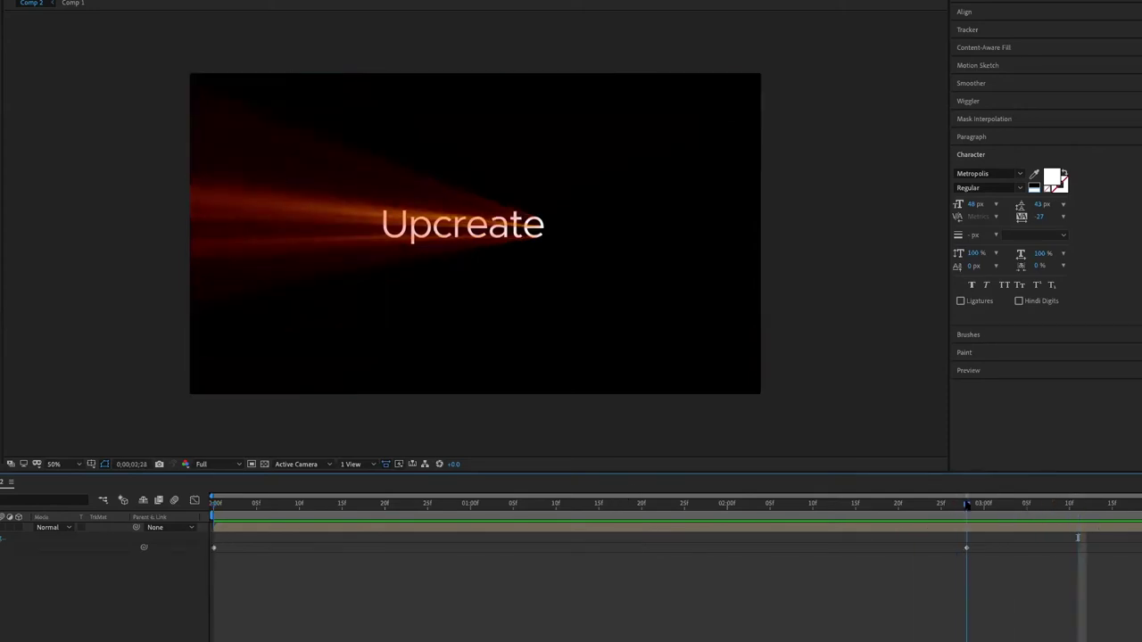
click(962, 528)
click(1086, 505)
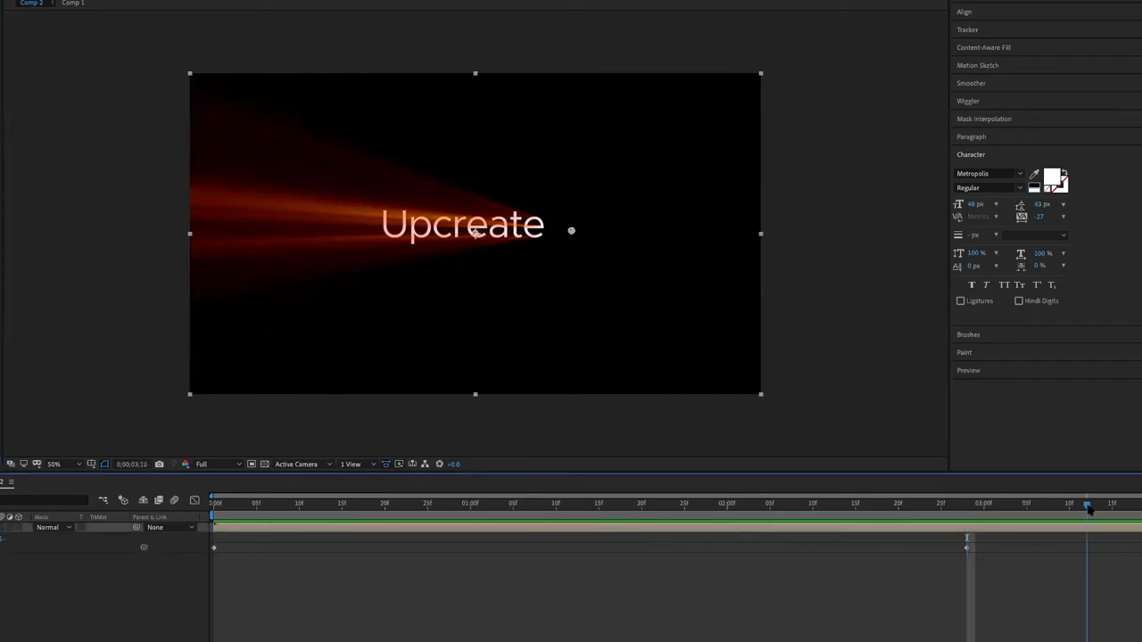
key(Page_Up)
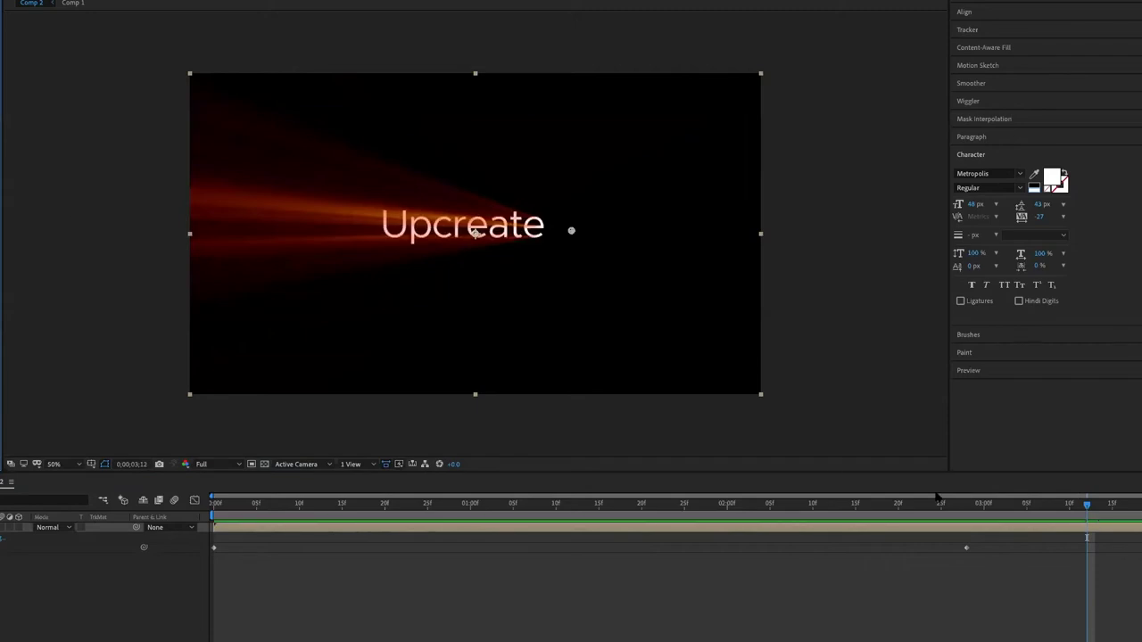
click(966, 505)
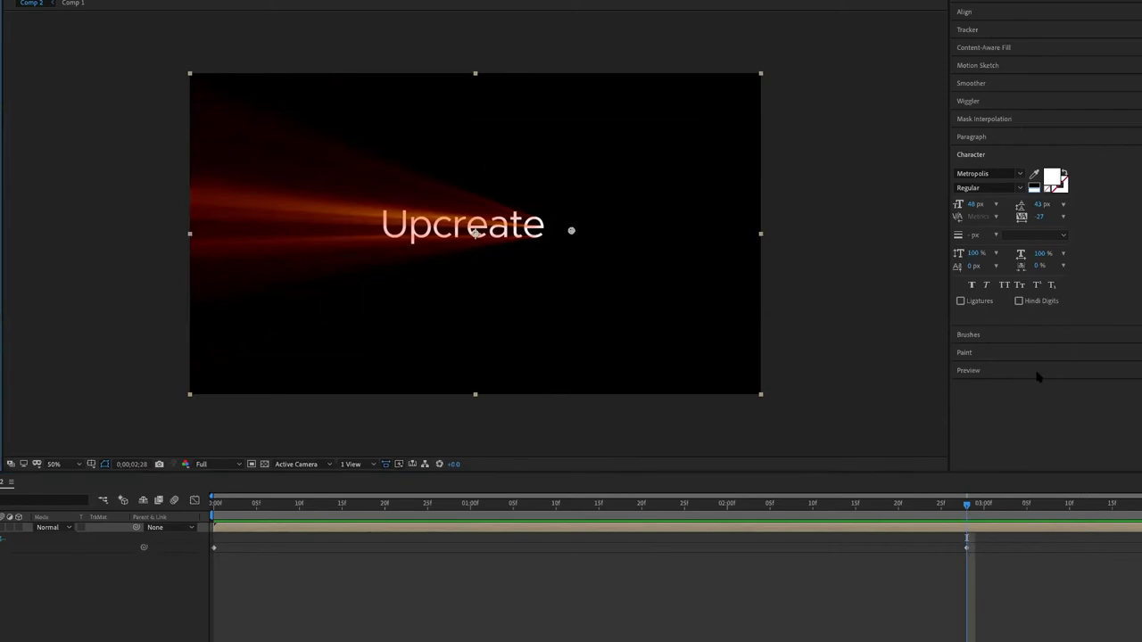
click(1129, 505)
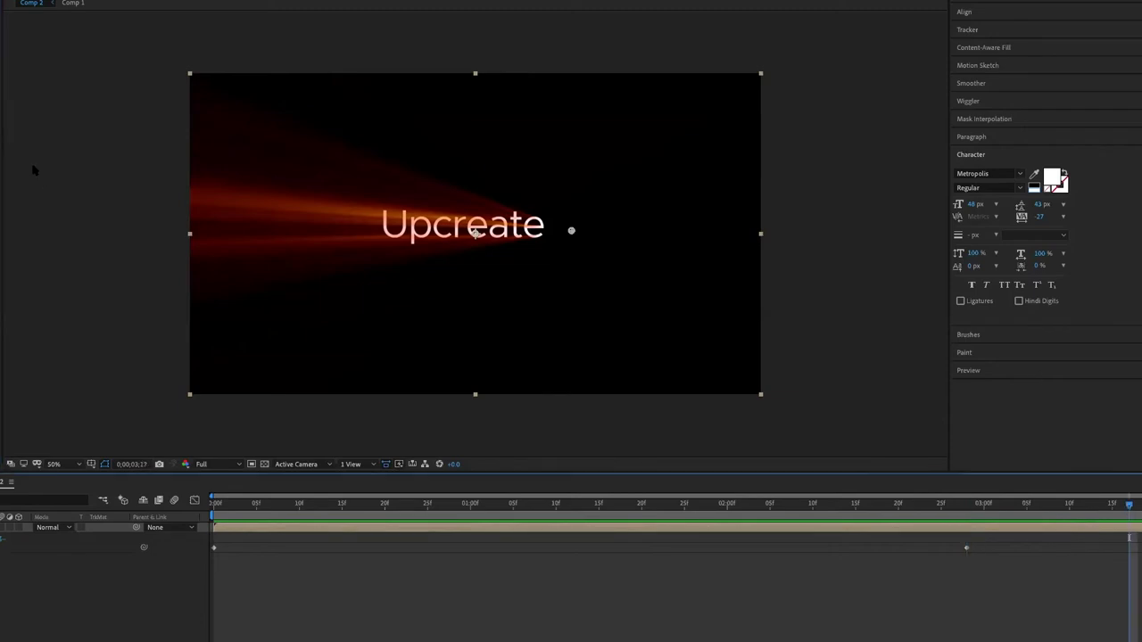
key(ctrl+z)
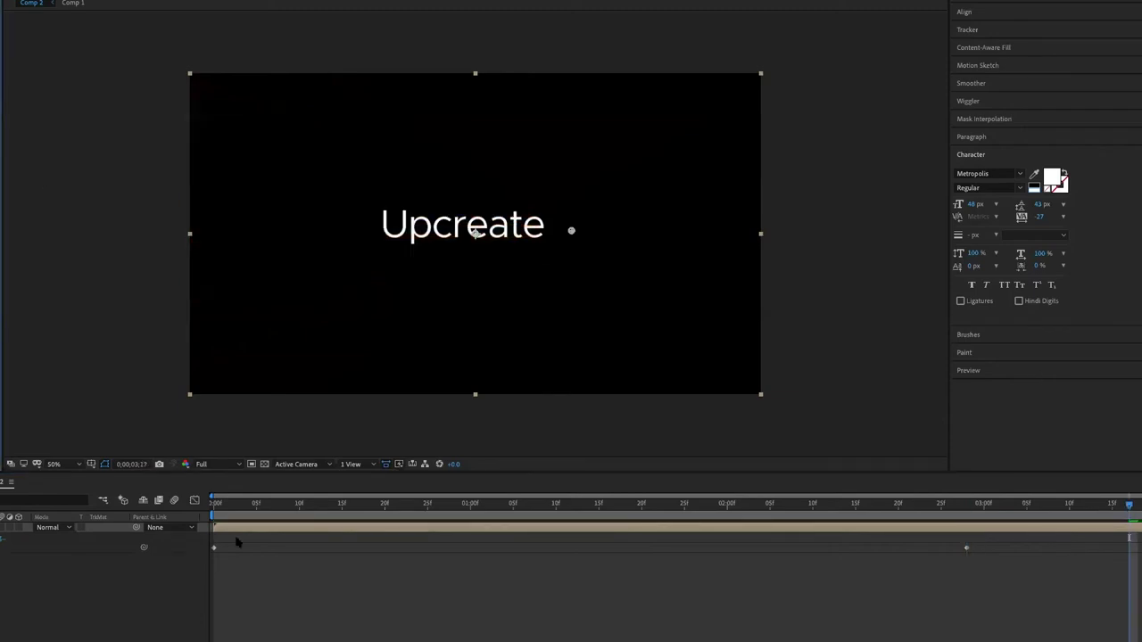
key(space)
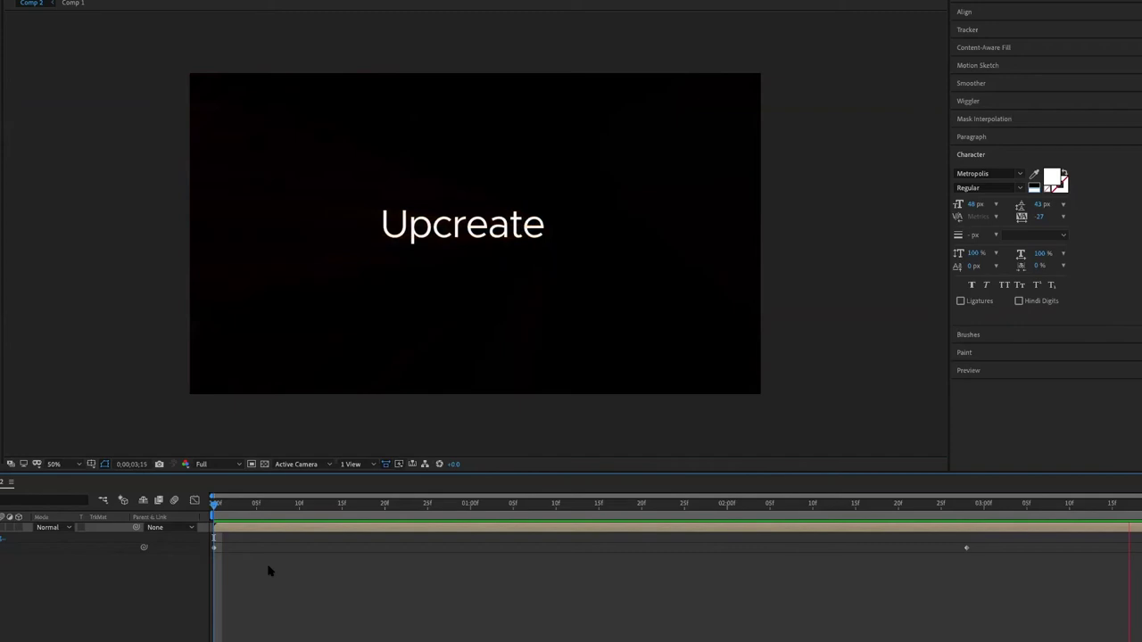
drag(579, 520, 607, 521)
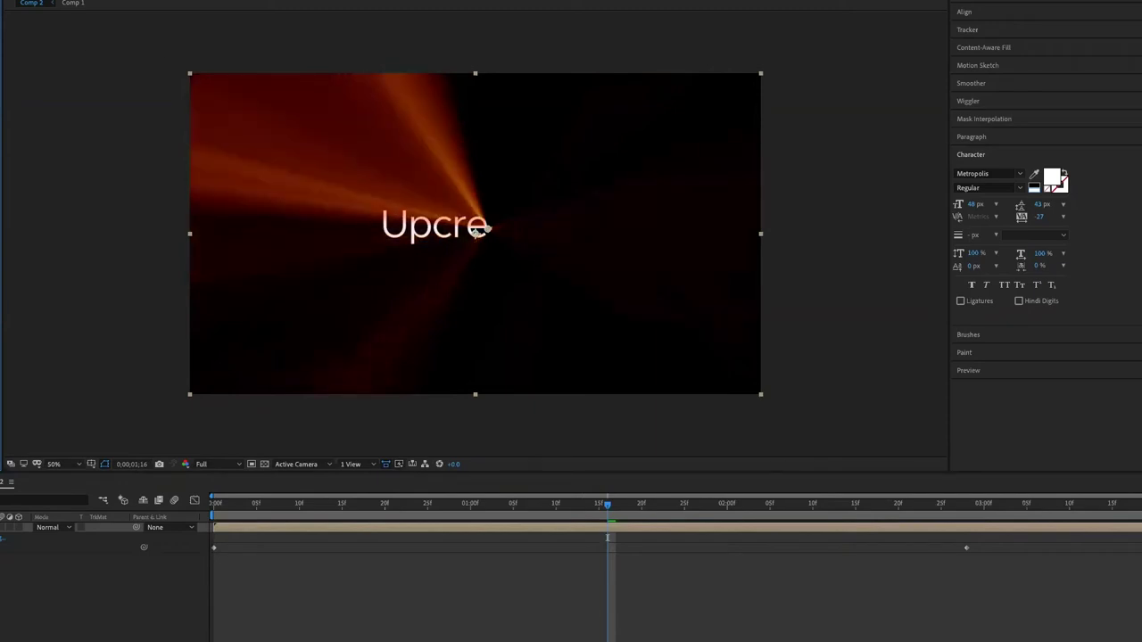
drag(514, 520, 256, 507)
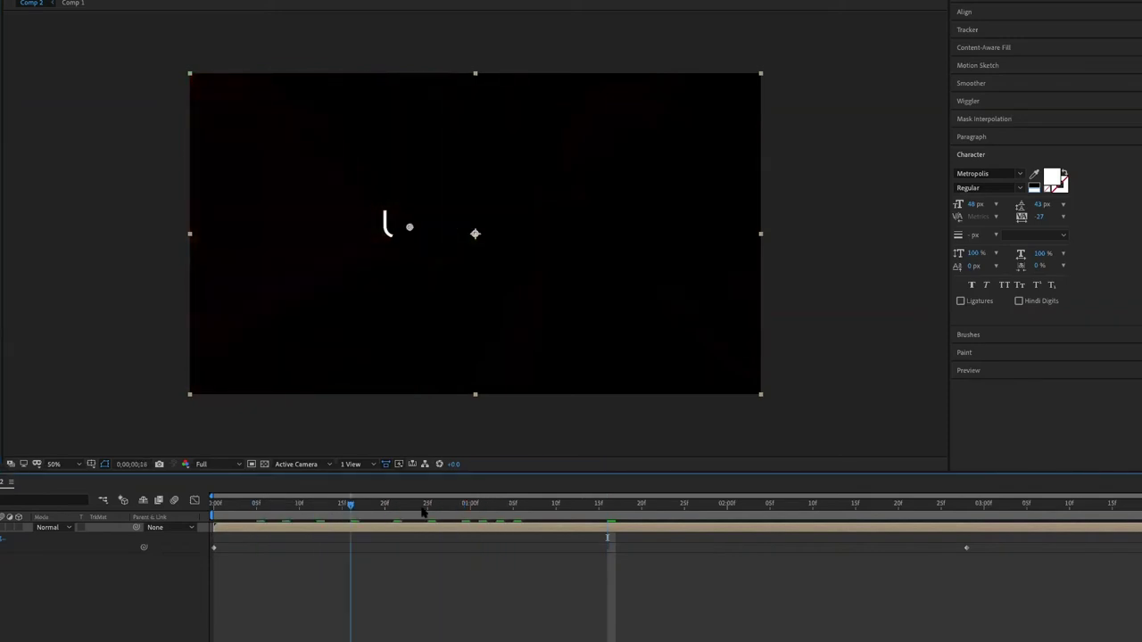
mouse_move(256, 507)
mouse_down()
mouse_move(692, 511)
mouse_move(486, 504)
mouse_up()
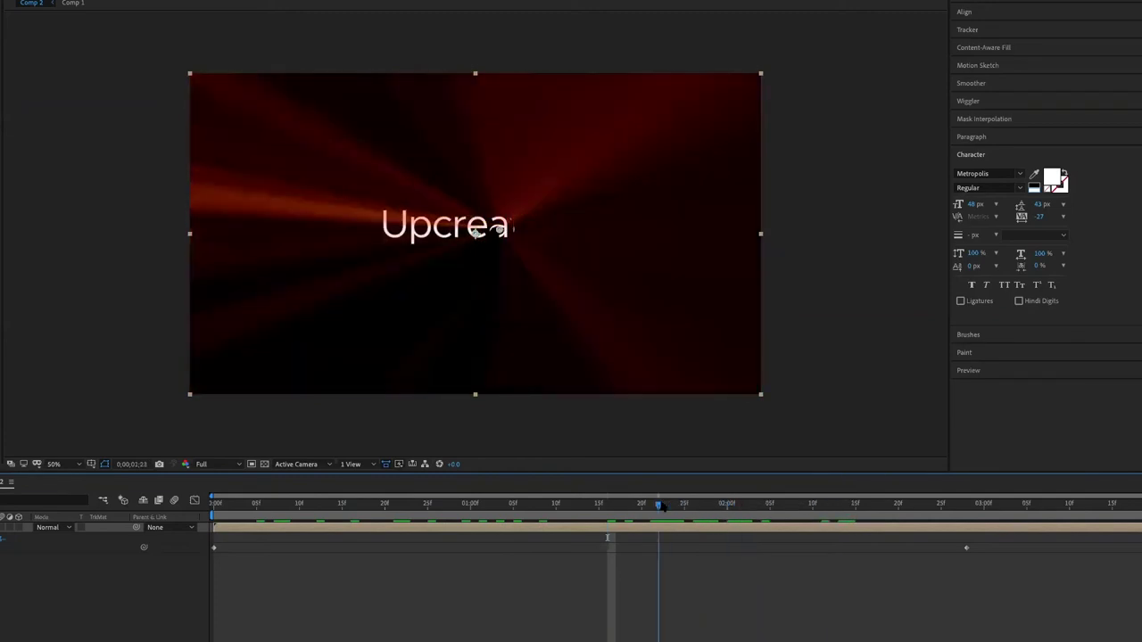
drag(487, 504, 453, 504)
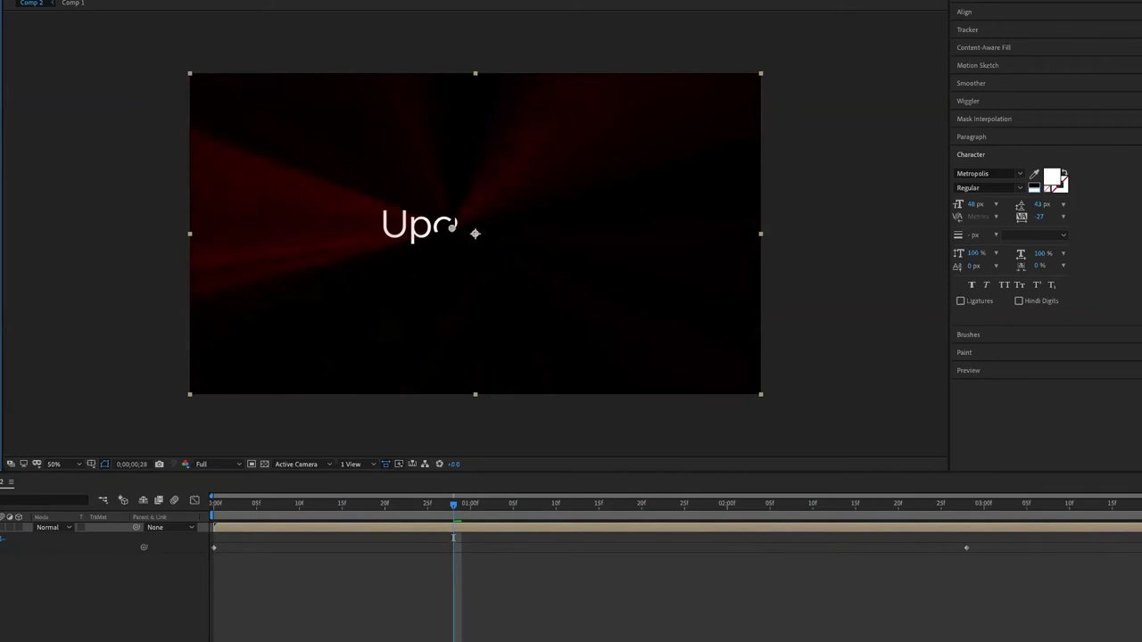
click(343, 514)
click(530, 513)
mouse_move(547, 516)
mouse_down()
mouse_move(783, 508)
mouse_move(762, 506)
mouse_up()
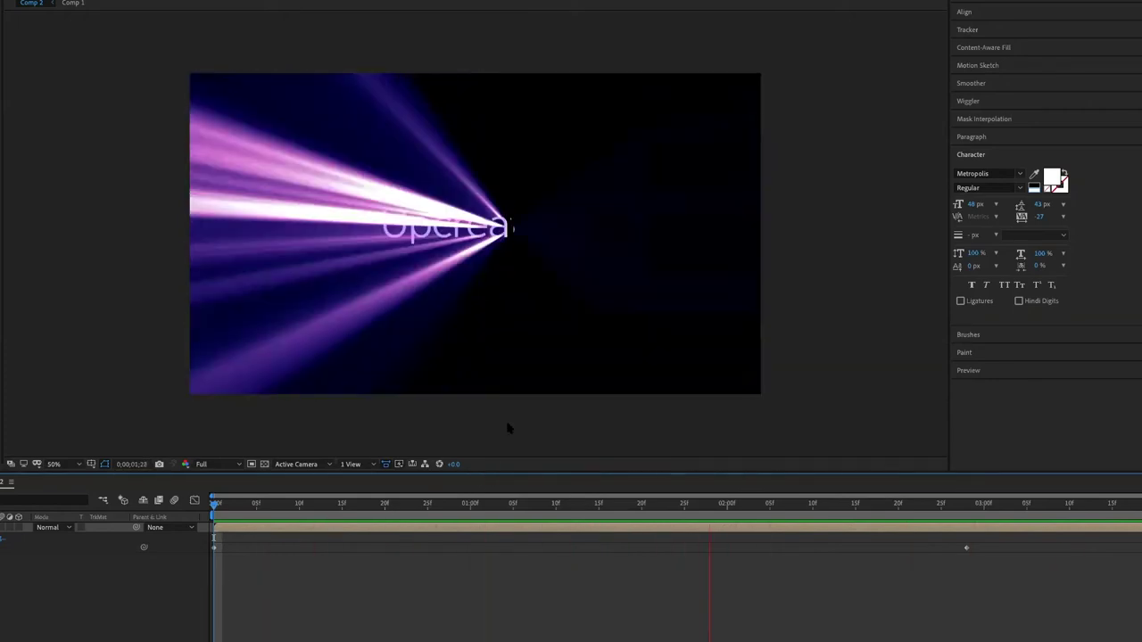
- Replay the recoloured purple-ray reveal from the start and scrub through it frame by frame
key(space)
click(940, 503)
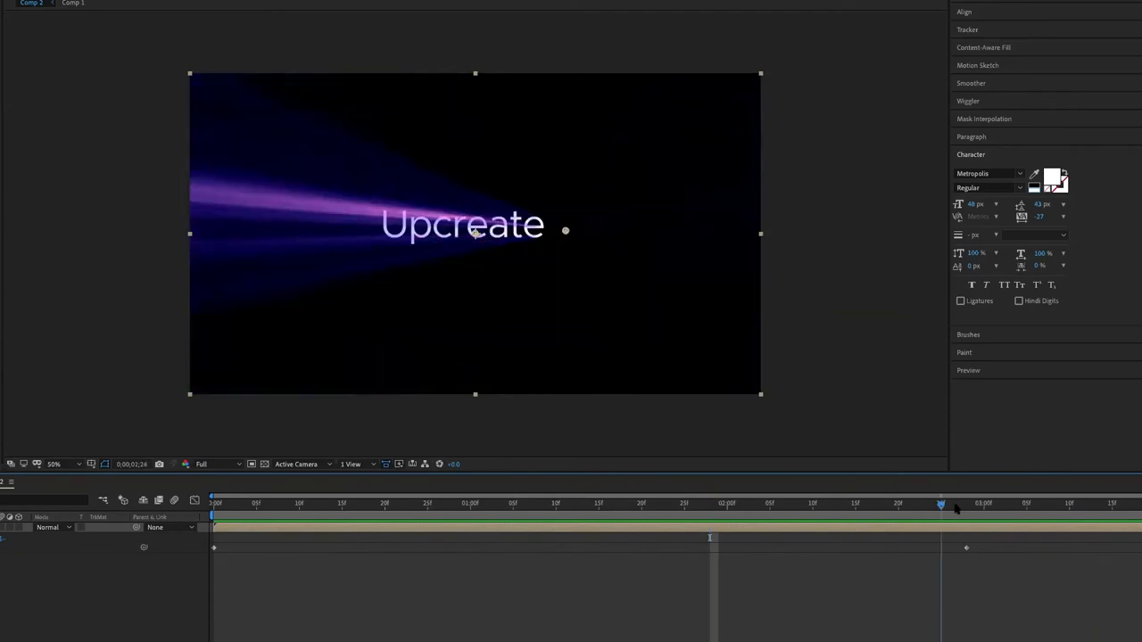
drag(963, 505, 215, 503)
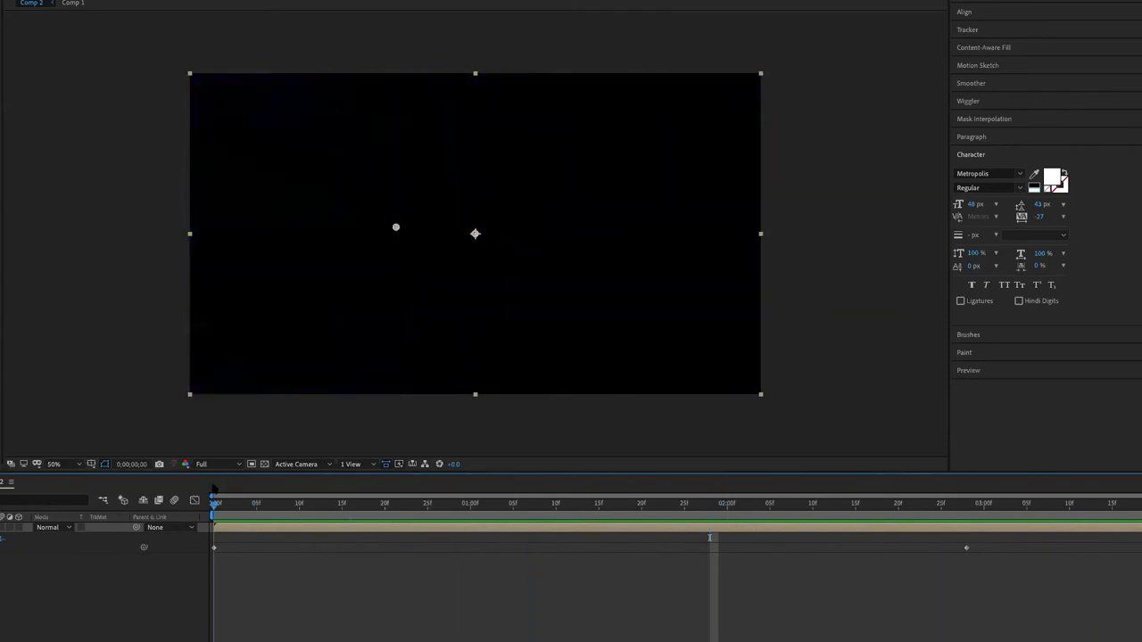
key(space)
key(space)
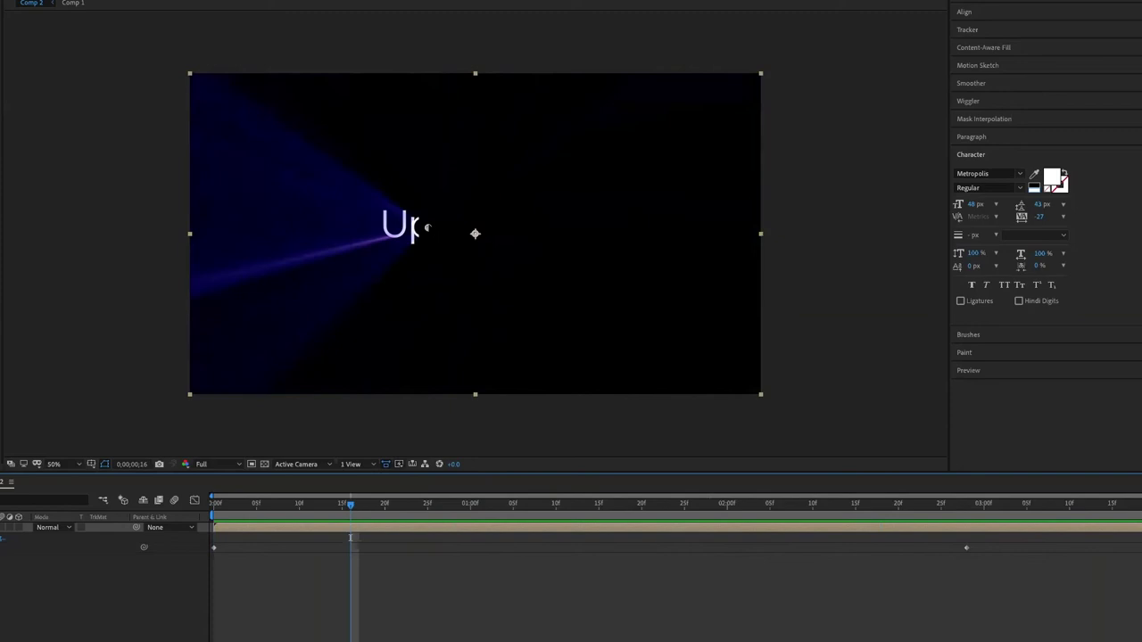
drag(389, 514, 968, 507)
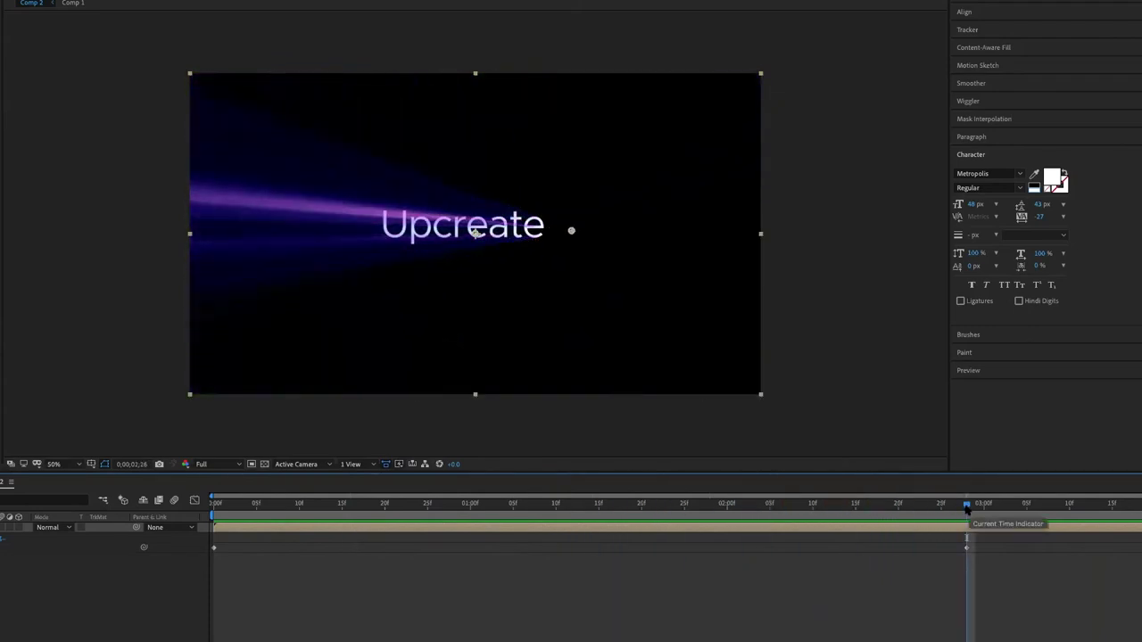
- Keyframe the Shine centre at 2;10, drag it to the left edge at about 2;26, and preview
drag(966, 507, 811, 506)
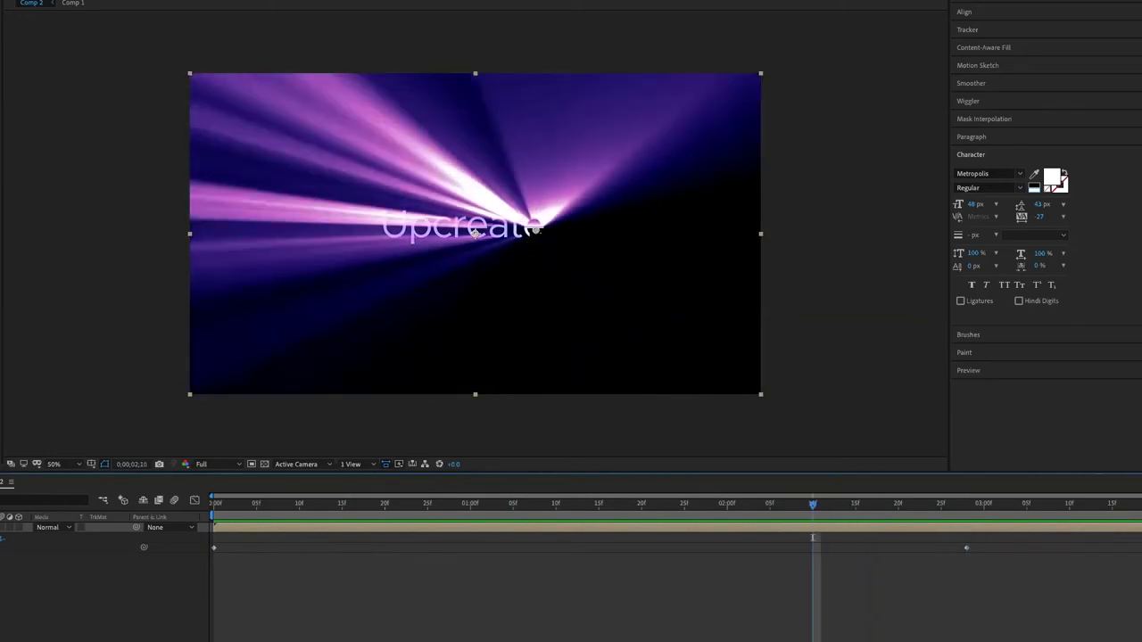
click(534, 230)
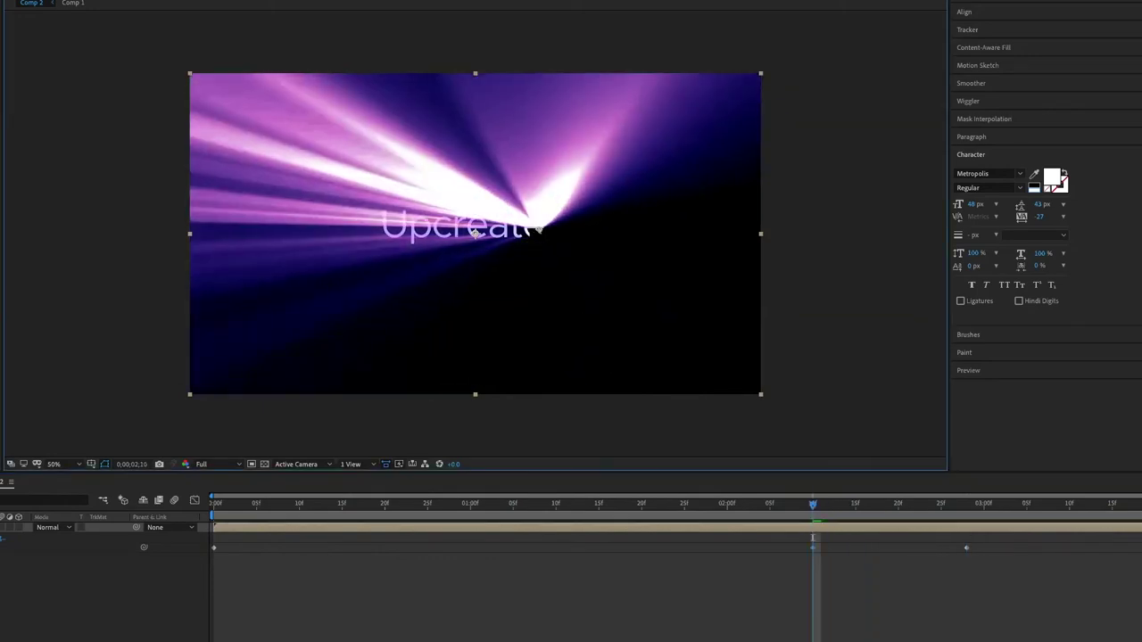
drag(926, 505, 966, 504)
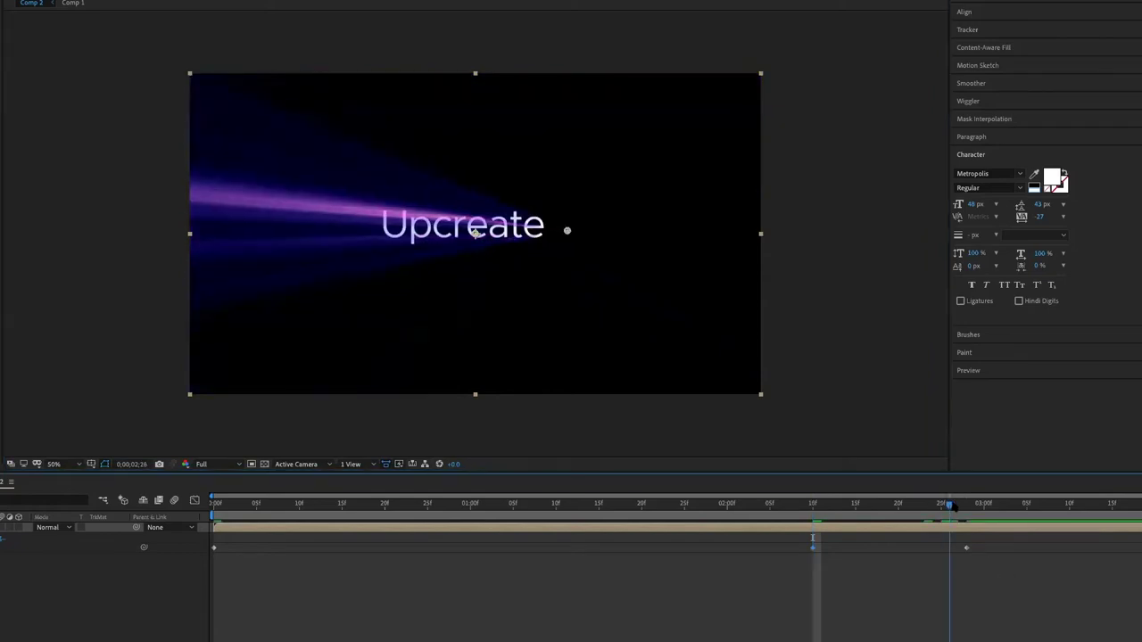
drag(571, 231, 303, 230)
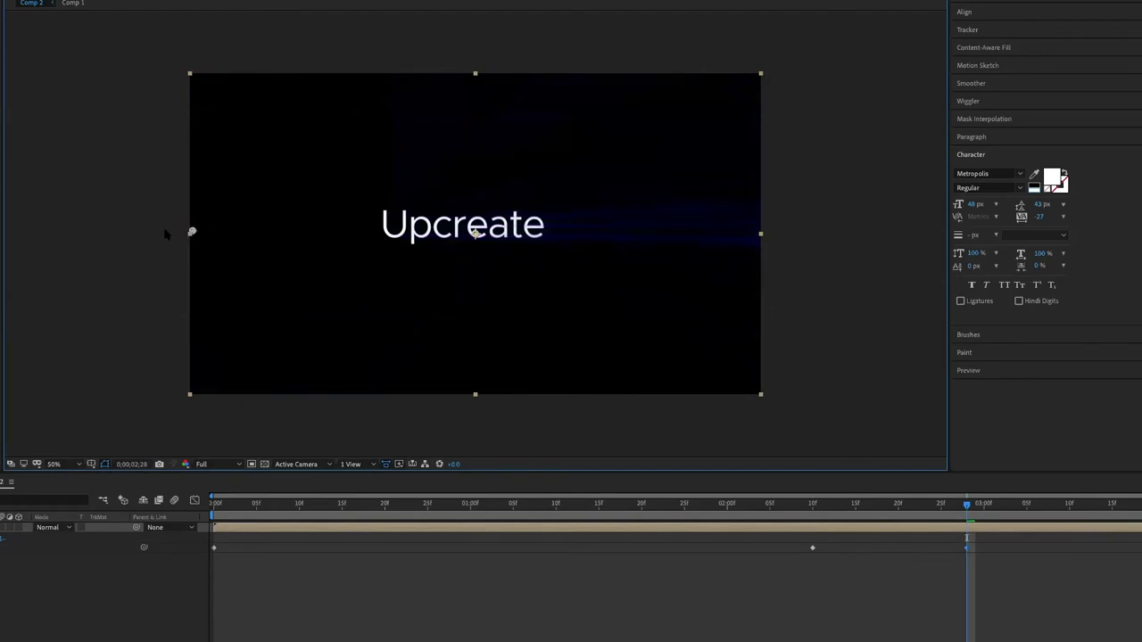
click(325, 516)
key(space)
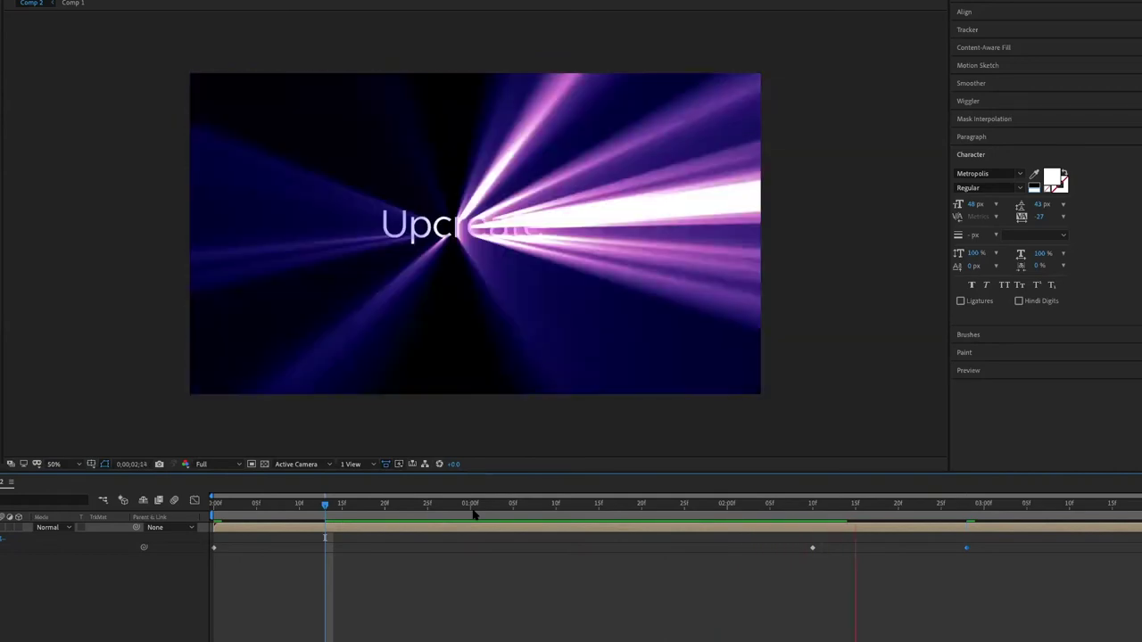
- Review the ray burst between about 1;23 and 3;06 in Comp 2's timeline
click(671, 505)
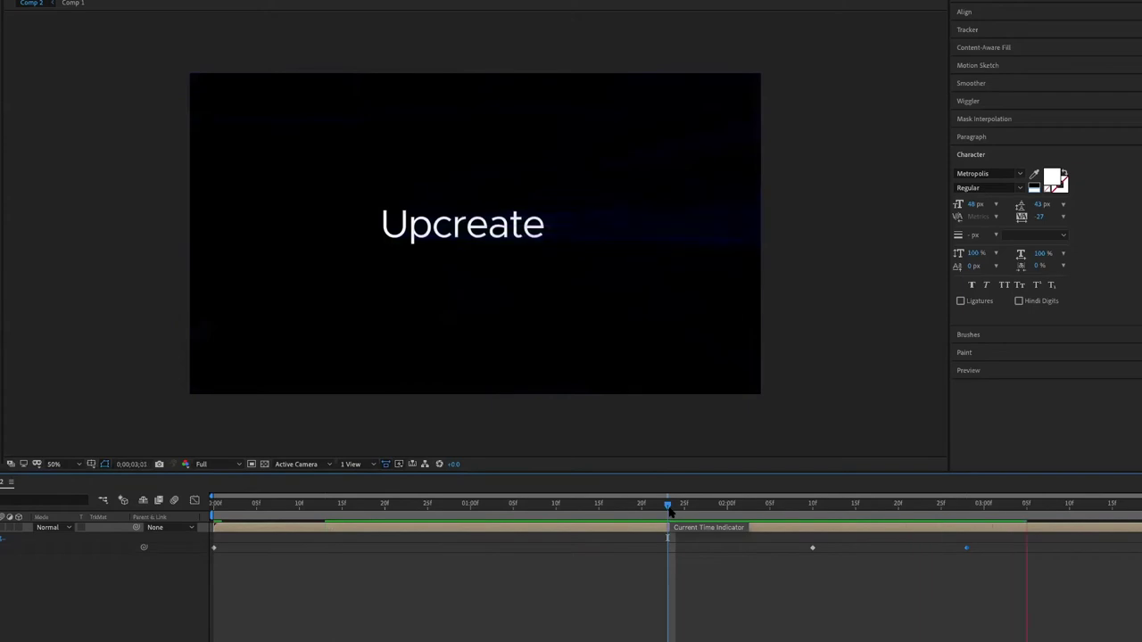
click(700, 518)
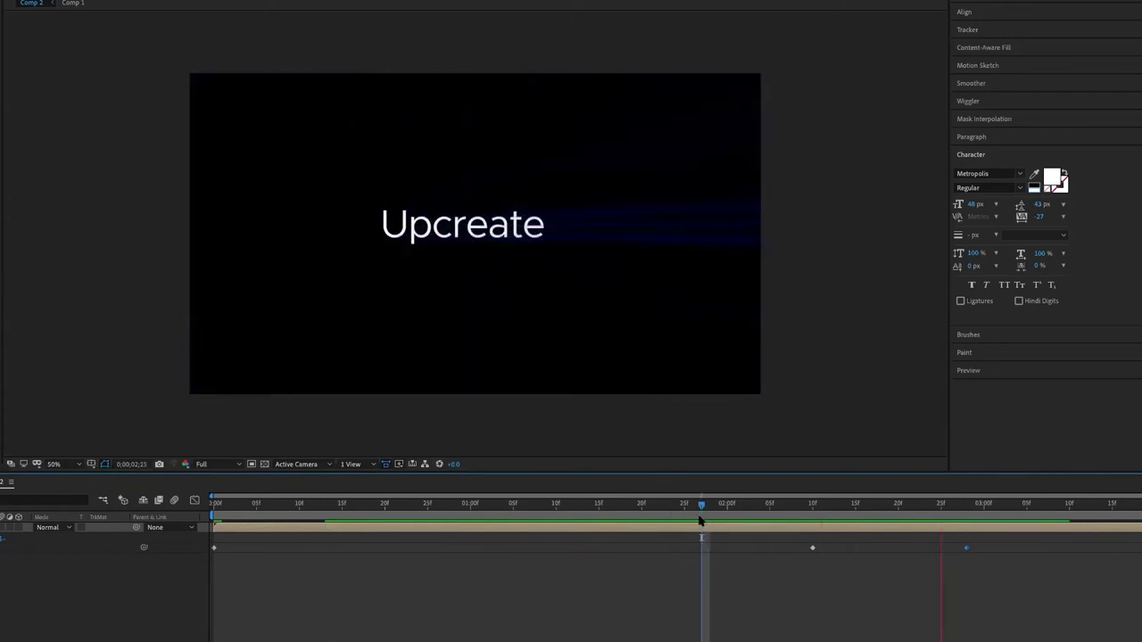
click(968, 549)
key(p)
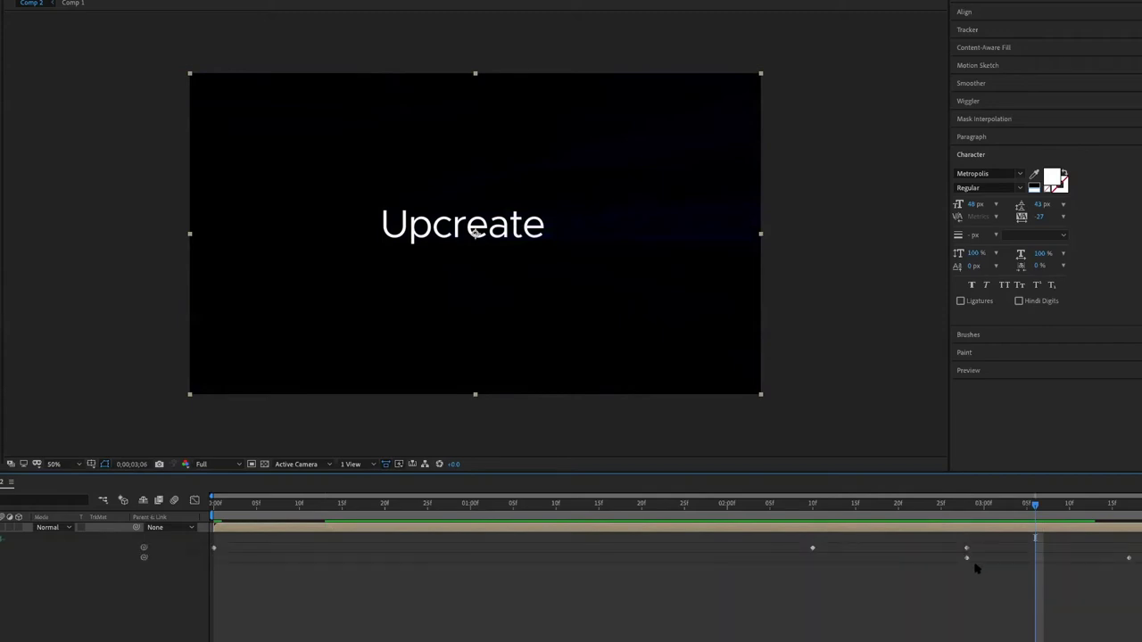
- Move the lower-row keyframe later, remove the trailing keyframes, then preview from about 2;06
click(967, 551)
click(1130, 553)
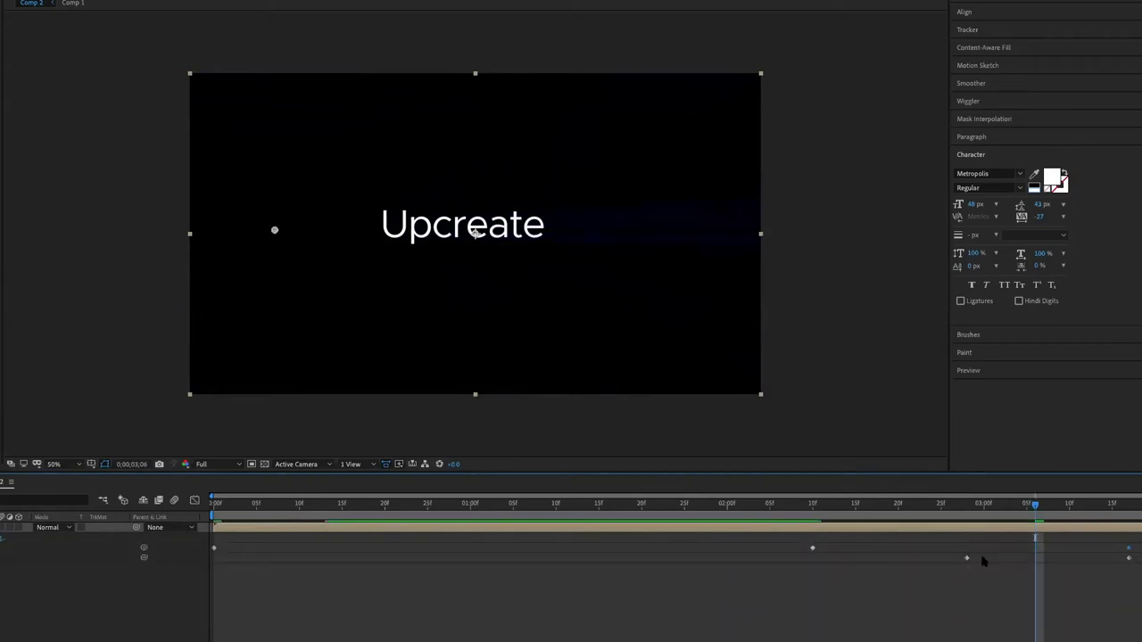
drag(968, 561, 1113, 558)
drag(1130, 558, 1141, 558)
click(804, 514)
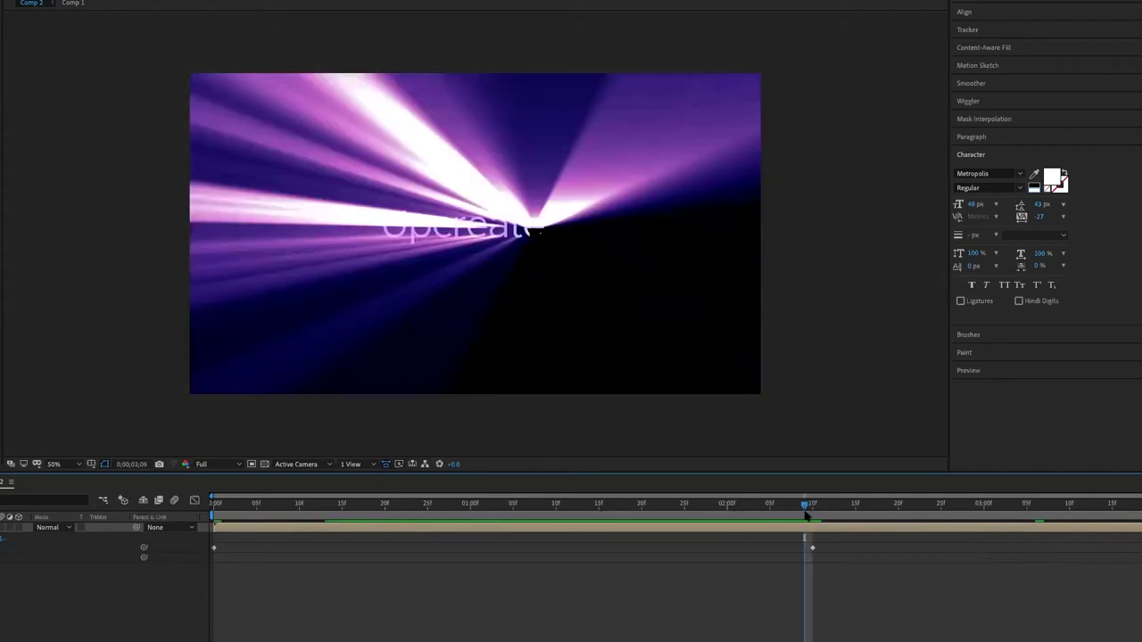
key(space)
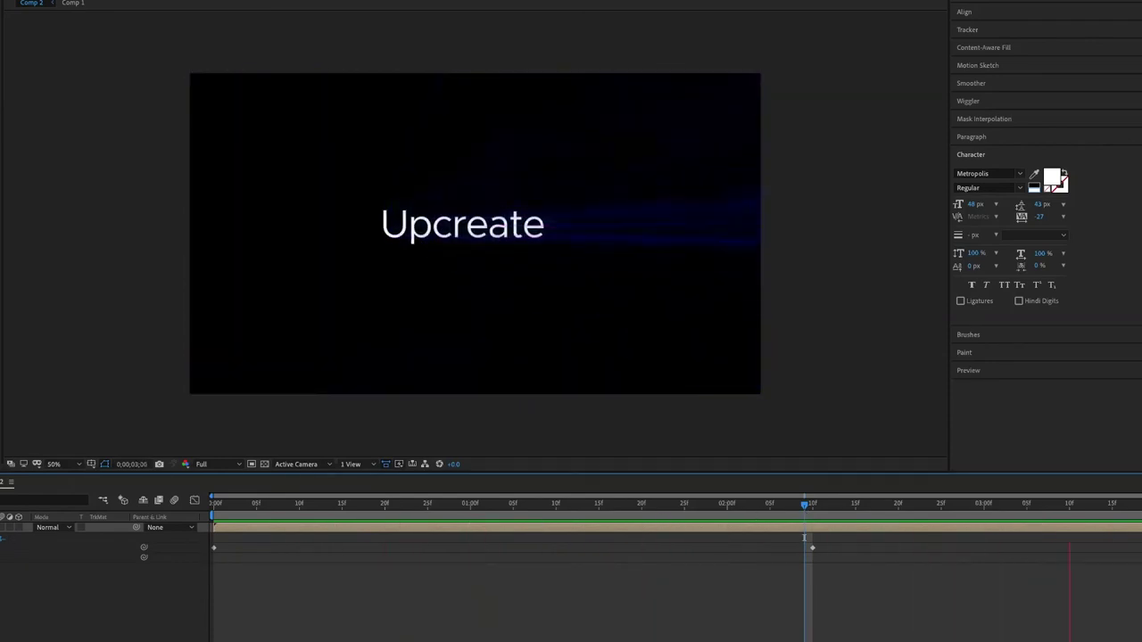
key(space)
double_click(475, 230)
click(31, 3)
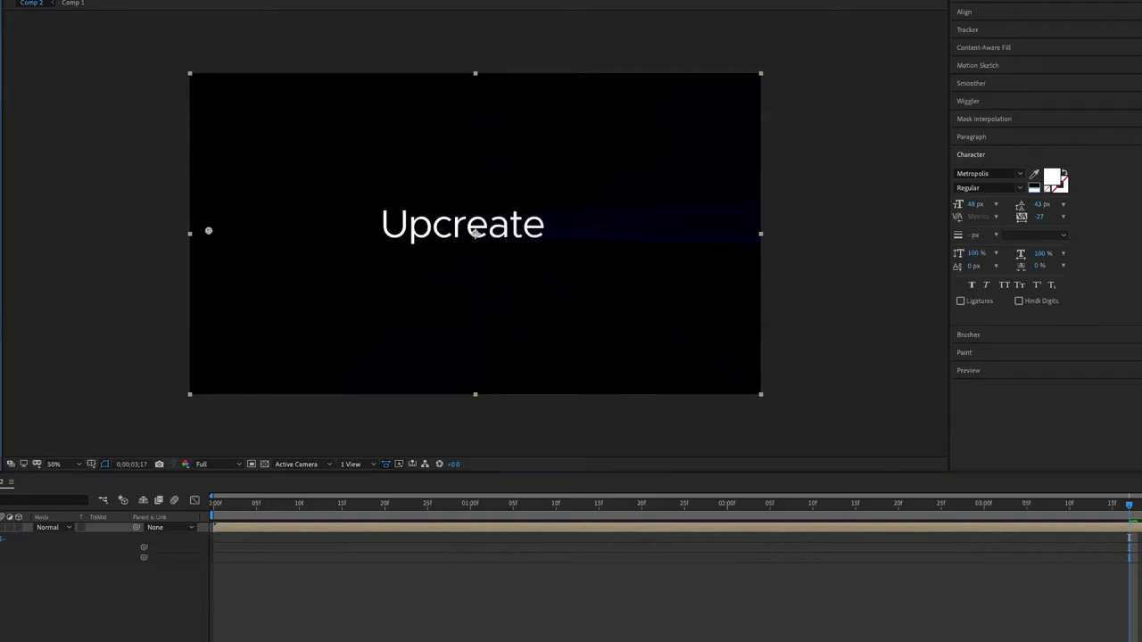
- Delete Comp 2 and its companion item from the project, then delete Comp 1's Upcreate text layer
key(Delete)
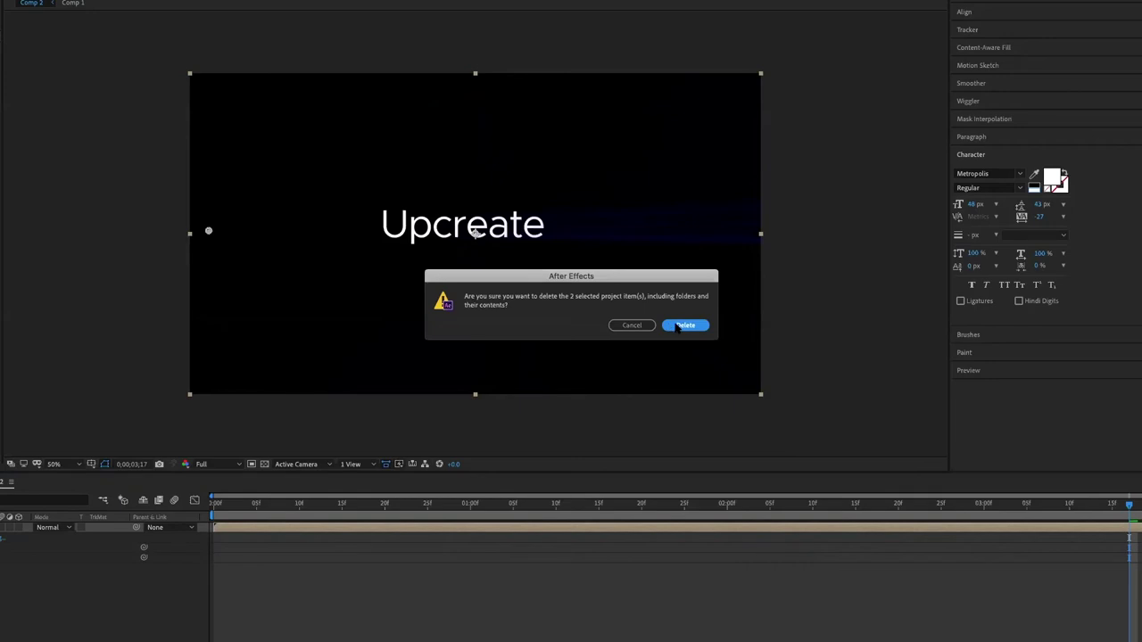
click(678, 326)
key(ctrl+a)
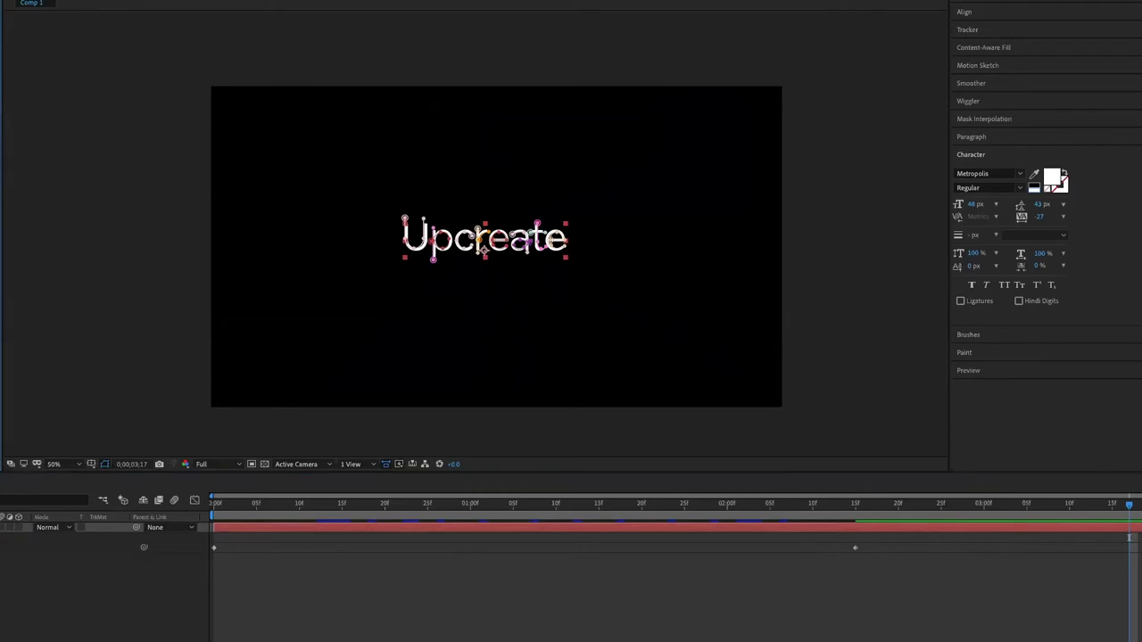
key(u)
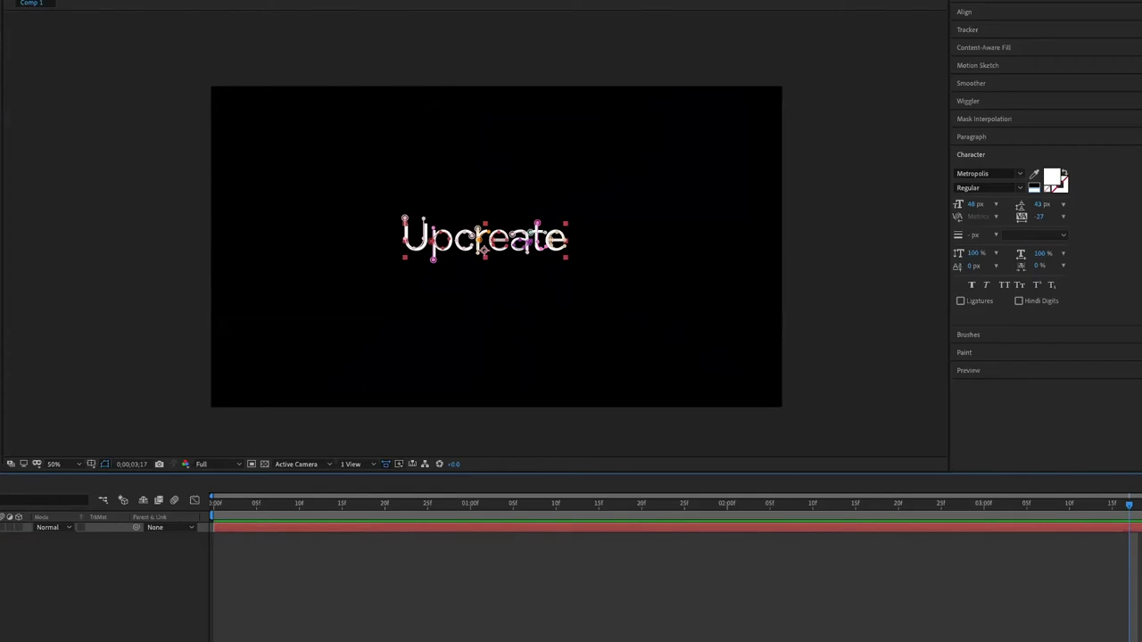
key(u)
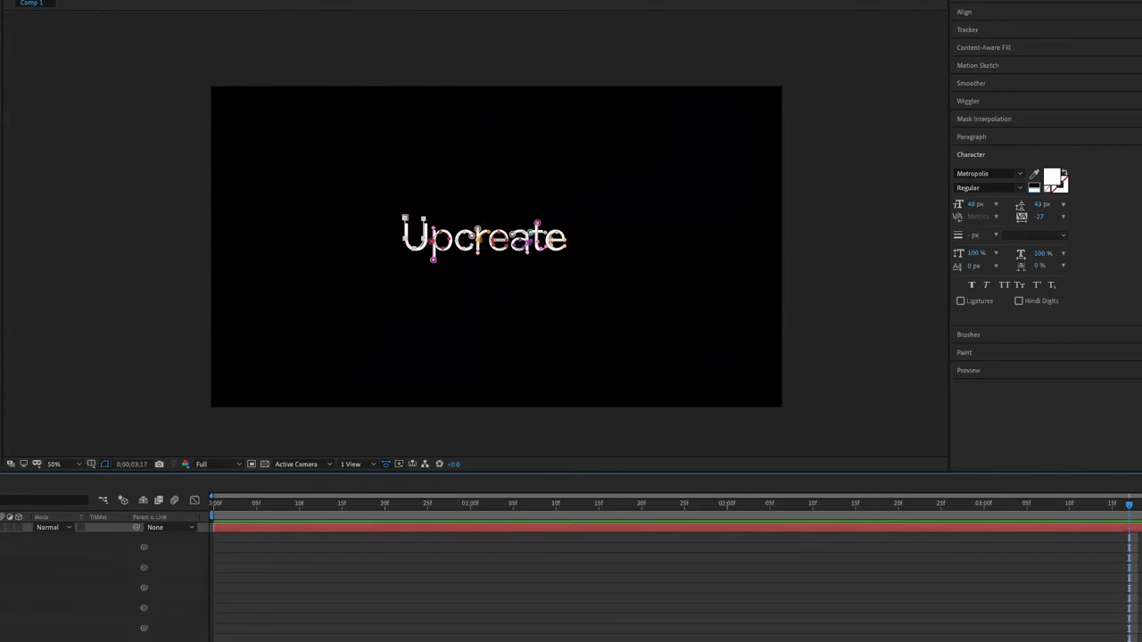
key(Delete)
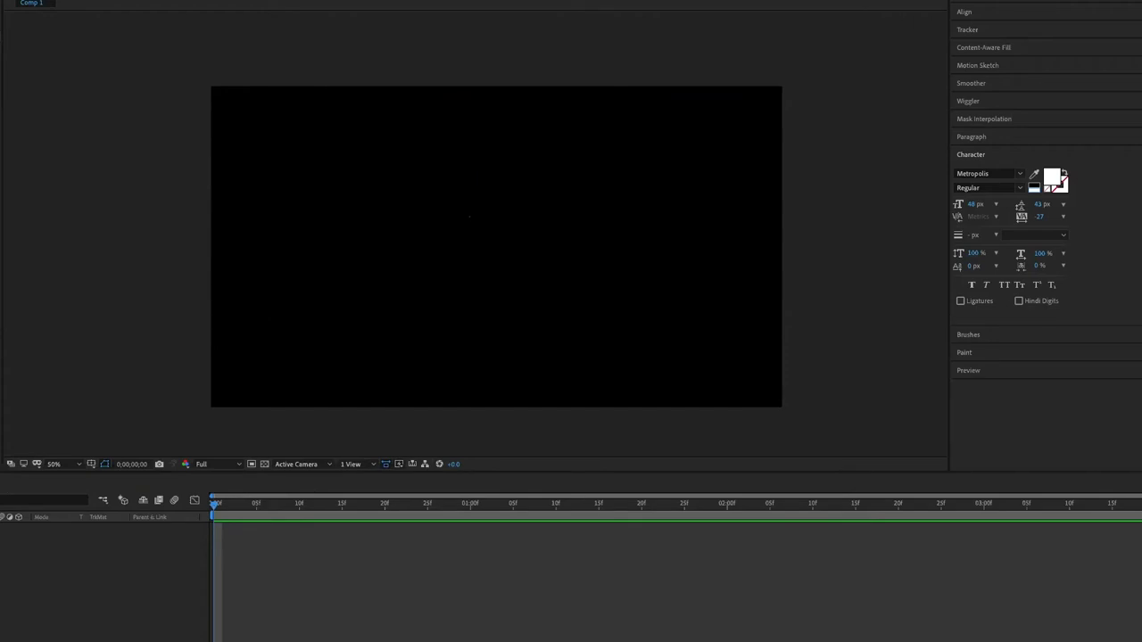
- Add a new ellipse shape layer to Comp 1 with a white FFFFFF fill
key(ctrl+alt+shift+t)
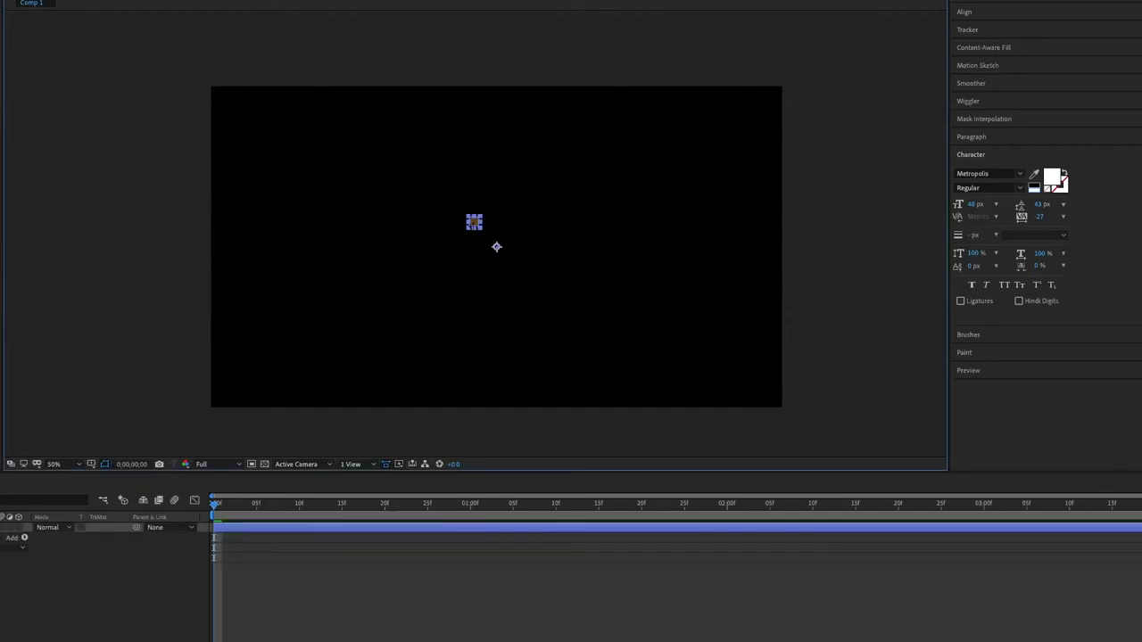
key(ctrl+6)
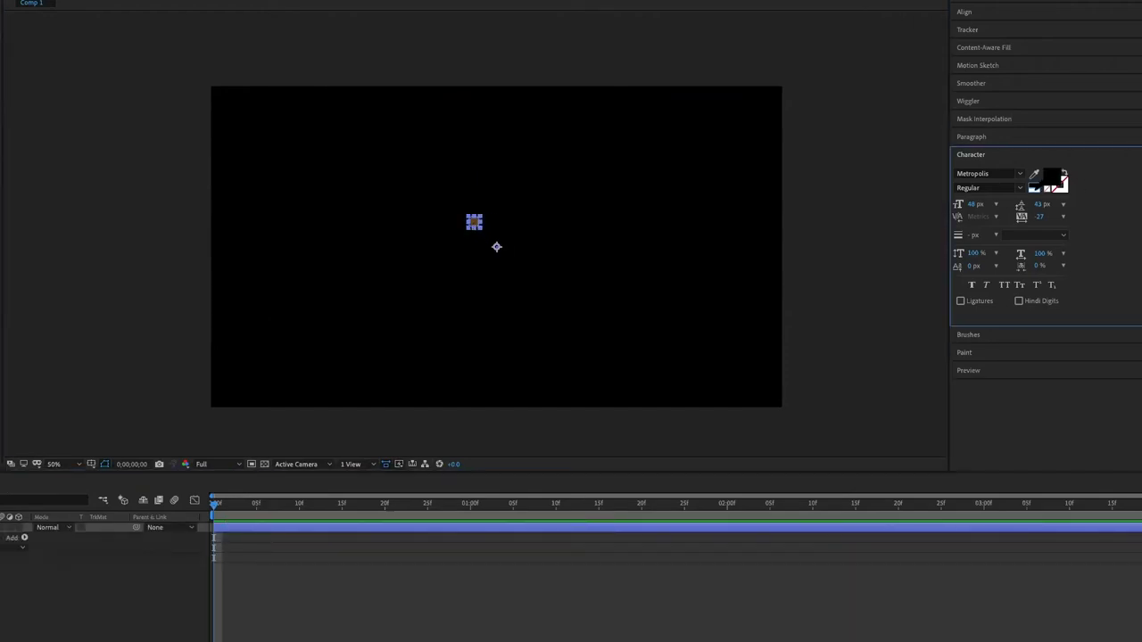
drag(985, 368, 858, 359)
key(Return)
click(473, 223)
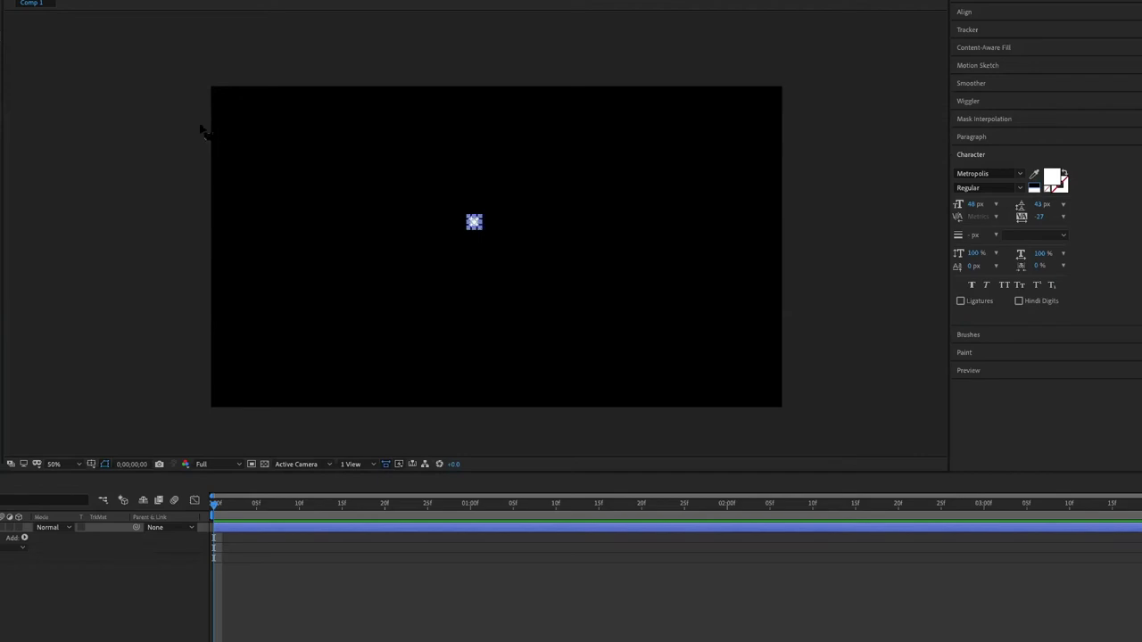
- Centre the white dot horizontally and vertically in the comp using the Align panel
click(87, 75)
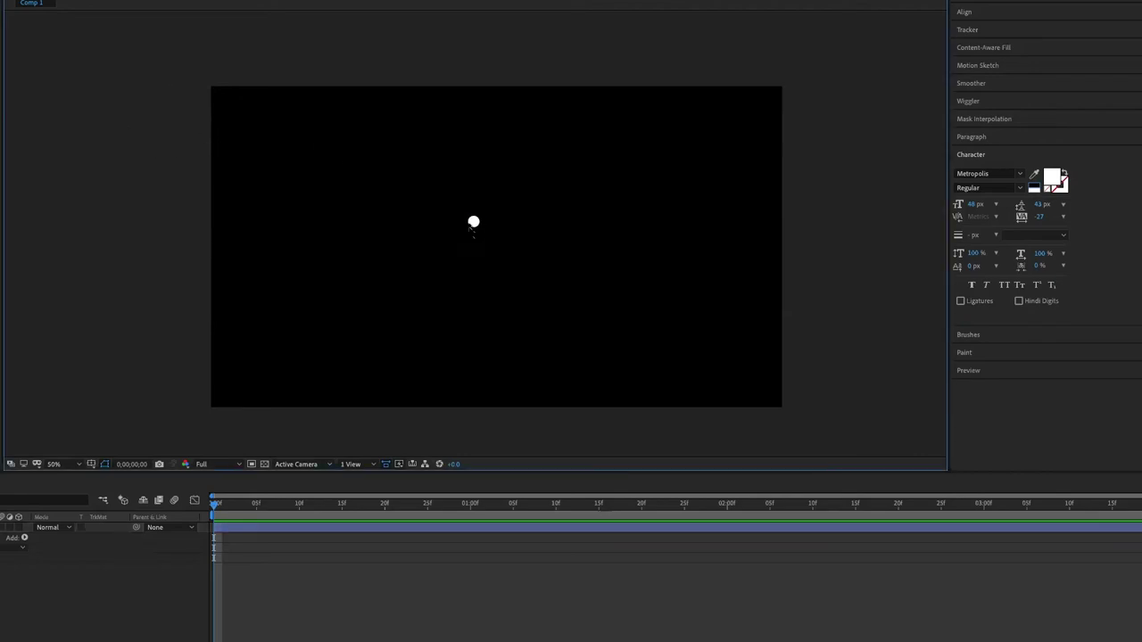
click(472, 223)
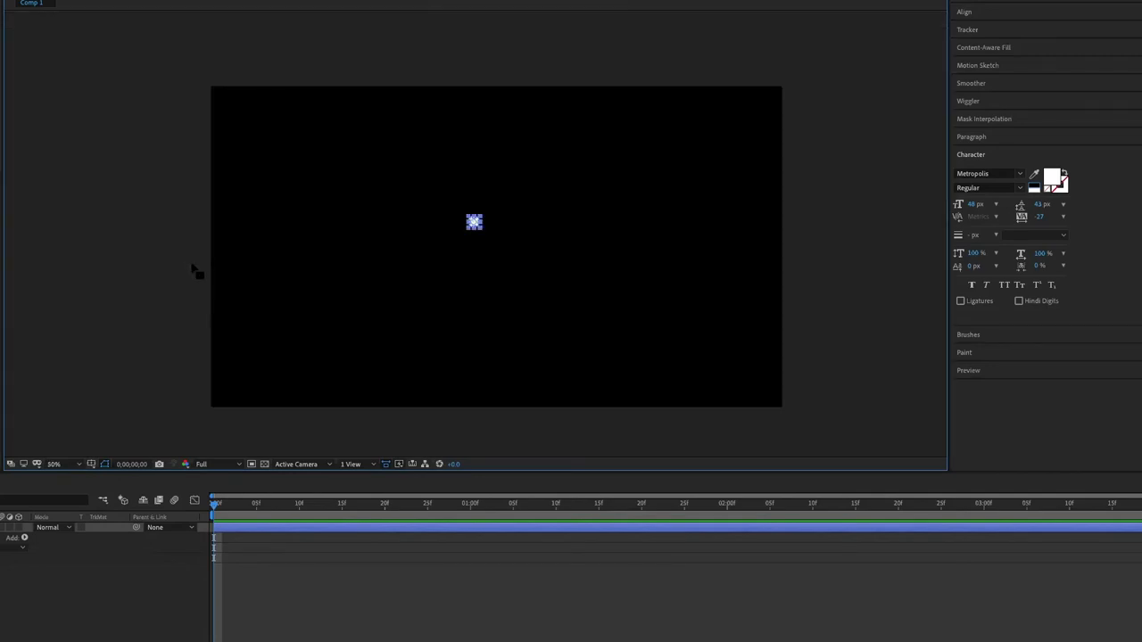
click(189, 264)
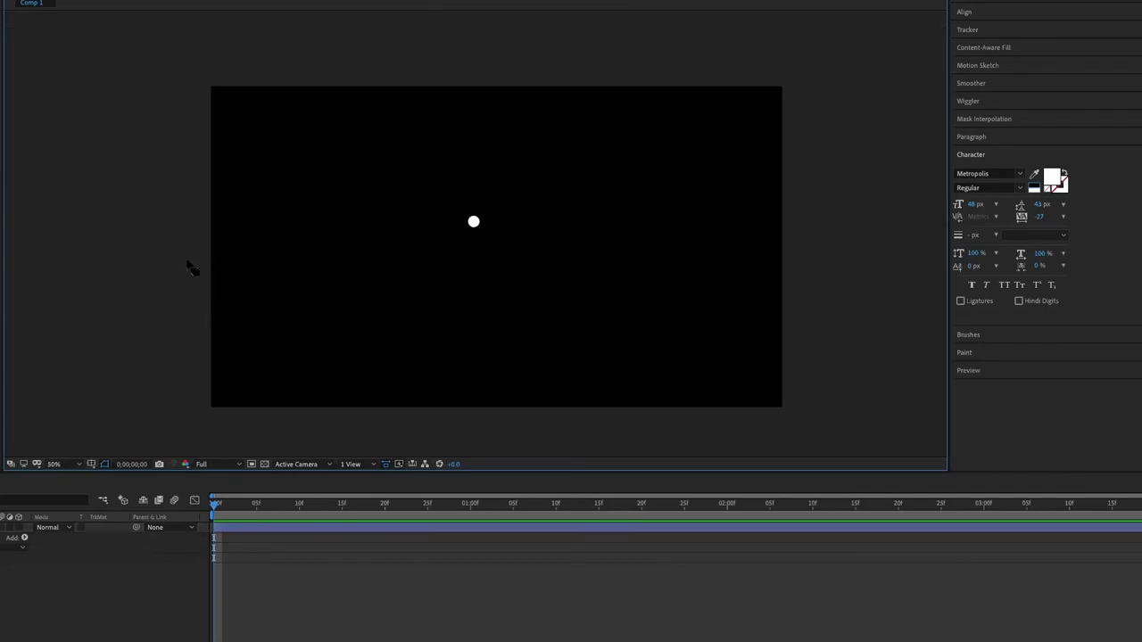
drag(473, 221, 482, 253)
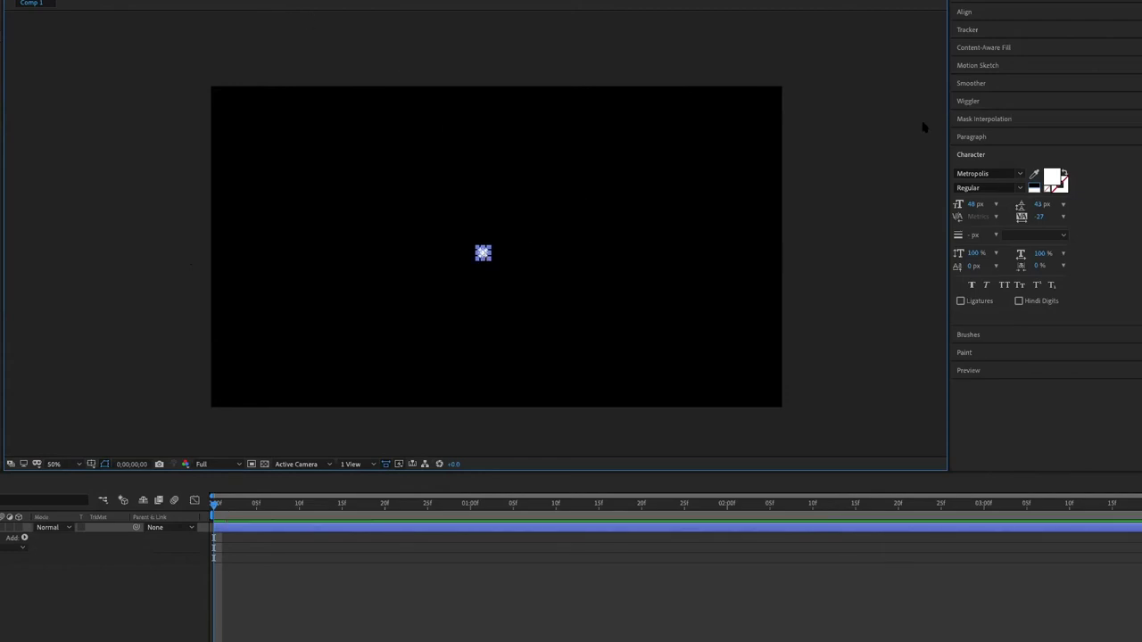
click(964, 12)
click(981, 42)
click(1042, 41)
- Drag the white dot just past the comp's left edge
click(849, 166)
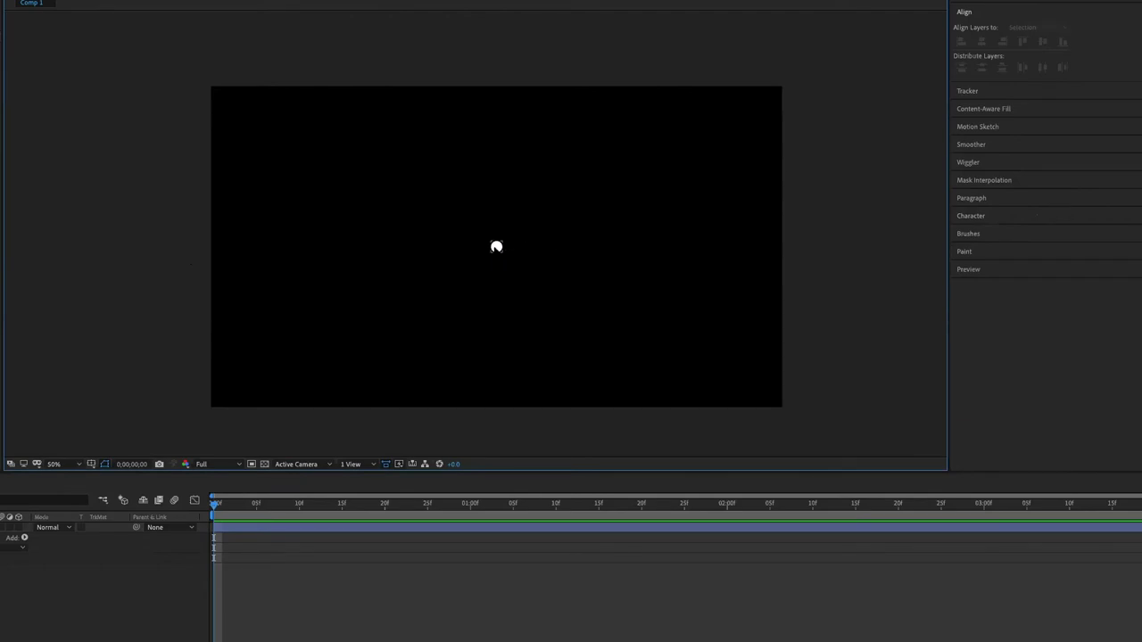
click(496, 246)
click(147, 236)
drag(496, 246, 198, 247)
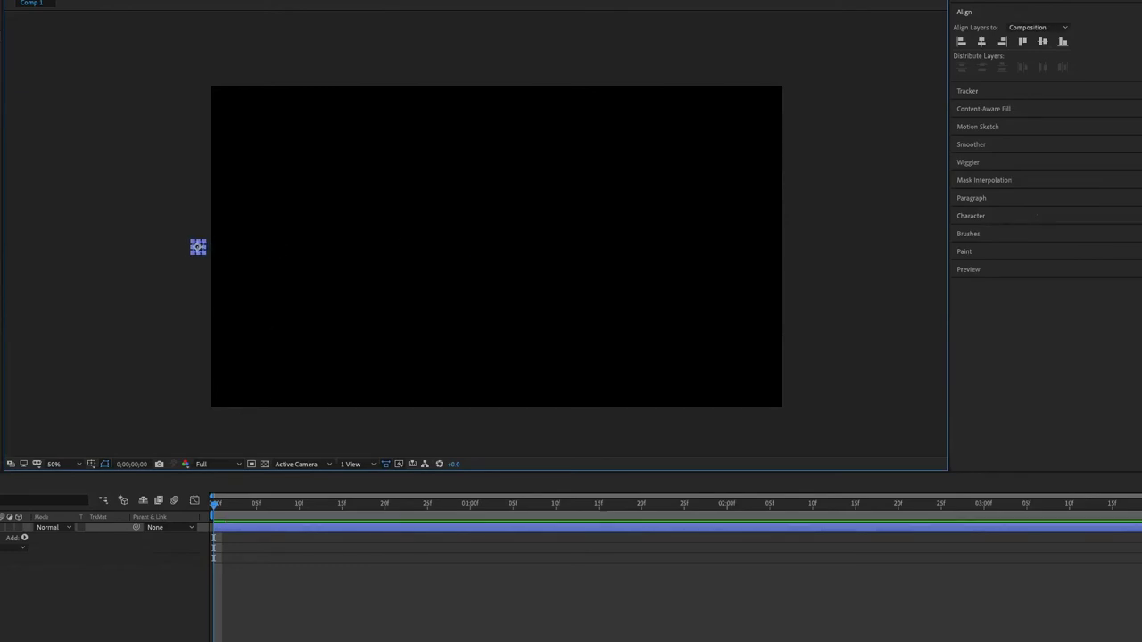
- Keyframe the dot sliding from the left edge to comp centre a few frames in, then preview
key(p)
click(213, 537)
click(256, 506)
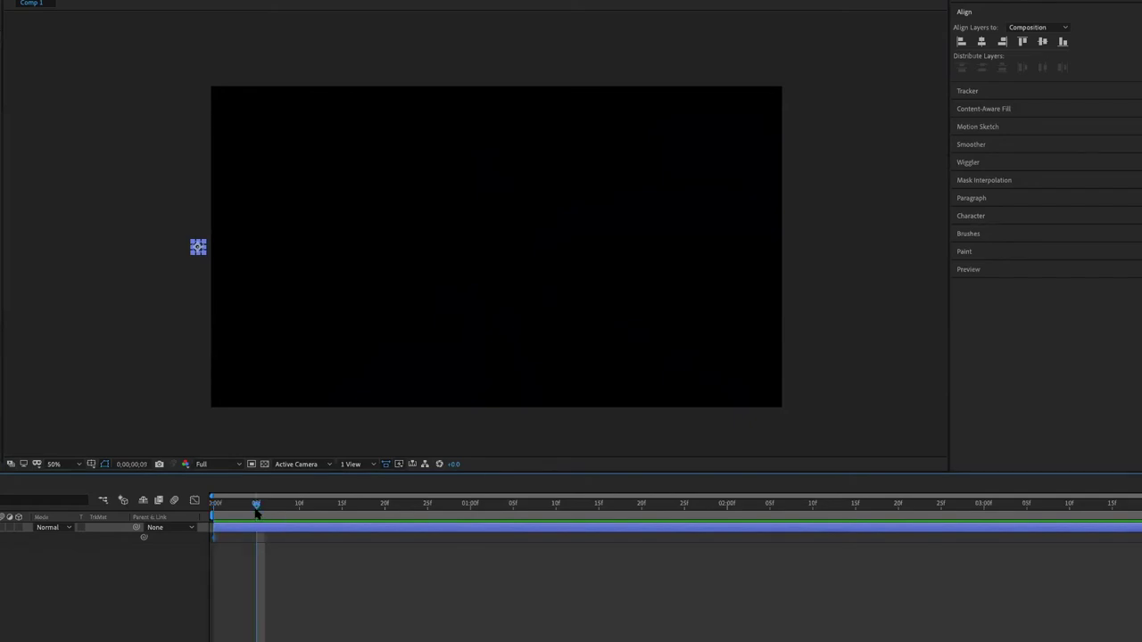
click(981, 42)
click(880, 202)
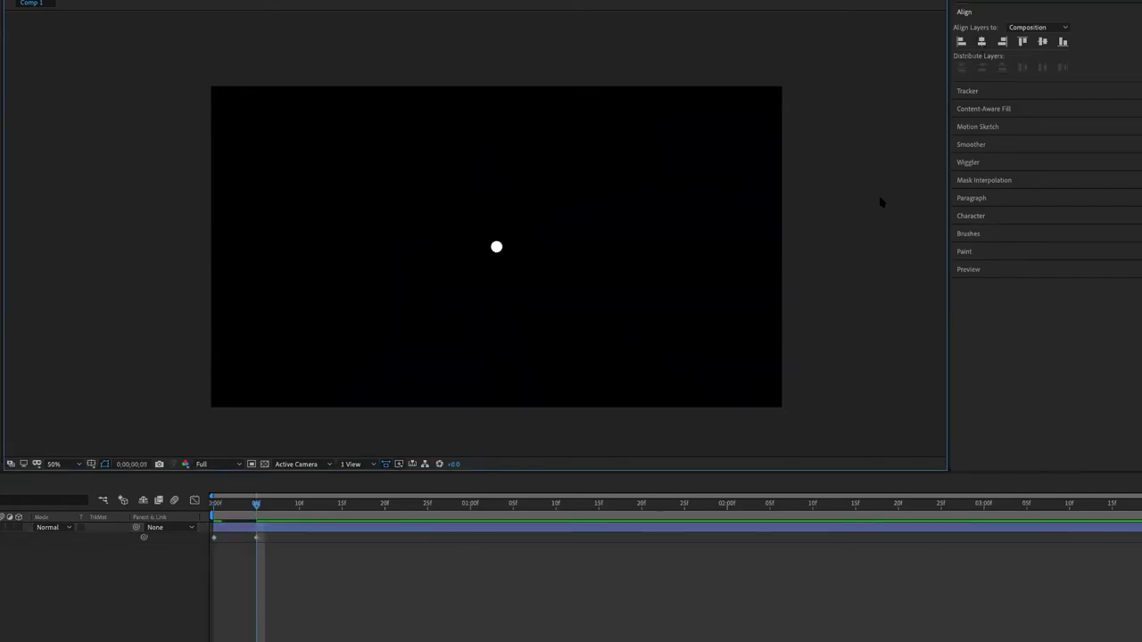
drag(206, 506, 239, 506)
click(216, 506)
key(space)
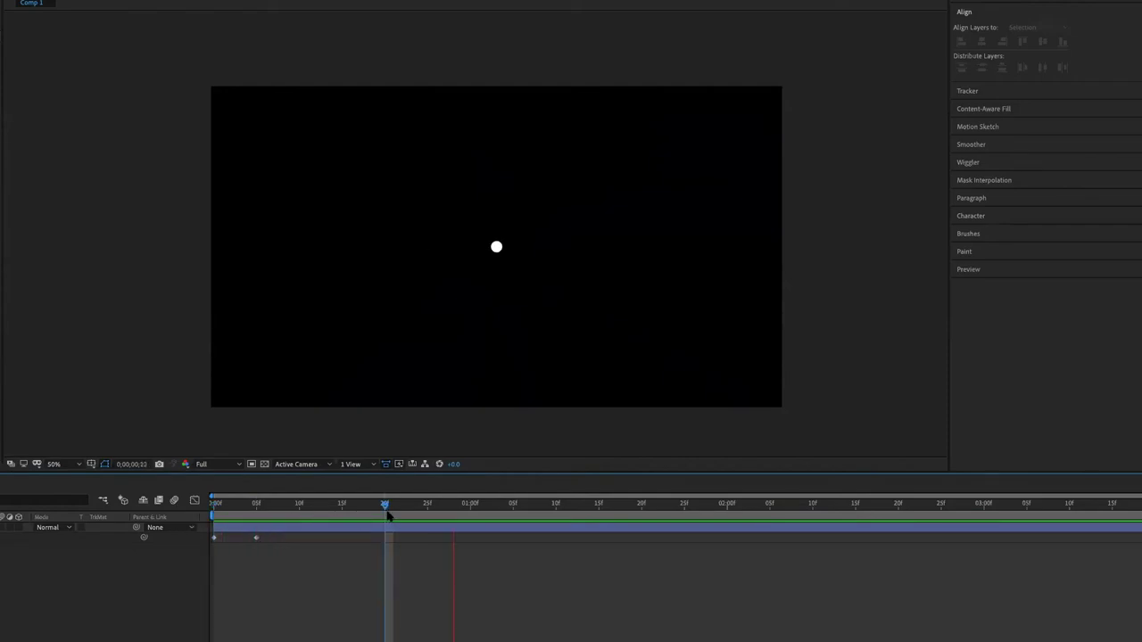
- Add Scale keyframes from about 1;20 to 2;06 so the circle grows, shrinks and grows again
click(496, 246)
drag(549, 503, 541, 510)
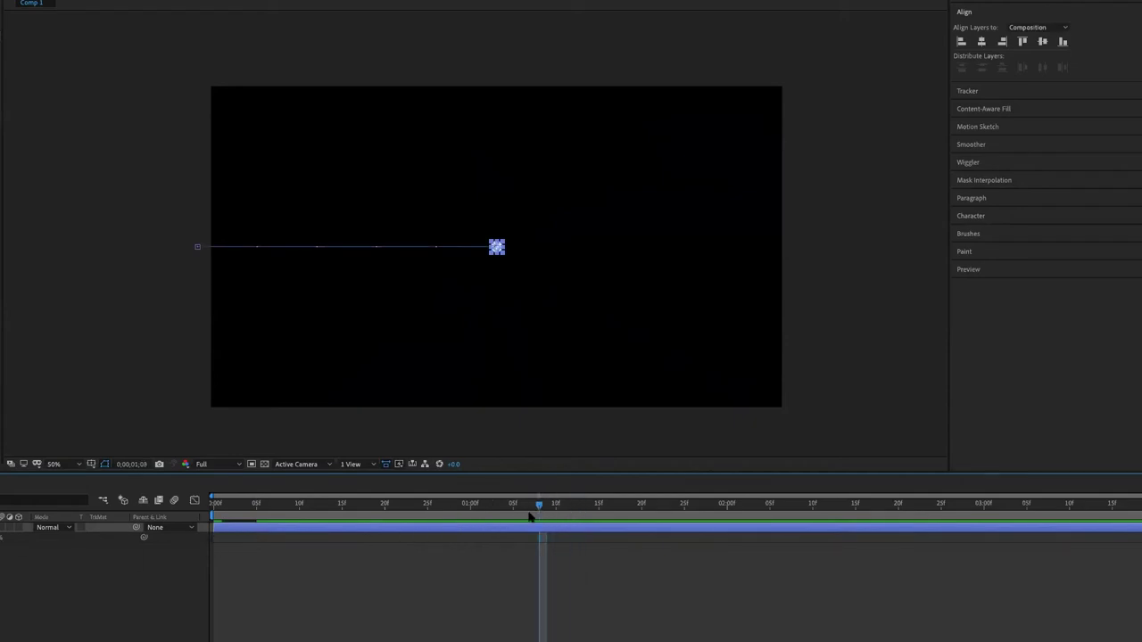
drag(589, 513, 604, 506)
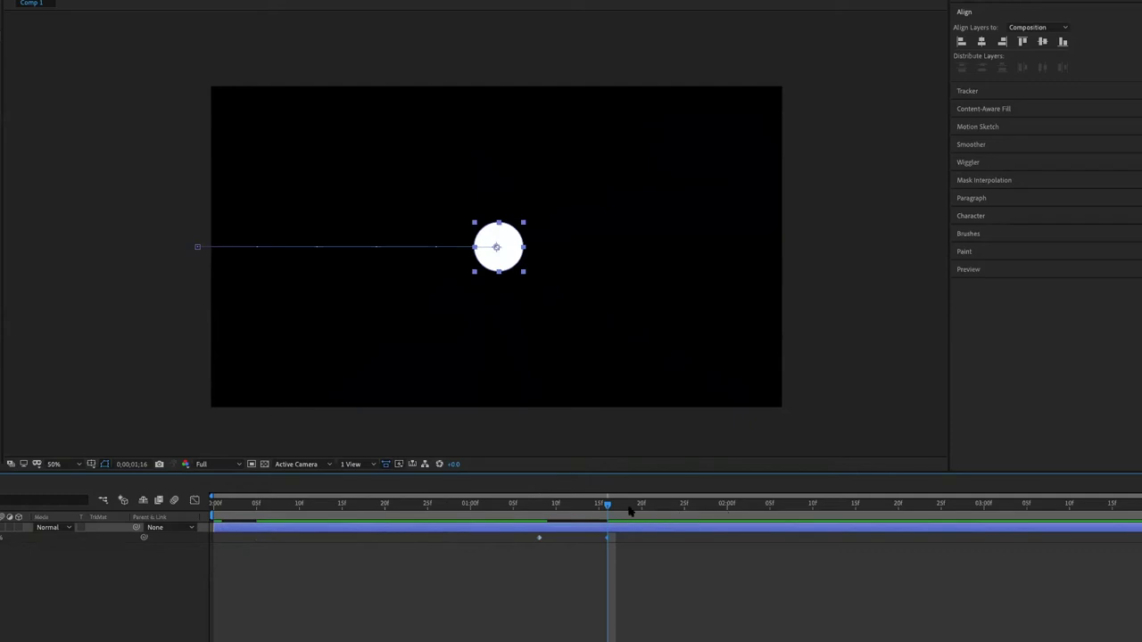
key(Page_Down)
key(Page_Down)
key(Page_Down)
key(Page_Down)
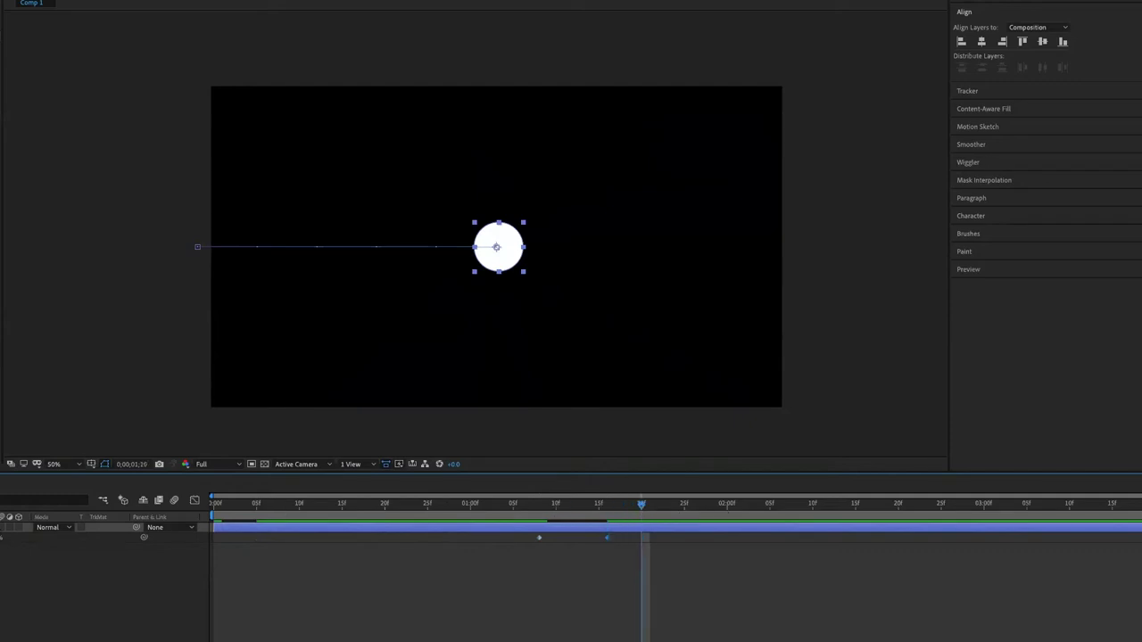
click(639, 528)
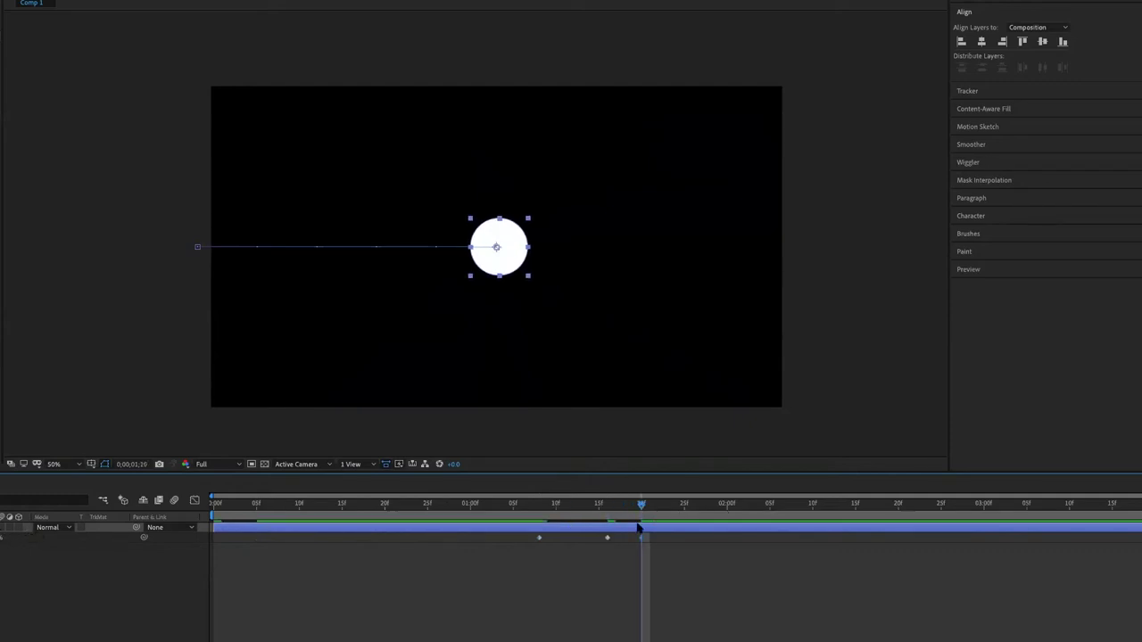
click(644, 538)
click(710, 506)
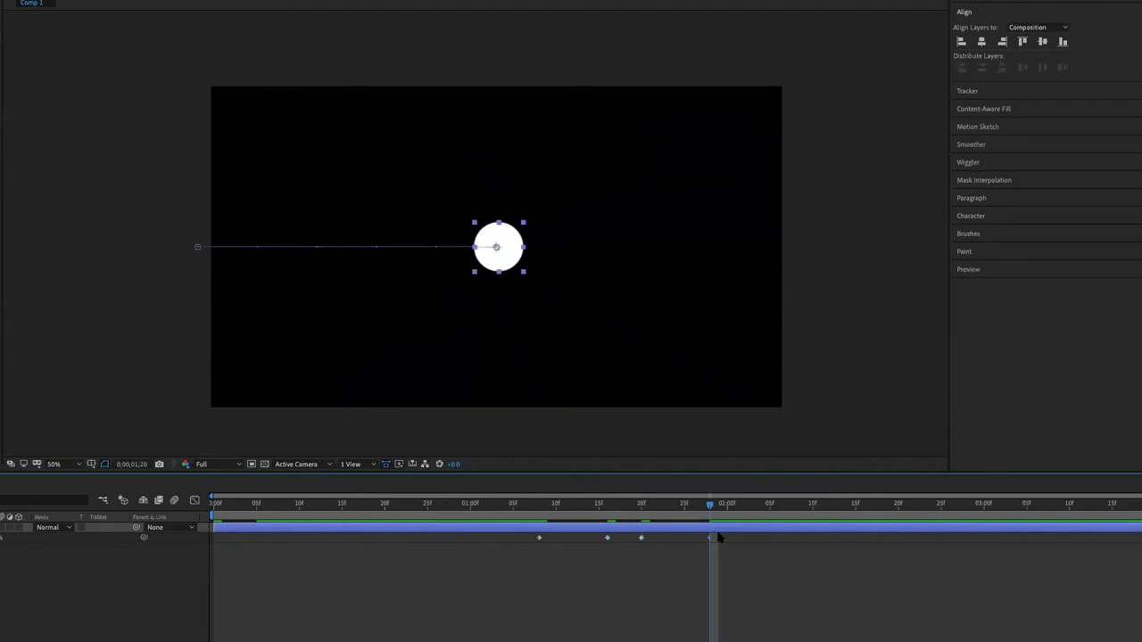
click(642, 538)
click(752, 505)
click(710, 539)
key(Page_Down)
key(Page_Down)
key(Page_Down)
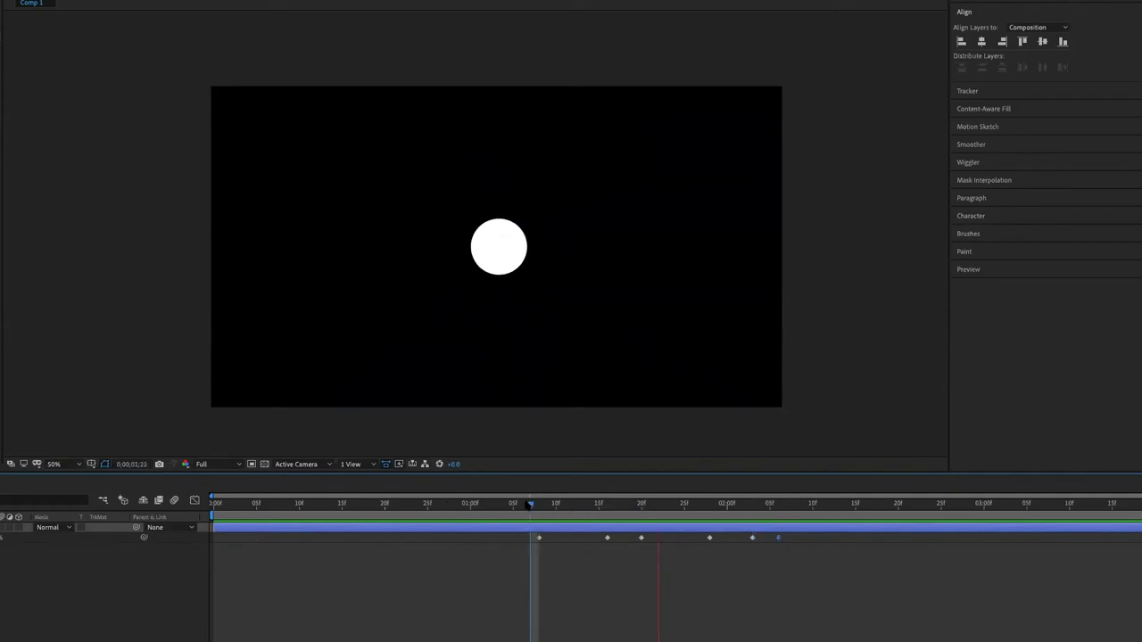
- Preview the circle's slide-in and bounce from the start
key(space)
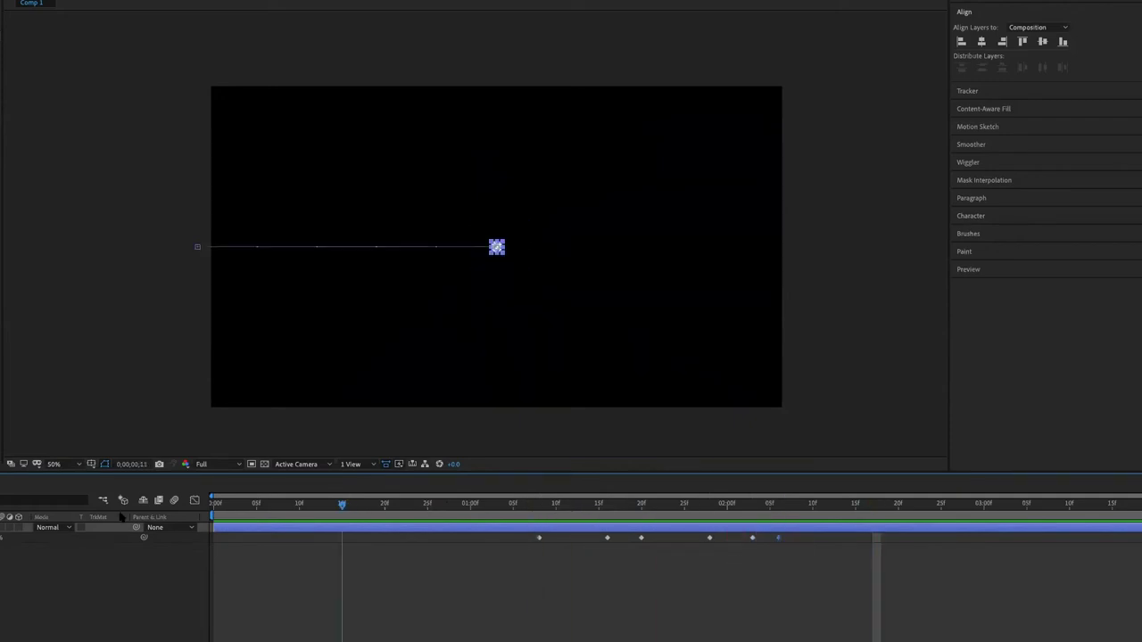
drag(341, 504, 214, 504)
click(339, 581)
key(space)
key(space)
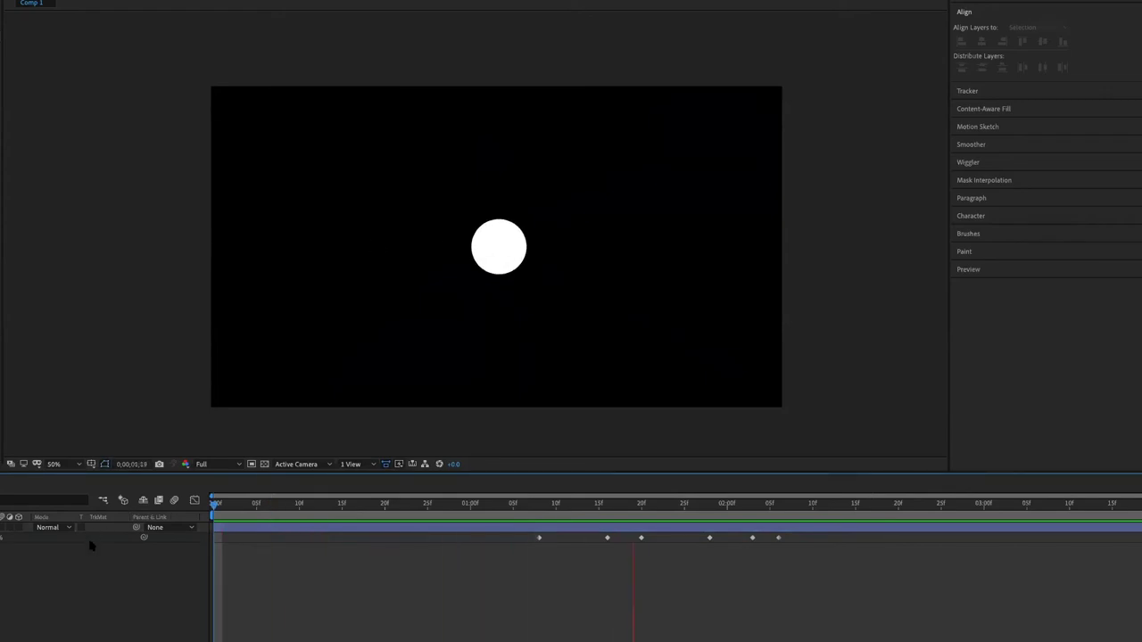
key(space)
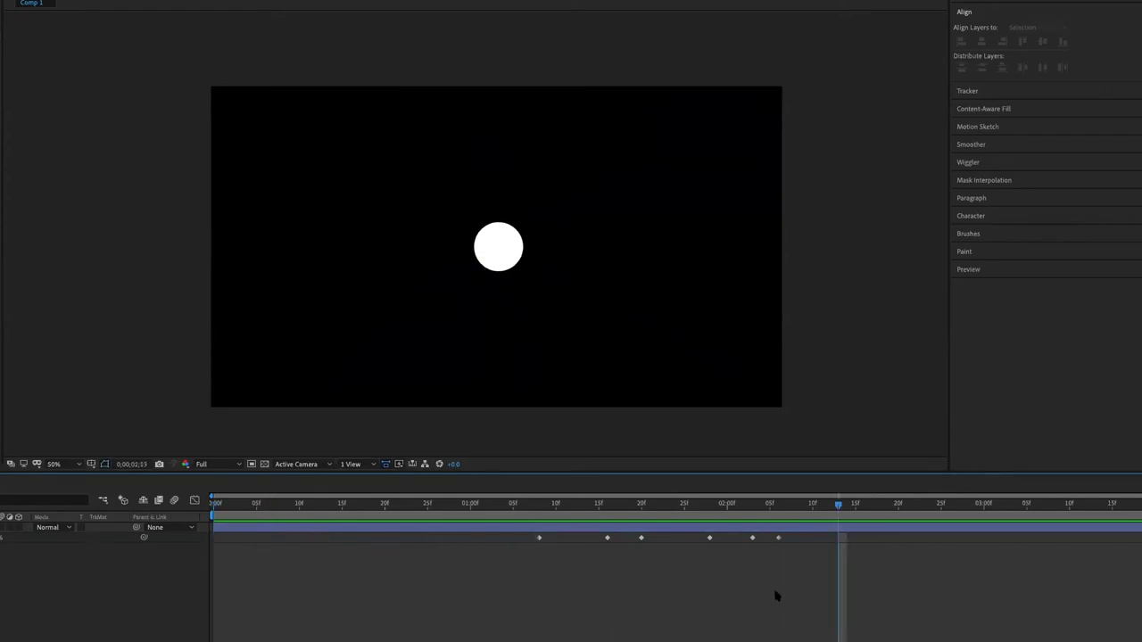
- Drag the bounce keyframes earlier, pulling the last two slightly closer, and preview
drag(810, 585, 599, 542)
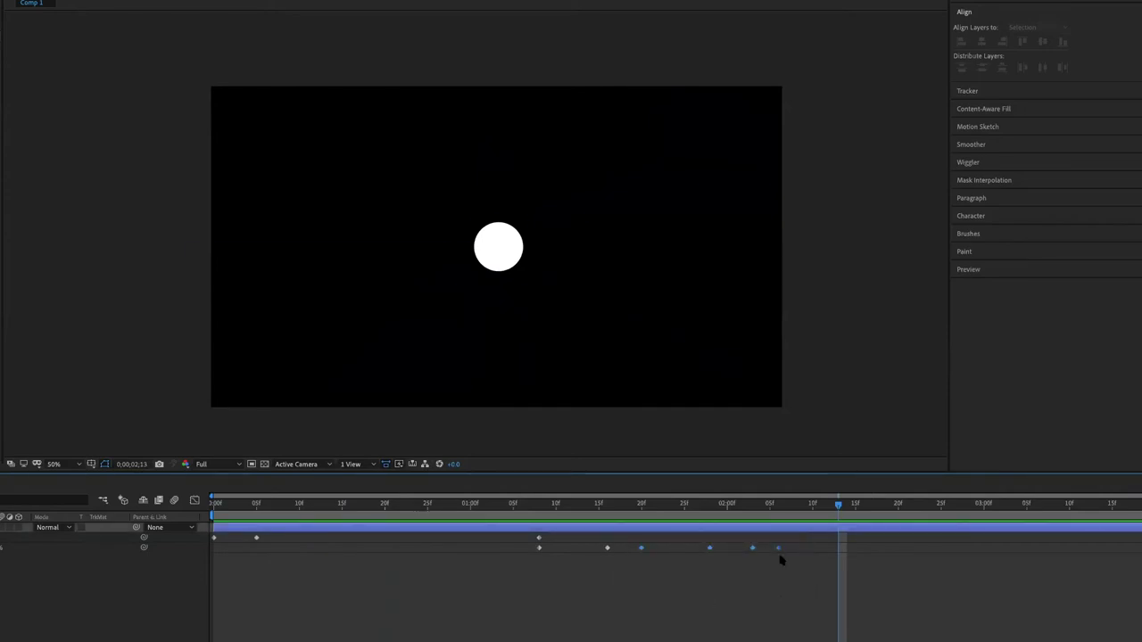
drag(792, 561, 589, 553)
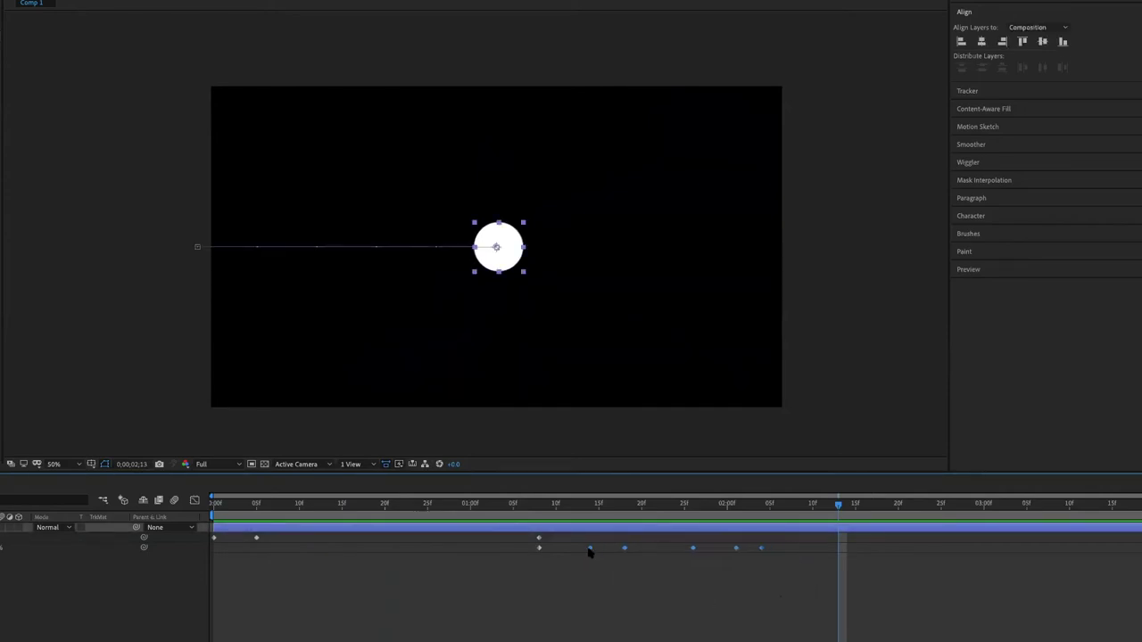
mouse_move(524, 515)
mouse_down()
mouse_move(728, 563)
mouse_move(563, 533)
mouse_up()
click(563, 504)
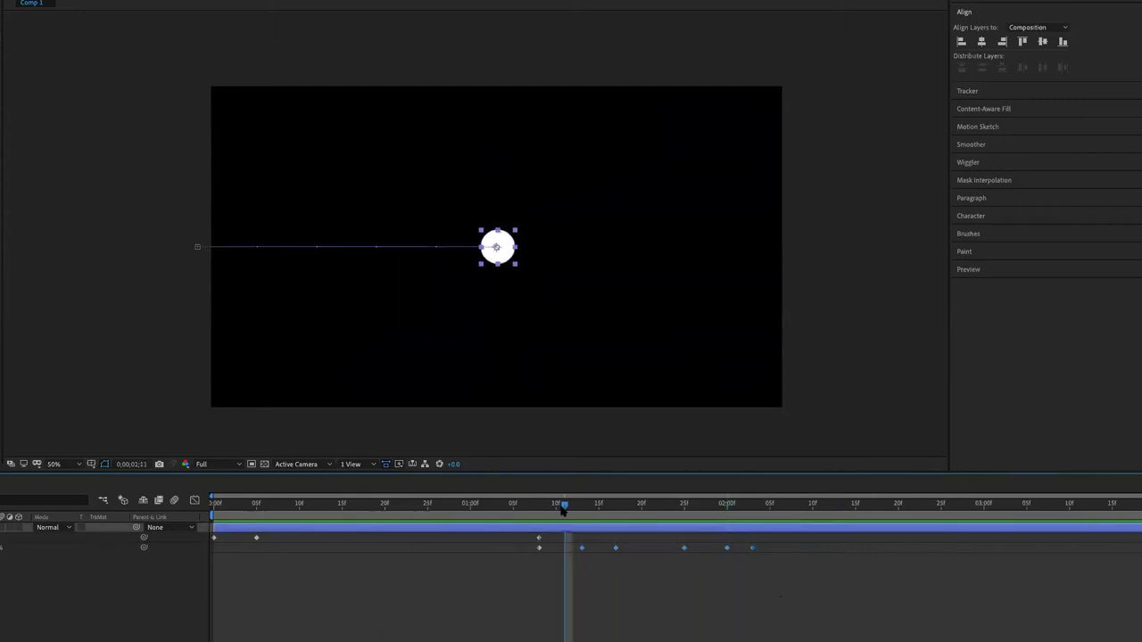
click(864, 504)
drag(790, 585, 678, 547)
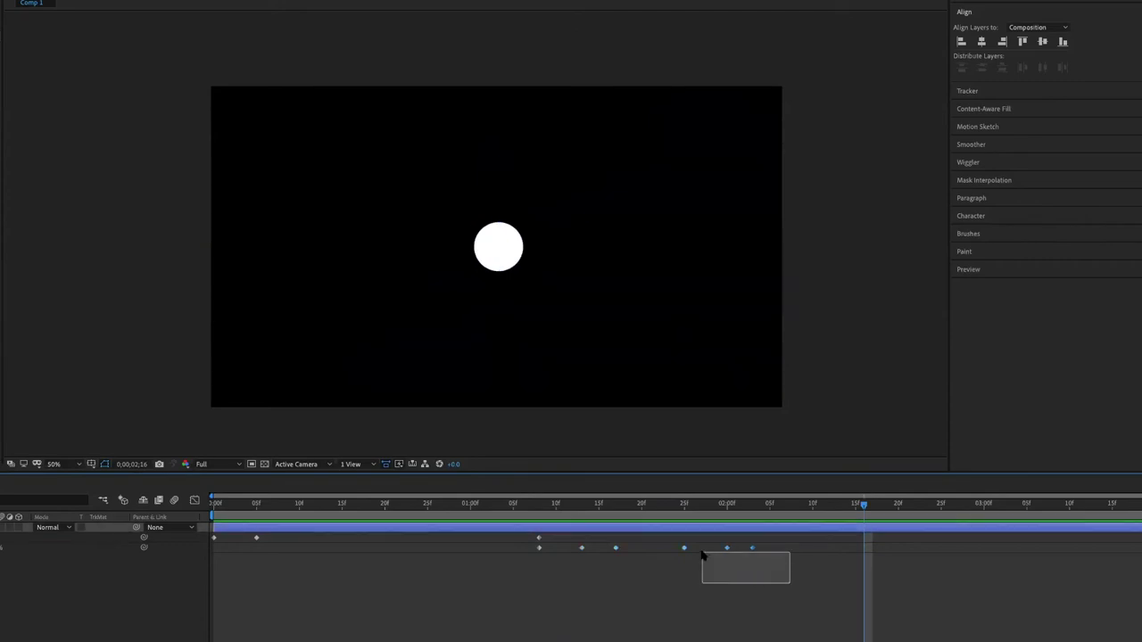
drag(770, 580, 701, 547)
click(538, 513)
key(space)
- Nudge the final bounce keyframe slightly later and preview the tightened bounce
click(769, 568)
drag(718, 548, 726, 548)
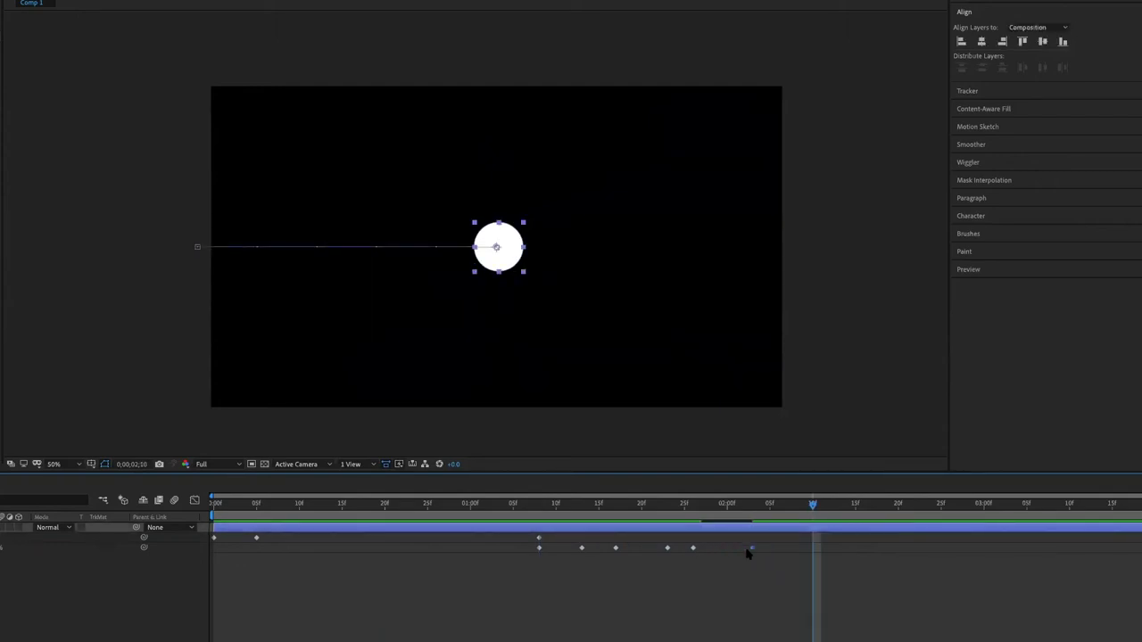
click(524, 505)
key(space)
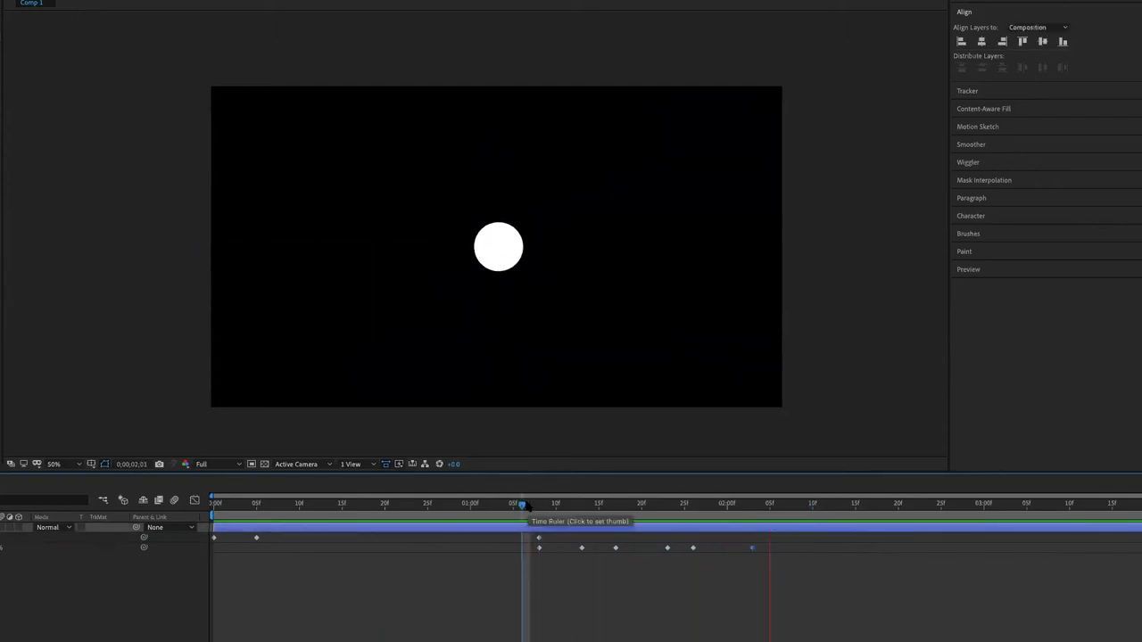
click(535, 508)
key(space)
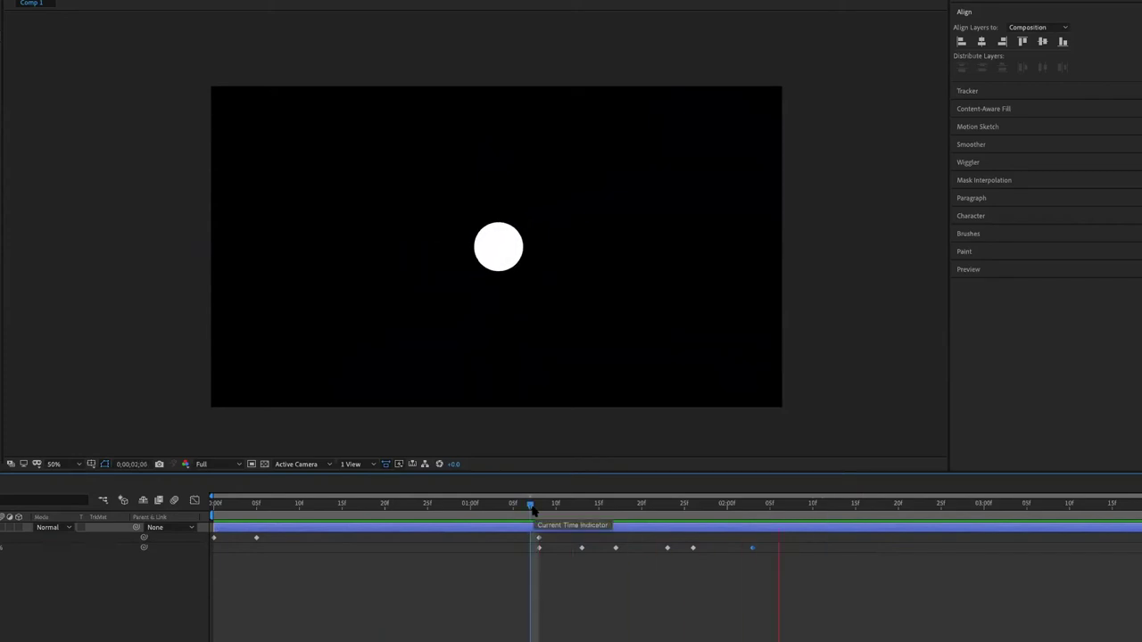
key(space)
click(754, 510)
key(u)
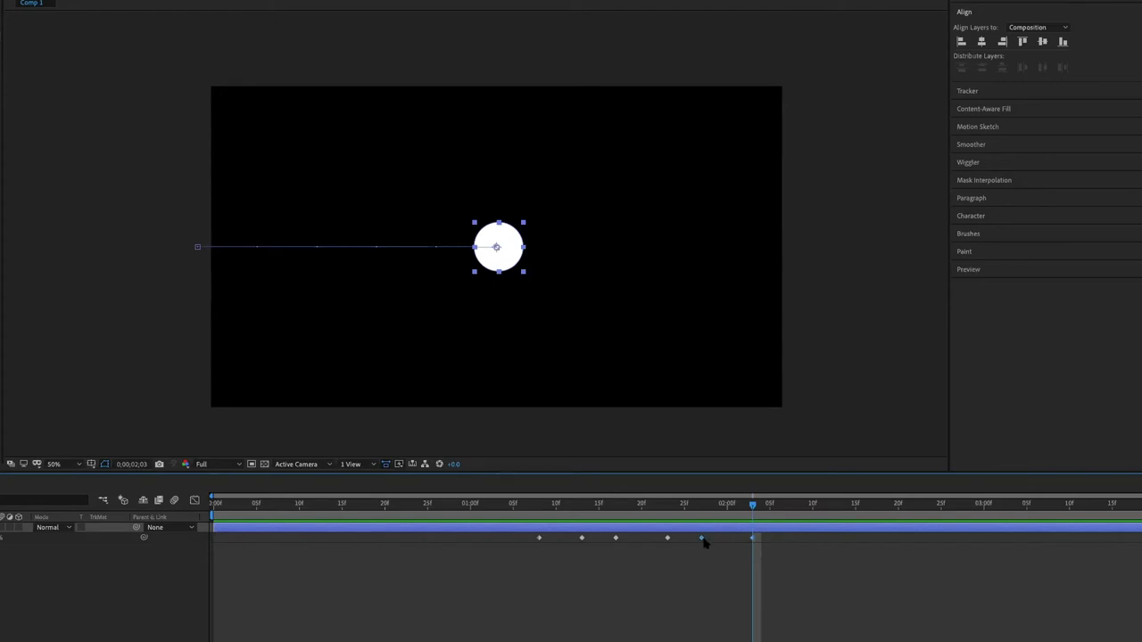
- Scrub Scale up at 2;14 to add a growth keyframe, then preview the circle growing
drag(749, 517, 463, 524)
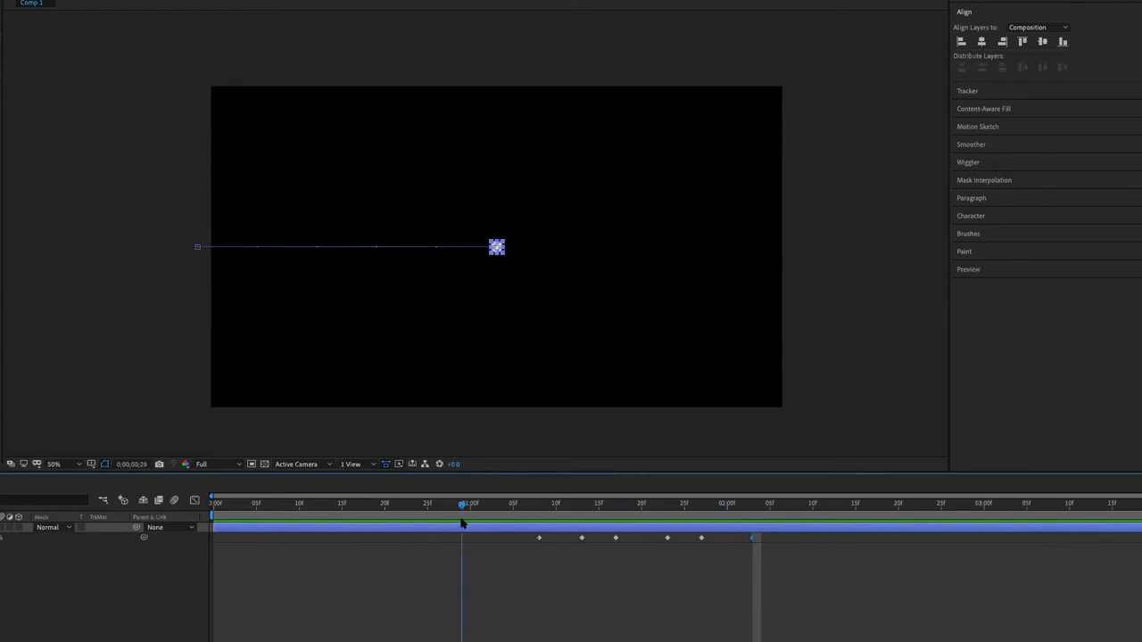
click(821, 505)
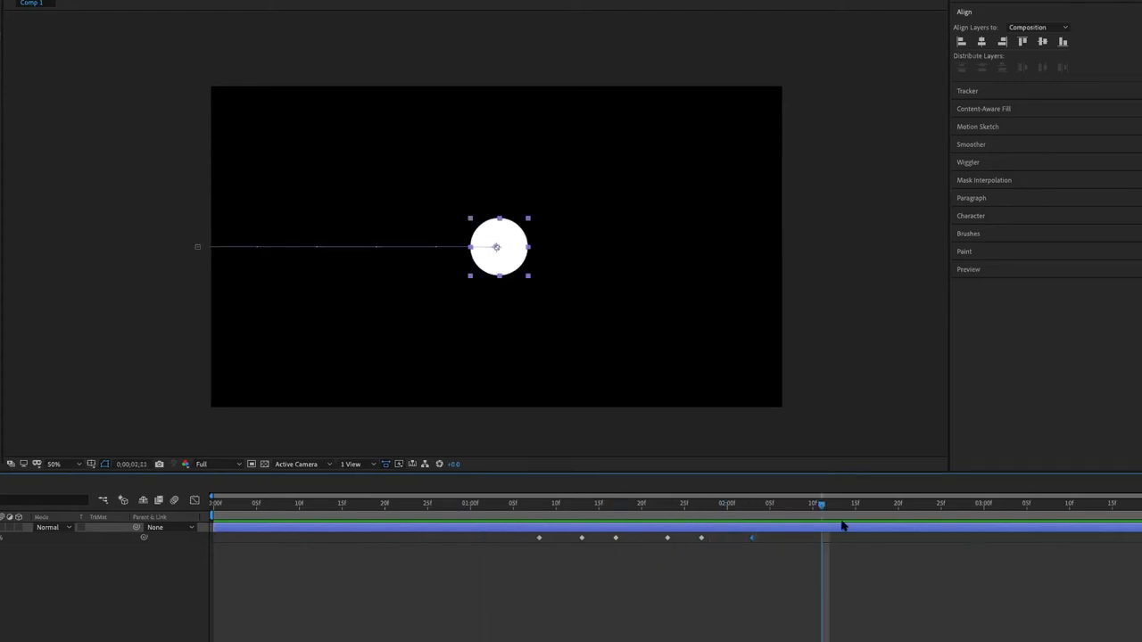
click(848, 513)
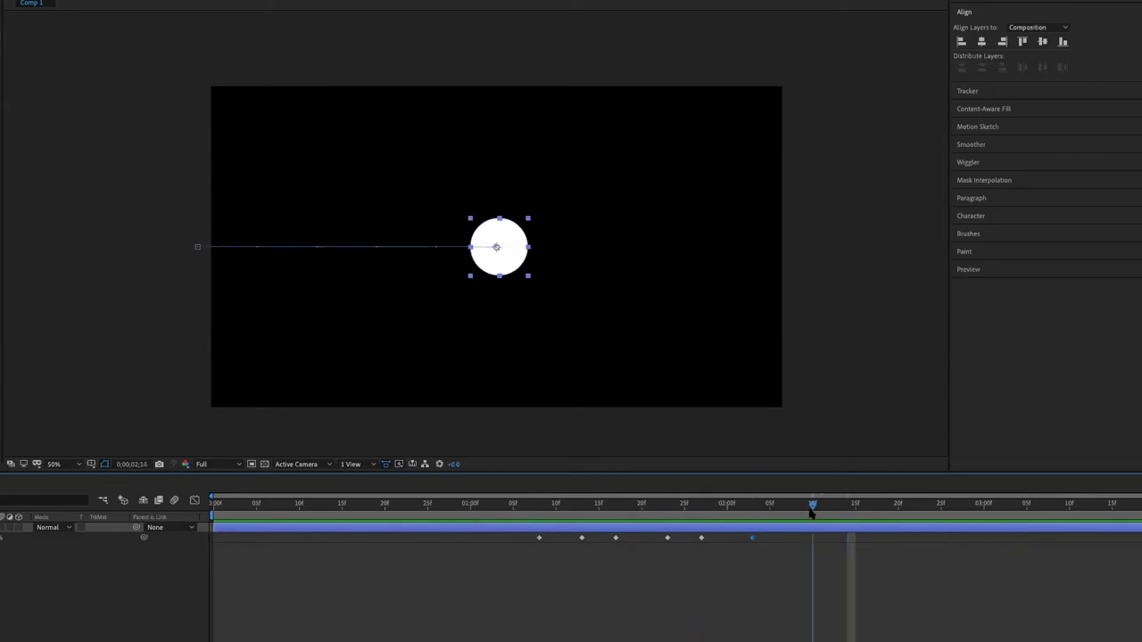
drag(31, 537, 433, 559)
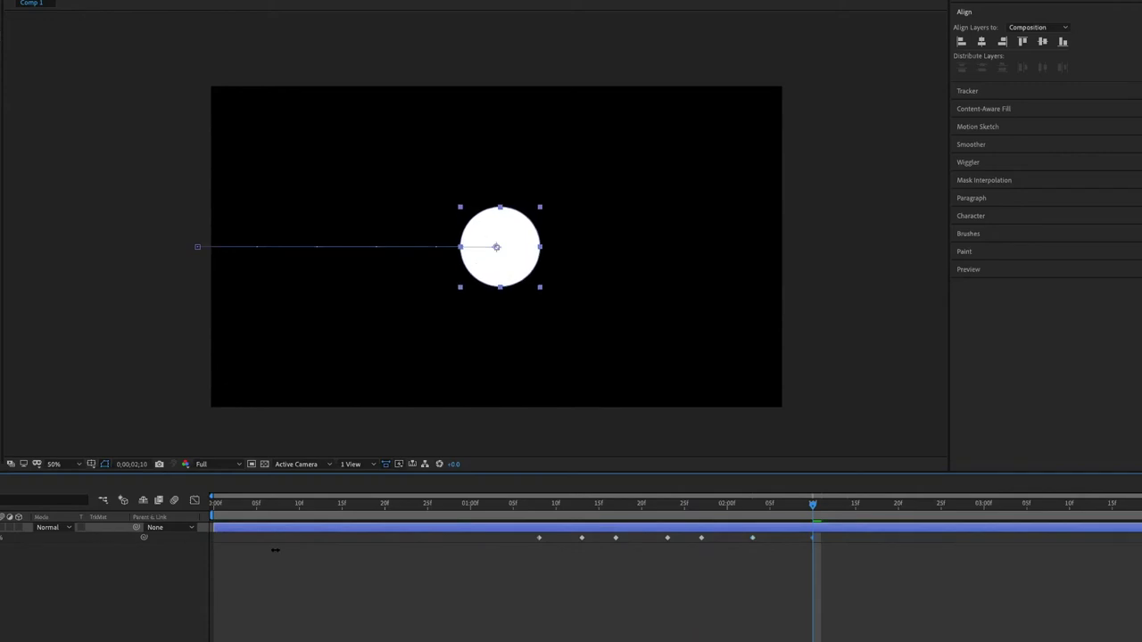
click(539, 505)
key(space)
- Enlarge the circle more at that keyframe and add a bigger Scale keyframe at 2;18
click(690, 524)
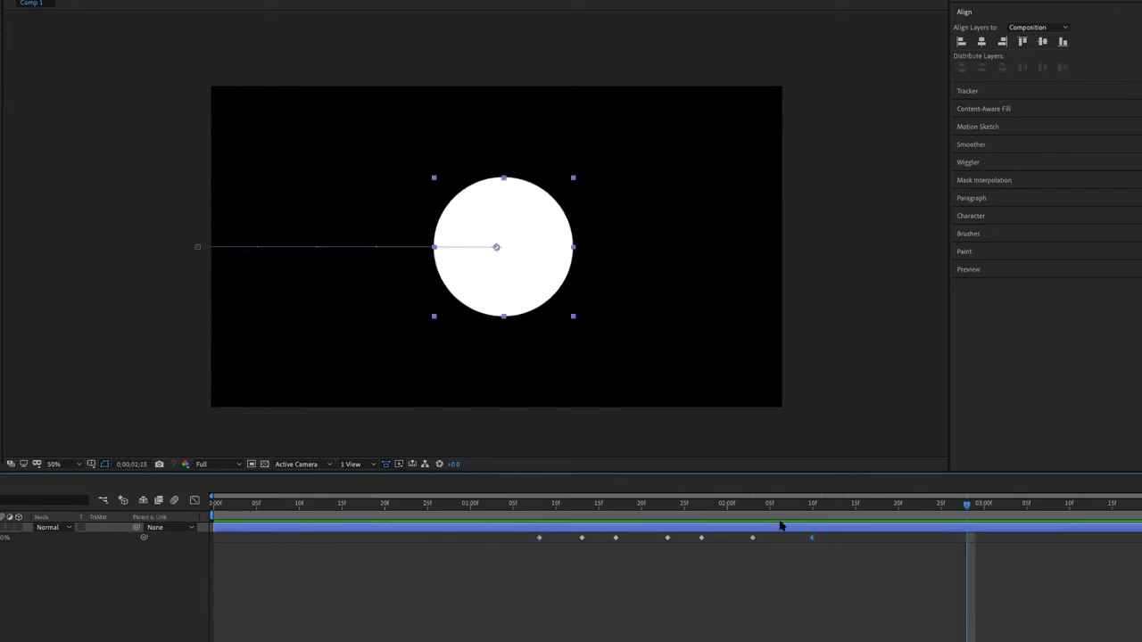
drag(767, 521, 813, 520)
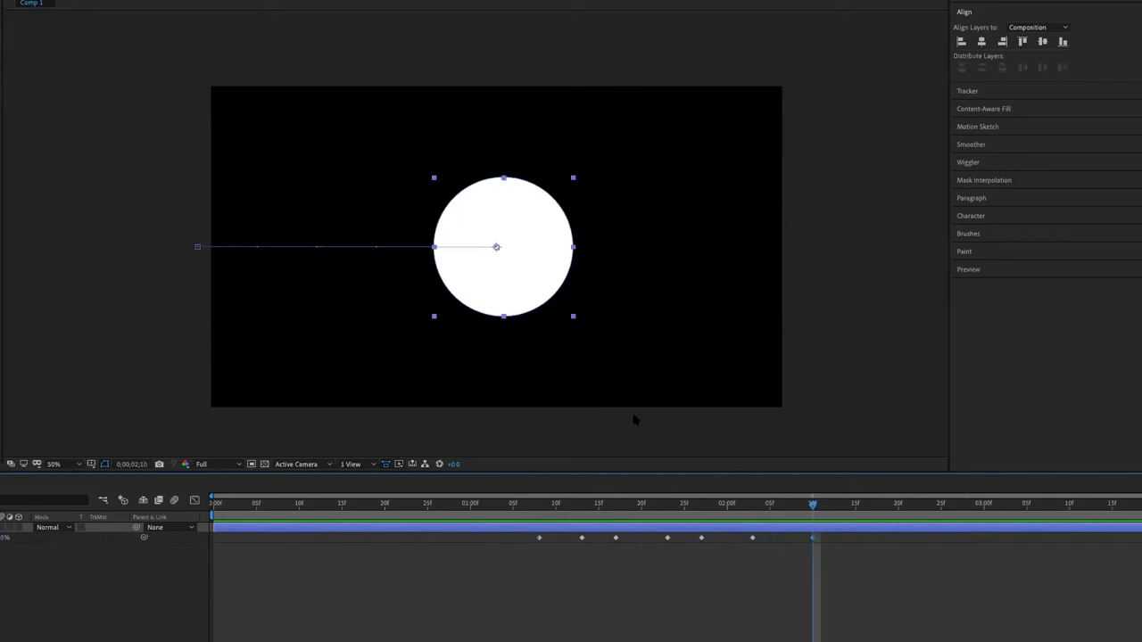
drag(5, 544, 846, 473)
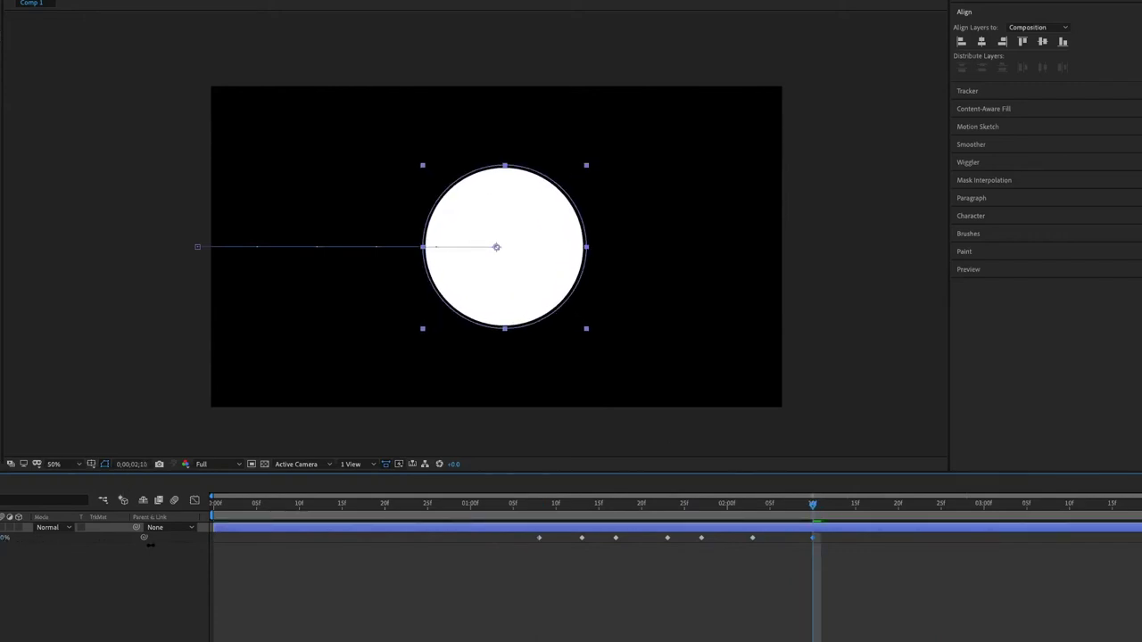
drag(865, 514, 891, 507)
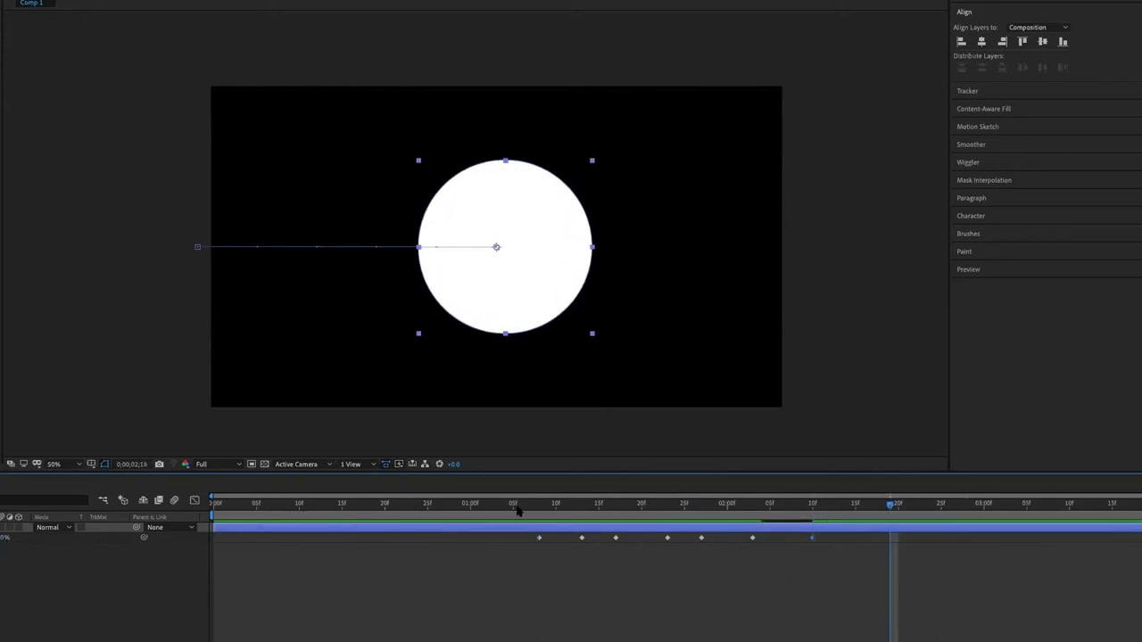
drag(5, 537, 721, 530)
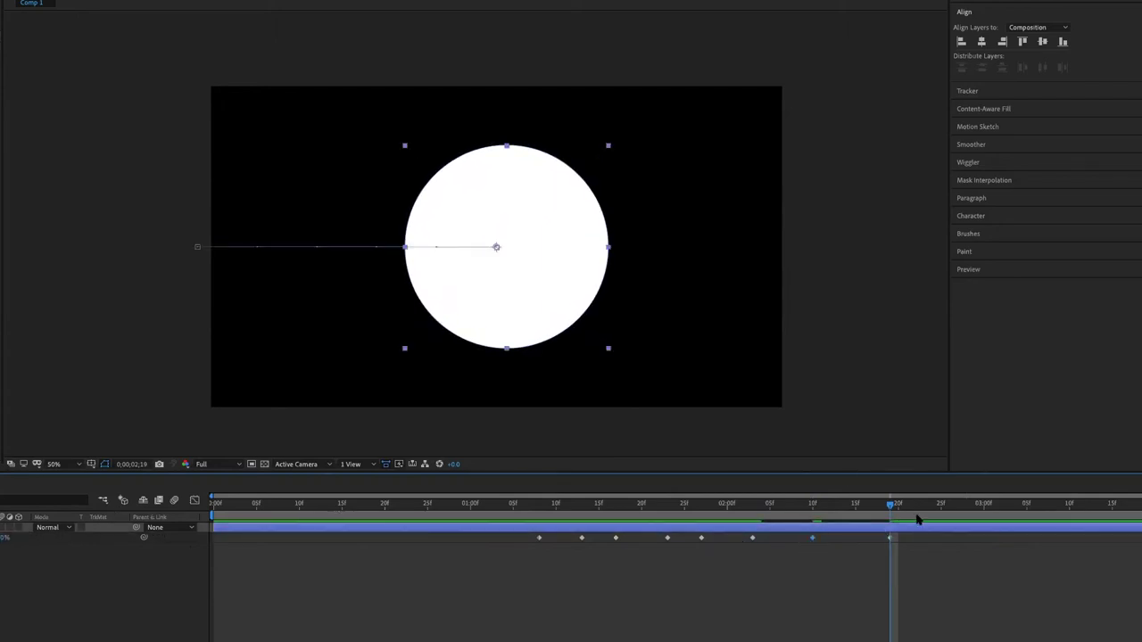
click(958, 505)
mouse_move(928, 506)
mouse_down()
mouse_move(795, 507)
mouse_move(1044, 506)
mouse_up()
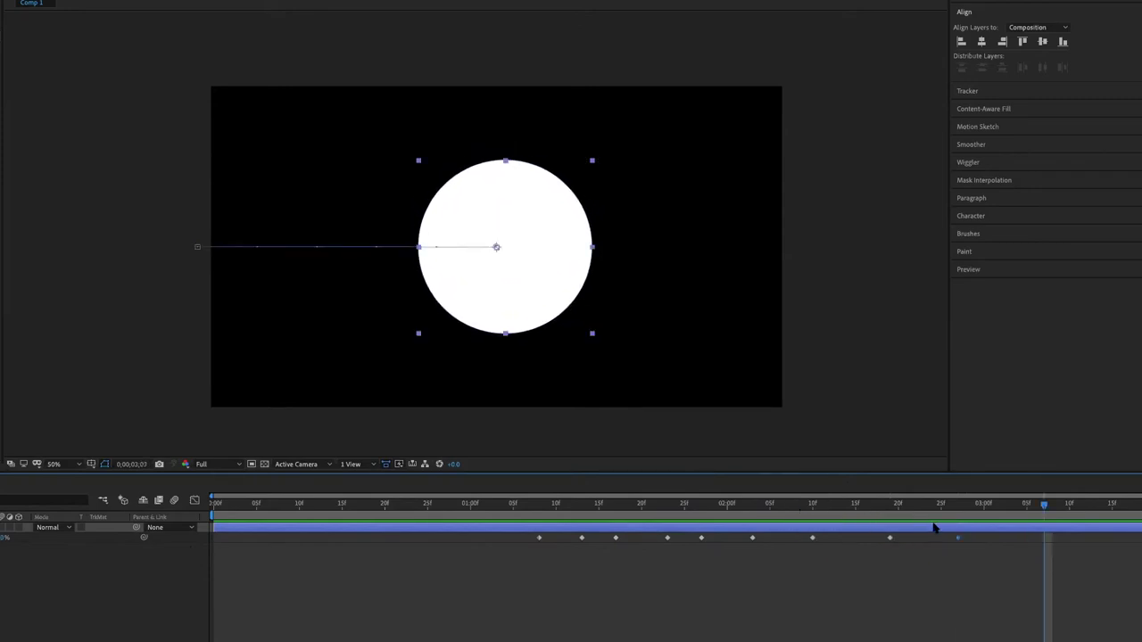
- Shift the last growth keyframe earlier and preview the growth repeatedly
drag(958, 539, 462, 513)
click(890, 538)
click(969, 517)
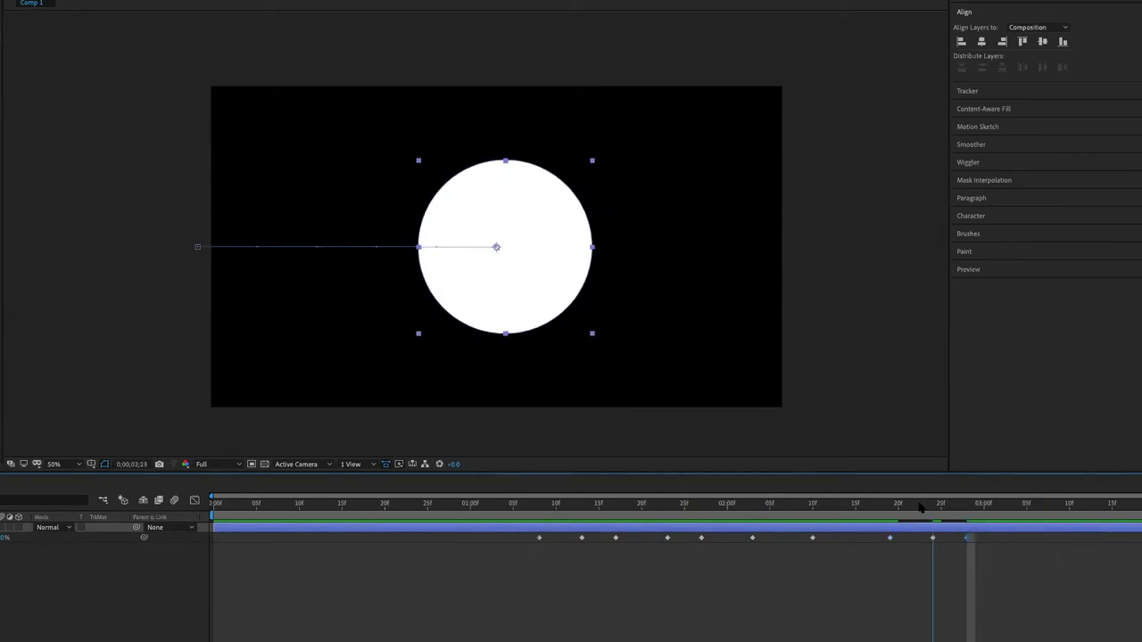
click(464, 527)
click(254, 593)
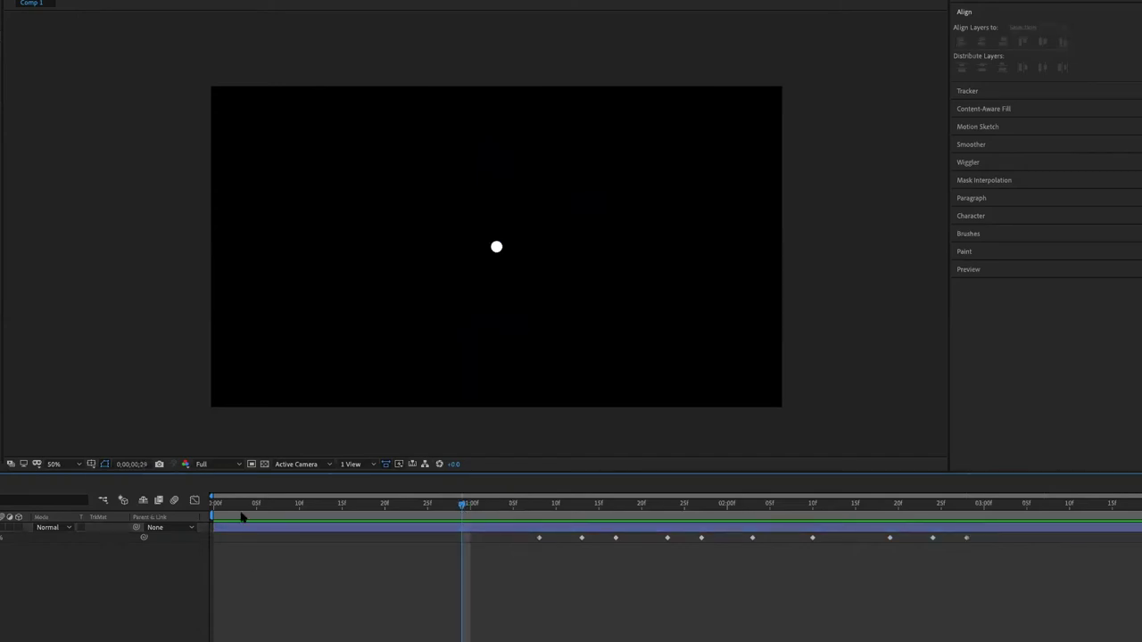
key(space)
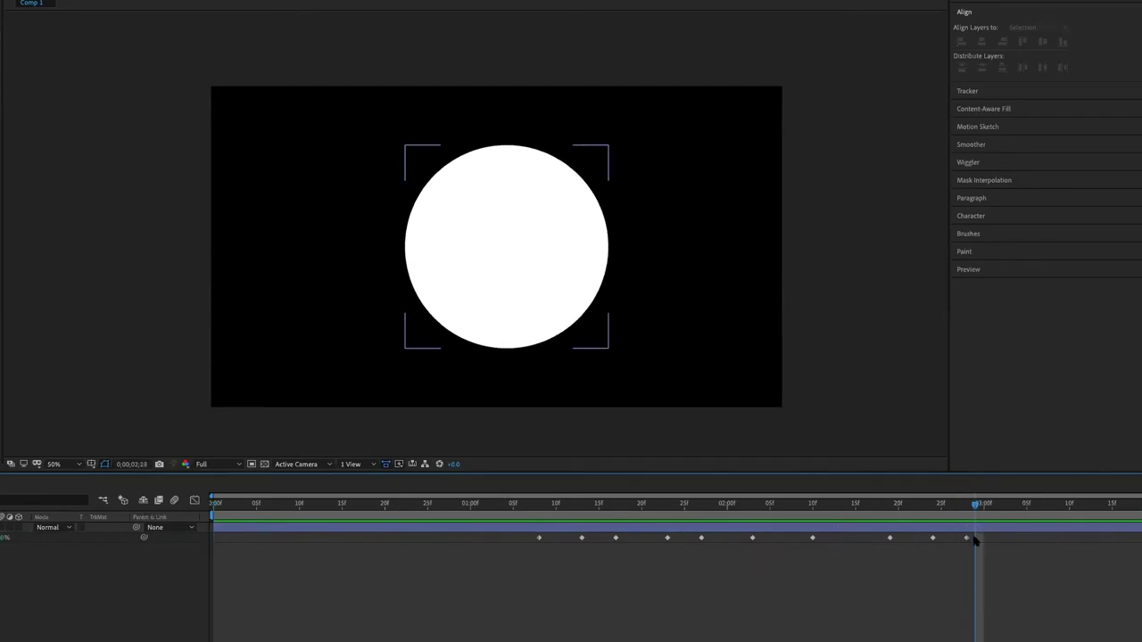
drag(966, 537, 947, 541)
key(space)
click(892, 545)
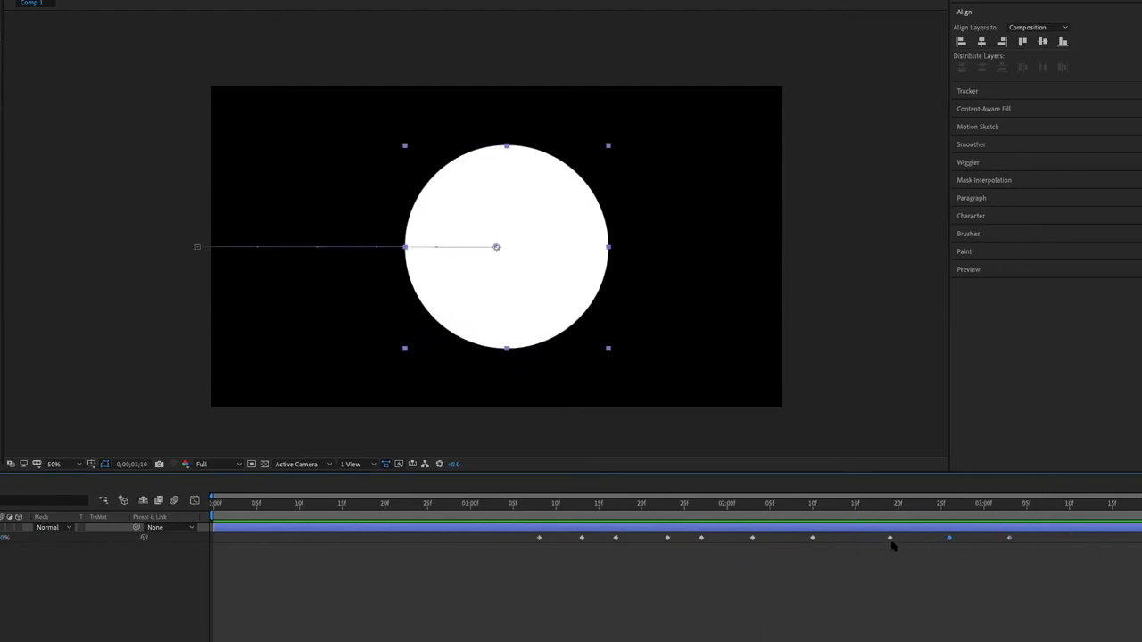
click(821, 505)
key(space)
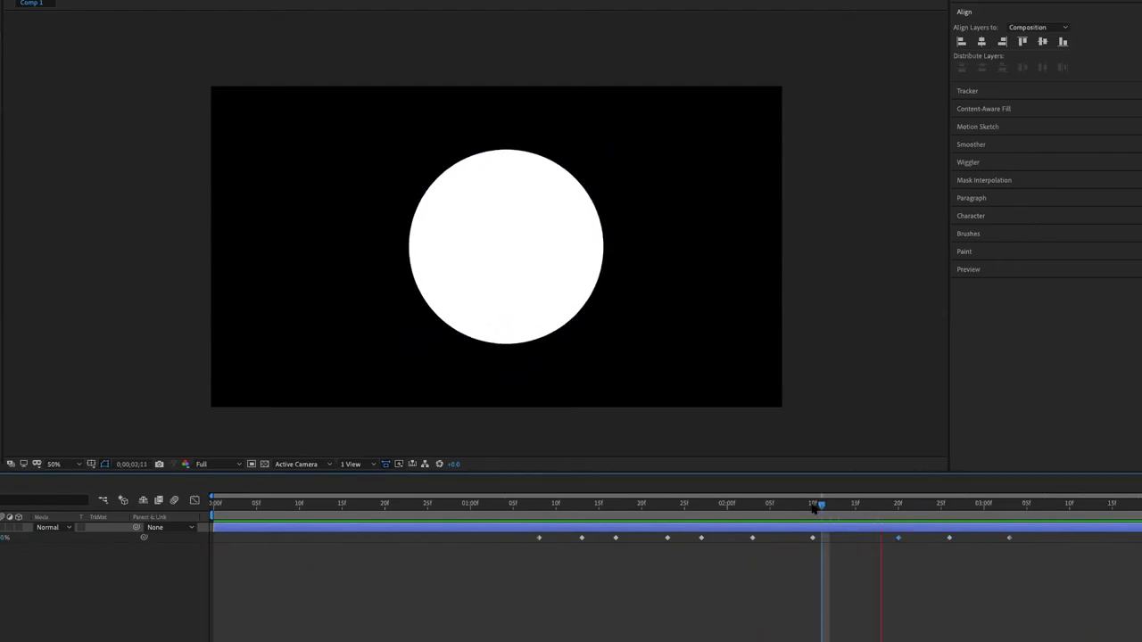
click(951, 542)
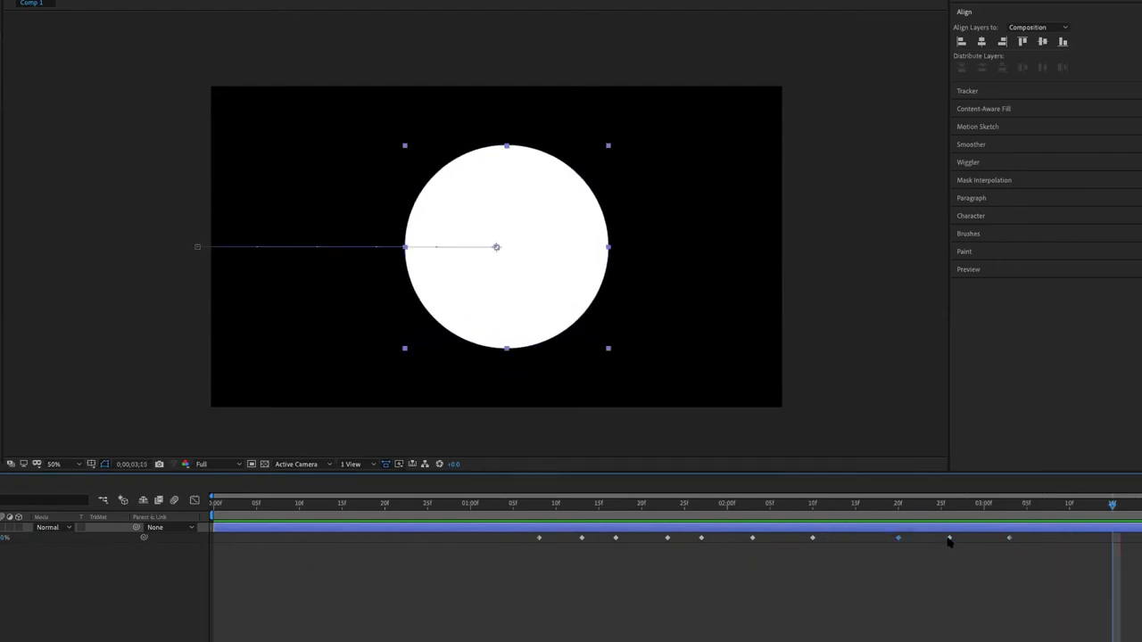
- Nudge a growth keyframe again and preview the bounce and growth together
drag(769, 505, 924, 505)
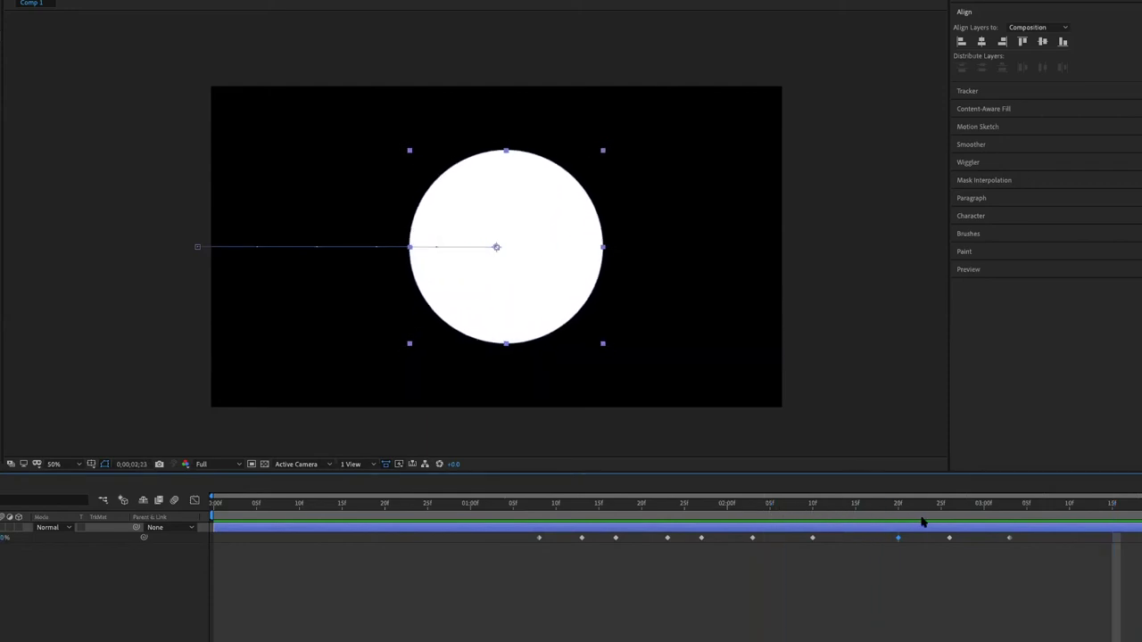
mouse_move(952, 542)
mouse_down()
mouse_move(934, 538)
mouse_move(967, 538)
mouse_up()
key(space)
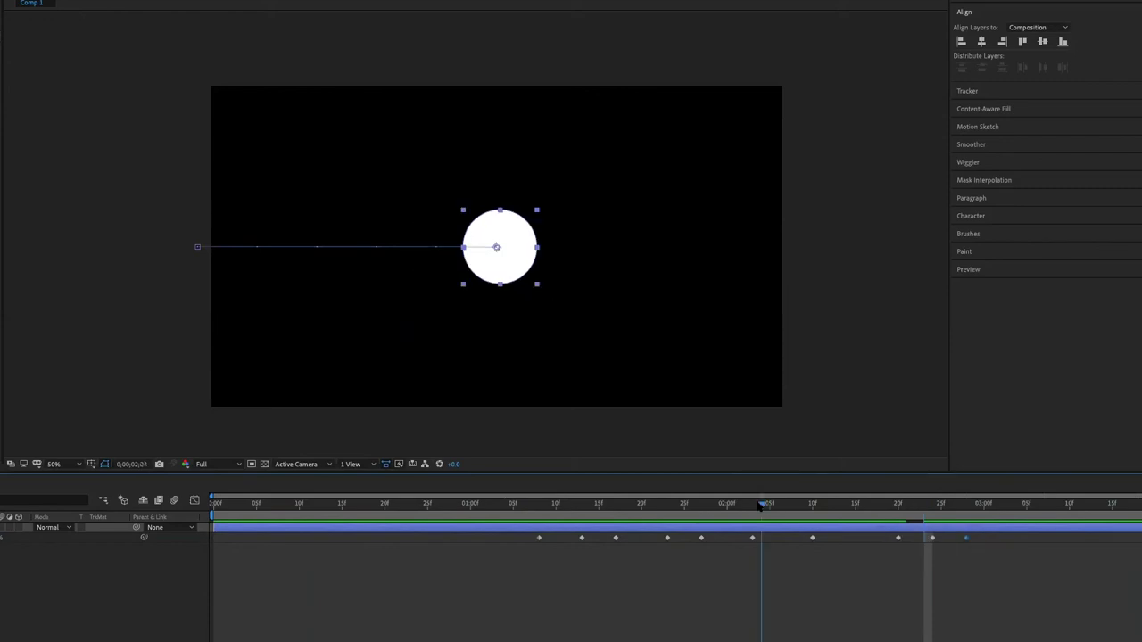
drag(763, 505, 522, 505)
key(space)
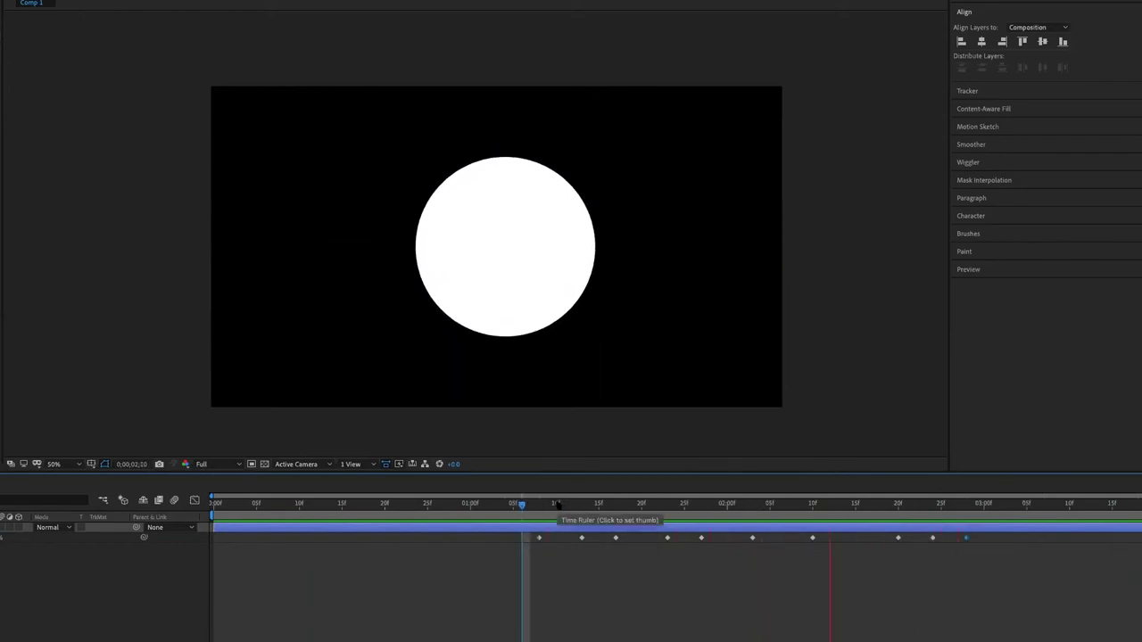
key(space)
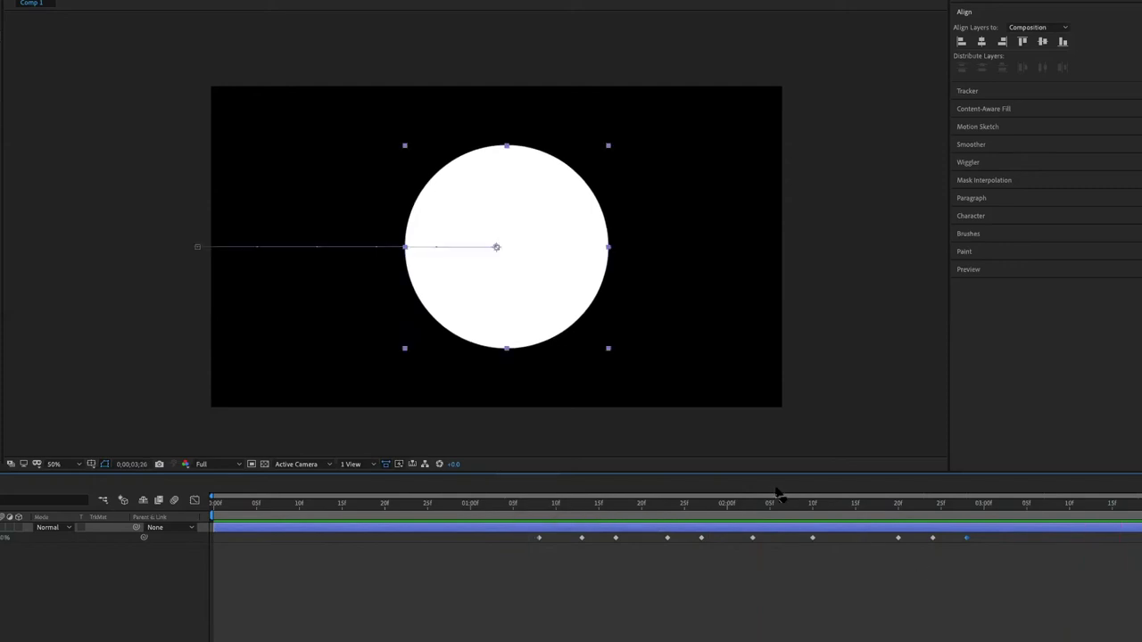
- Retime the final growth keyframes to settle around 2;27 and preview the full animation
drag(848, 505, 872, 505)
drag(1008, 562, 847, 537)
drag(935, 555, 880, 535)
drag(880, 537, 957, 538)
click(763, 504)
key(space)
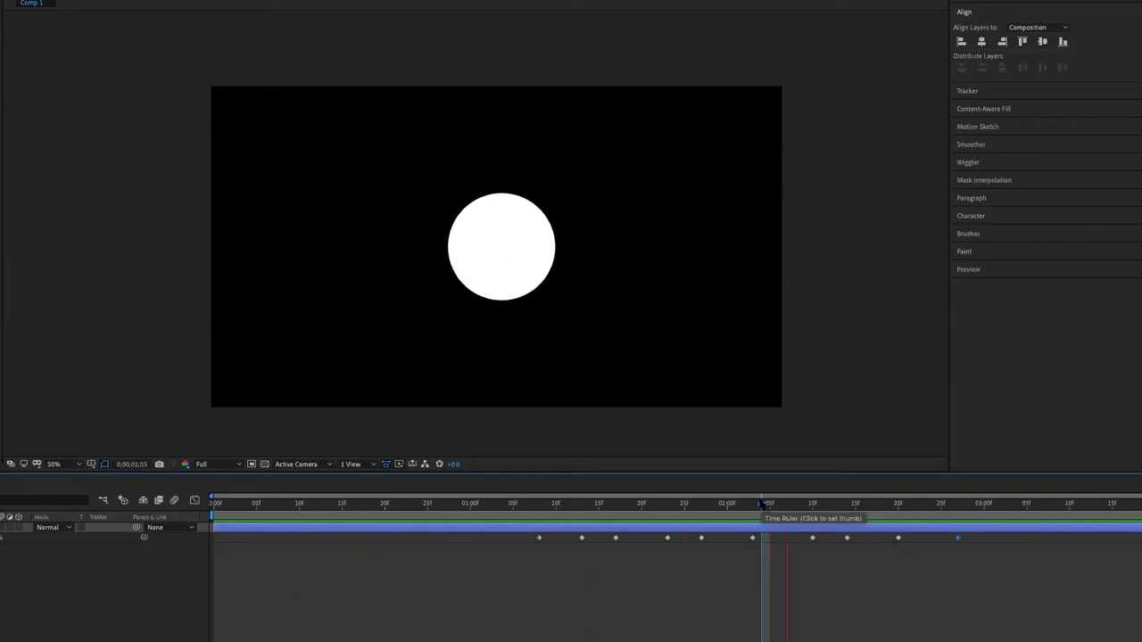
key(space)
drag(455, 504, 191, 511)
click(340, 593)
key(space)
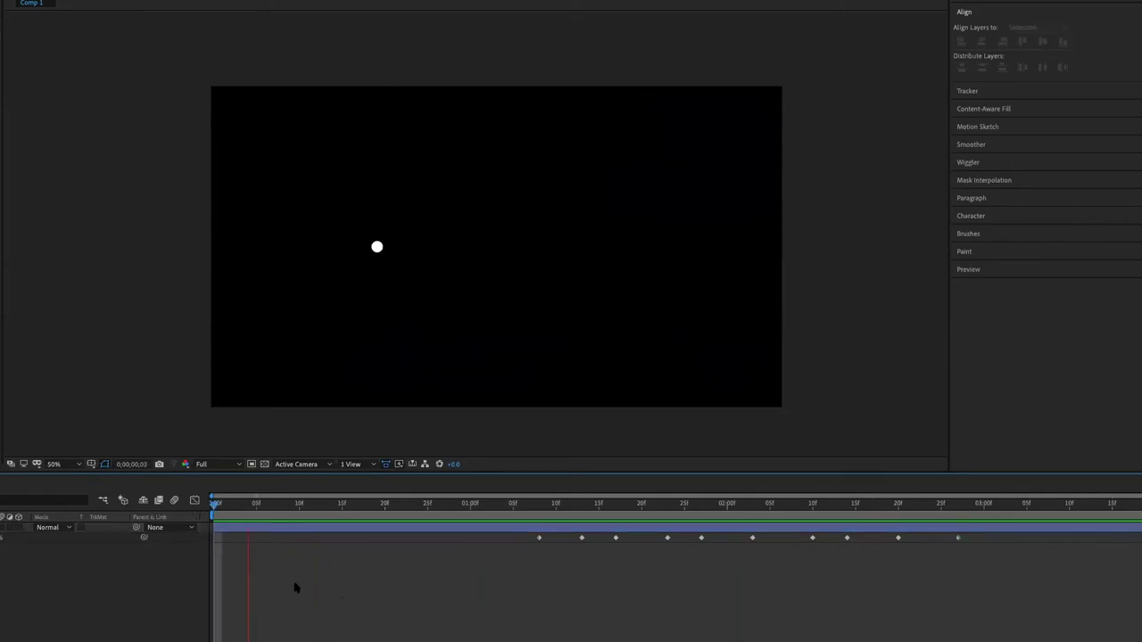
key(space)
key(space)
drag(230, 505, 239, 504)
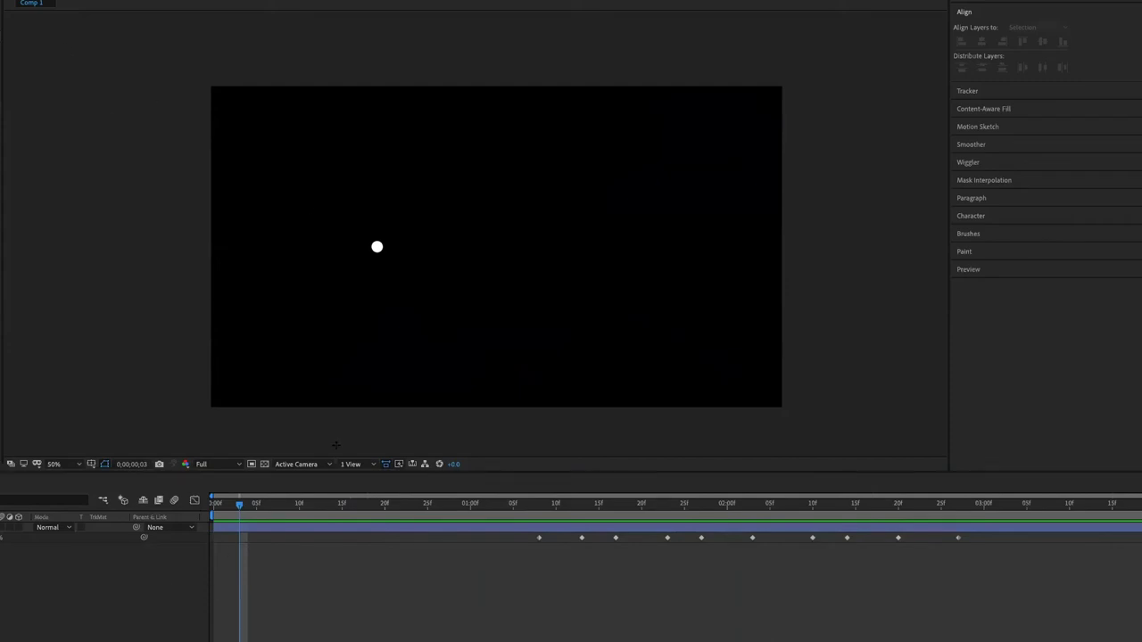
click(219, 505)
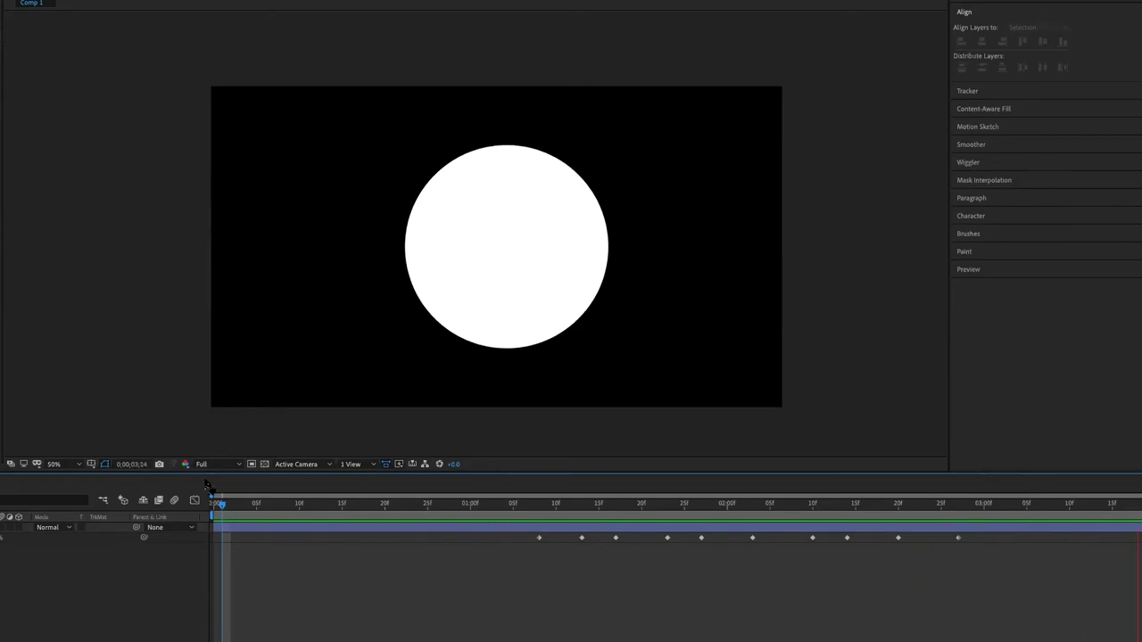
mouse_move(234, 502)
mouse_down()
mouse_move(334, 515)
mouse_move(251, 516)
mouse_up()
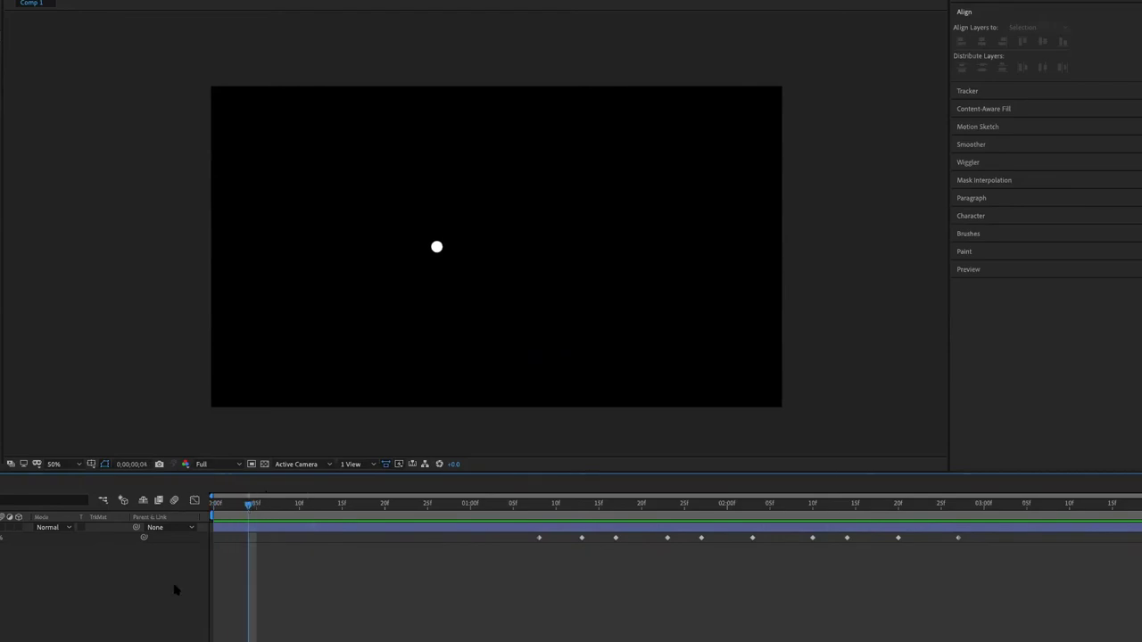
- At 200% zoom, draw a white rounded bar left of the circle and centre its anchor
click(436, 247)
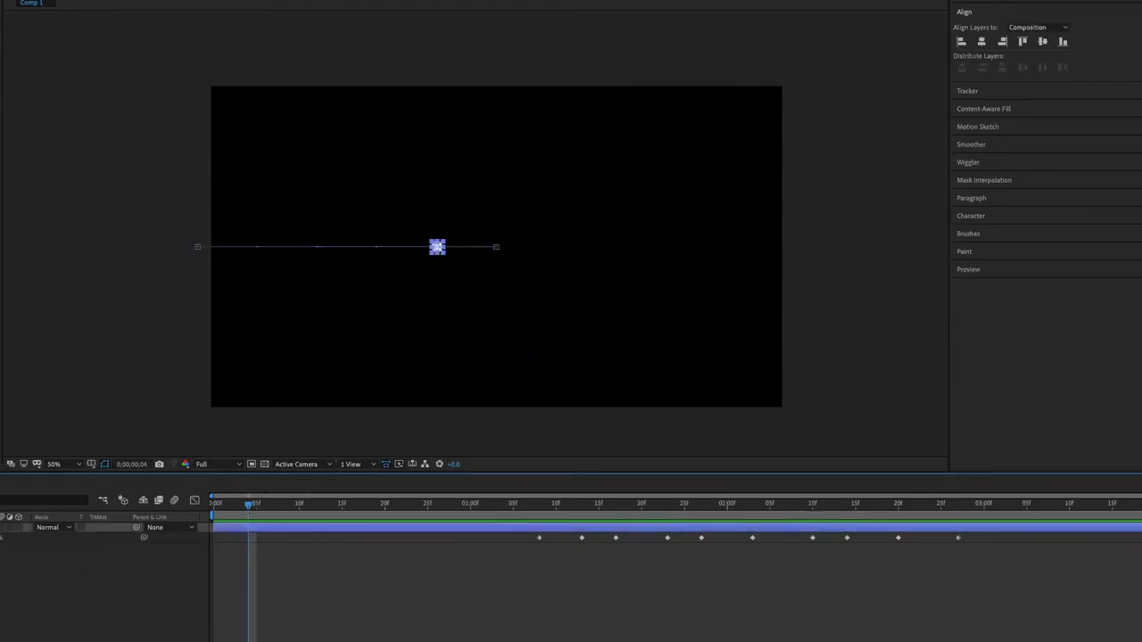
click(299, 266)
key(period)
key(period)
key(period)
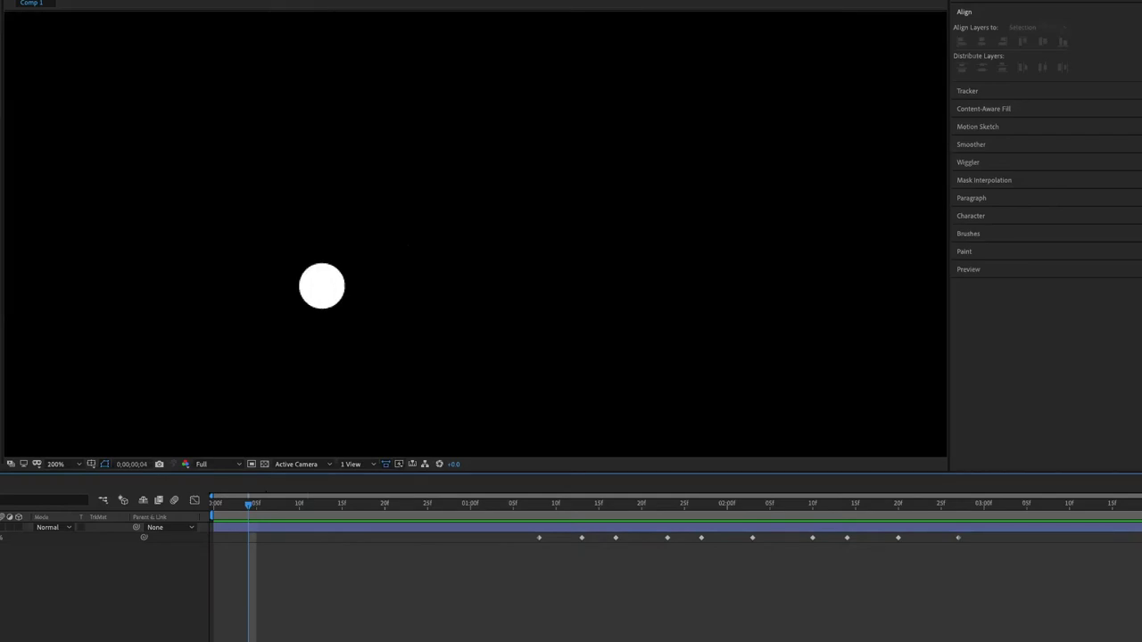
mouse_move(333, 269)
mouse_down()
mouse_move(601, 238)
mouse_move(183, 276)
mouse_up()
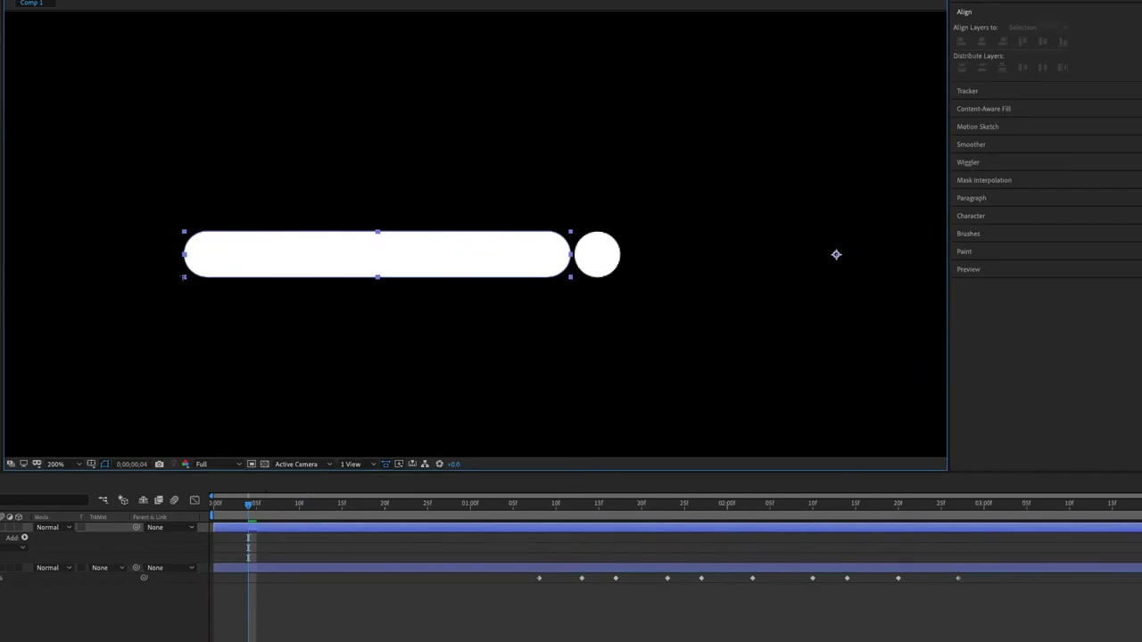
key(ctrl+alt+Home)
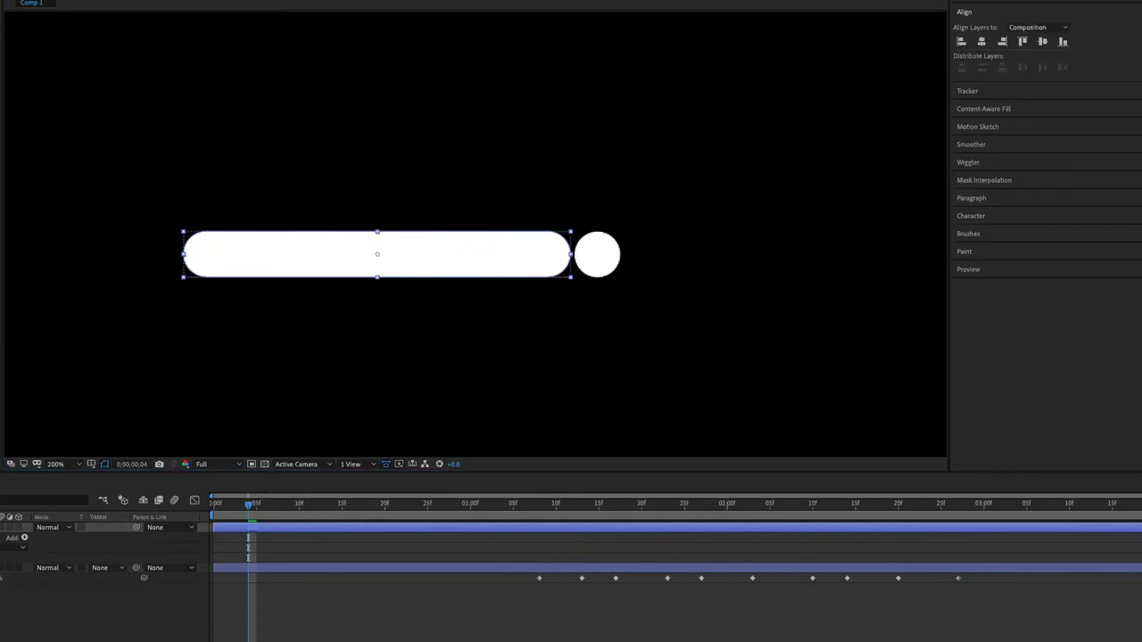
- Nudge the bar left to leave a small gap from the circle, settling on frame 3
scroll(416, 267, down, 3)
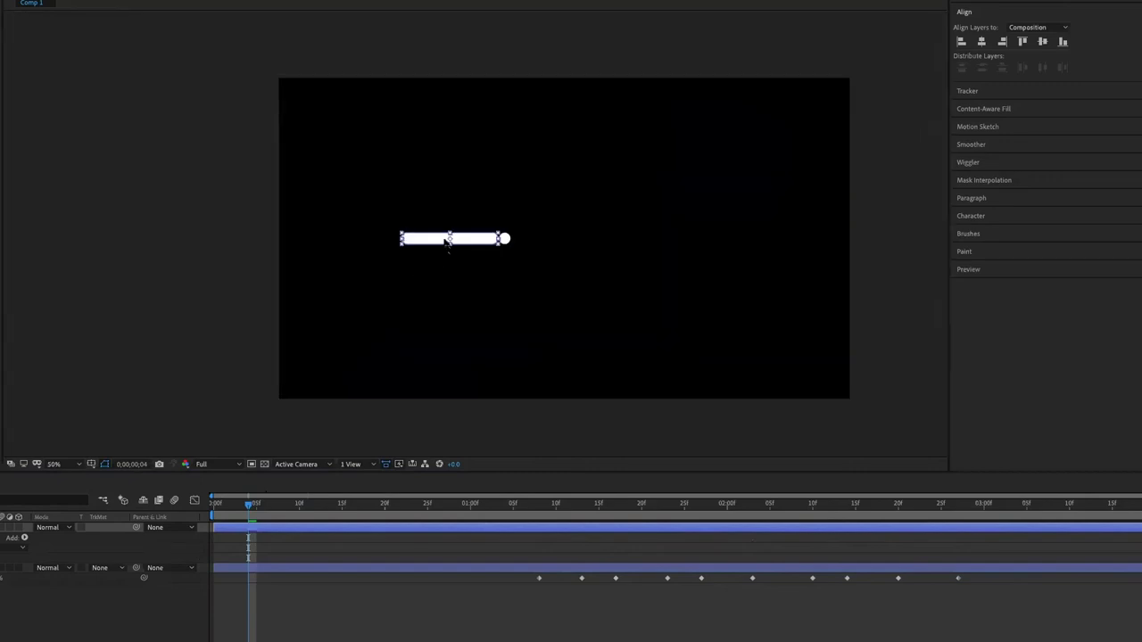
drag(437, 241, 404, 241)
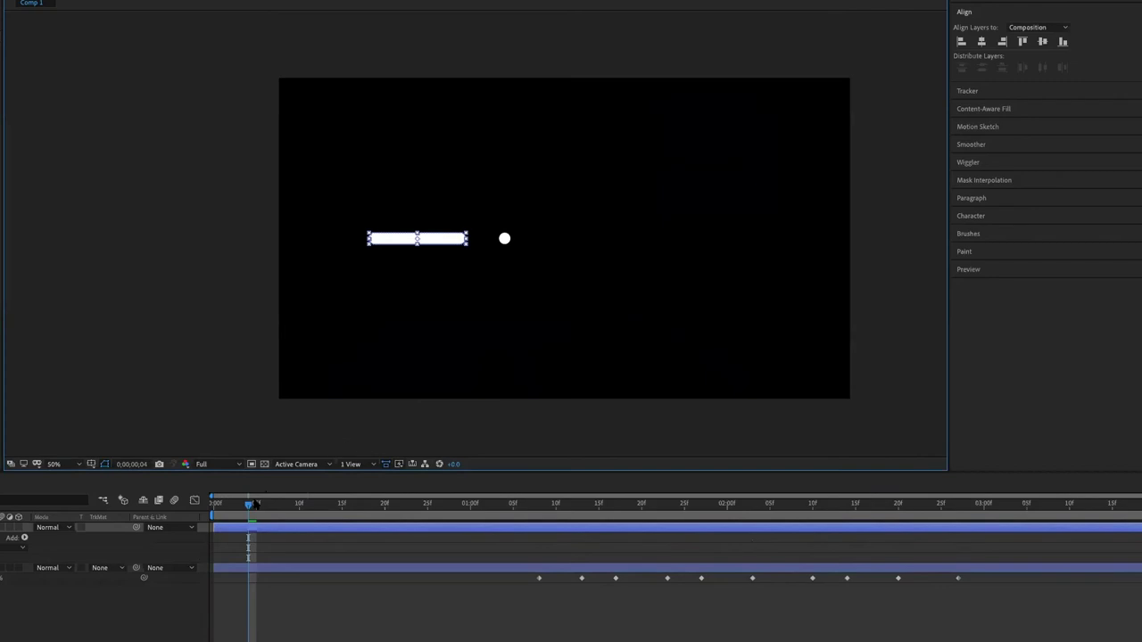
mouse_move(239, 516)
mouse_down()
mouse_move(228, 516)
mouse_move(250, 511)
mouse_up()
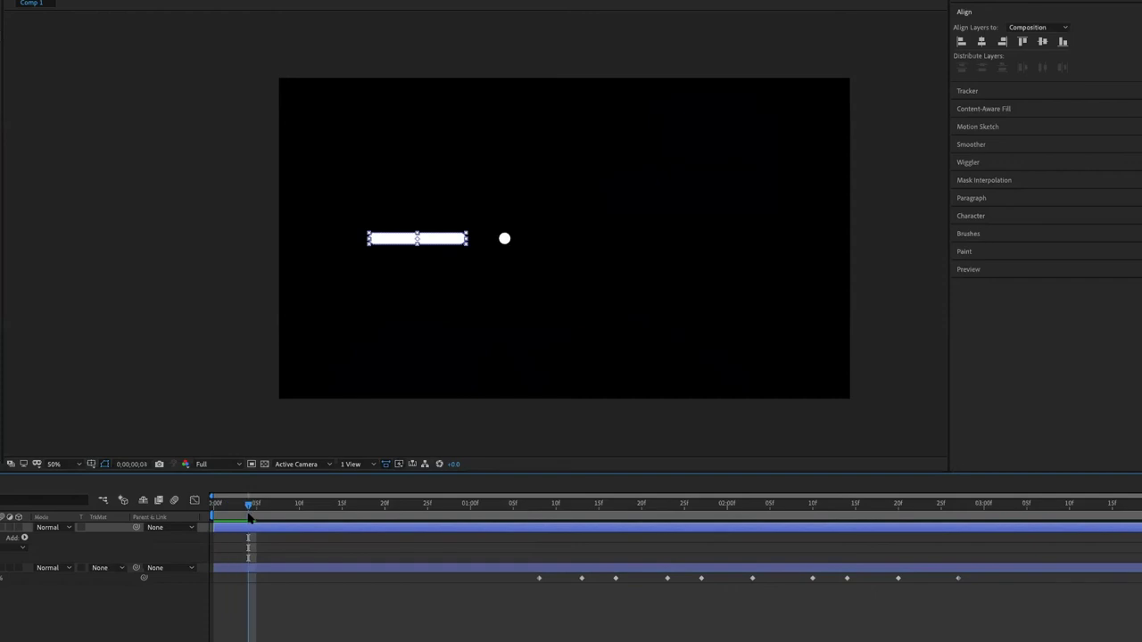
drag(242, 517, 239, 516)
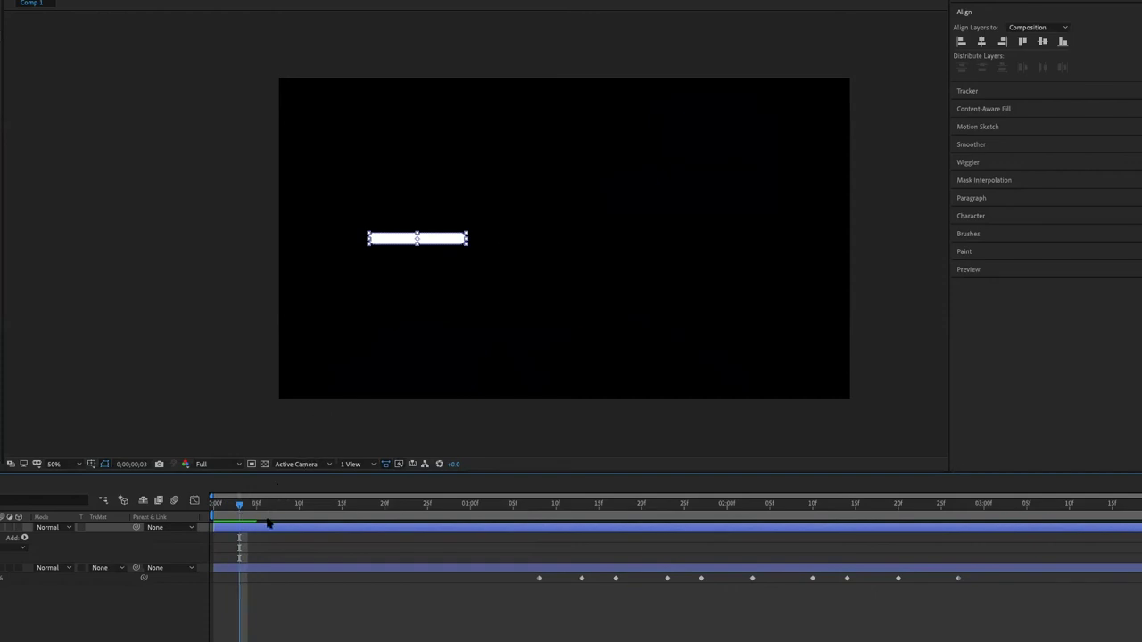
drag(238, 515, 238, 516)
key(u)
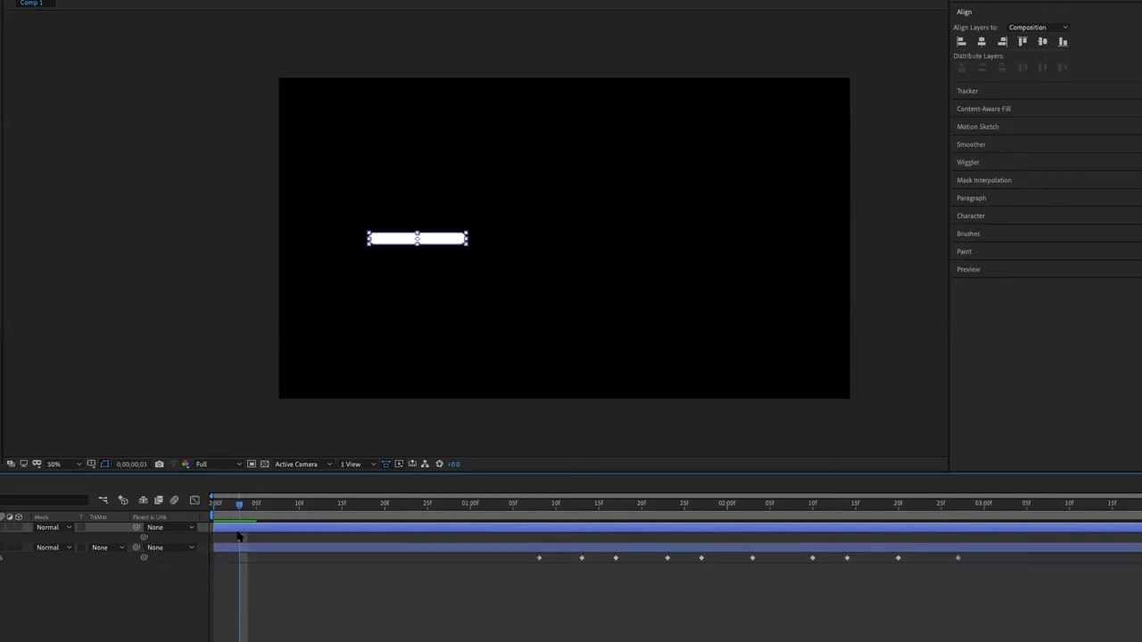
- Keyframe the bar's position at frame 3, then place it off the left edge at frame 0
key(u)
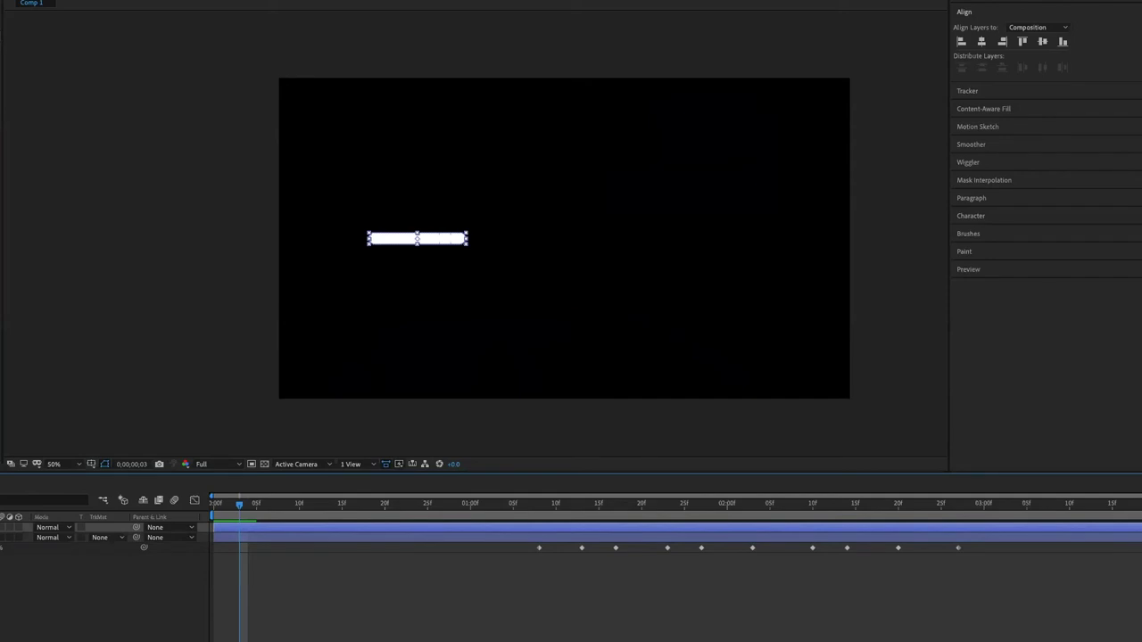
click(450, 238)
key(alt+shift+p)
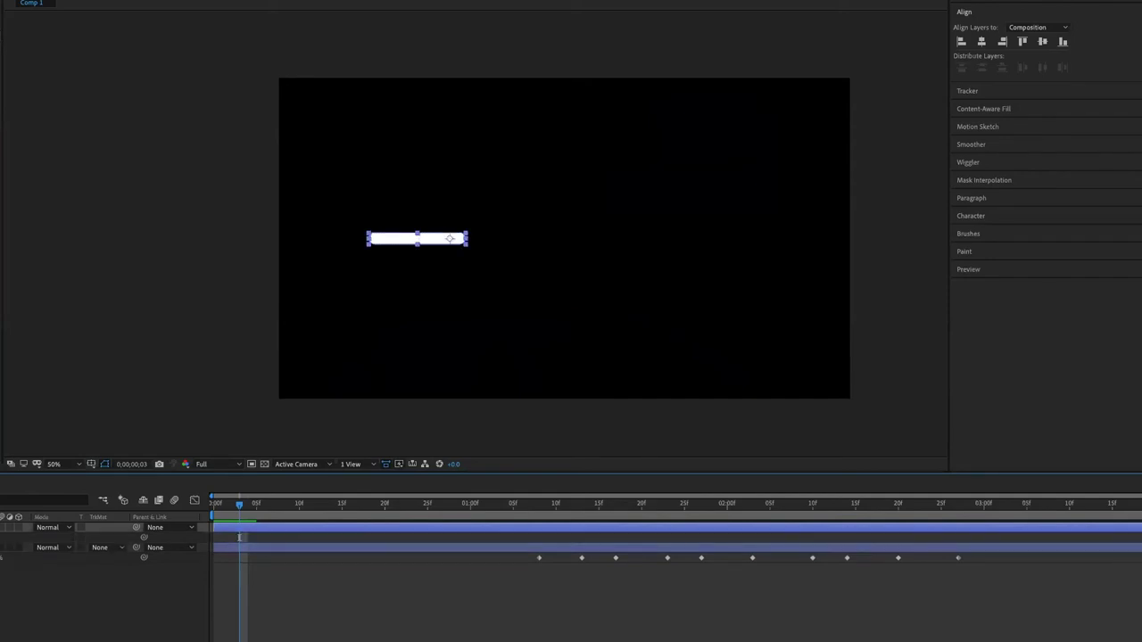
key(Home)
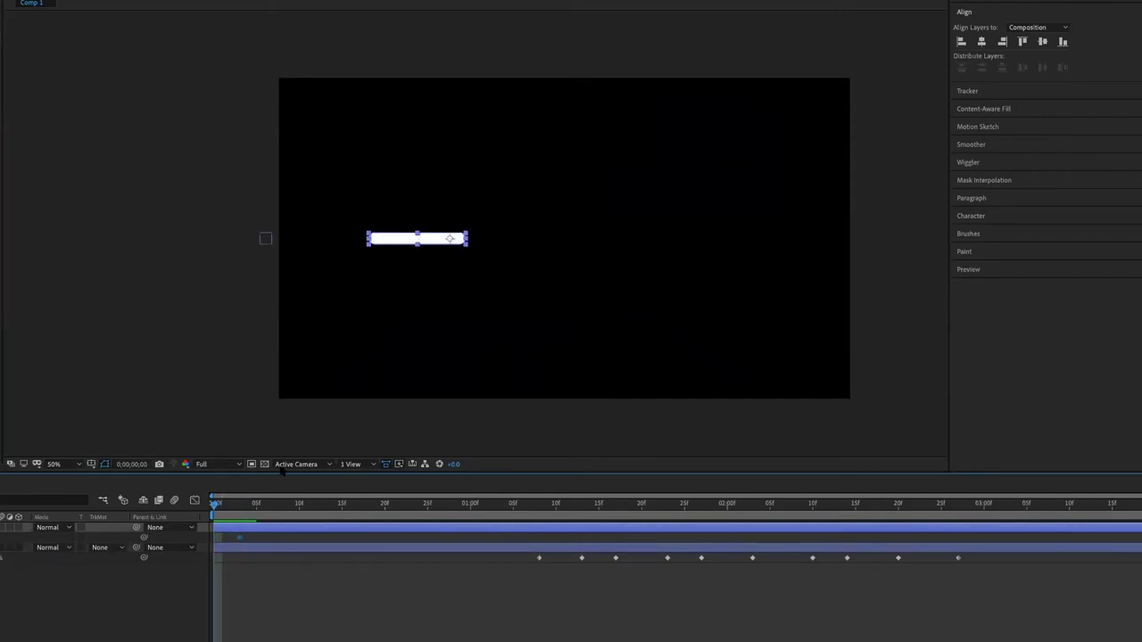
click(451, 238)
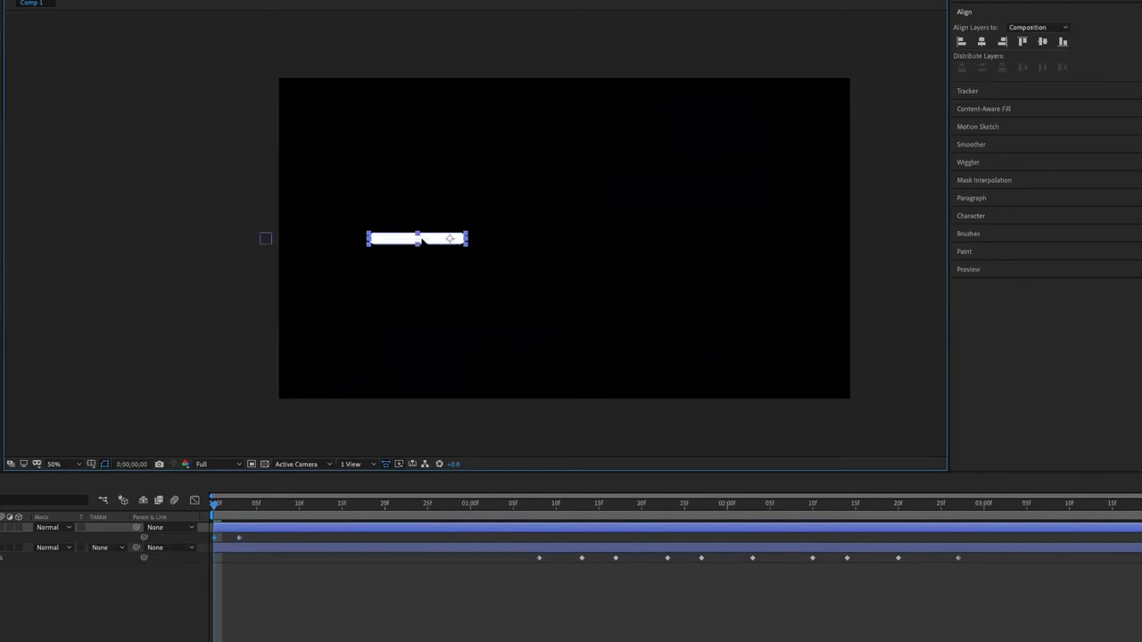
drag(403, 239, 210, 249)
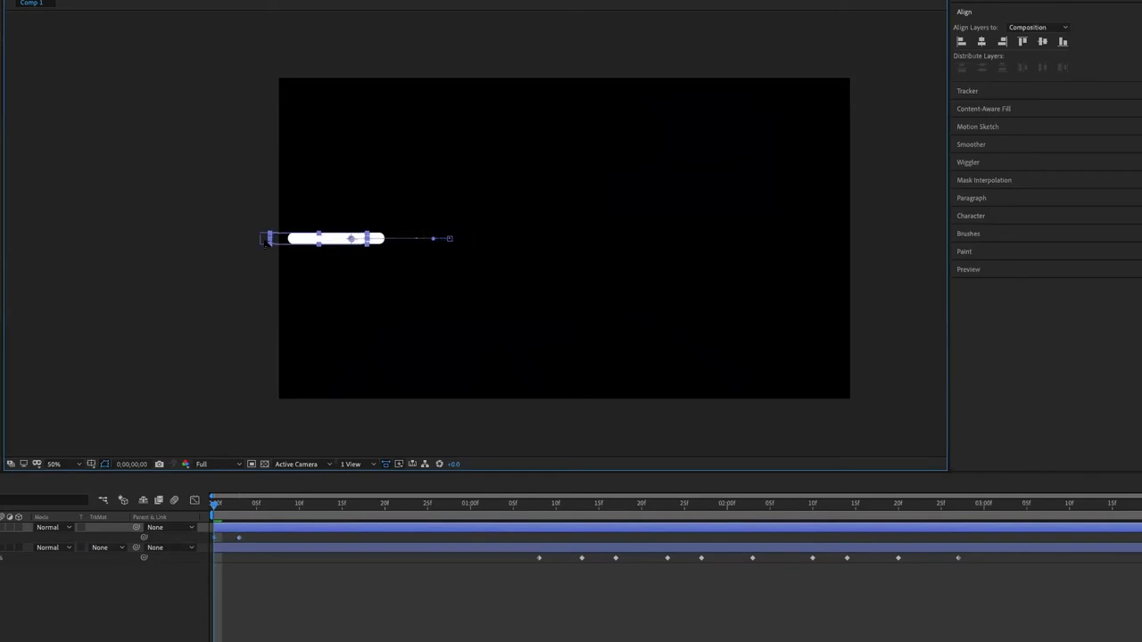
- Trim the bar layer to end at frame 3 and preview the slide-in
key(space)
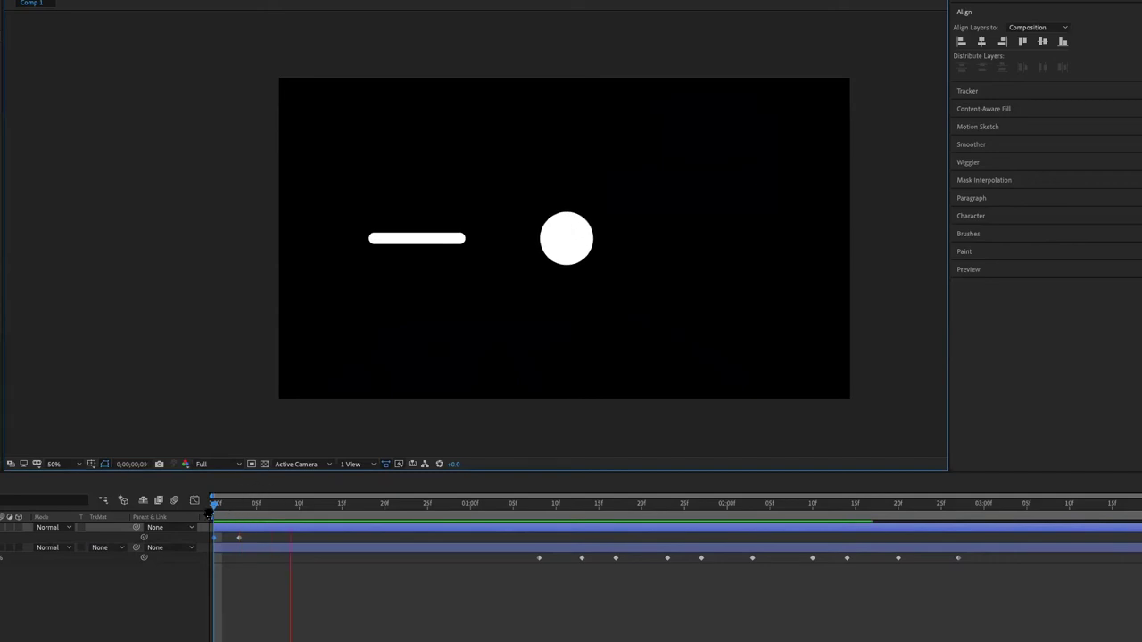
key(space)
drag(223, 510, 239, 505)
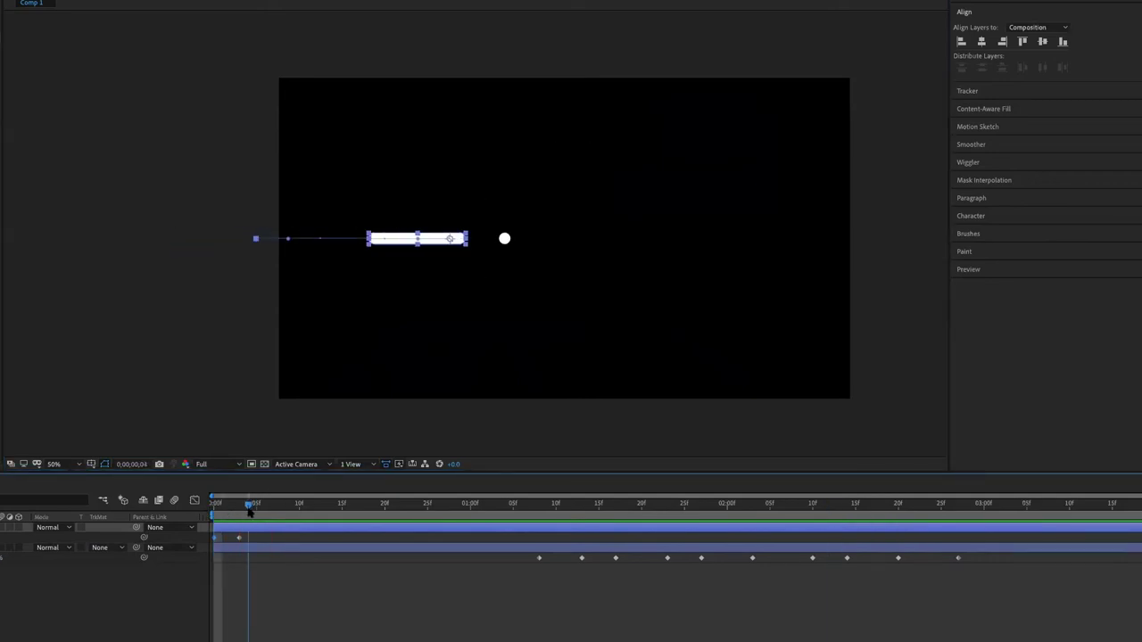
key(alt+bracketright)
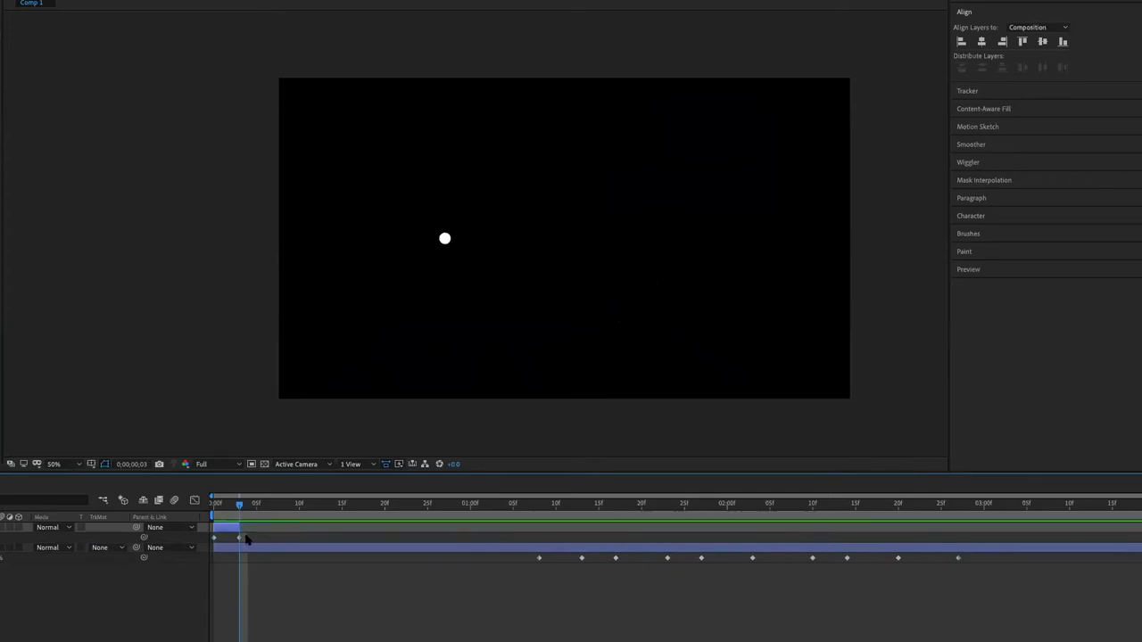
key(space)
click(242, 599)
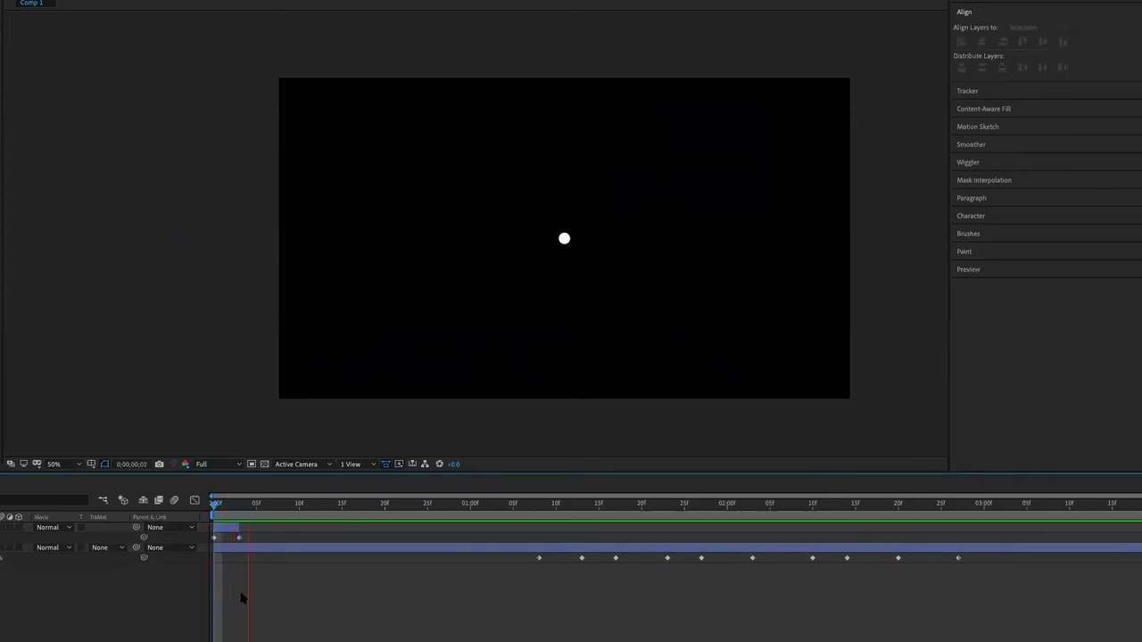
key(space)
key(space)
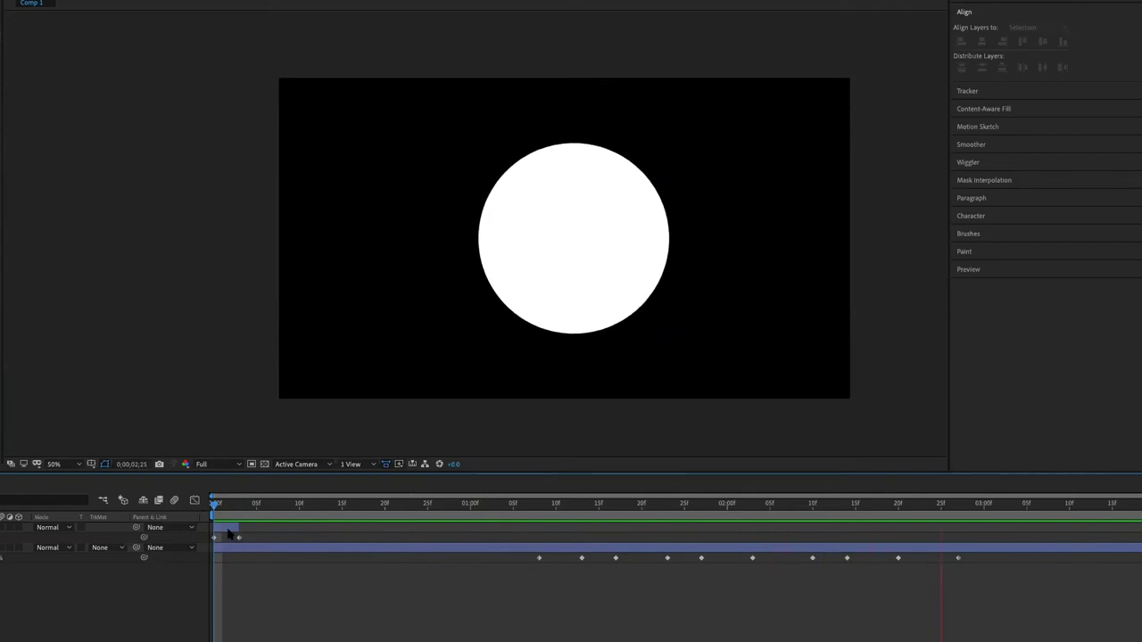
- Shift the bar's clip and keyframes a couple of frames later, previewing after each move
drag(229, 534, 237, 534)
key(space)
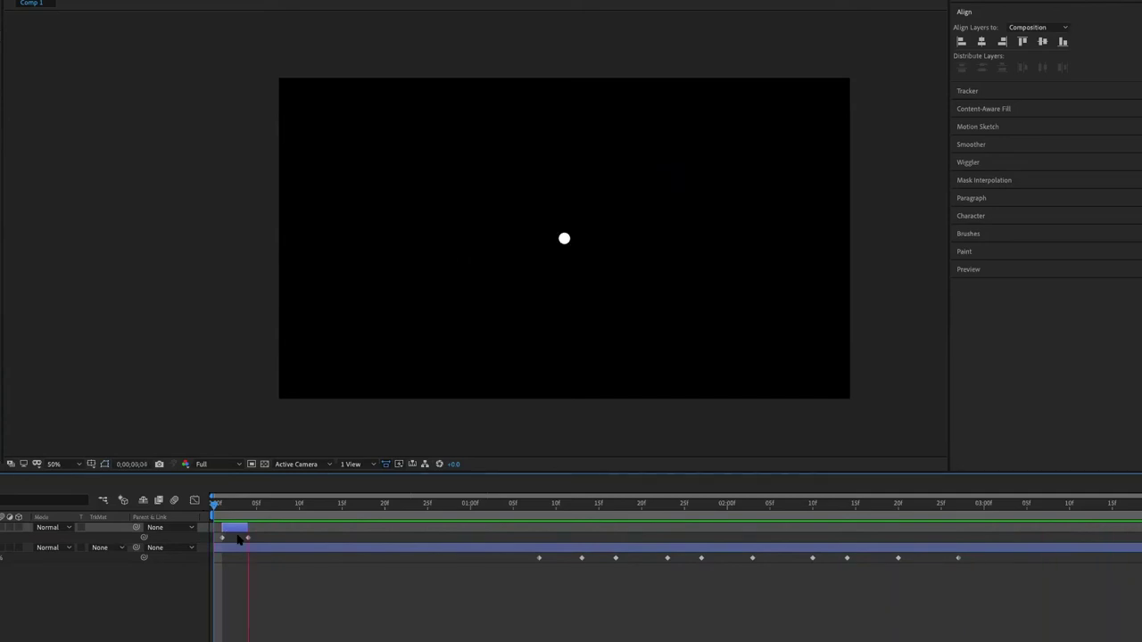
key(space)
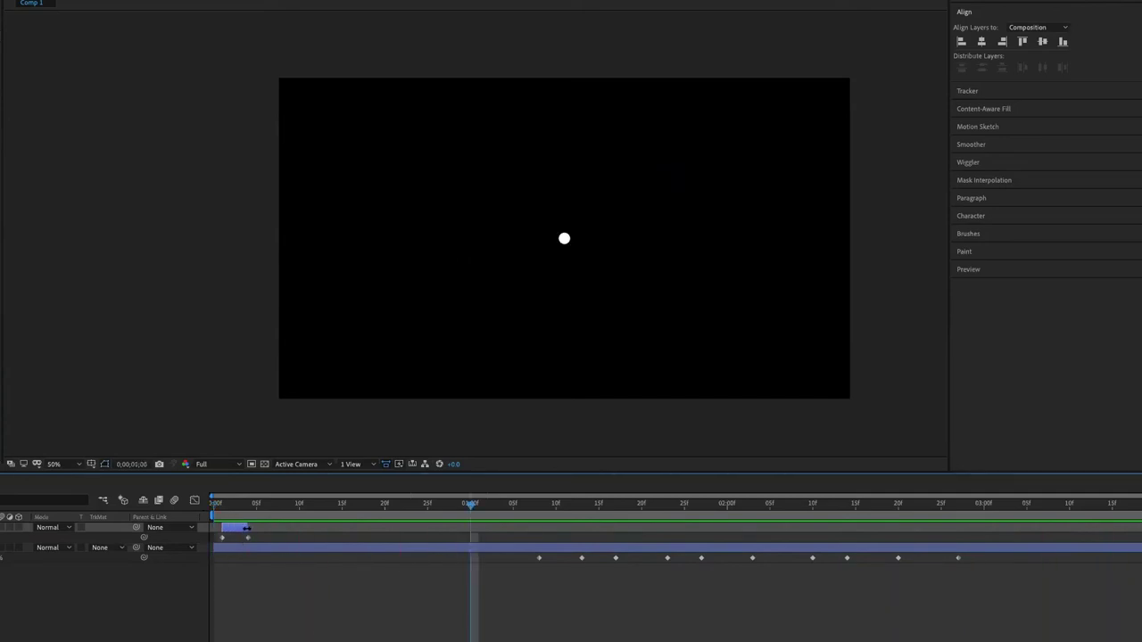
drag(232, 520, 242, 529)
key(space)
key(space)
key(space)
key(space)
drag(238, 530, 247, 530)
key(Home)
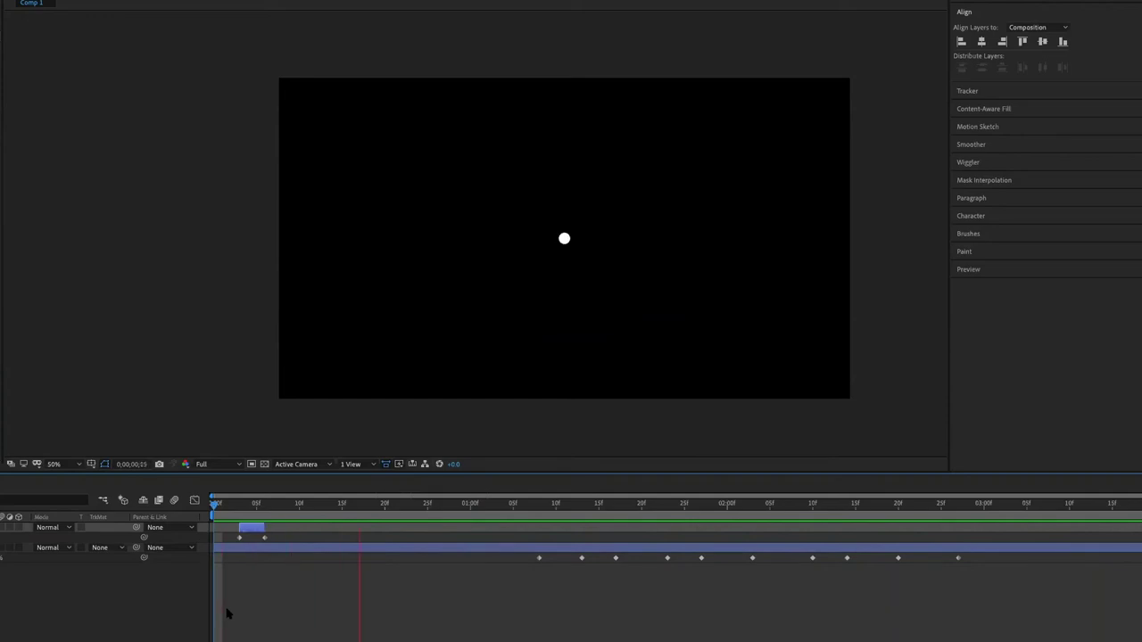
key(space)
key(Home)
drag(241, 540, 258, 540)
key(space)
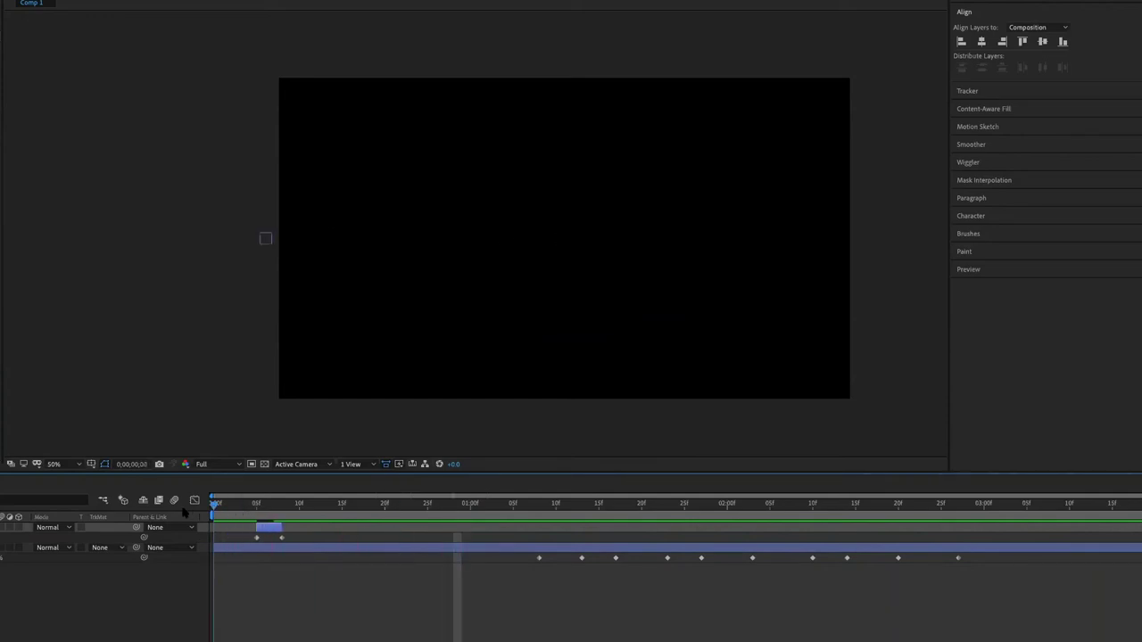
key(space)
key(space)
key(space)
key(space)
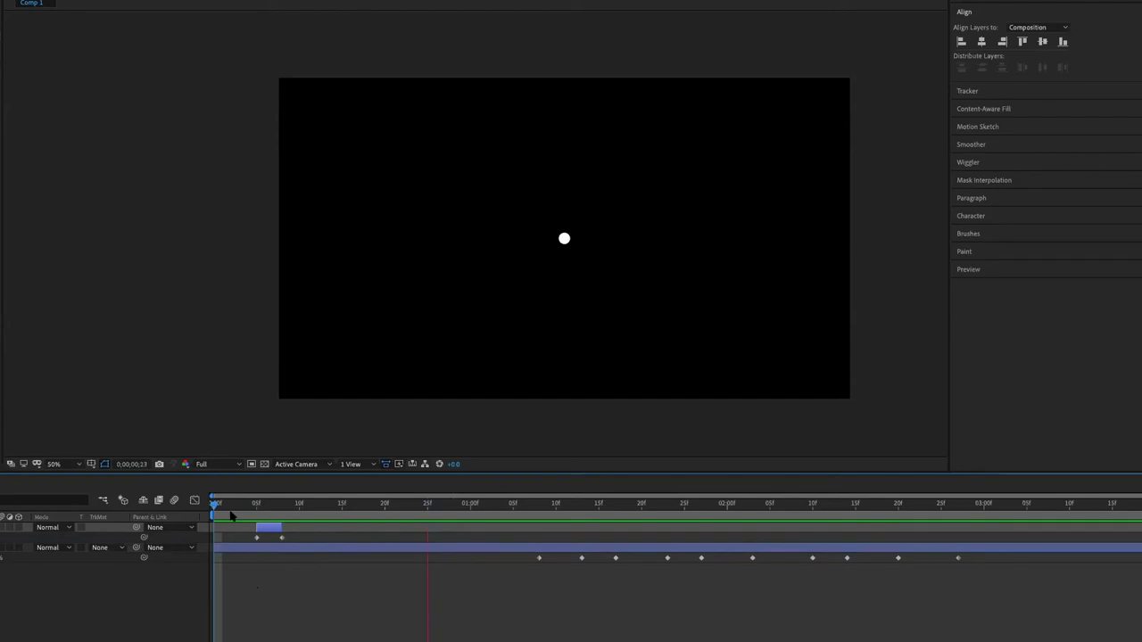
key(space)
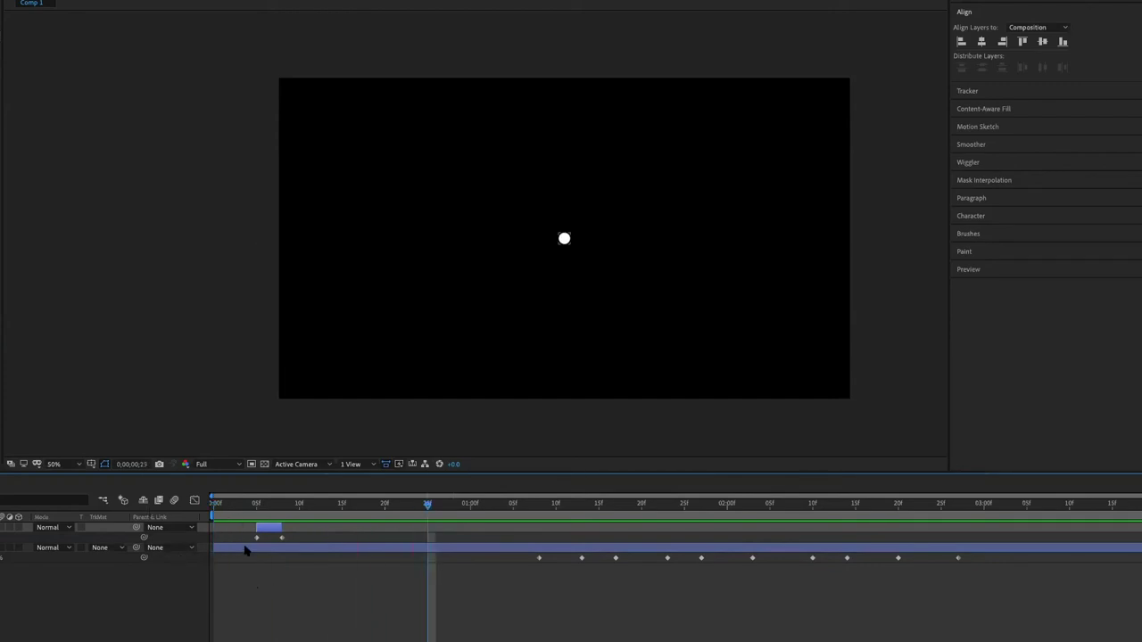
key(space)
- Nudge the bar's keyframes back earlier to around frame 2, previewing the timing
drag(273, 529, 265, 529)
key(space)
key(space)
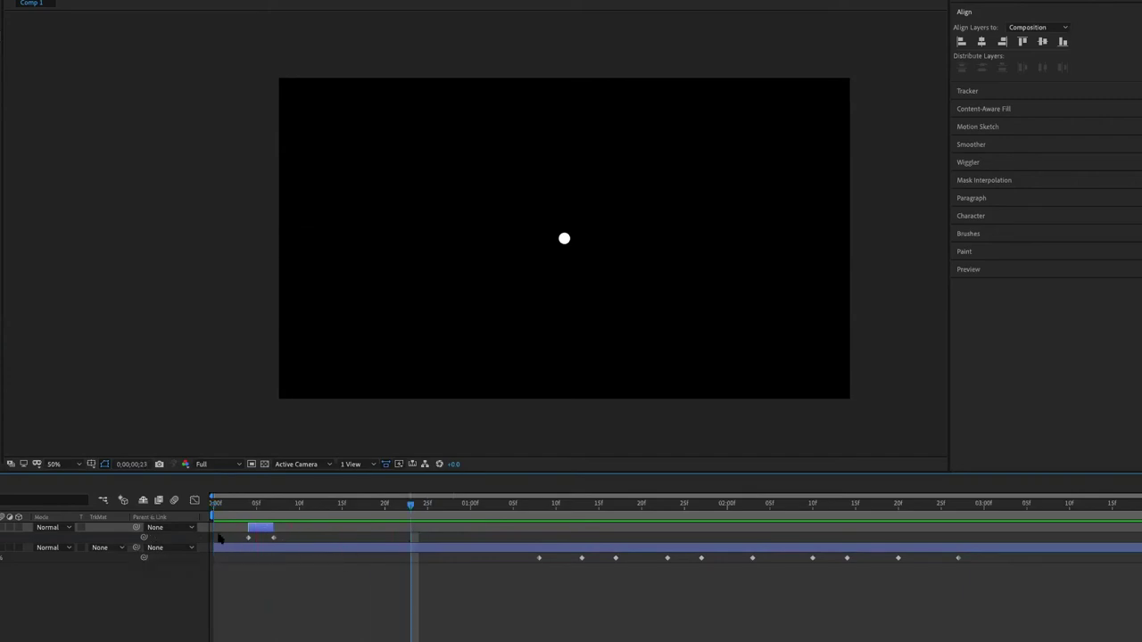
drag(253, 533, 250, 534)
key(space)
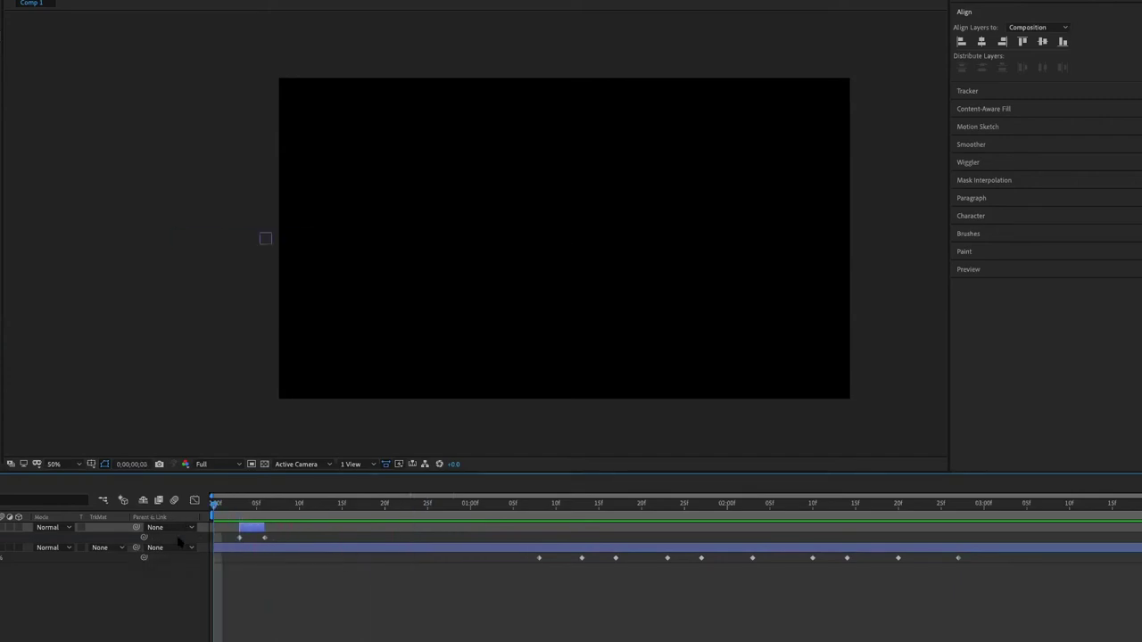
key(space)
drag(247, 533, 239, 533)
key(space)
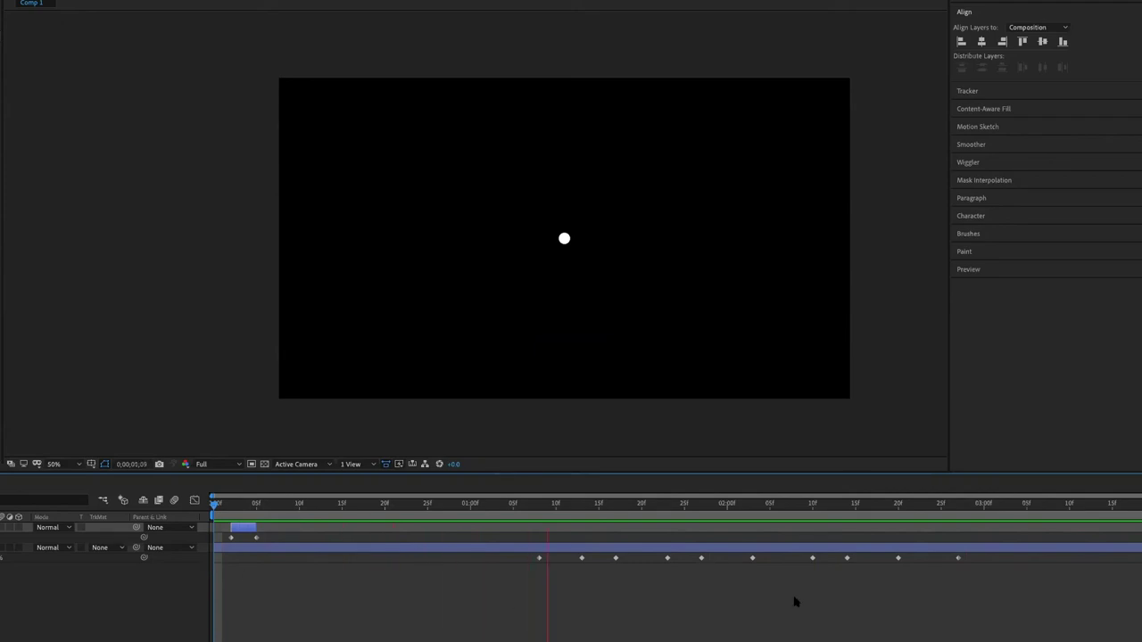
- Preview the circle animation and select the circle layer
click(957, 505)
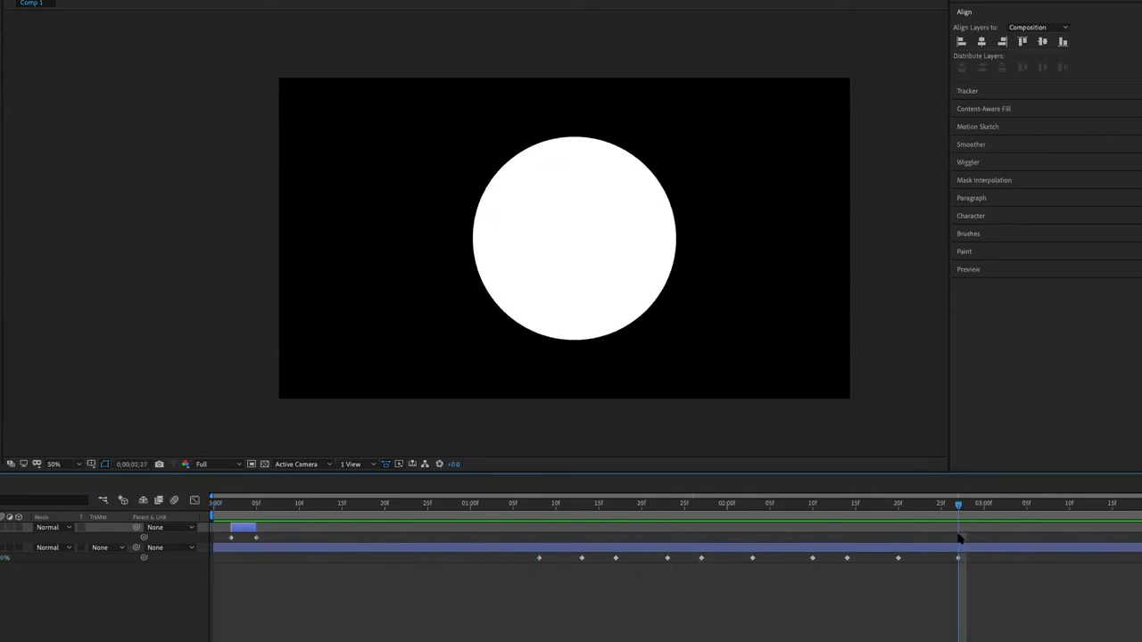
click(959, 549)
key(space)
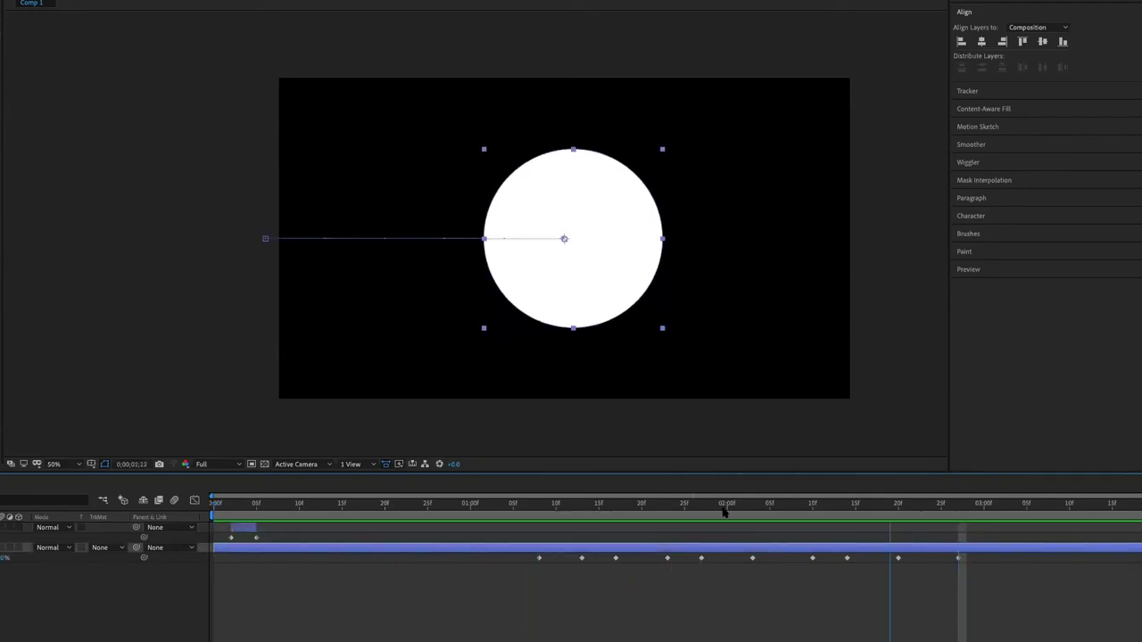
key(space)
click(961, 535)
click(956, 549)
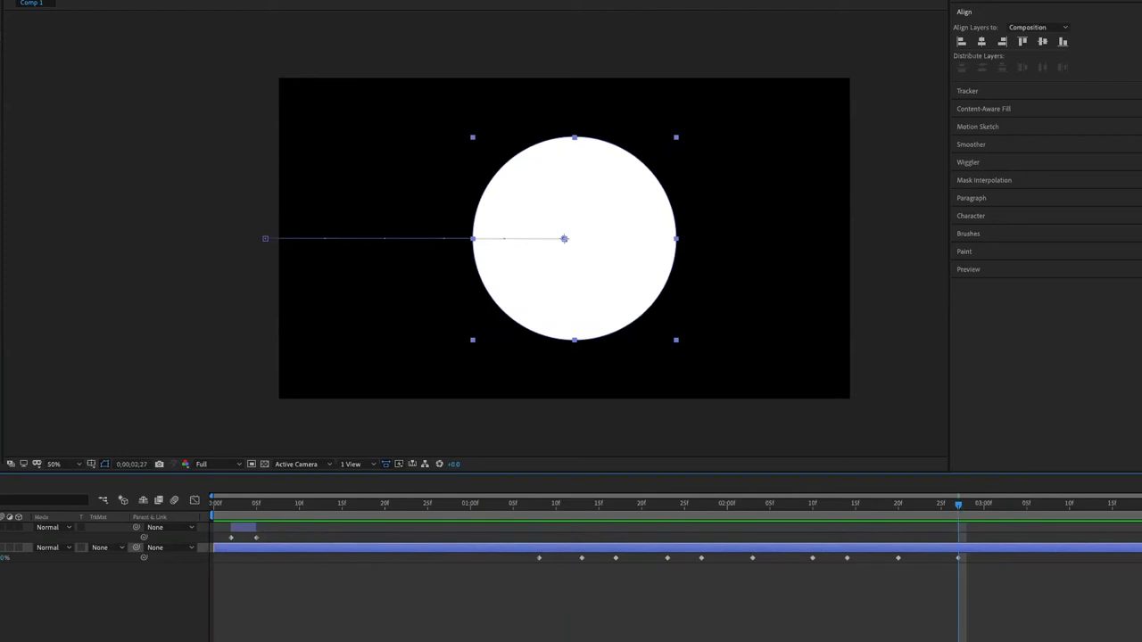
- Scale the circle far past the frame edges, then undo the oversized scaling
drag(675, 340, 948, 522)
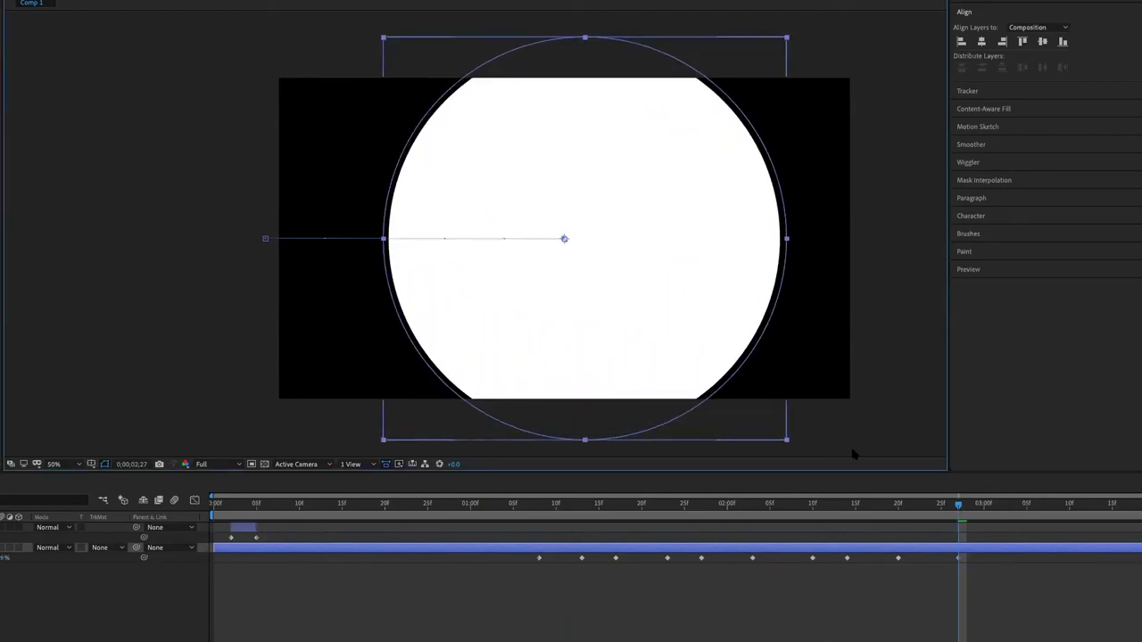
drag(948, 522, 1097, 629)
key(comma)
key(comma)
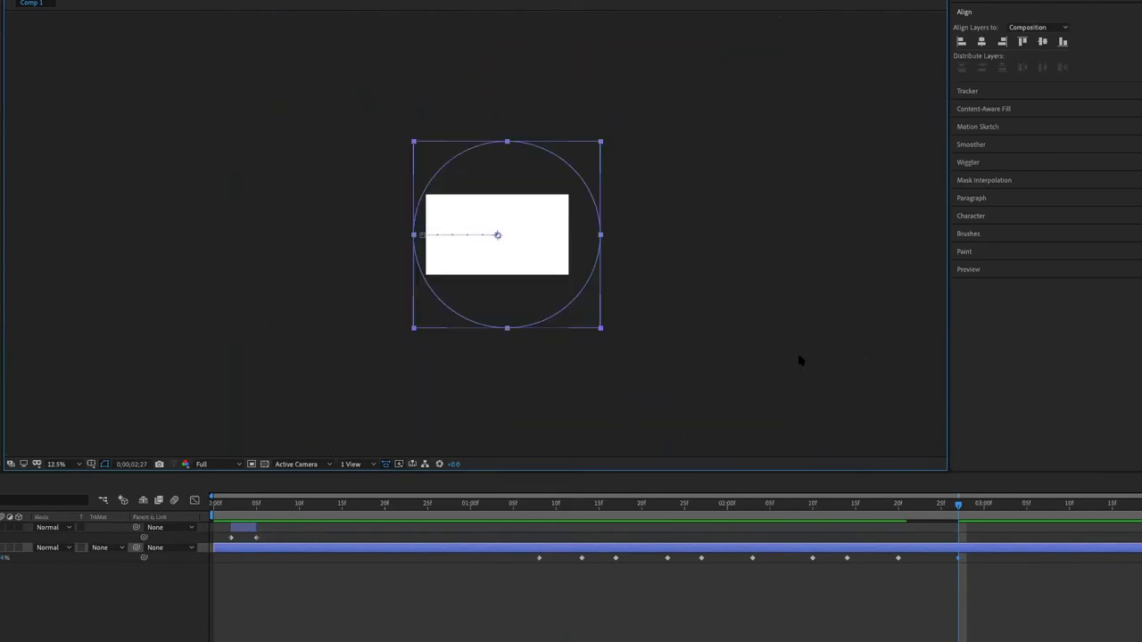
key(ctrl+z)
- At 3;13, scale the circle to fill the frame, nudge it right, and preview the growth
click(1095, 516)
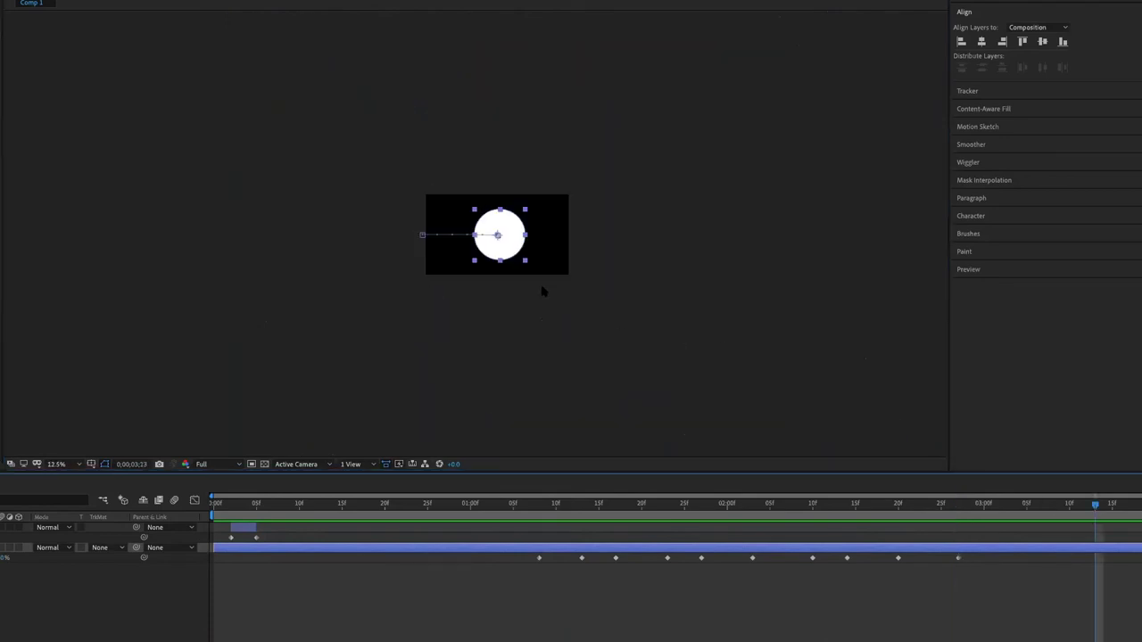
drag(525, 259, 668, 375)
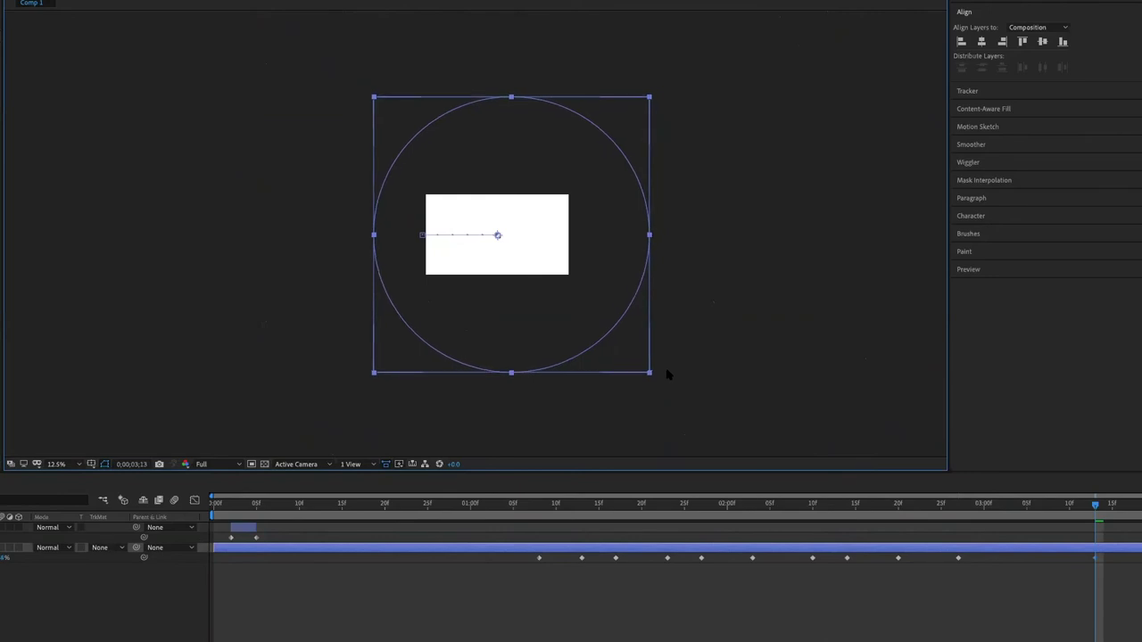
drag(538, 265, 578, 266)
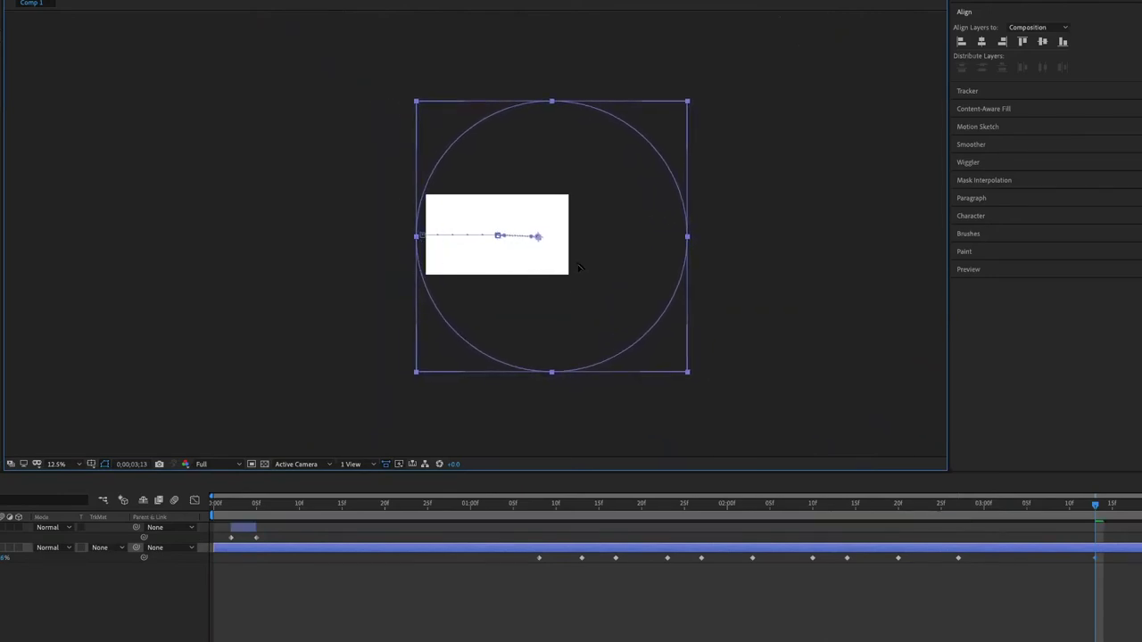
key(period)
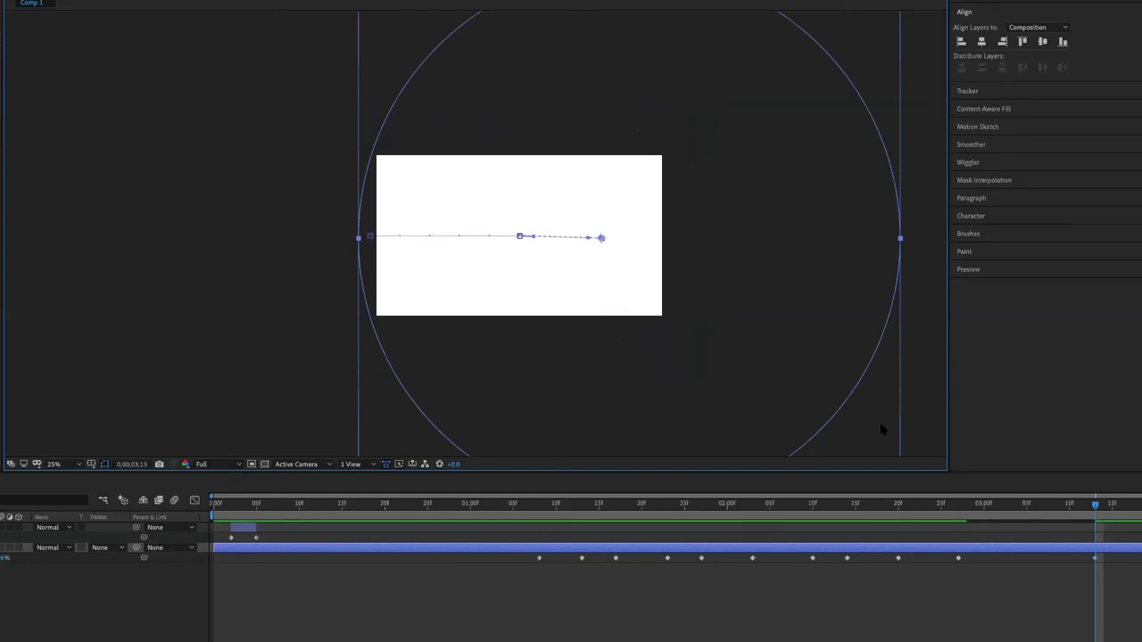
drag(951, 511, 1036, 521)
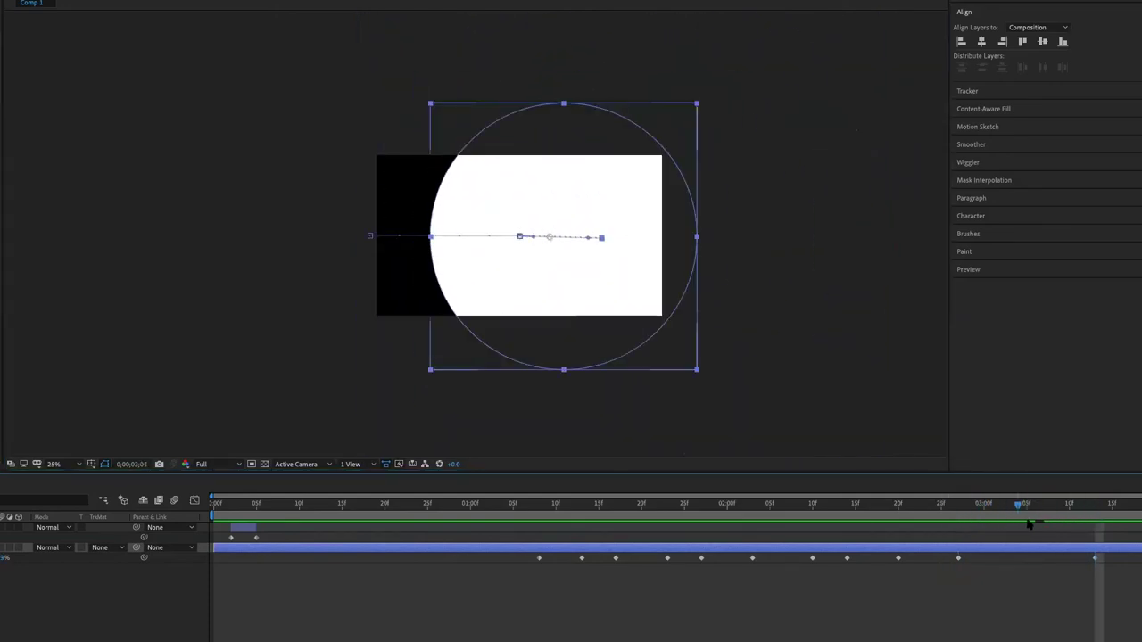
drag(959, 523, 931, 529)
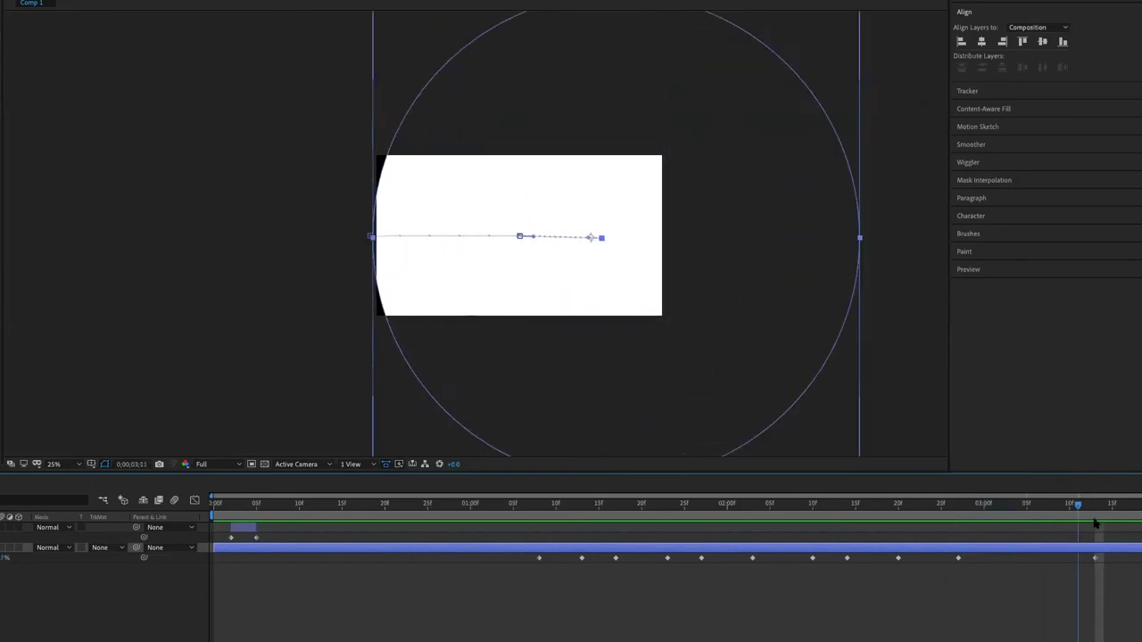
key(space)
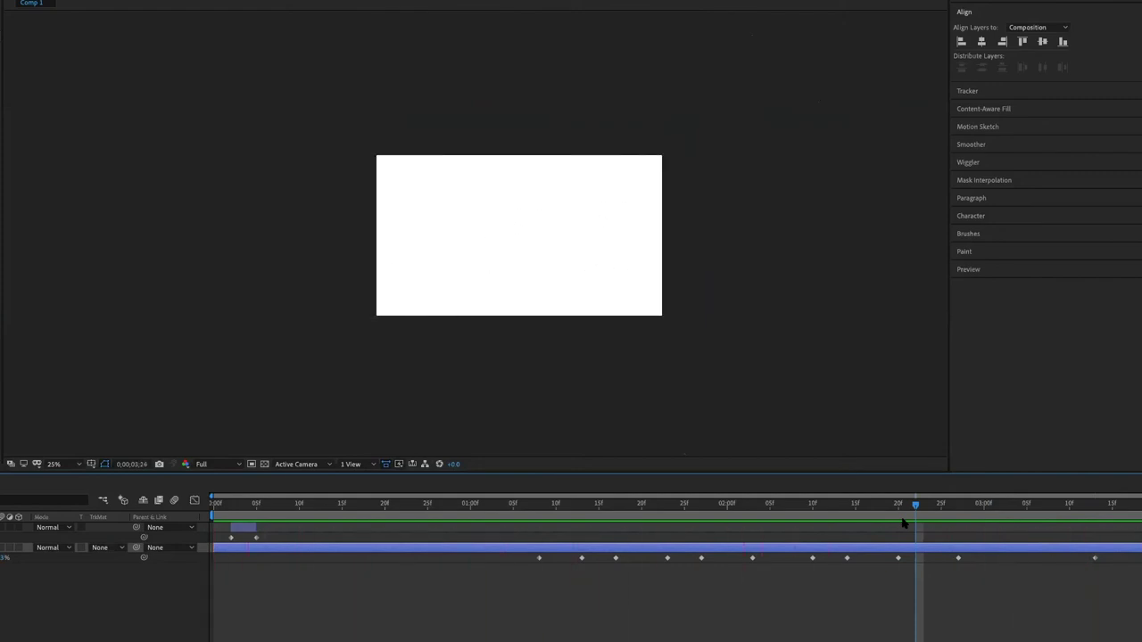
- Duplicate the circle layer below the original, preview it, then delete the trial duplicate
click(511, 595)
click(488, 549)
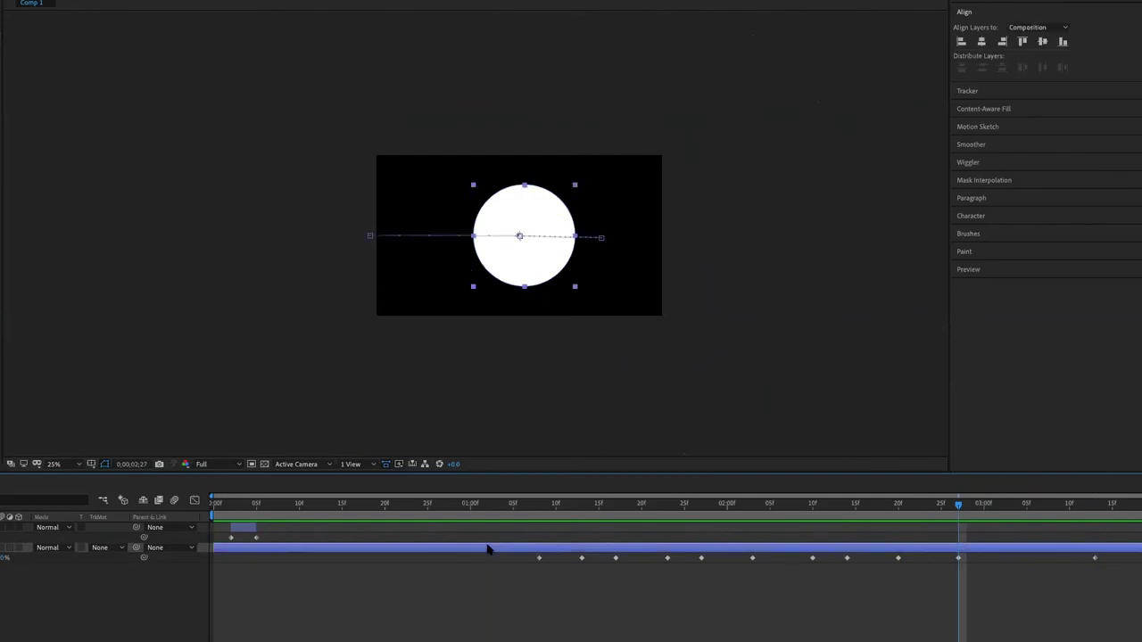
key(ctrl+d)
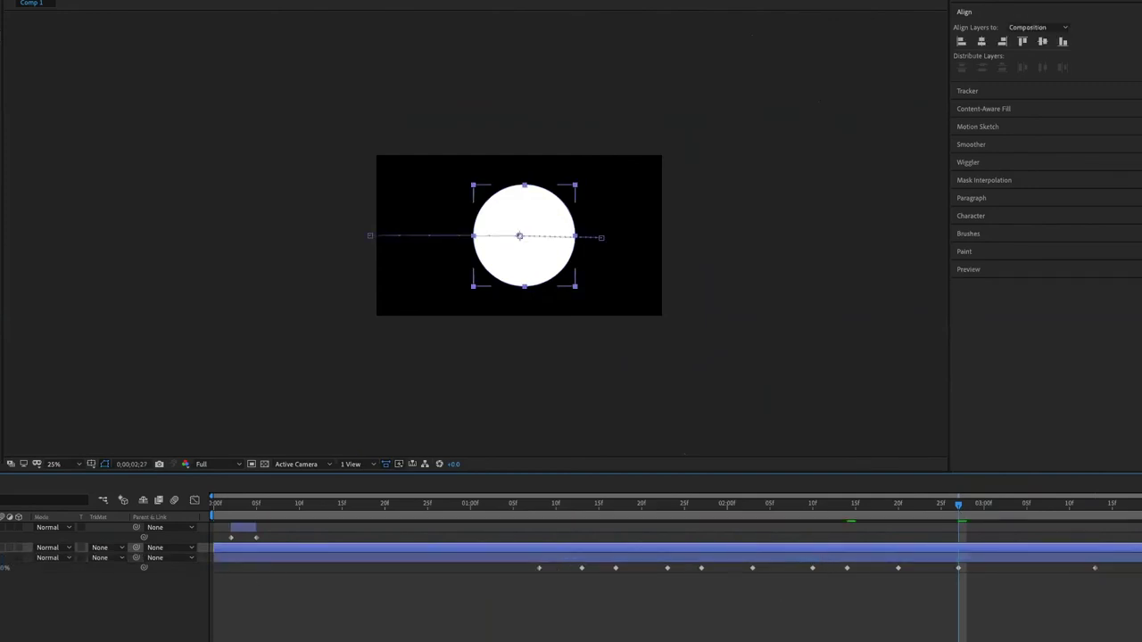
key(ctrl+bracketleft)
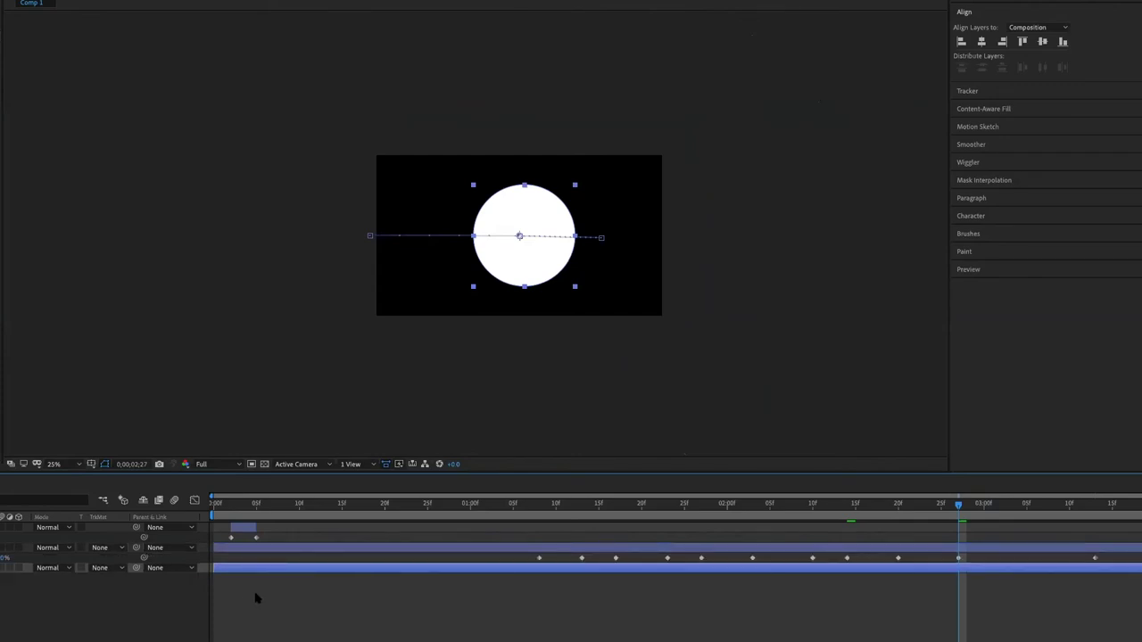
key(u)
drag(907, 507, 984, 506)
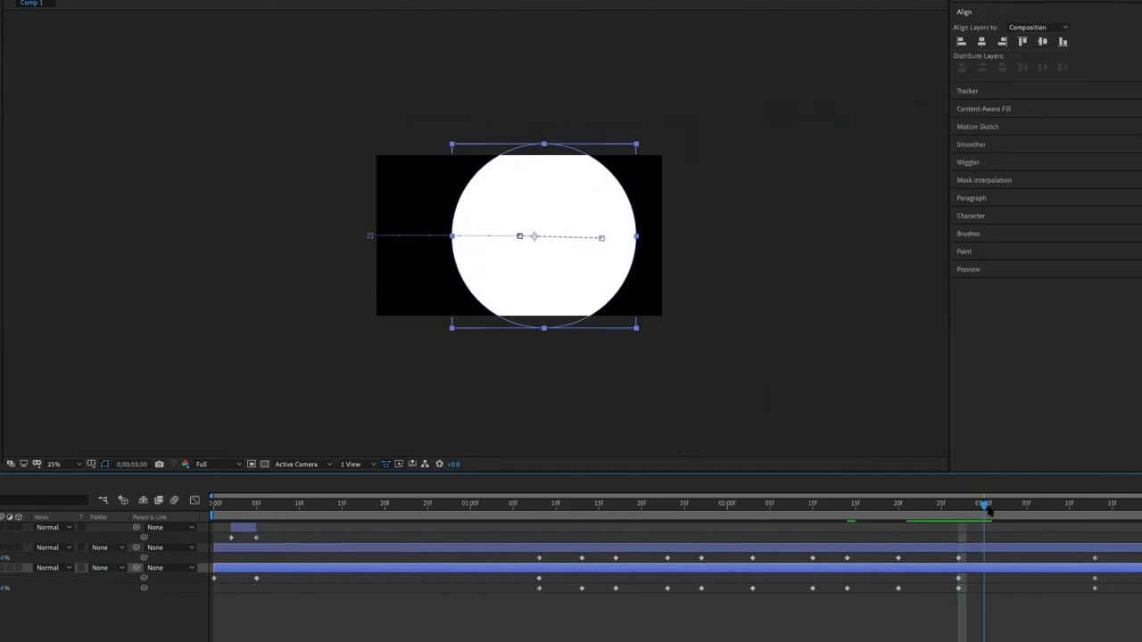
click(959, 514)
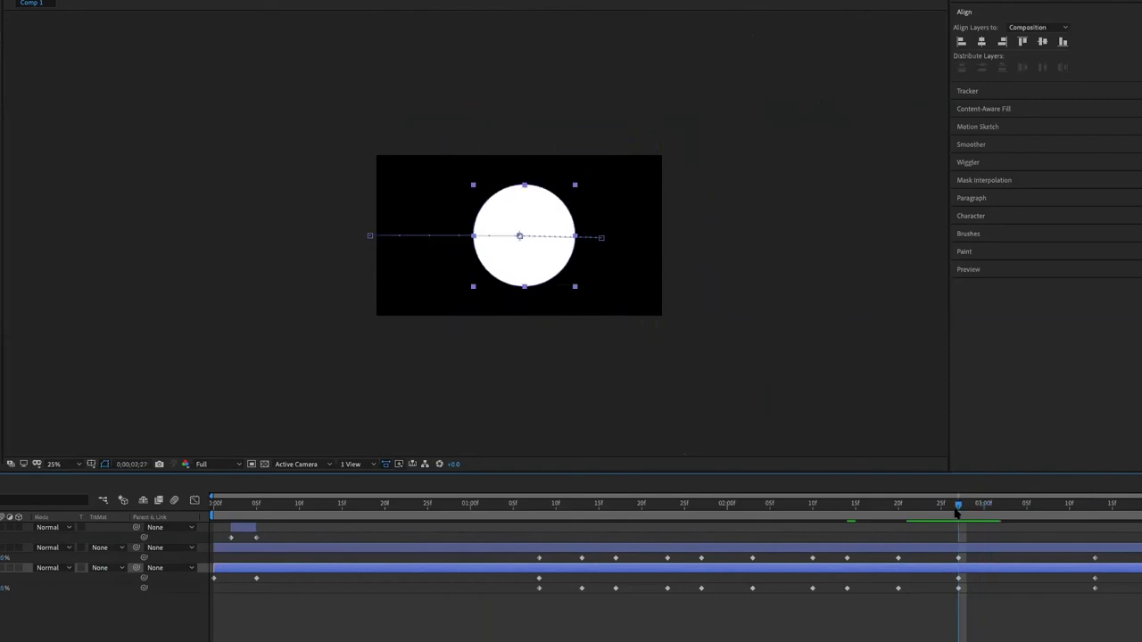
key(Delete)
- Marquee-select the remaining circle's final keyframes and drag them later, near 3;10
click(965, 553)
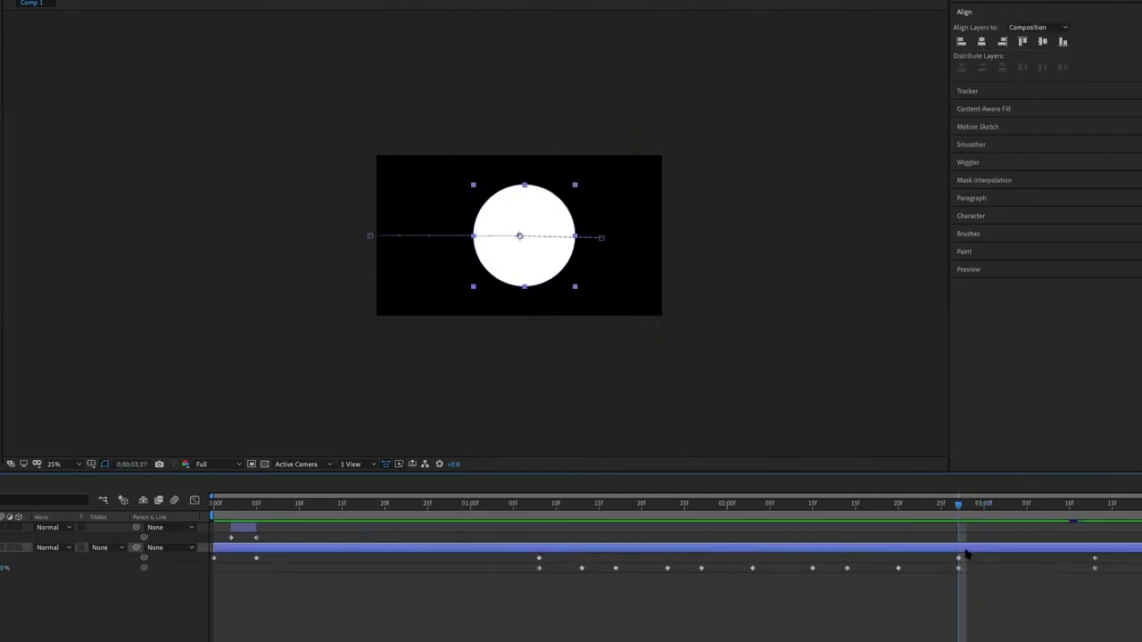
click(967, 579)
click(960, 568)
click(1034, 514)
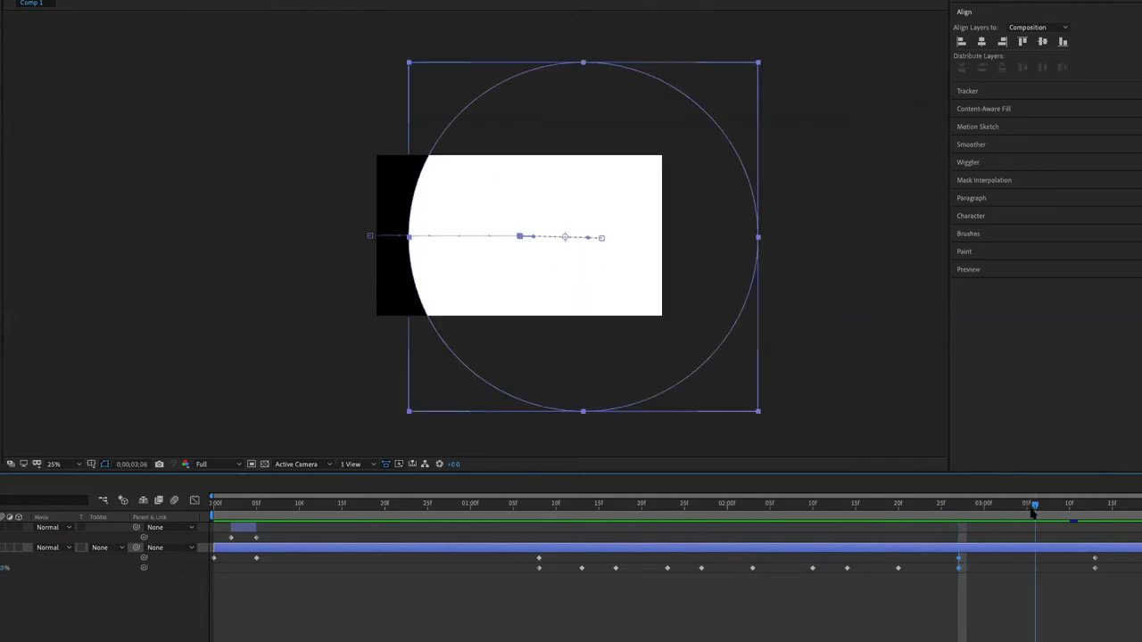
click(1101, 598)
mouse_move(1103, 594)
mouse_down()
mouse_move(1090, 553)
mouse_move(1035, 558)
mouse_up()
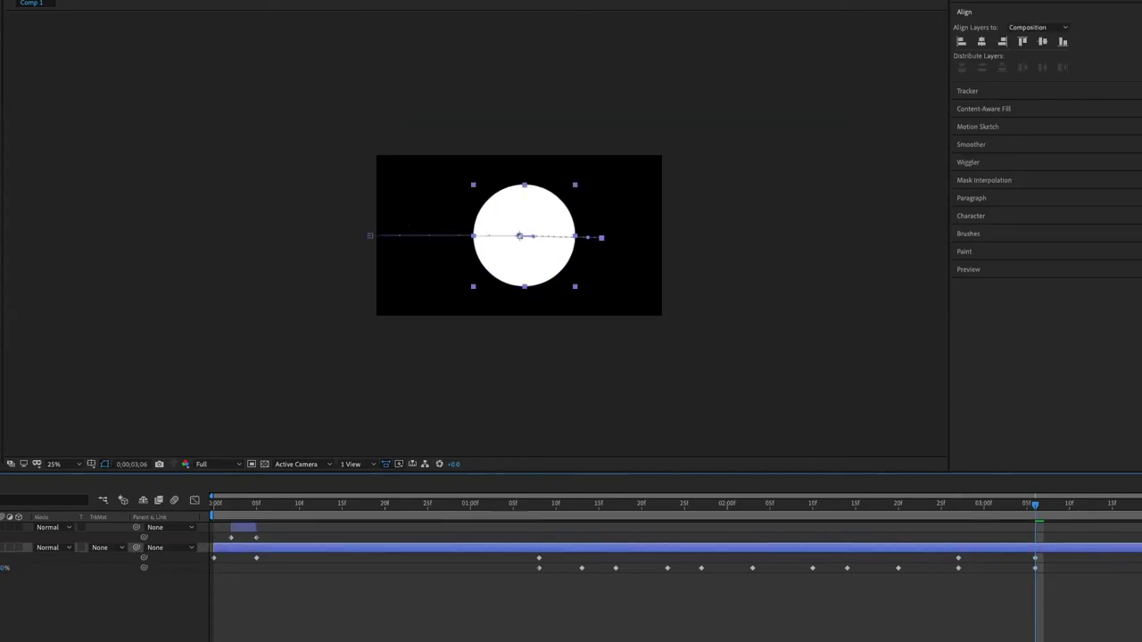
click(948, 506)
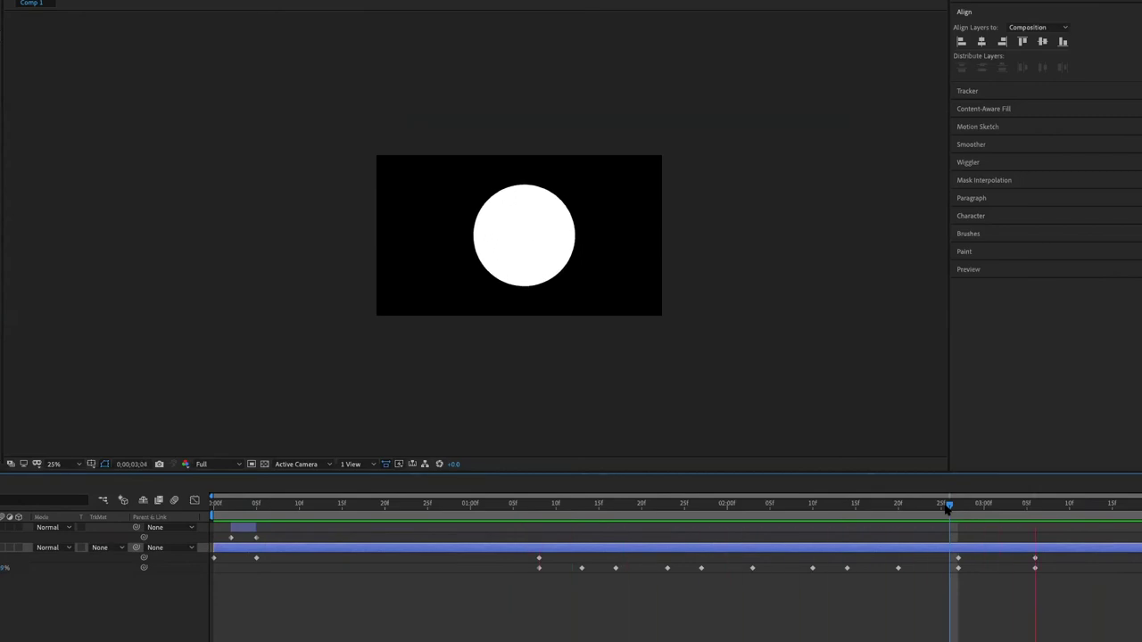
mouse_move(1126, 601)
mouse_down()
mouse_move(1034, 553)
mouse_move(1078, 567)
mouse_up()
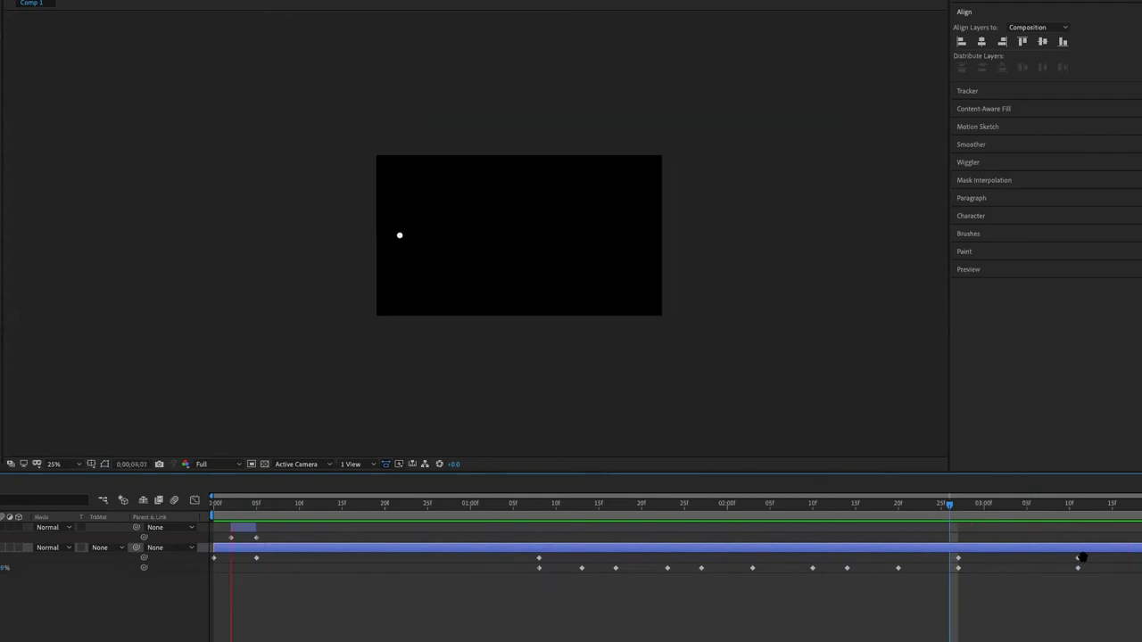
- Duplicate the circle layer, send it to the bottom, and trim its start to about 3;10
key(space)
click(827, 617)
click(836, 551)
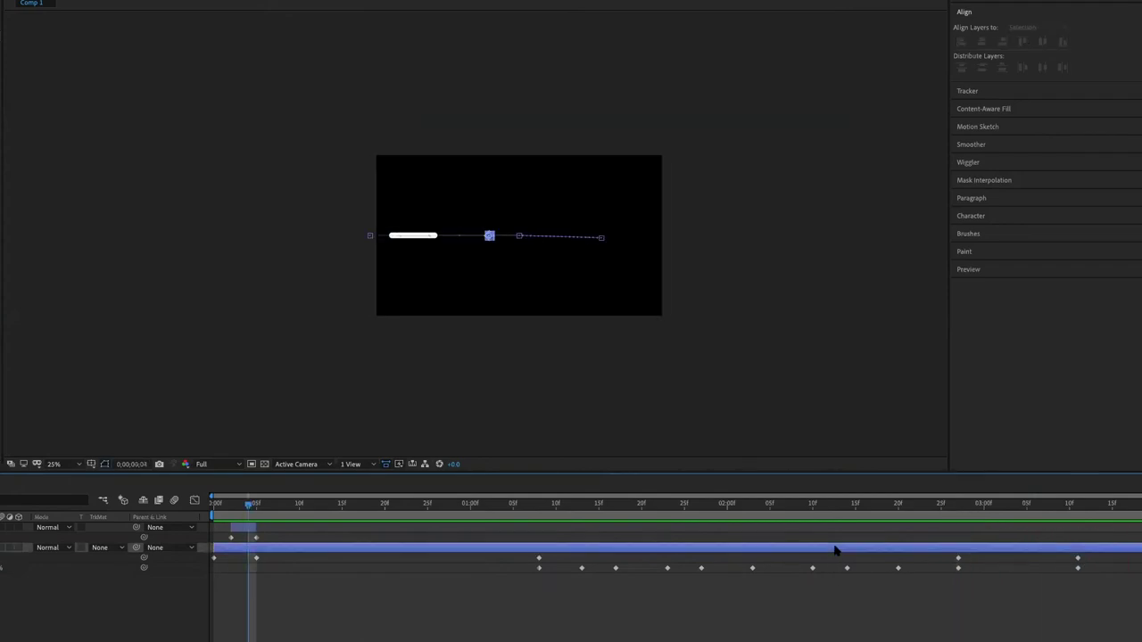
key(ctrl+d)
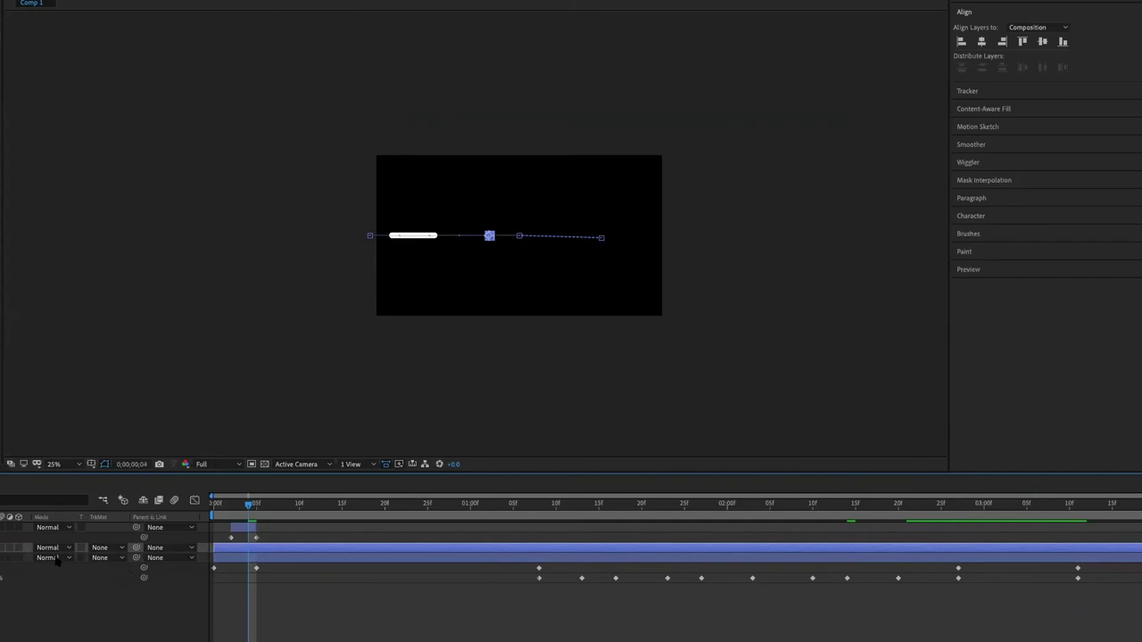
key(ctrl+[)
key(u)
drag(216, 577, 1079, 578)
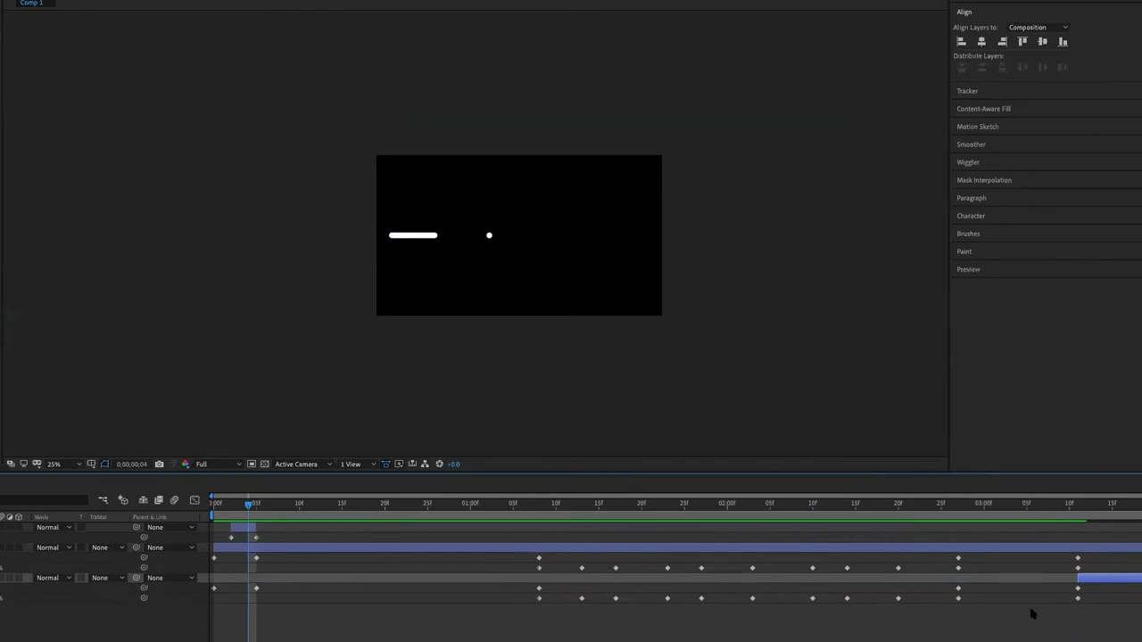
drag(1031, 614, 189, 588)
mouse_move(1092, 514)
mouse_down()
mouse_move(1023, 516)
mouse_move(1096, 517)
mouse_up()
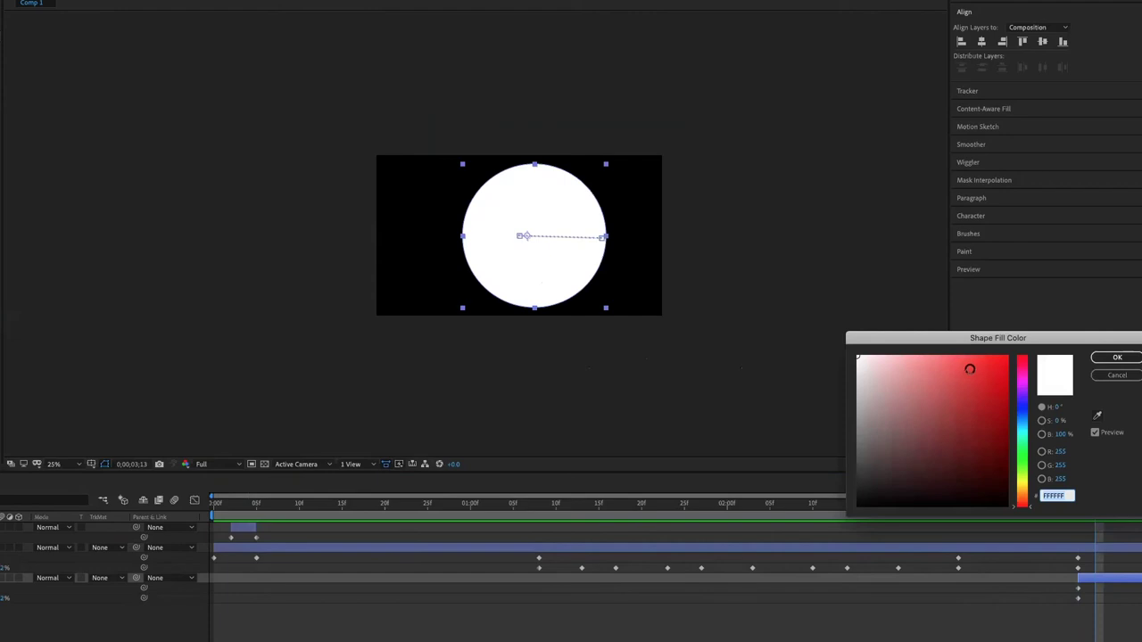
- Fill the duplicate circle red, start it earlier, and add a slightly delayed copy
click(980, 380)
click(1117, 356)
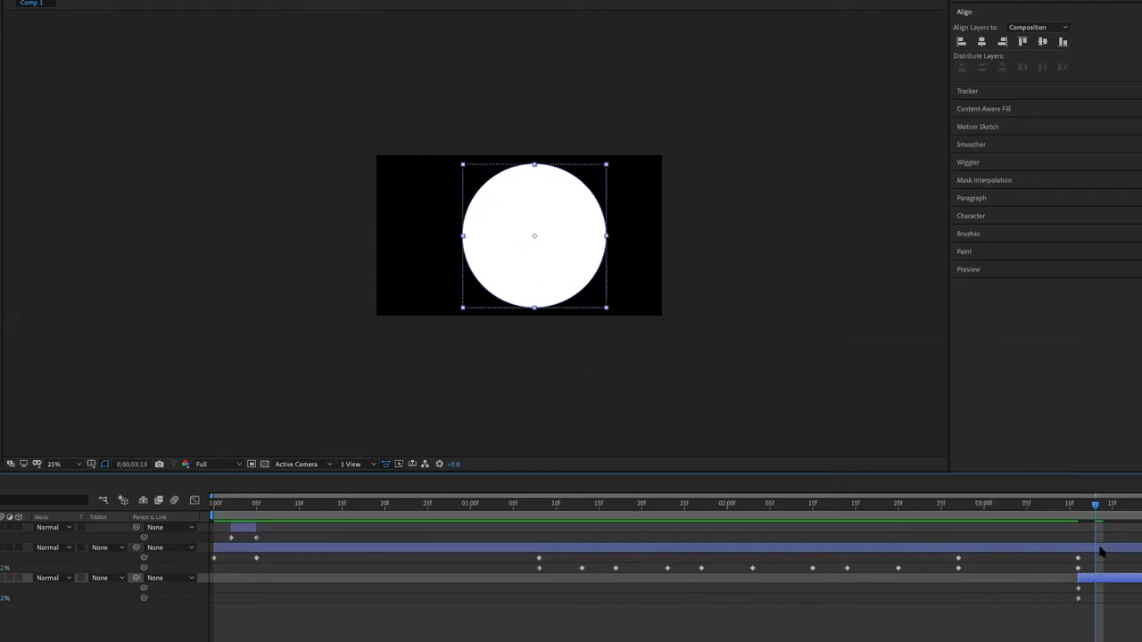
drag(1110, 580, 1020, 581)
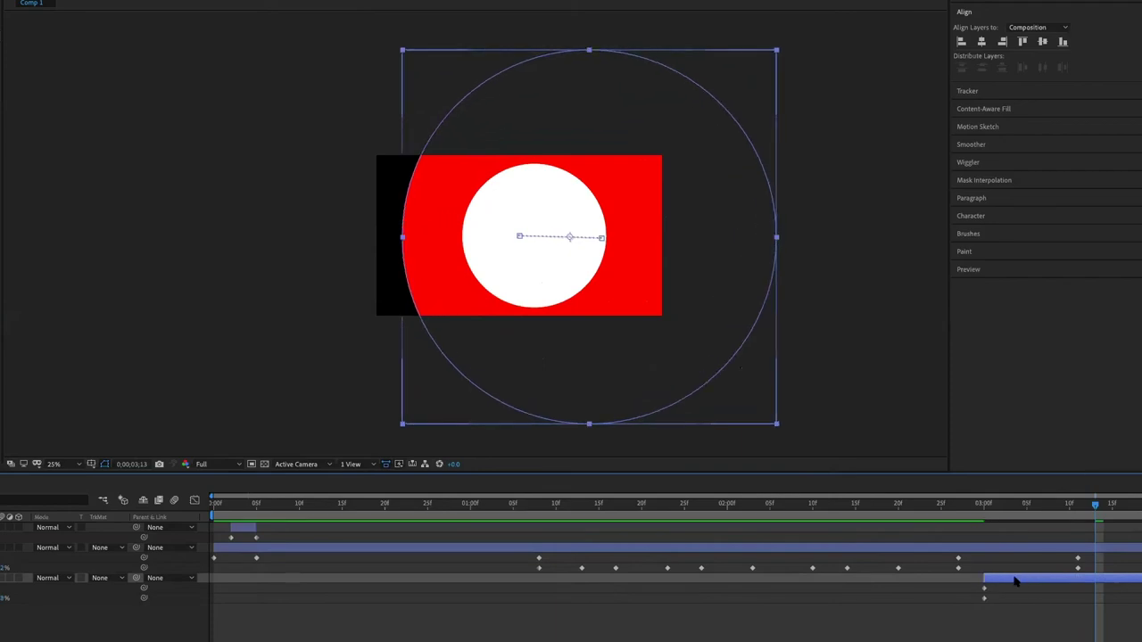
key(ctrl+d)
click(1013, 589)
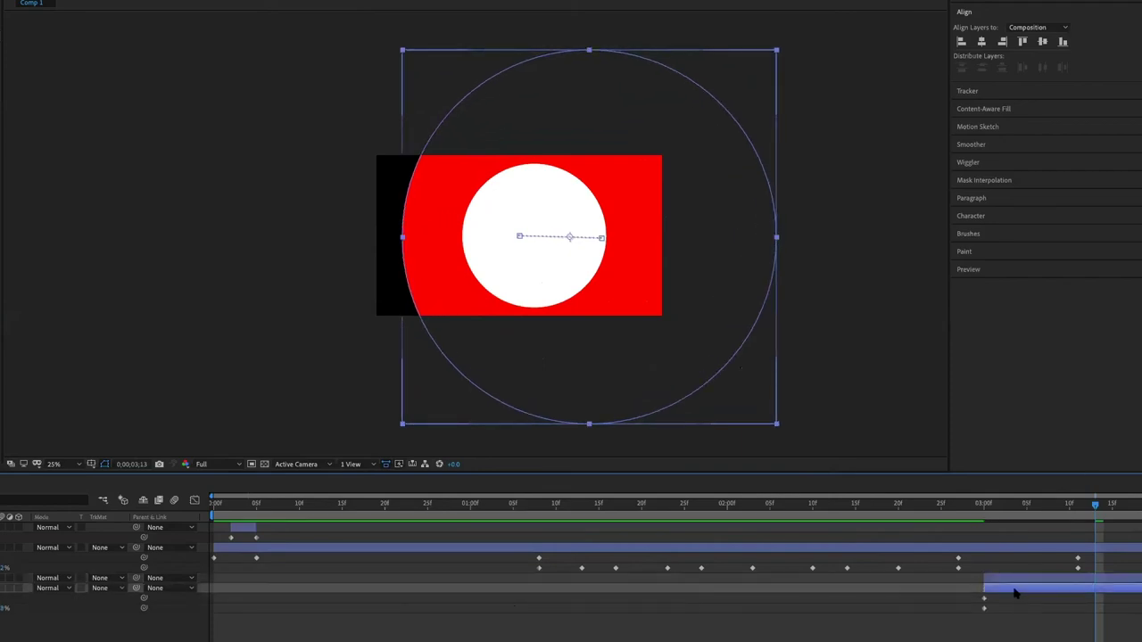
drag(1013, 585, 1048, 582)
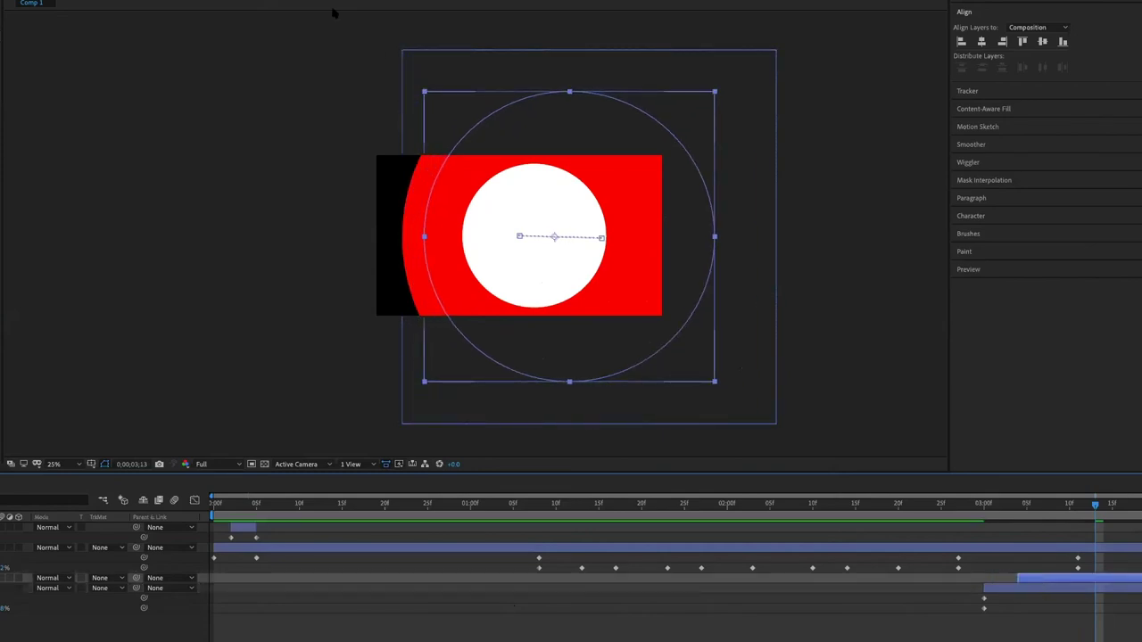
- Recolour the copies green 45F900 and light blue 00C6F9, each starting a little later
click(1025, 466)
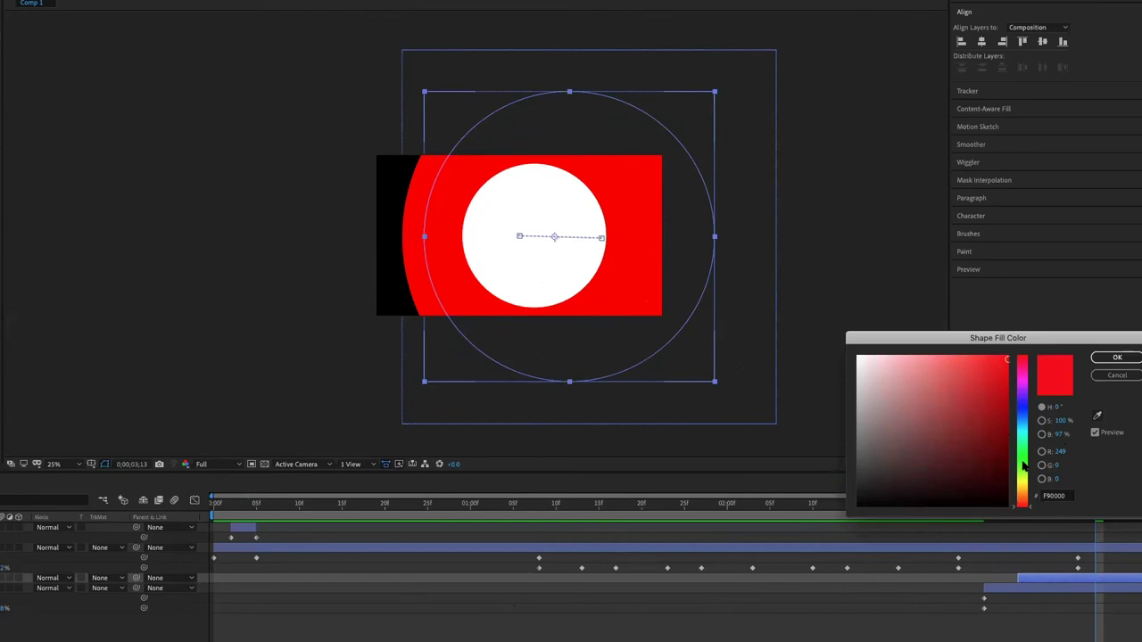
click(1117, 356)
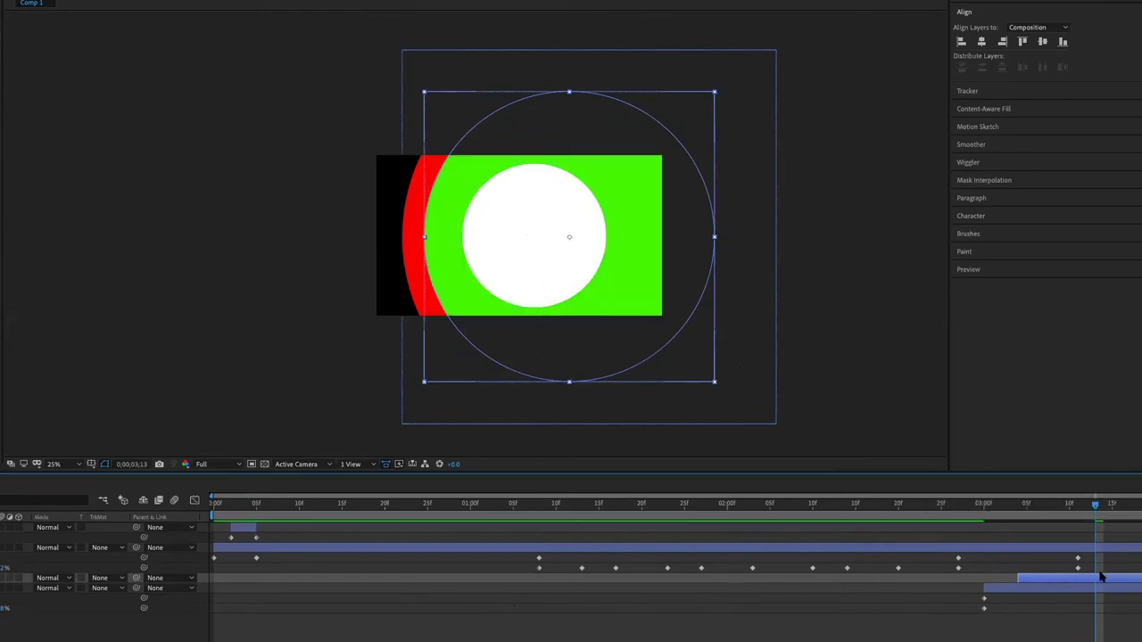
key(ctrl+d)
drag(1101, 582, 1135, 580)
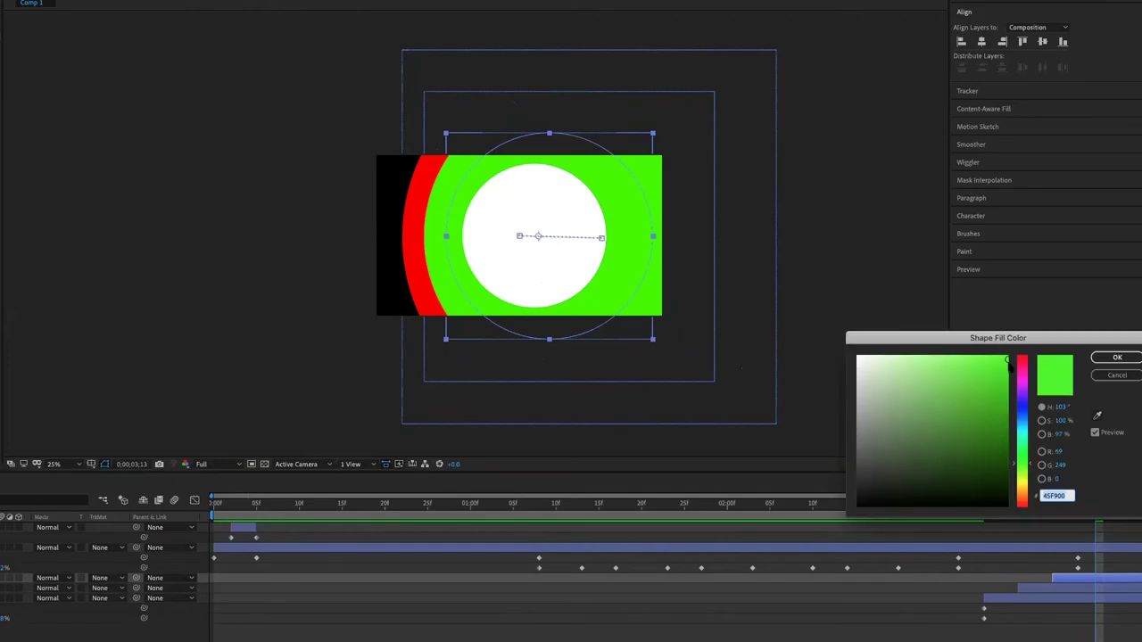
click(1021, 425)
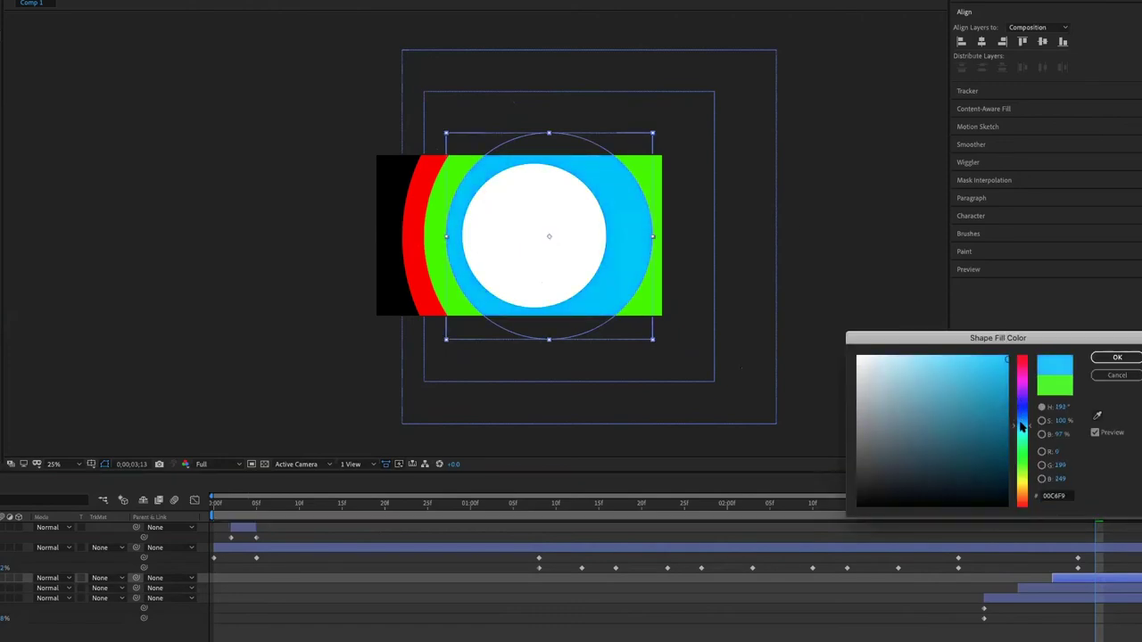
click(1106, 356)
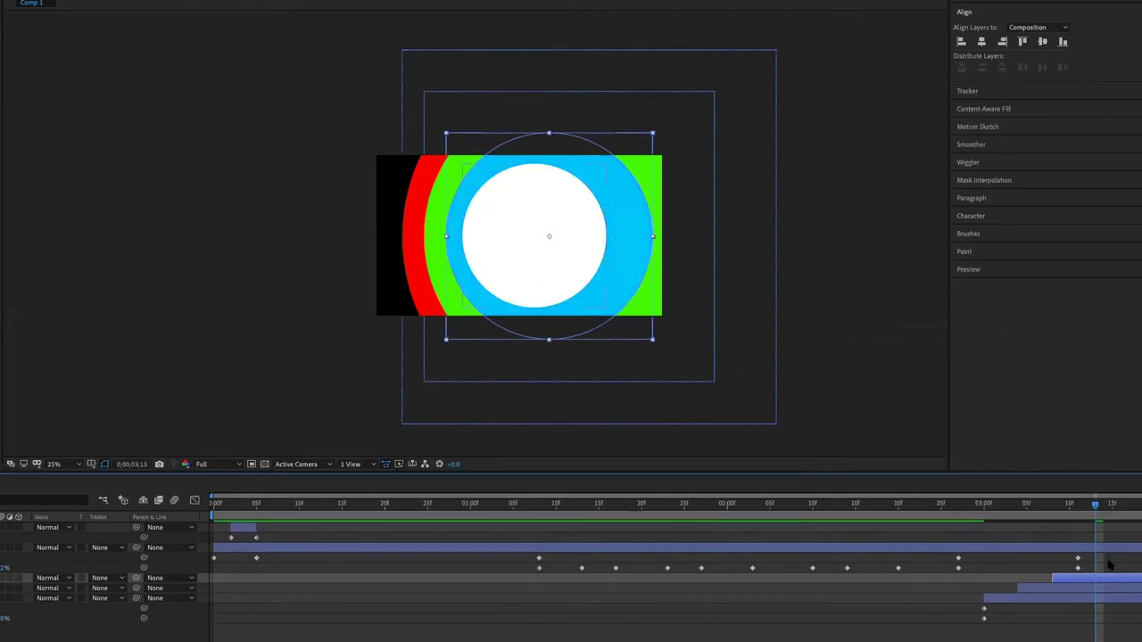
- Fine-tune the blue and larger circle layers' start times, then deselect all layers
drag(1096, 578, 1102, 579)
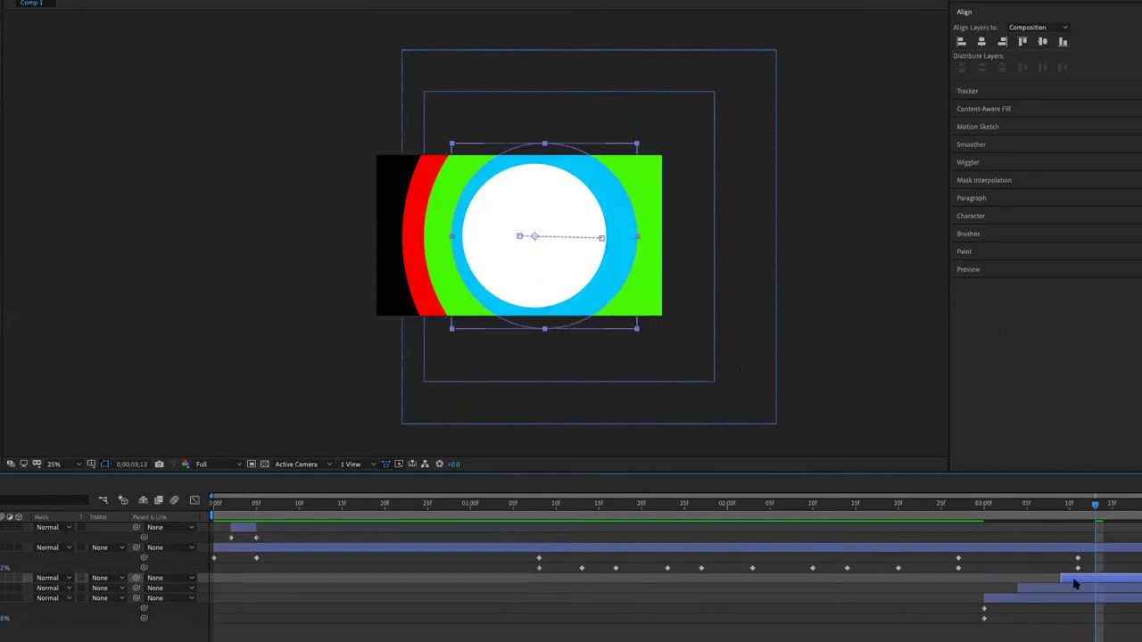
click(1075, 590)
drag(1076, 590, 1067, 590)
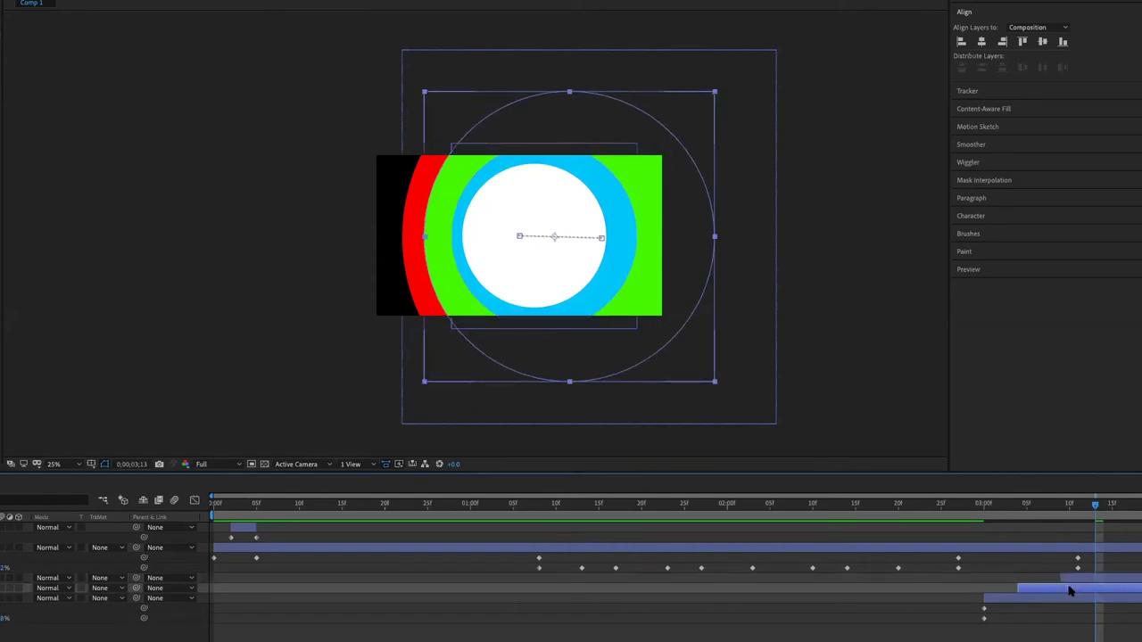
key(ctrl+shift+a)
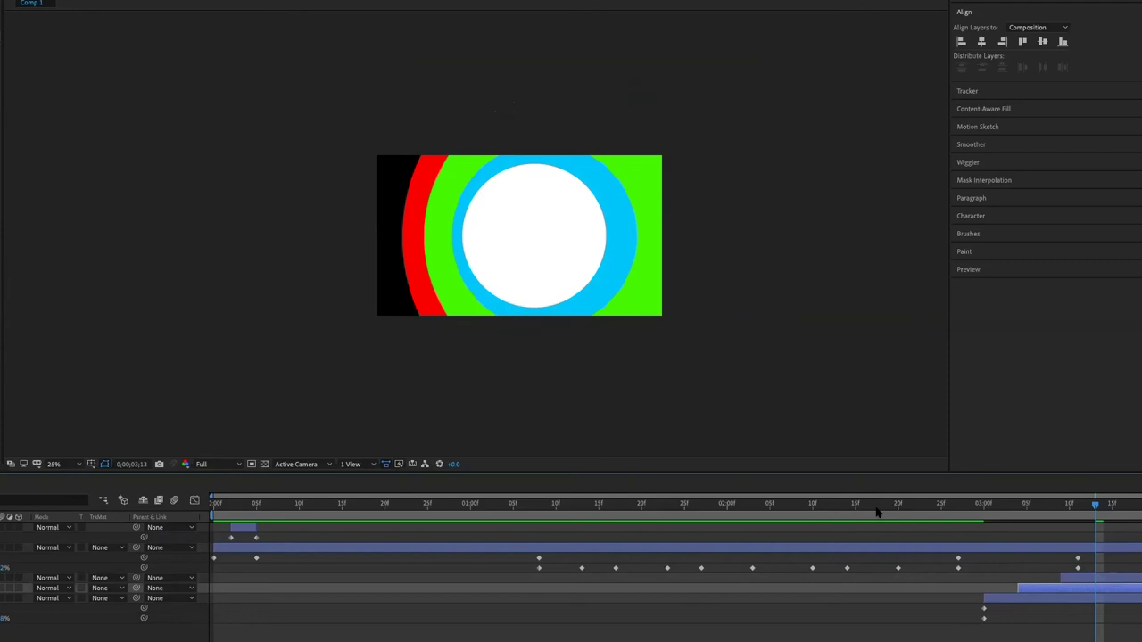
click(472, 505)
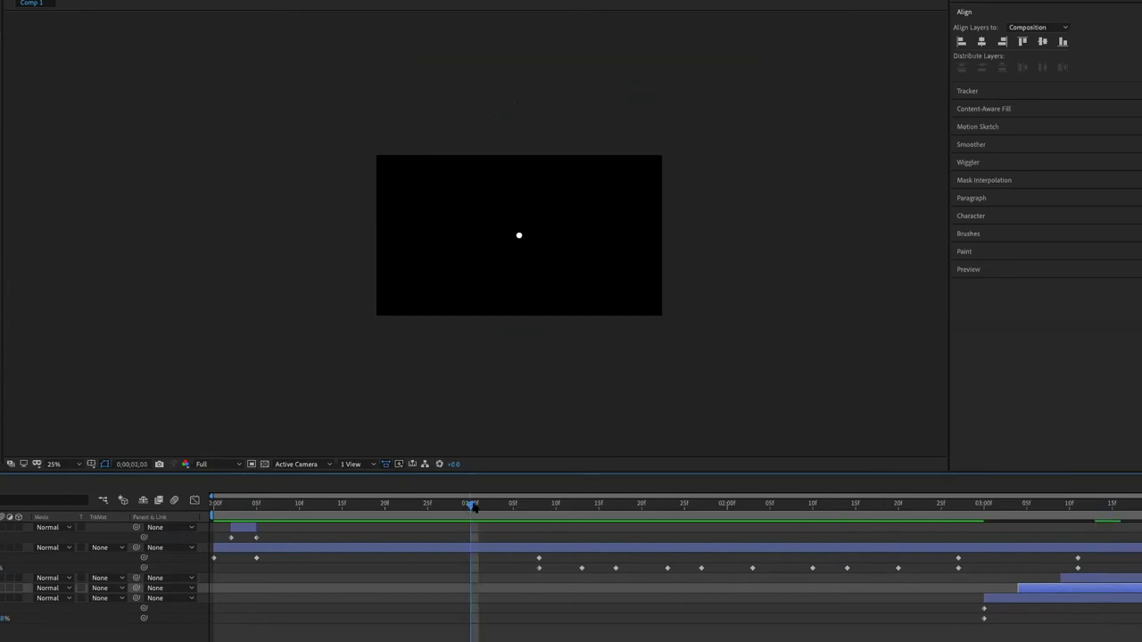
click(233, 505)
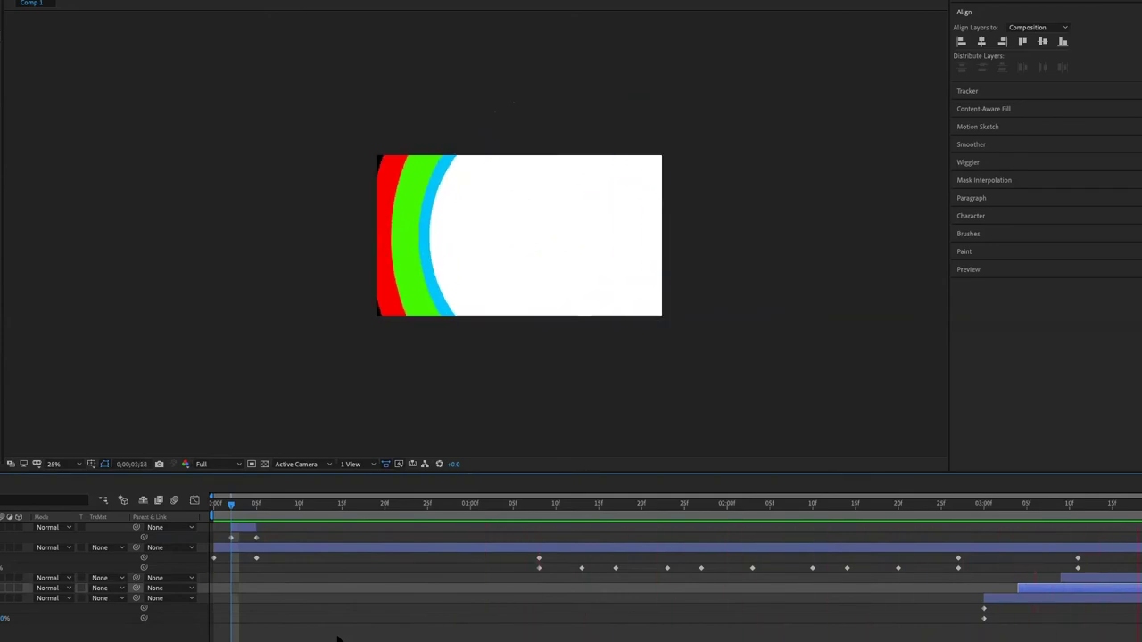
drag(253, 513, 699, 524)
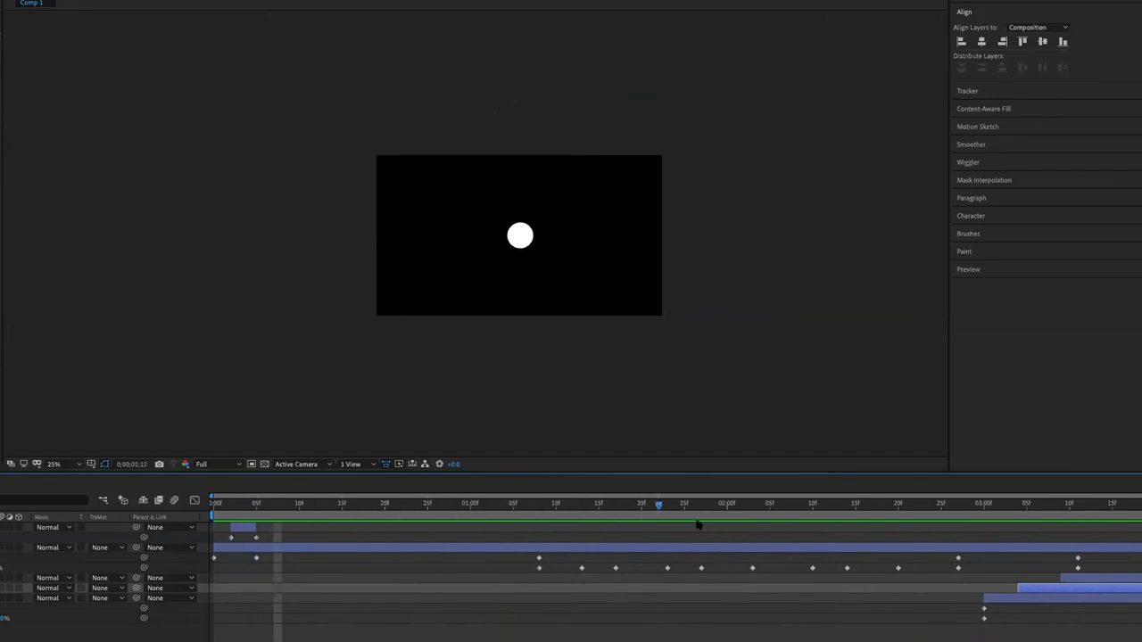
mouse_move(699, 524)
mouse_down()
mouse_move(1043, 514)
mouse_move(608, 505)
mouse_up()
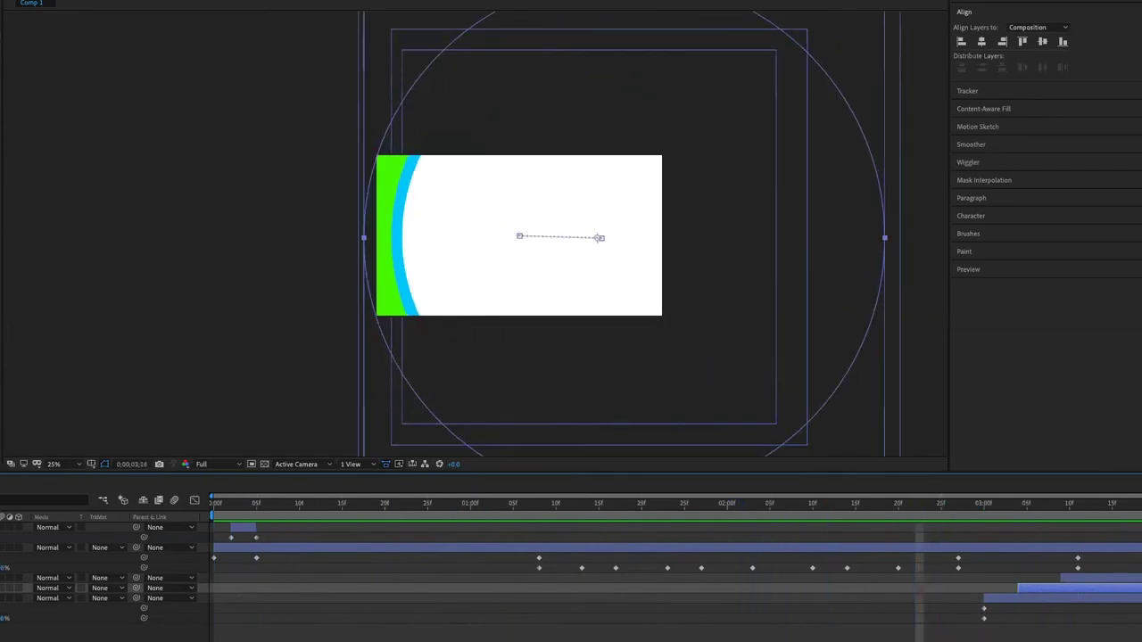
- Create a new dark cyan solid layer
right_click(471, 333)
mouse_move(481, 339)
click(684, 371)
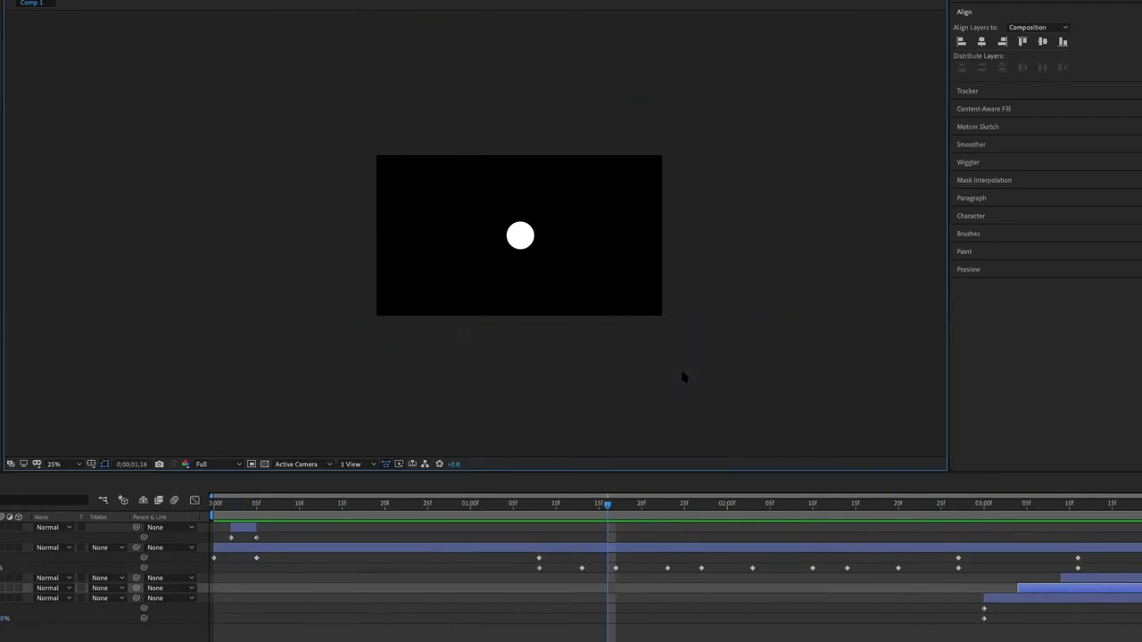
click(564, 395)
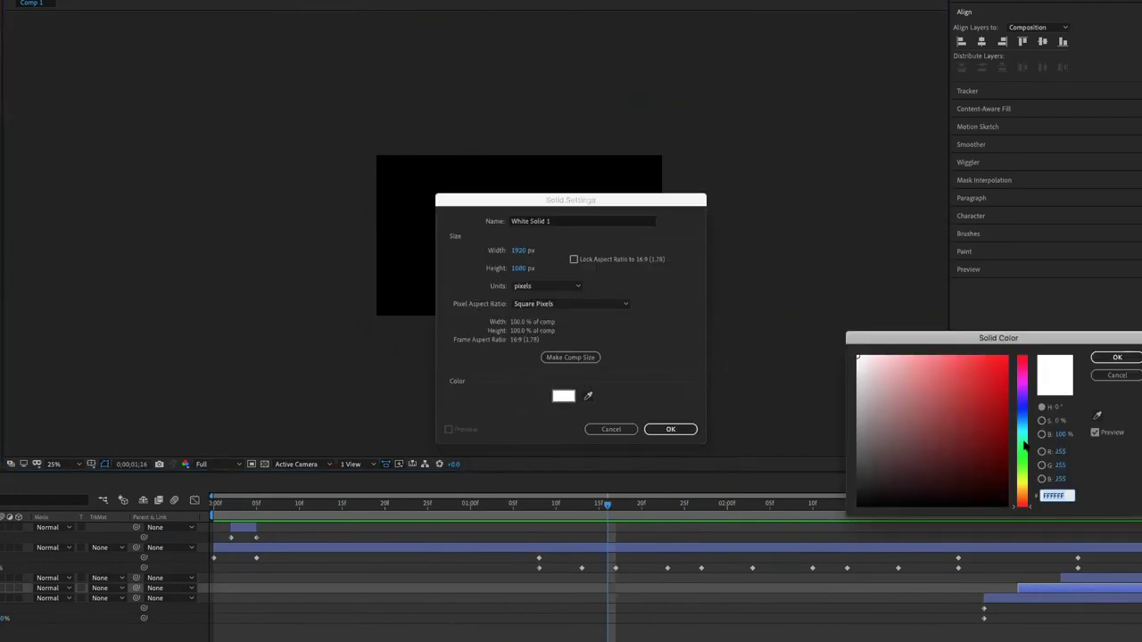
click(1023, 431)
click(990, 451)
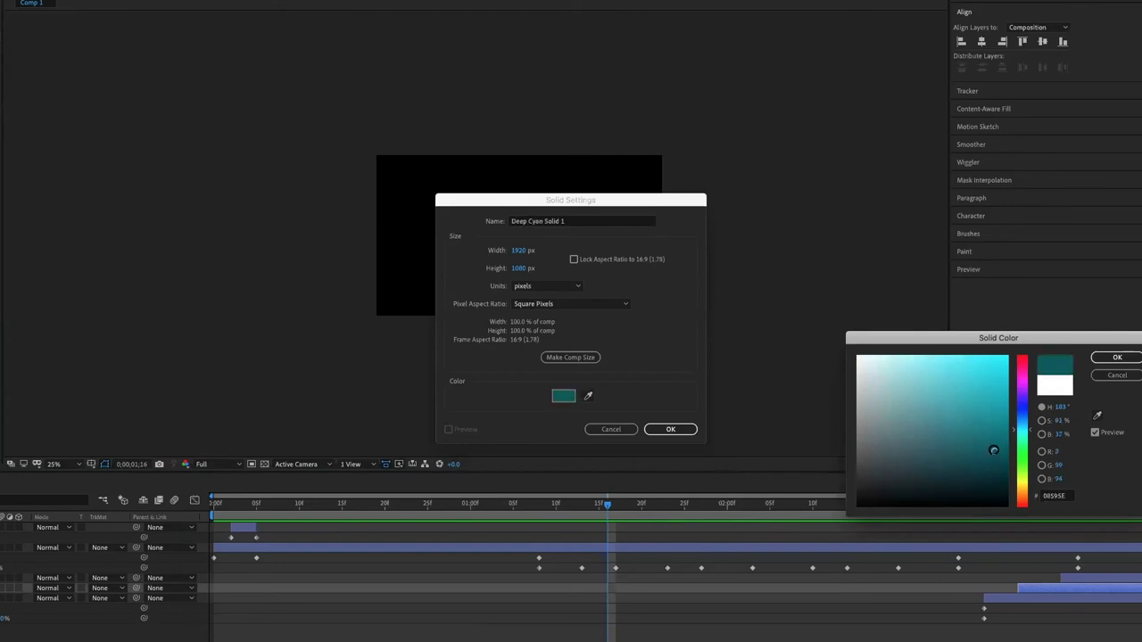
drag(990, 451, 966, 458)
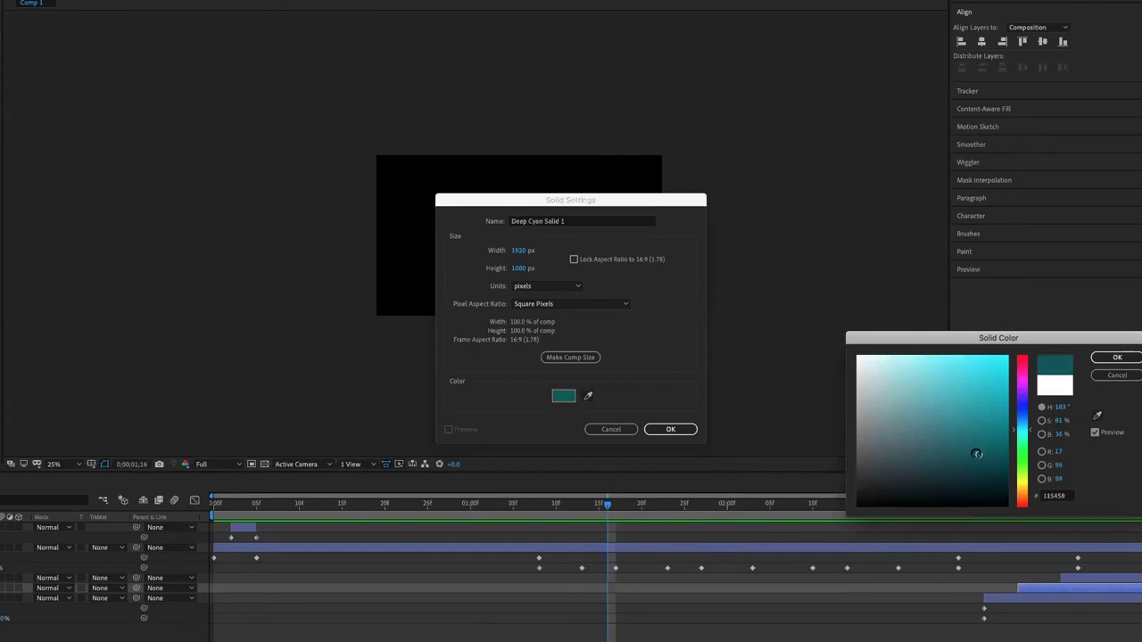
click(1118, 357)
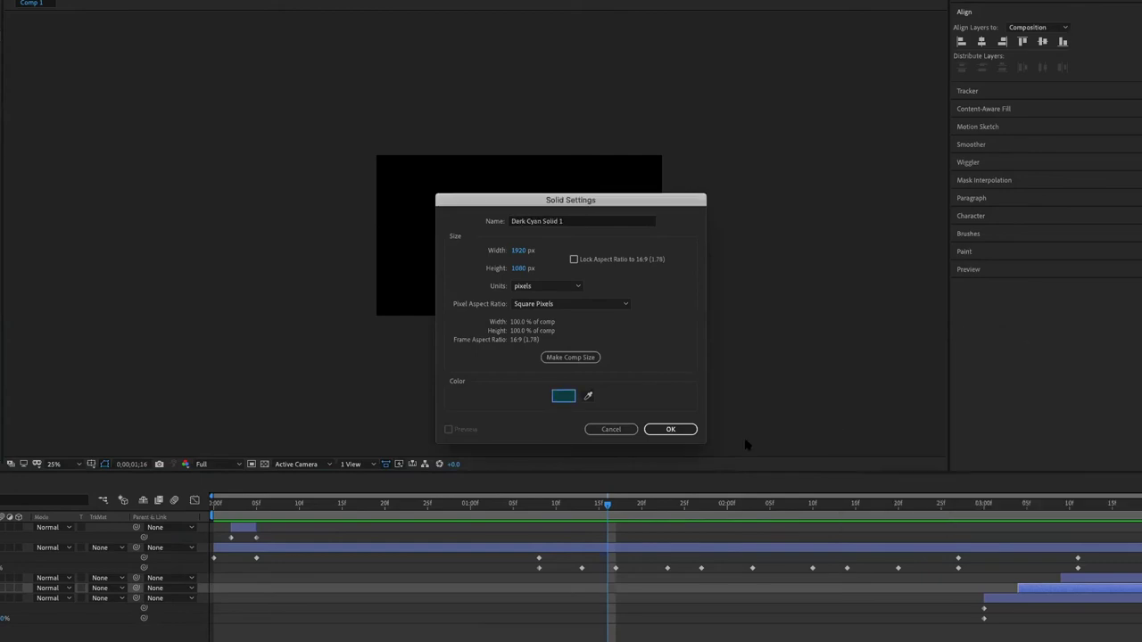
click(671, 429)
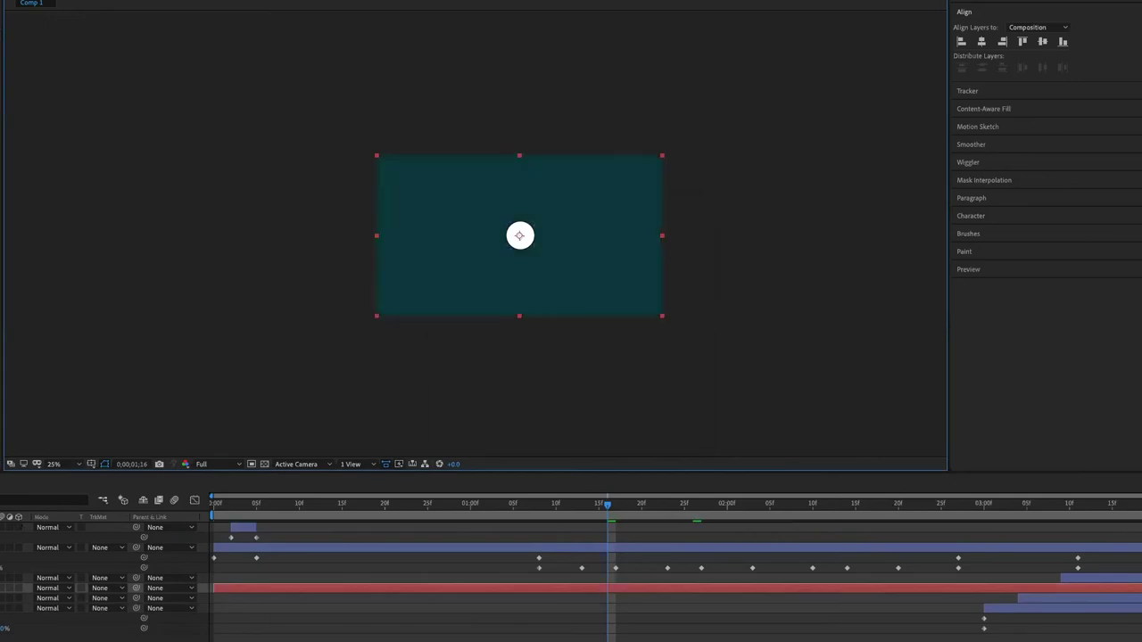
- Send the solid to the bottom as the background and bring up the Import File dialog
key(ctrl+shift+bracketleft)
click(229, 341)
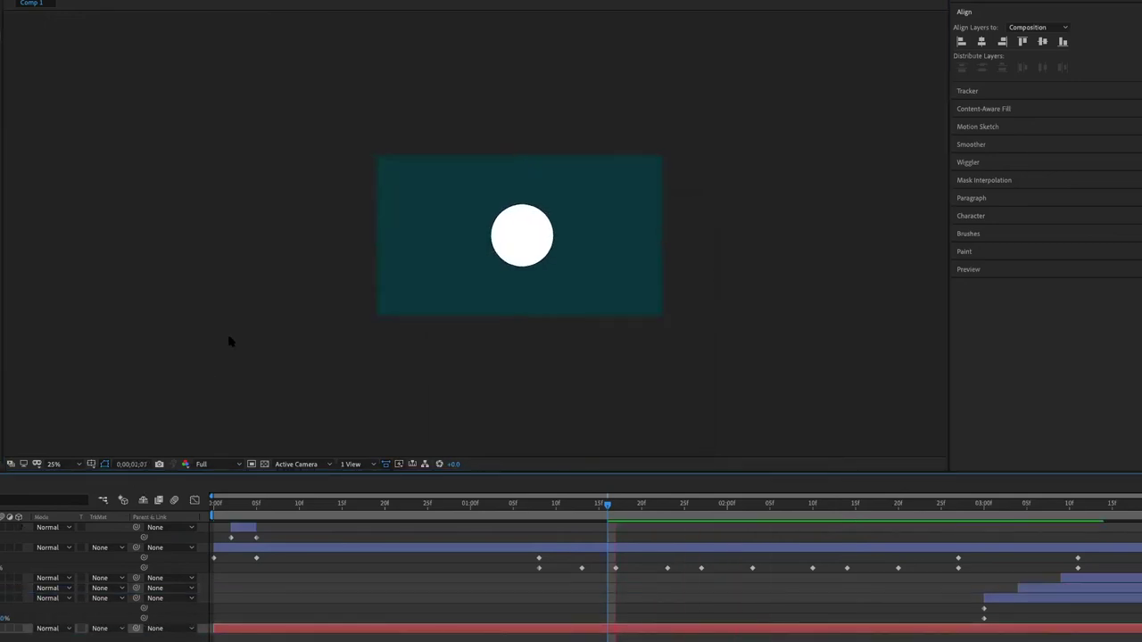
key(space)
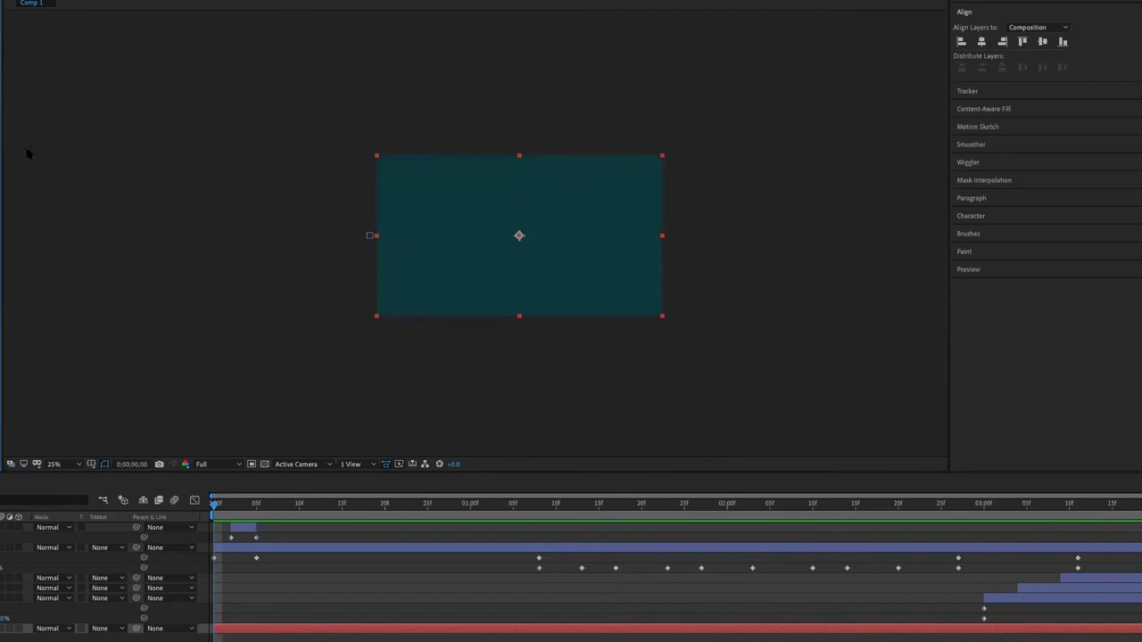
key(ctrl+i)
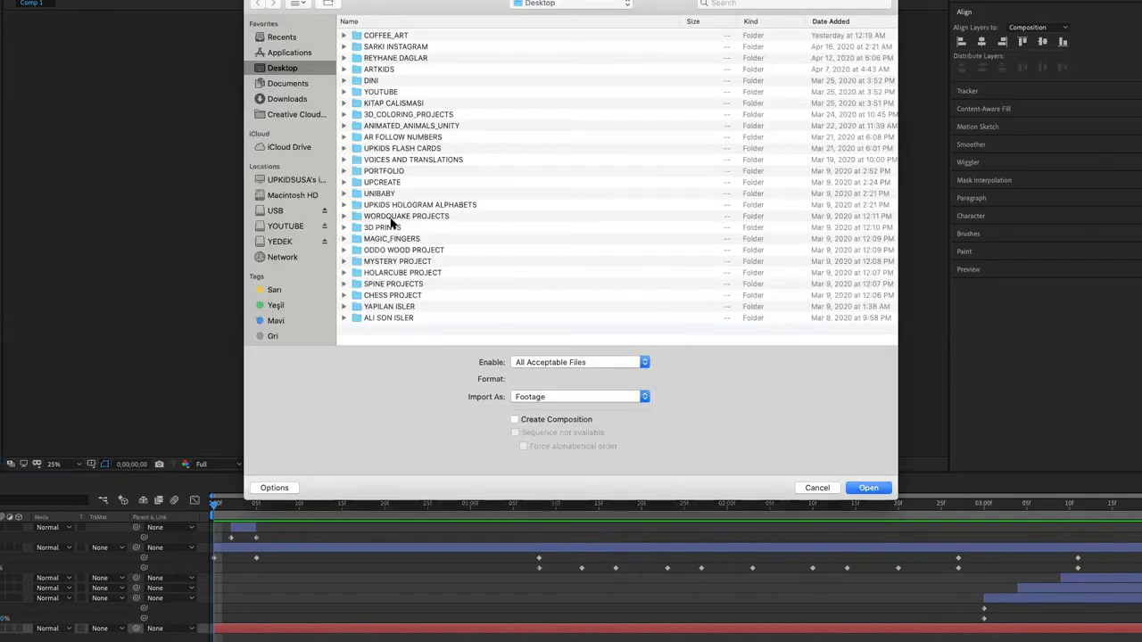
- Import Valley-Taurus-Mountains-Turkey.jpg from UPCREATE > ZOOM_SEMINER_05_BOOT_CAMP > 6_MAY
double_click(388, 185)
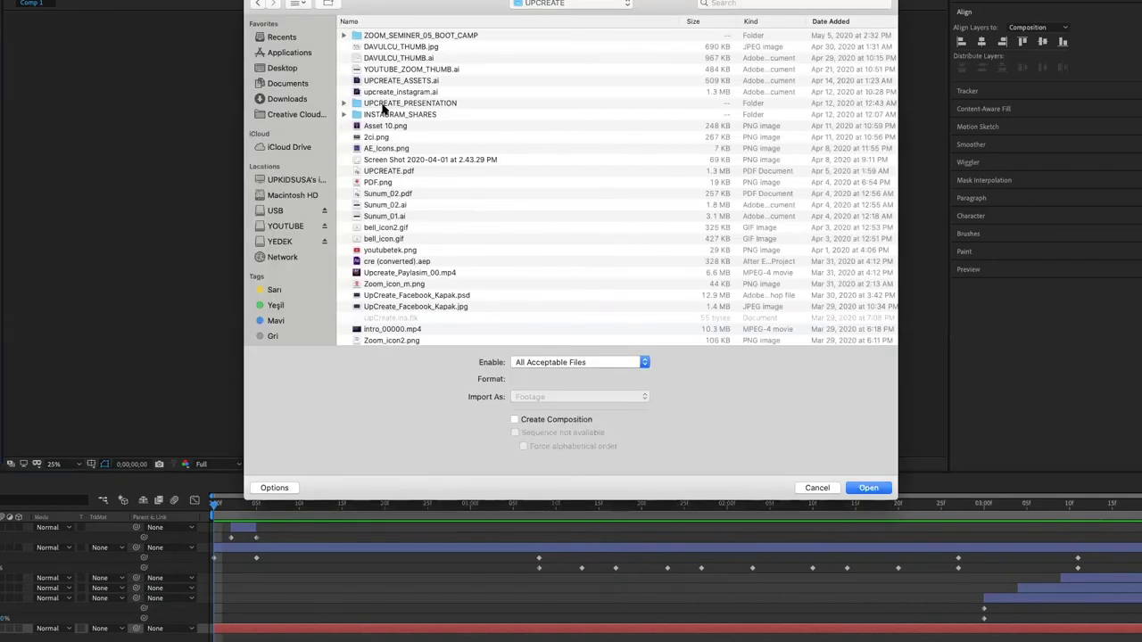
double_click(406, 36)
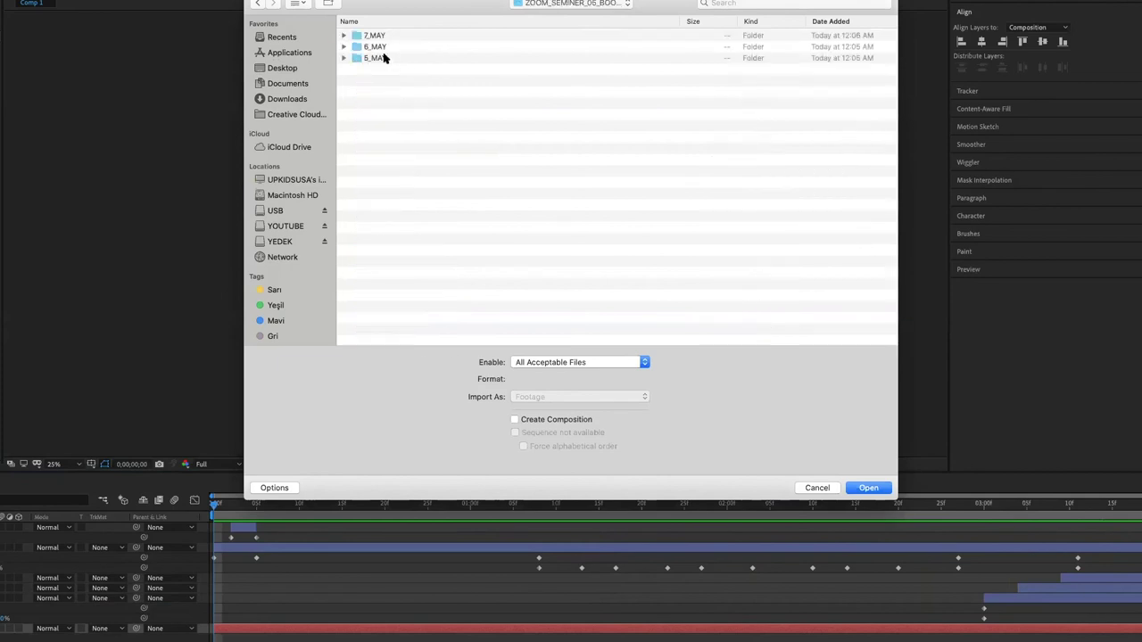
double_click(379, 47)
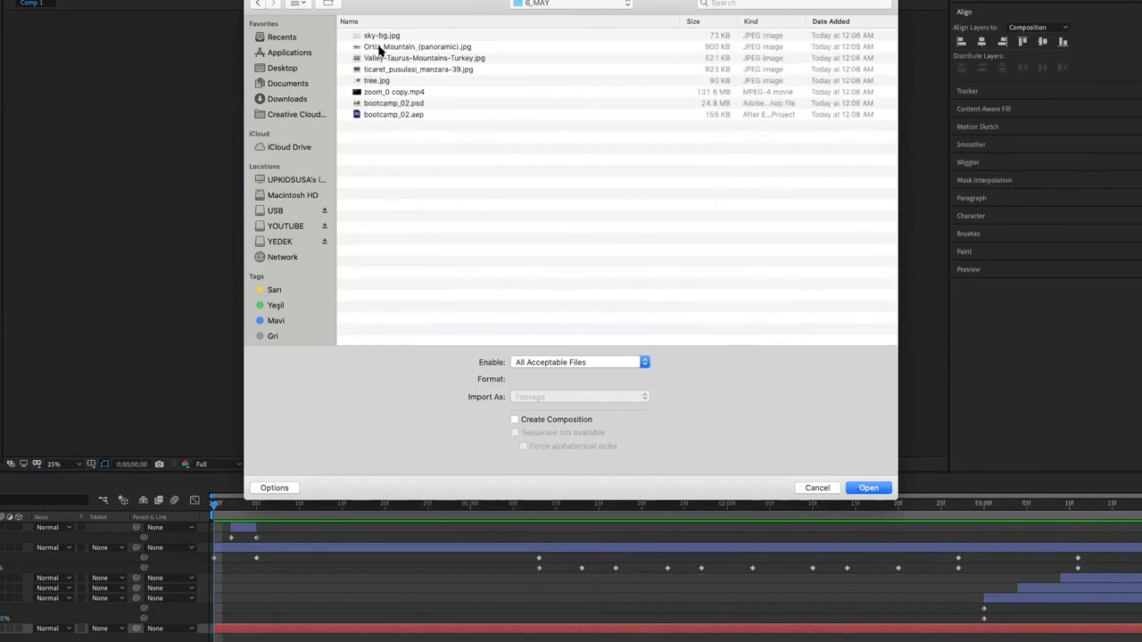
click(412, 59)
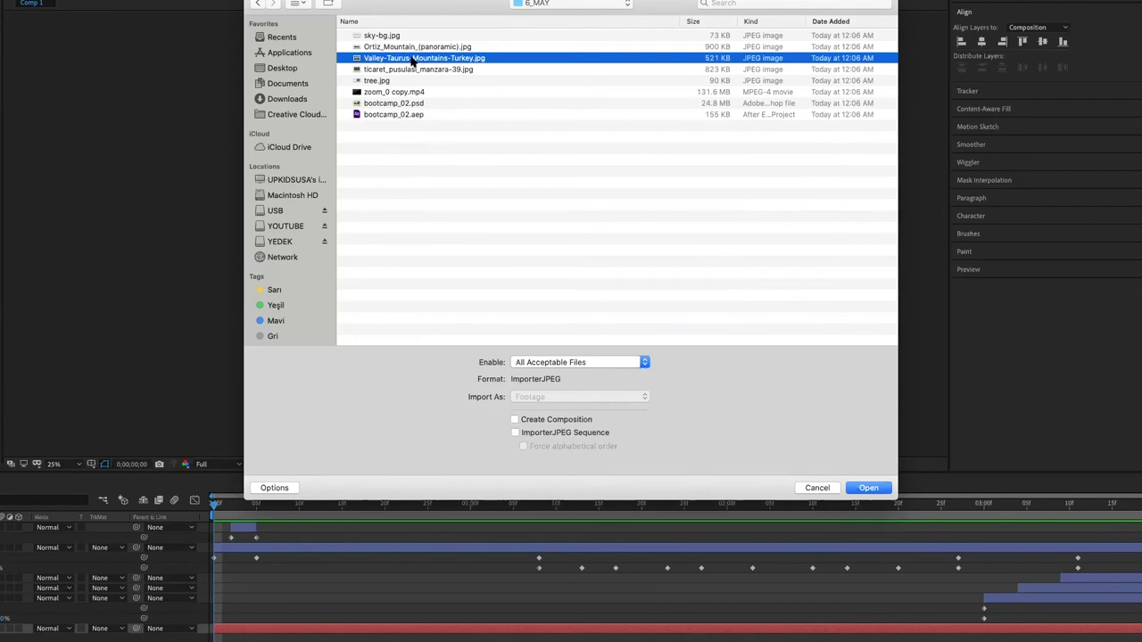
key(space)
key(space)
double_click(412, 59)
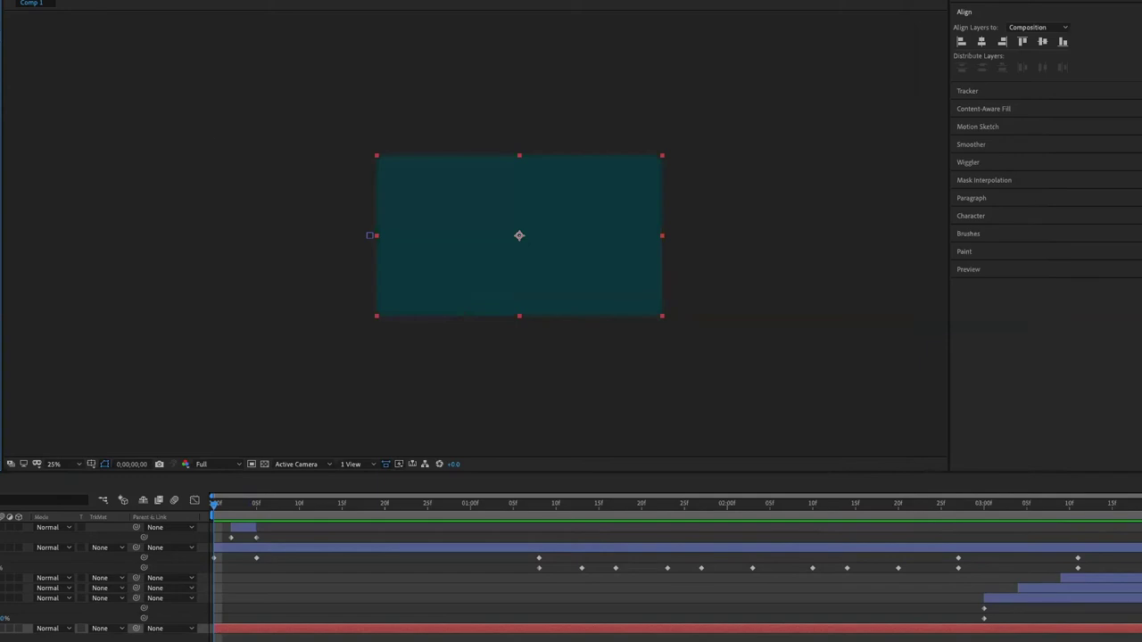
- Return to the start, play the rings animation, and scrub through Comp 2
click(282, 512)
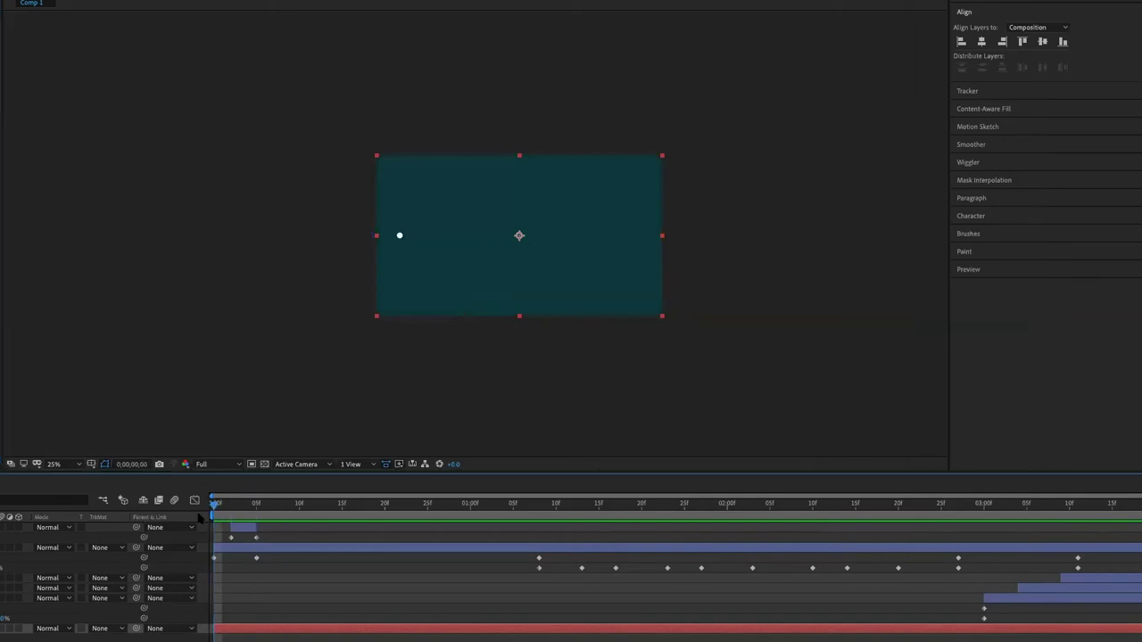
key(F2)
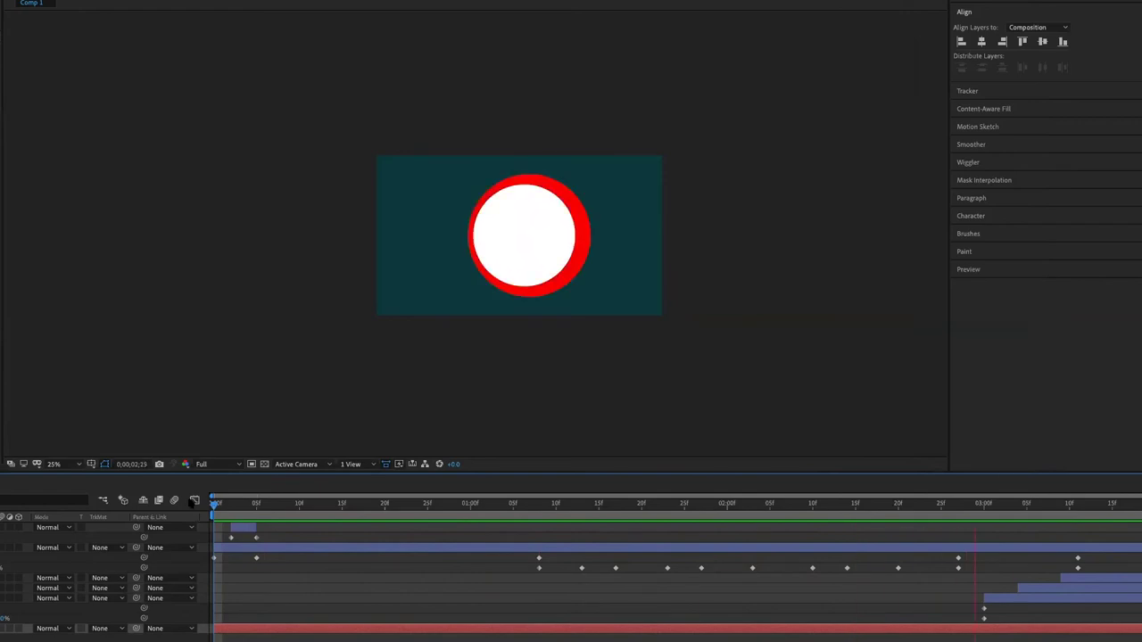
key(space)
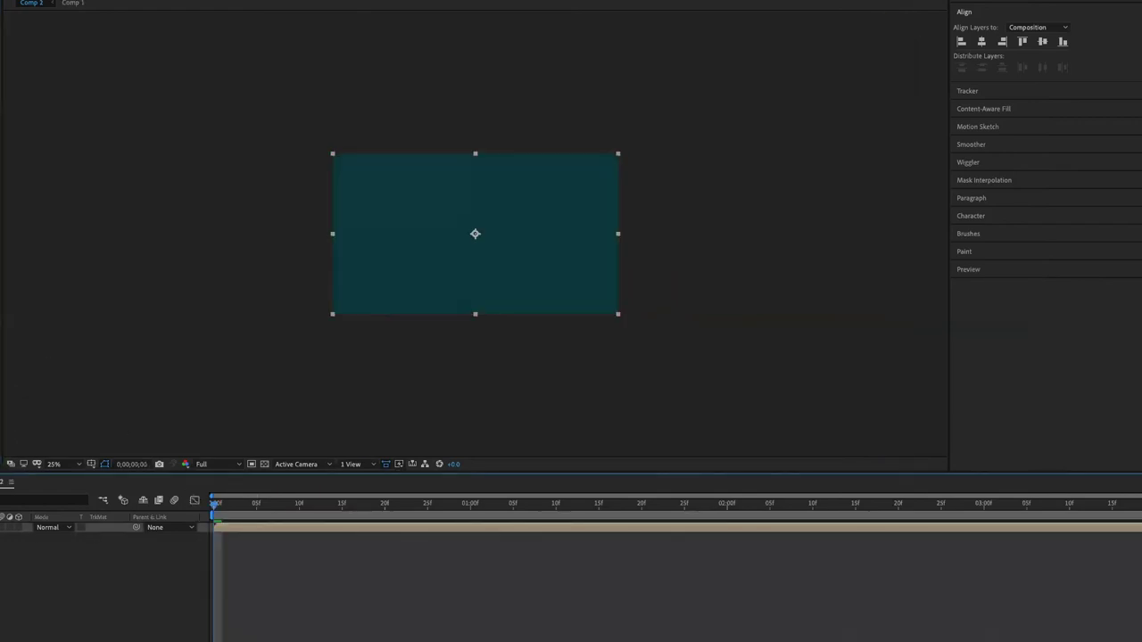
drag(461, 528, 1105, 527)
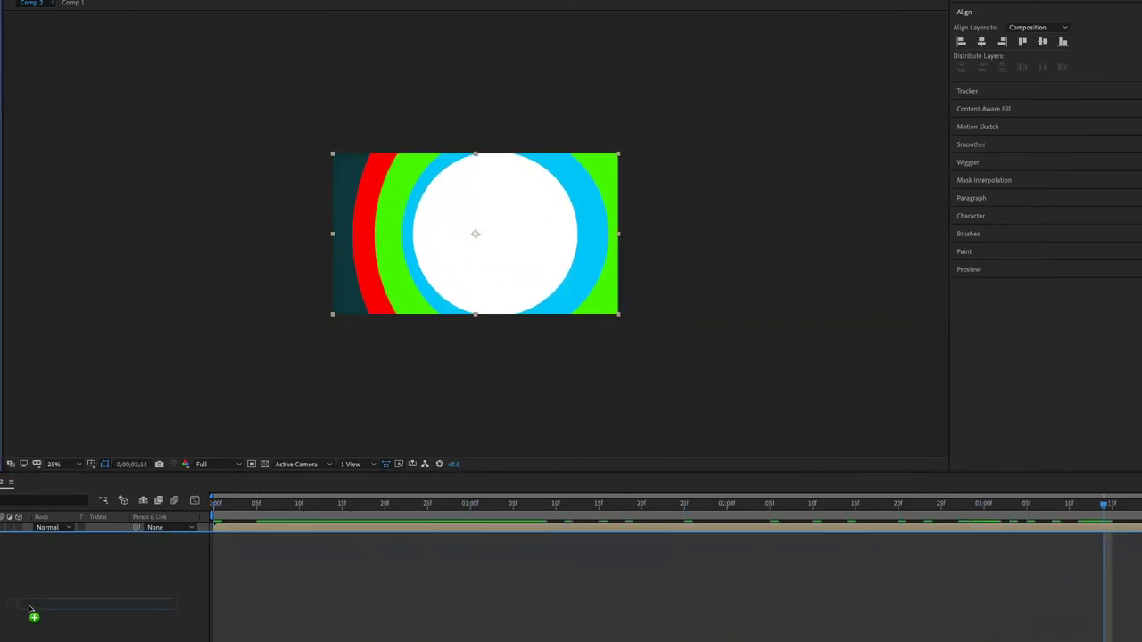
- Add a second layer to Comp 2, preview the rings, and set the viewer to 50%
drag(111, 599, 31, 607)
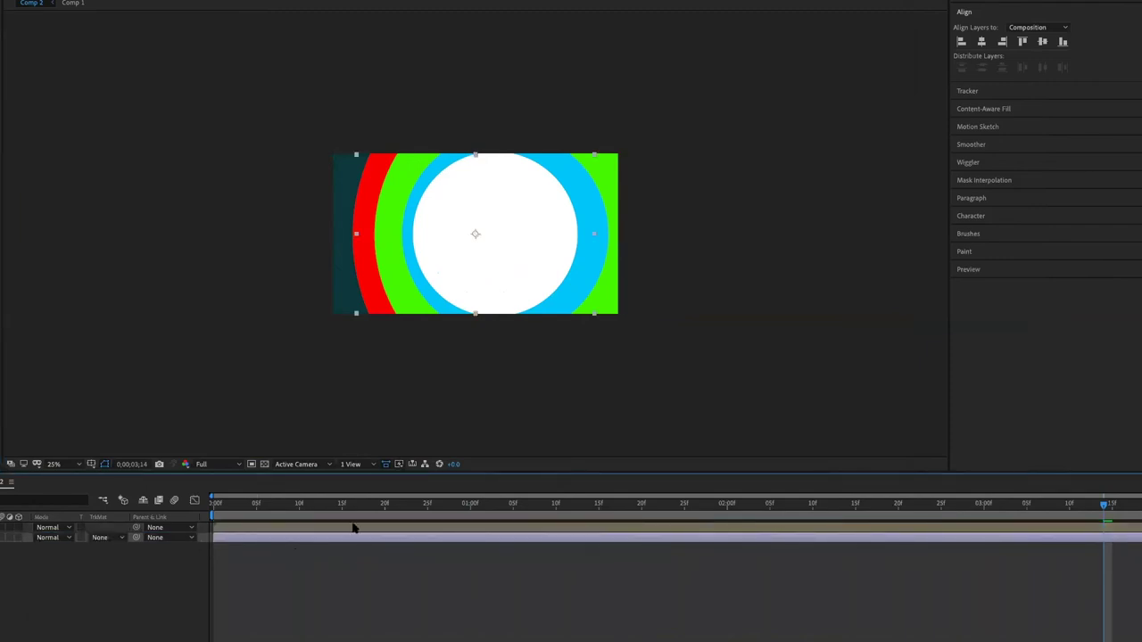
key(space)
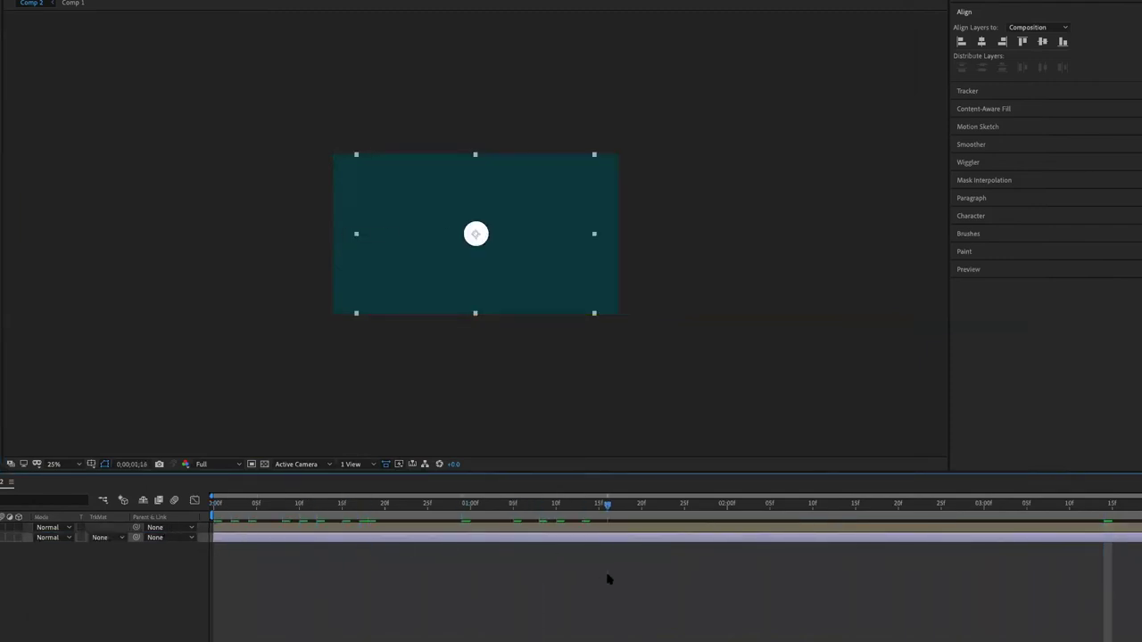
mouse_move(1038, 516)
mouse_down()
mouse_move(916, 518)
mouse_move(1075, 526)
mouse_up()
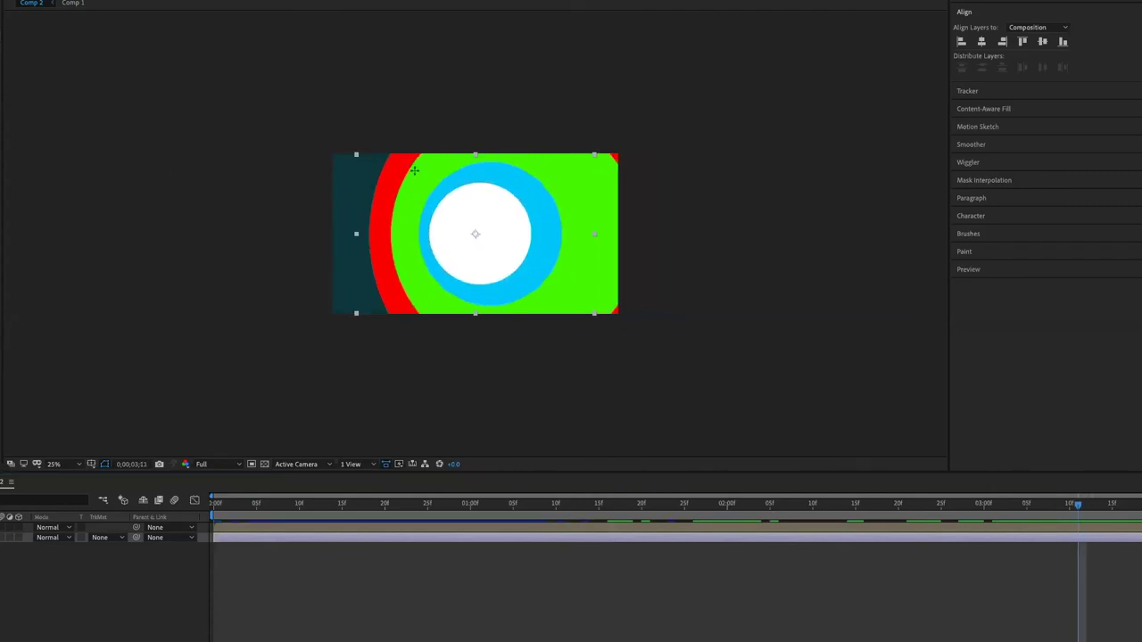
key(period)
key(period)
key(period)
key(comma)
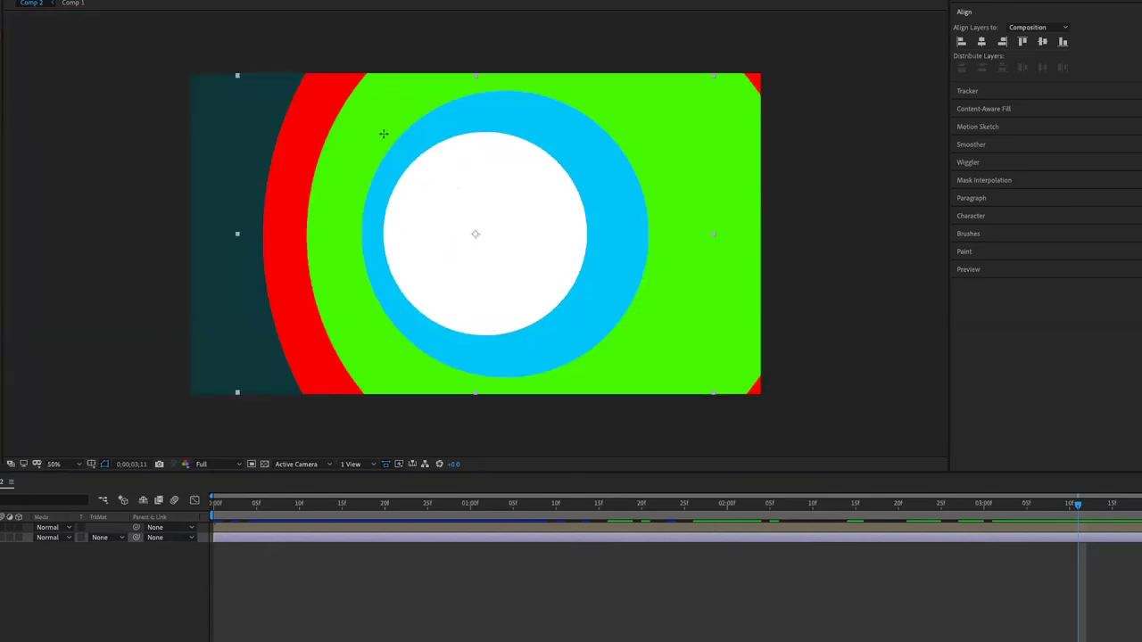
- Draw circular ellipse masks over the white circle and the photo
drag(382, 134, 525, 316)
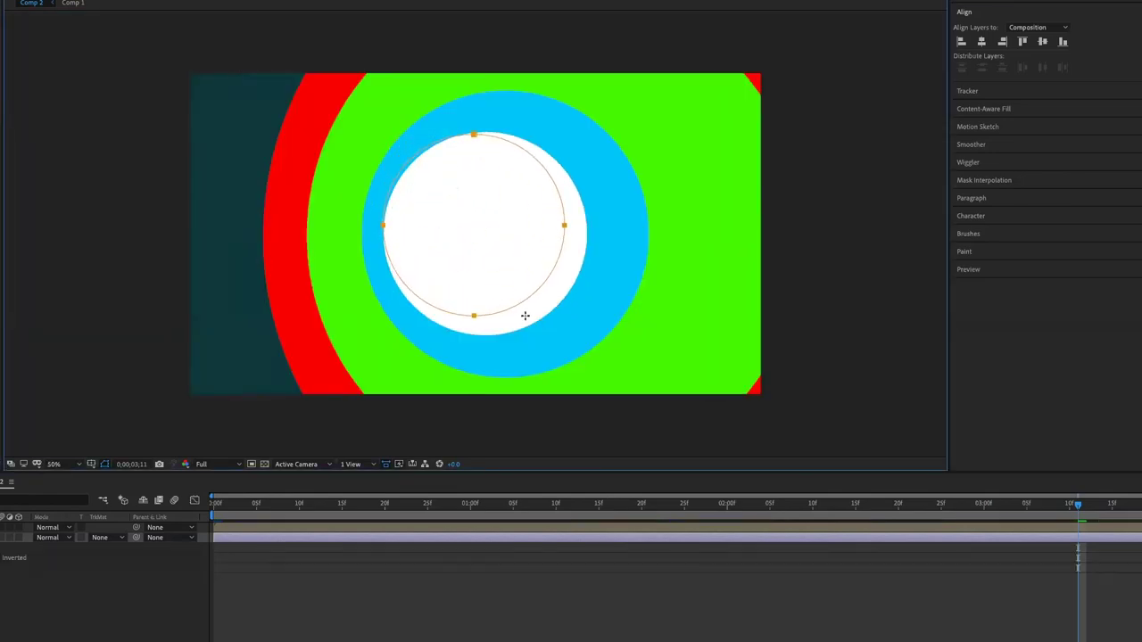
click(555, 527)
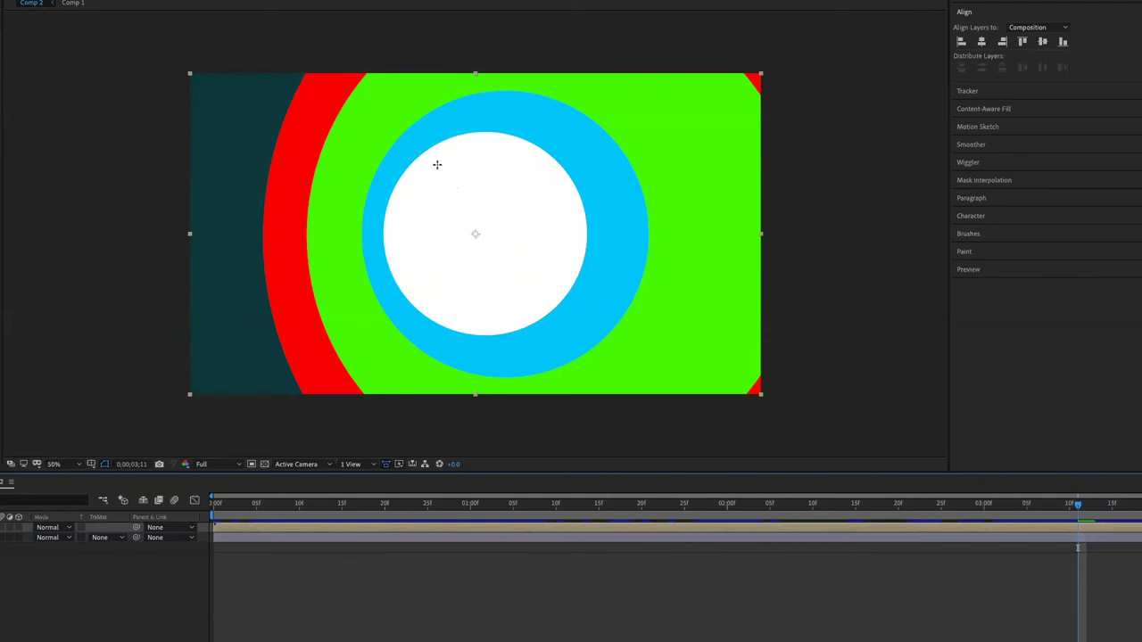
drag(385, 135, 585, 336)
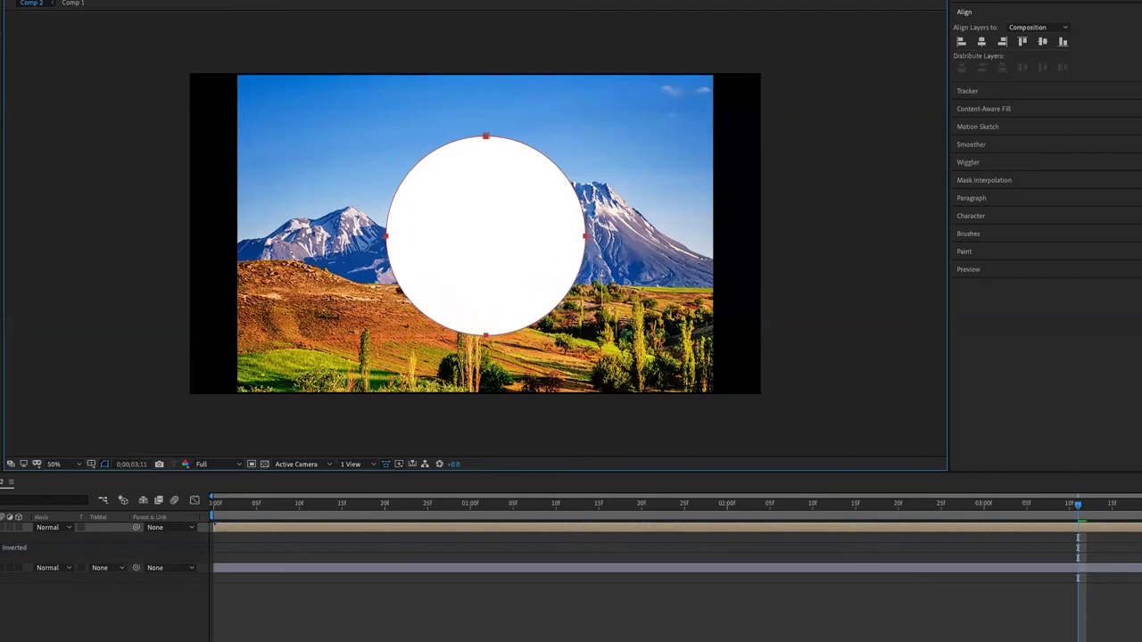
- Scale the mountain photo to fill the frame and scrub the animation up to 3;16
click(626, 574)
drag(714, 399, 795, 423)
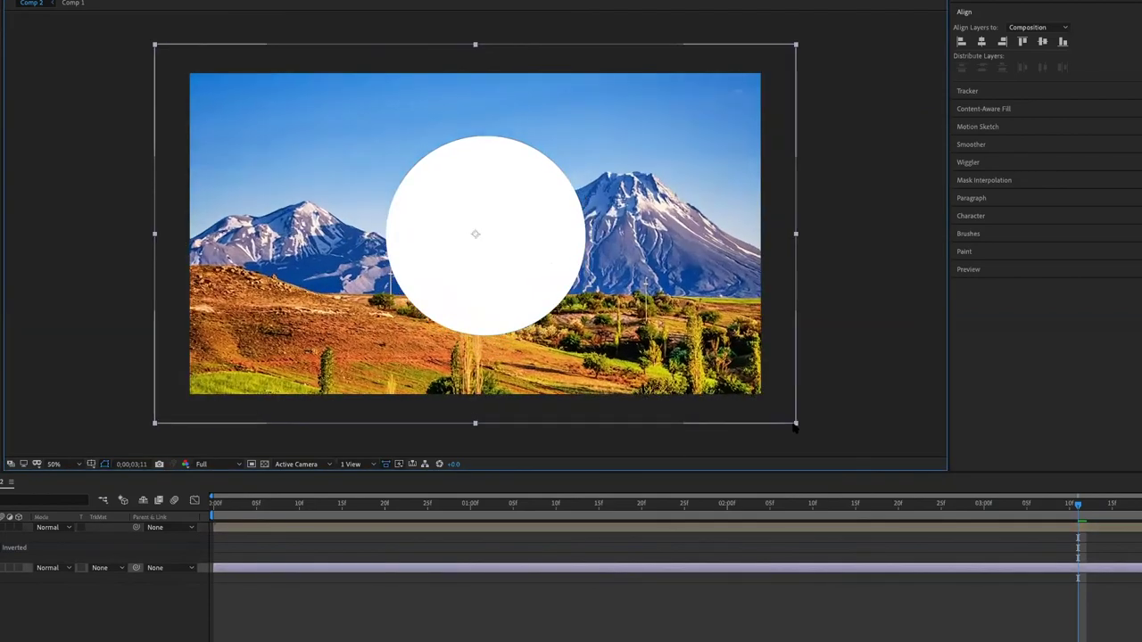
drag(1026, 505, 233, 513)
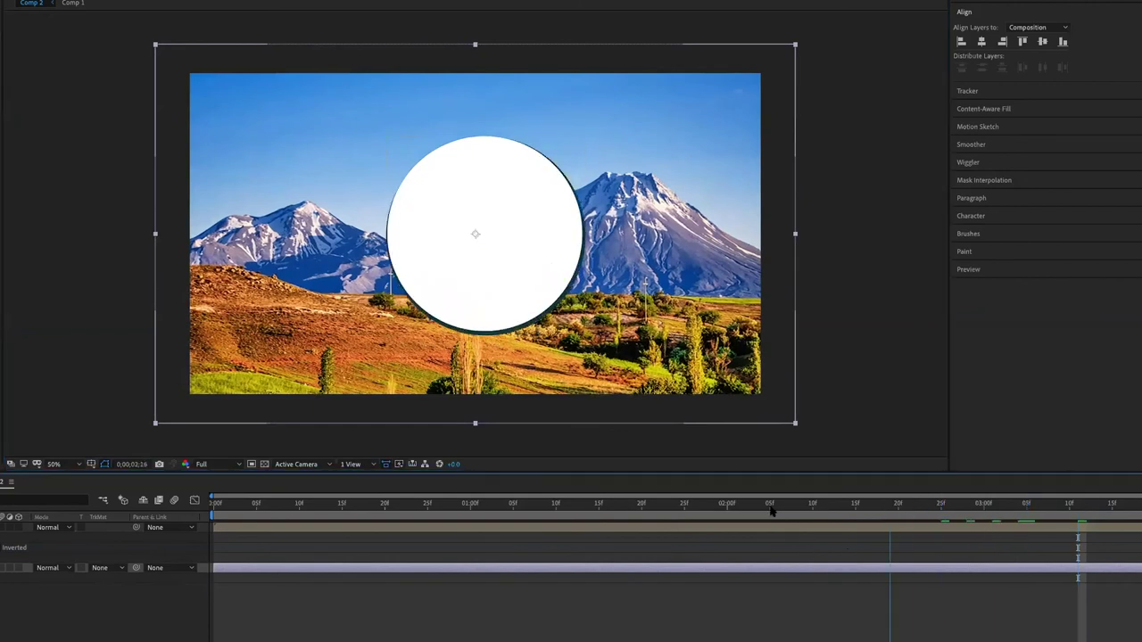
drag(654, 563, 1066, 559)
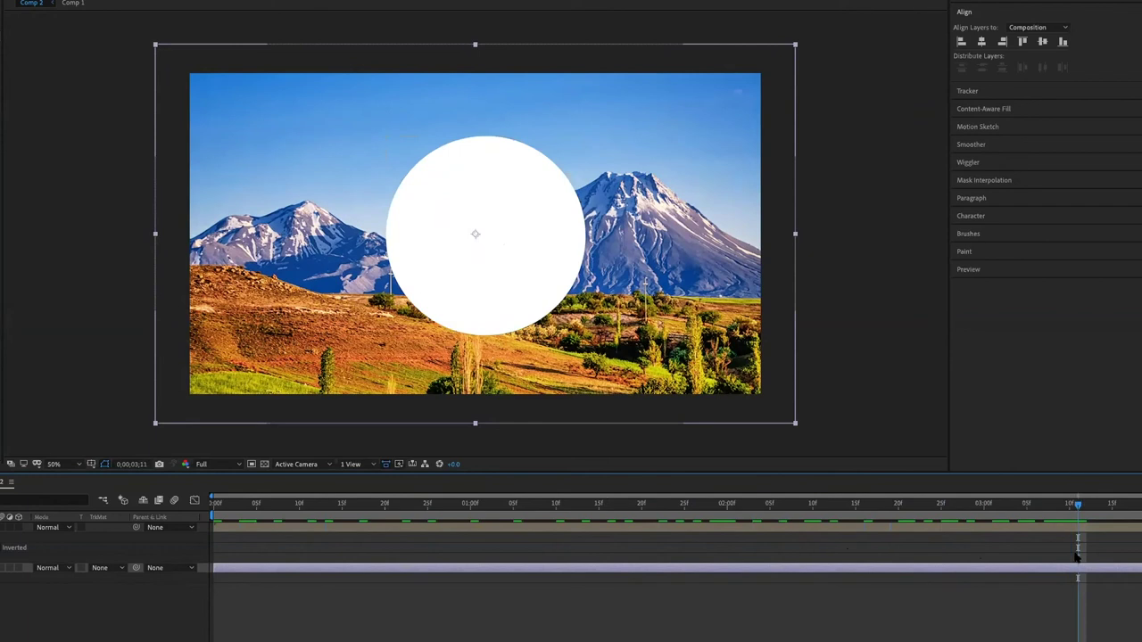
click(485, 268)
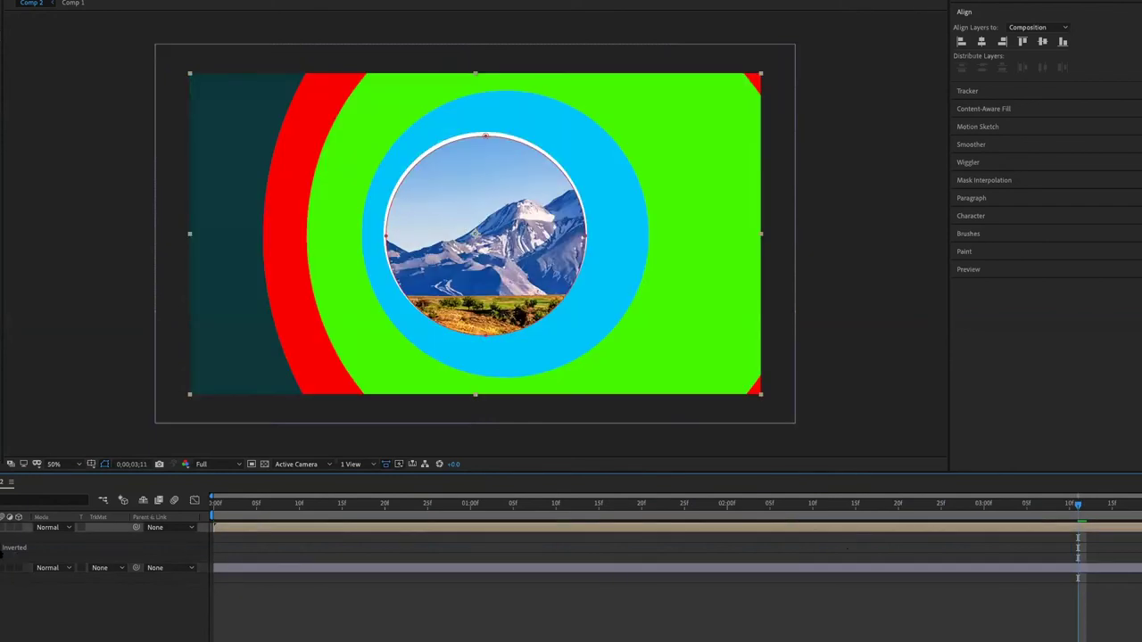
click(562, 304)
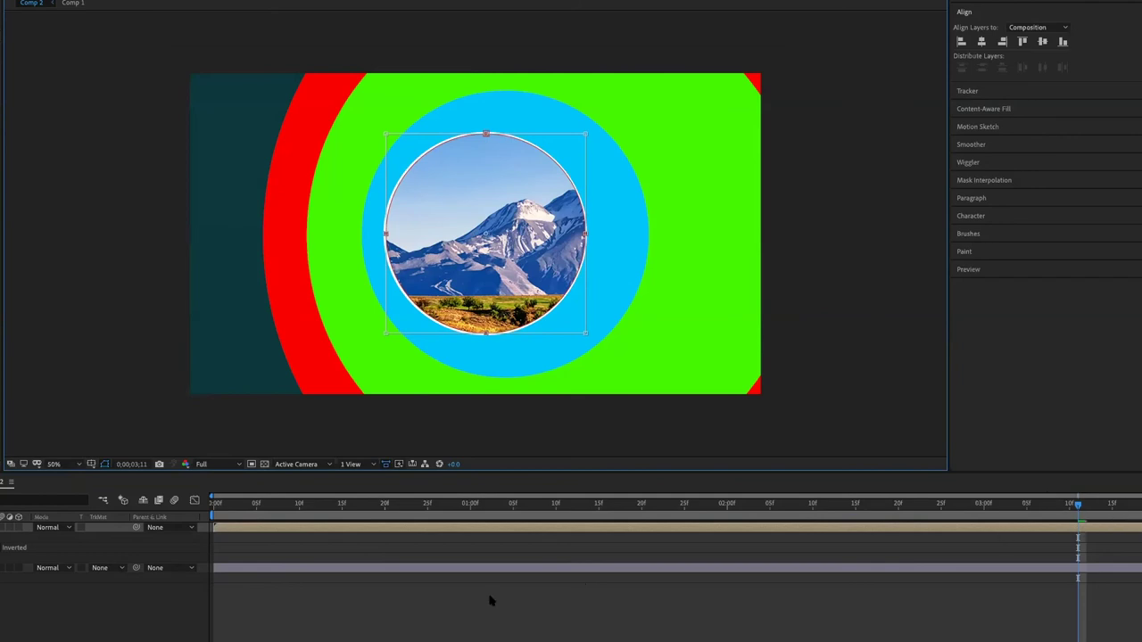
- Reveal the mask properties and enlarge the photo's circular mask beyond the frame
key(m)
key(m)
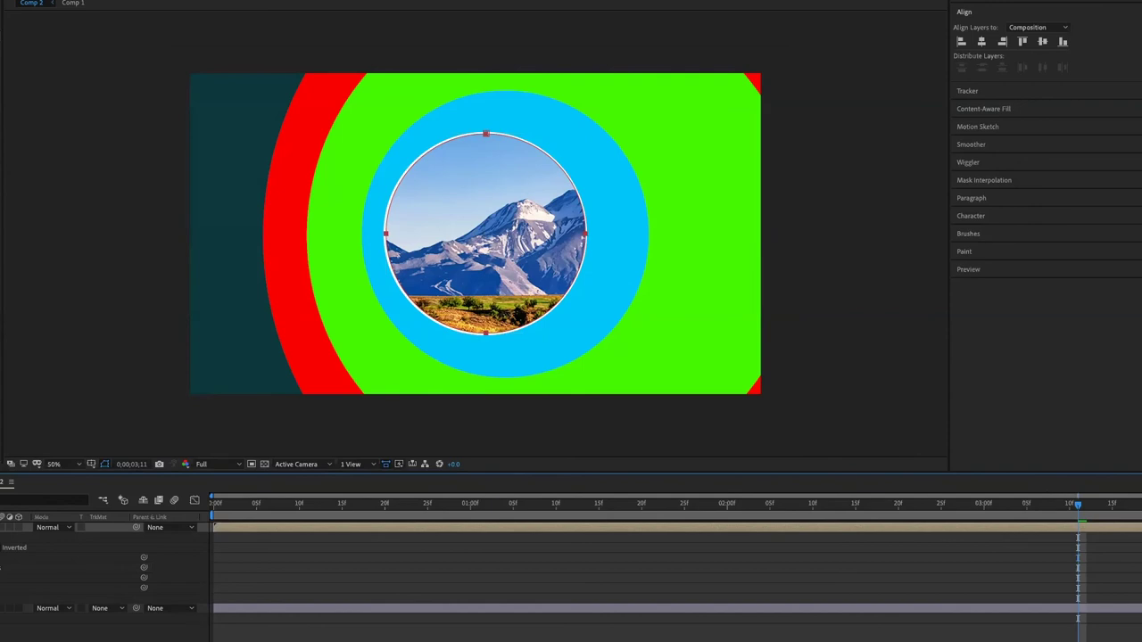
key(space)
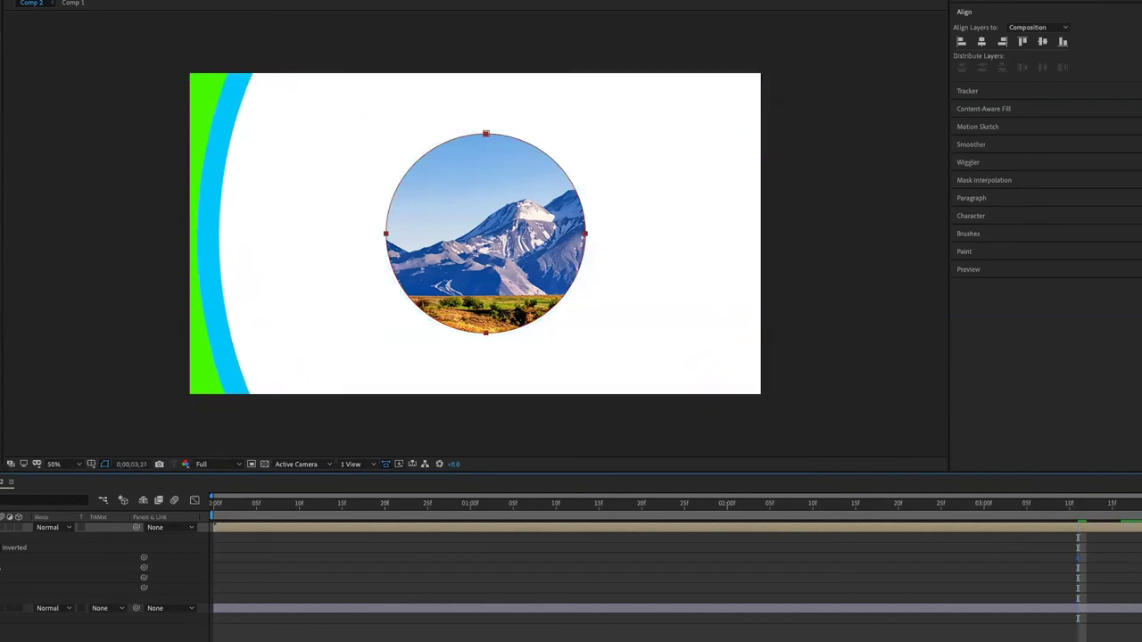
click(526, 335)
drag(590, 340, 935, 577)
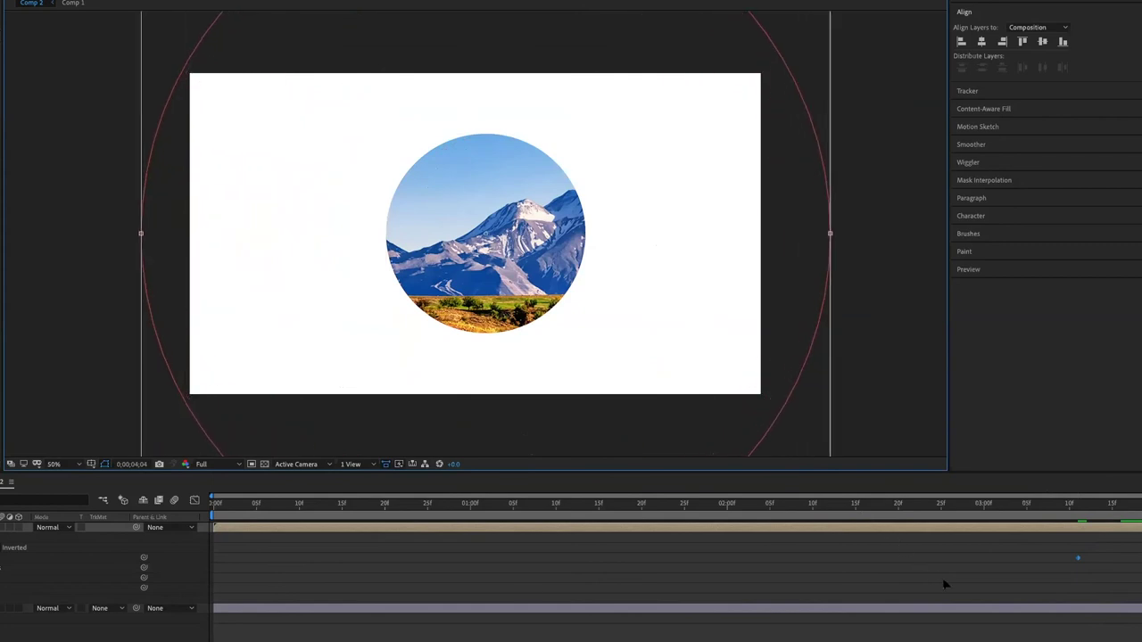
drag(935, 578, 963, 592)
key(Return)
drag(131, 199, 149, 202)
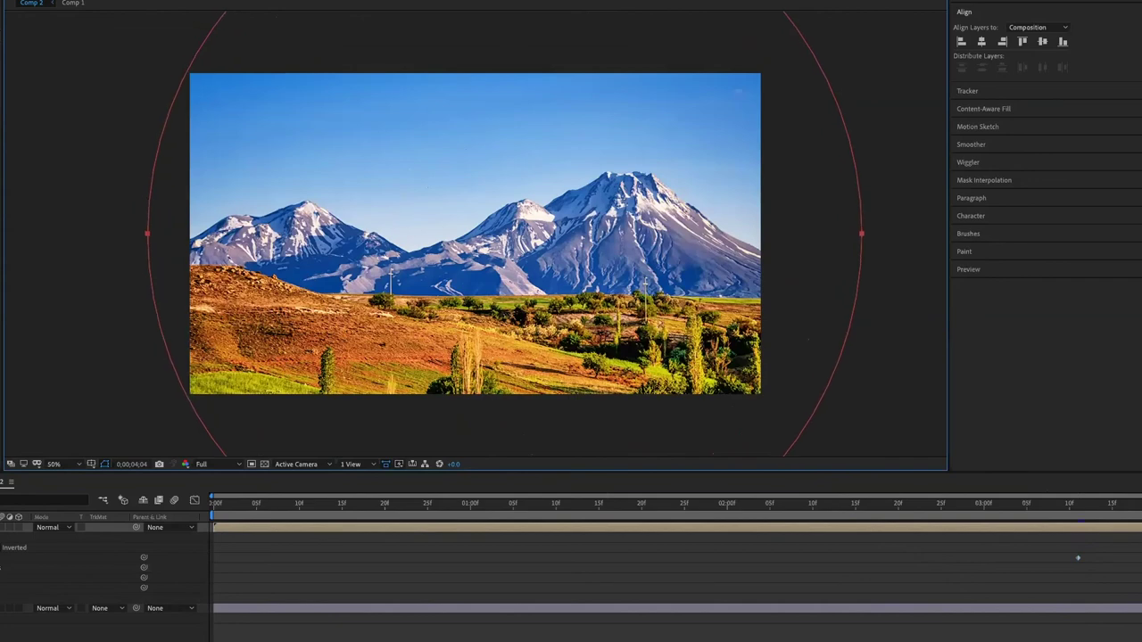
- At 4;04, free-transform the mask larger and centre it on the frame
drag(1129, 504, 1049, 505)
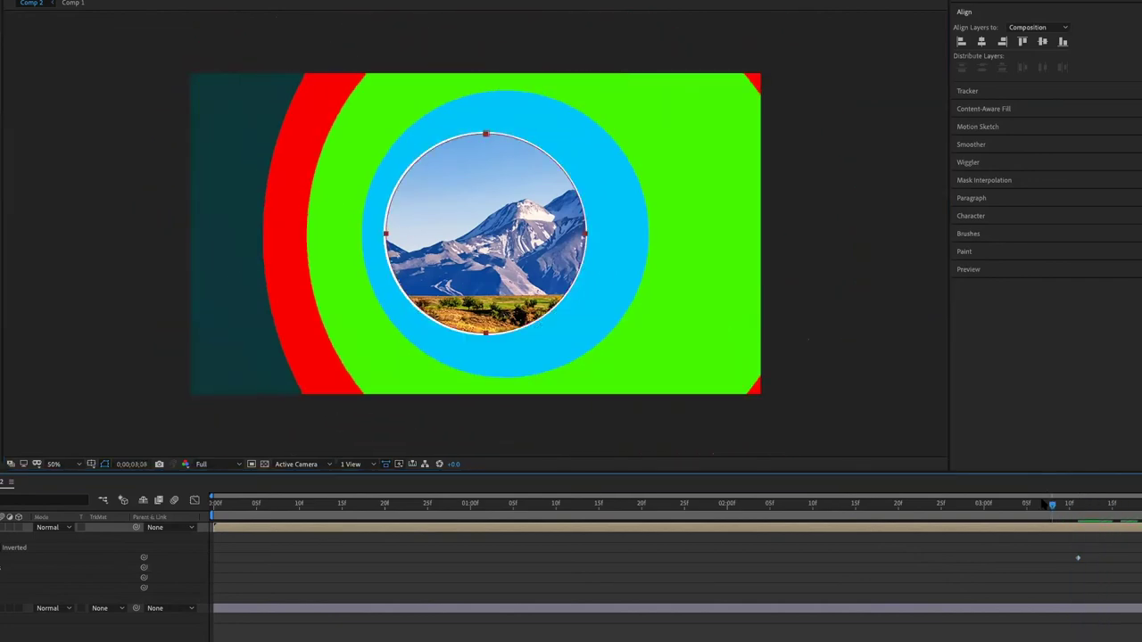
key(space)
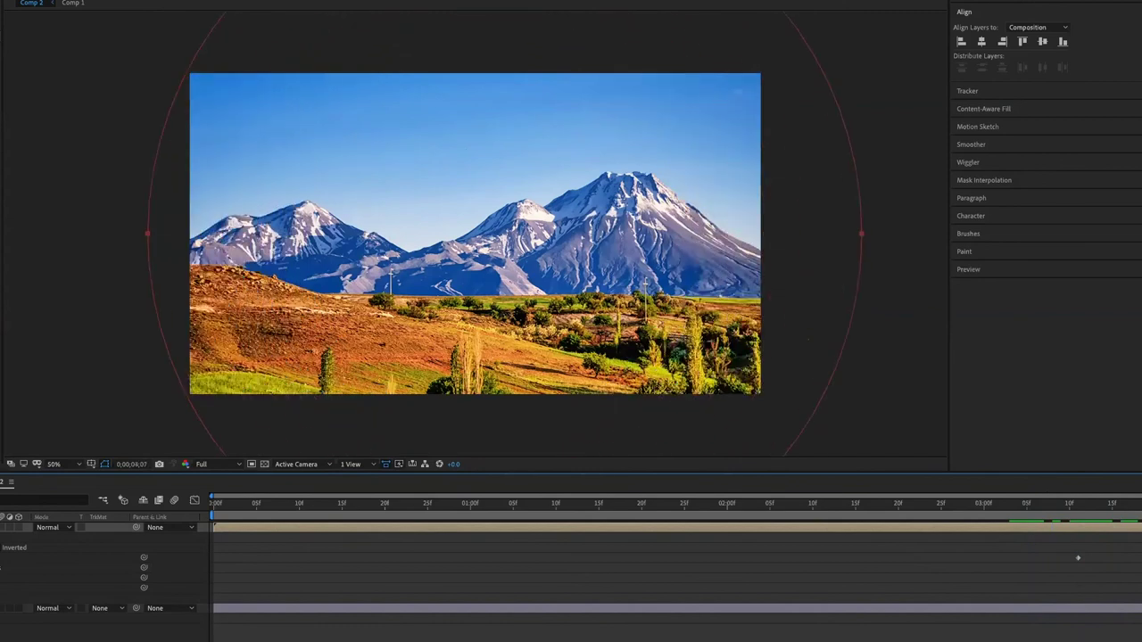
key(comma)
key(comma)
click(629, 348)
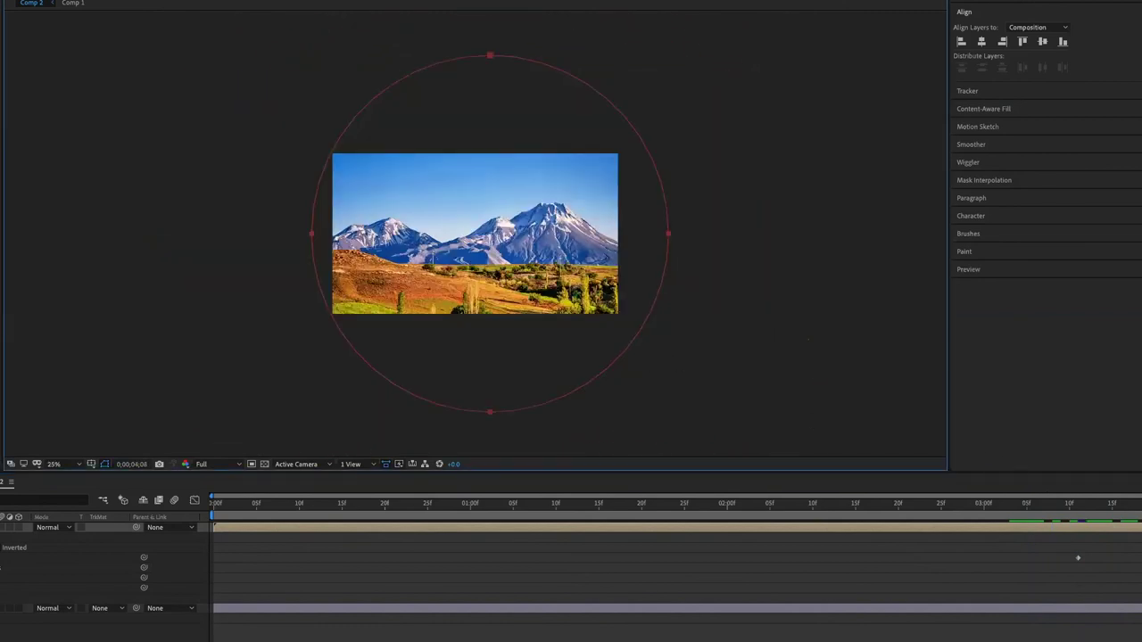
key(Page_Up)
key(Page_Up)
key(Page_Up)
double_click(610, 371)
drag(668, 412, 704, 446)
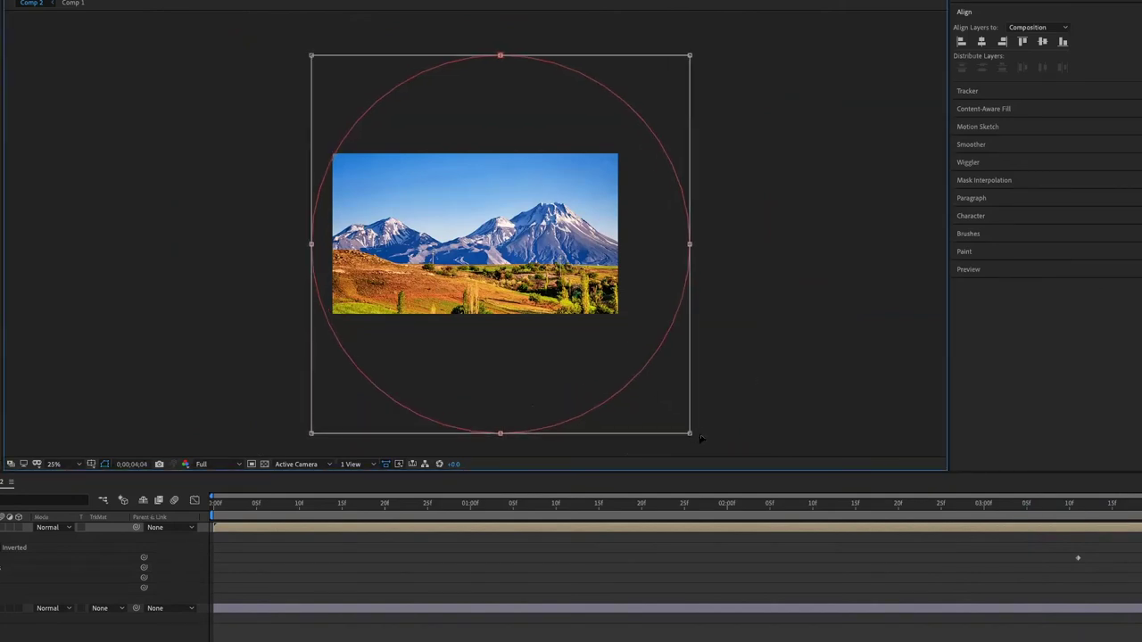
drag(628, 326, 658, 329)
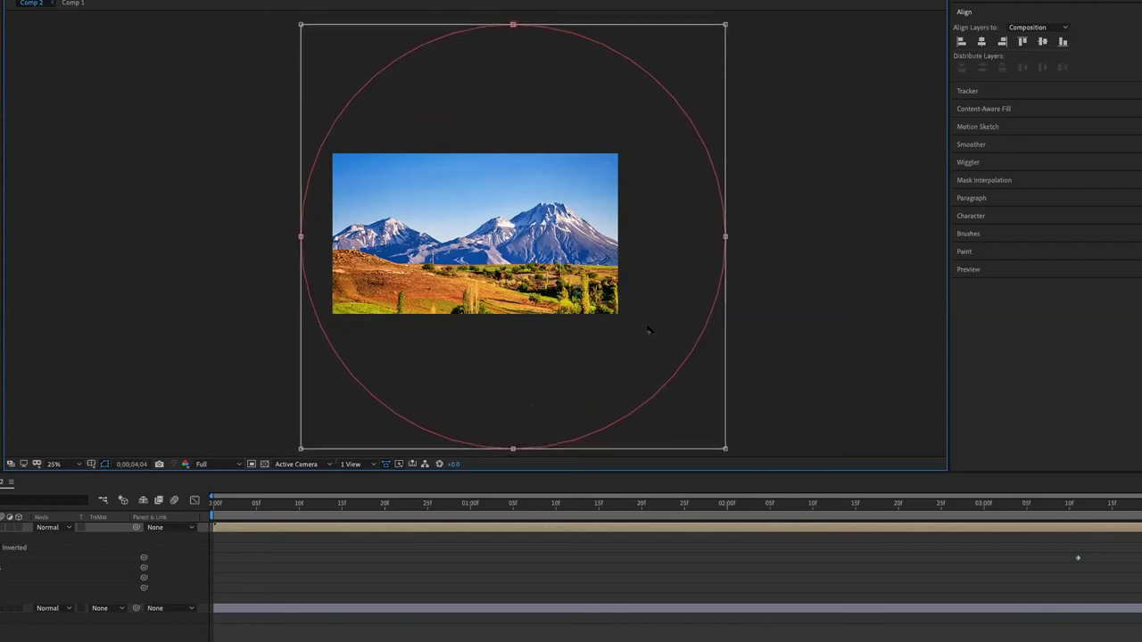
key(space)
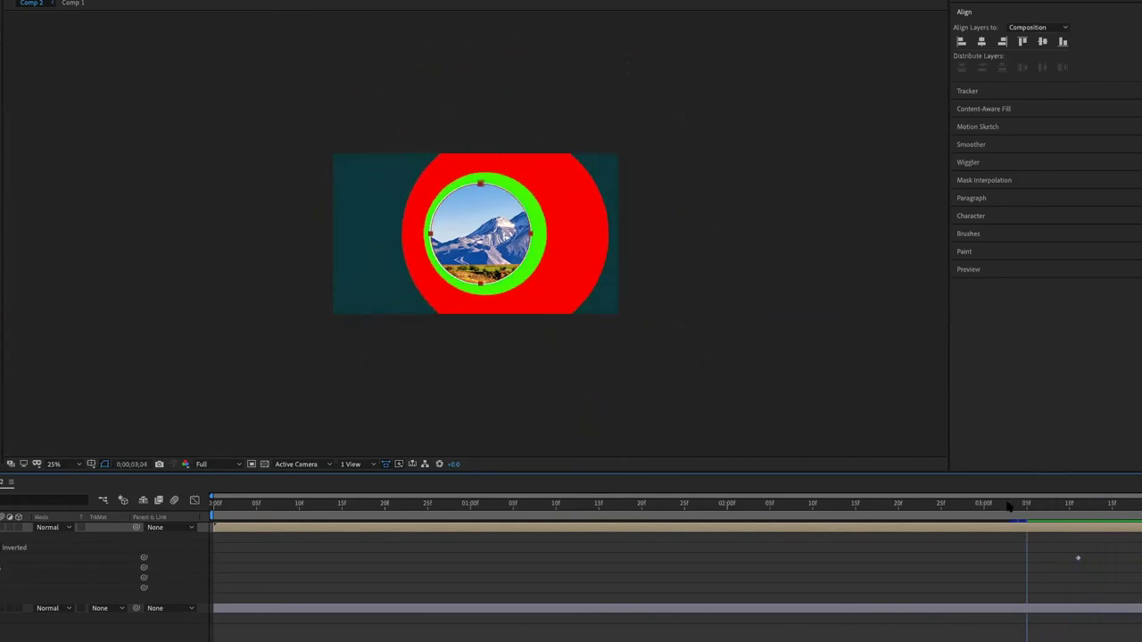
- Check frames 3;03–3;13, shrink the circle layer toward the centre, and return to the start
drag(1078, 505, 1083, 505)
key(period)
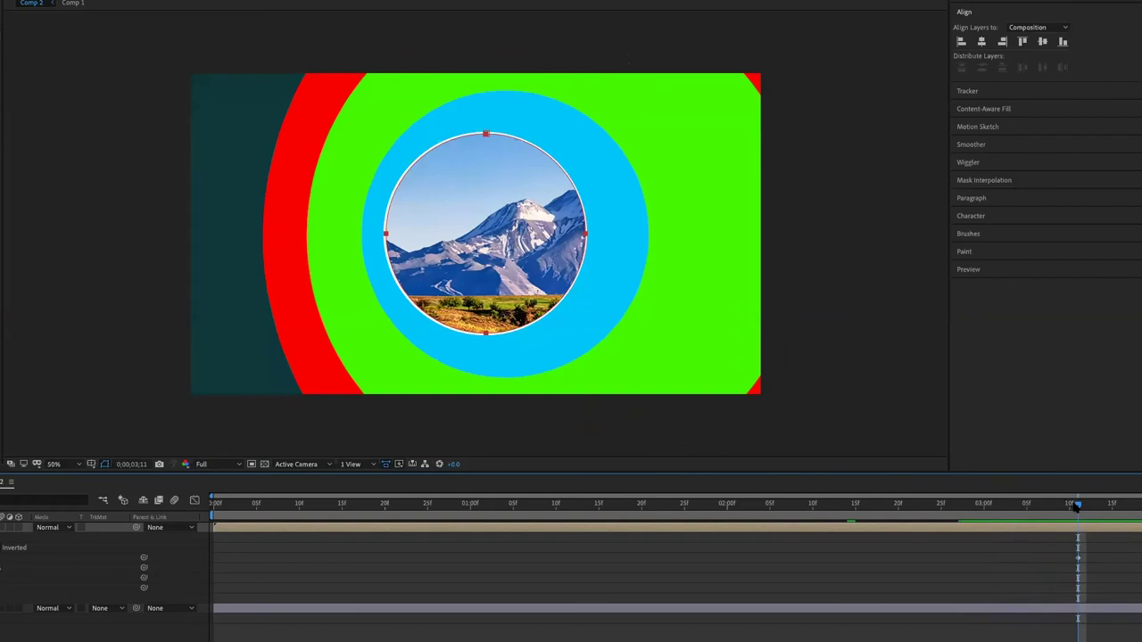
drag(1073, 506, 1070, 509)
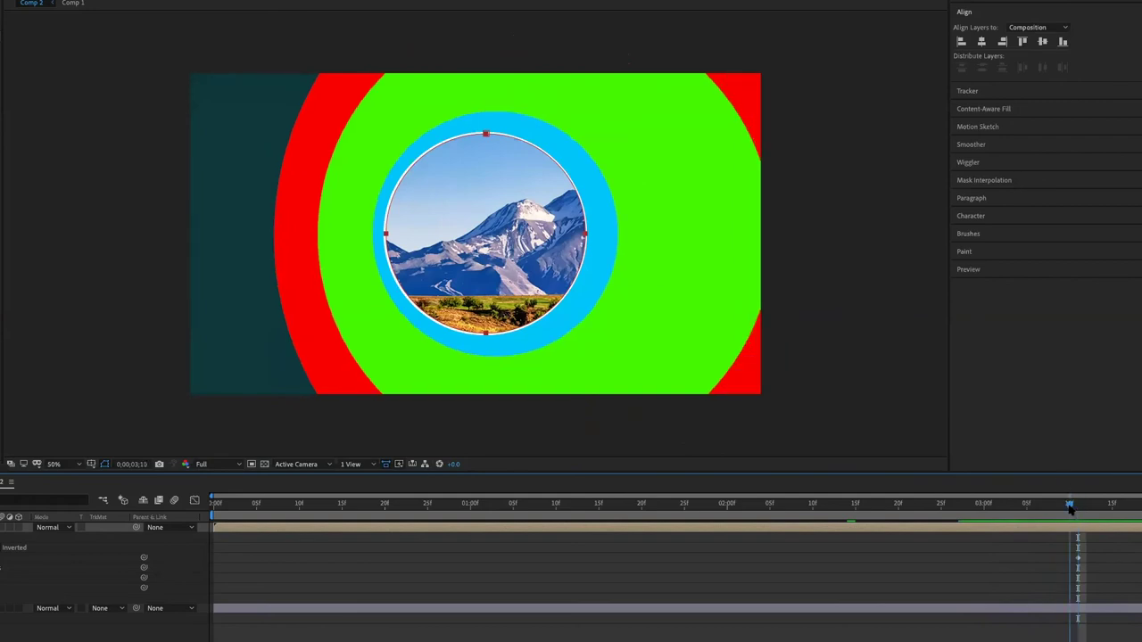
drag(1065, 516, 983, 506)
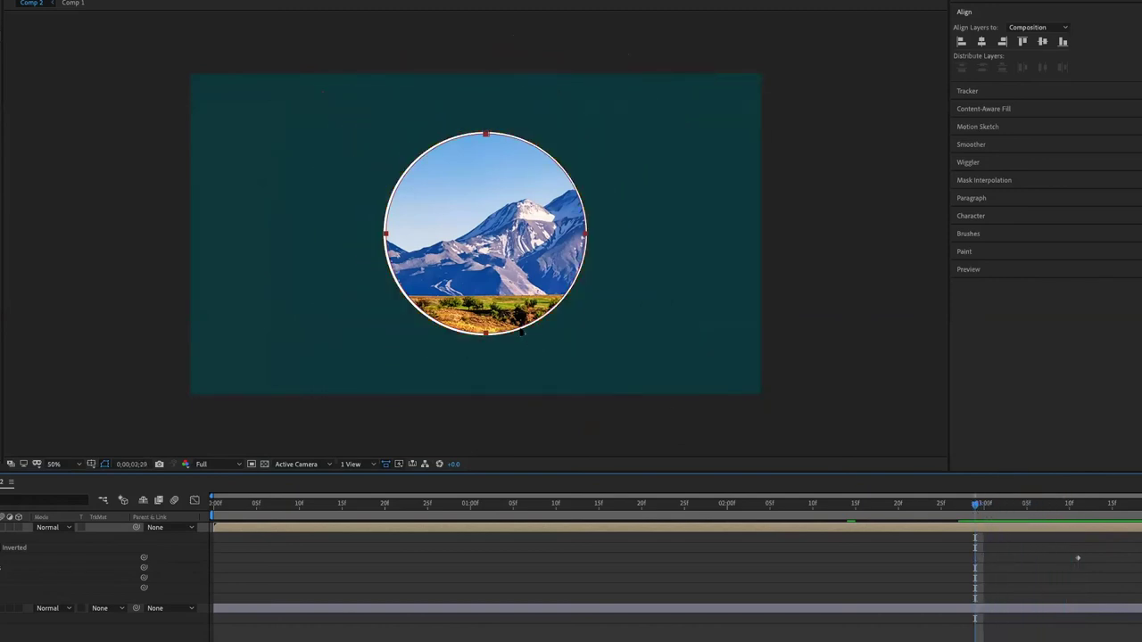
click(521, 323)
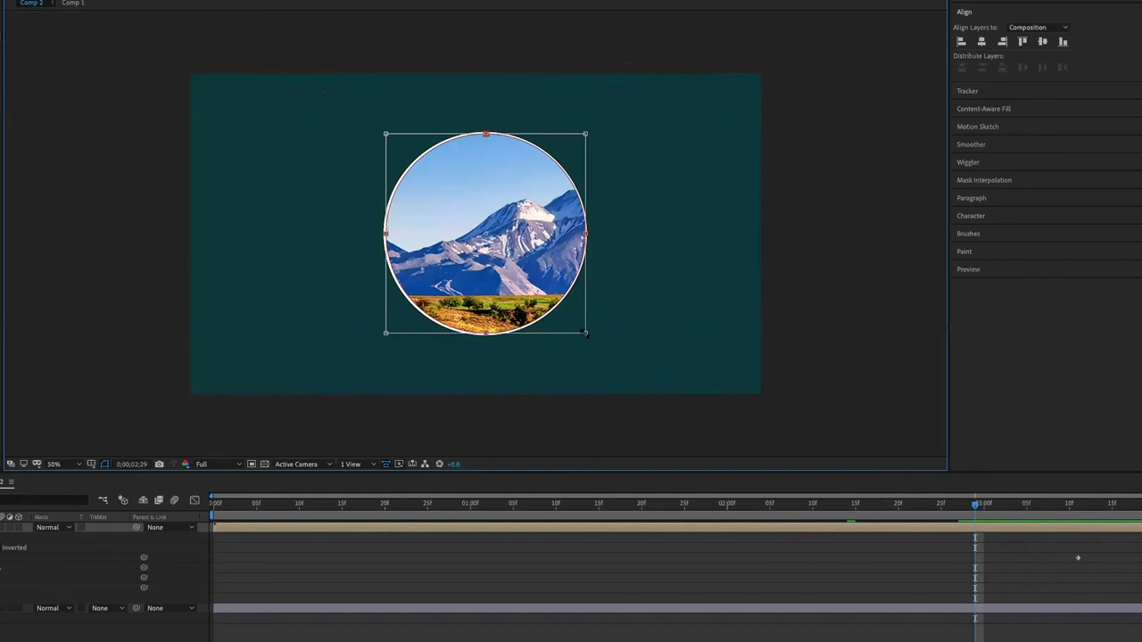
drag(585, 332, 502, 278)
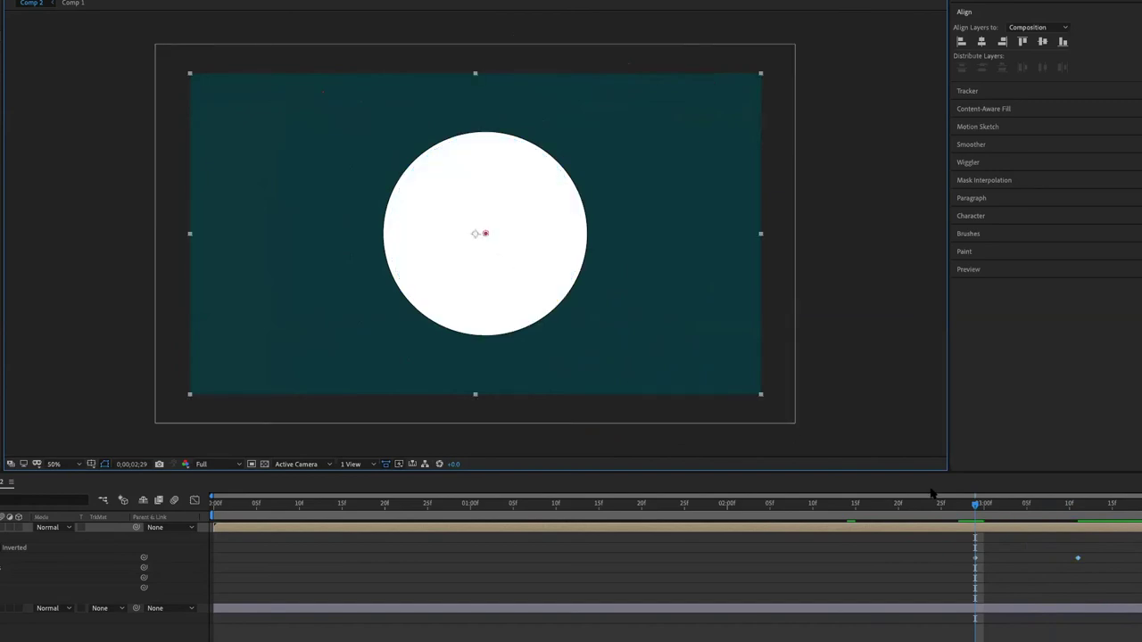
click(298, 503)
key(Home)
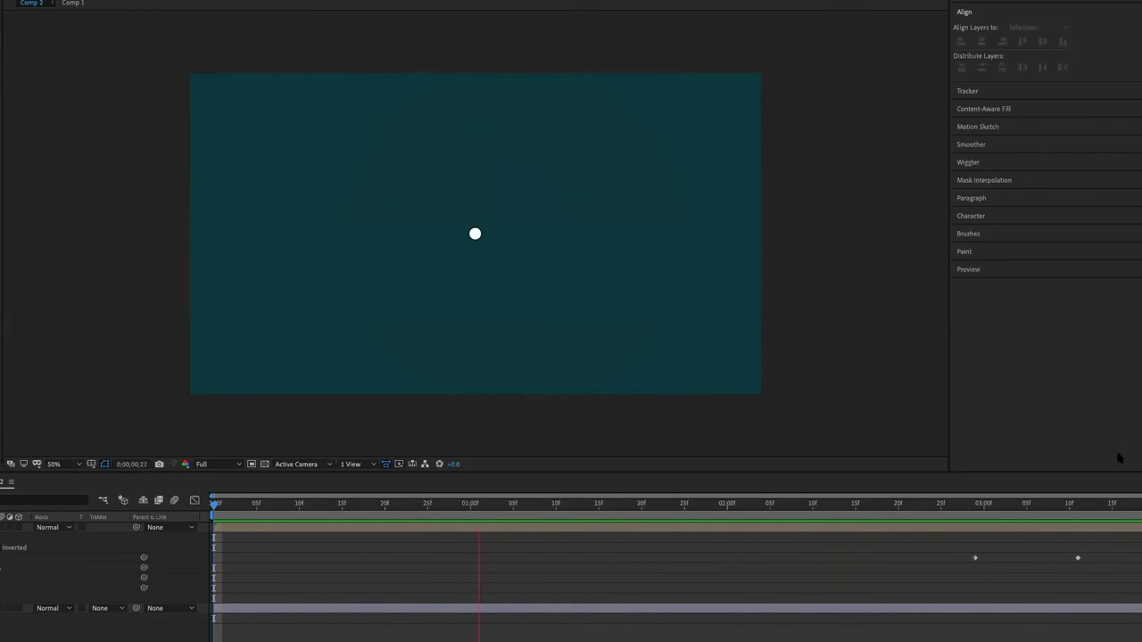
- Stop the preview at 0;00;03;14, select the layer and toggle the transparency checkerboard
click(1127, 509)
drag(1128, 509, 1104, 509)
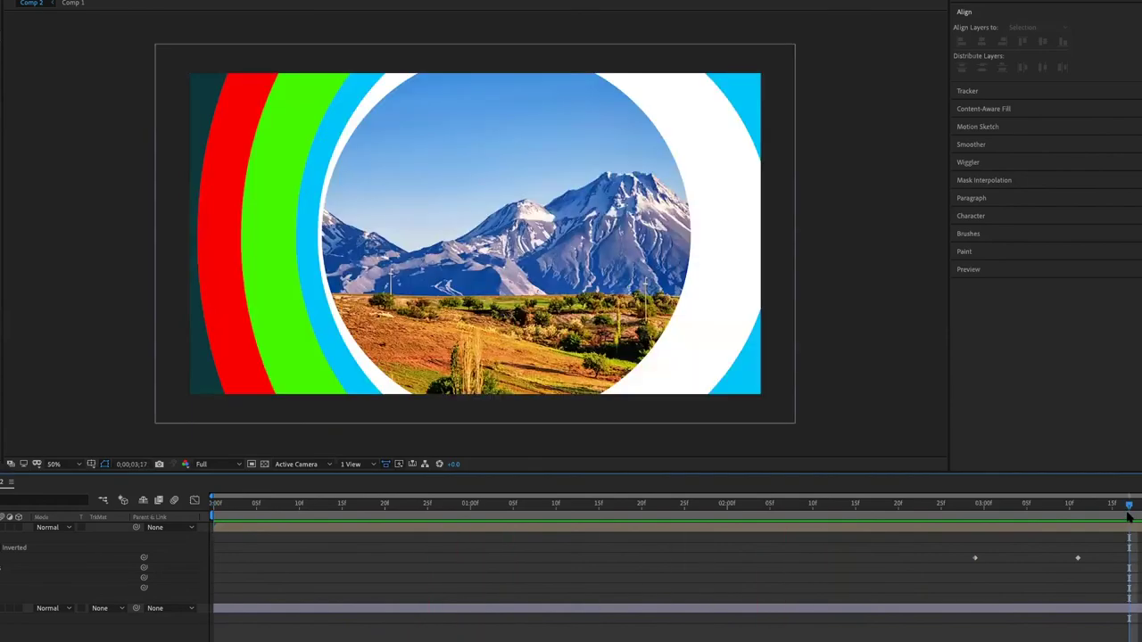
click(352, 556)
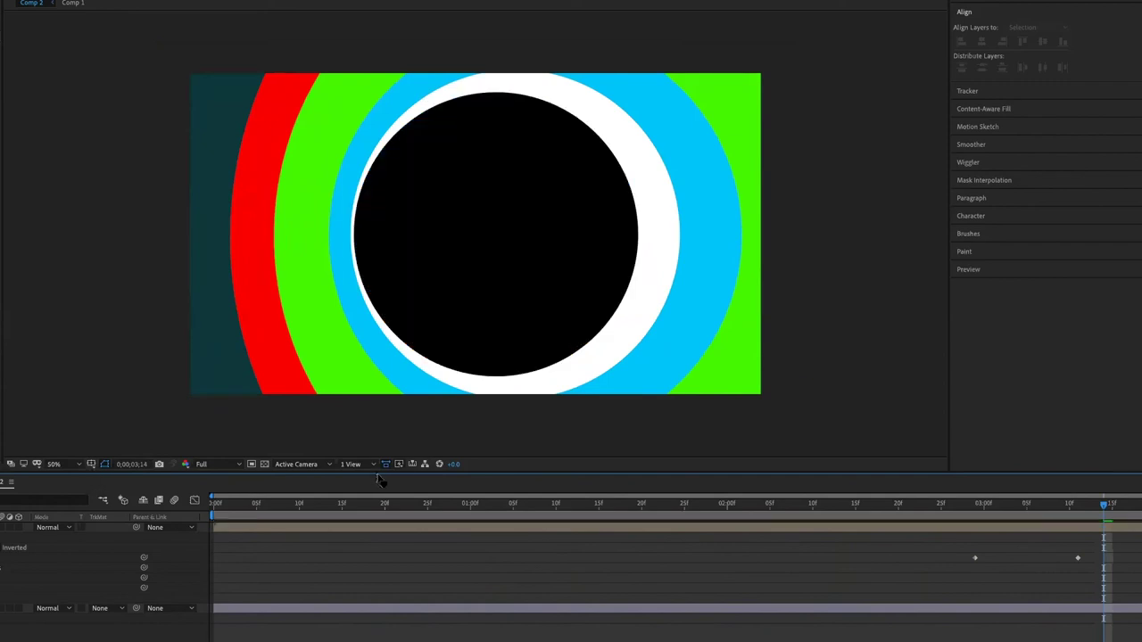
click(284, 463)
click(265, 464)
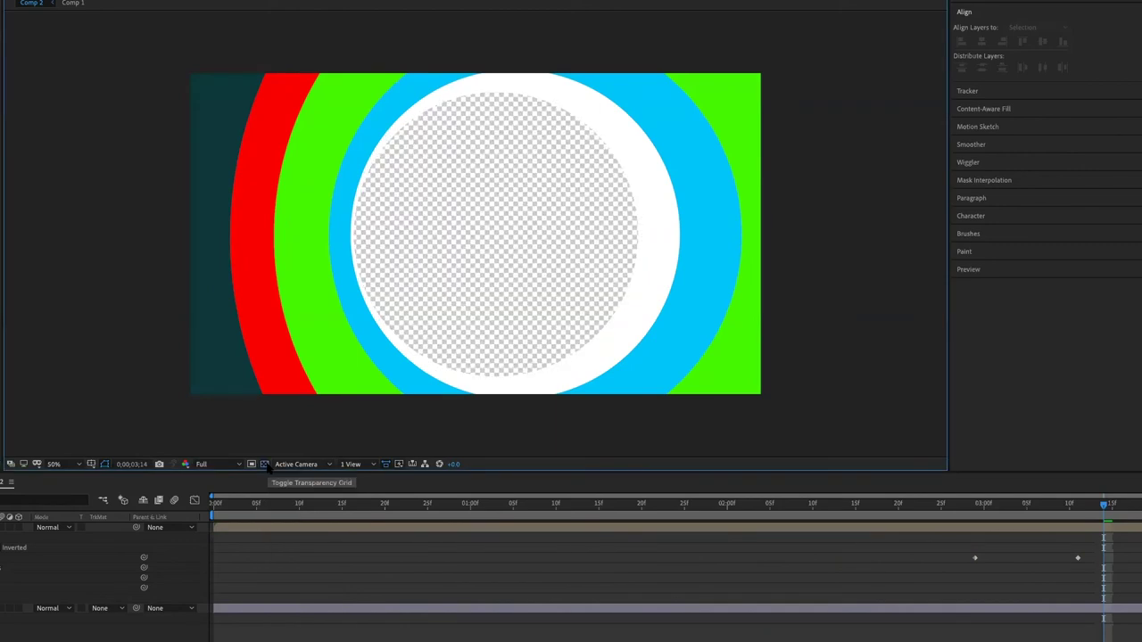
click(265, 464)
click(265, 464)
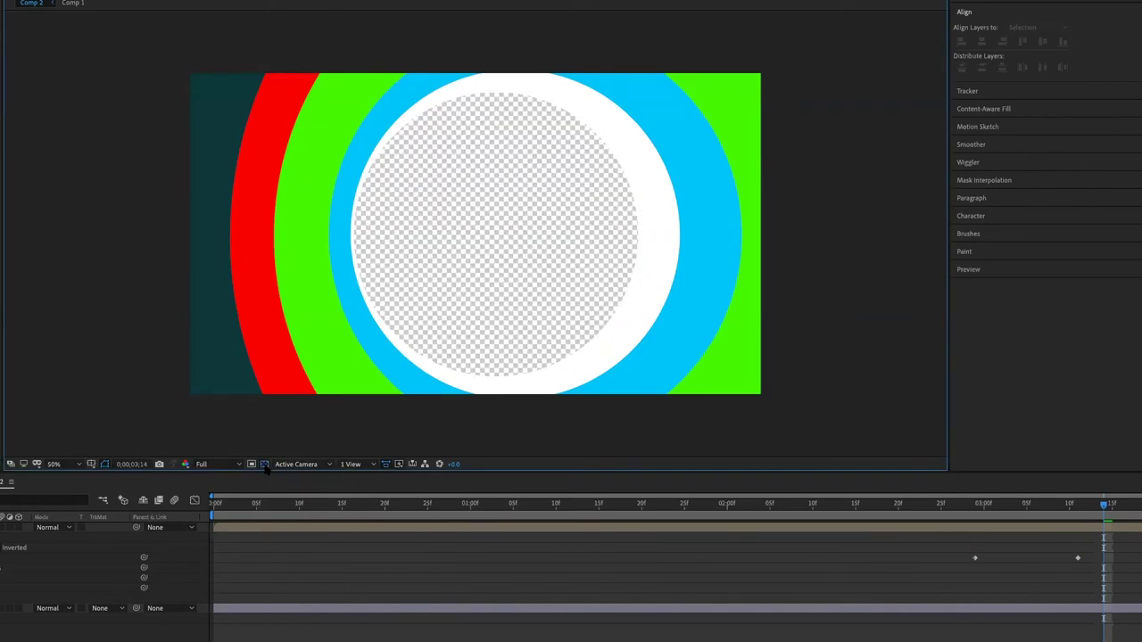
- Play the Comp 2 animation from the start and replay the circle transition around 3 seconds
drag(423, 505, 1086, 505)
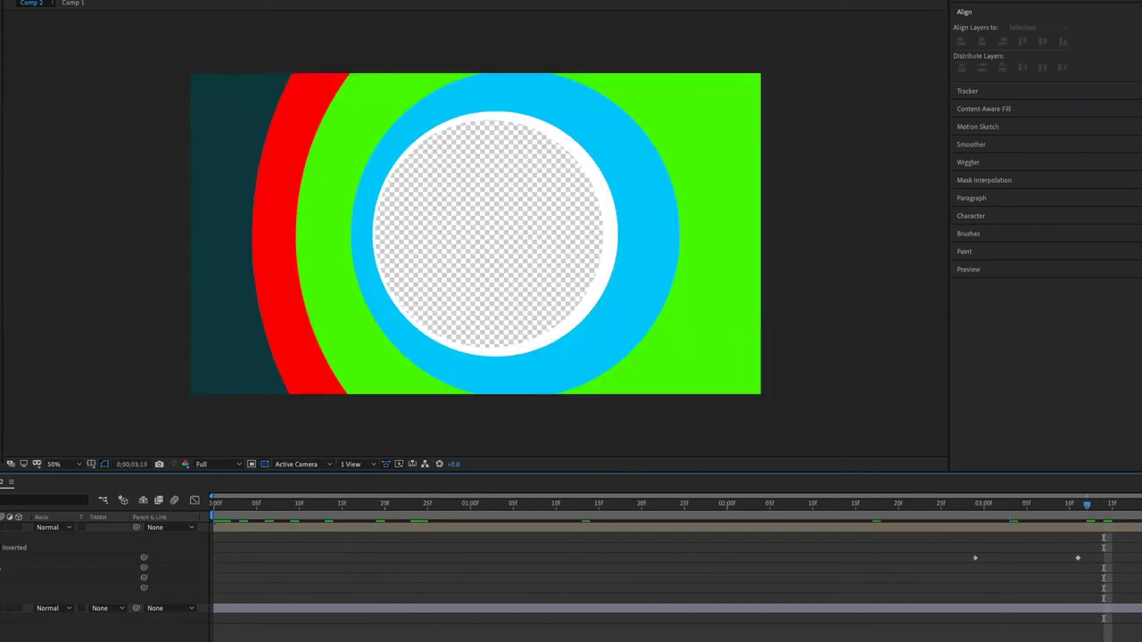
key(space)
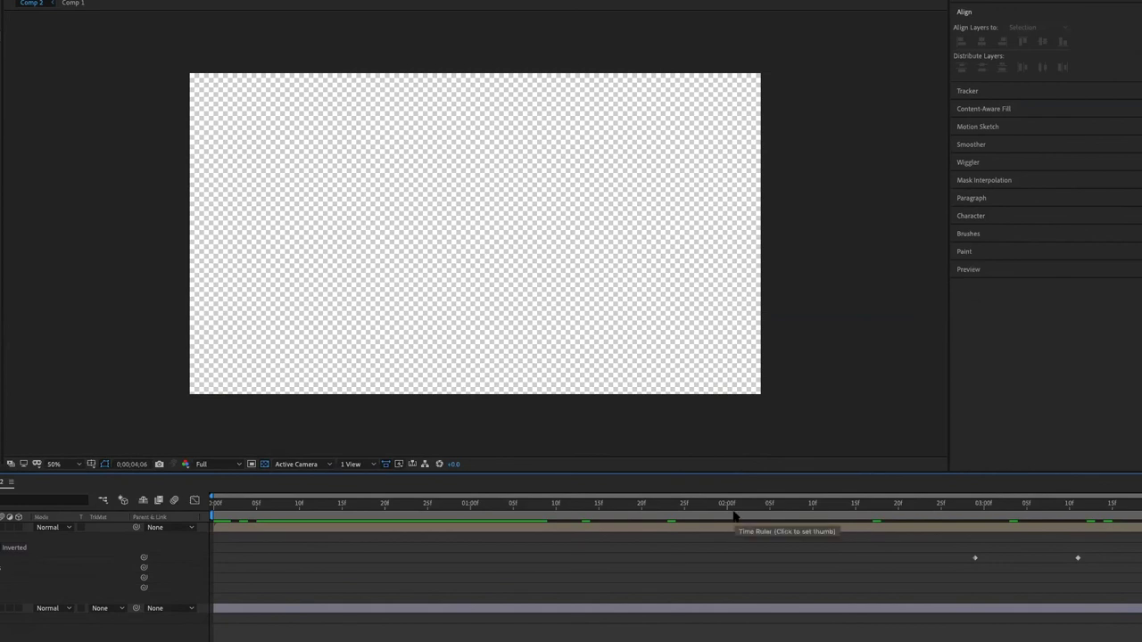
drag(735, 516, 995, 534)
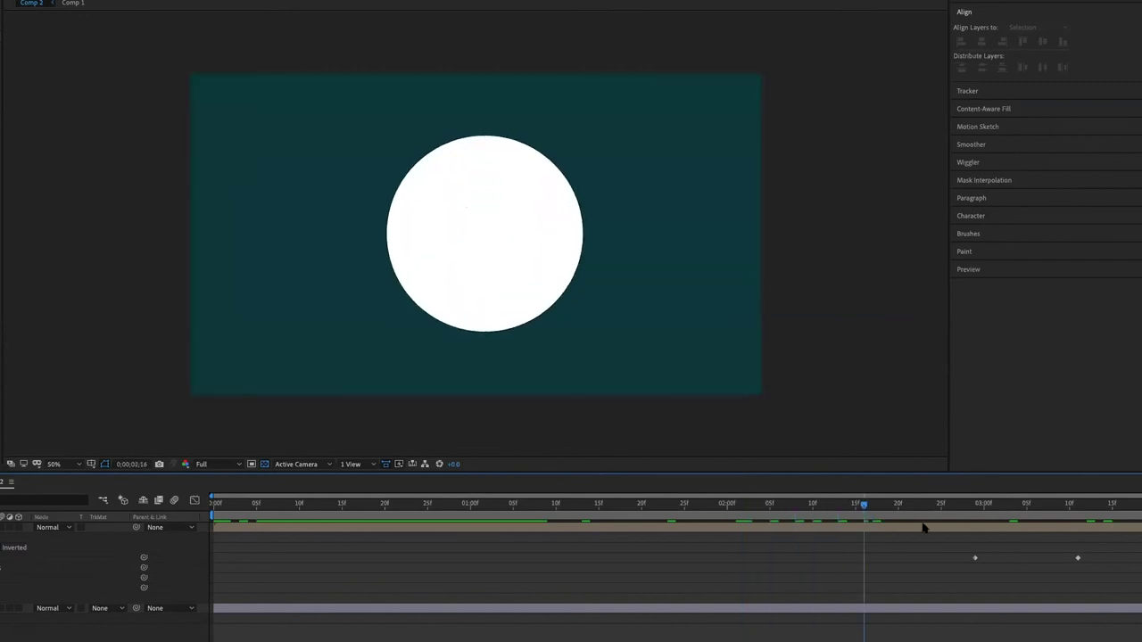
click(996, 534)
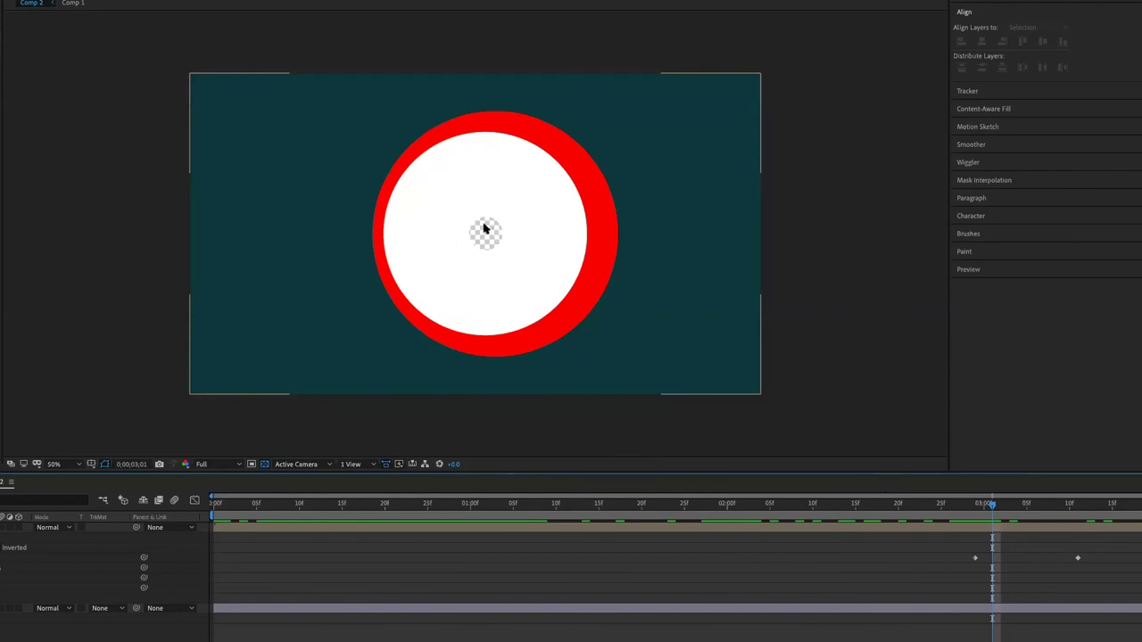
click(791, 413)
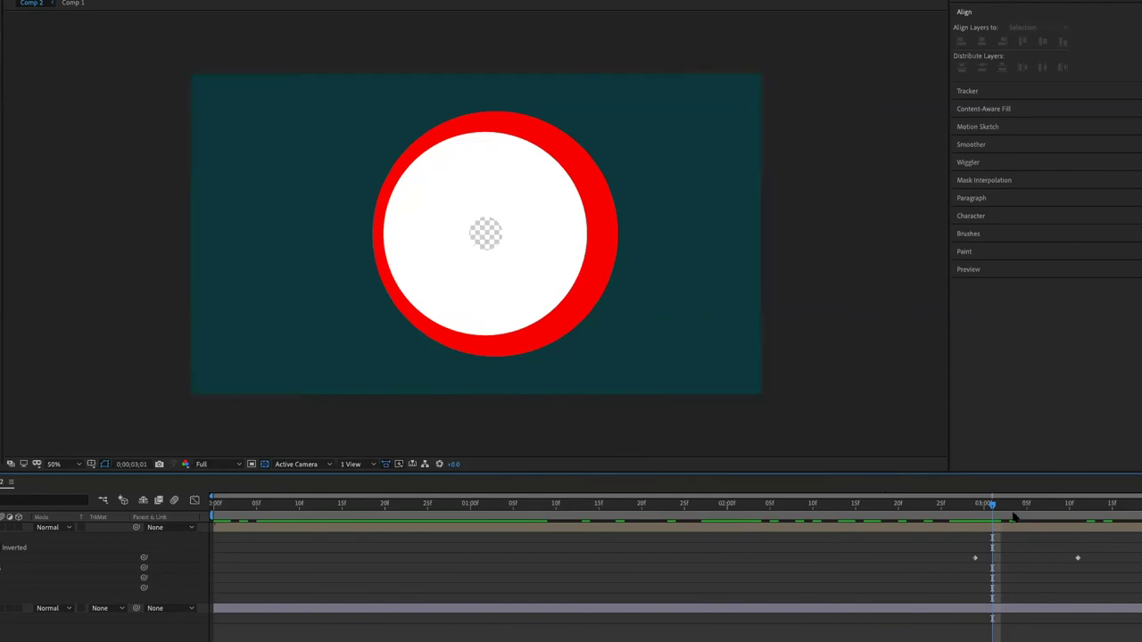
key(space)
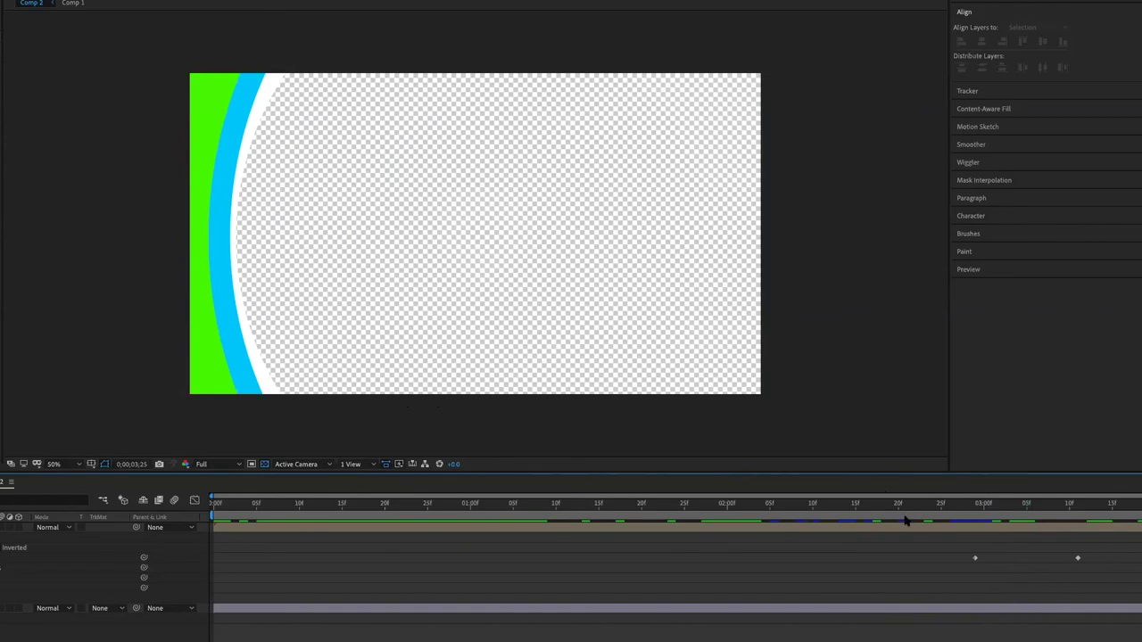
- Scrub from 2;10 to 3;06 to show the red and green rings, with the Composition menu open
drag(916, 504, 812, 505)
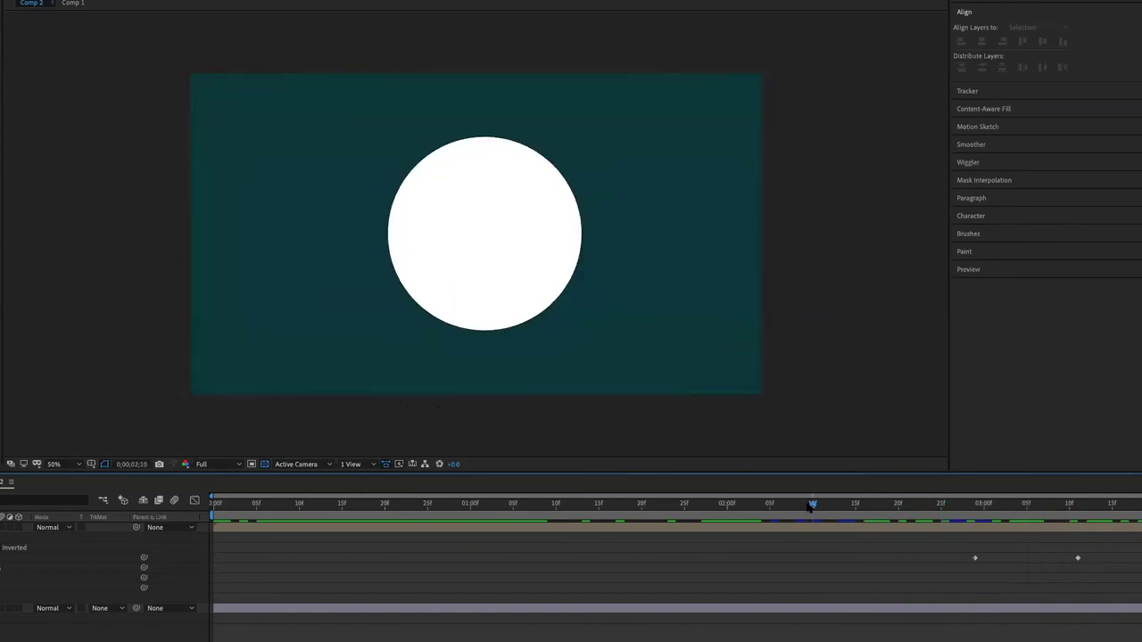
drag(812, 505, 1035, 505)
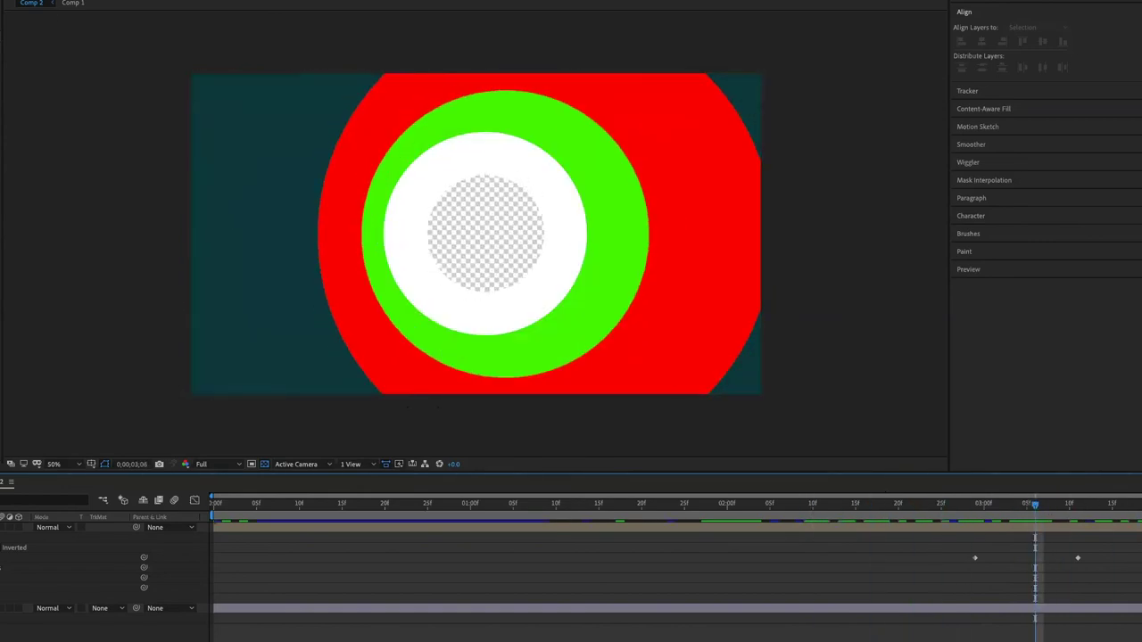
click(9, 0)
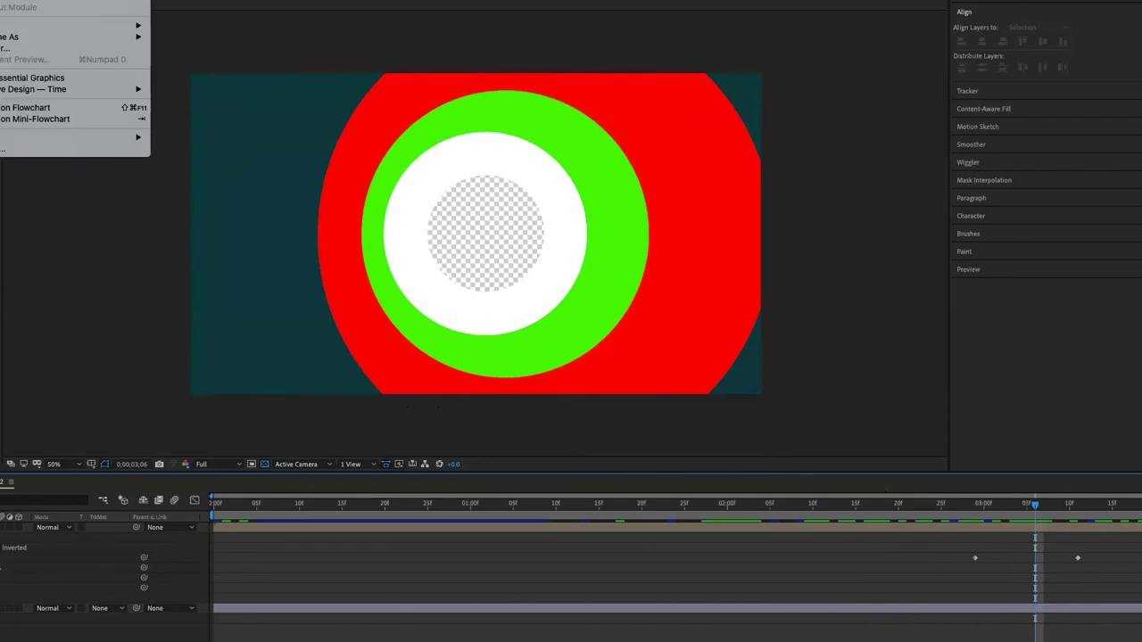
- Queue Comp 2 for rendering as a PNG Sequence with RGB + Alpha channels
key(ctrl+m)
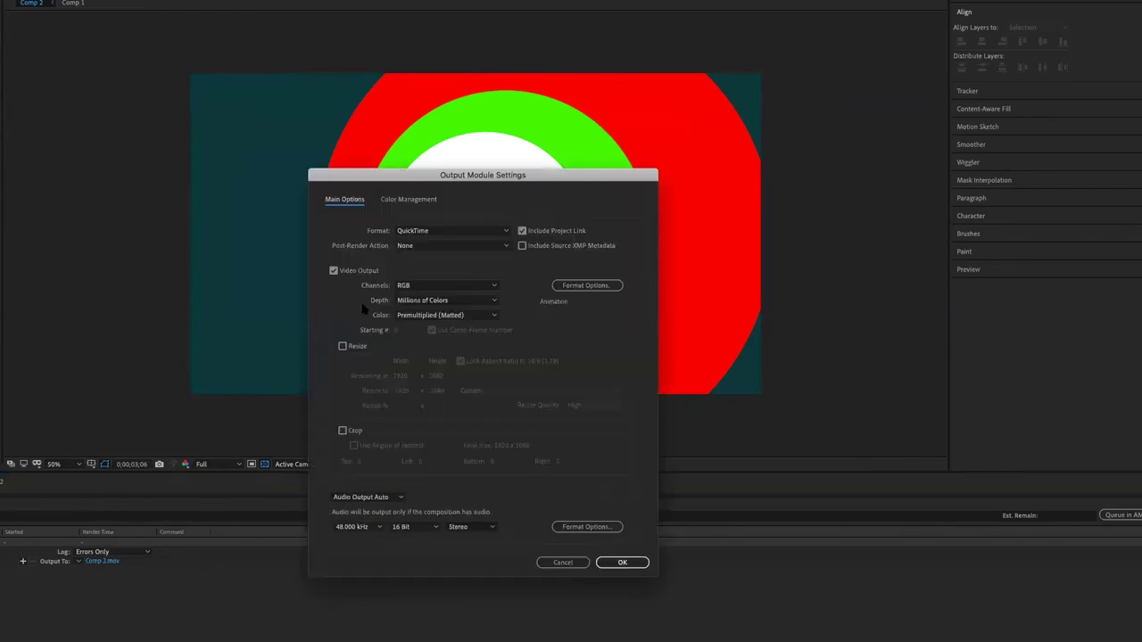
click(427, 232)
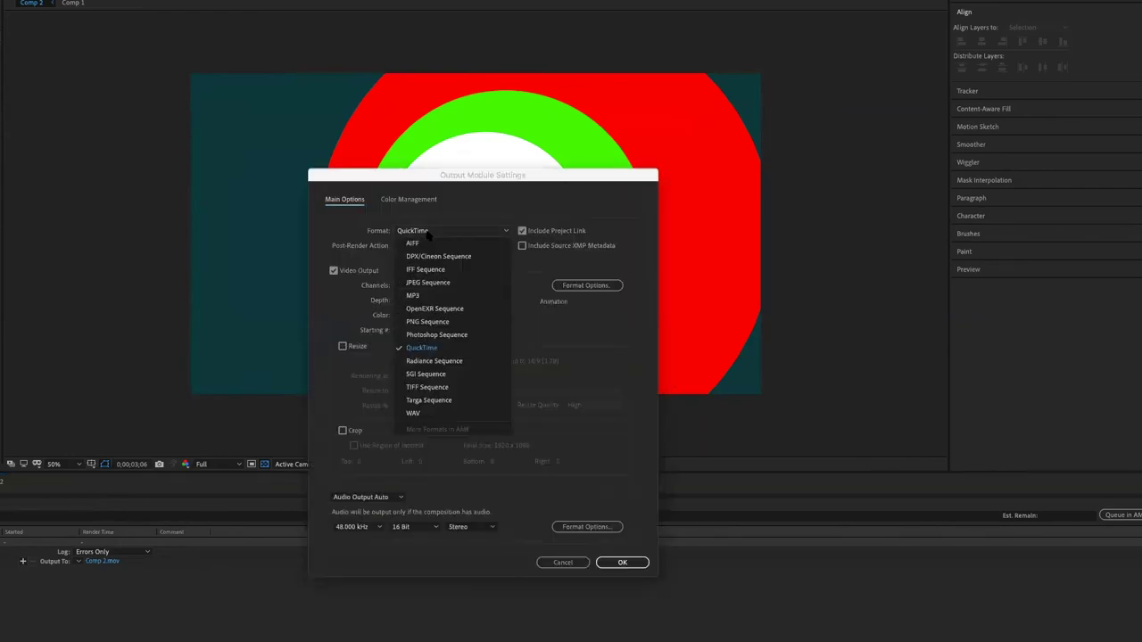
click(431, 323)
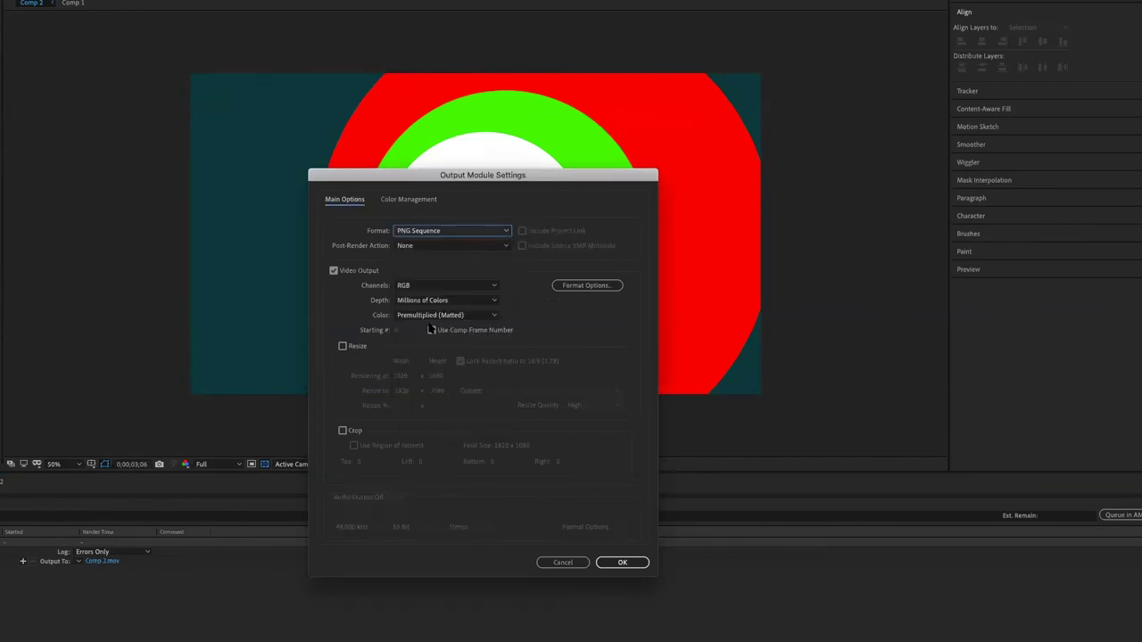
click(485, 287)
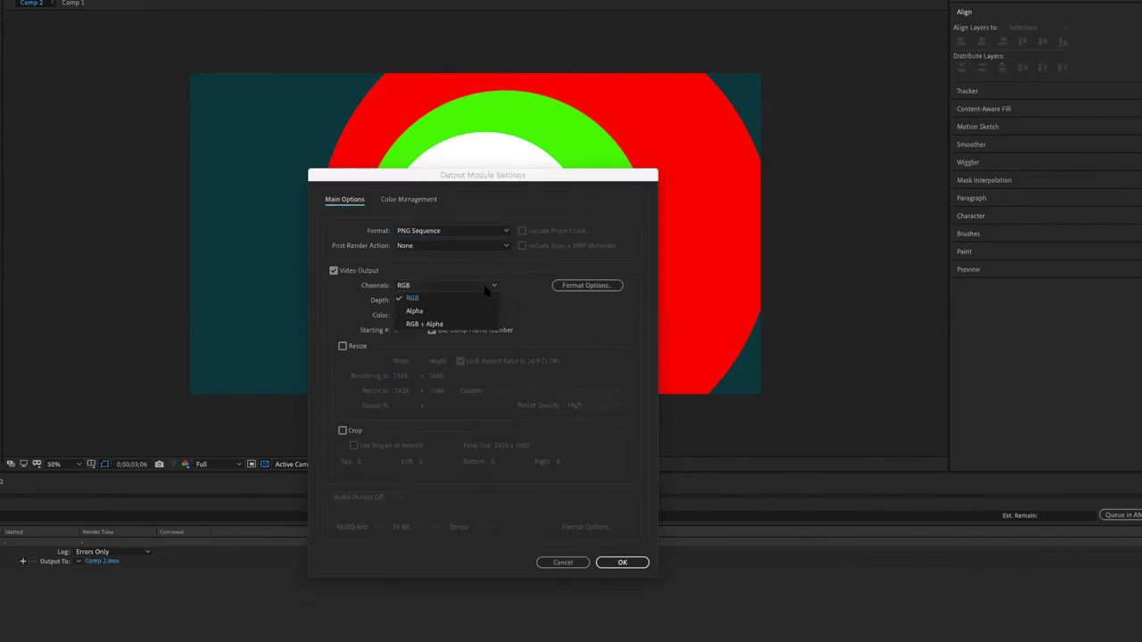
click(446, 324)
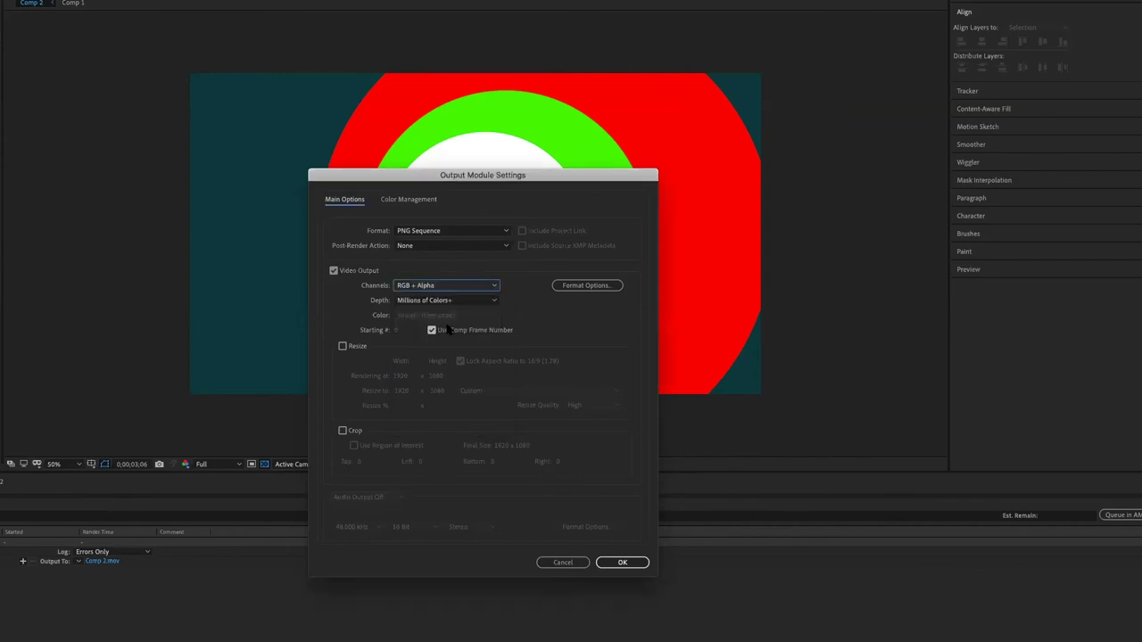
click(622, 563)
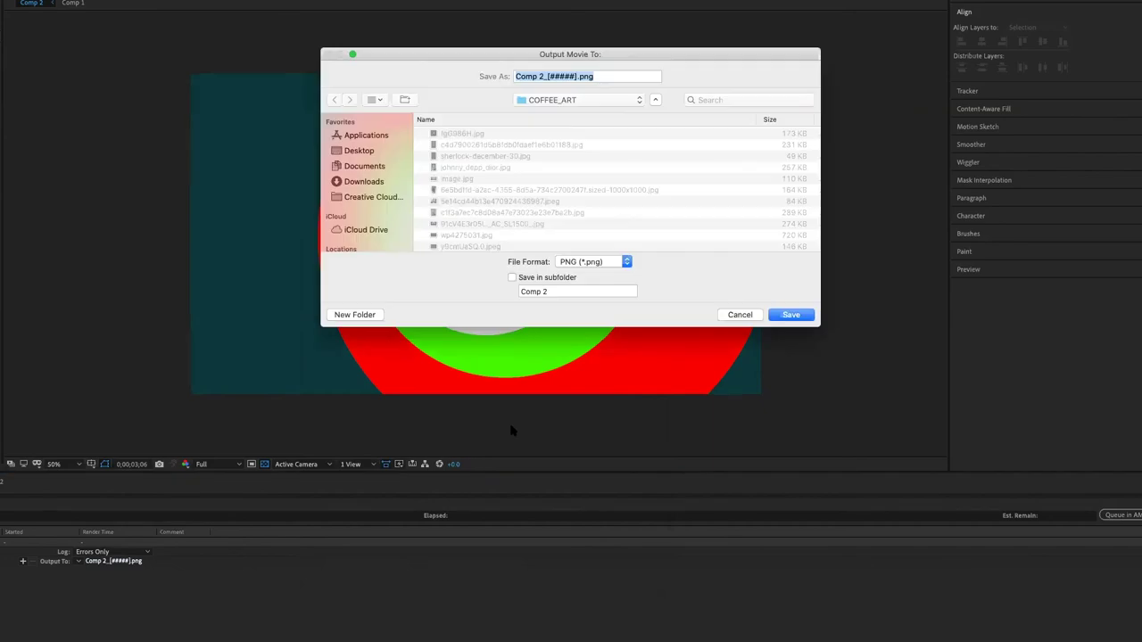
- Output the render as Intro into a new render folder inside 7_MAY and start rendering
click(572, 106)
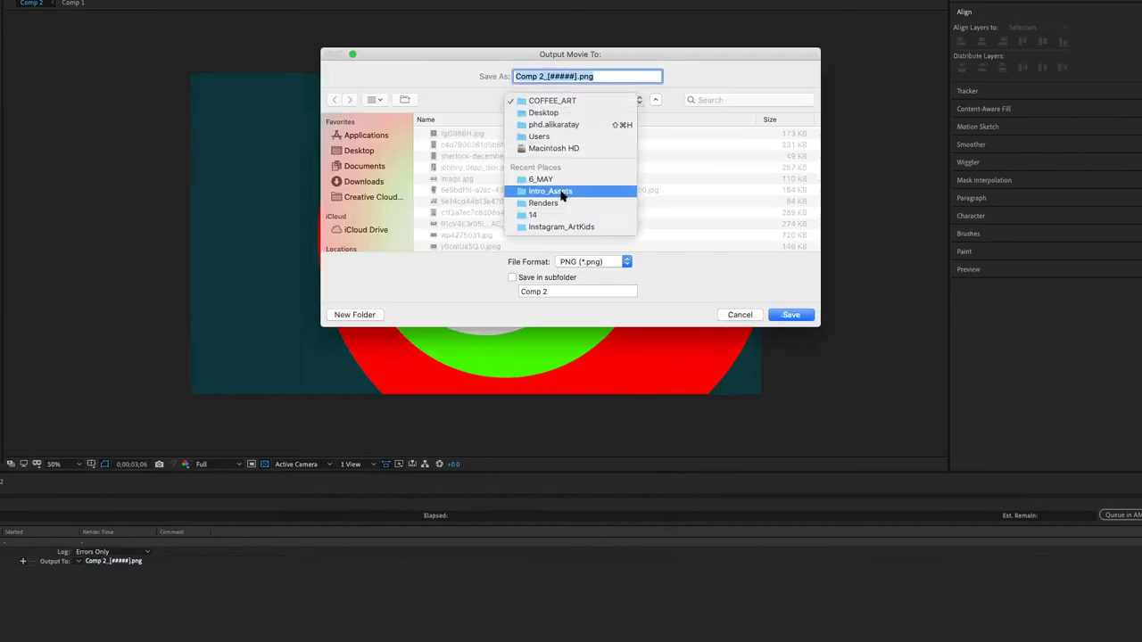
click(563, 179)
click(544, 104)
click(546, 113)
double_click(450, 136)
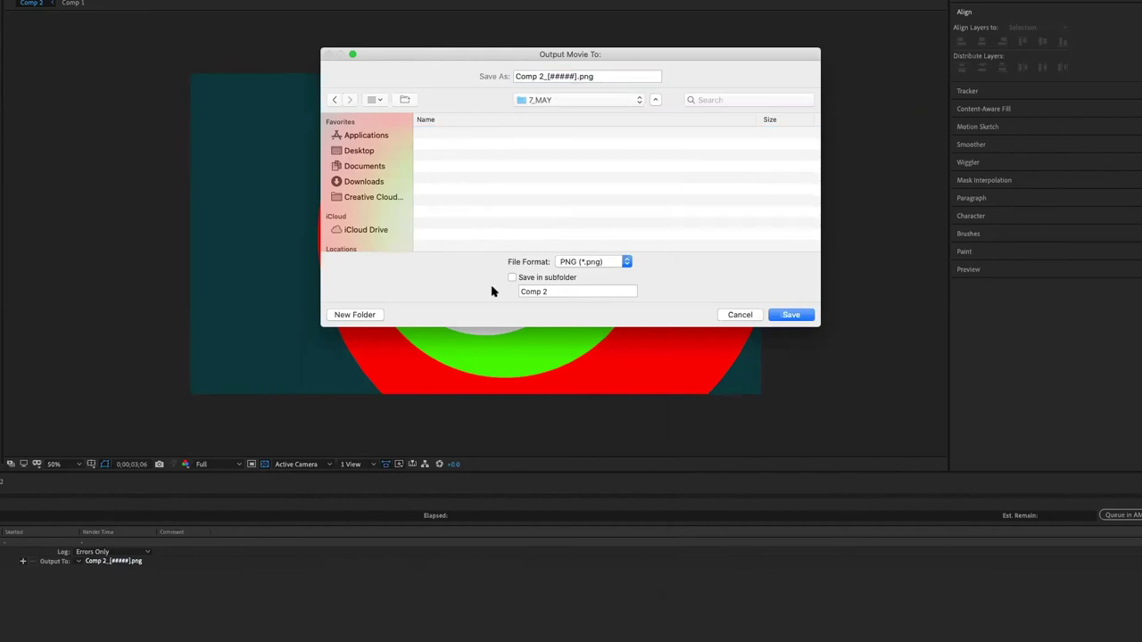
click(349, 315)
text(render)
key(Return)
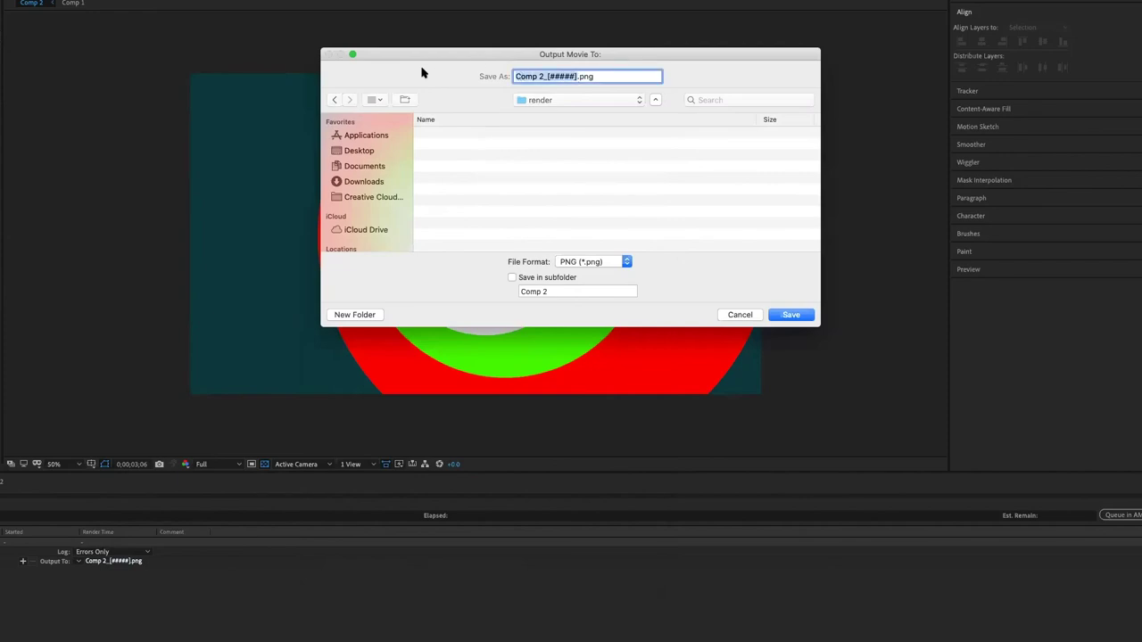
text(Intro)
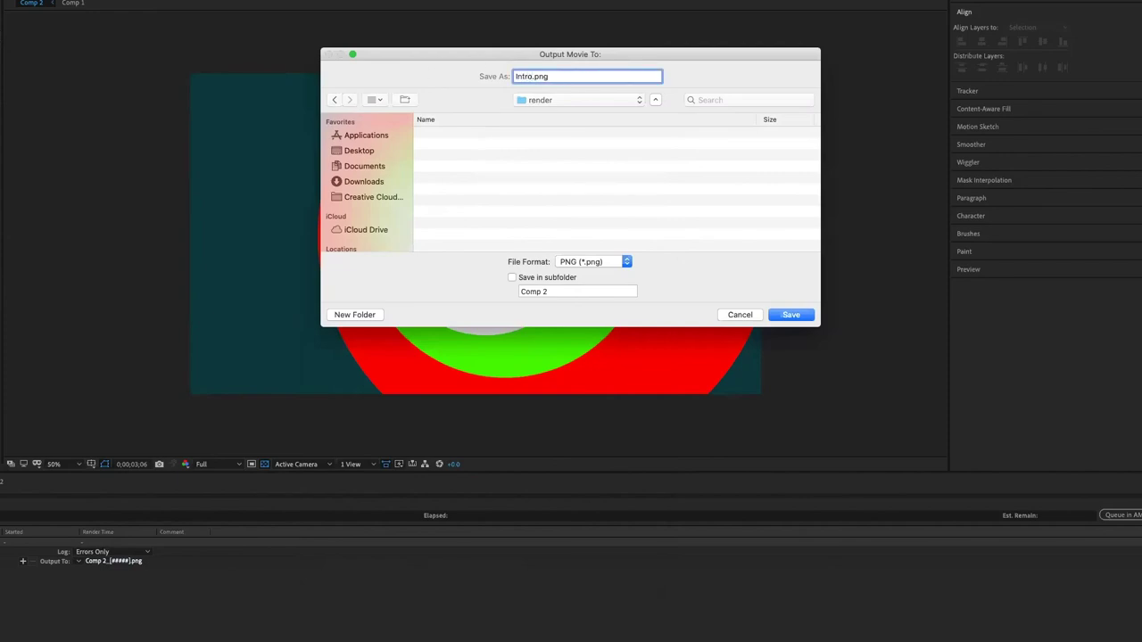
key(Return)
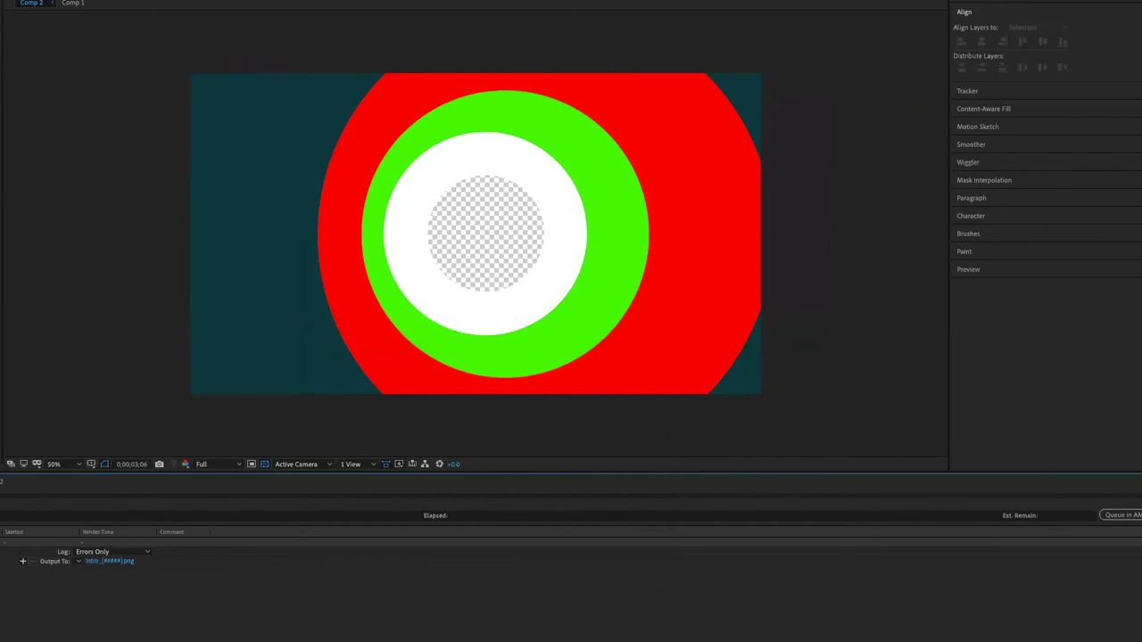
click(1141, 514)
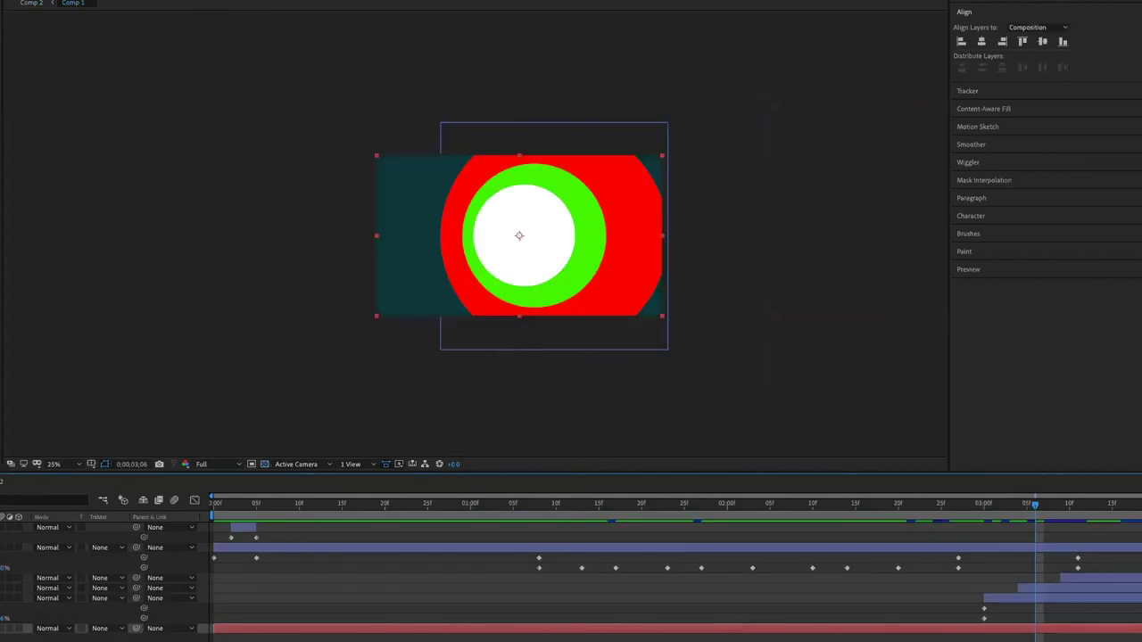
- Bring up the import window and browse to the render folder's files
key(super+i)
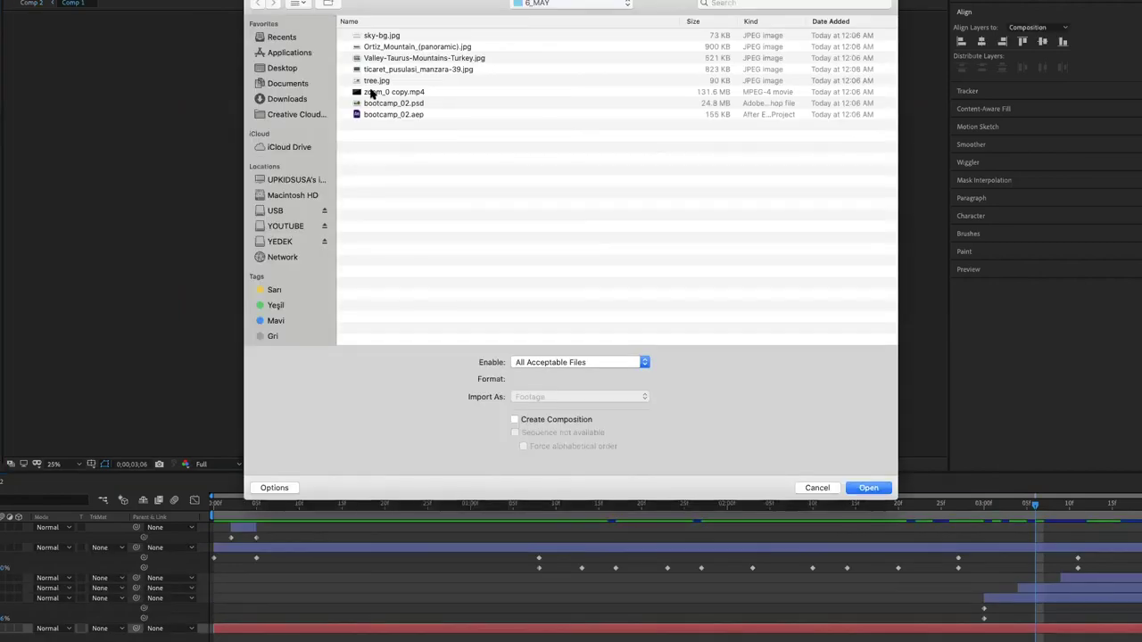
click(535, 5)
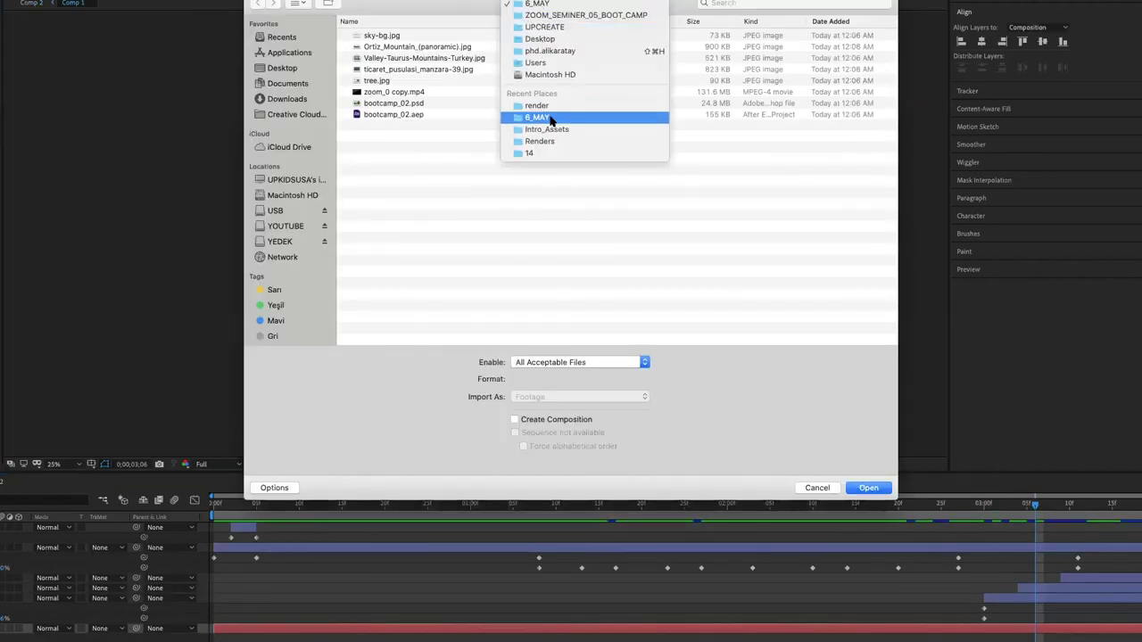
click(539, 105)
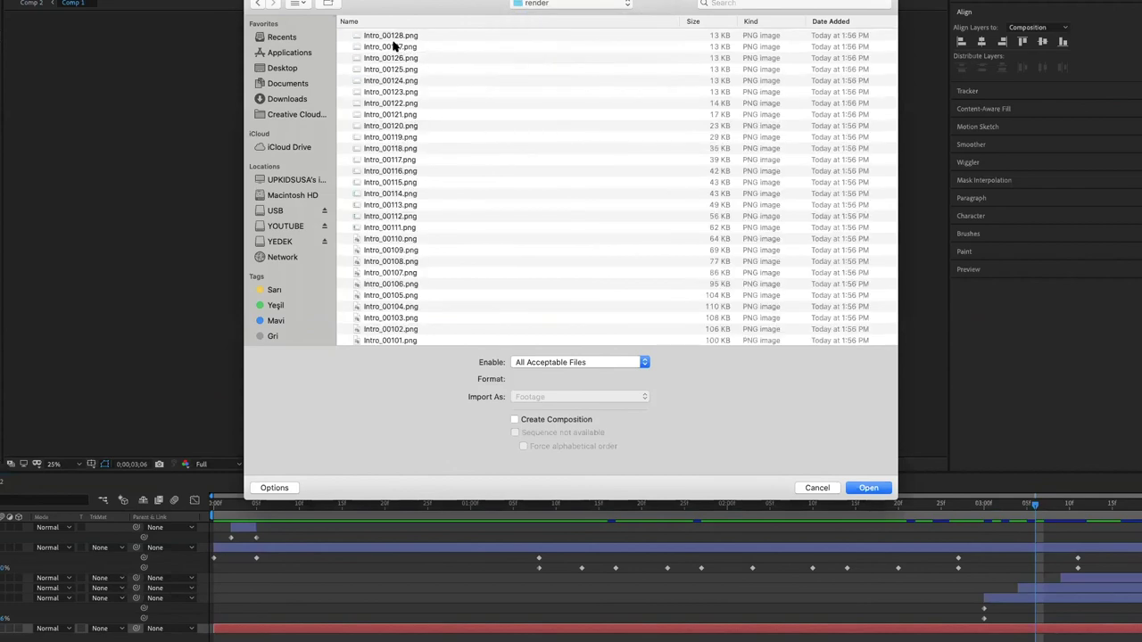
scroll(426, 132, down, 3)
scroll(426, 132, down, 3)
scroll(425, 132, down, 3)
scroll(427, 131, down, 3)
scroll(428, 130, down, 5)
scroll(428, 130, down, 5)
scroll(427, 131, down, 3)
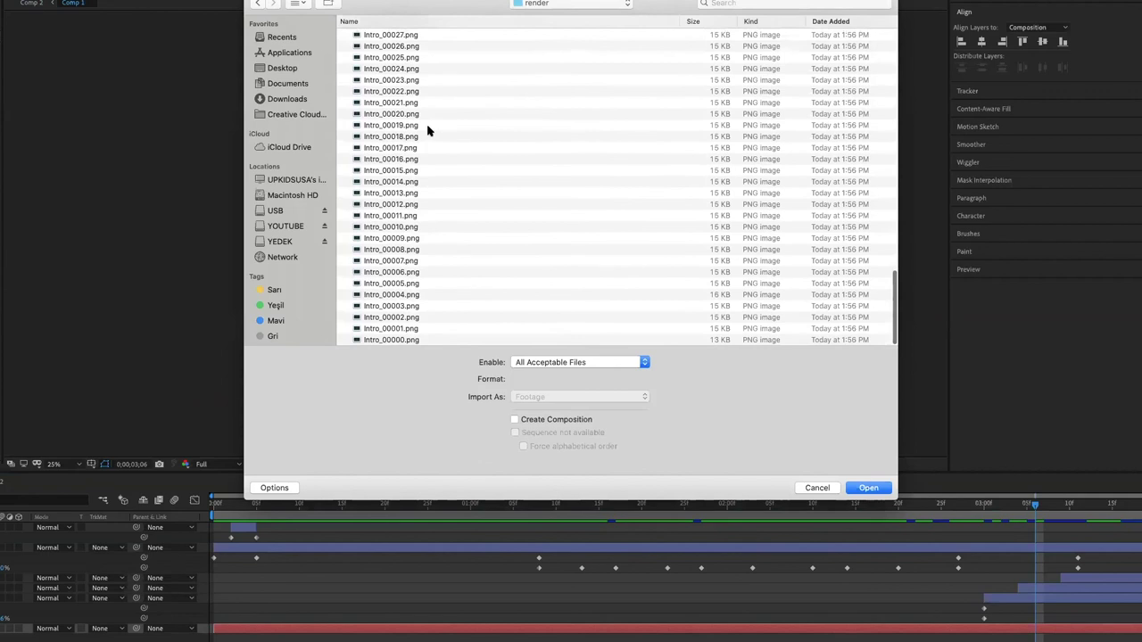
- Import Intro_00000.png with PNG Sequence enabled
click(413, 339)
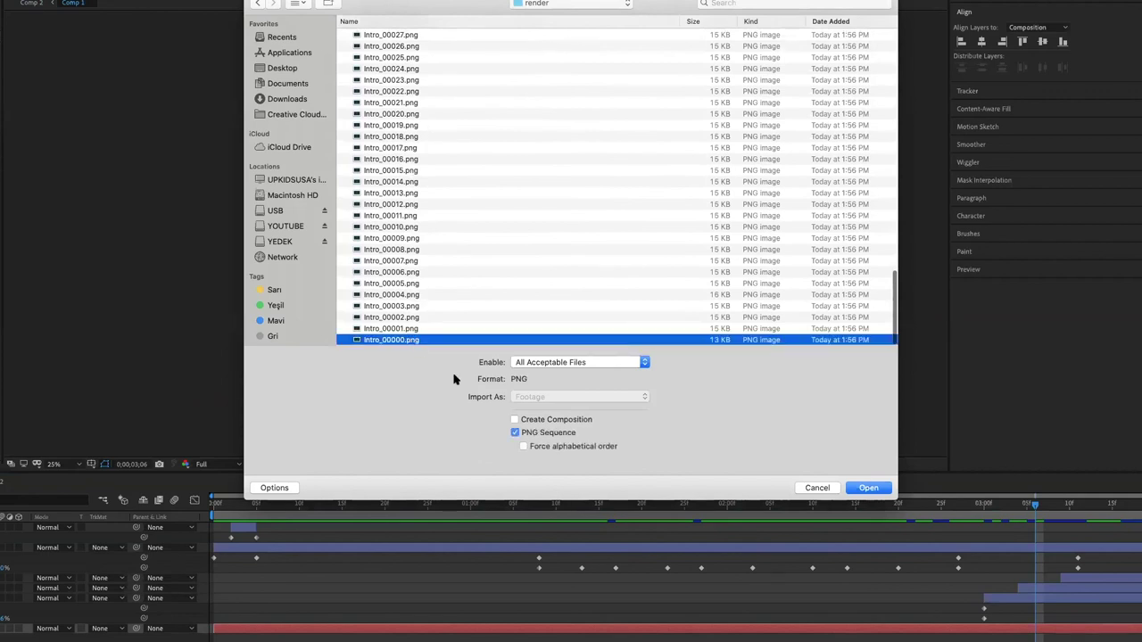
click(548, 434)
click(546, 434)
click(549, 434)
click(553, 435)
click(873, 490)
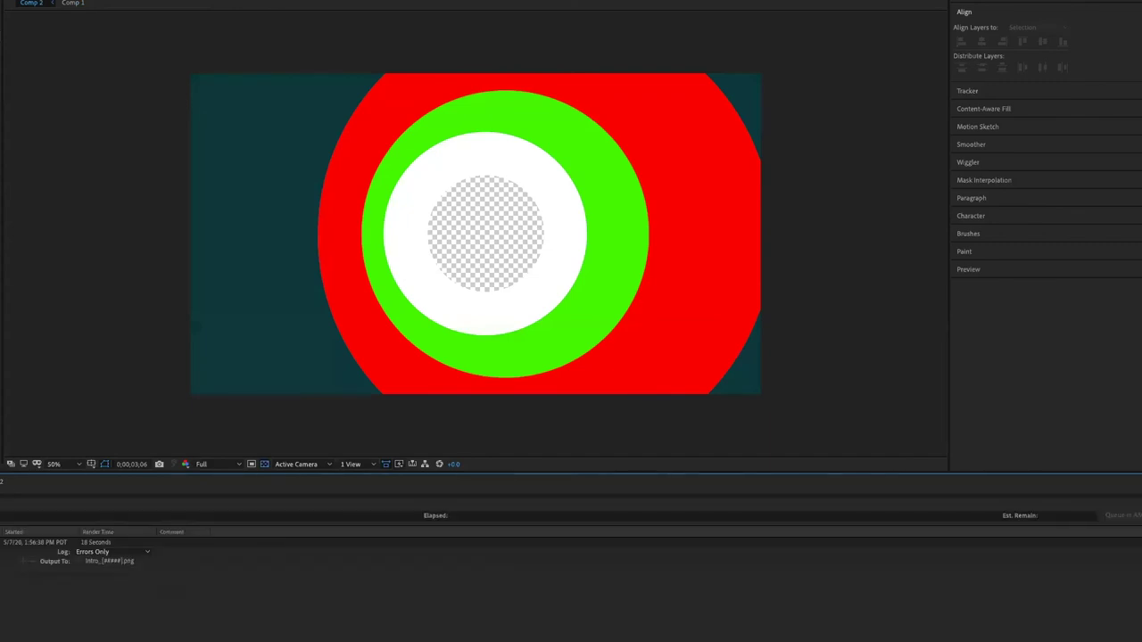
- Create Comp 3 from the HDV 1080 29.97 preset
key(ctrl+n)
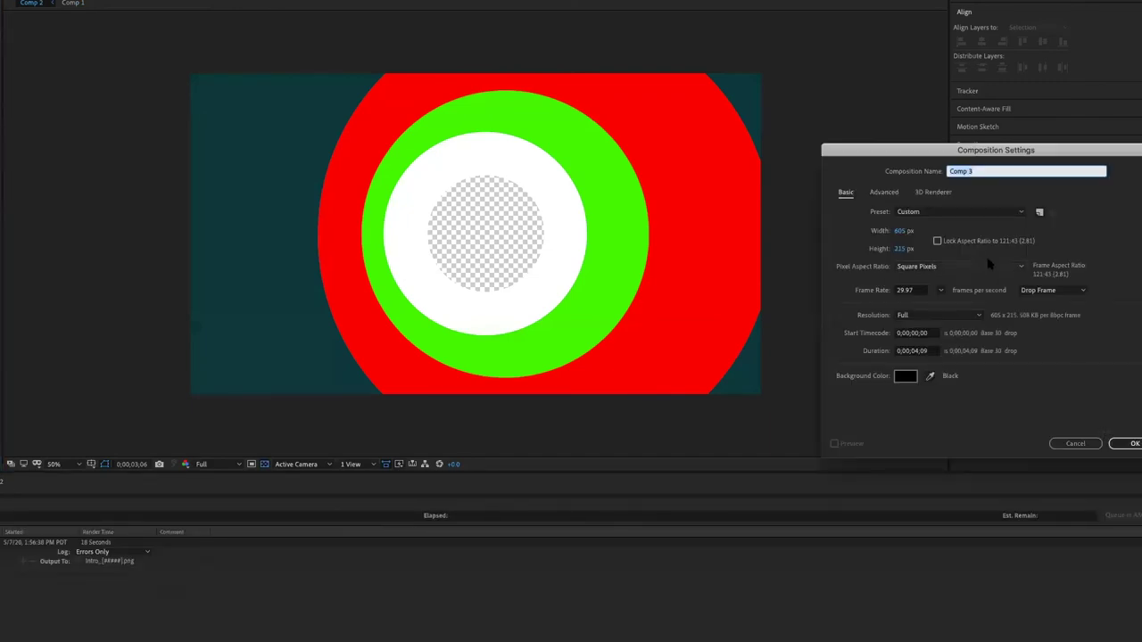
click(982, 211)
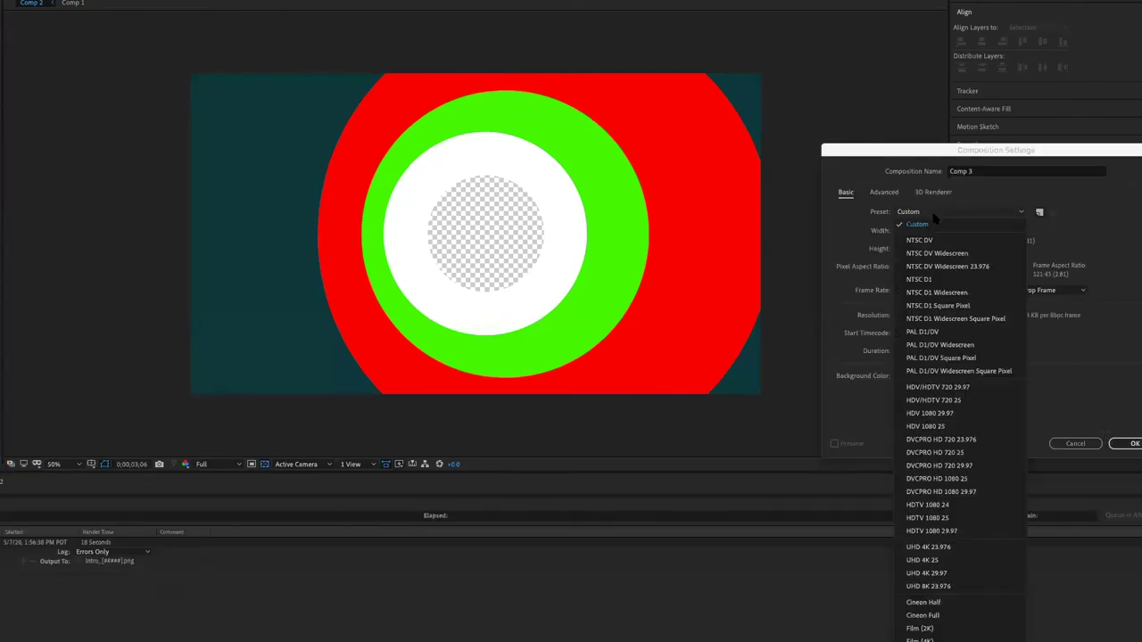
click(951, 413)
click(1129, 444)
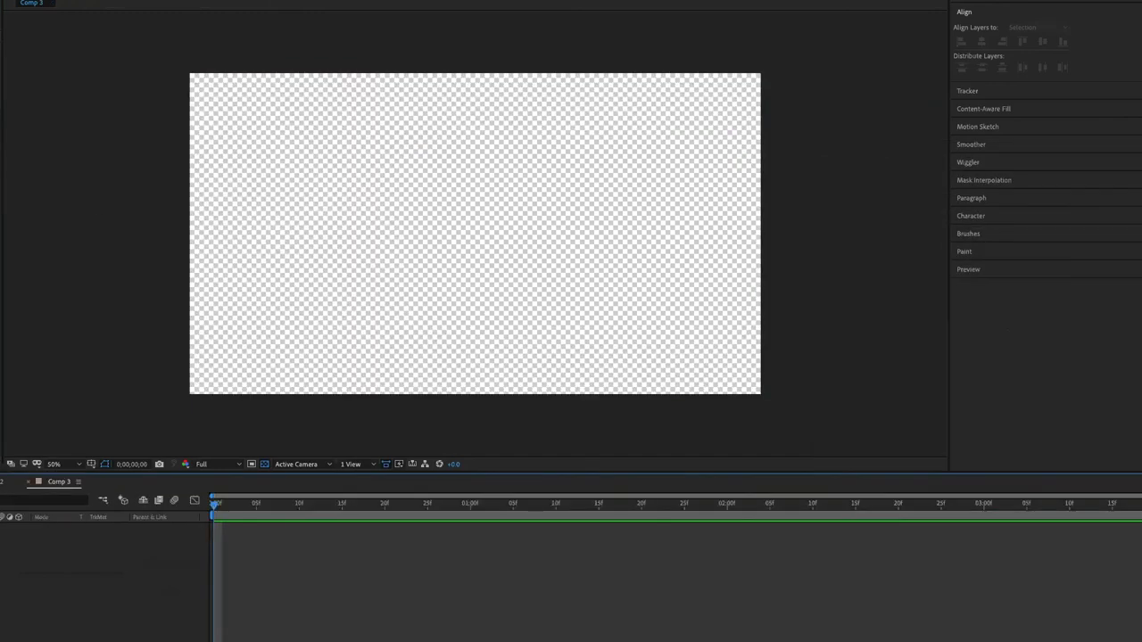
- Change Comp 3's width to 1920 in its composition settings
right_click(151, 344)
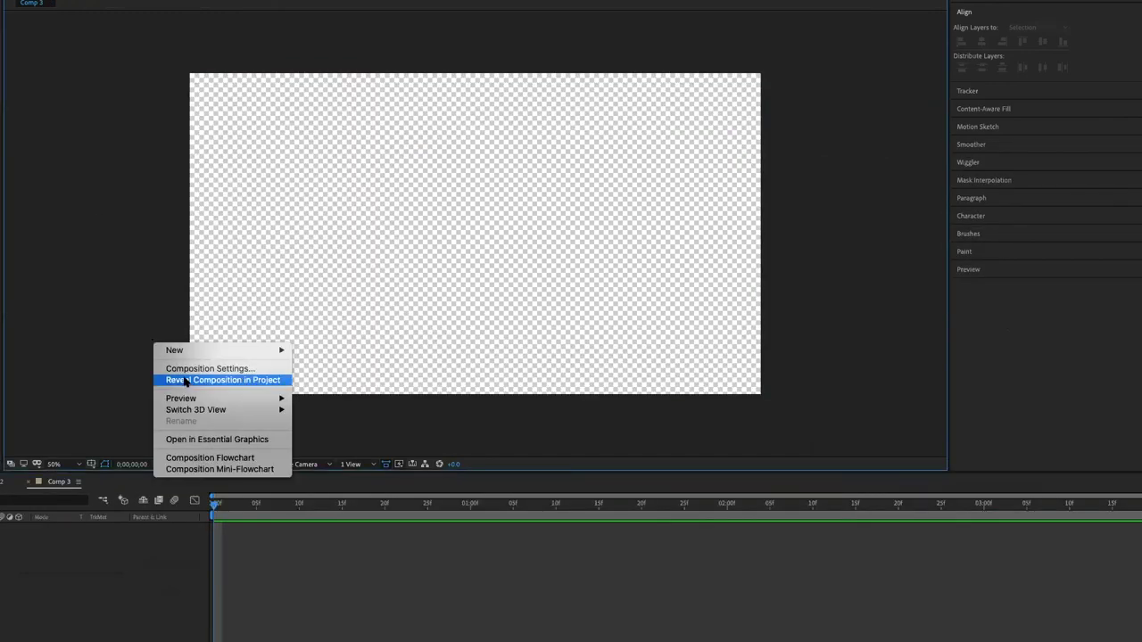
click(296, 366)
click(903, 230)
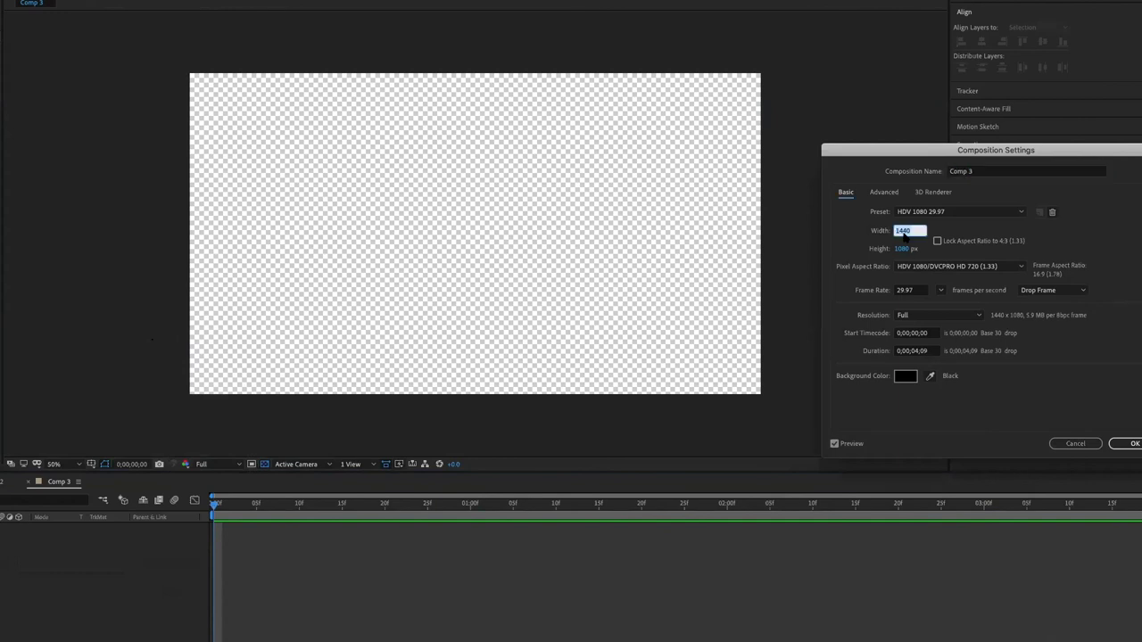
text(1920)
key(Return)
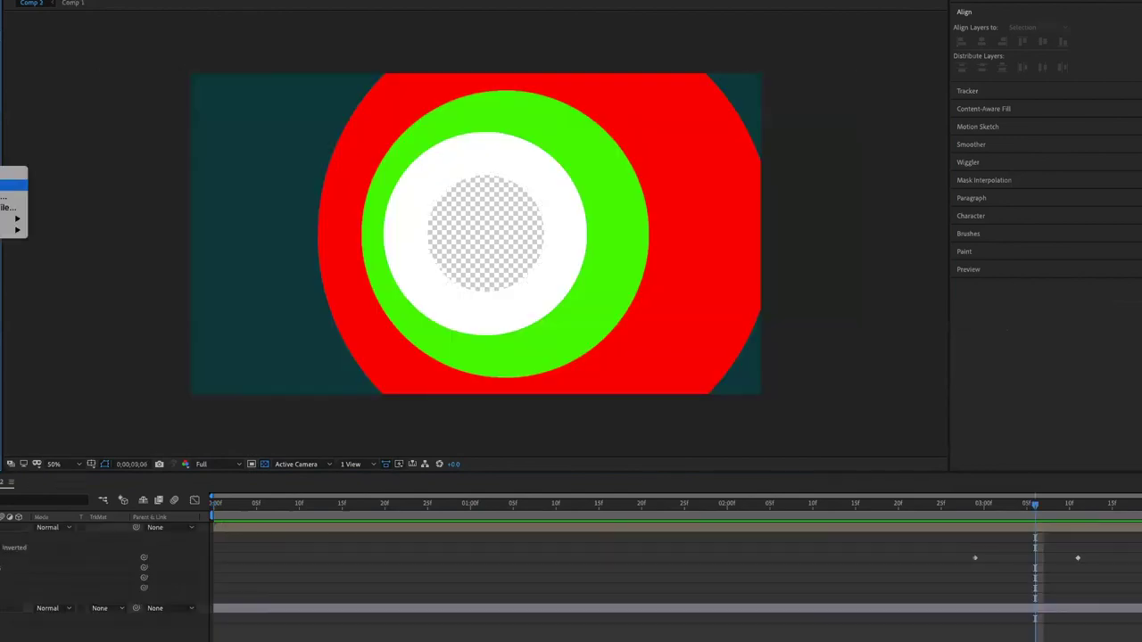
- Create a composition from the HDTV 1080 29.97 preset and add a full-frame teal solid
click(14, 183)
click(964, 214)
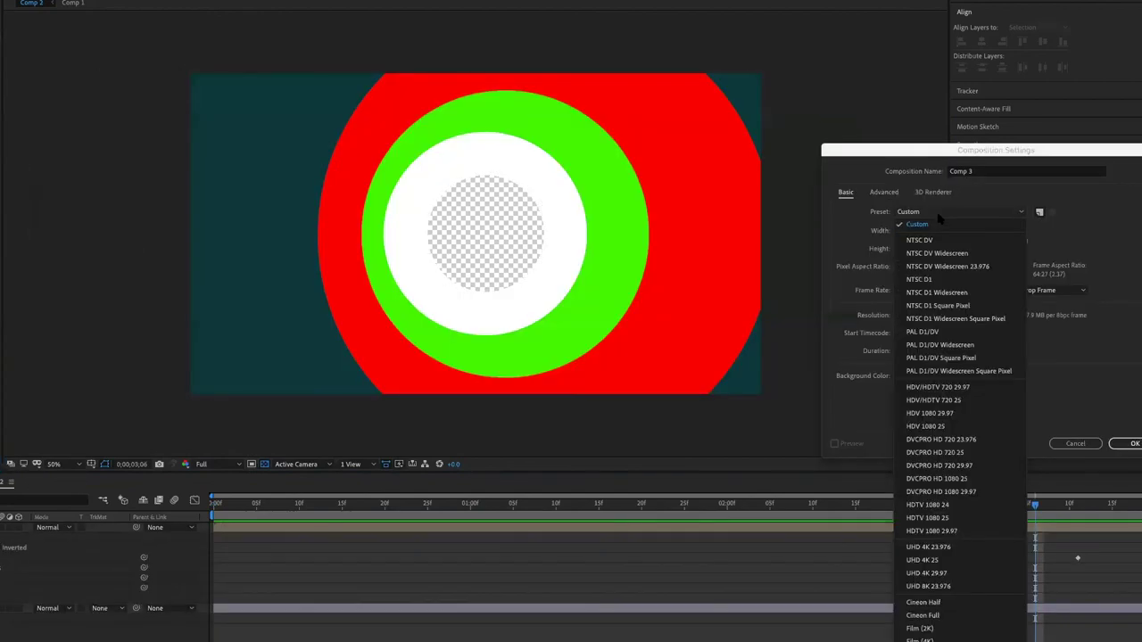
click(951, 531)
click(1115, 446)
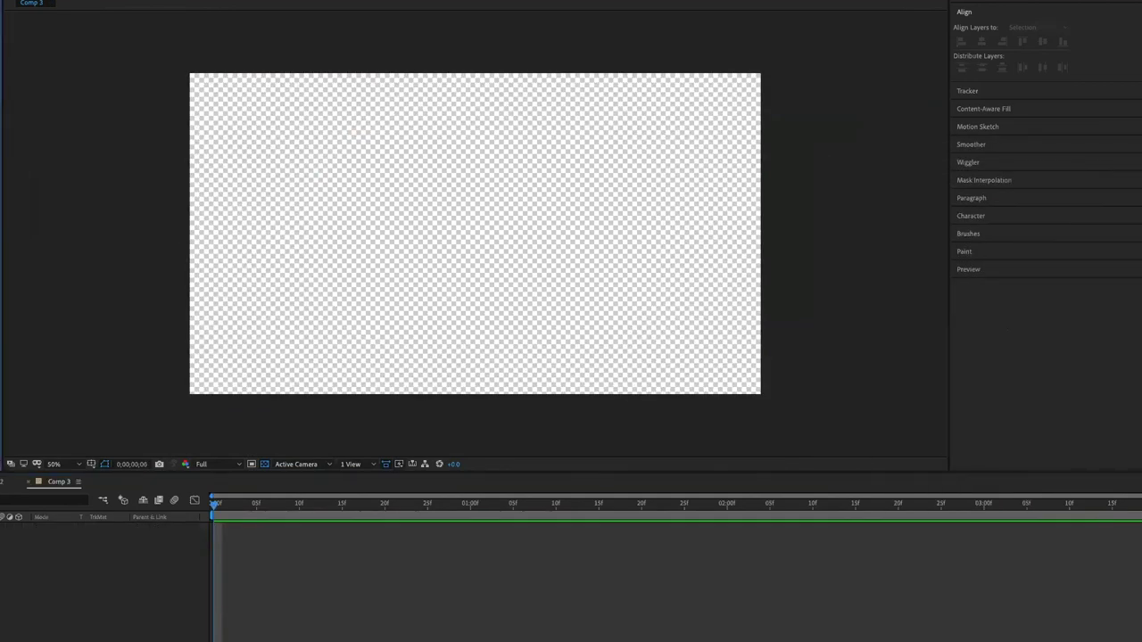
key(ctrl+y)
key(Return)
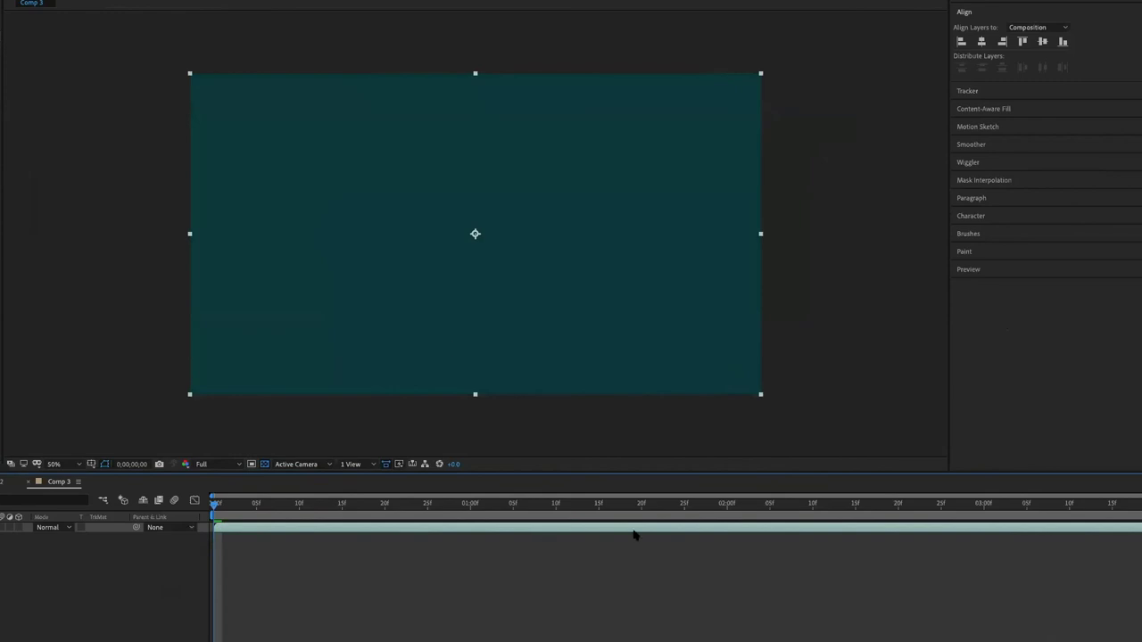
- Add the mountain photo at about 3 seconds, enlarged and positioned inside the circle
drag(982, 505, 1112, 513)
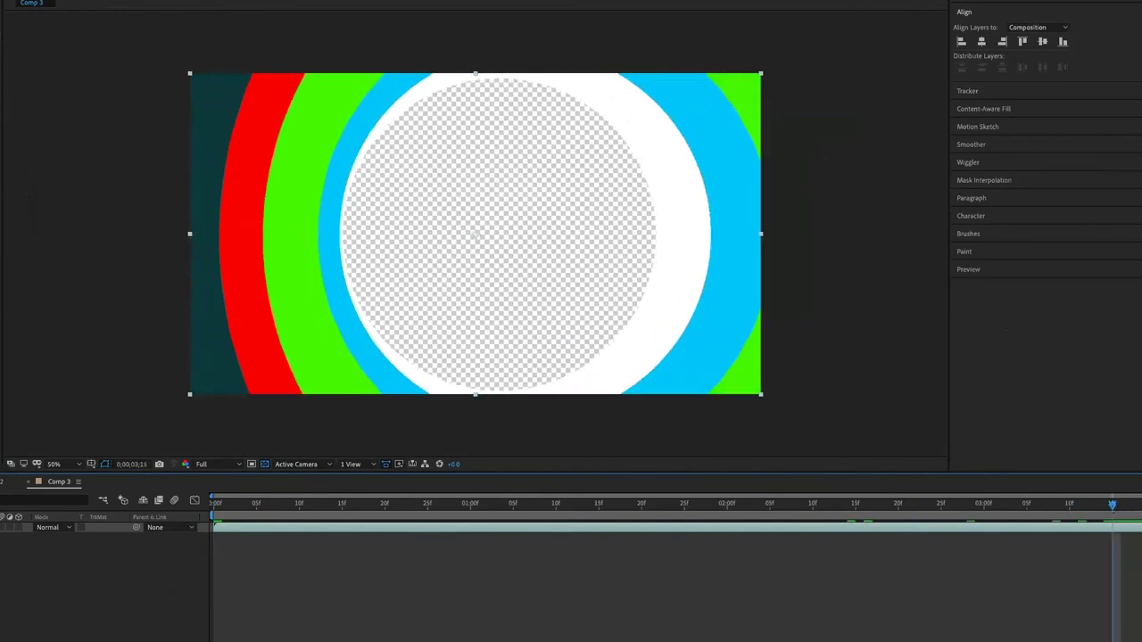
drag(263, 625, 418, 539)
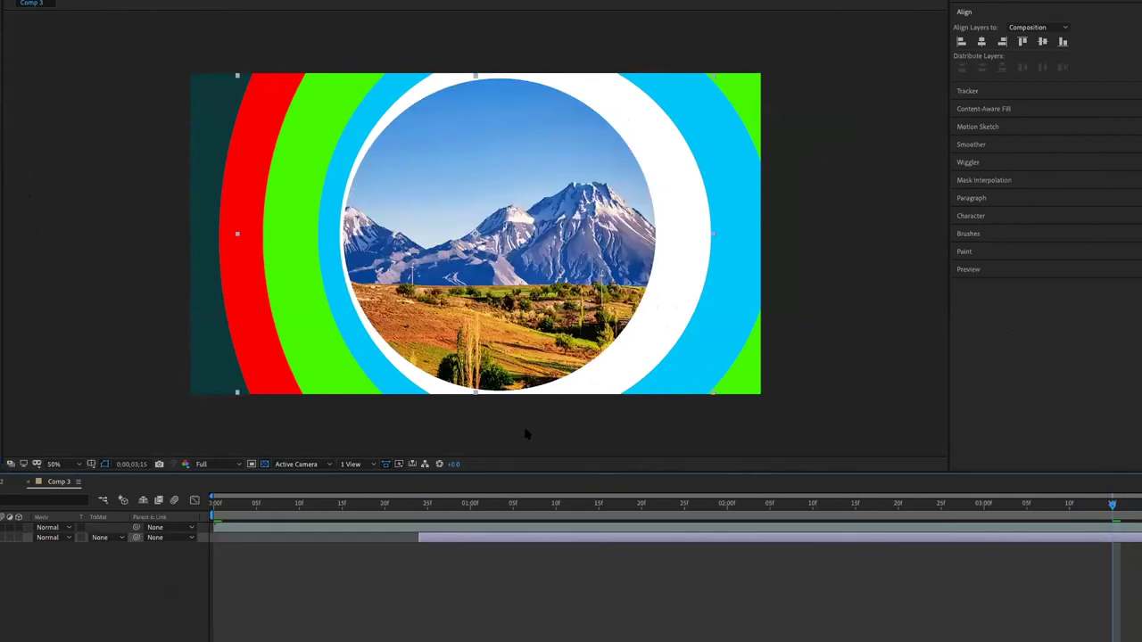
drag(565, 340, 622, 354)
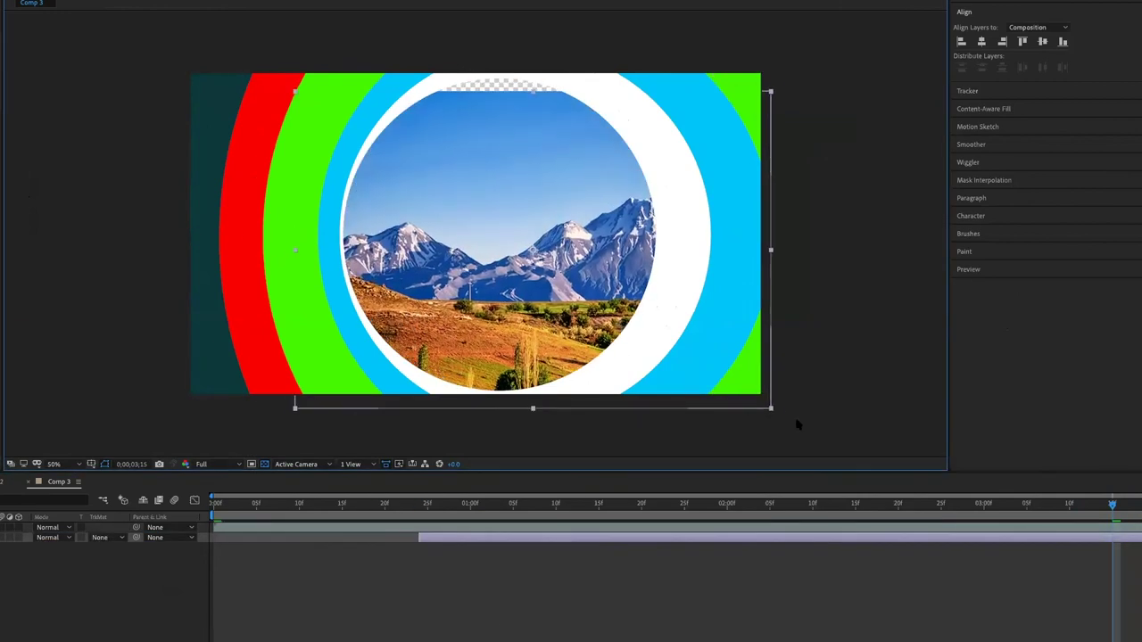
drag(771, 408, 833, 454)
drag(519, 332, 695, 333)
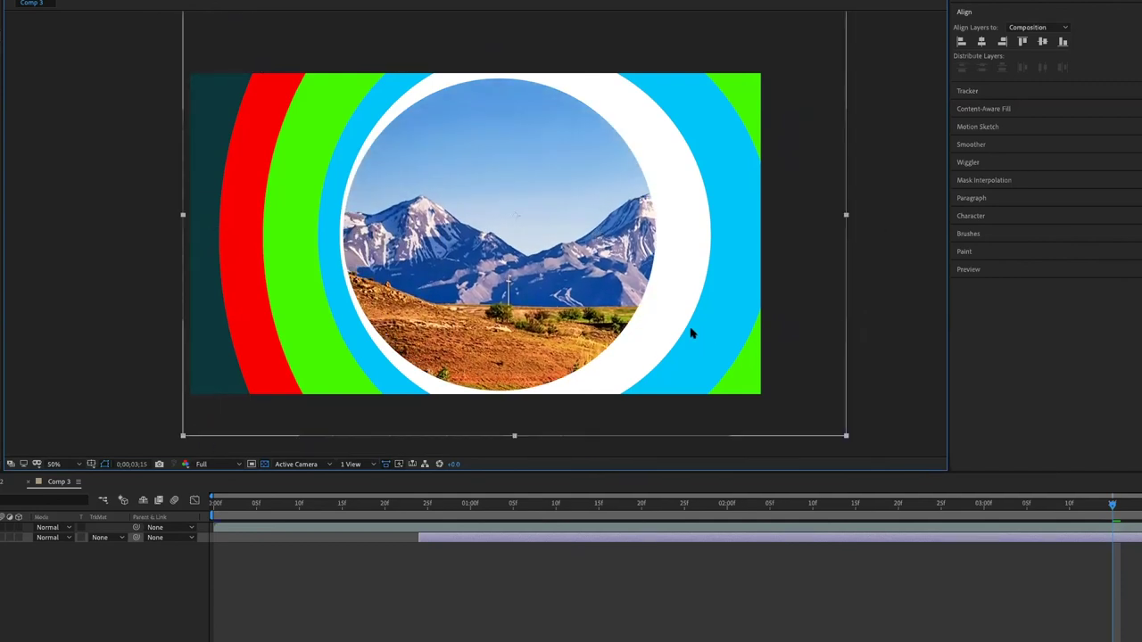
- Duplicate the top teal layer and play to see the circle
click(54, 527)
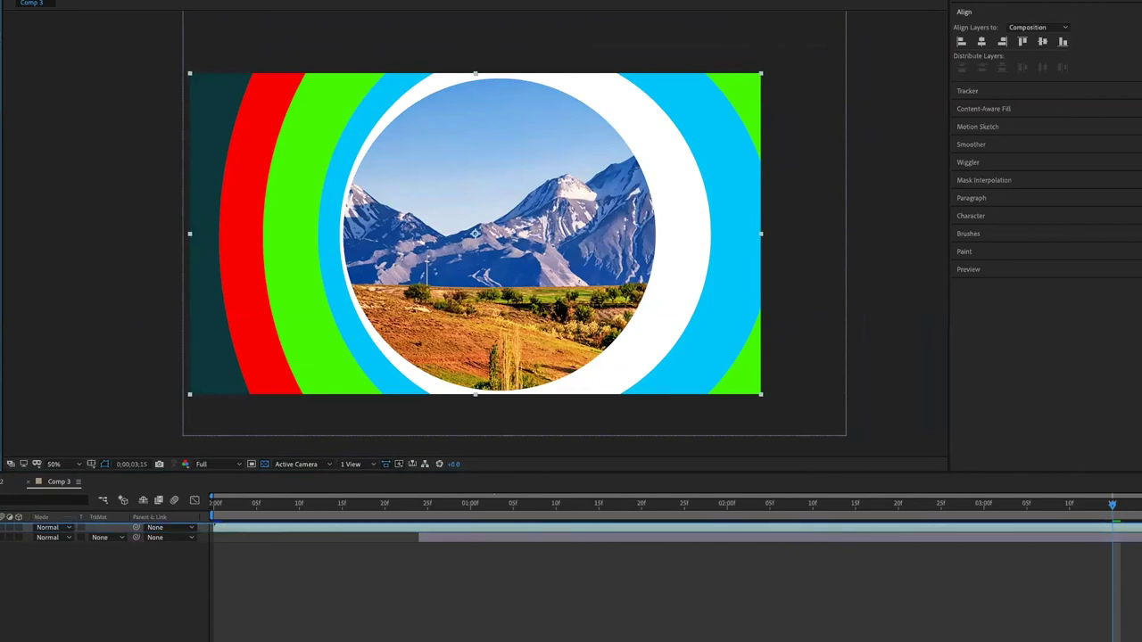
key(ctrl+d)
click(789, 505)
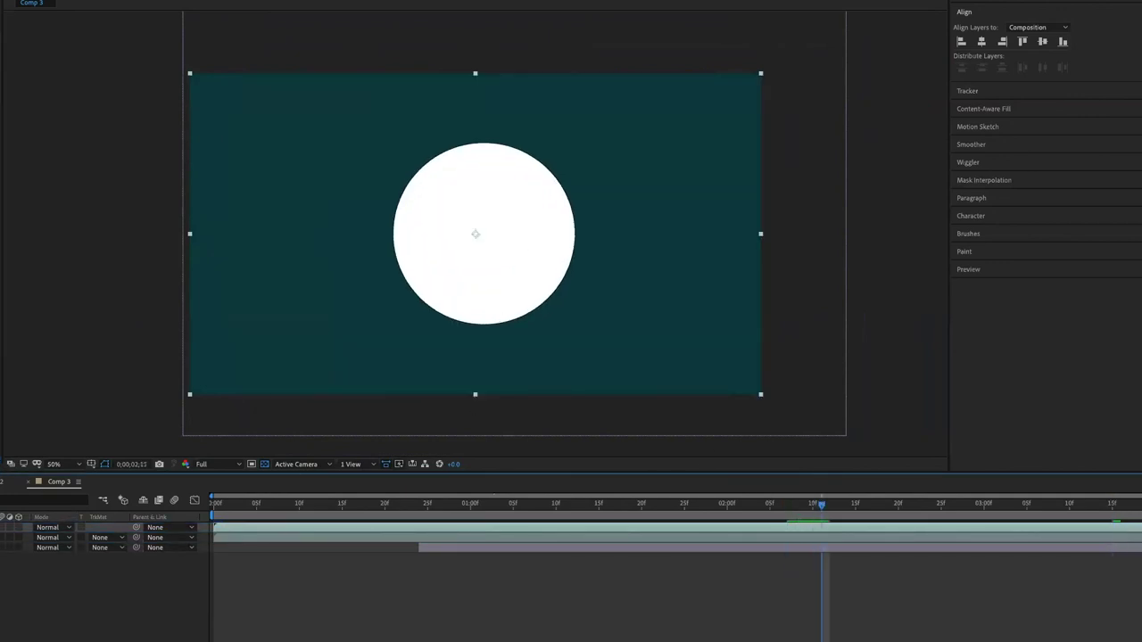
- Move the circle copy up-left, enlarge it, and set its blend mode to Overlay
drag(301, 159, 173, 88)
mouse_move(632, 326)
mouse_down()
mouse_move(714, 380)
mouse_move(805, 412)
mouse_up()
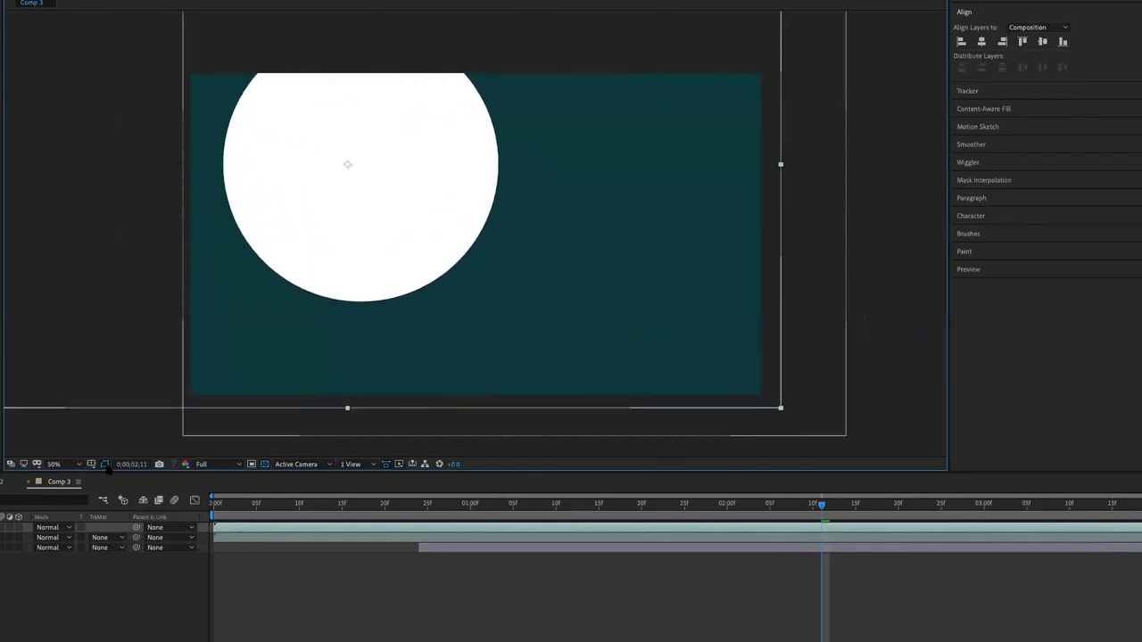
click(62, 527)
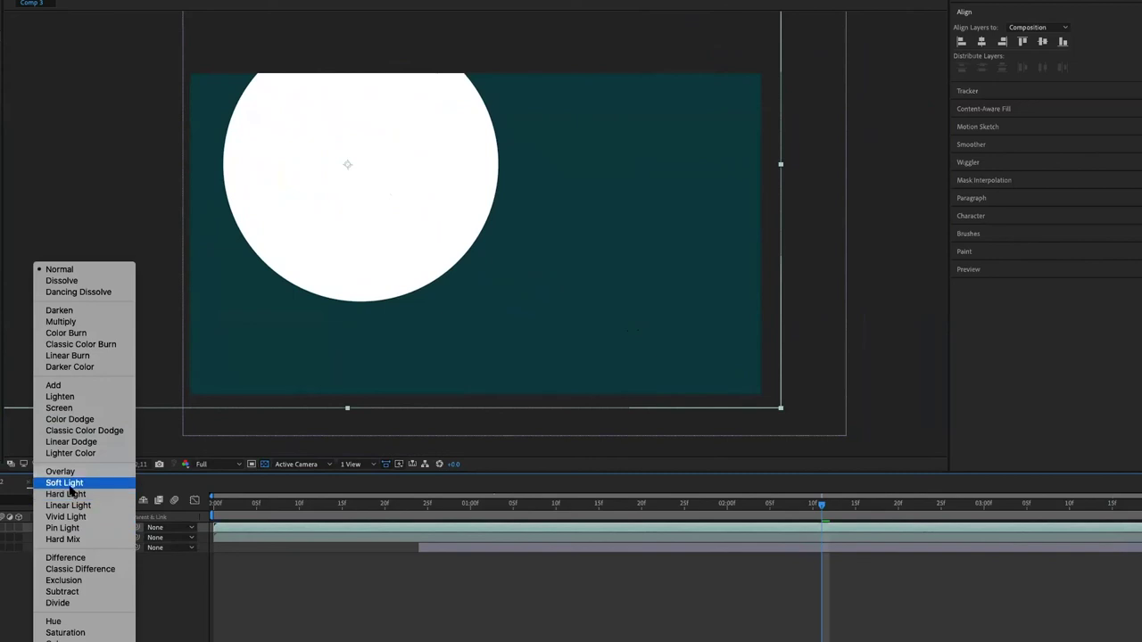
click(60, 471)
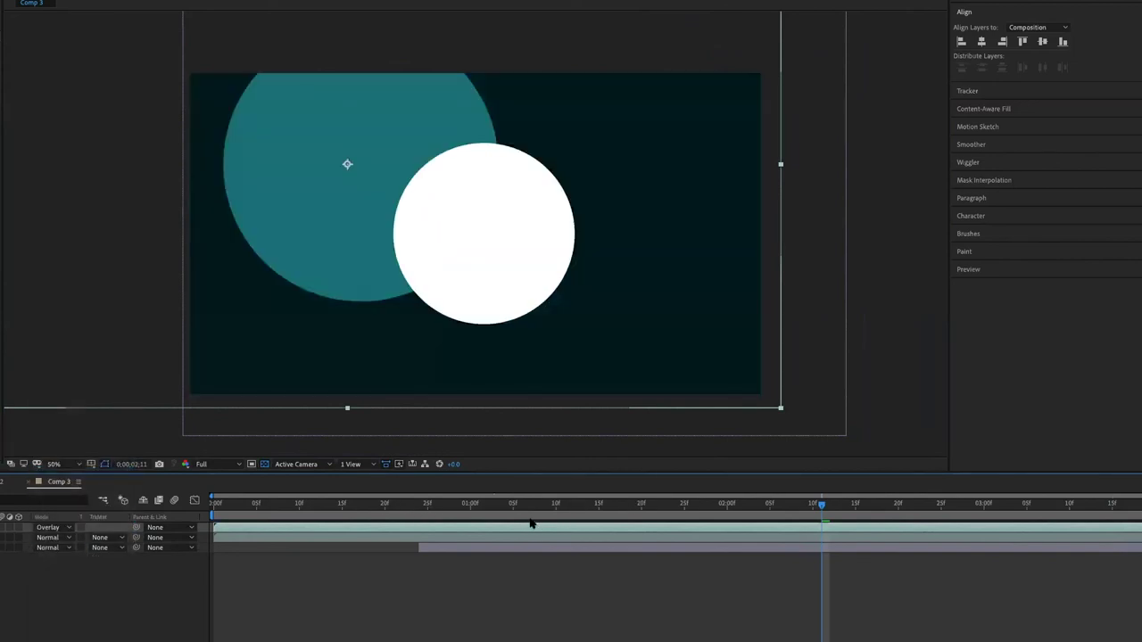
- Preview the Overlay circle animation from near the start
drag(530, 522, 222, 524)
key(space)
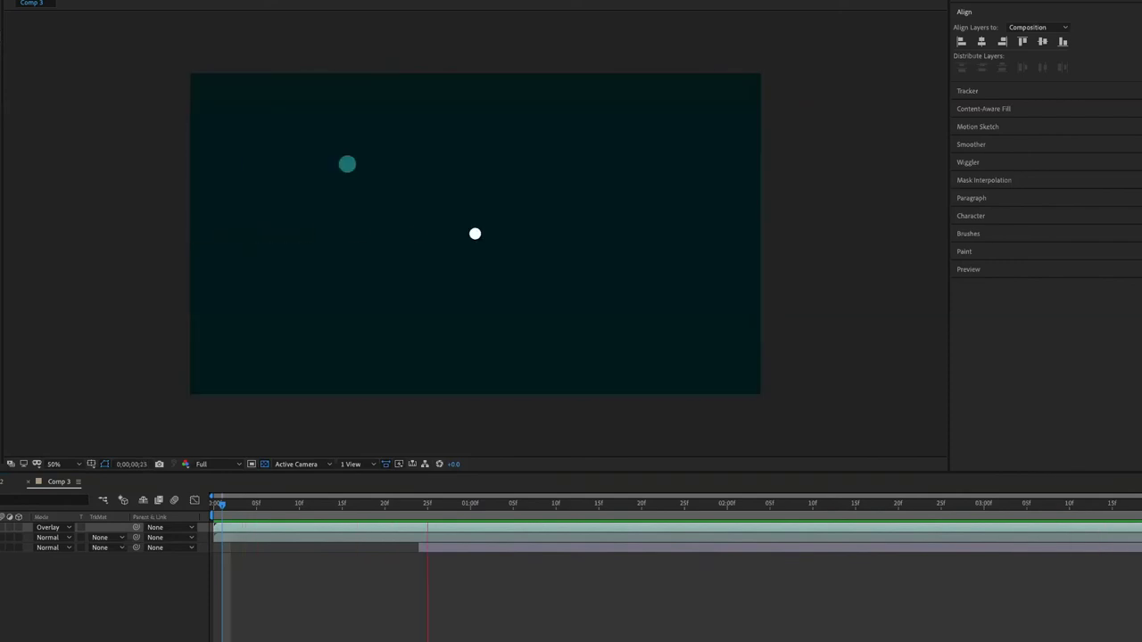
key(super+space)
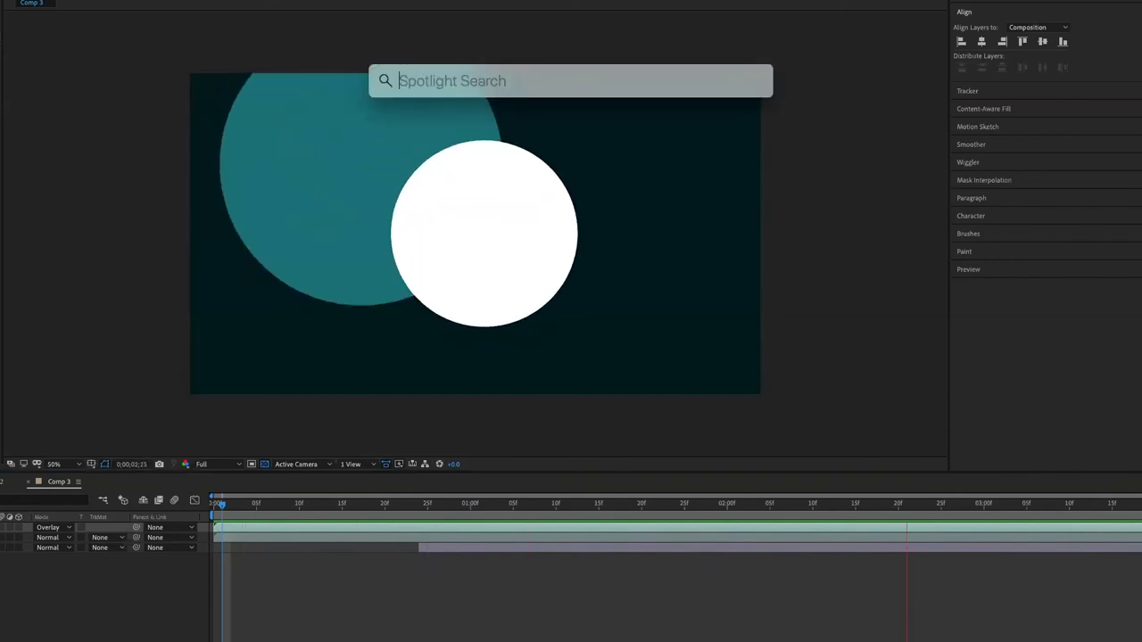
- Search Spotlight for 'pho' and launch Adobe Photoshop 2020
text(pho)
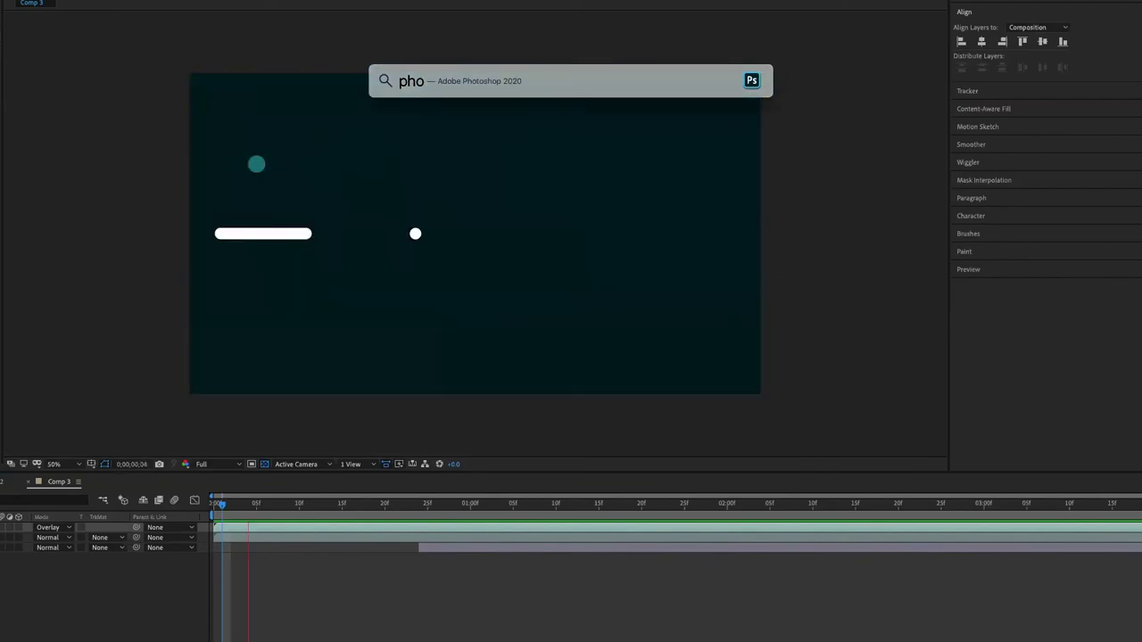
key(Return)
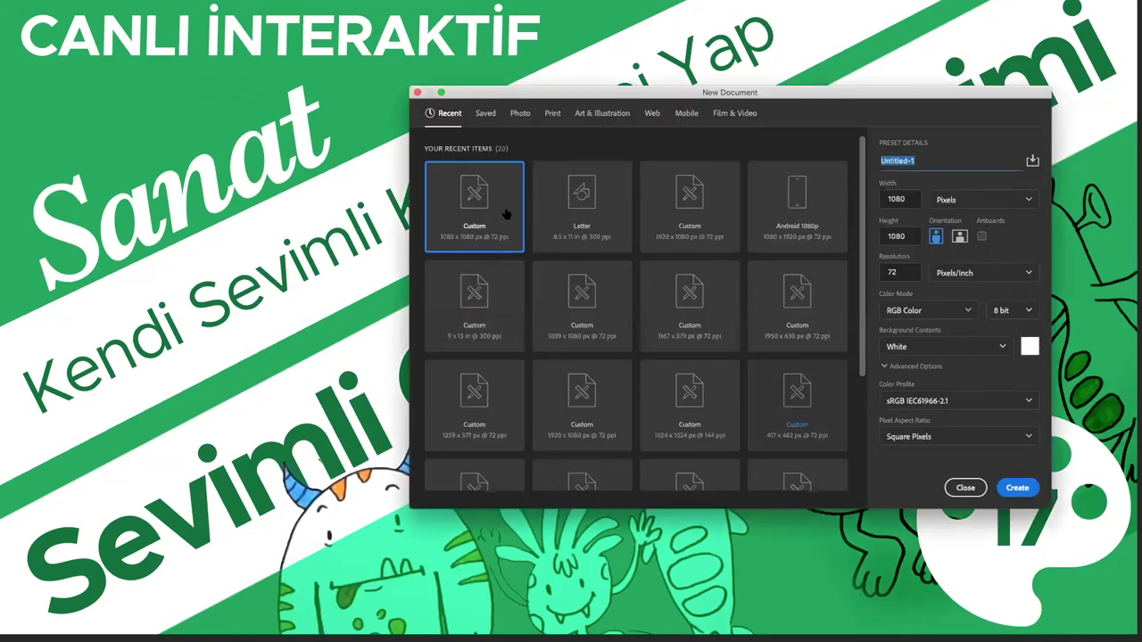
- Create the 1080 x 1080 px document and place a text layer near the canvas centre
click(1006, 493)
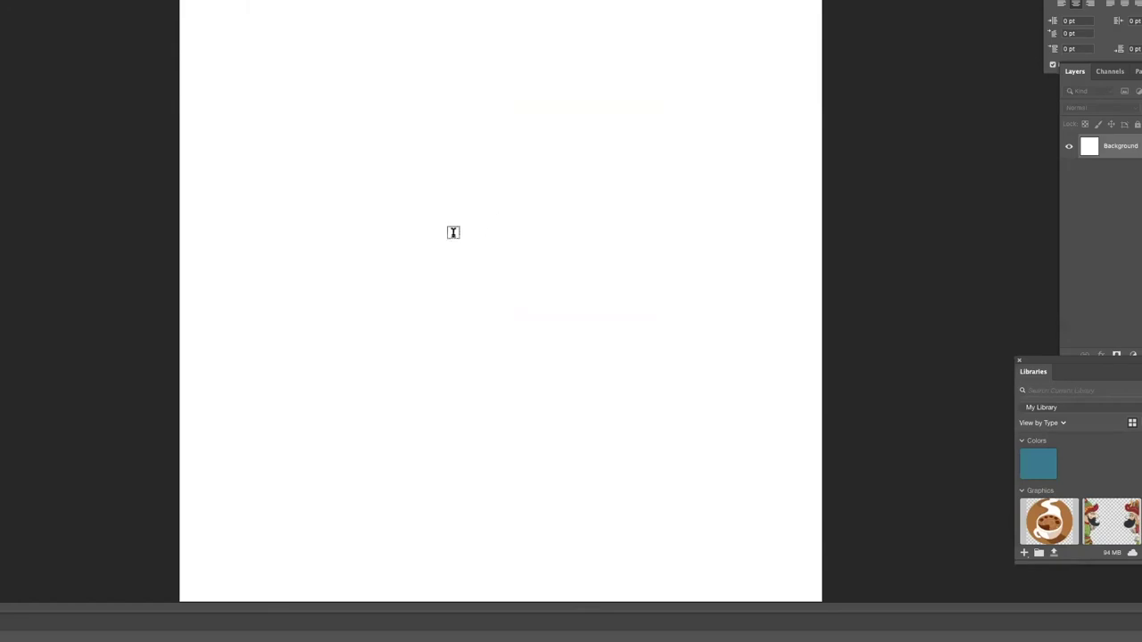
click(392, 232)
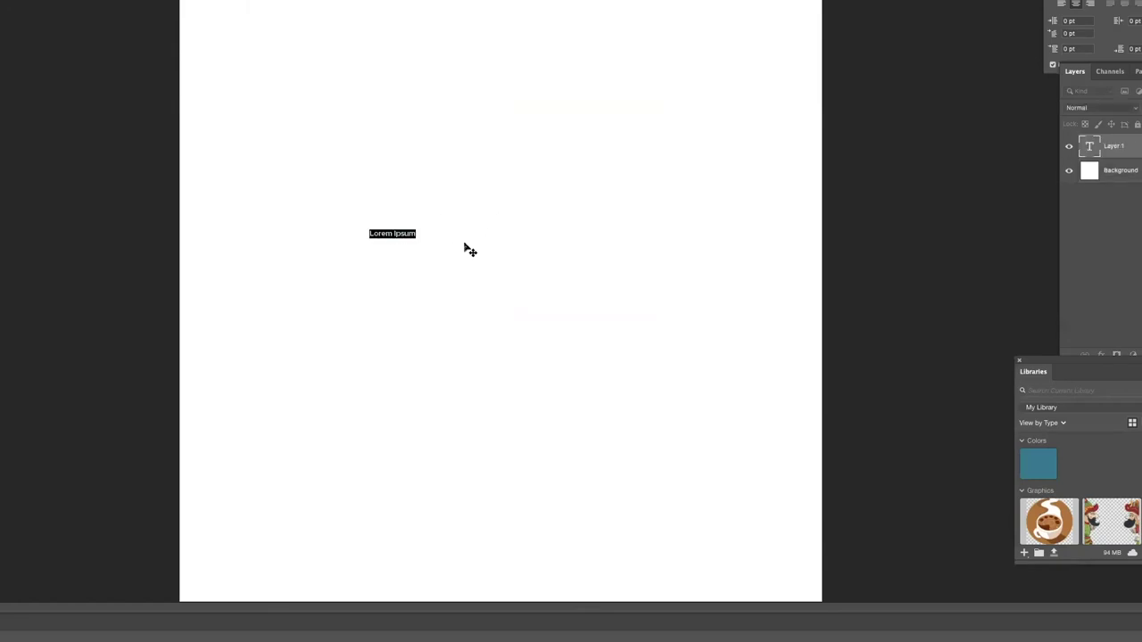
- Replace the placeholder with 'Upcreate', then scale the headline up and centre it on the canvas
click(465, 249)
text(Upcreate)
key(ctrl+Return)
key(ctrl+t)
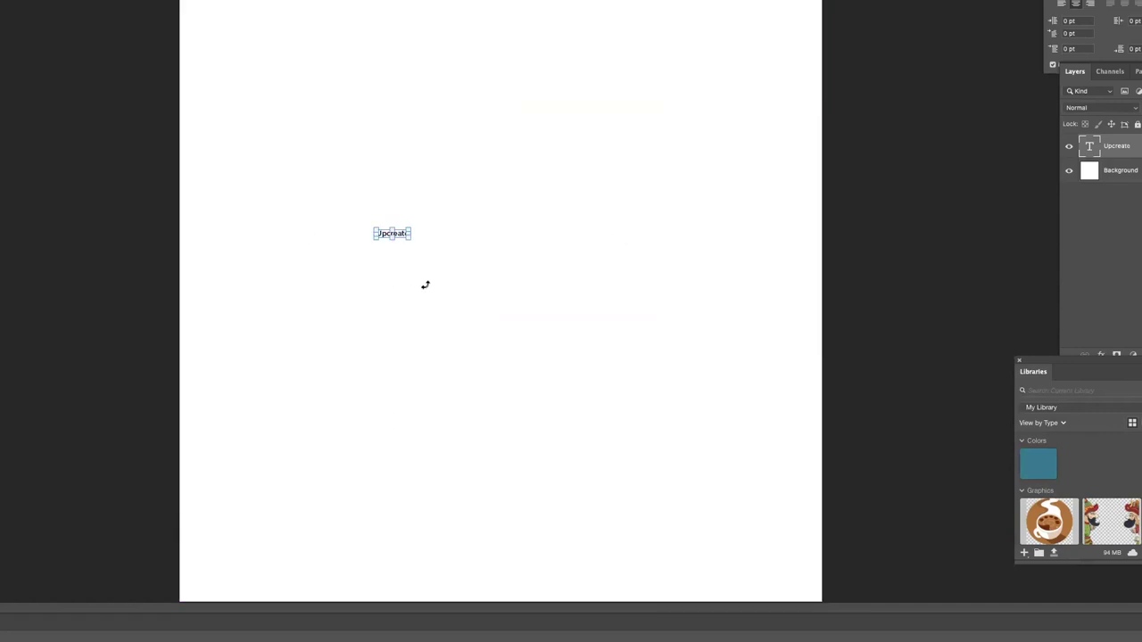
mouse_move(411, 243)
mouse_down()
mouse_move(614, 360)
mouse_move(589, 329)
mouse_up()
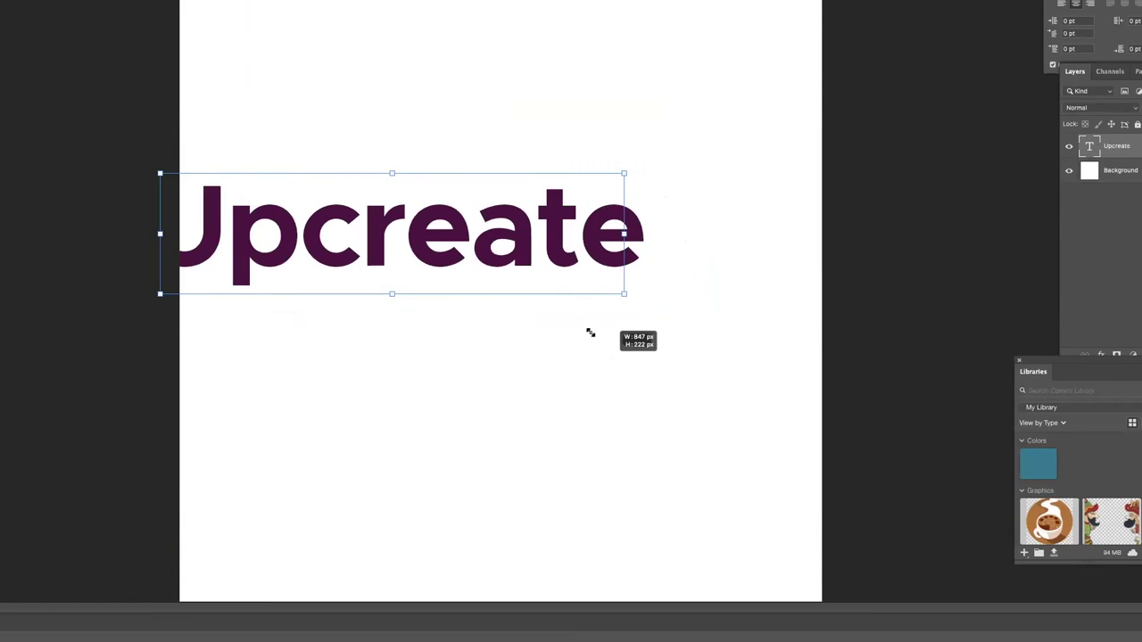
drag(538, 242, 660, 289)
key(Return)
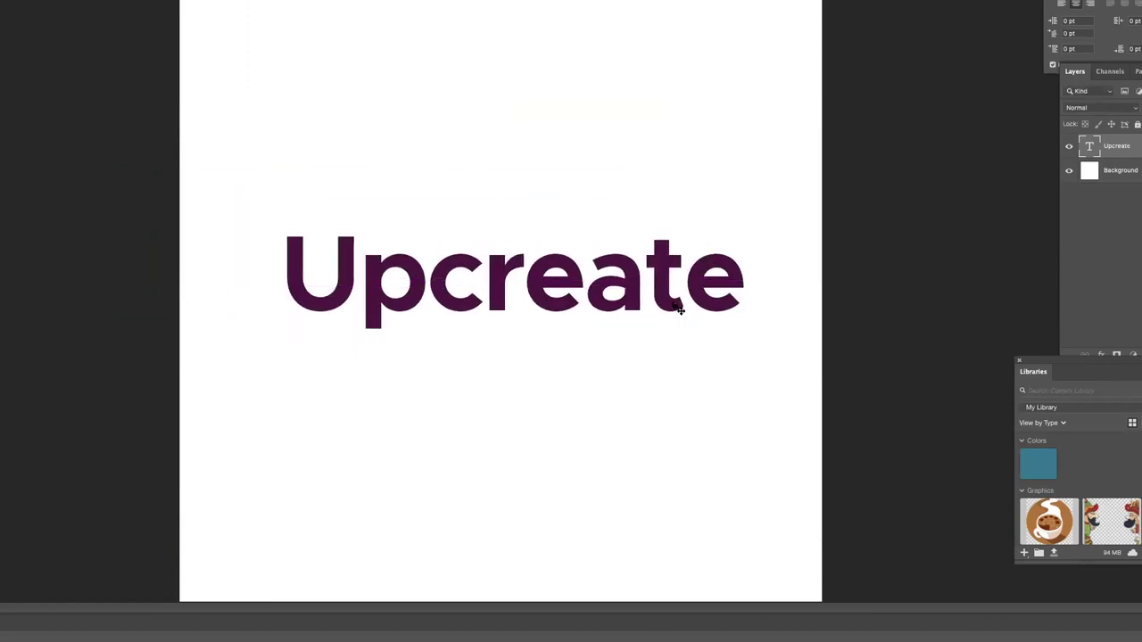
click(691, 319)
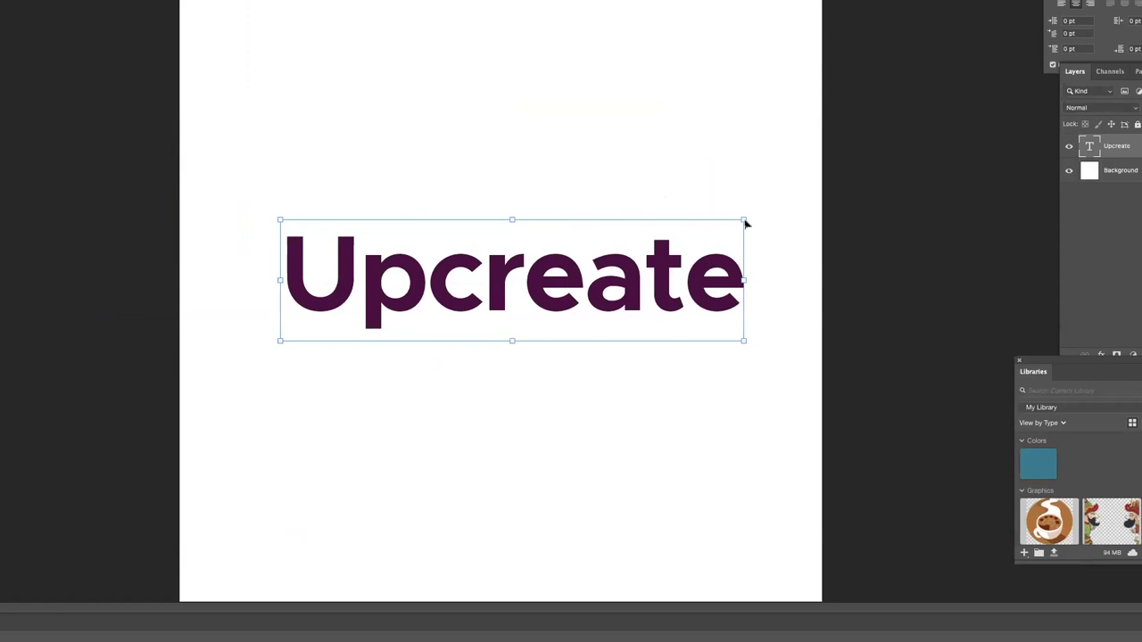
drag(745, 222, 729, 229)
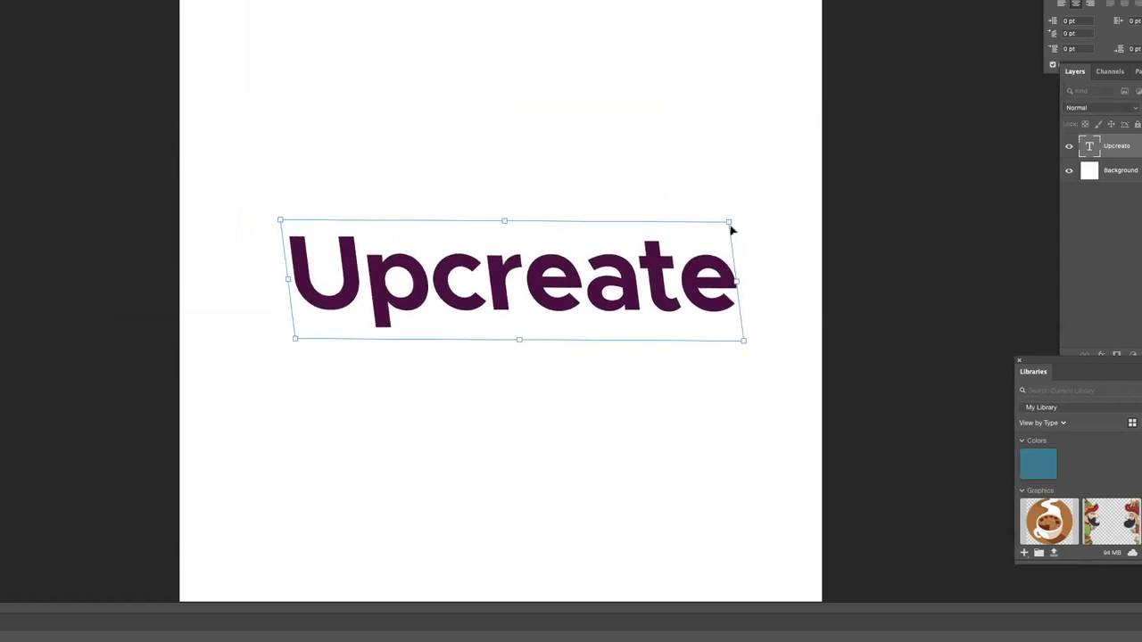
key(ctrl+z)
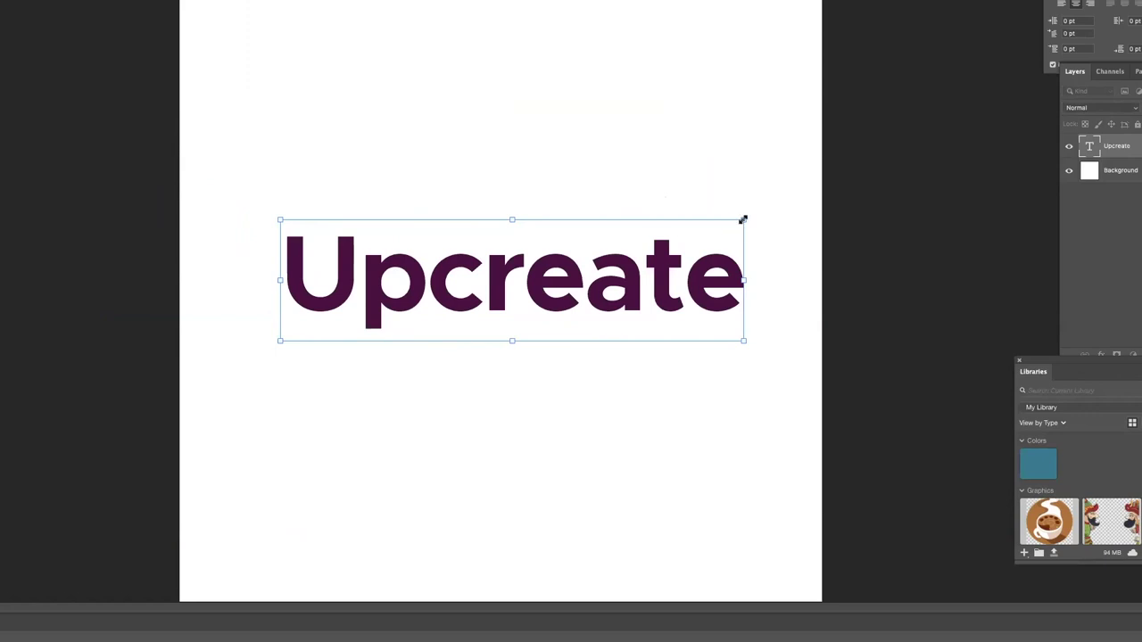
drag(742, 222, 710, 234)
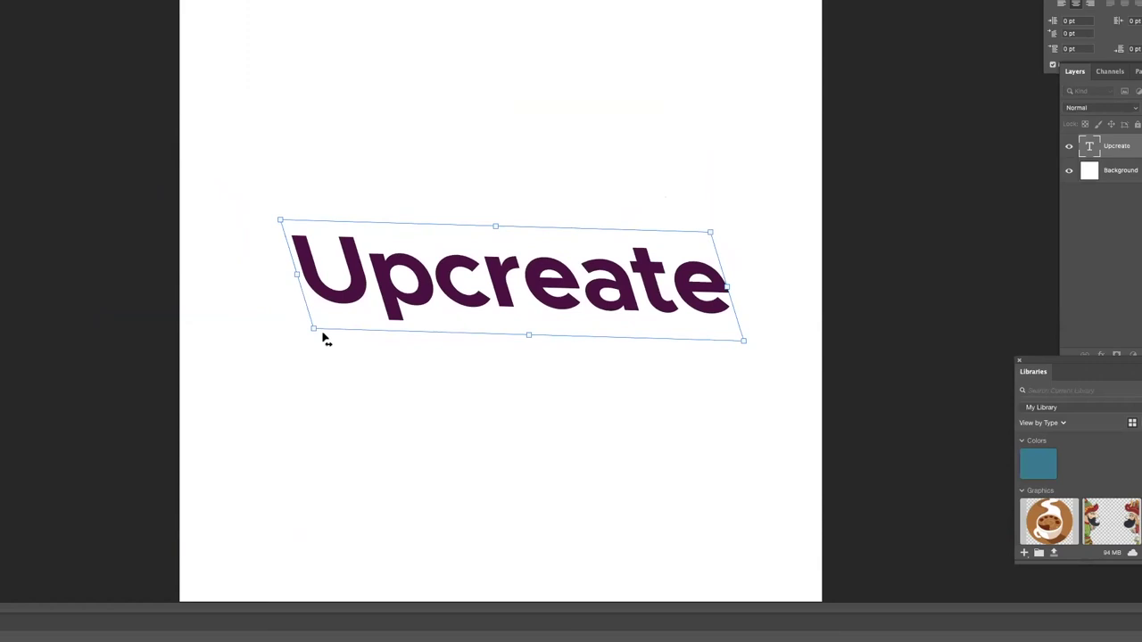
mouse_move(299, 333)
mouse_down()
mouse_move(252, 337)
mouse_move(365, 380)
mouse_up()
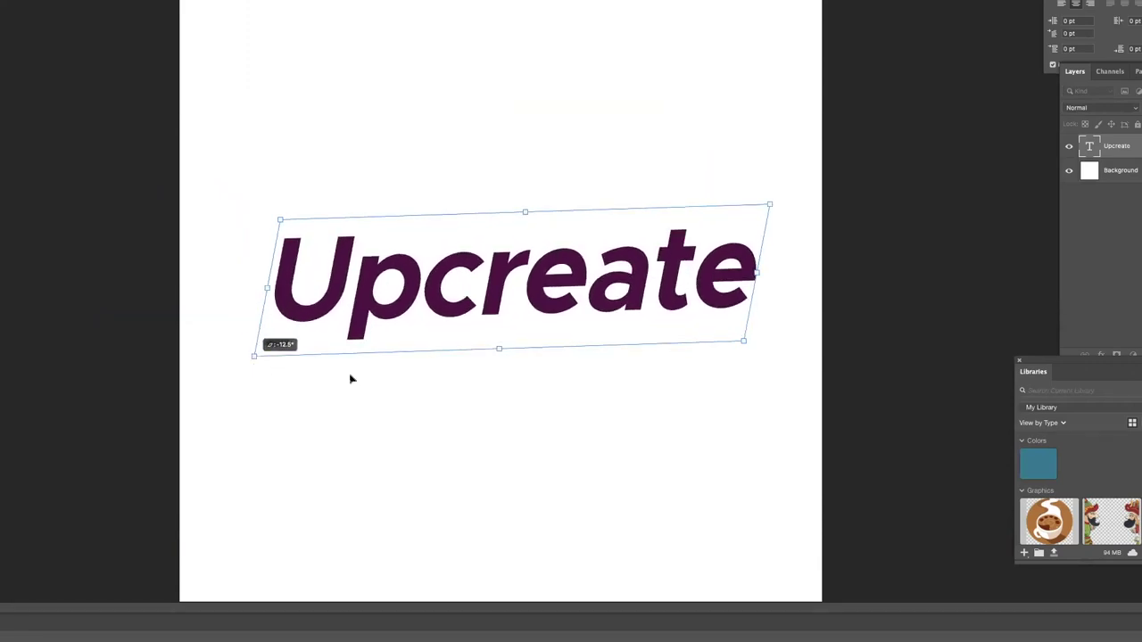
drag(323, 376, 270, 365)
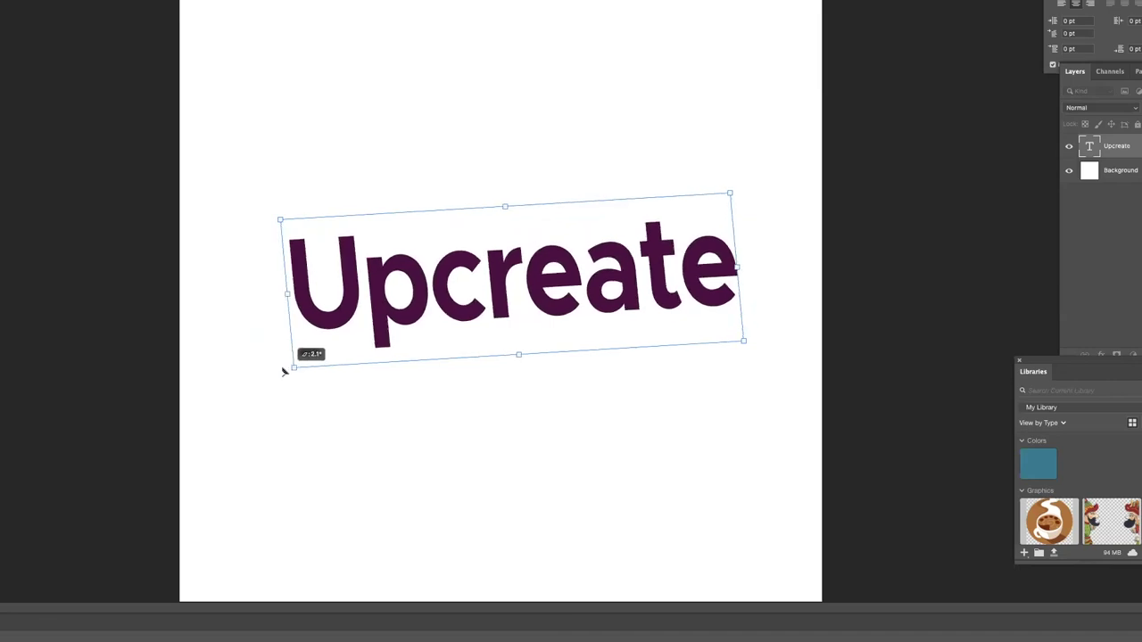
key(Escape)
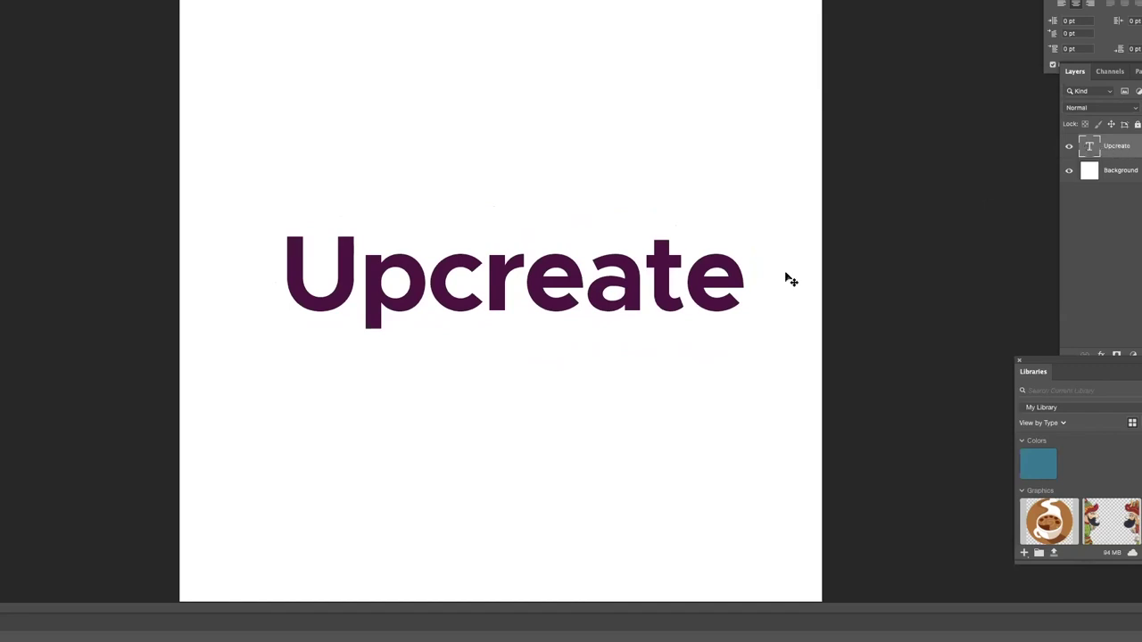
- Skew the Upcreate headline into a slanted shape with free transform
key(ctrl+t)
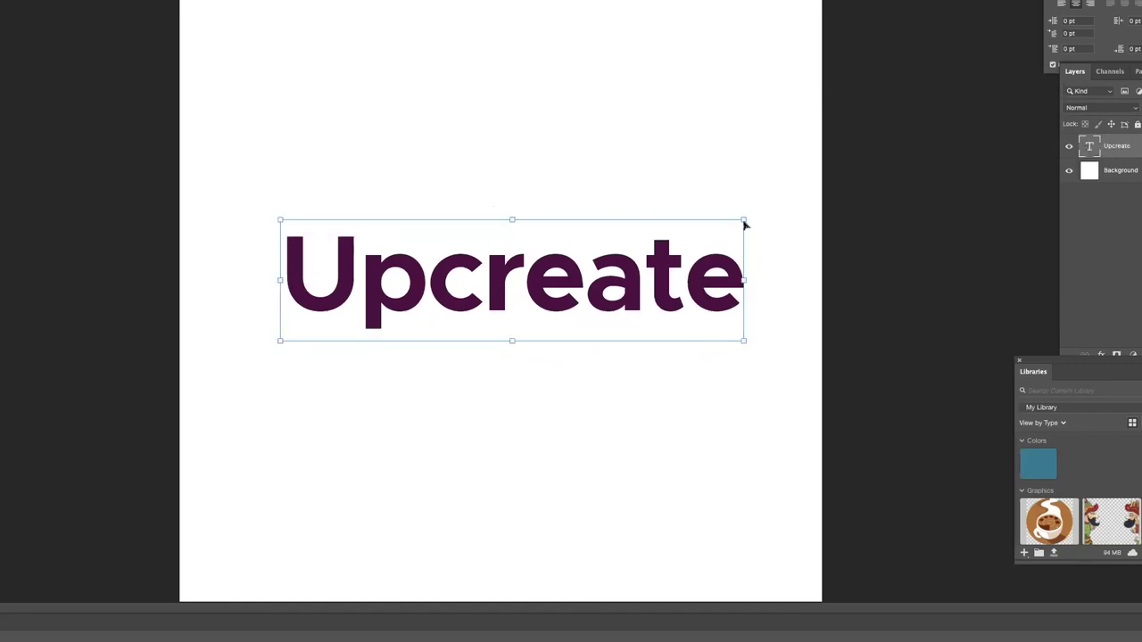
mouse_move(745, 225)
mouse_down()
mouse_move(685, 251)
mouse_move(747, 257)
mouse_up()
key(Return)
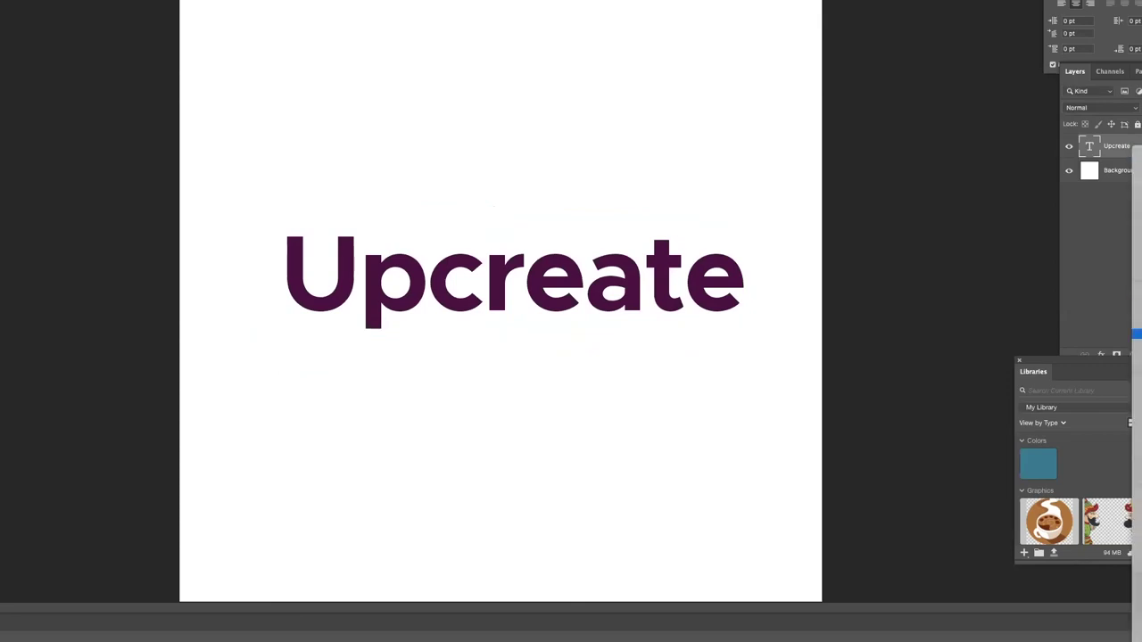
- Rasterize the Upcreate text layer and switch its transform to Warp
click(1137, 334)
key(ctrl)
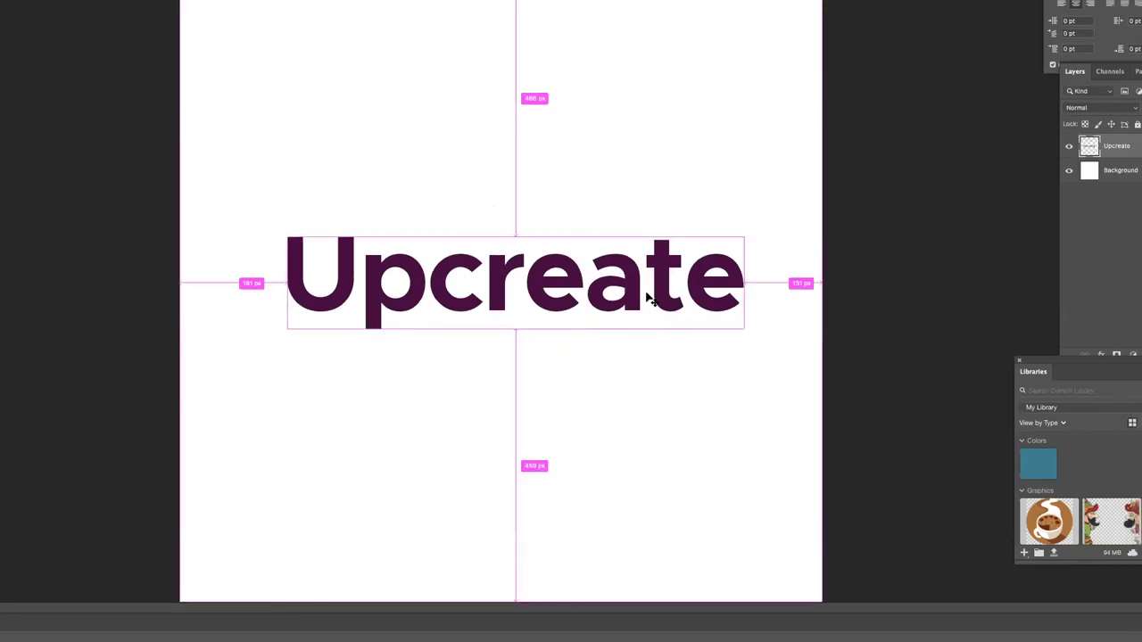
right_click(697, 295)
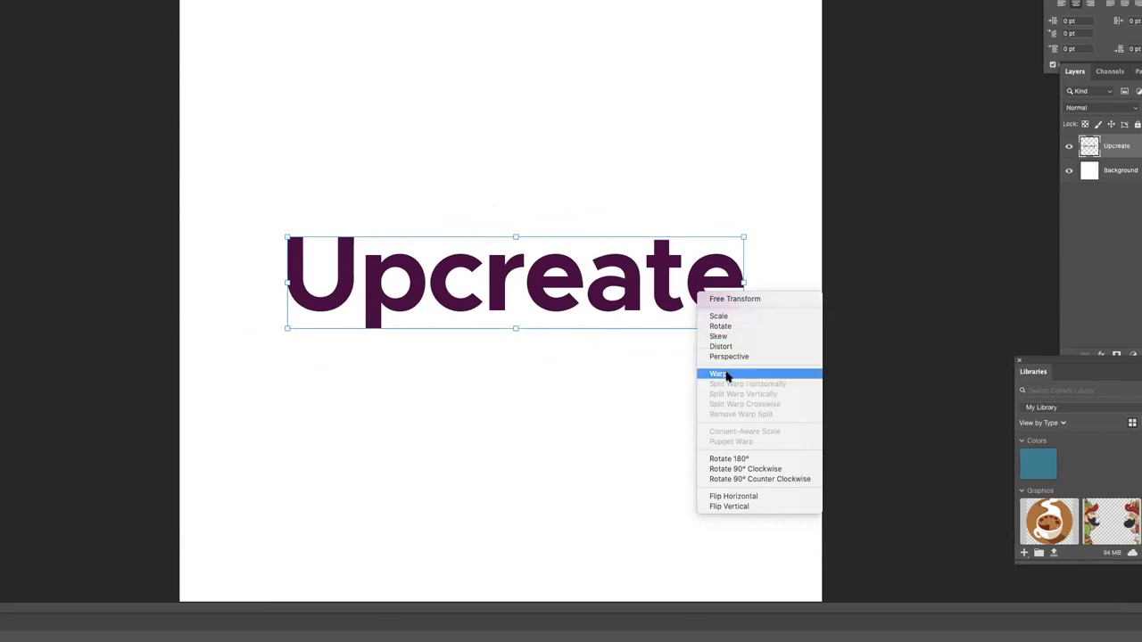
click(728, 376)
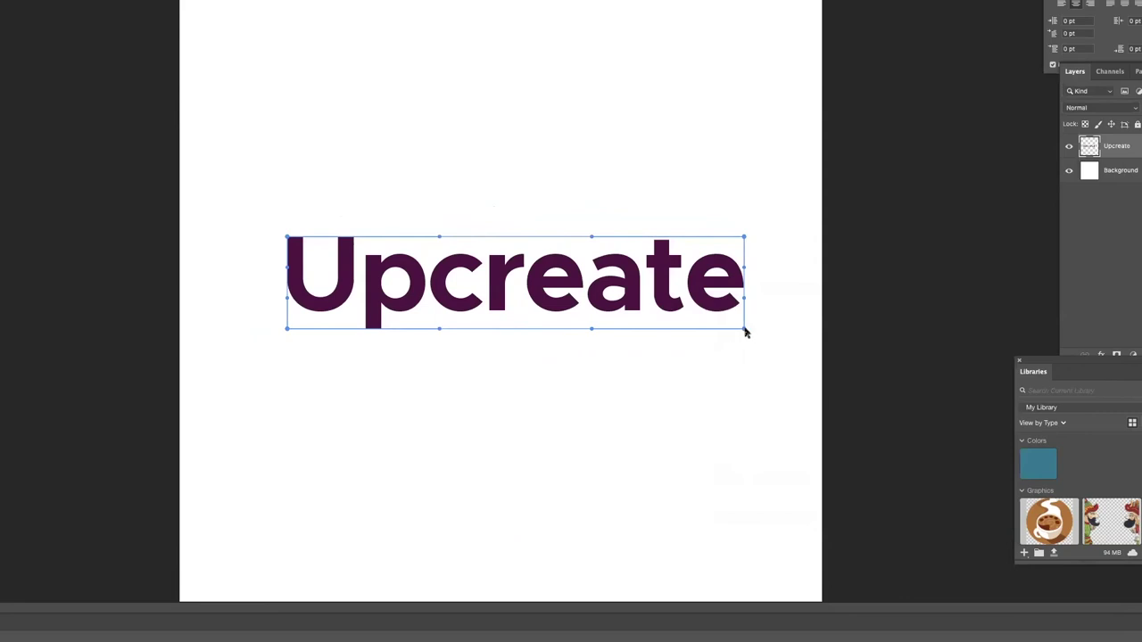
- Bend the Upcreate text with the warp handles, cancel the trial, then bring back free transform with its options menu
drag(746, 332, 776, 340)
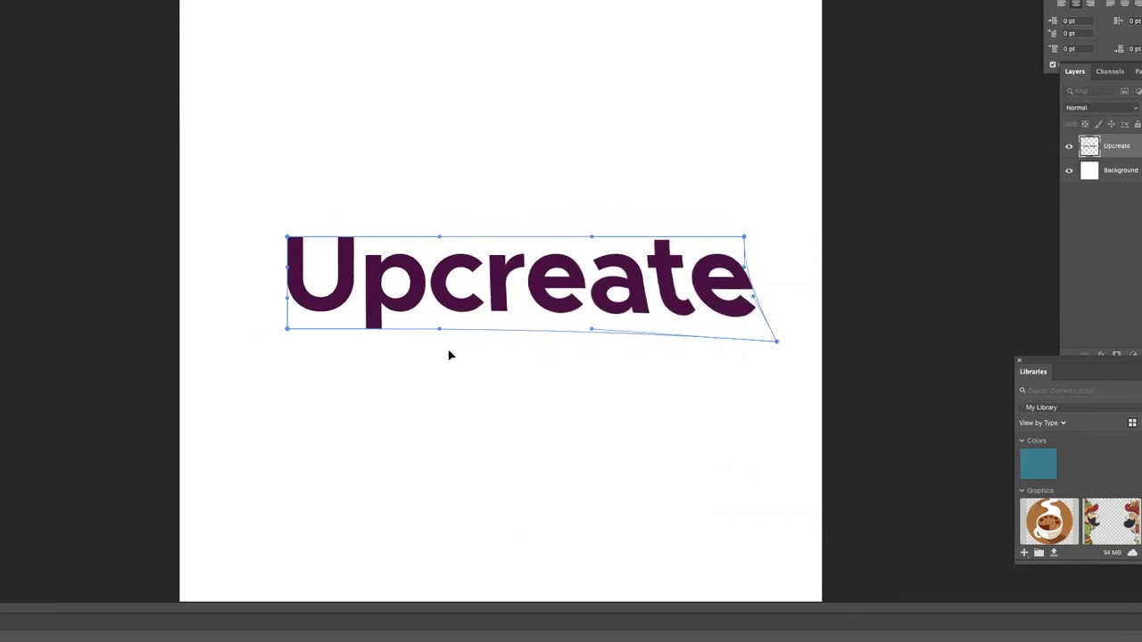
drag(487, 334, 483, 452)
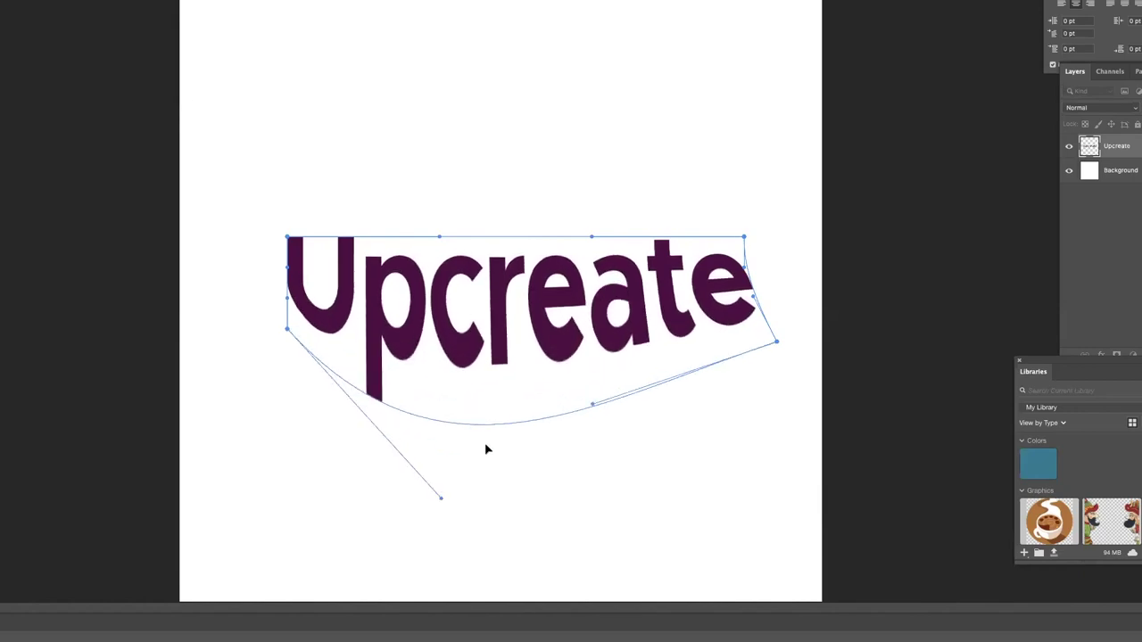
drag(502, 233, 496, 91)
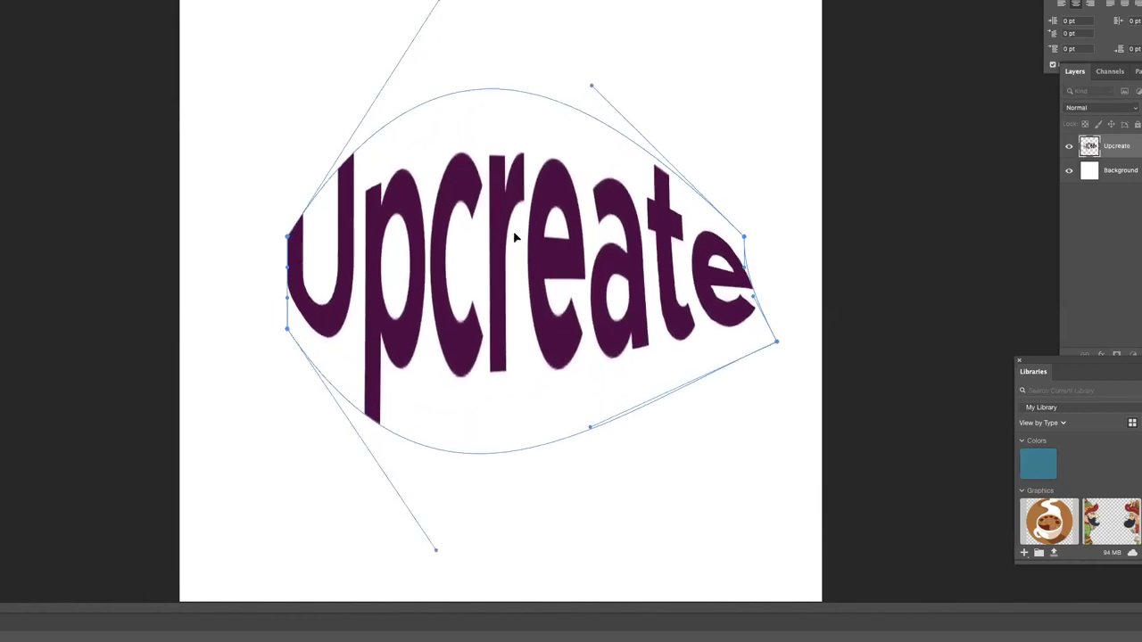
key(Escape)
key(ctrl+t)
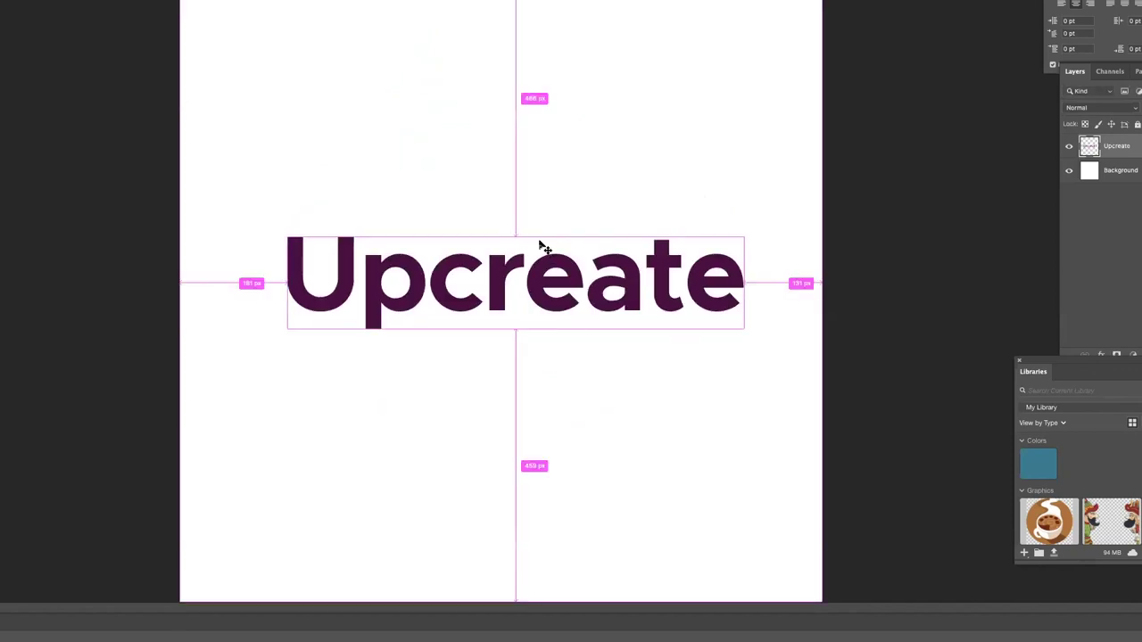
right_click(537, 255)
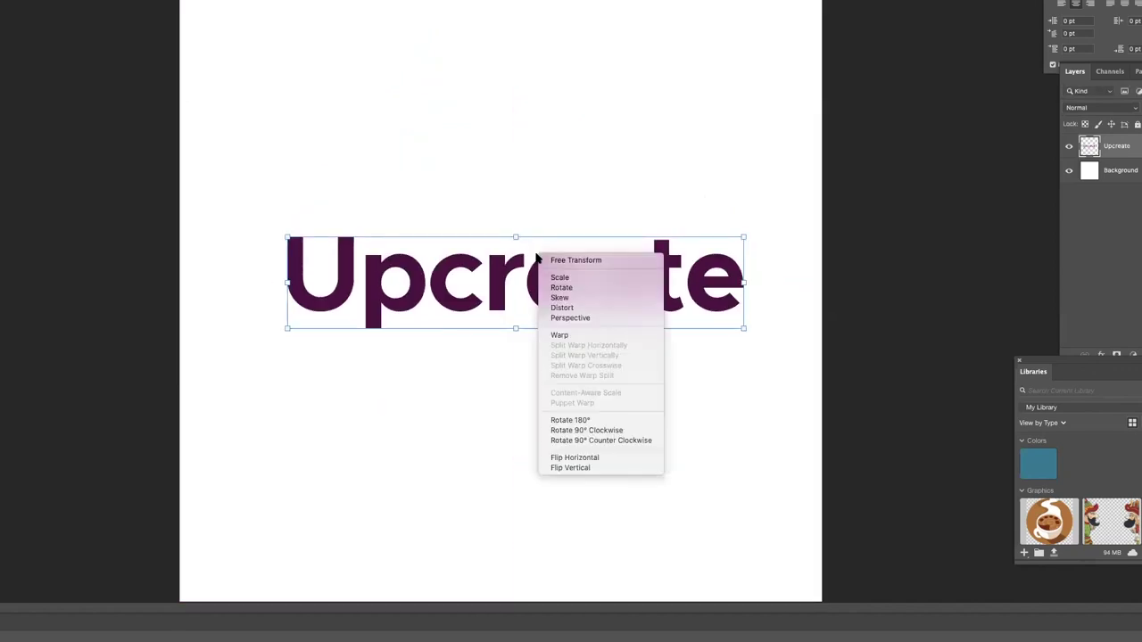
- Warp Upcreate with vertical and horizontal grid splits, arching the top up and curving the bottom down
click(576, 334)
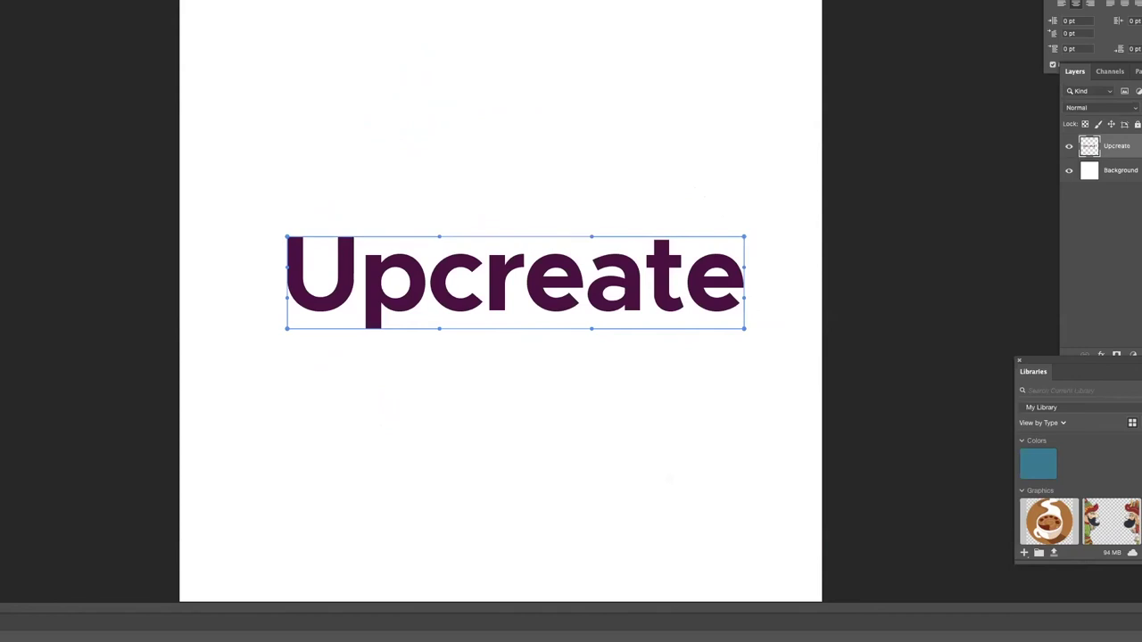
click(512, 321)
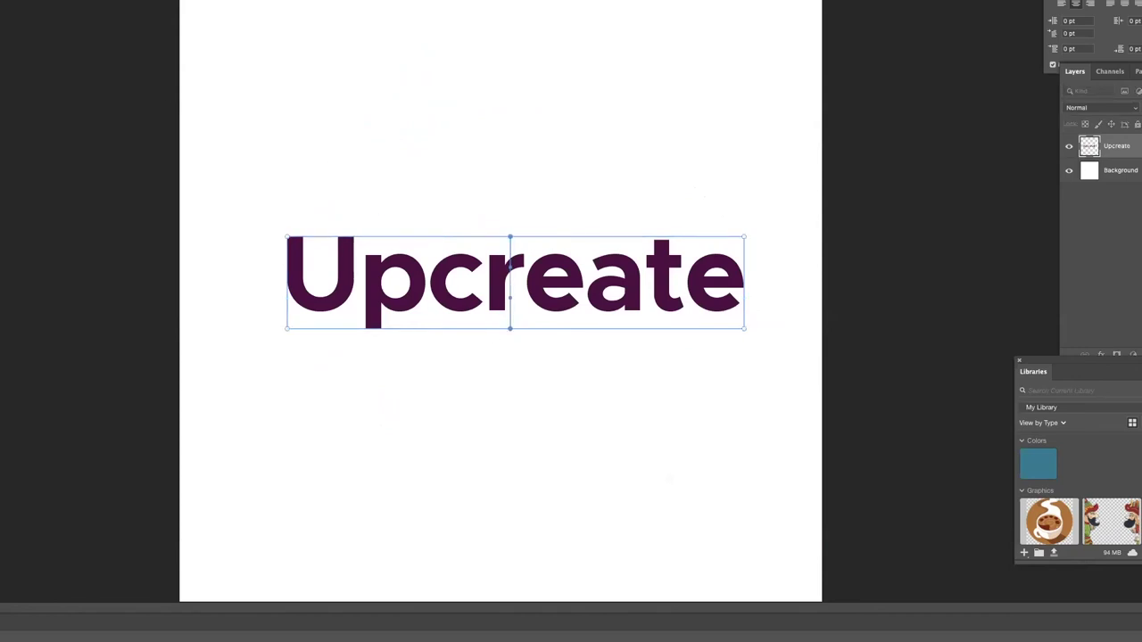
click(471, 286)
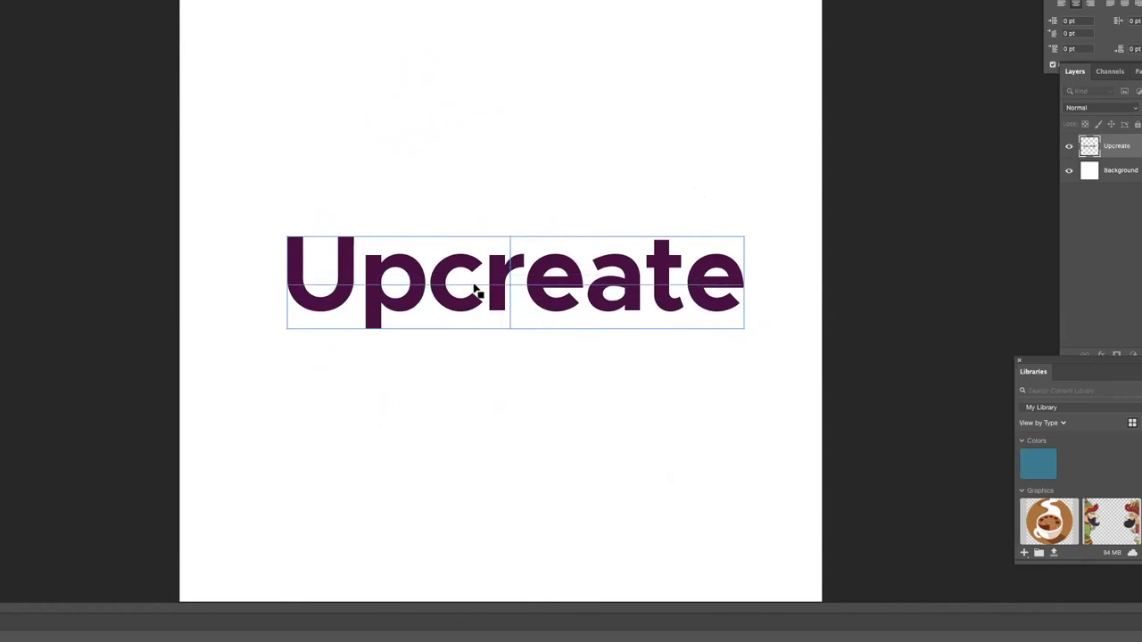
drag(512, 285, 505, 259)
drag(482, 315, 507, 330)
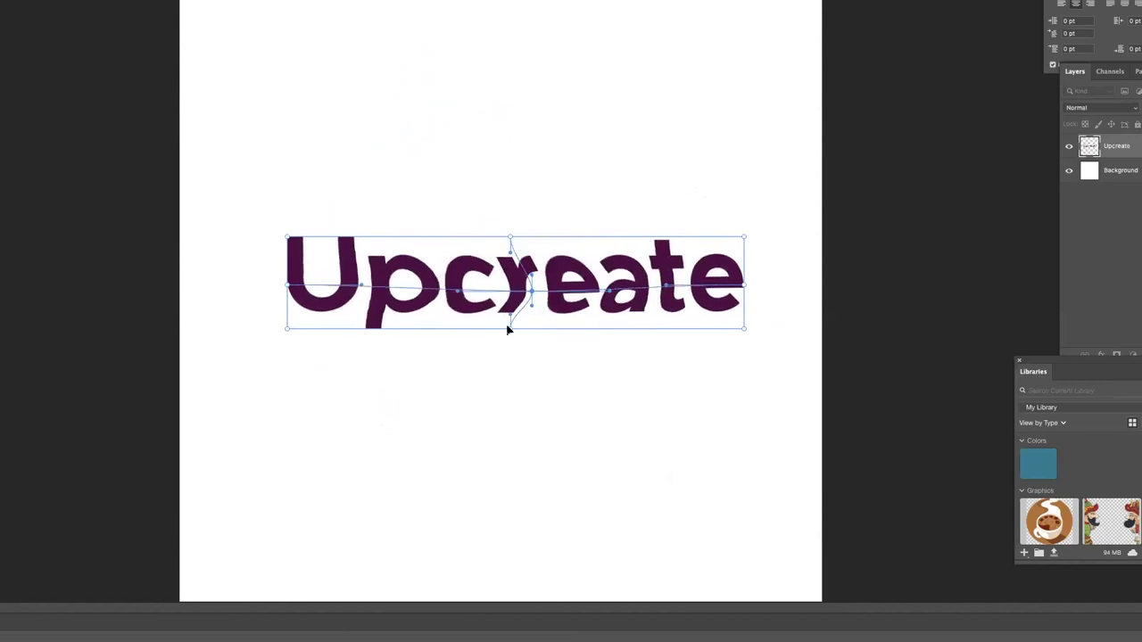
drag(507, 330, 517, 420)
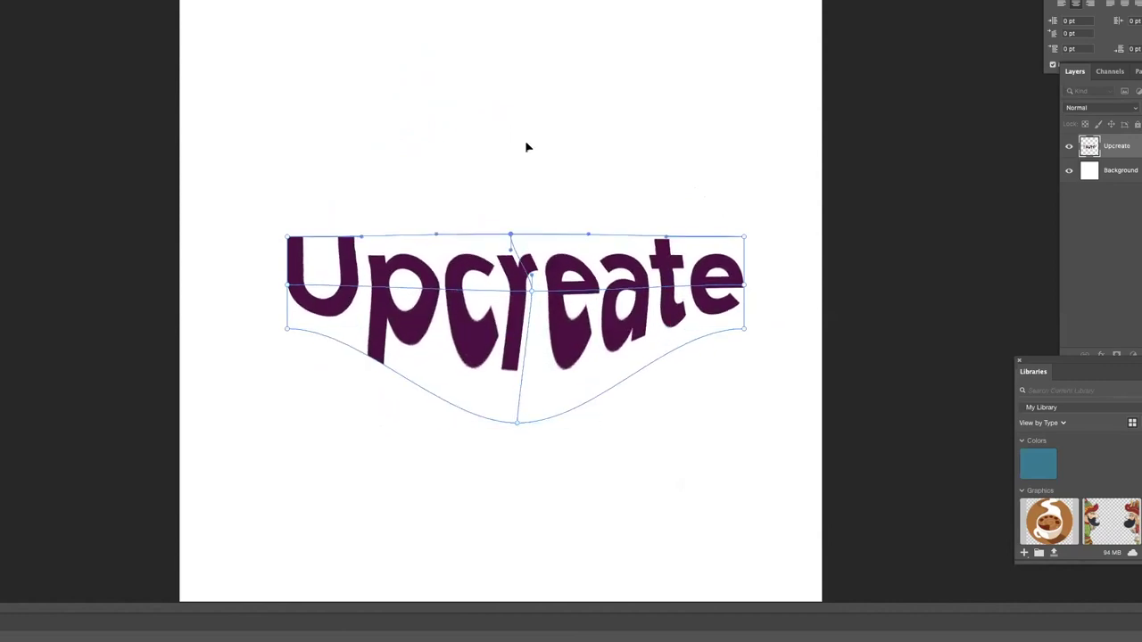
drag(527, 237, 527, 130)
- Undo the last two warp adjustments, cancel the split warp, and reopen the transform options
key(ctrl+z)
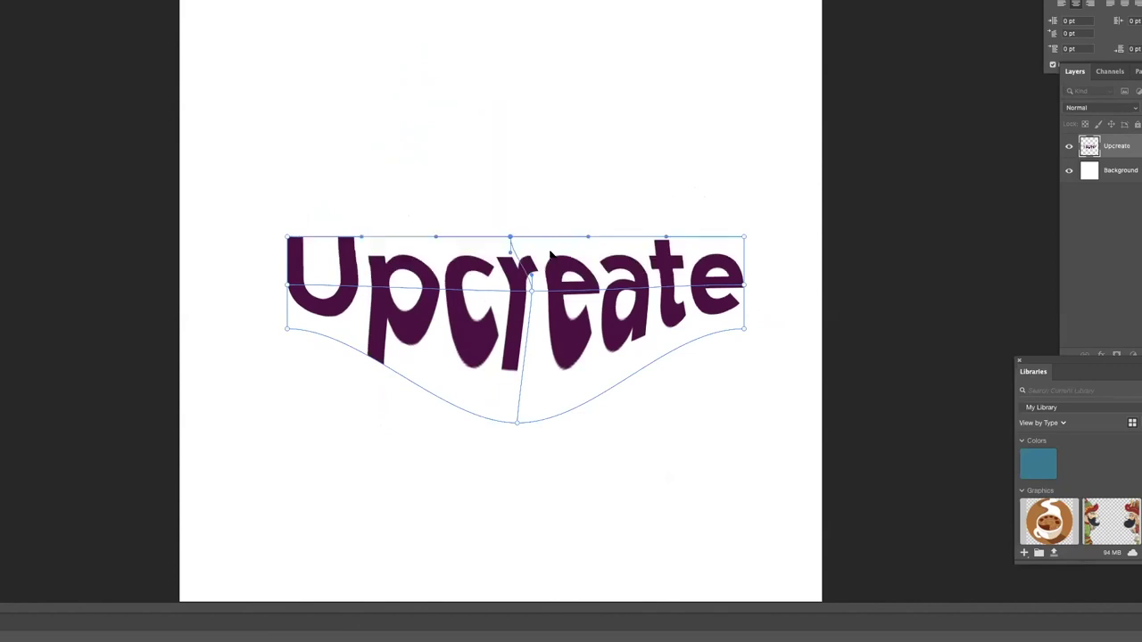
key(ctrl+z)
key(ctrl+z)
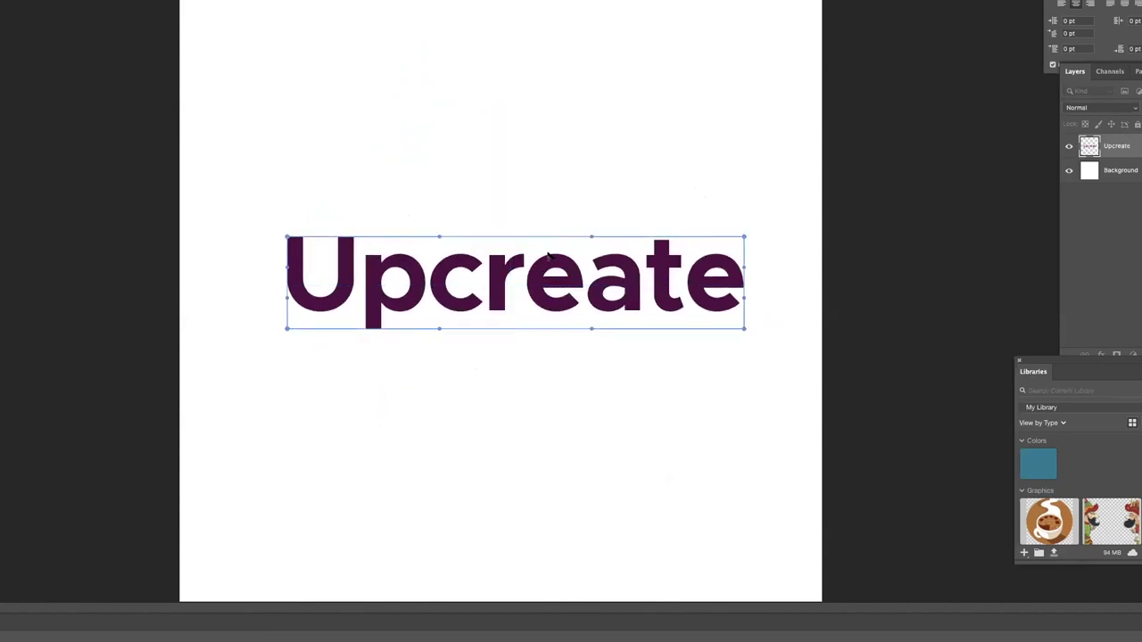
key(Escape)
right_click(548, 257)
- Start a fresh free transform on the Upcreate text and bring up its transform options
click(563, 262)
key(ctrl+t)
right_click(533, 270)
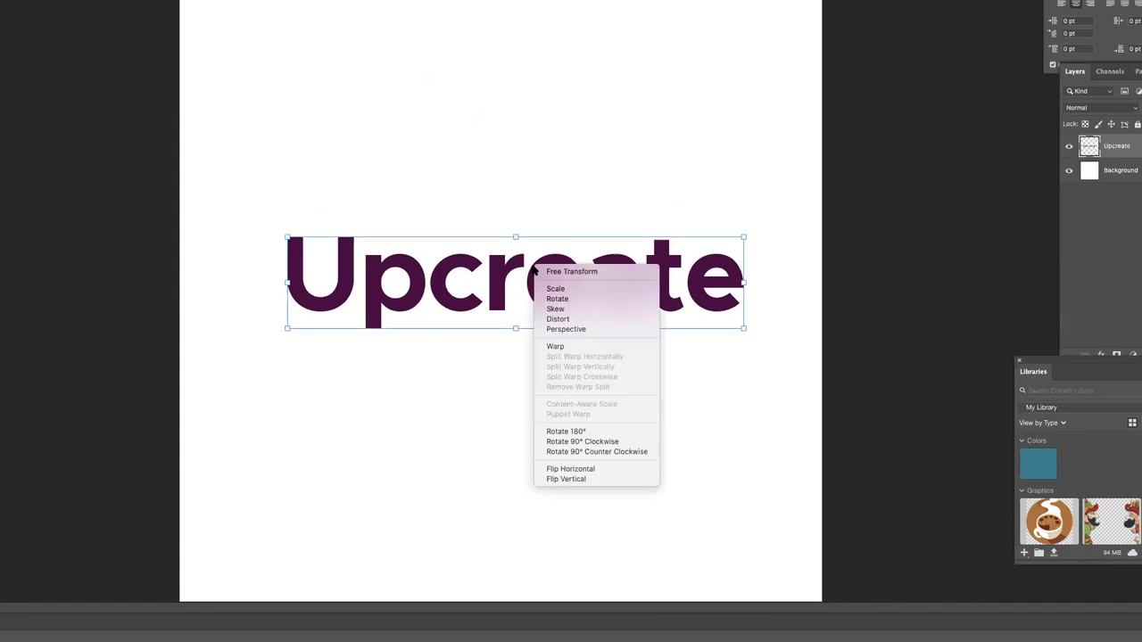
- Slant Upcreate into a perspective with a wider bottom and narrower top, then cancel and re-enter free transform
click(565, 329)
mouse_move(744, 331)
mouse_down()
mouse_move(860, 324)
mouse_move(840, 328)
mouse_up()
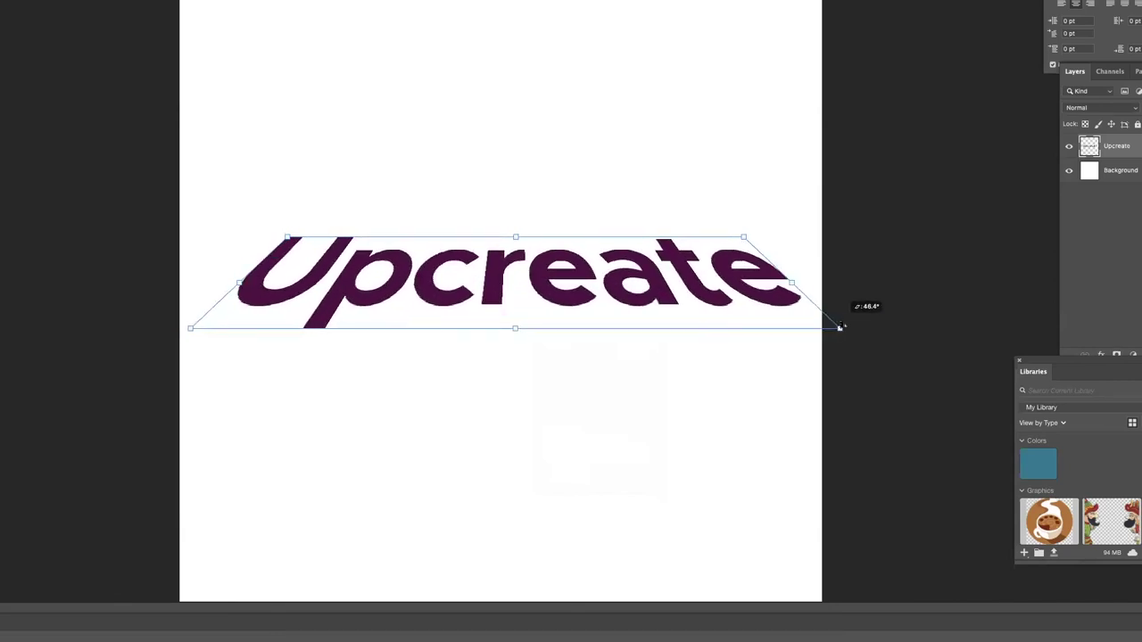
drag(743, 240, 639, 238)
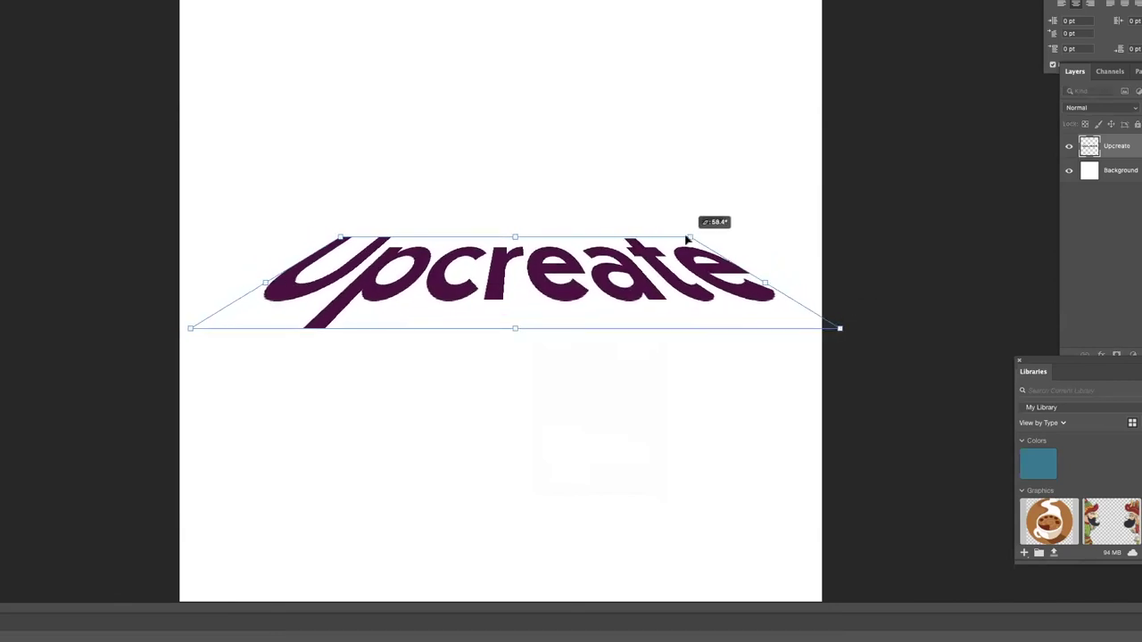
mouse_move(514, 239)
mouse_down()
mouse_move(455, 242)
mouse_move(567, 239)
mouse_up()
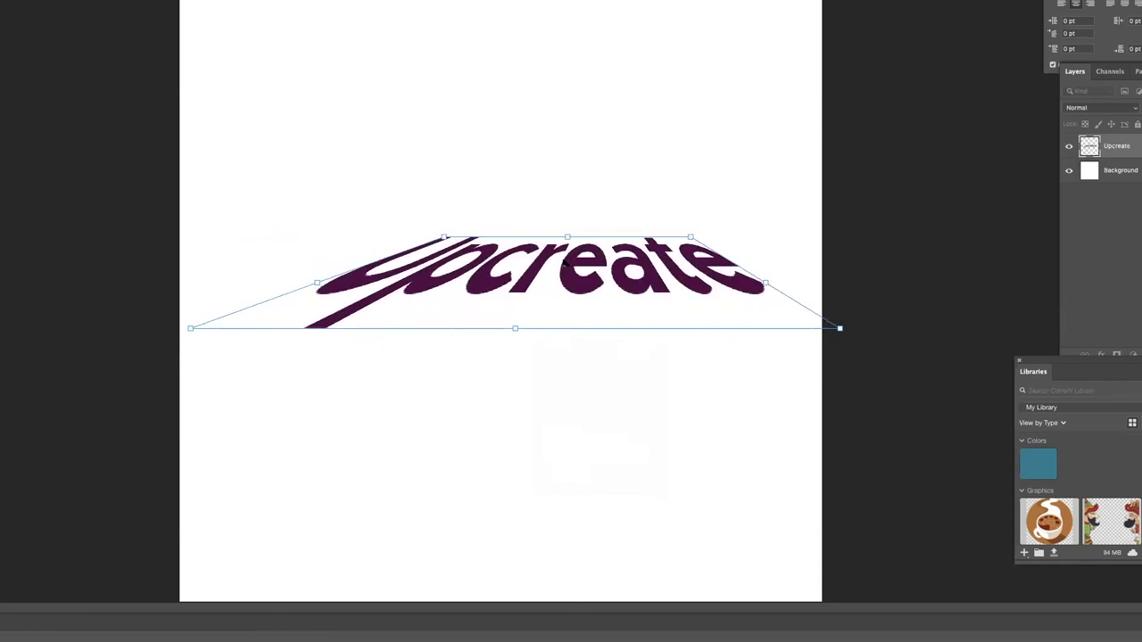
key(Escape)
key(ctrl+t)
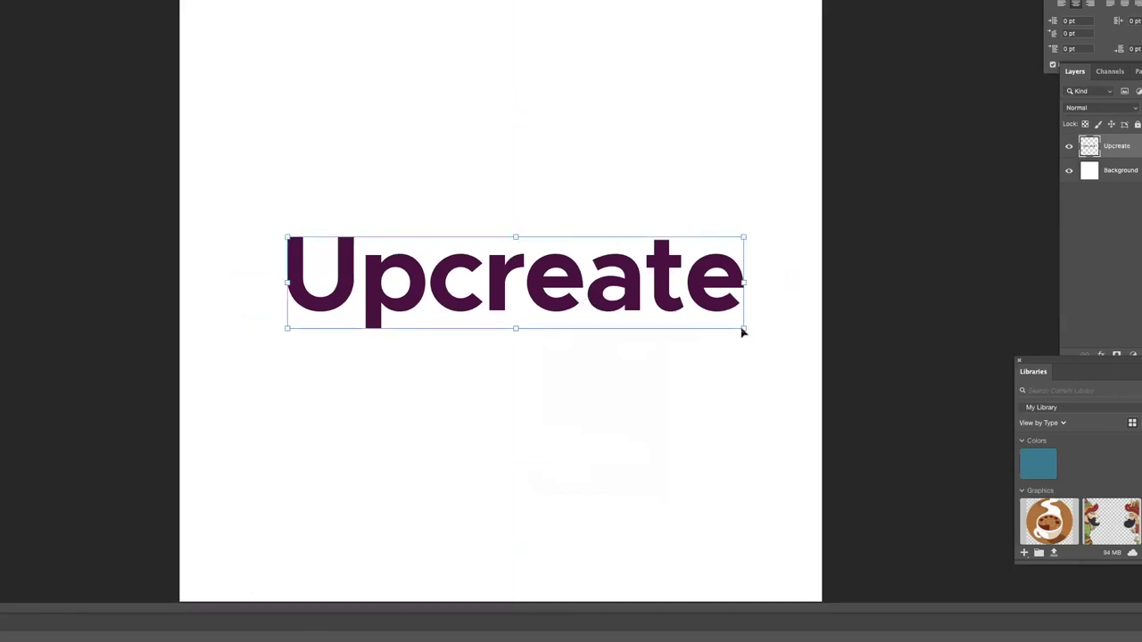
- Distort Upcreate's corners into a squashed perspective, compare with undo, then cancel to keep the flat text
mouse_move(774, 332)
mouse_down()
mouse_move(888, 310)
mouse_move(852, 321)
mouse_move(803, 296)
mouse_up()
drag(511, 328, 533, 286)
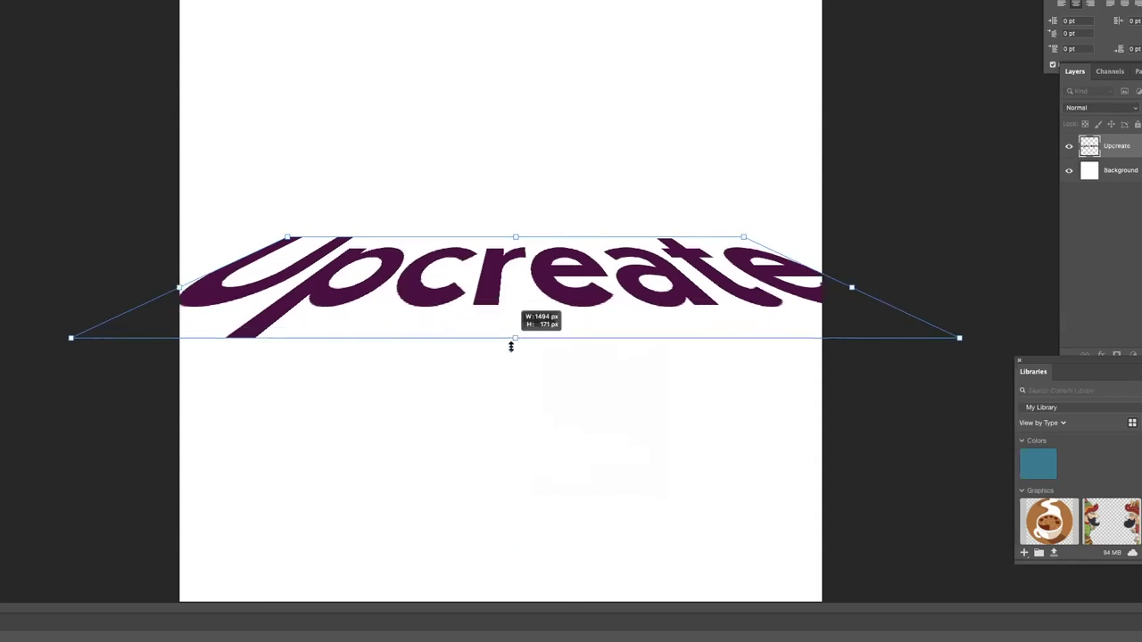
key(ctrl+z)
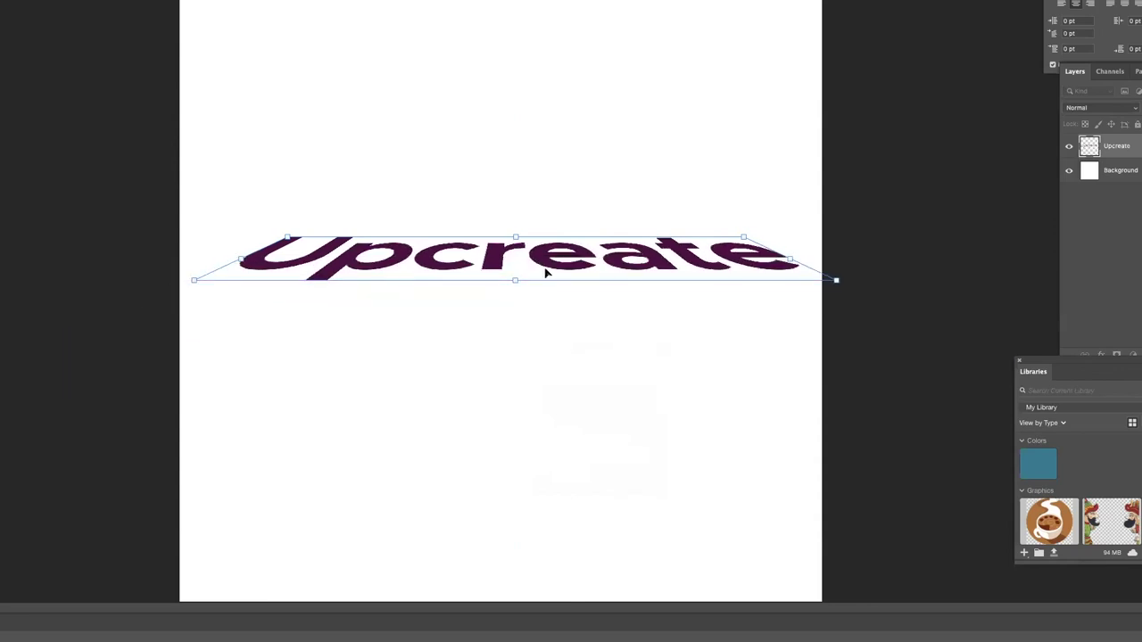
key(ctrl+z)
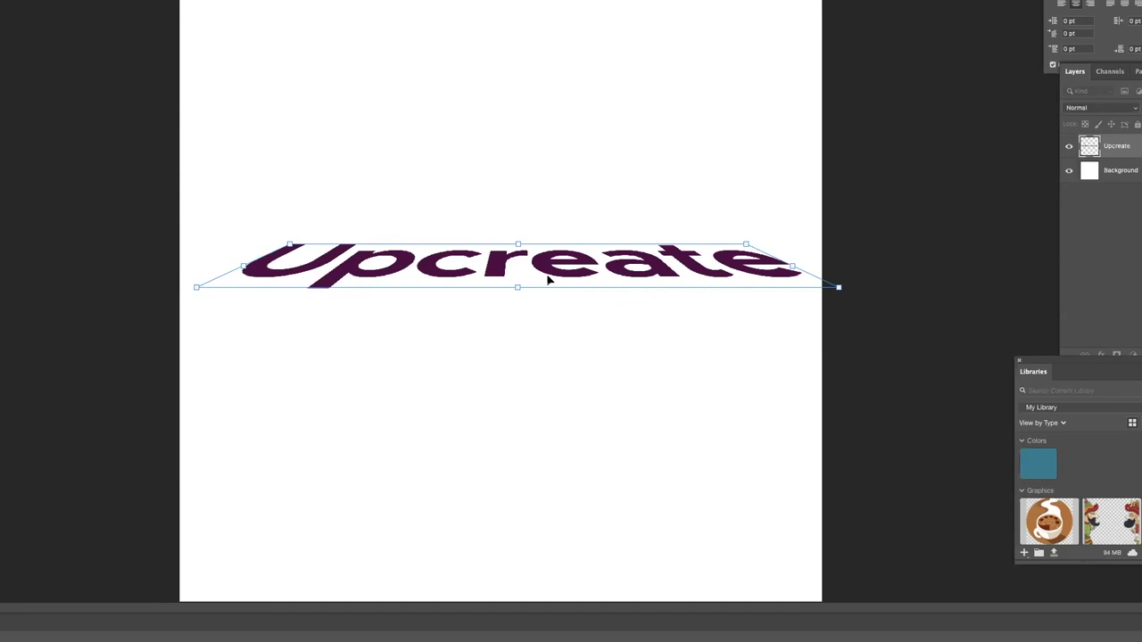
key(Escape)
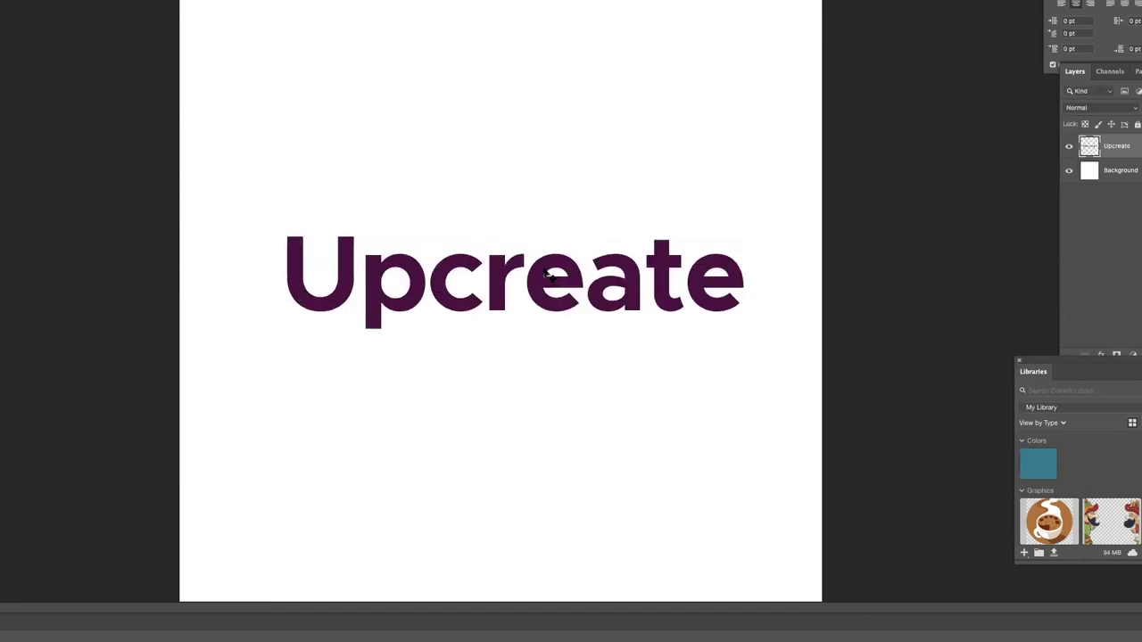
scroll(558, 259, down, 1)
- Convert the Upcreate layer to a Smart Object, declining the rasterize warning when painting on it
key(ctrl+equal)
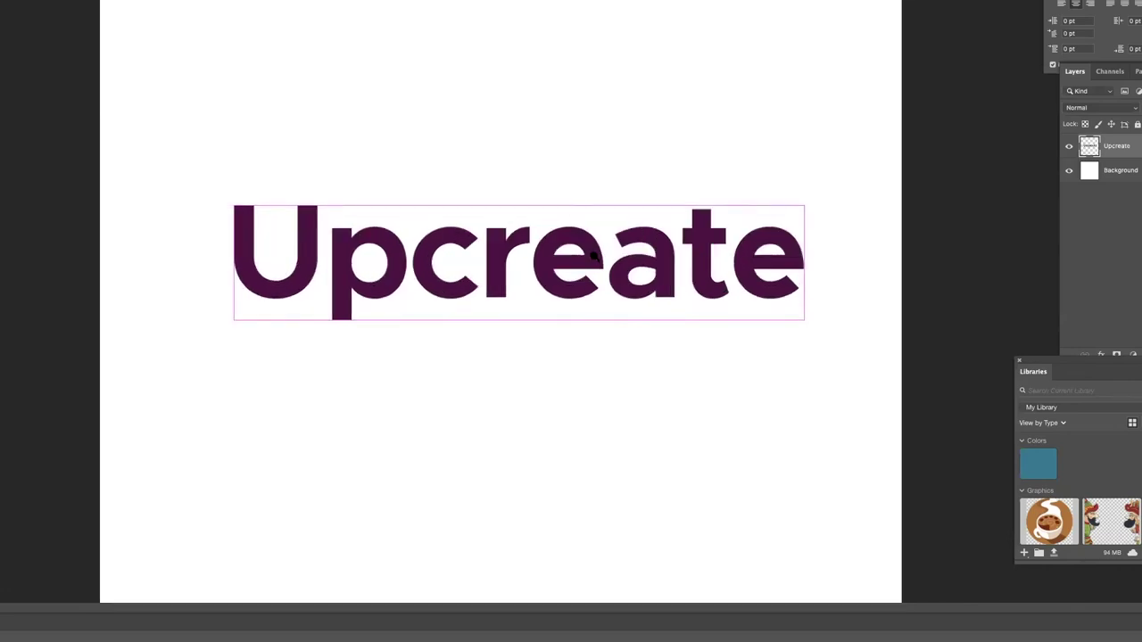
key(ctrl+minus)
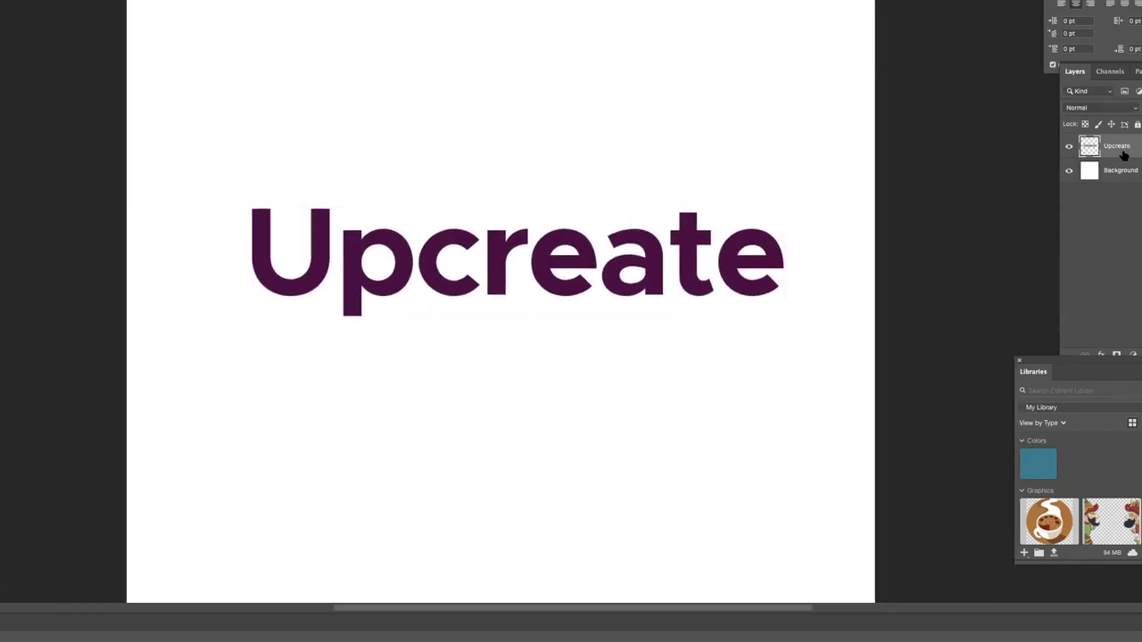
right_click(1115, 145)
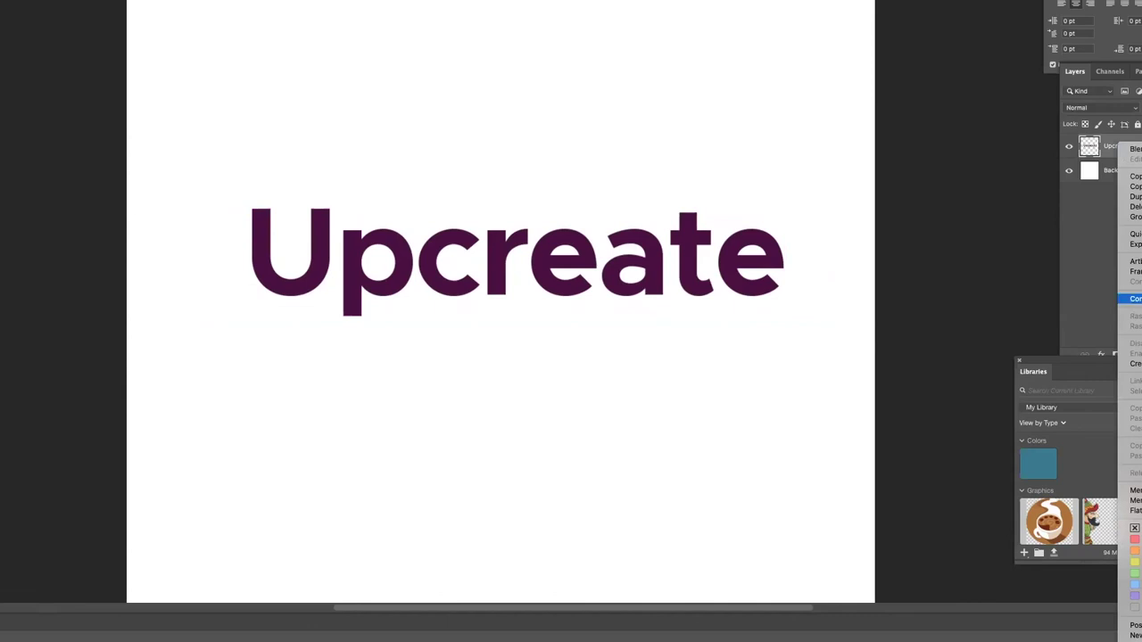
click(1132, 298)
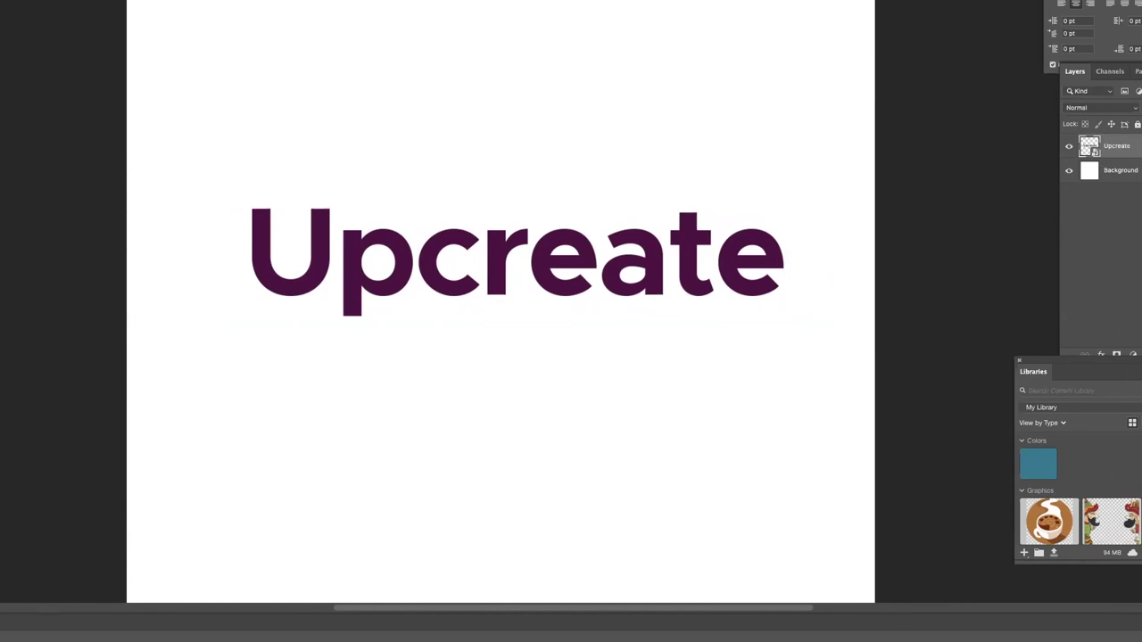
click(360, 322)
click(604, 158)
right_click(1114, 145)
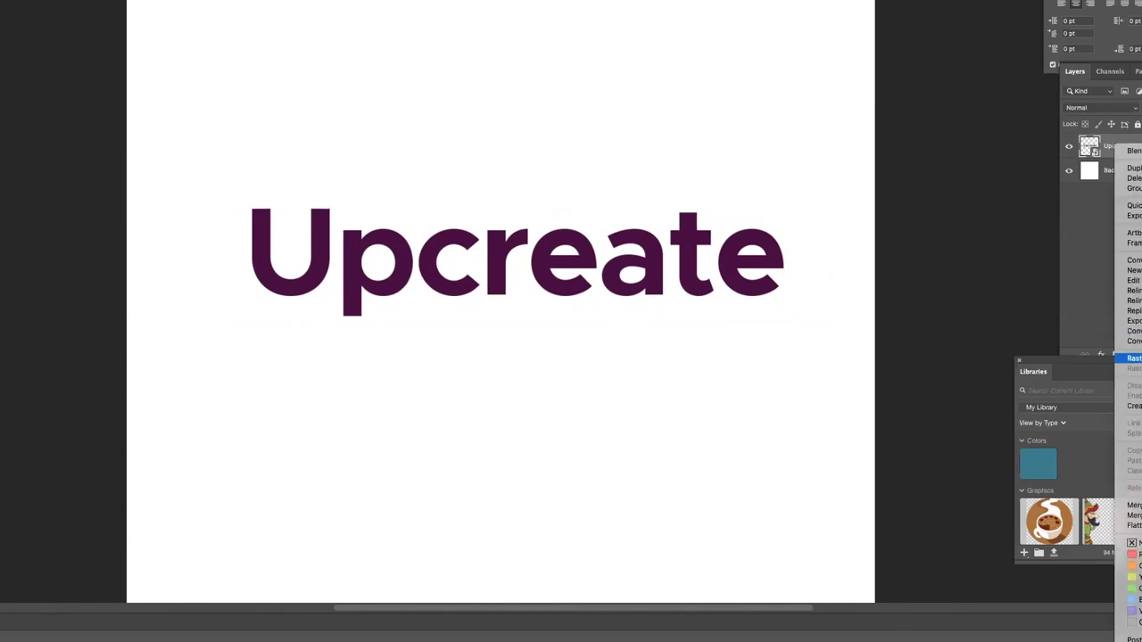
- Rasterize Upcreate, brush white along the letter bottoms into a torn edge, then hide the panels
mouse_move(612, 312)
mouse_down()
mouse_move(741, 297)
mouse_move(384, 301)
mouse_move(351, 318)
mouse_move(265, 295)
mouse_move(325, 294)
mouse_up()
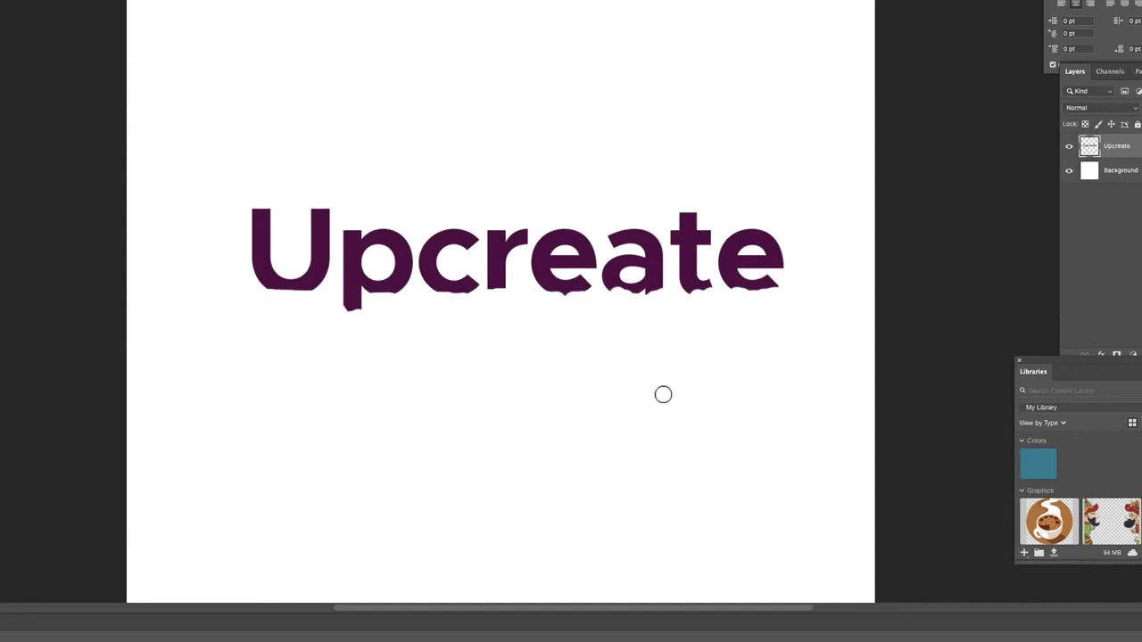
key(v)
key(Tab)
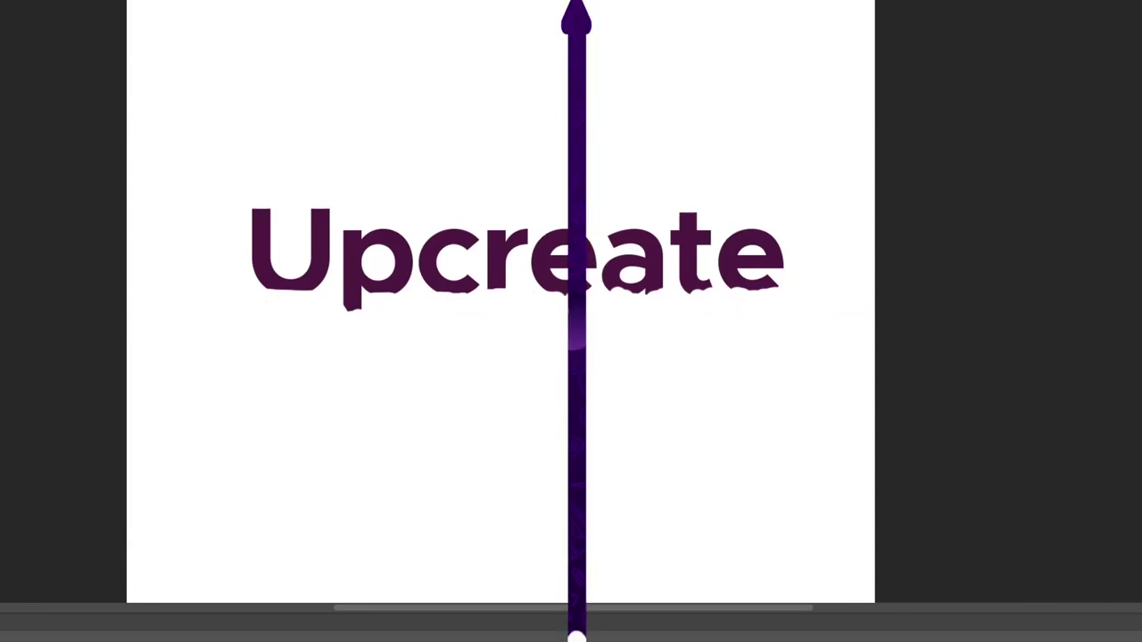